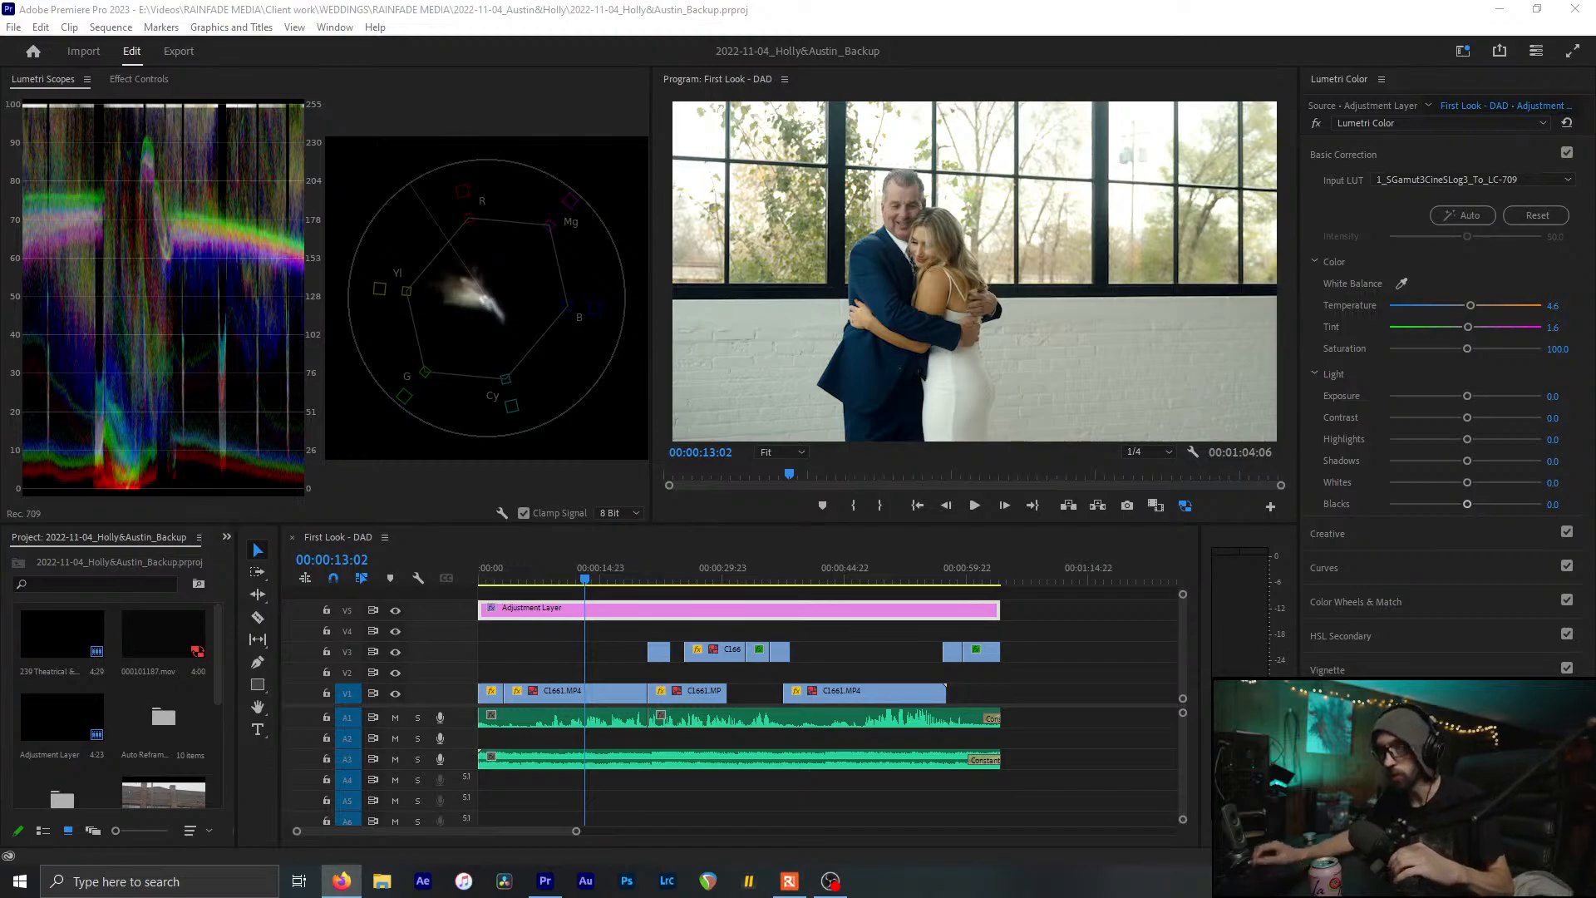
Save the project, then select the adjustment layer clip to view its grade
click(782, 7)
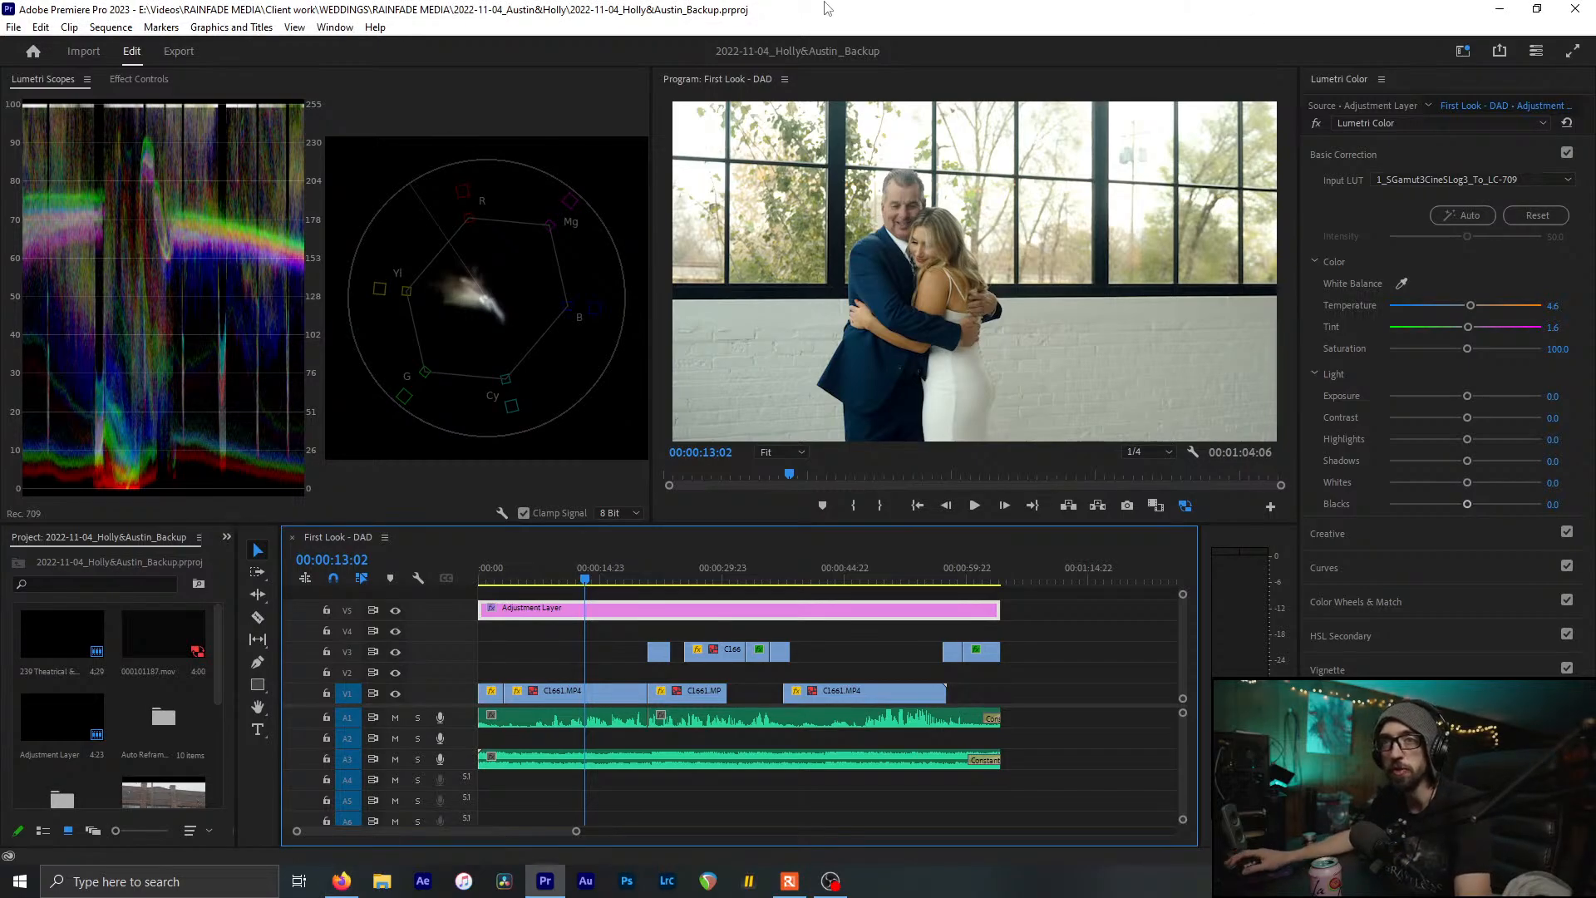
key(ctrl+s)
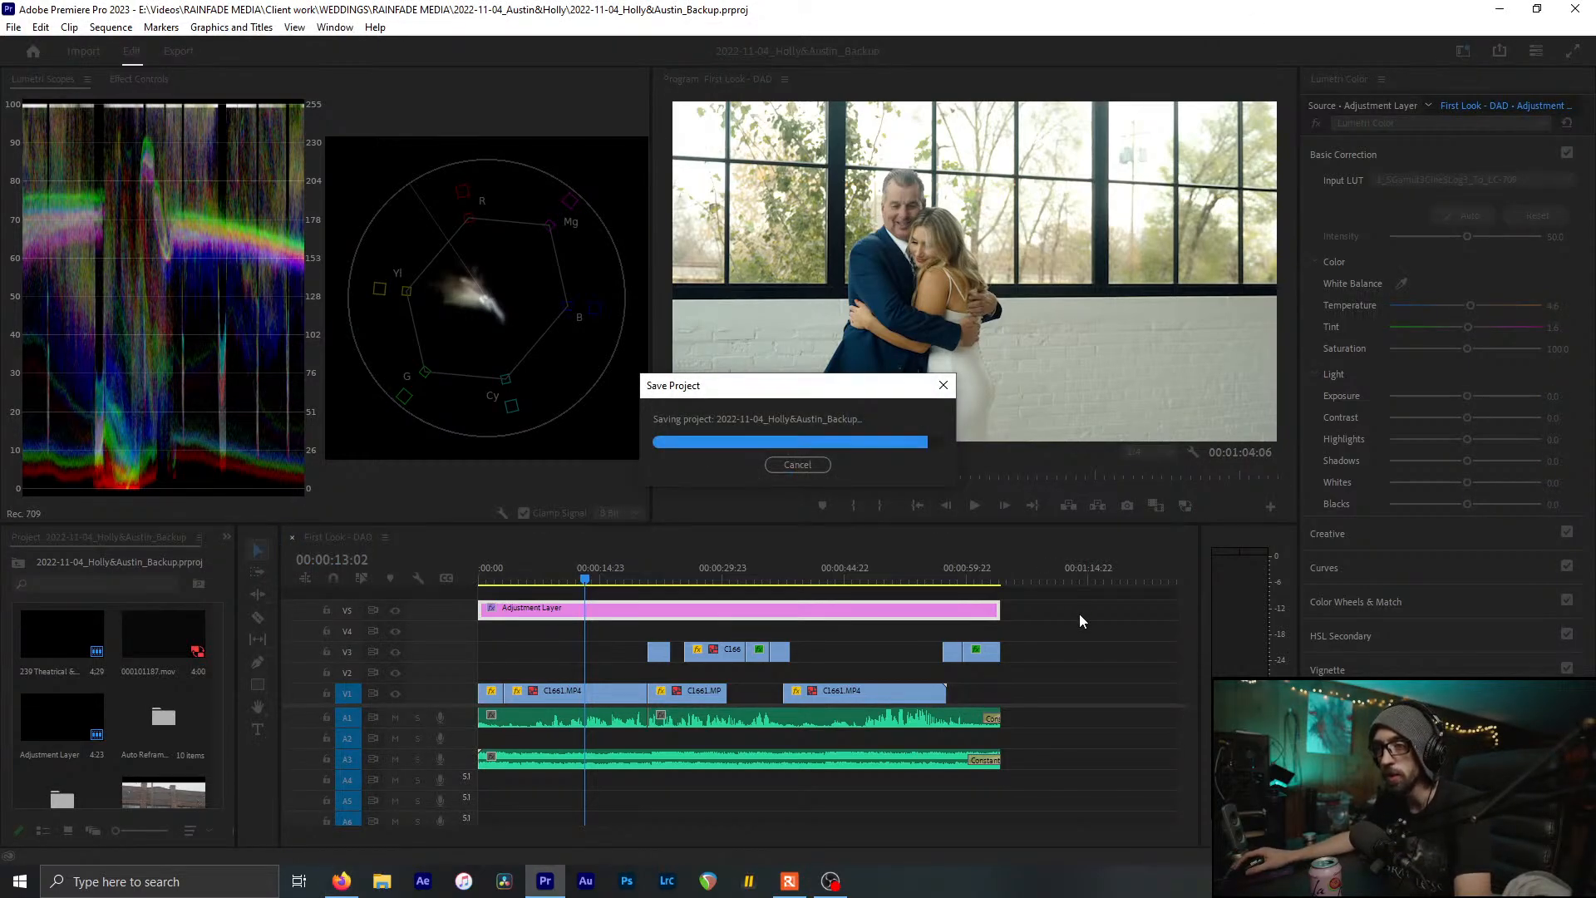
click(1076, 613)
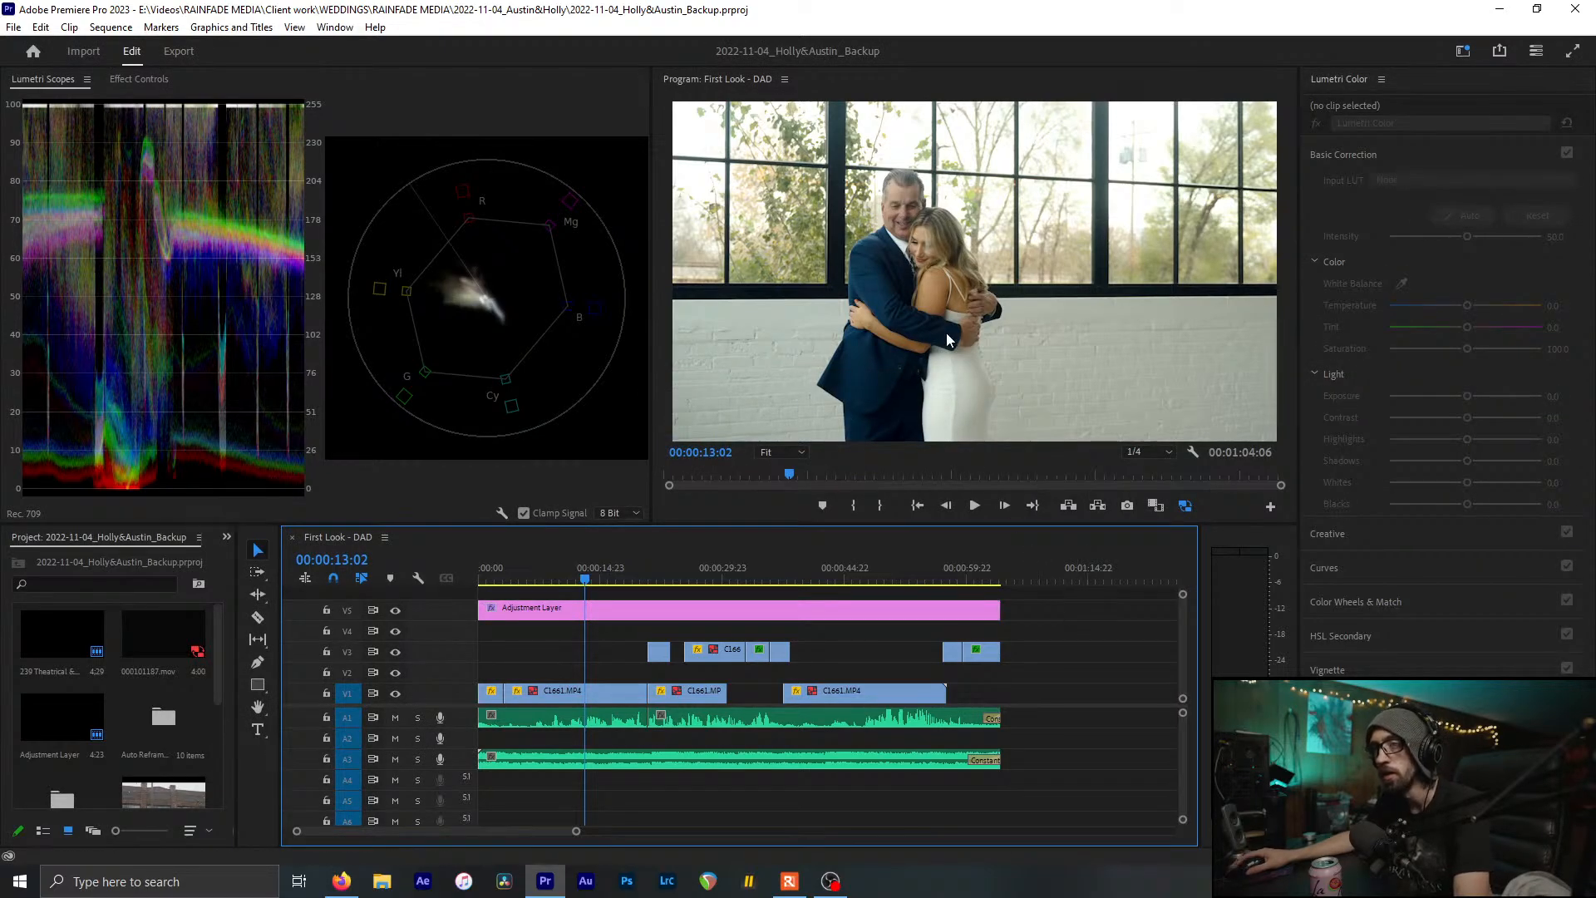
click(1079, 348)
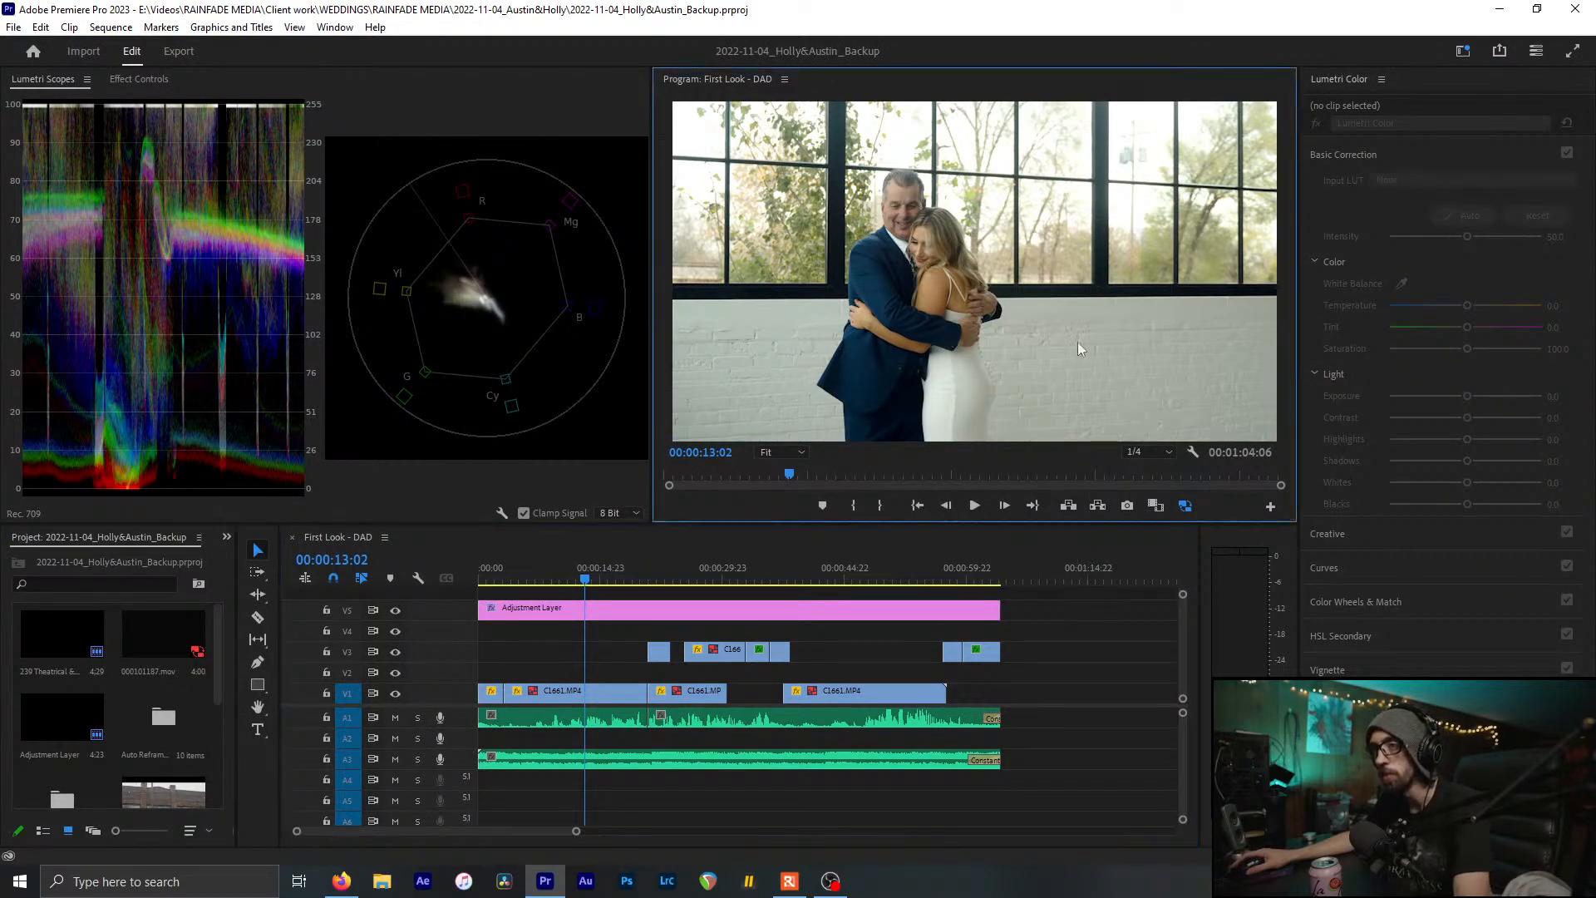
click(830, 603)
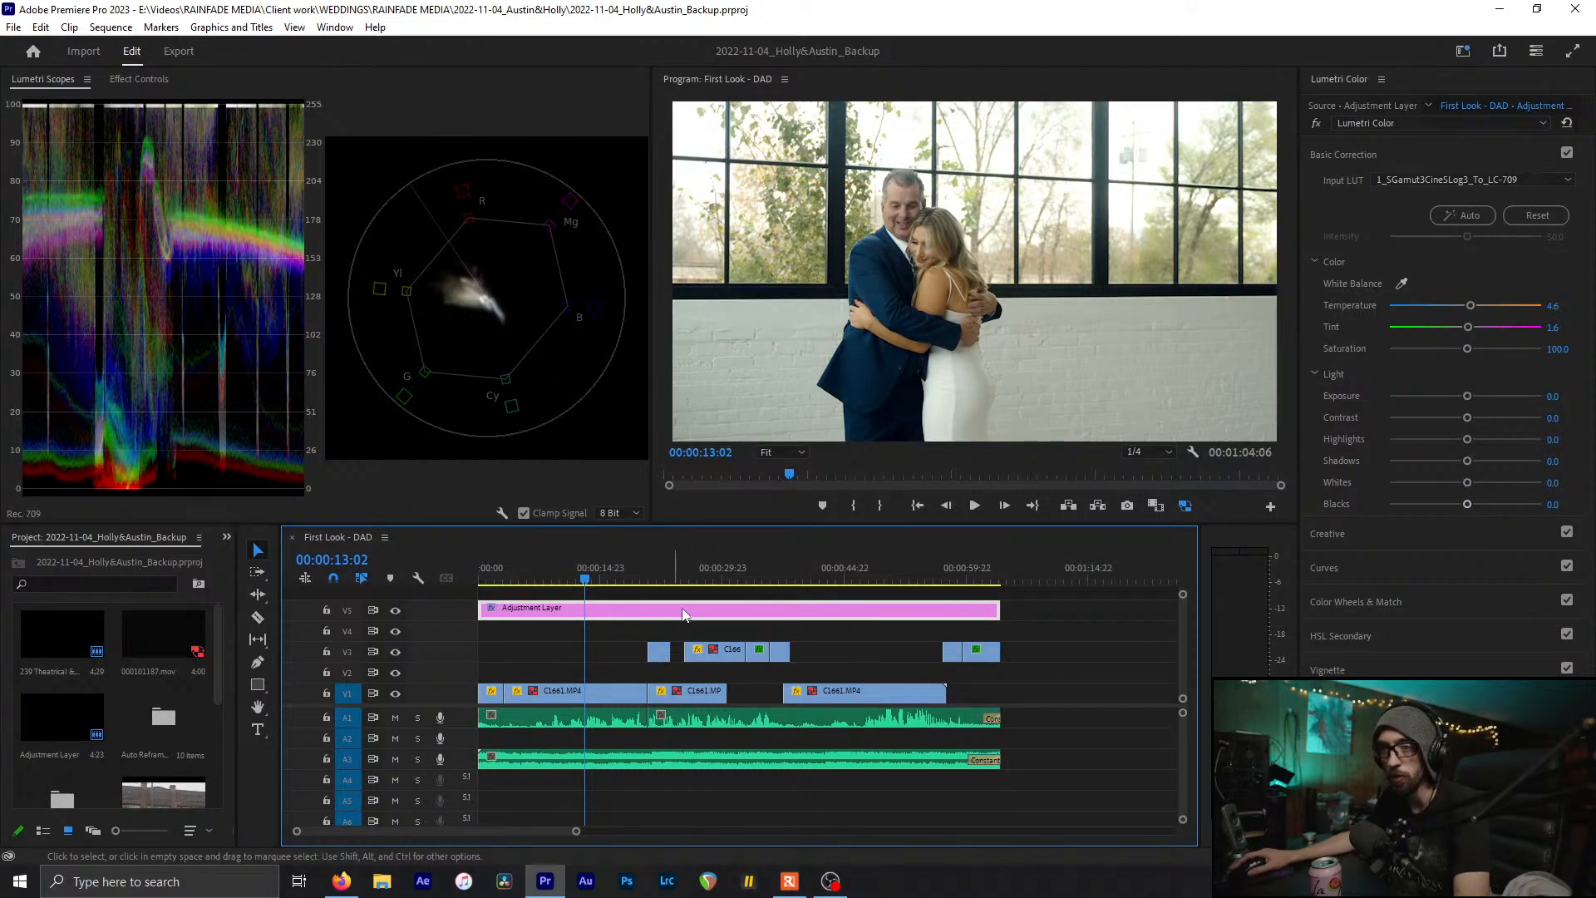
Toggle the V5 adjustment layer track off and back on to compare against ungraded footage
click(395, 612)
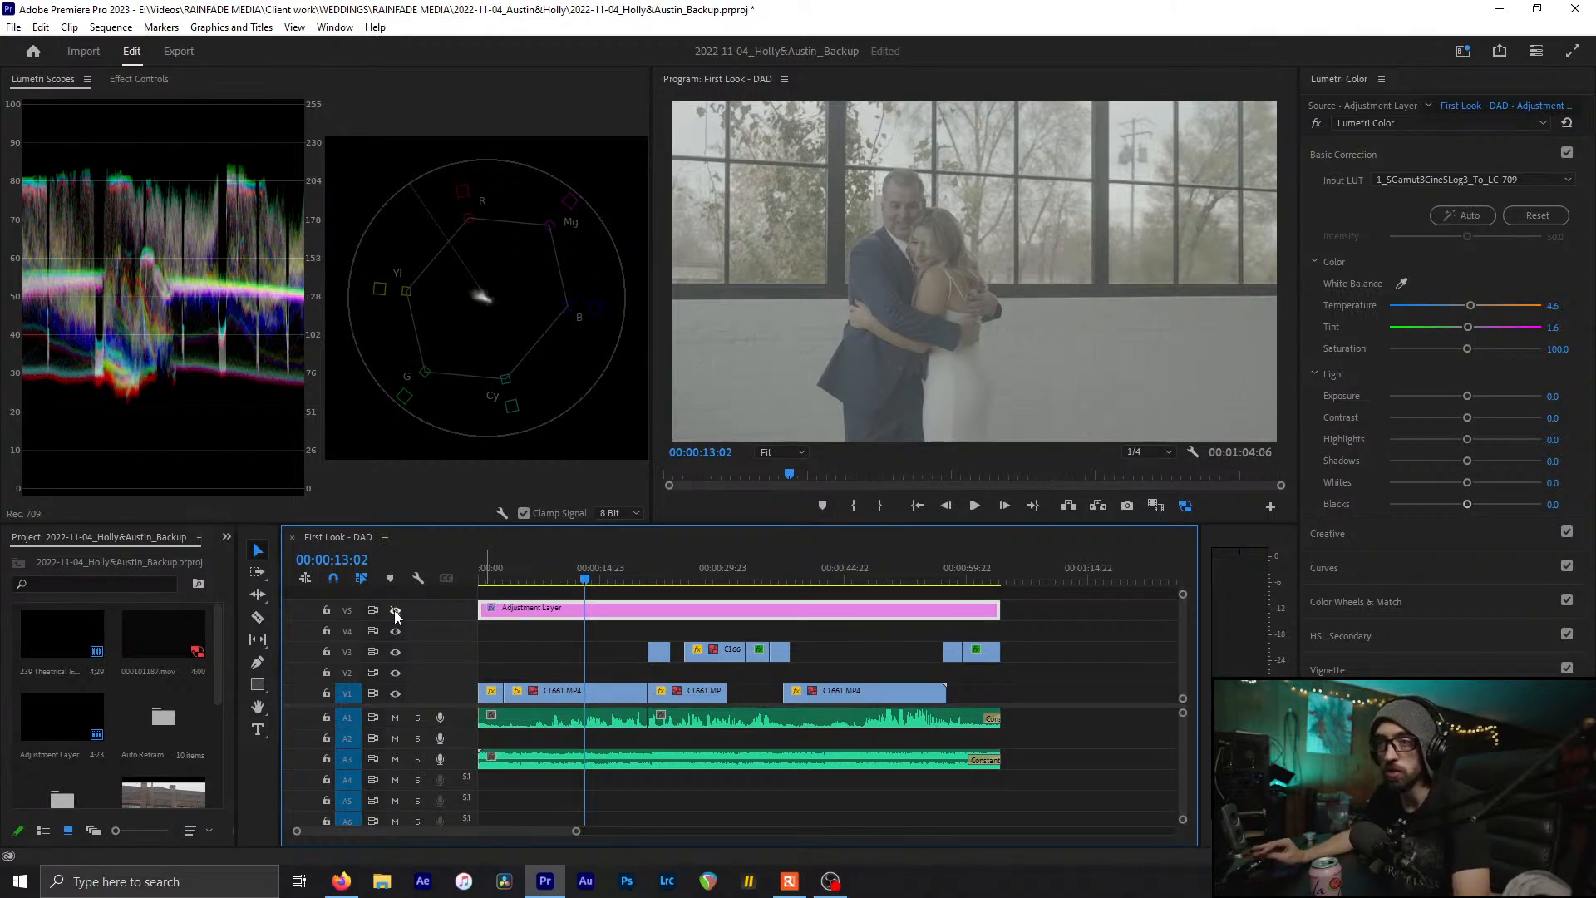
click(497, 633)
click(569, 617)
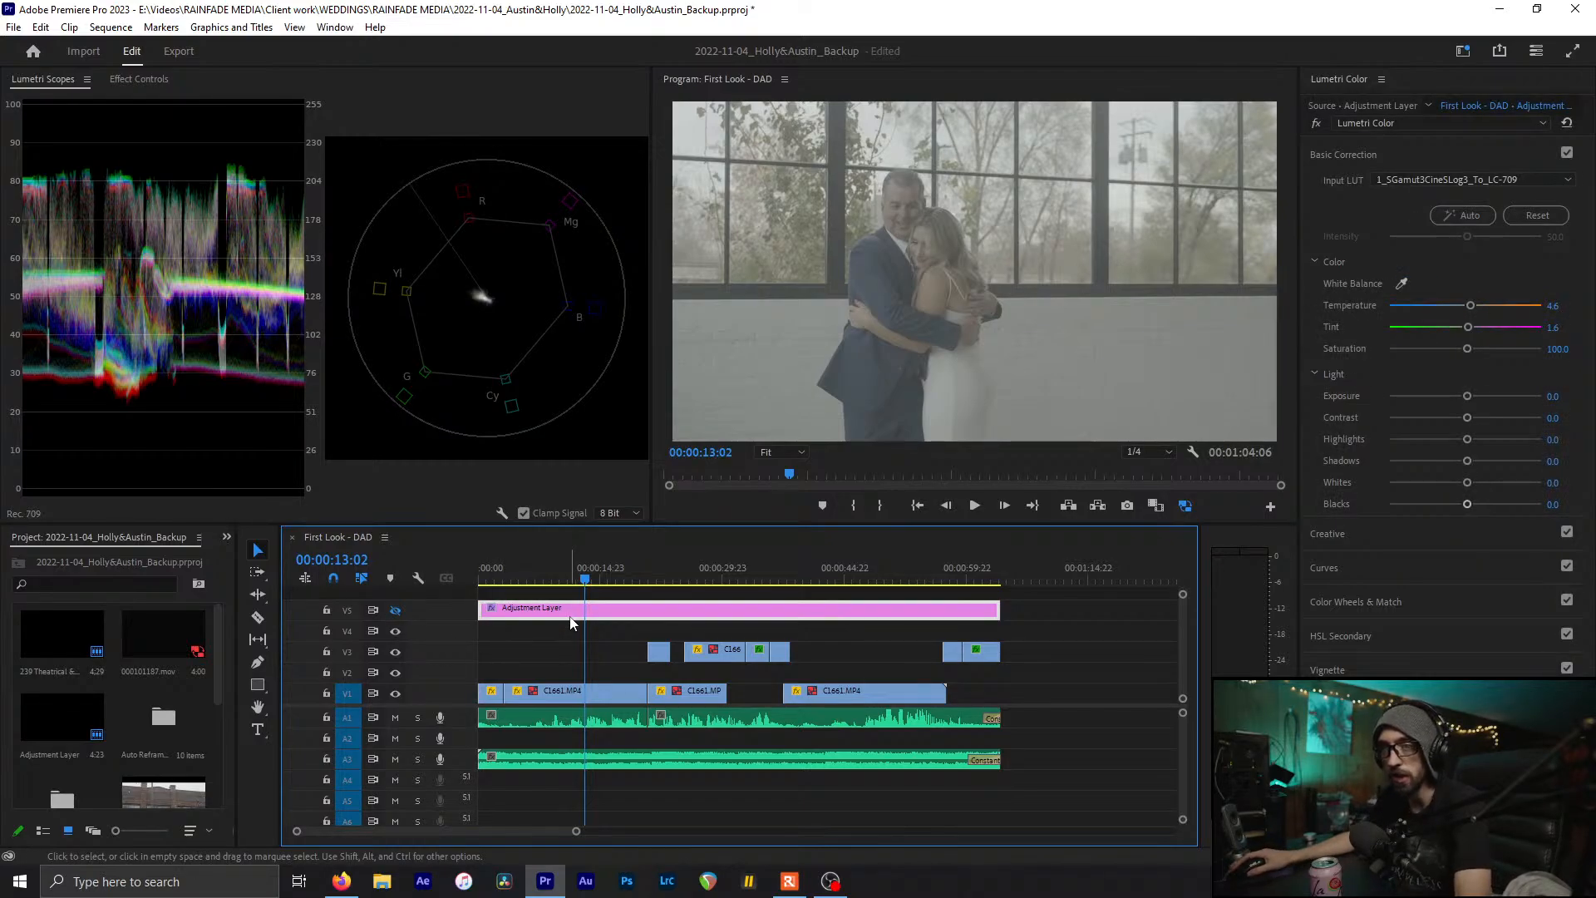
click(395, 612)
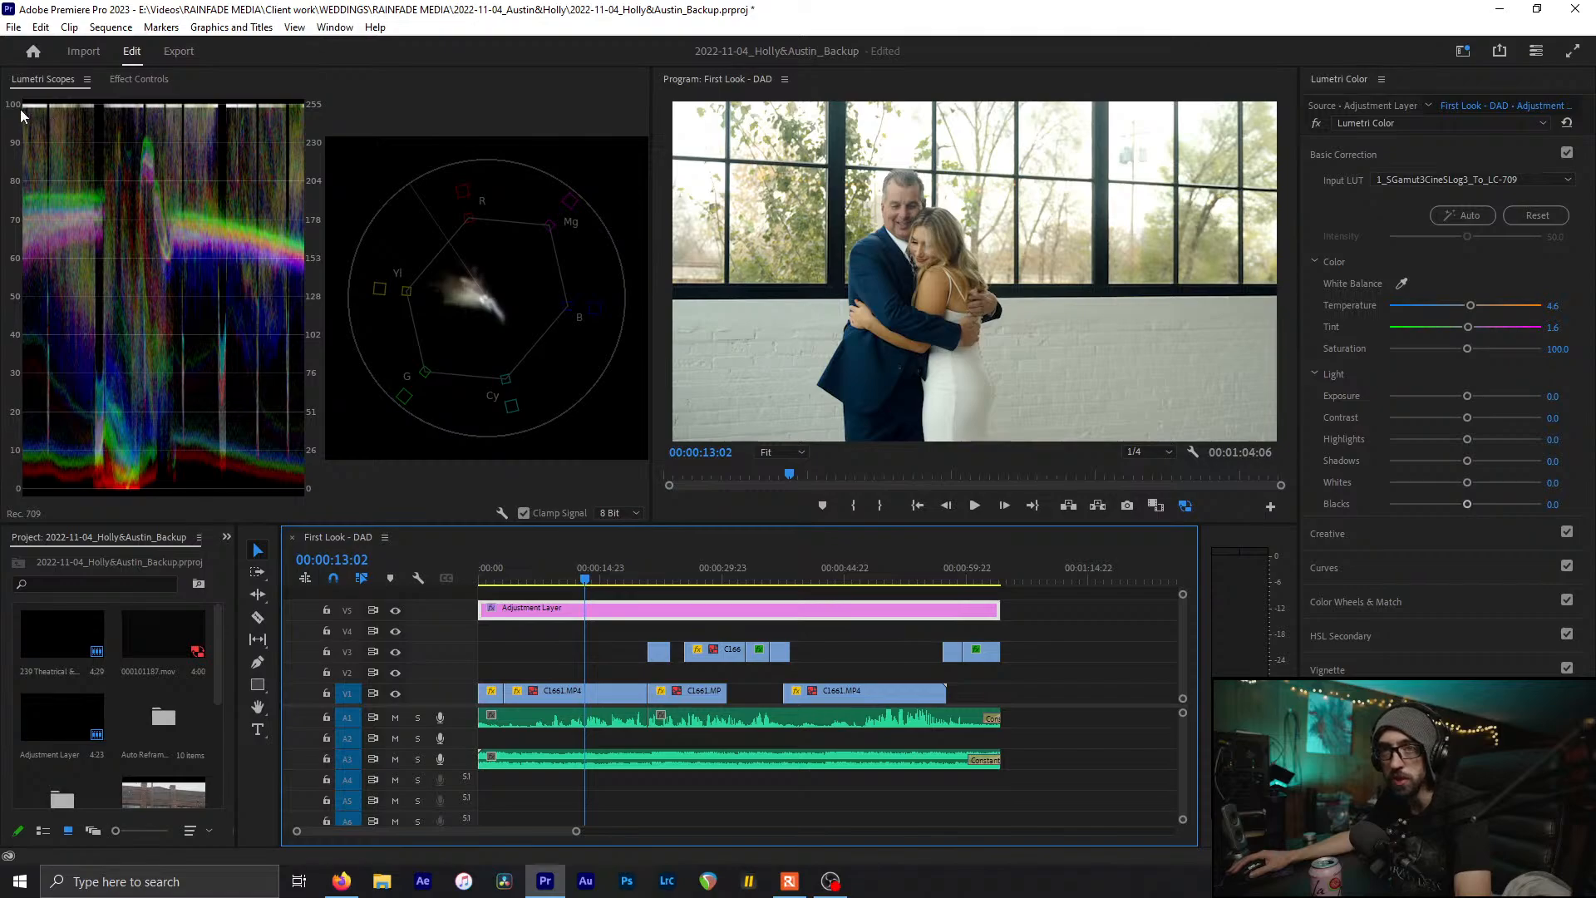
With V5 hidden, Alt-drag a copy of the adjustment layer onto V6, re-enable V5, and save
click(396, 610)
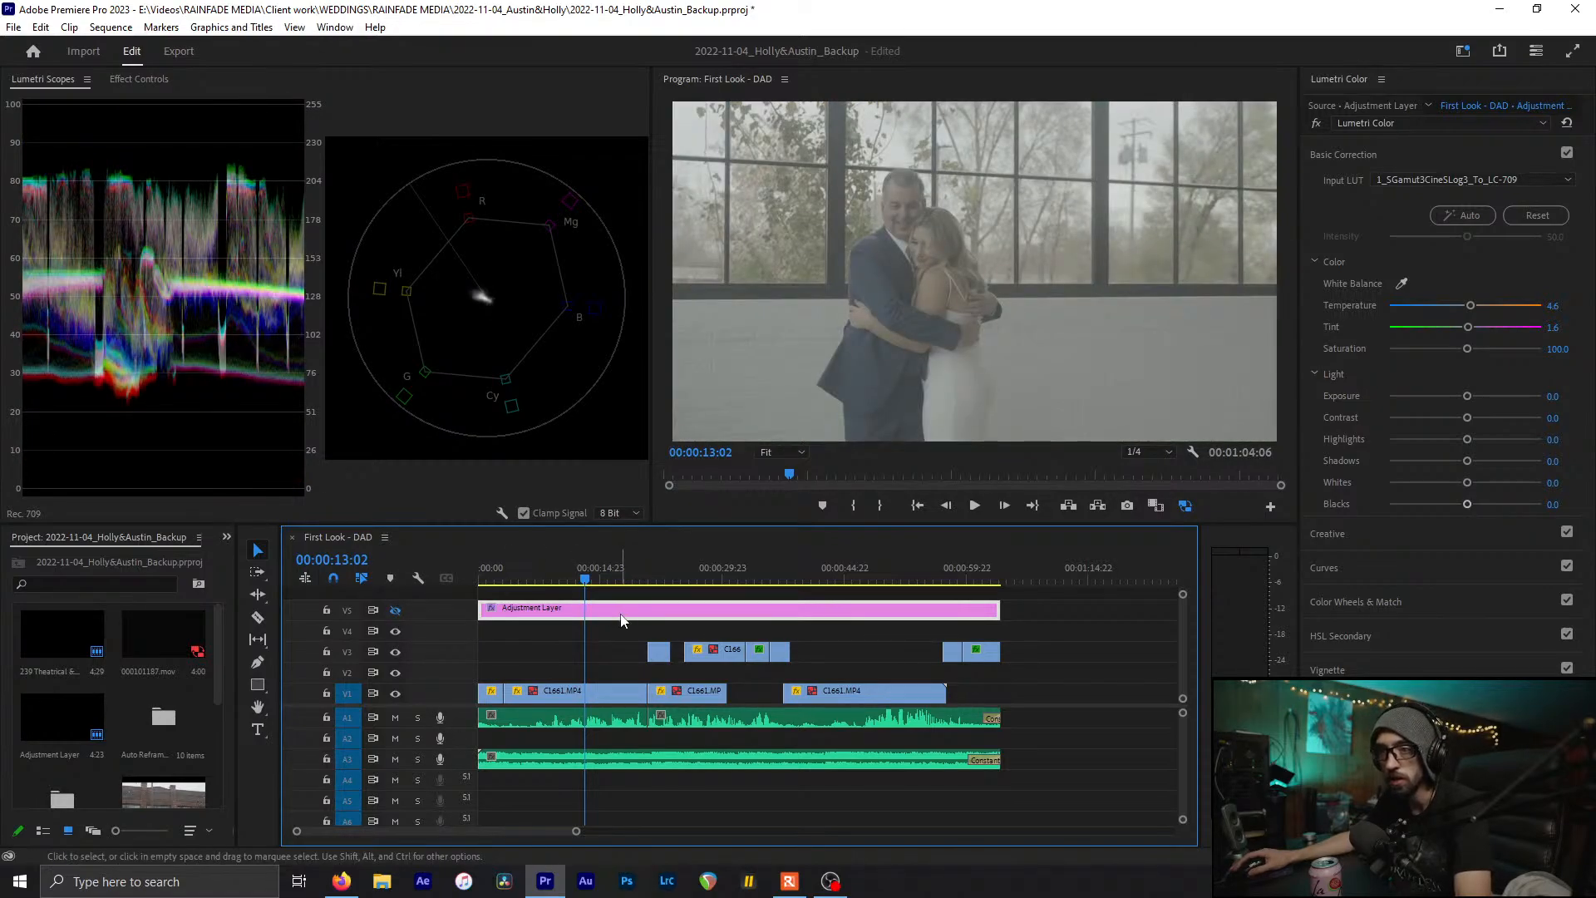
drag(551, 615, 553, 590)
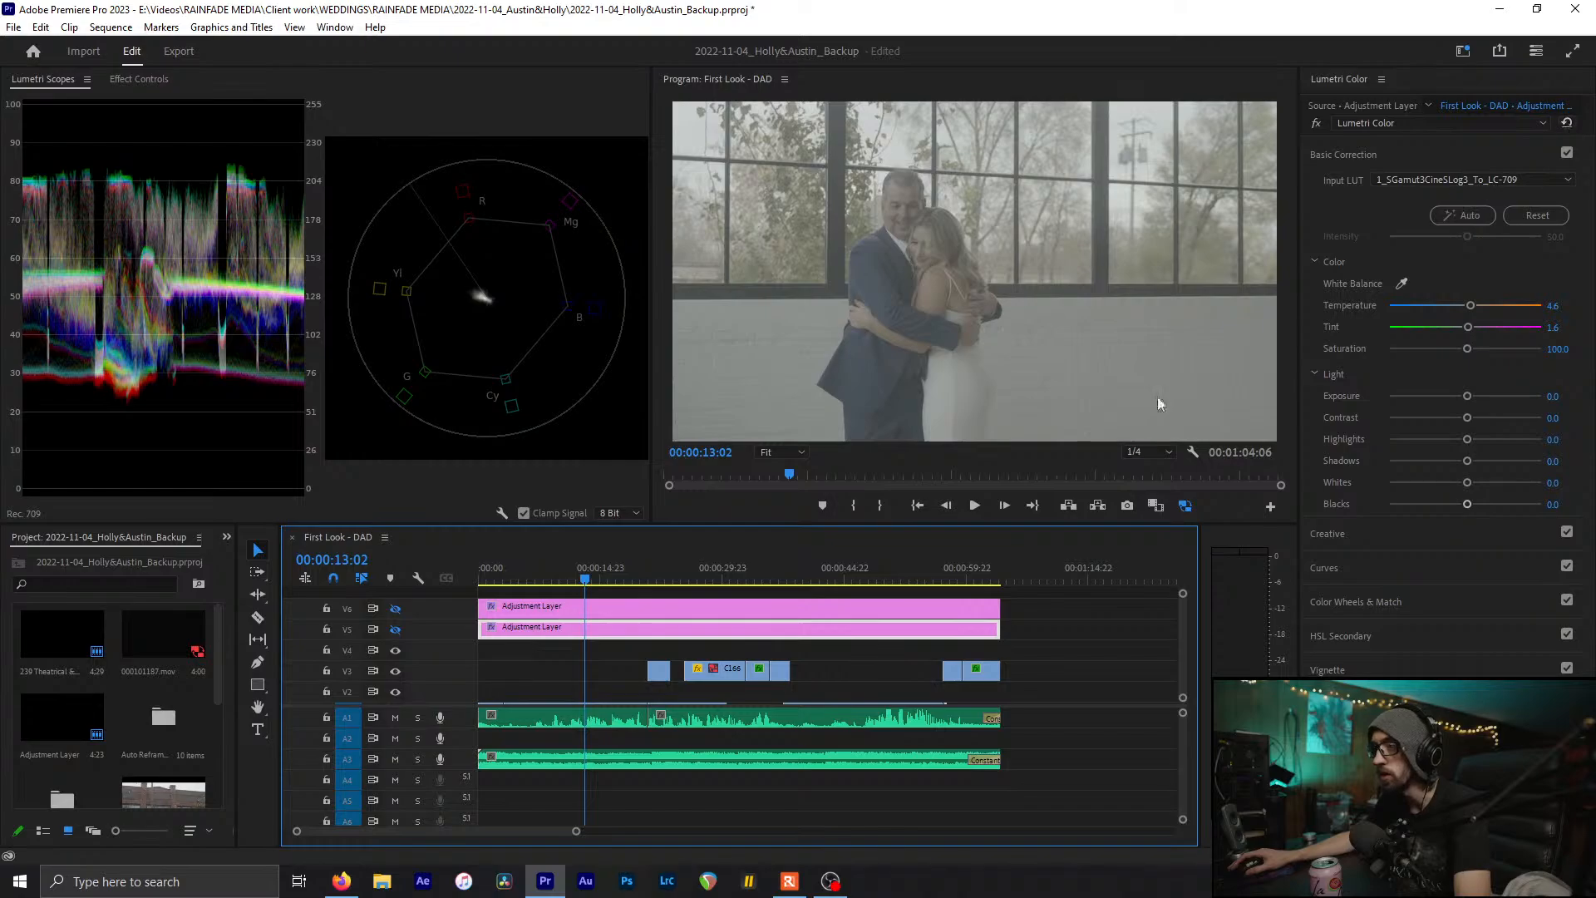
click(574, 608)
click(396, 630)
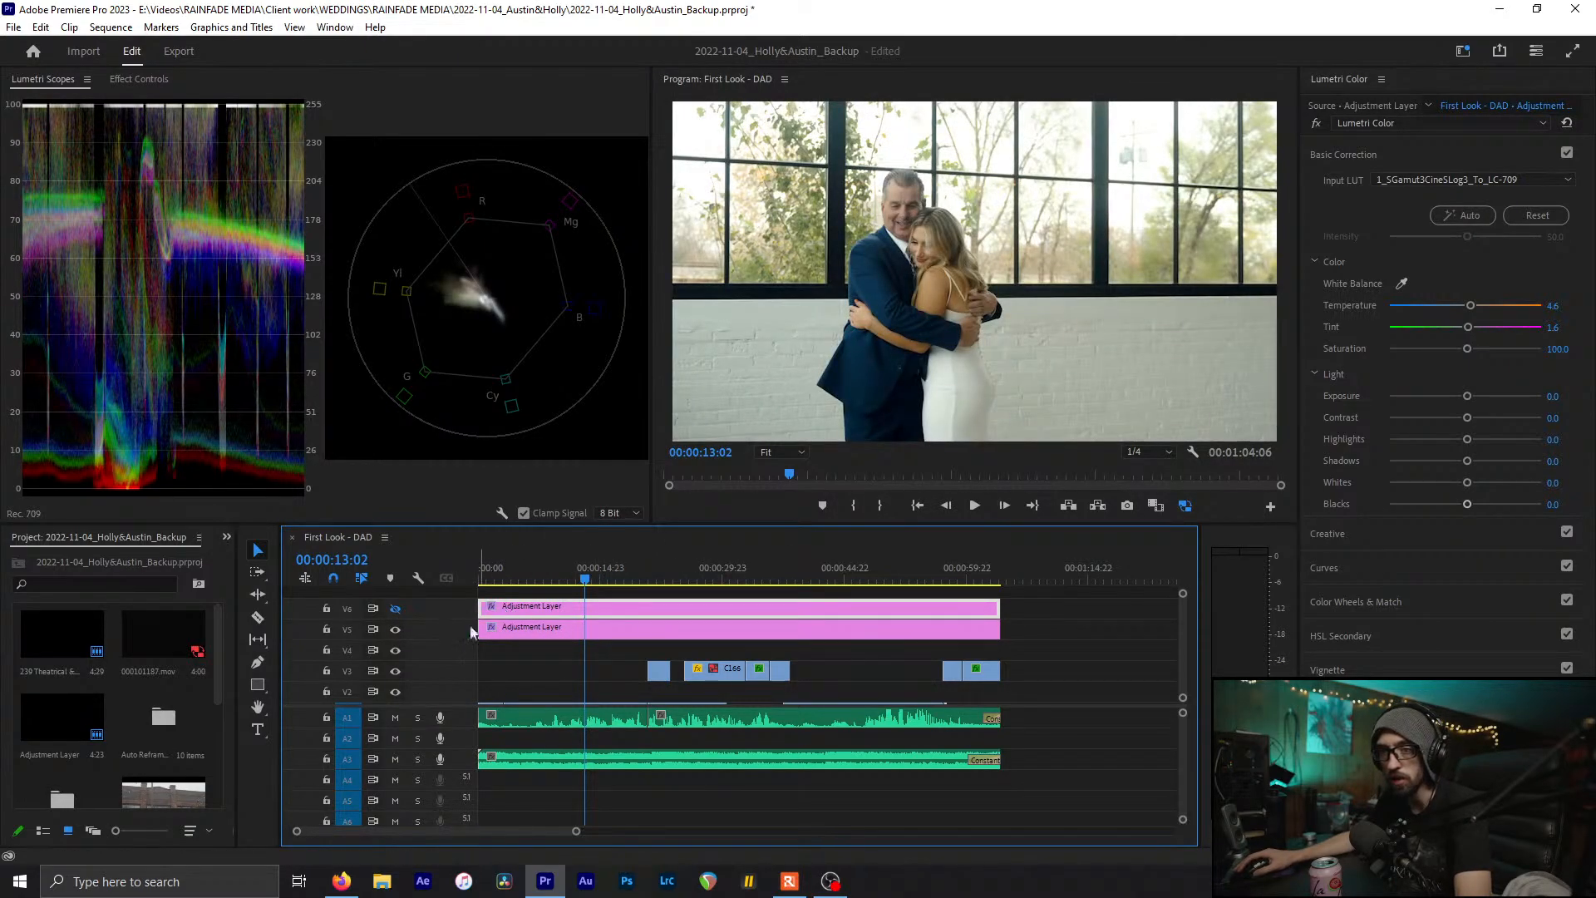
click(555, 632)
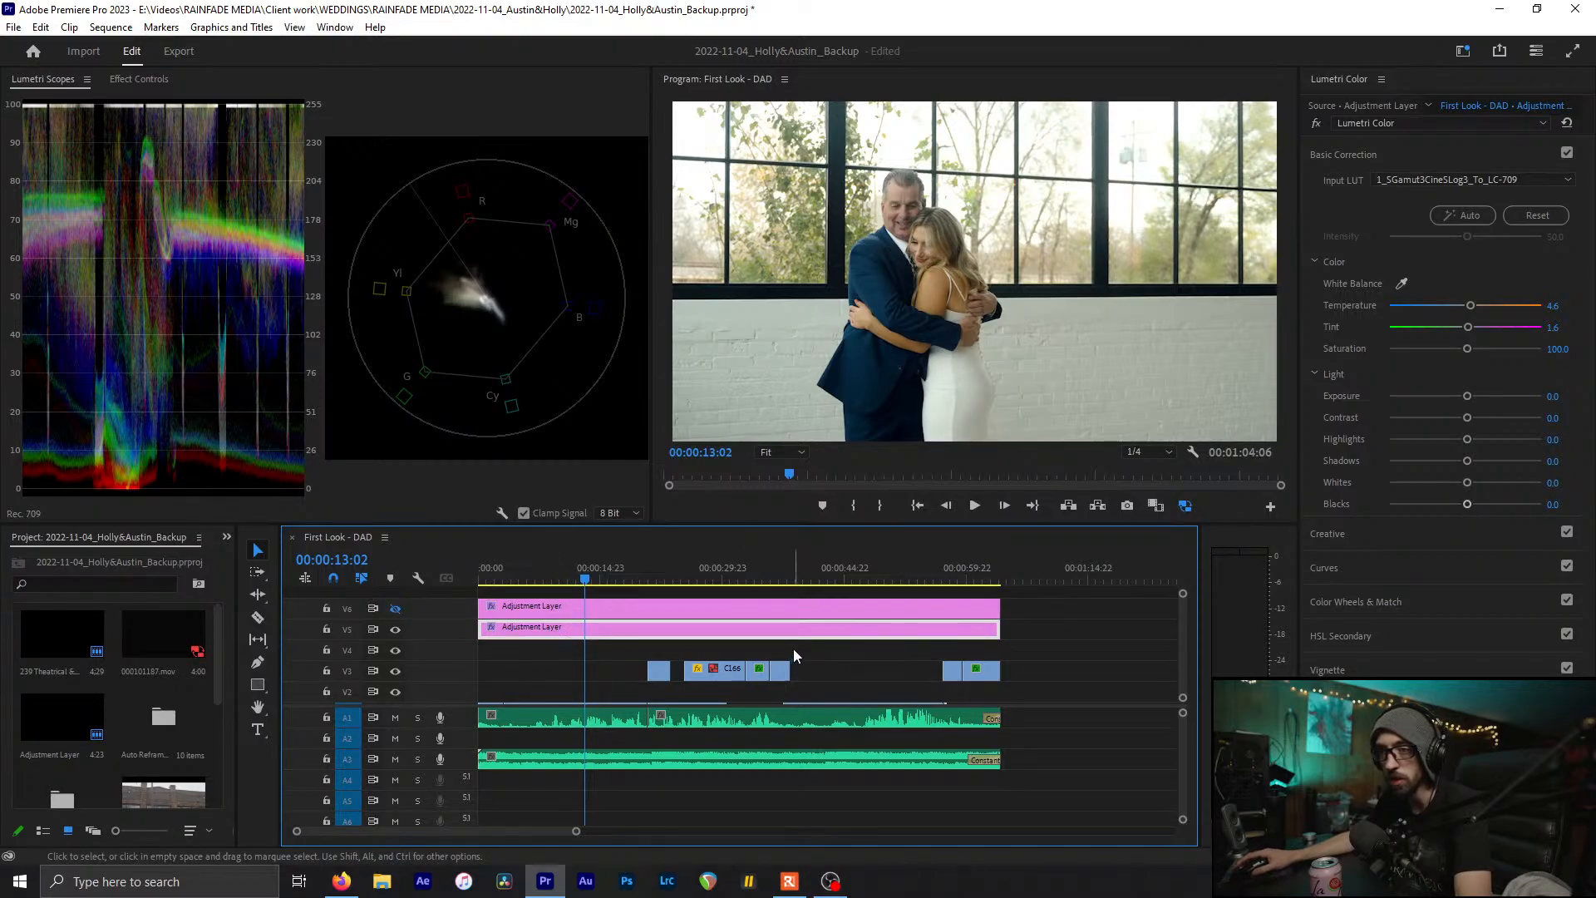
scroll(793, 648, down, 1)
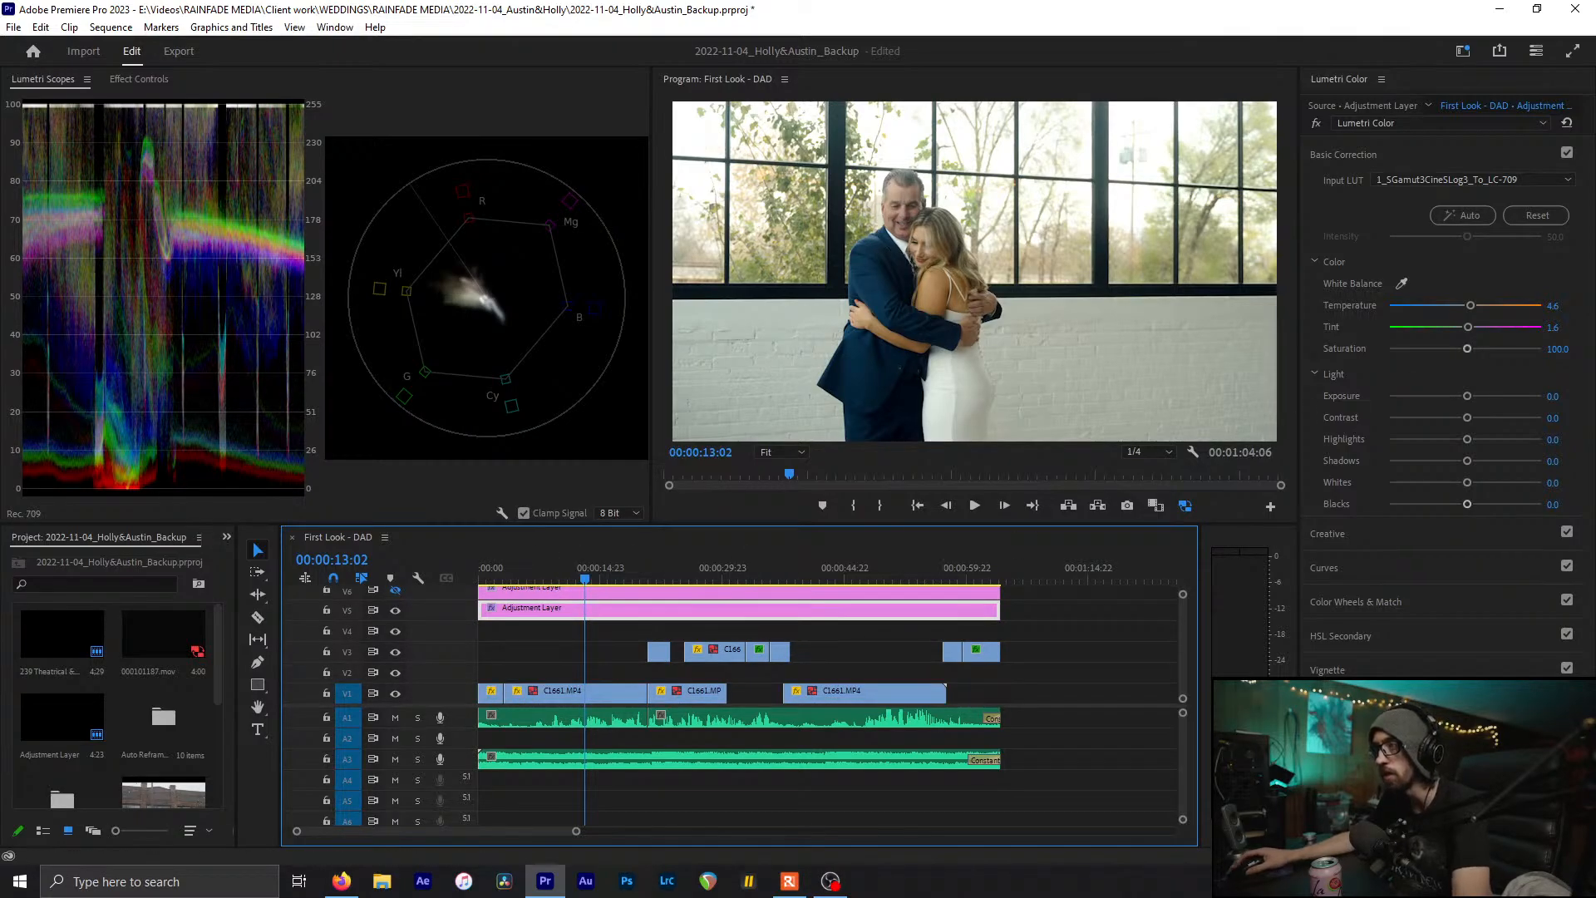
key(ctrl+s)
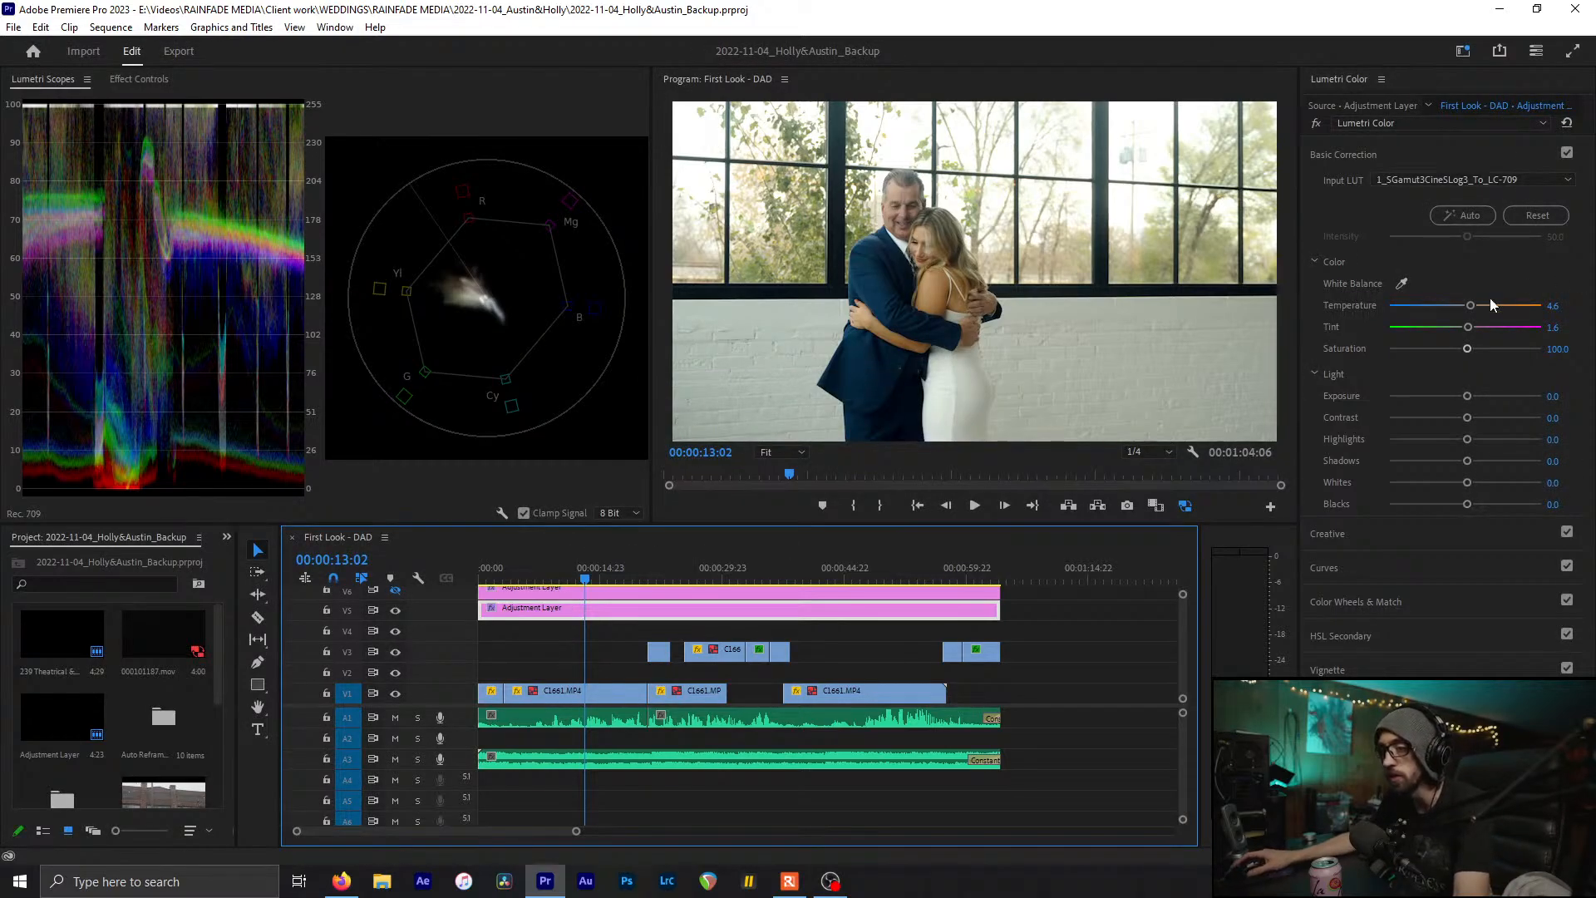
Reset the adjustment layer's Lumetri Color to defaults and save the project
click(1568, 123)
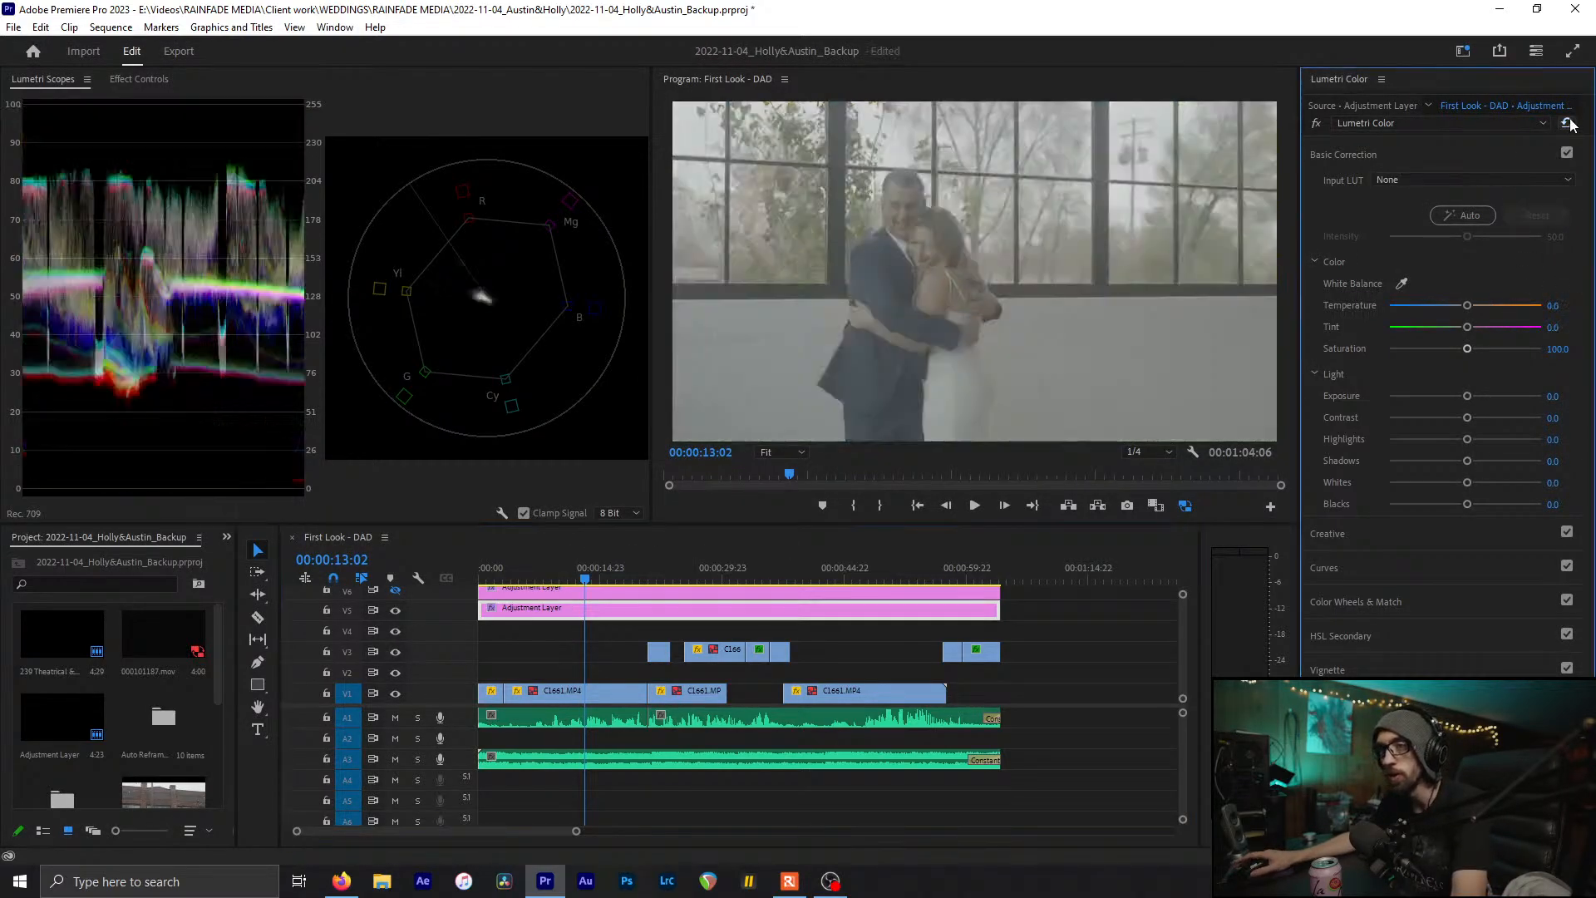
key(ctrl+s)
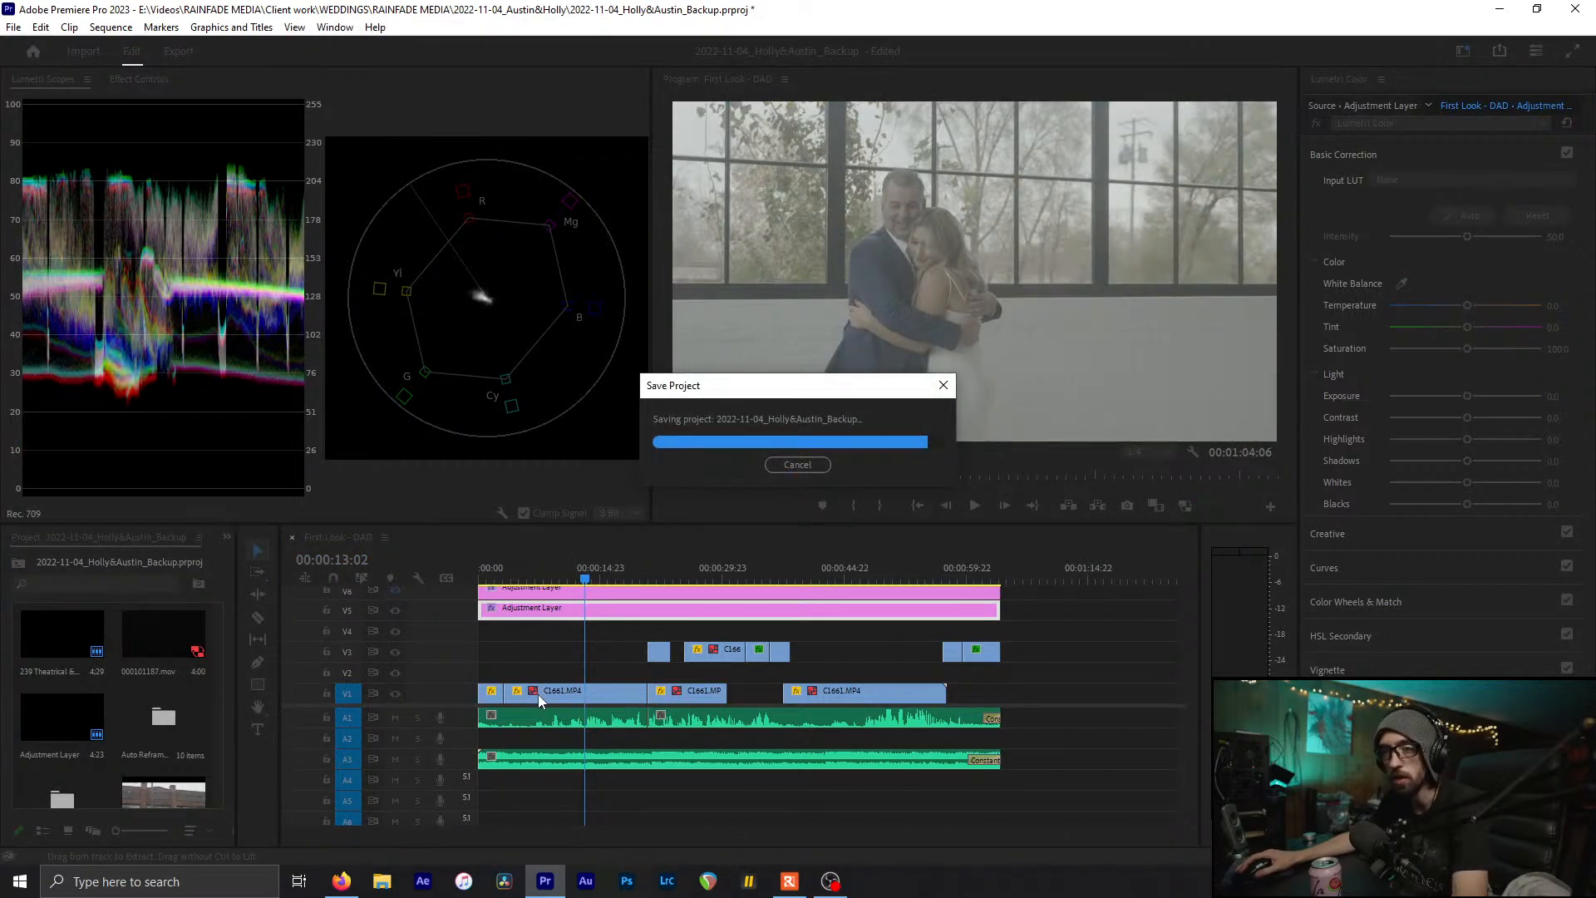
click(537, 695)
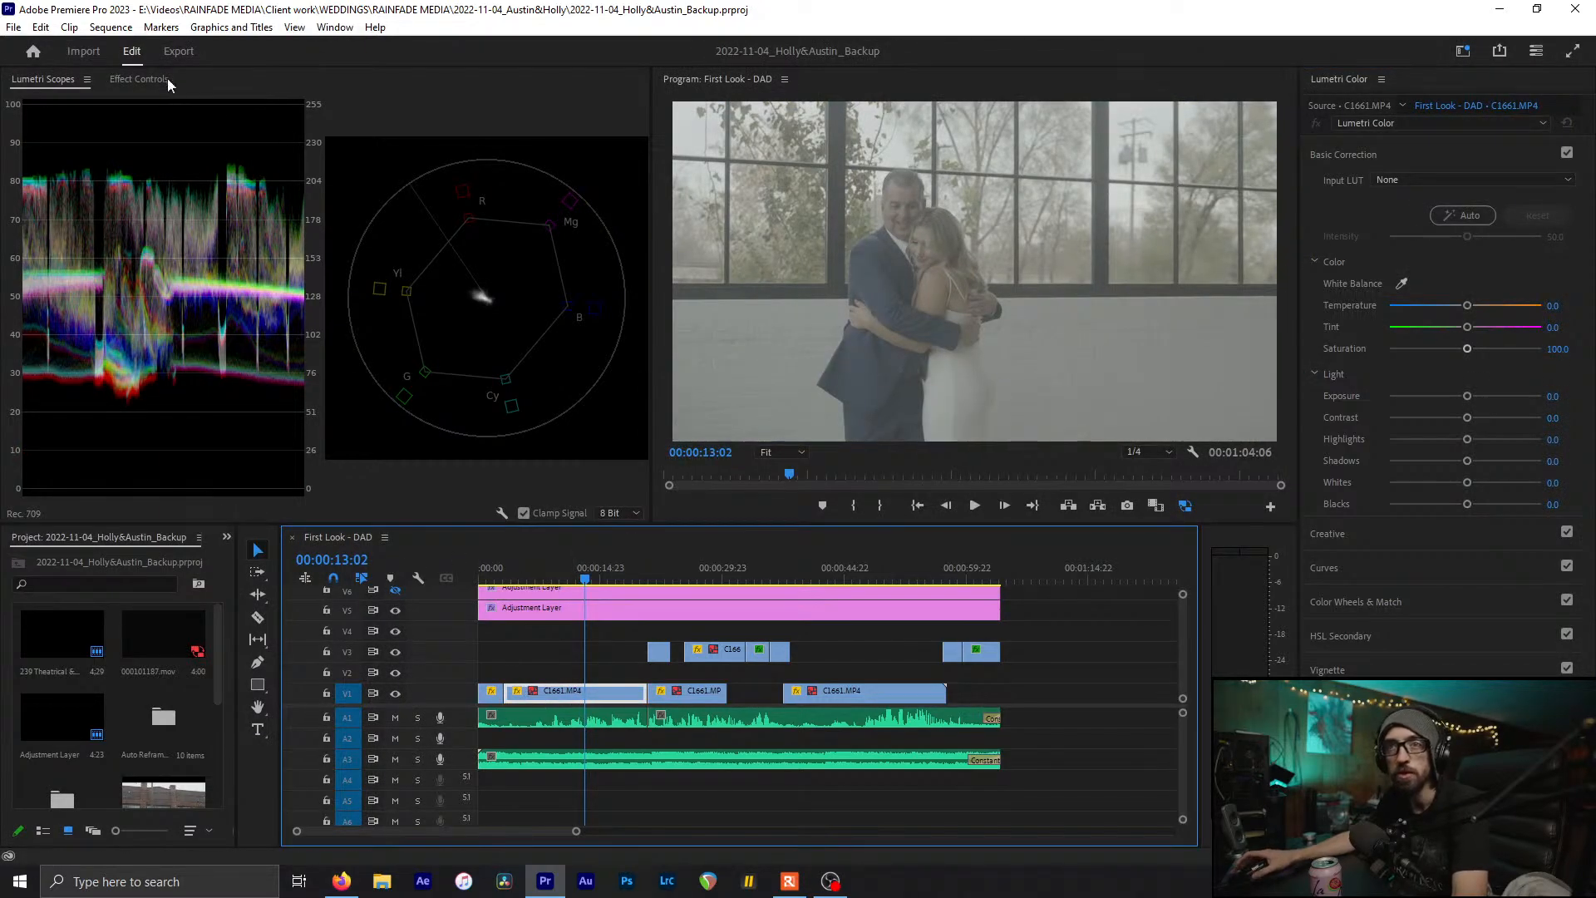
click(138, 79)
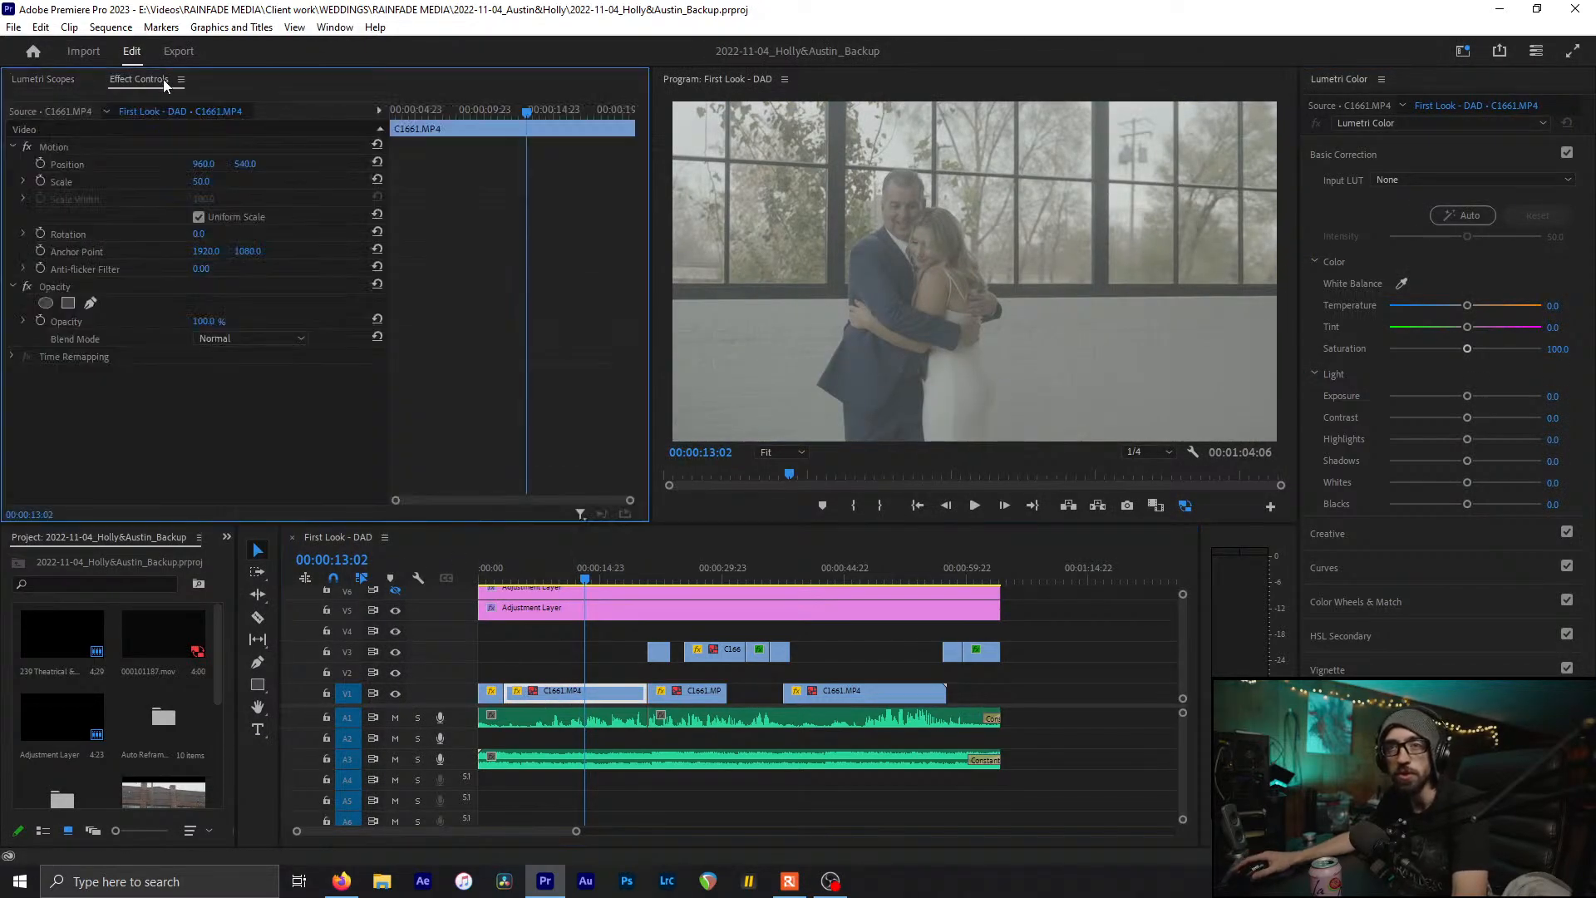
Delete the Lumetri Color effect from V3 clips C1642 and C1747
click(496, 694)
click(659, 651)
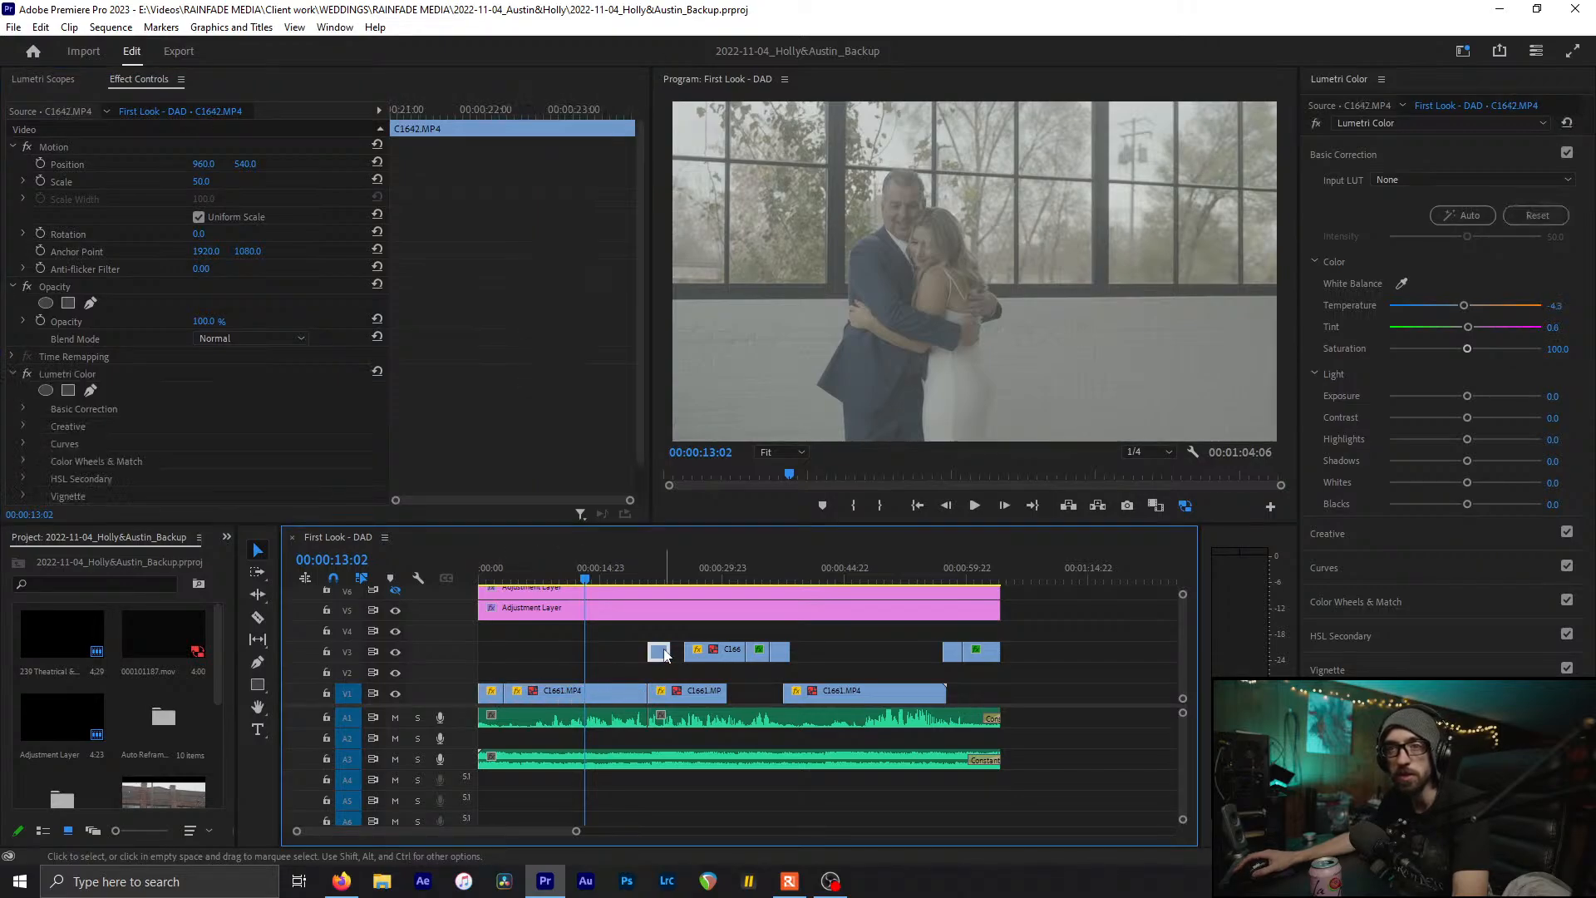
click(110, 374)
key(Delete)
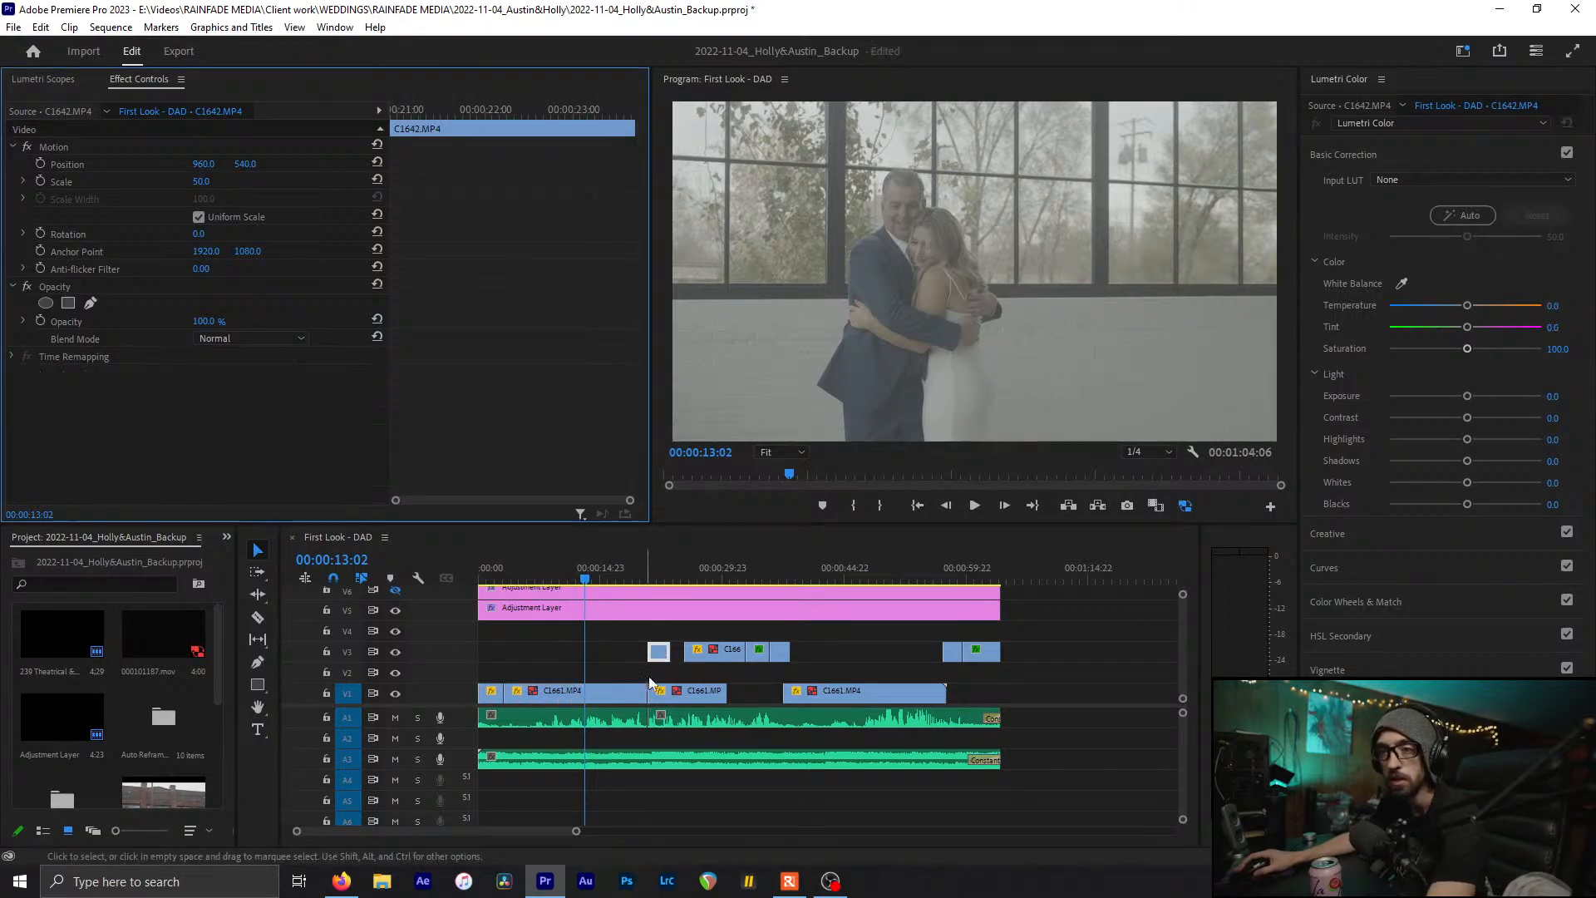
click(686, 693)
click(705, 650)
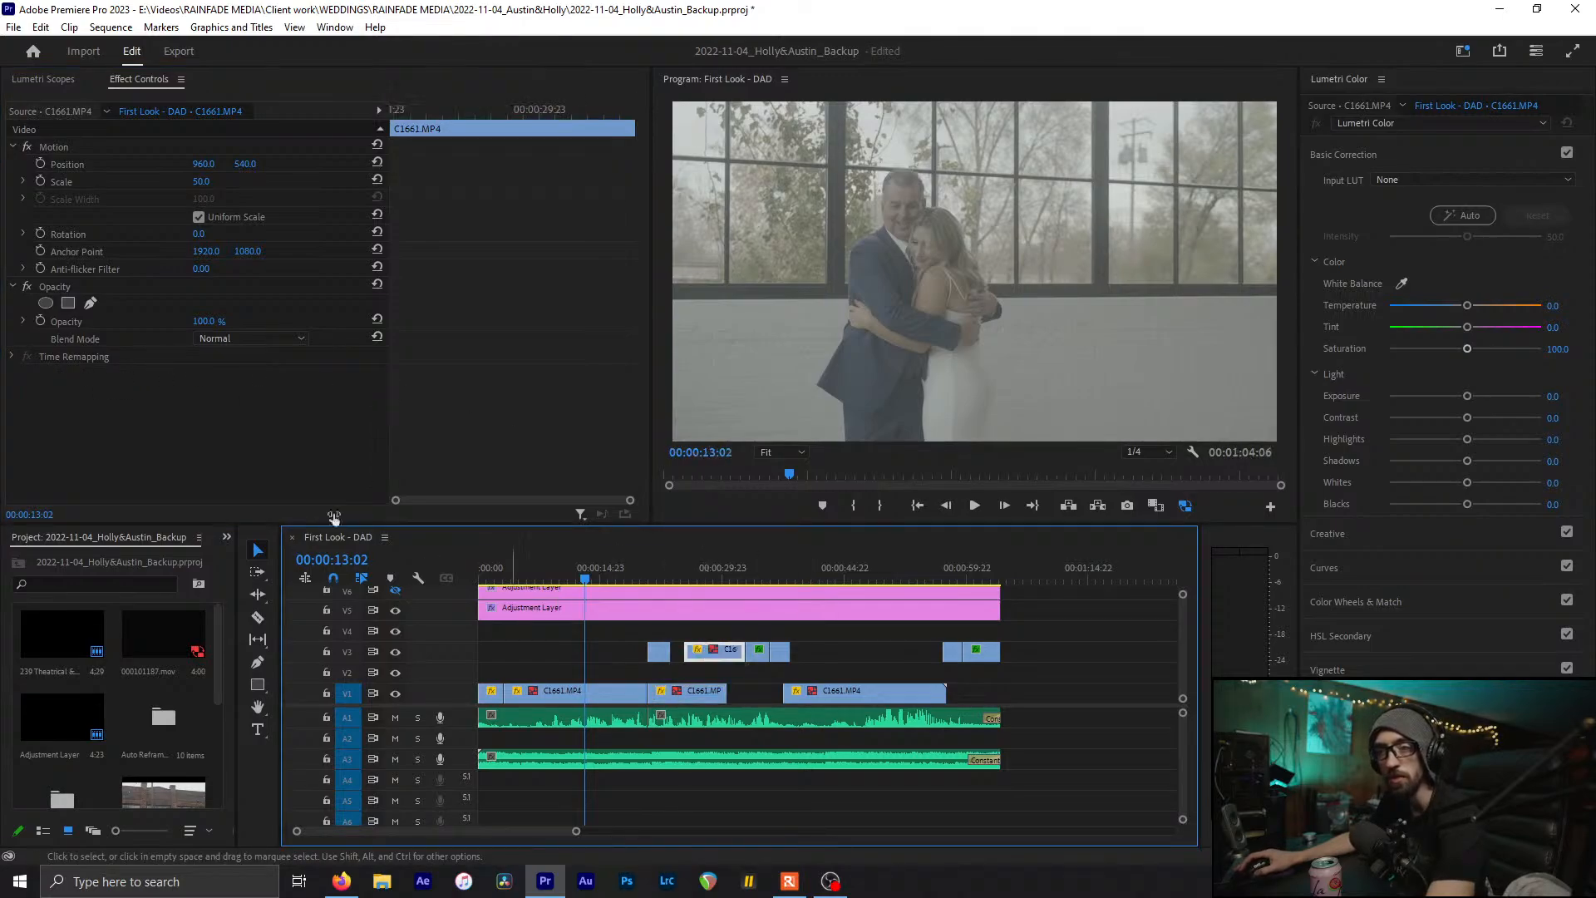
click(758, 651)
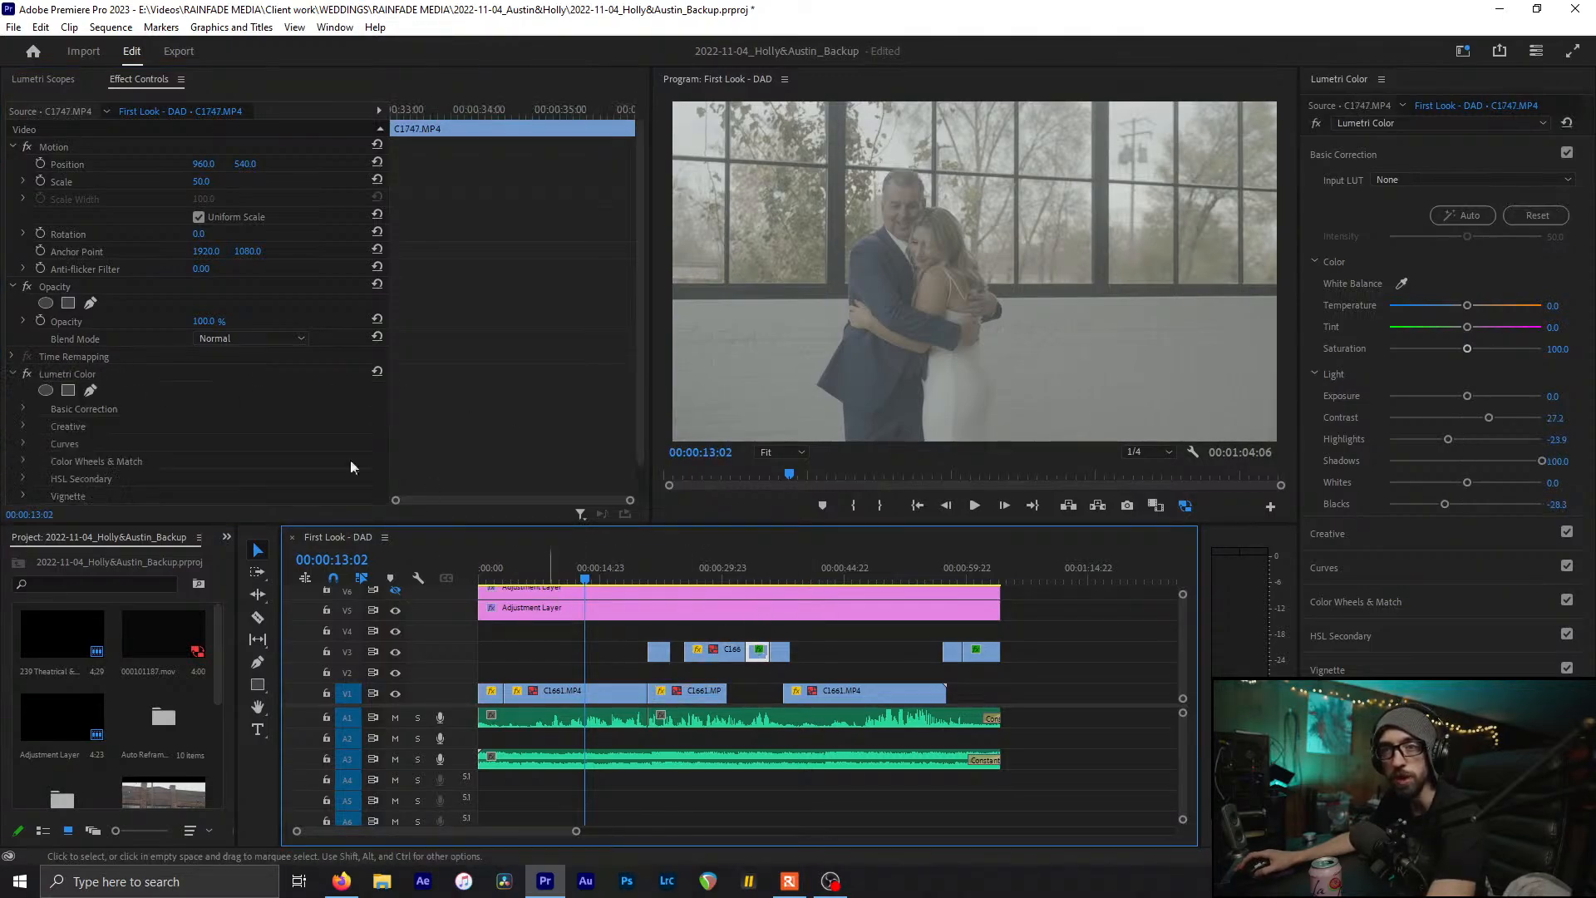
click(138, 378)
key(Delete)
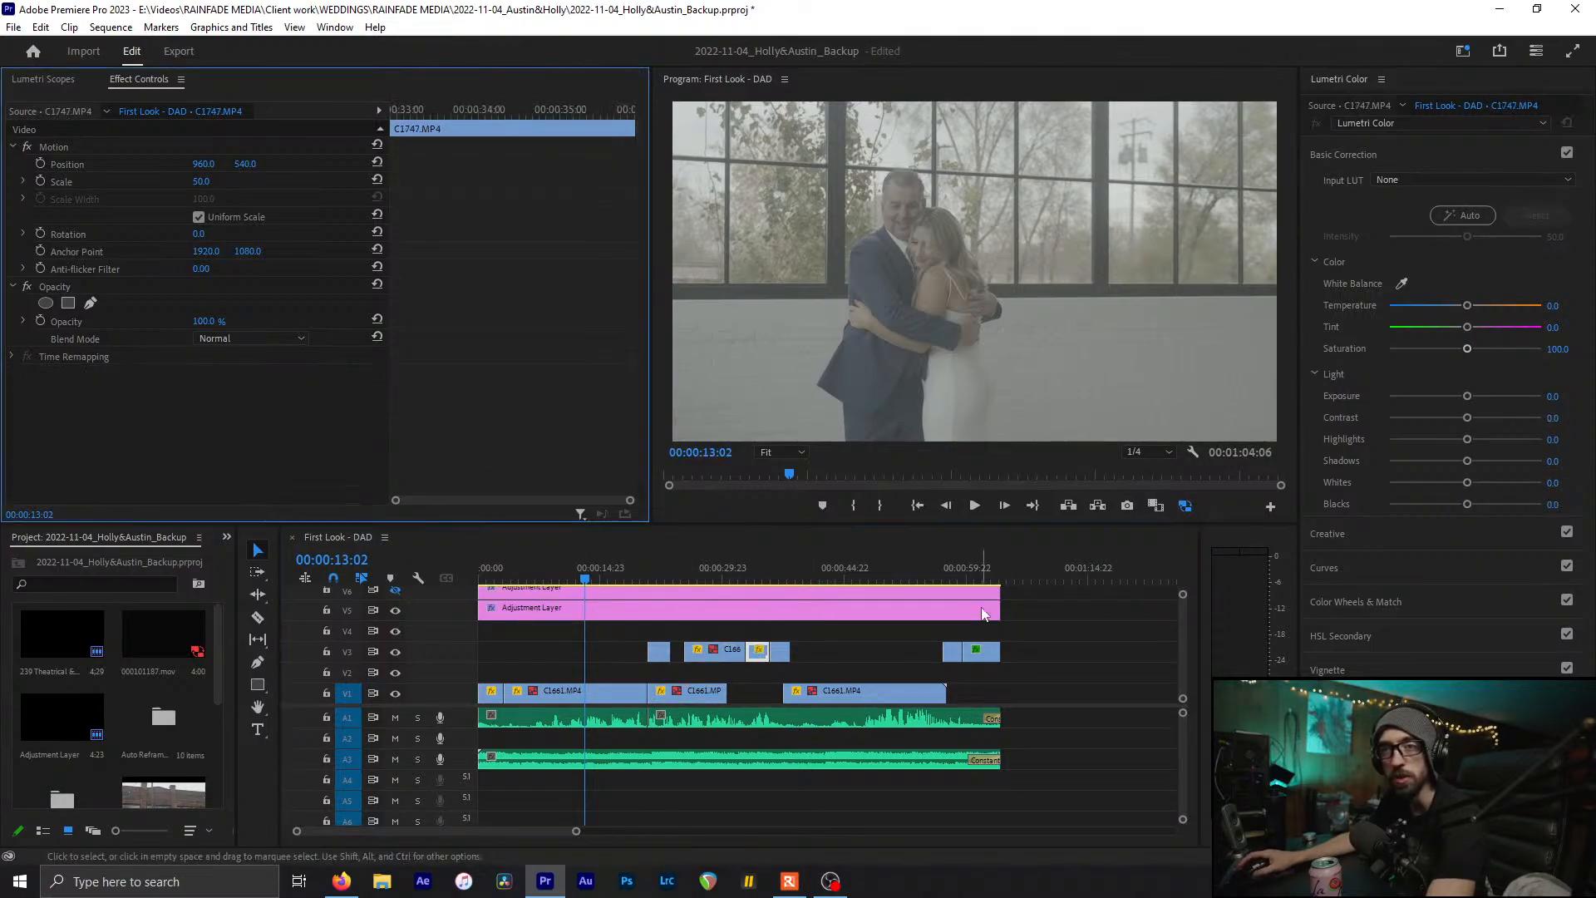
Delete Lumetri Color from V3 clips C1746, C1745 and C1643, then save
click(779, 651)
click(53, 366)
key(Delete)
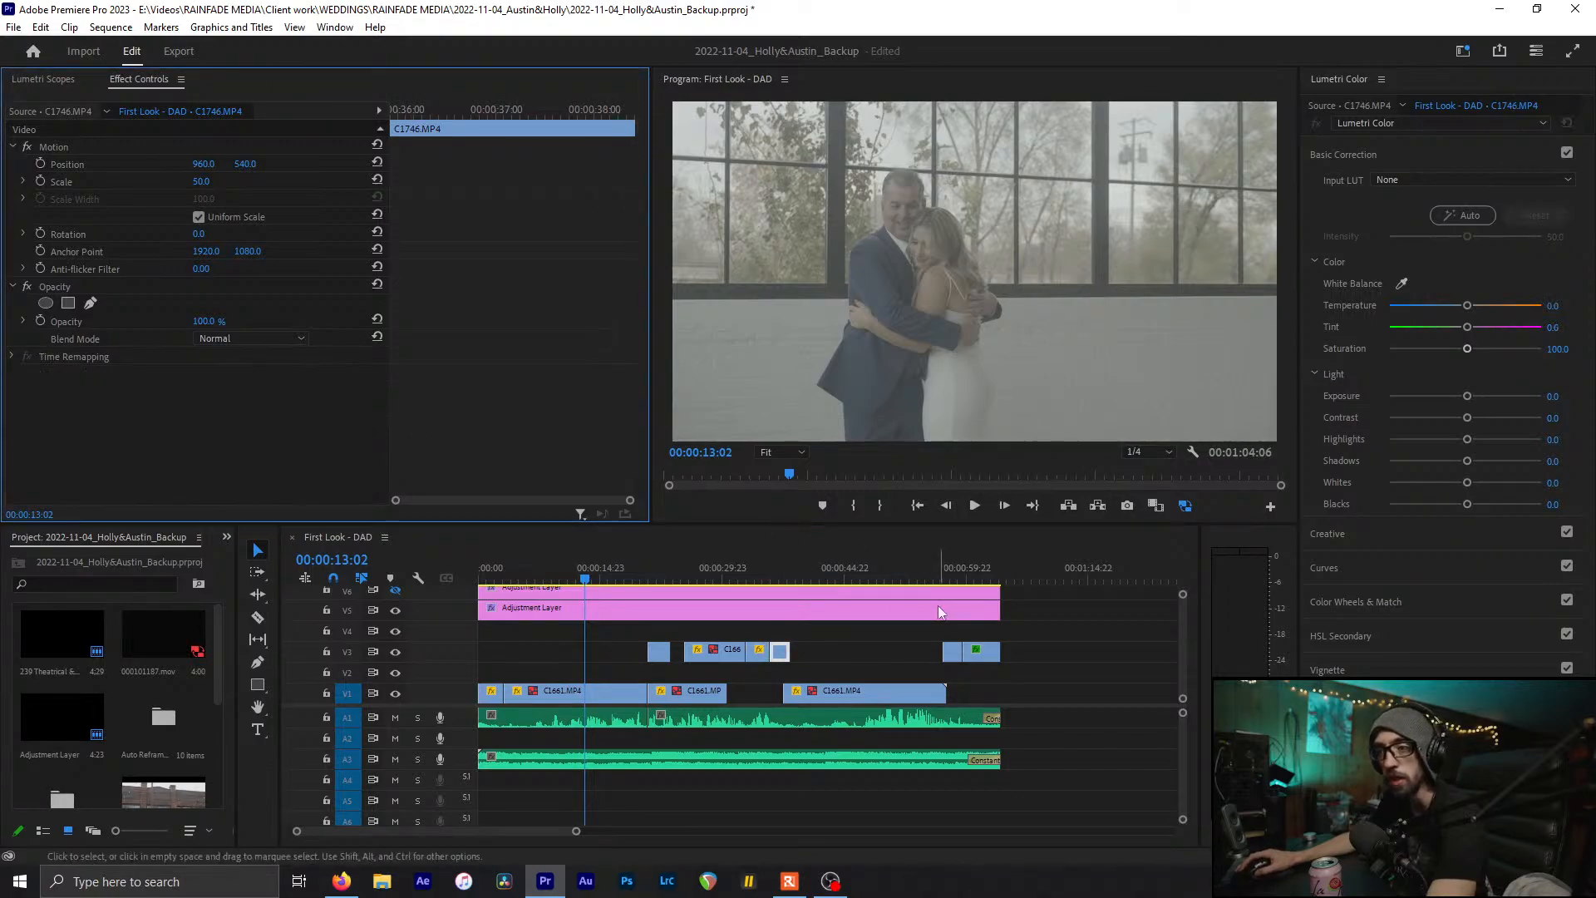
click(952, 654)
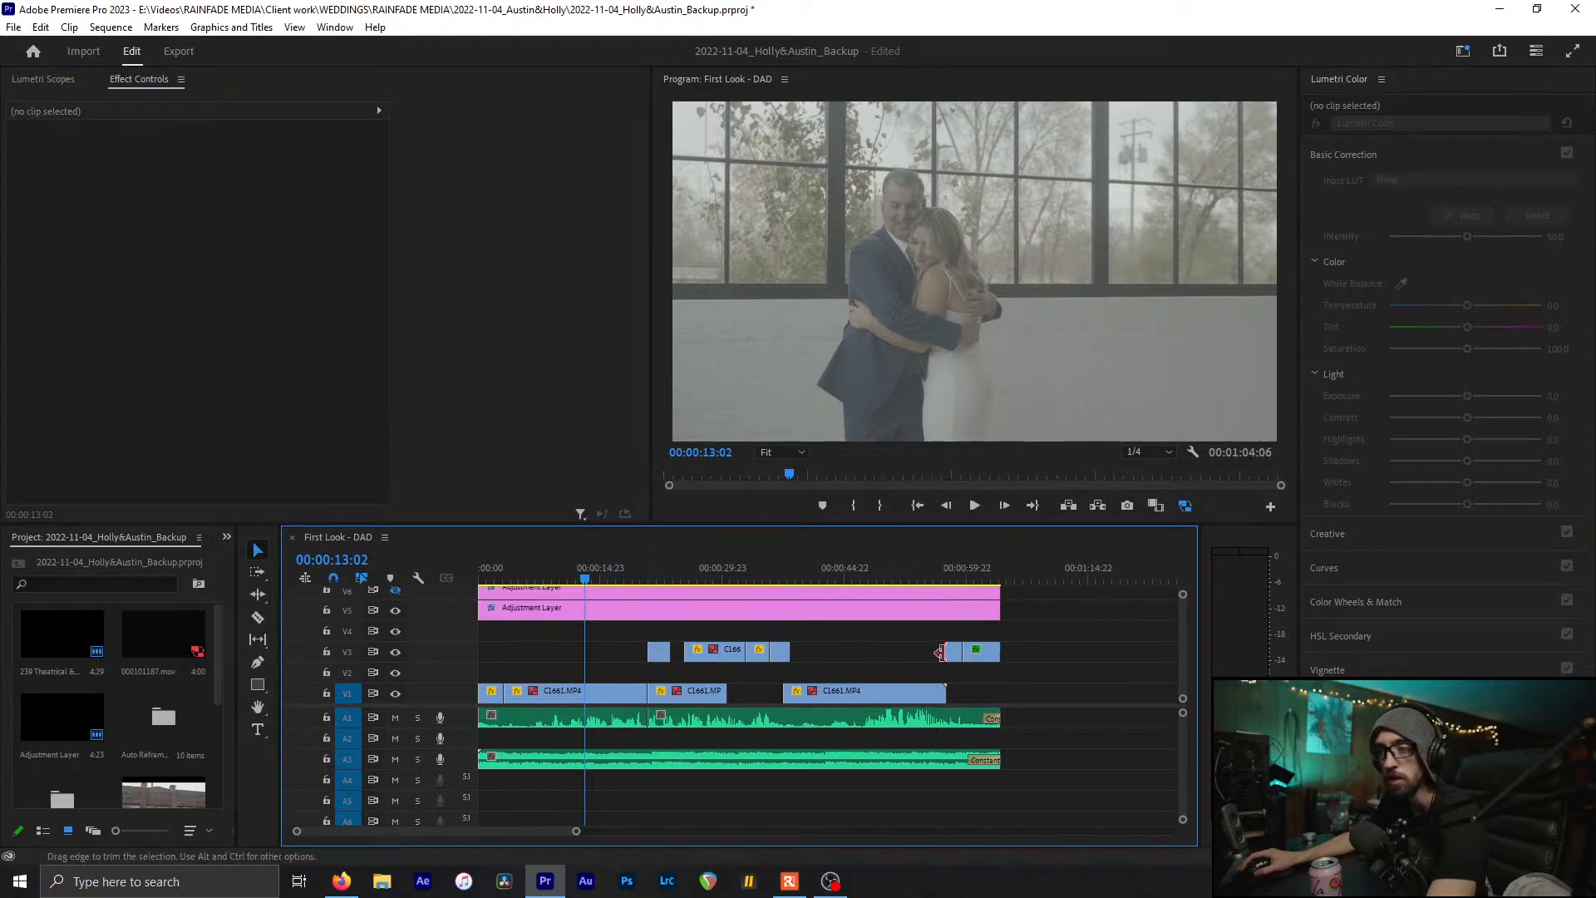
click(952, 652)
click(151, 372)
key(Delete)
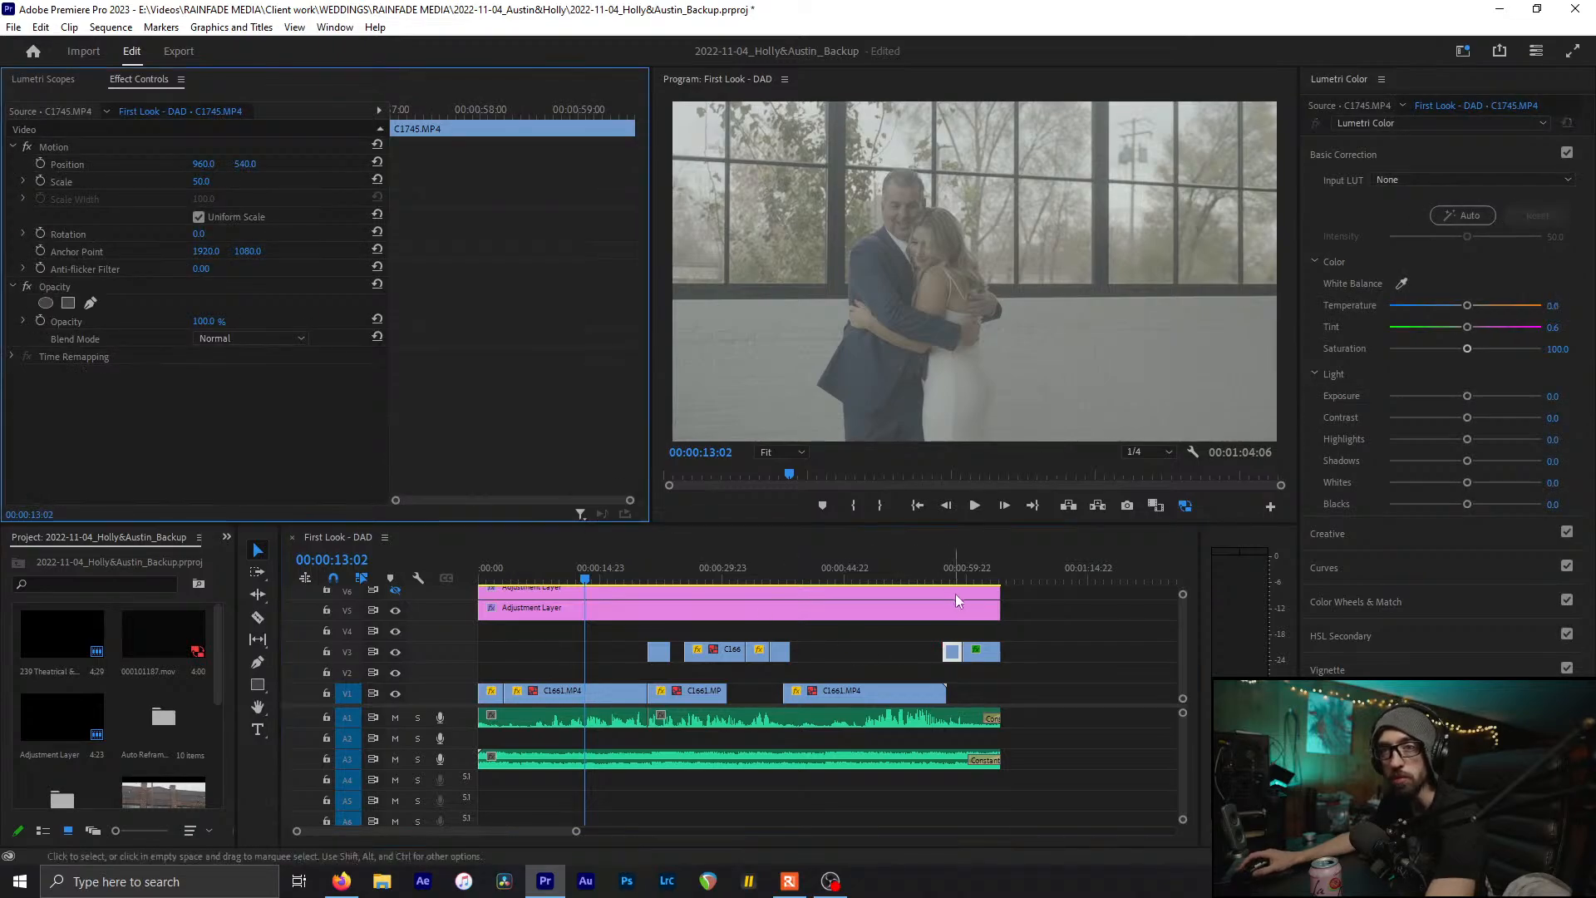
click(989, 653)
click(40, 367)
key(Delete)
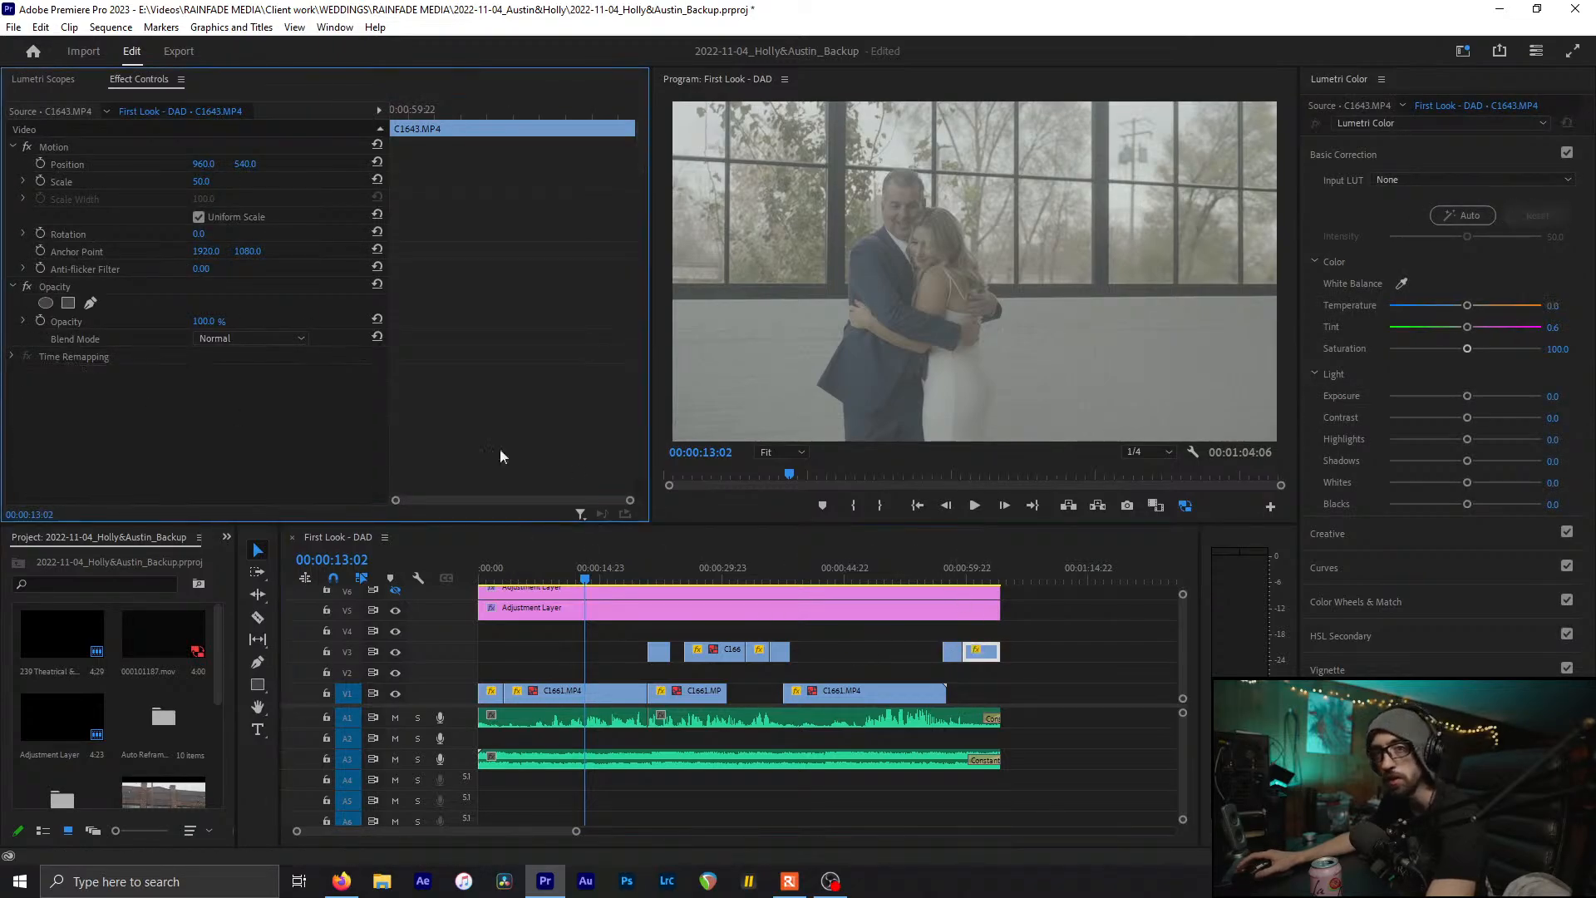
click(1082, 644)
key(ctrl+s)
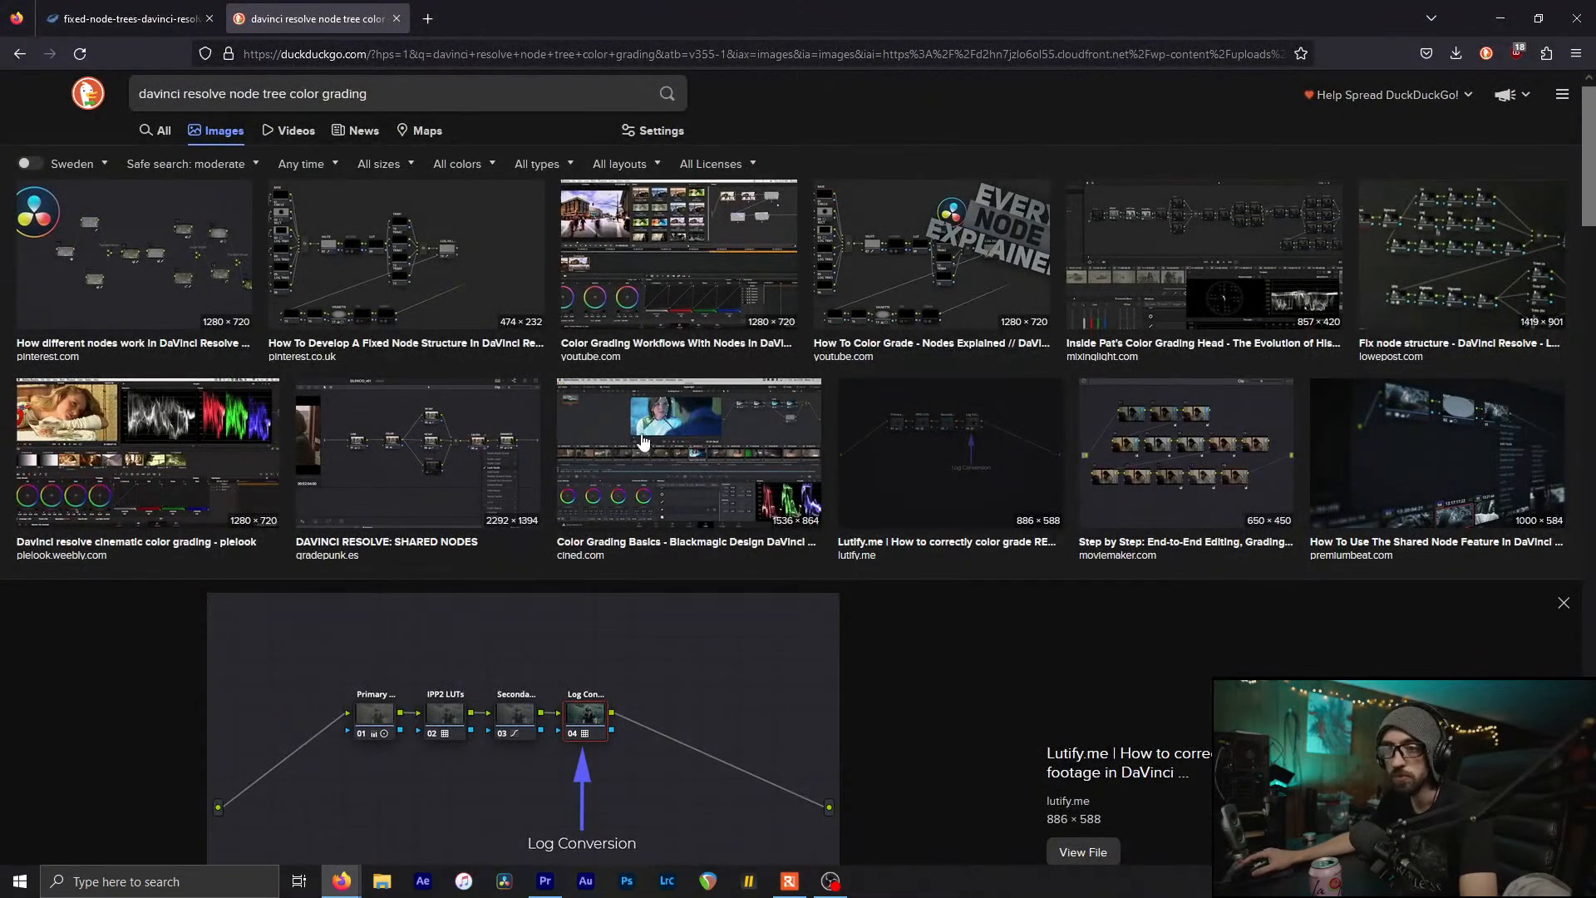
Preview the fixed node tree, pielook, Shared Nodes and cined.com node-tree examples
click(122, 12)
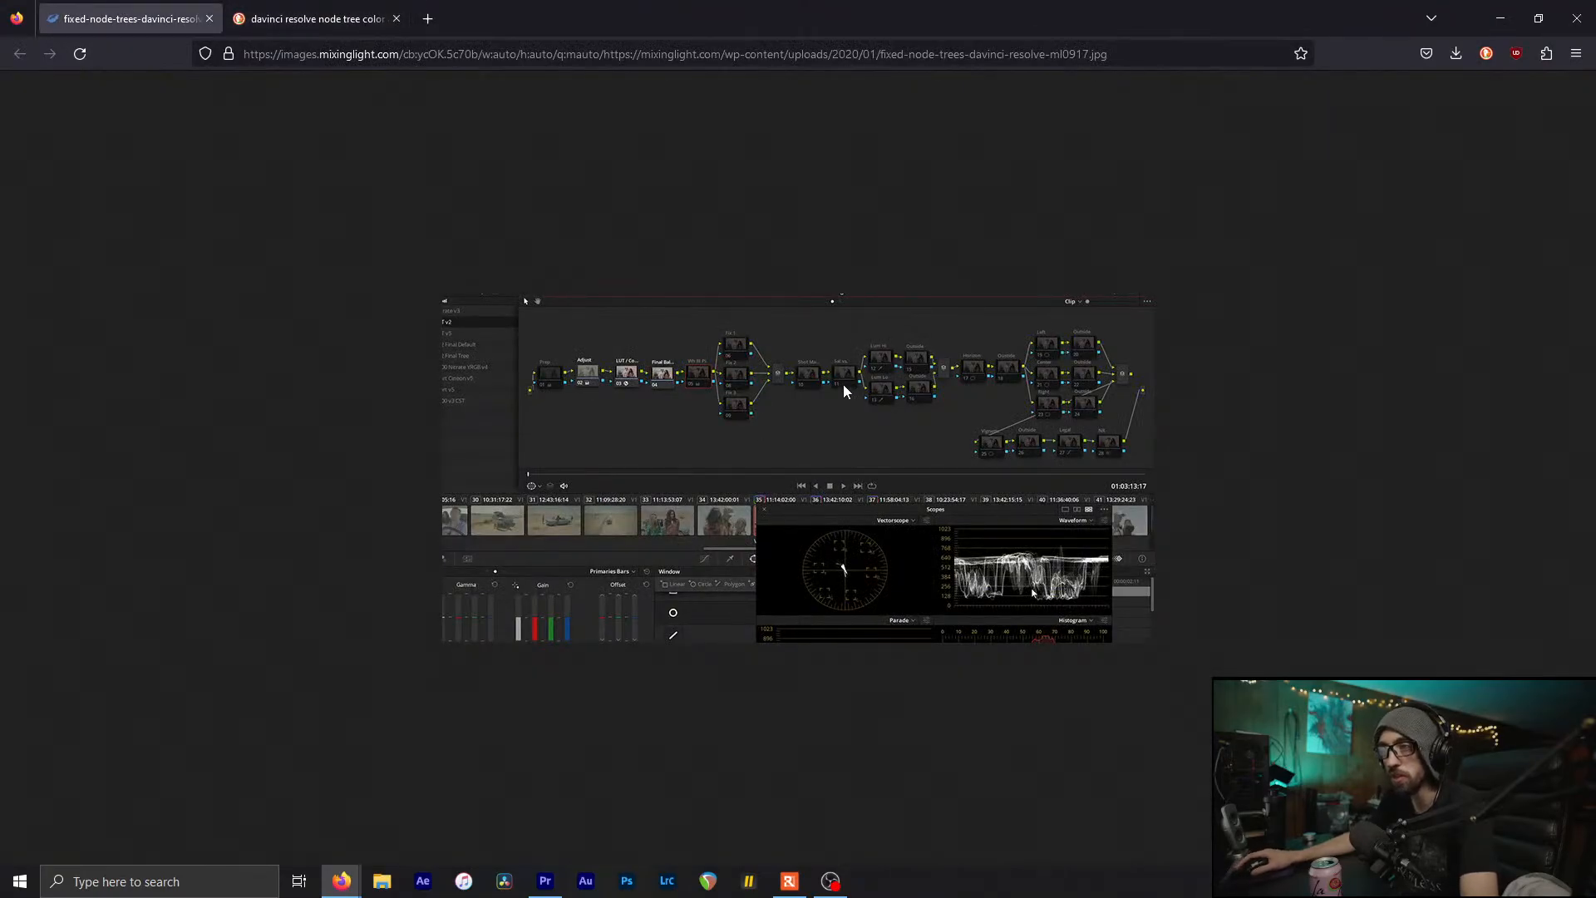
click(349, 17)
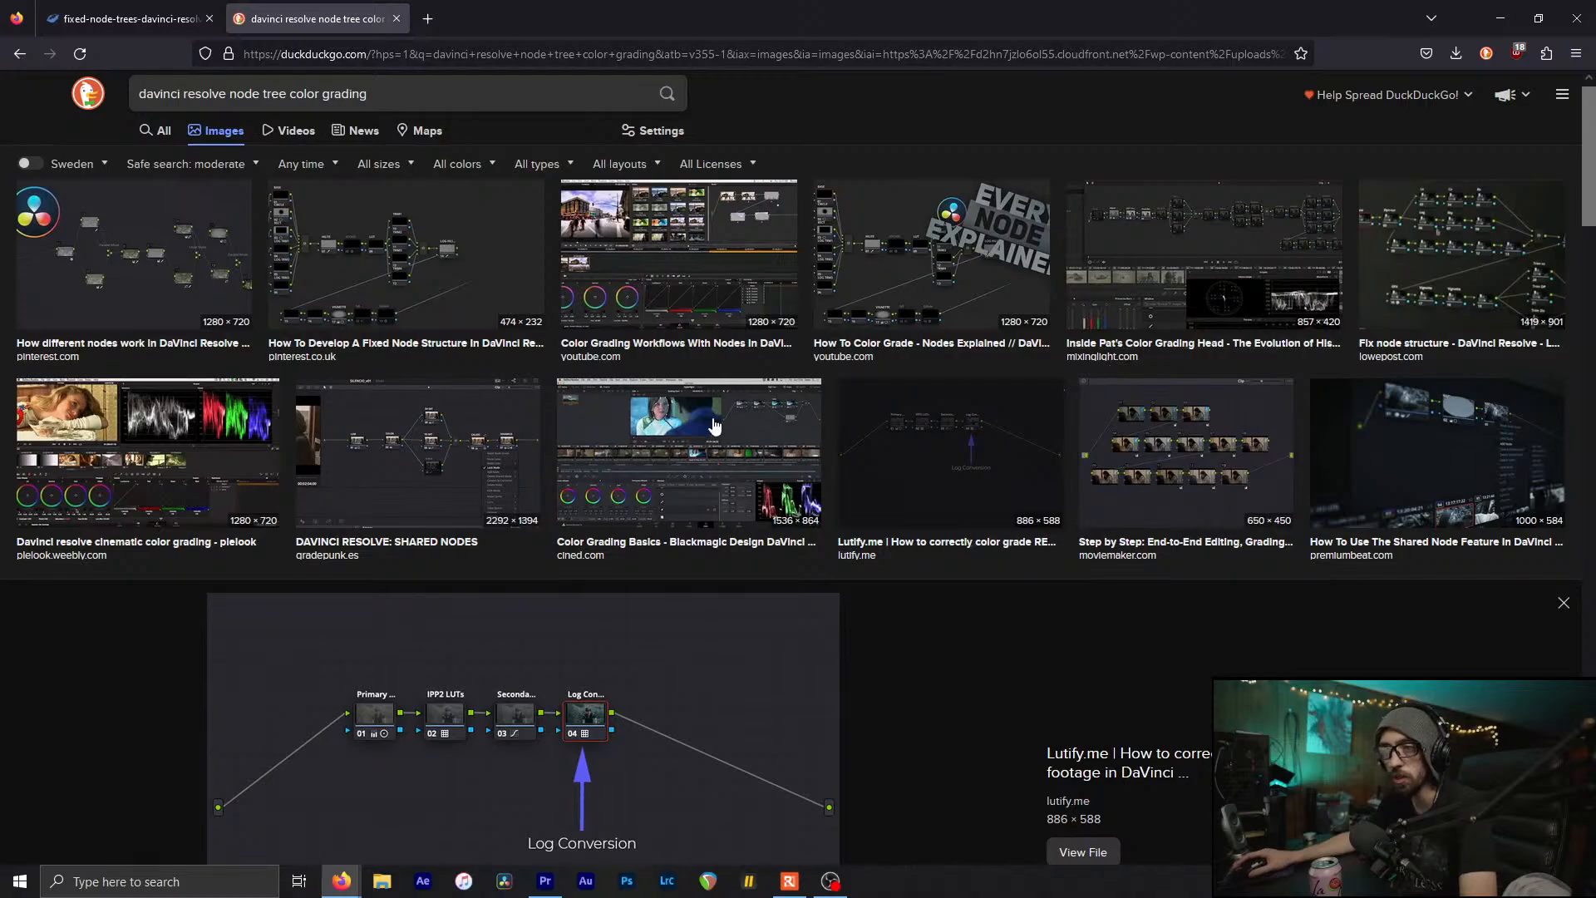
click(209, 462)
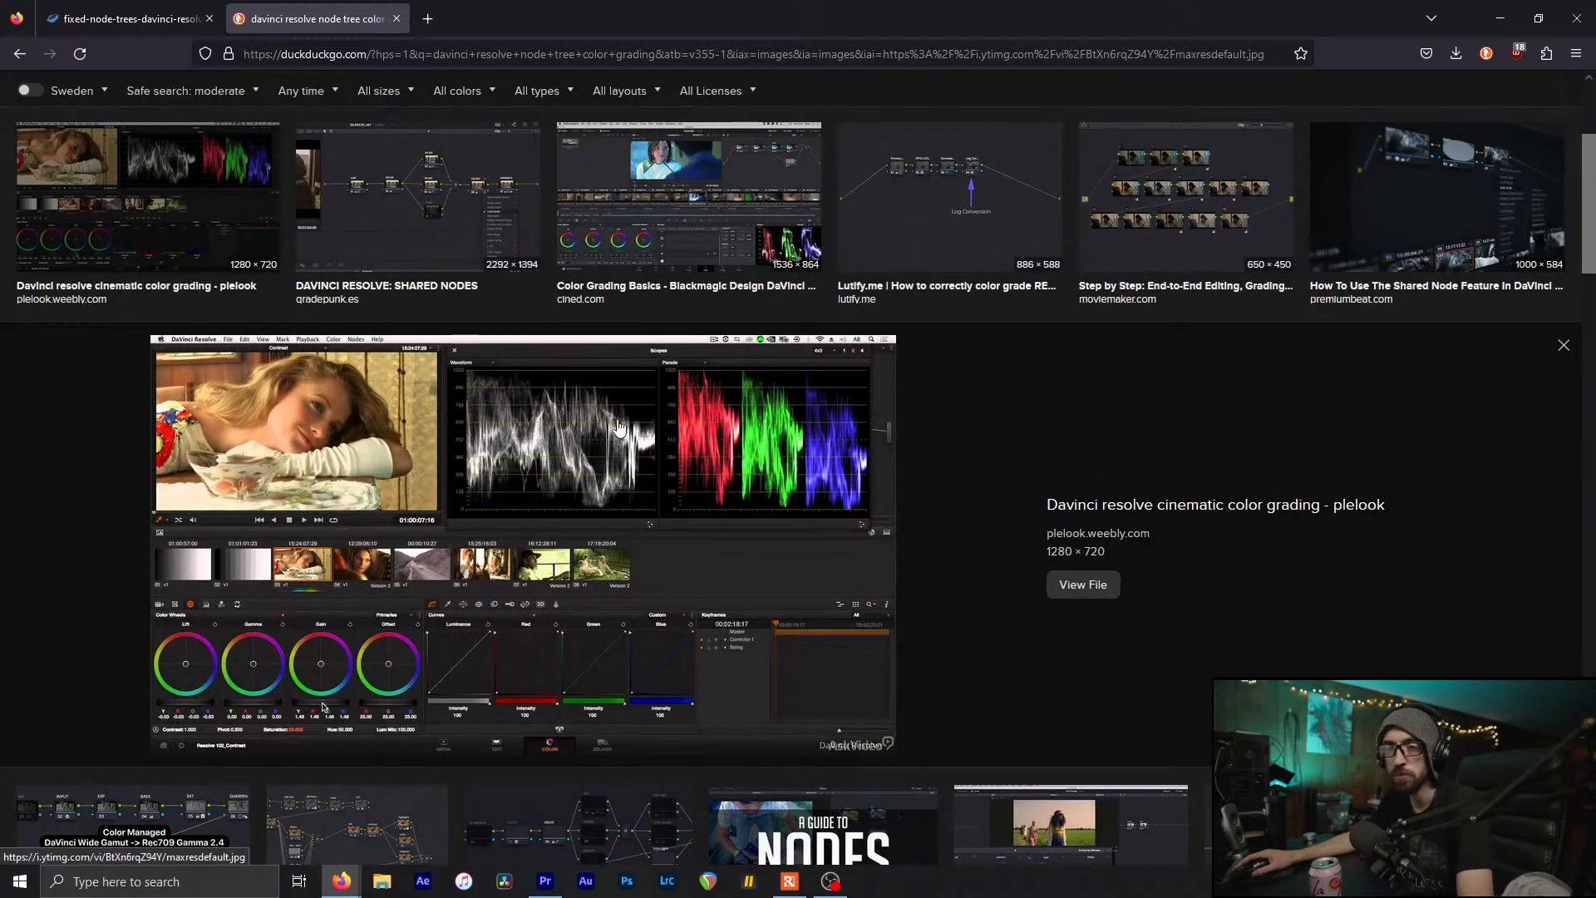
click(376, 247)
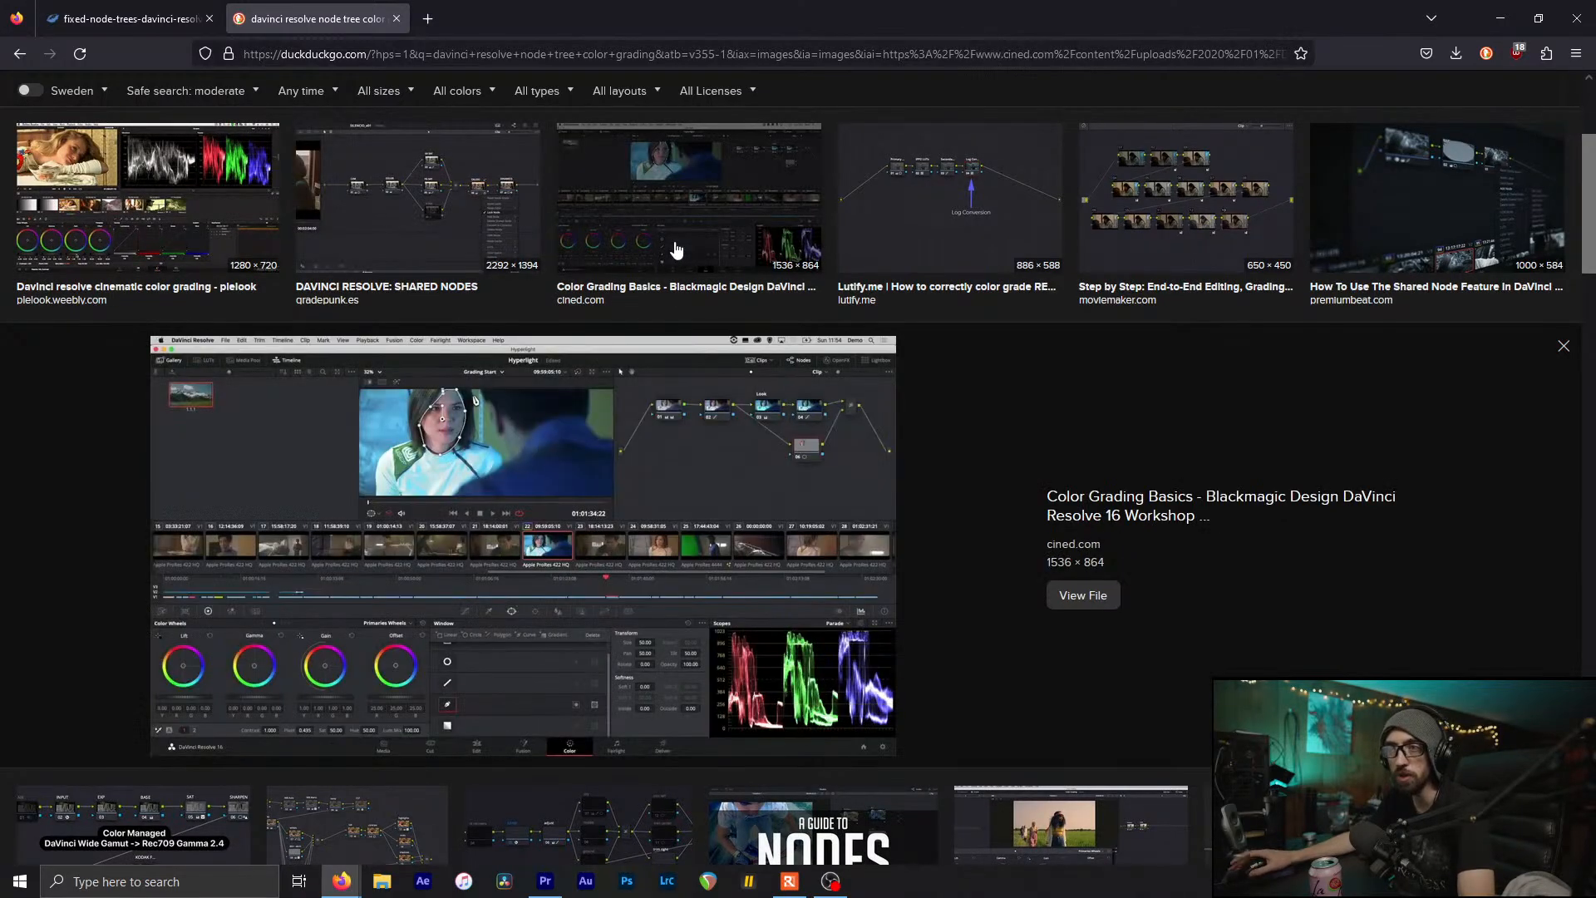
click(675, 254)
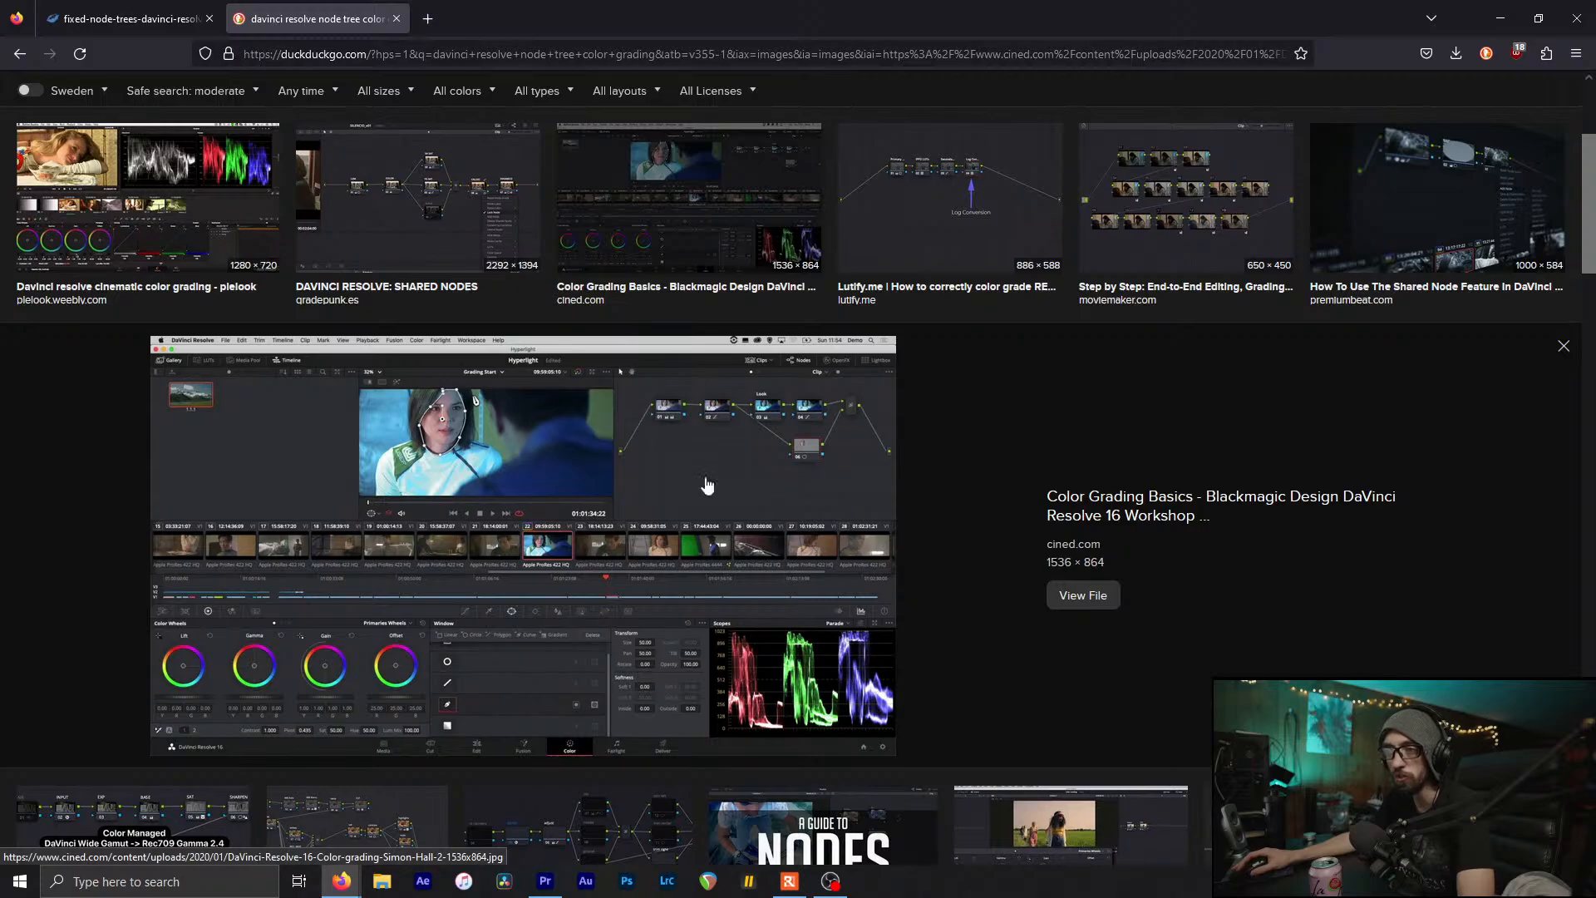
Preview the fixed node structure and Pat's fixed node tree images, then switch to the full-size mixinglight tab
scroll(914, 274, up, 3)
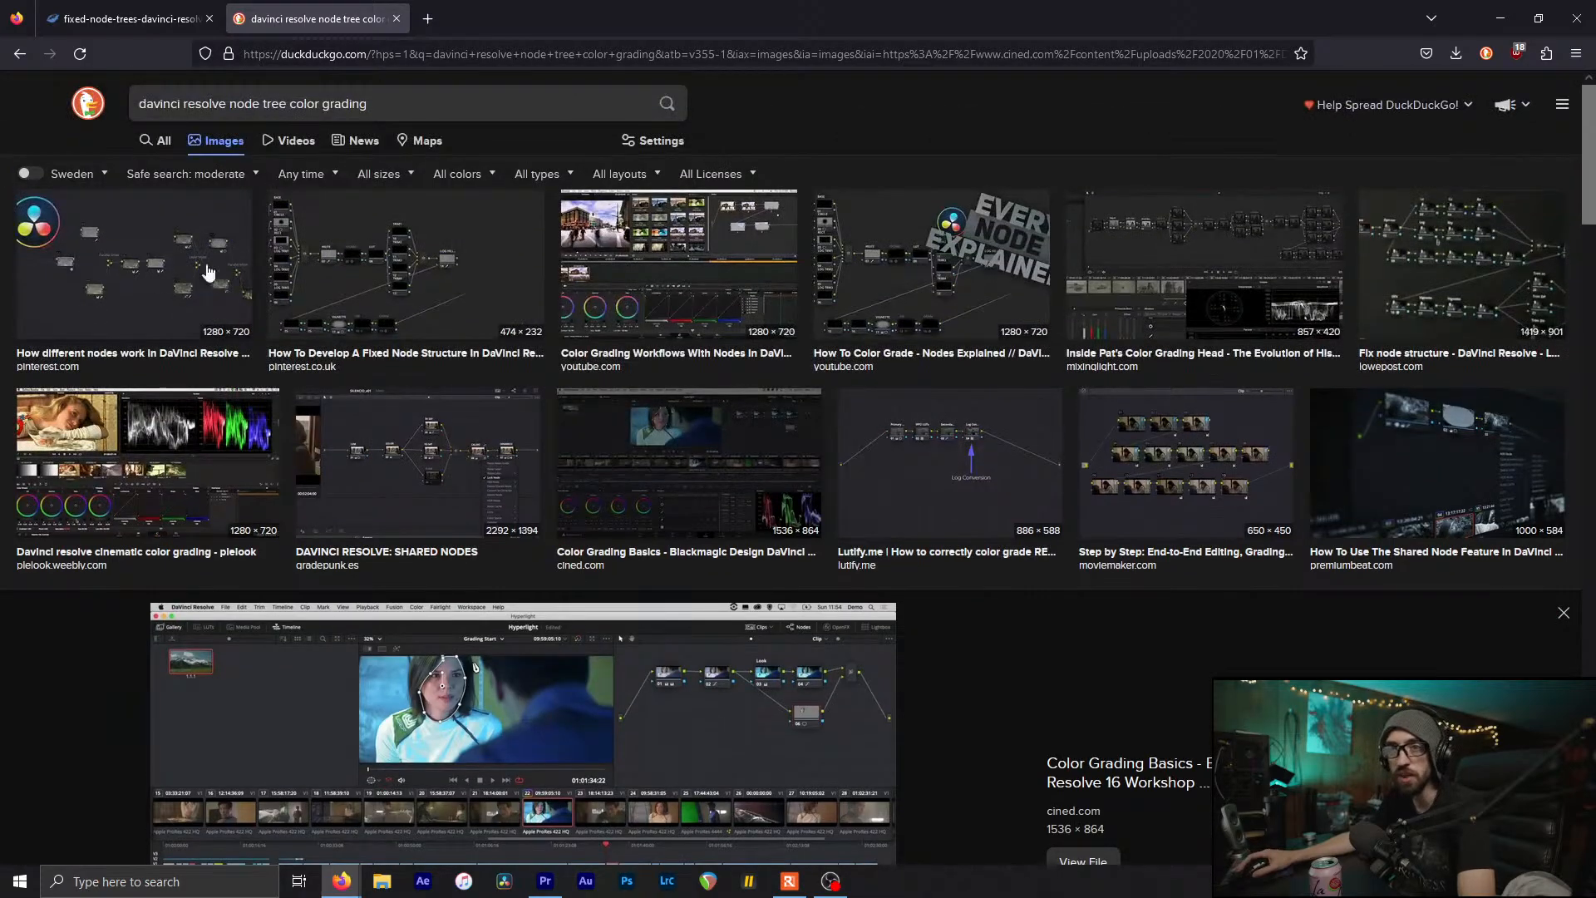
click(323, 259)
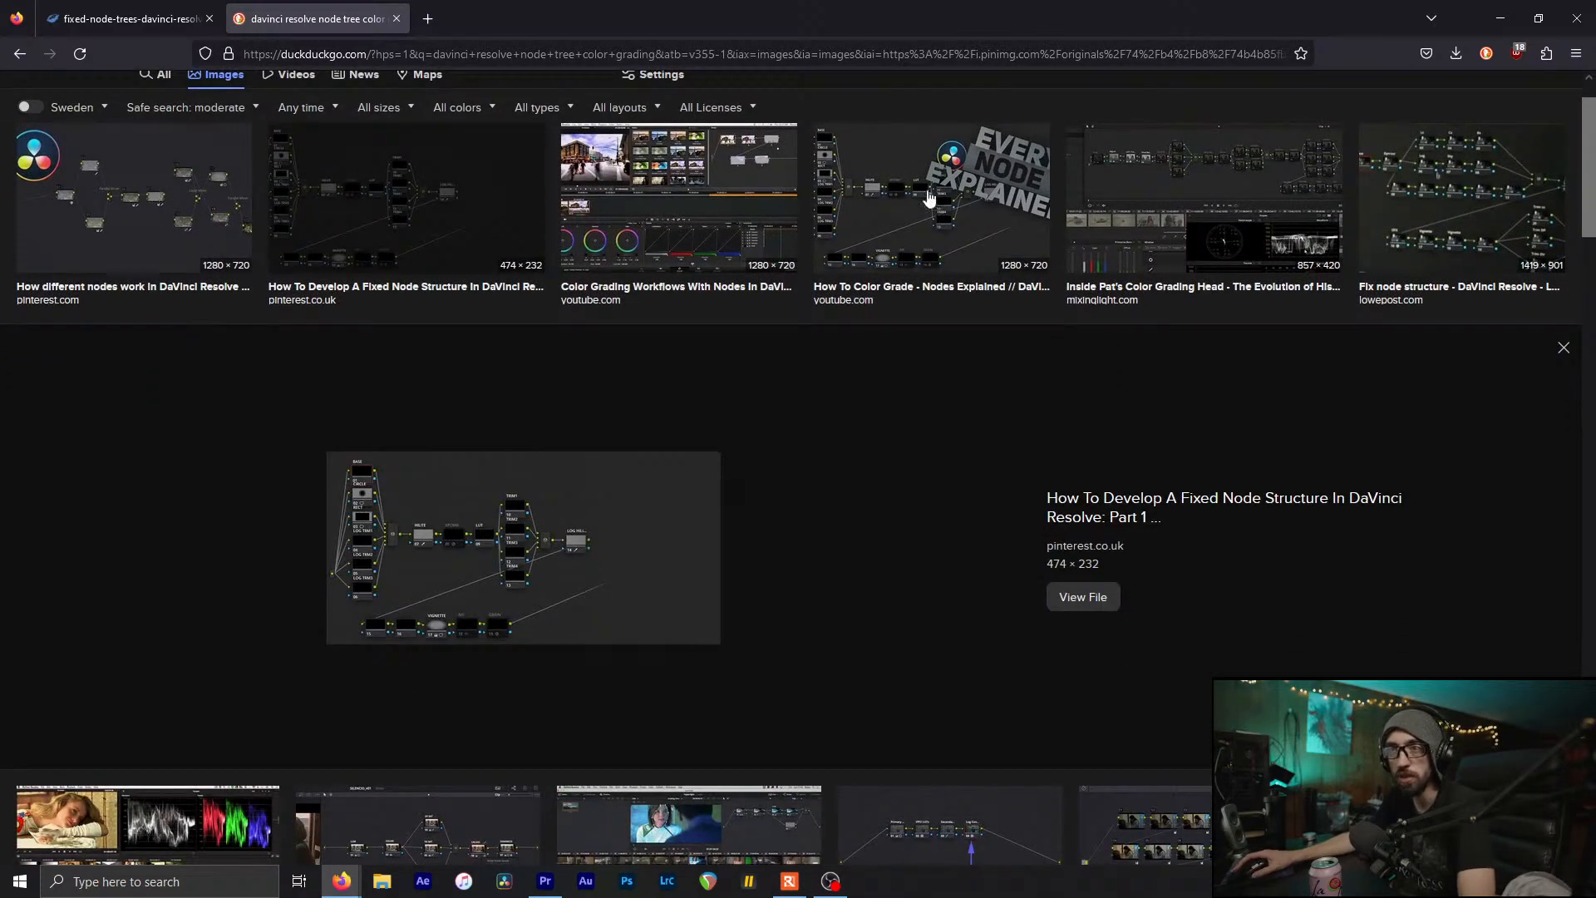
click(1121, 188)
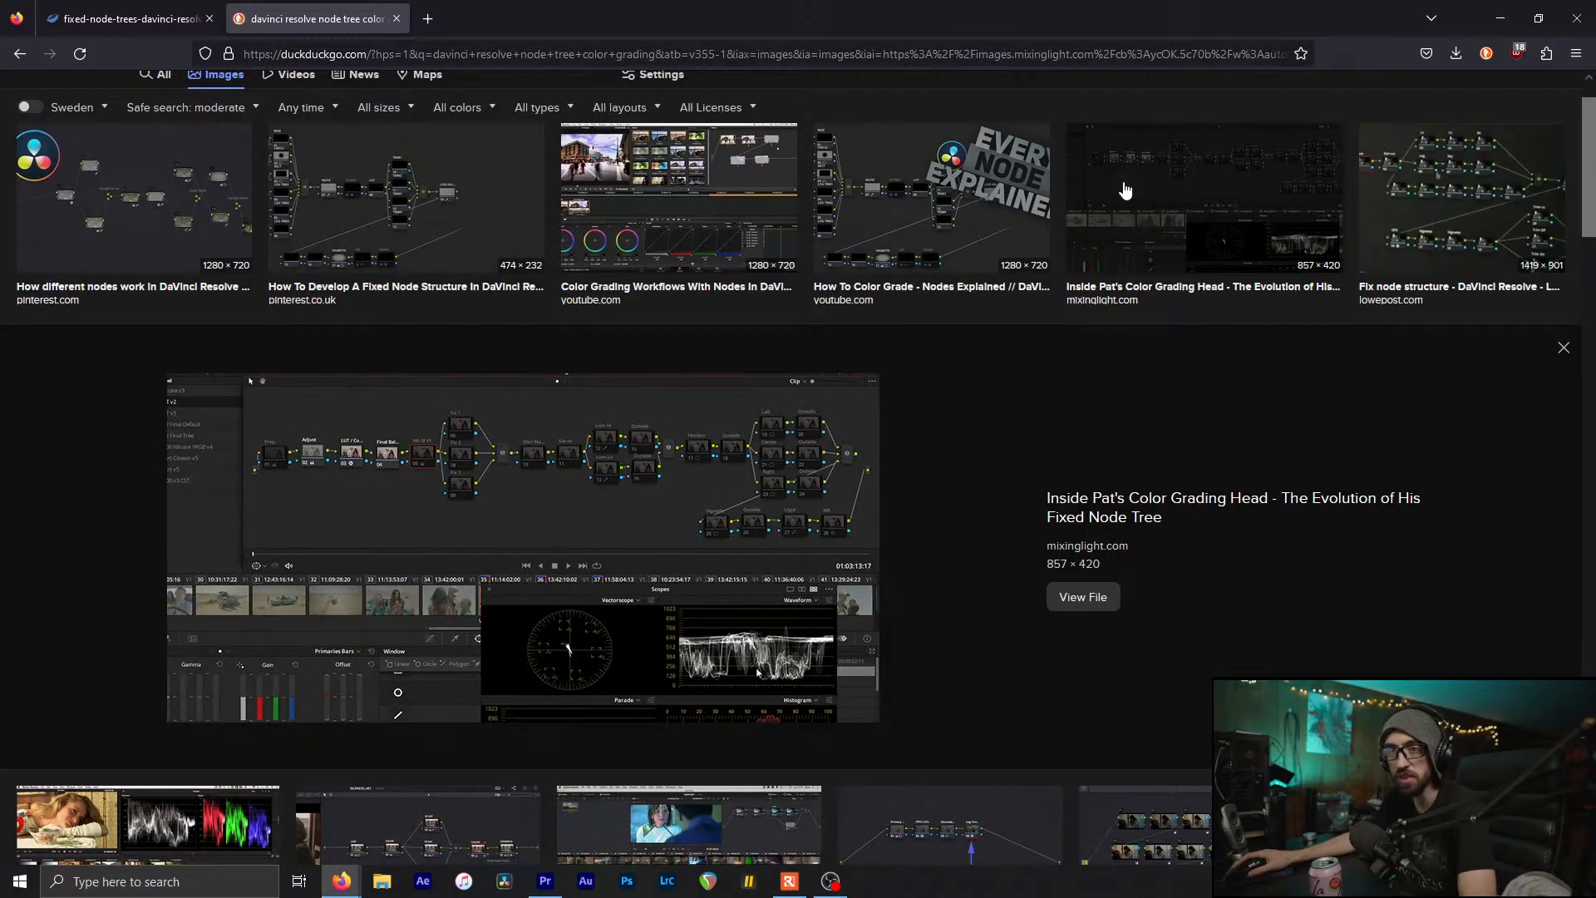
key(ctrl+Tab)
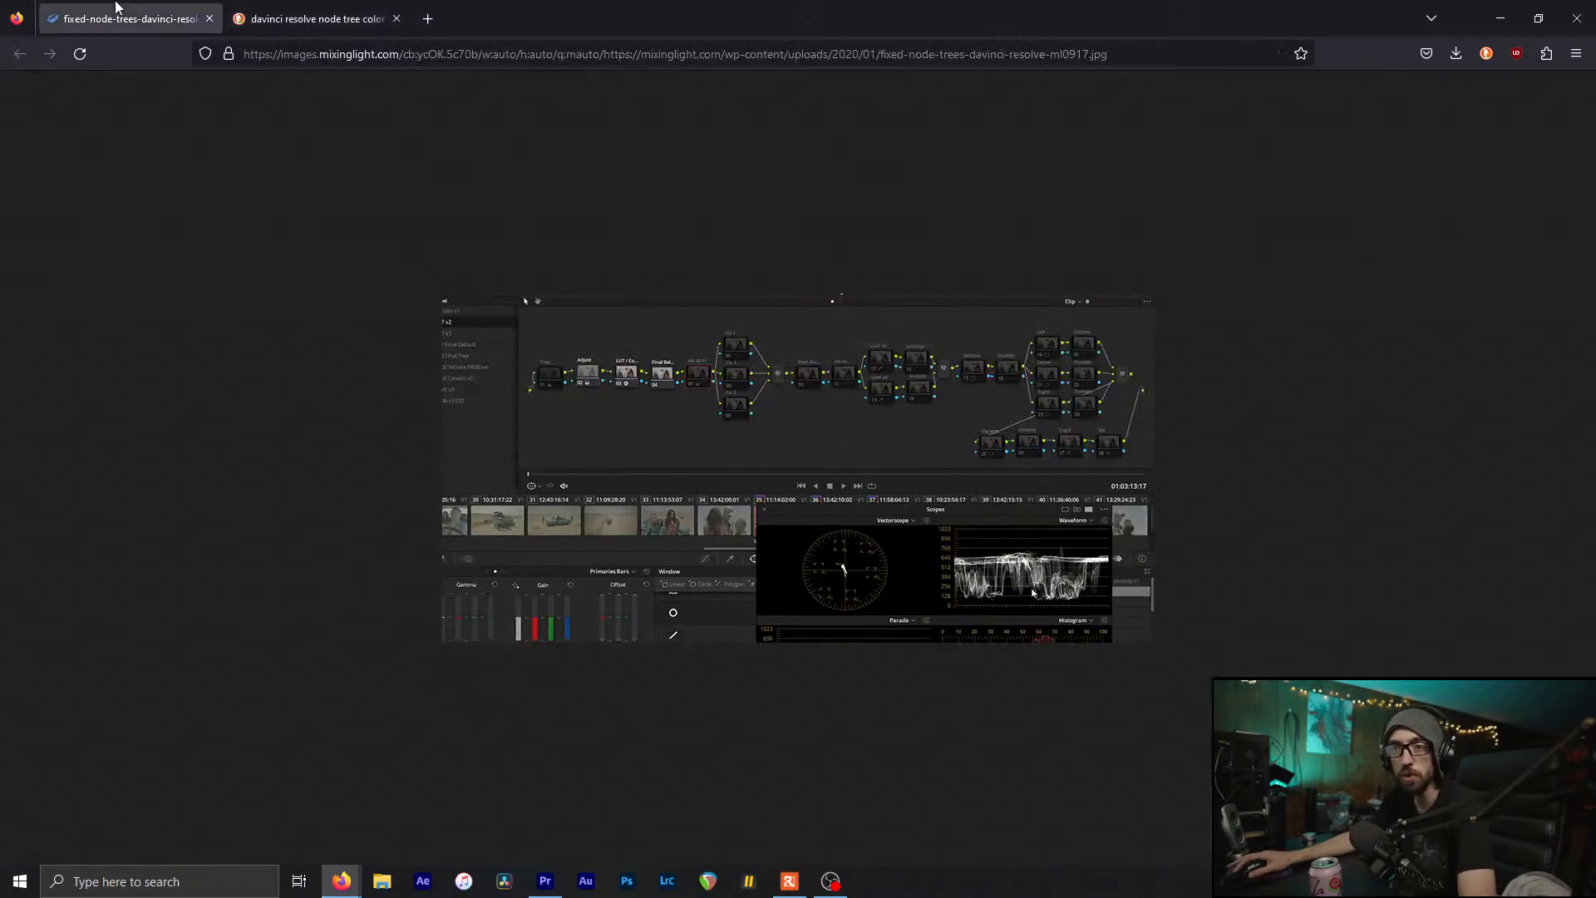
Switch among browser tabs and preview the Lowepost fix node structure image
click(427, 6)
click(331, 7)
middle_click(512, 6)
click(150, 6)
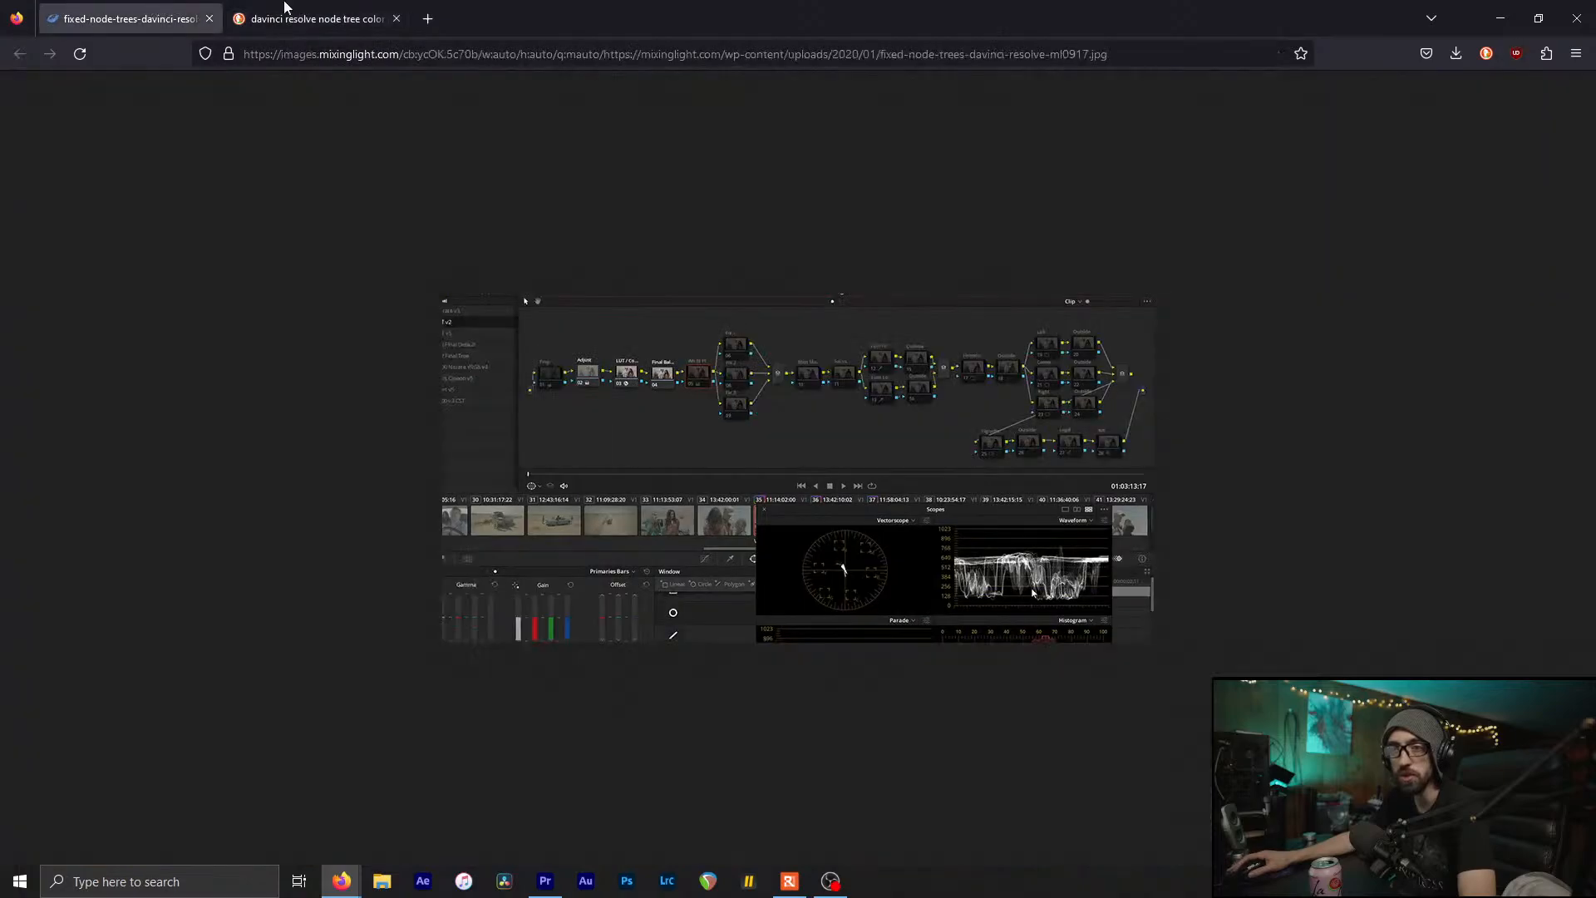
click(284, 5)
click(1449, 236)
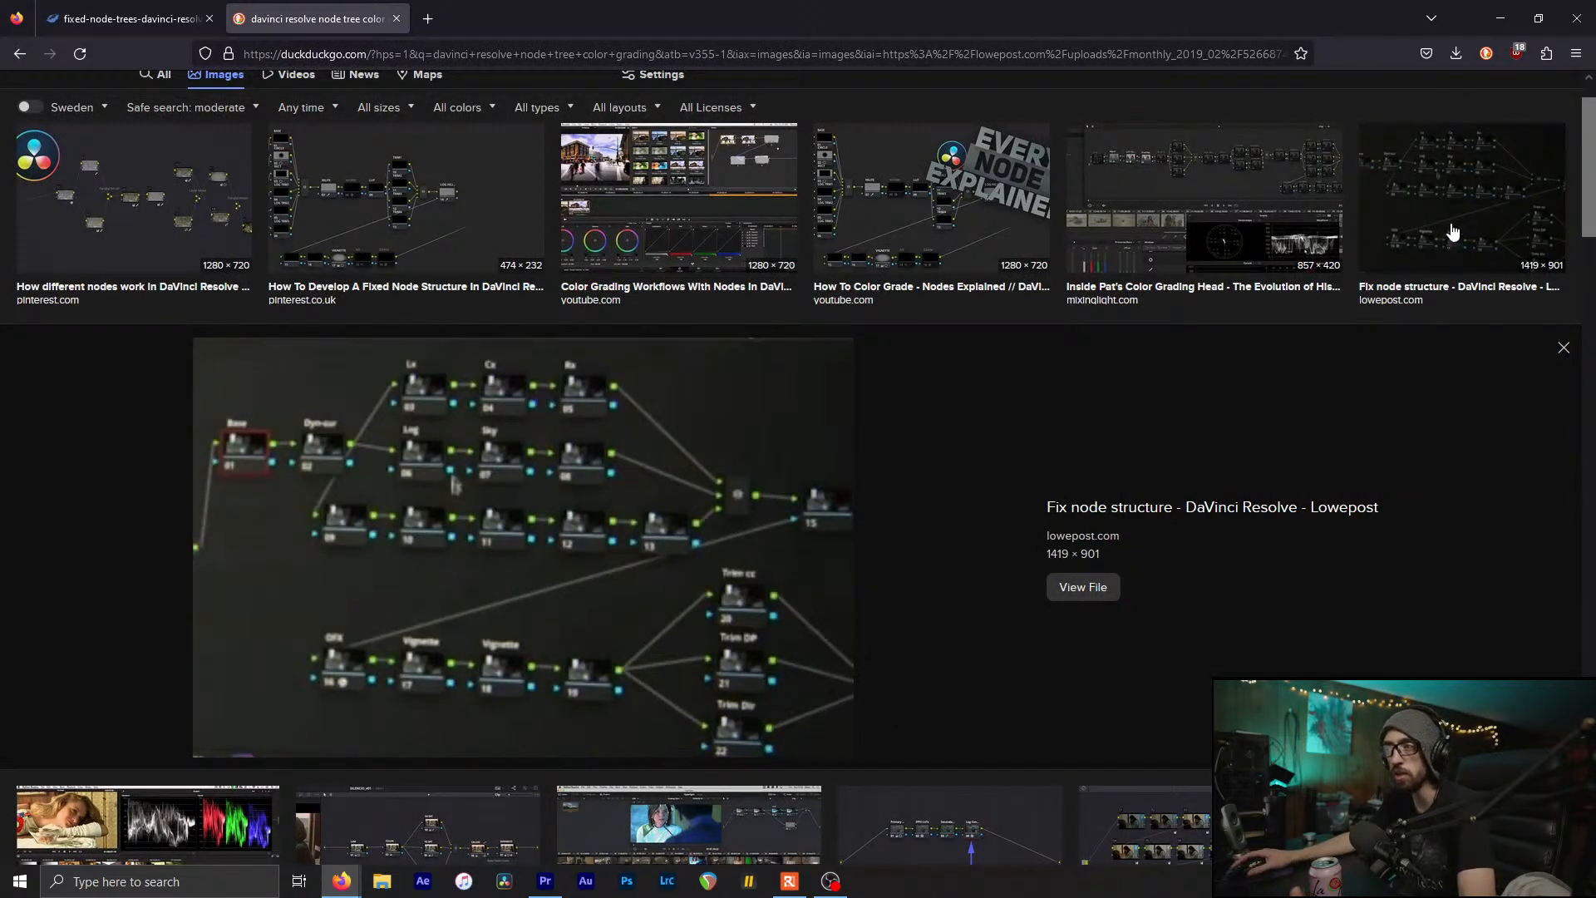
click(1422, 216)
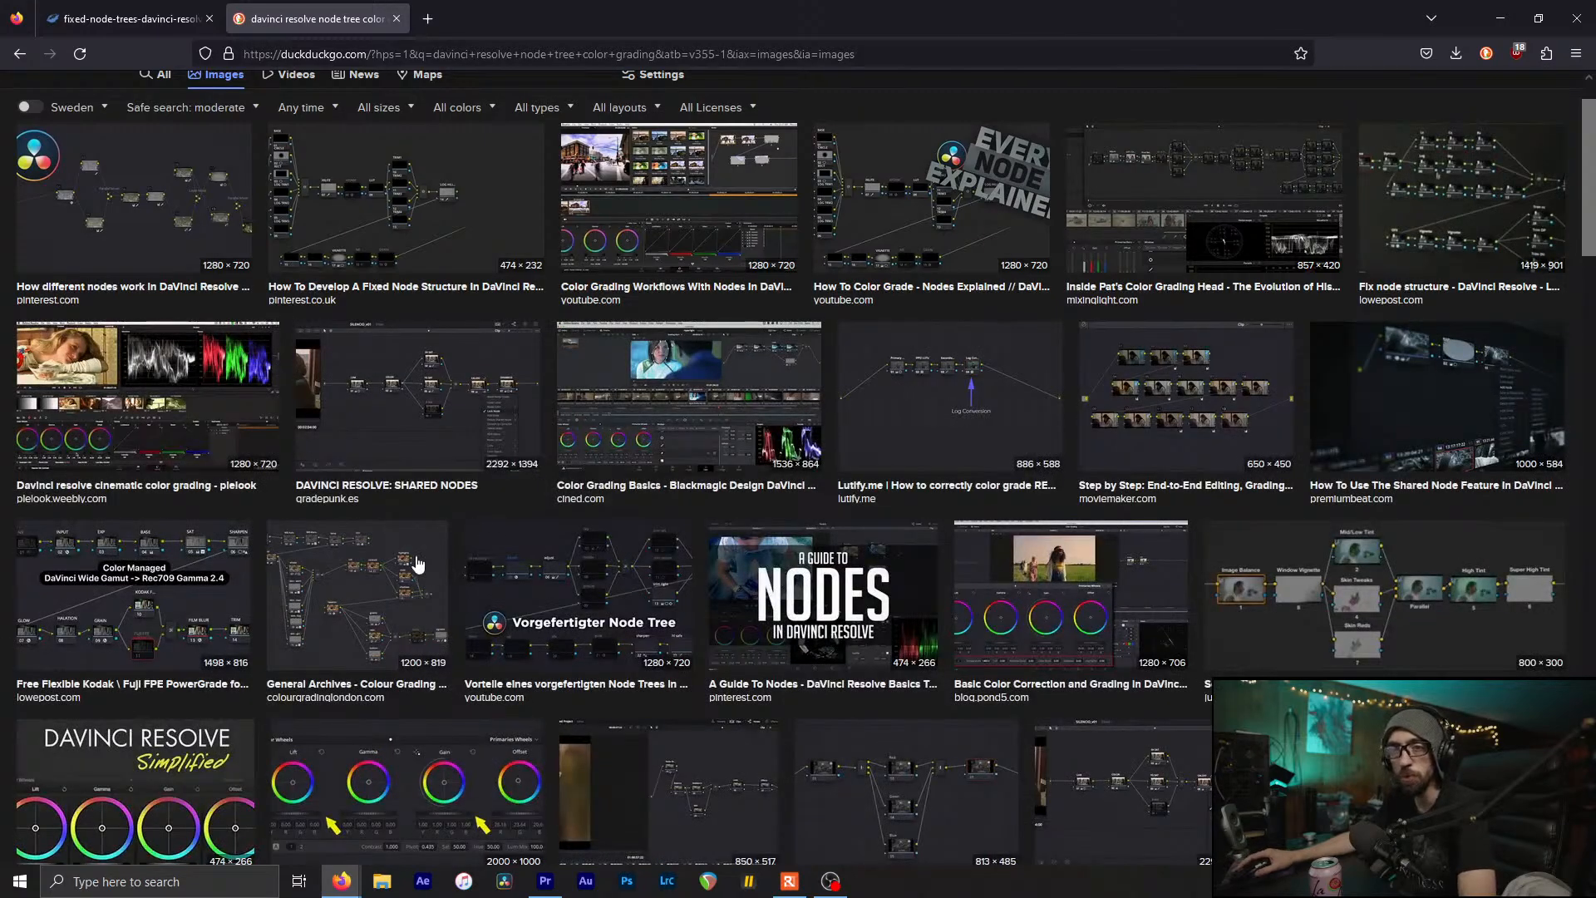
Preview the Davinci Resolve Basic Node Tree and Motion Array three-node examples
scroll(418, 564, down, 5)
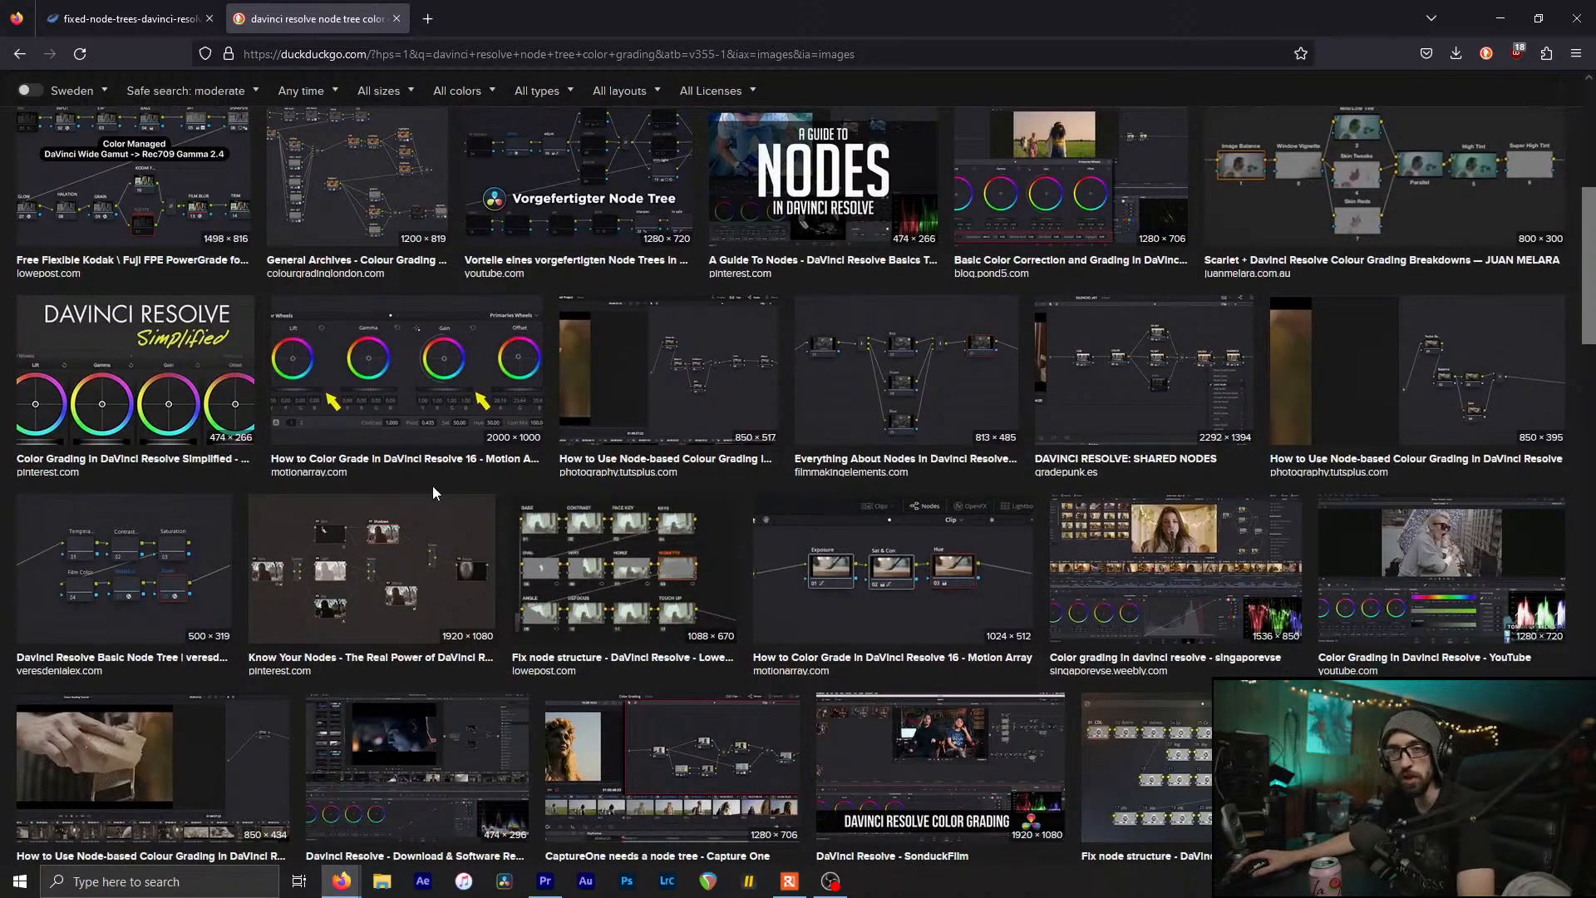
scroll(183, 574, down, 1)
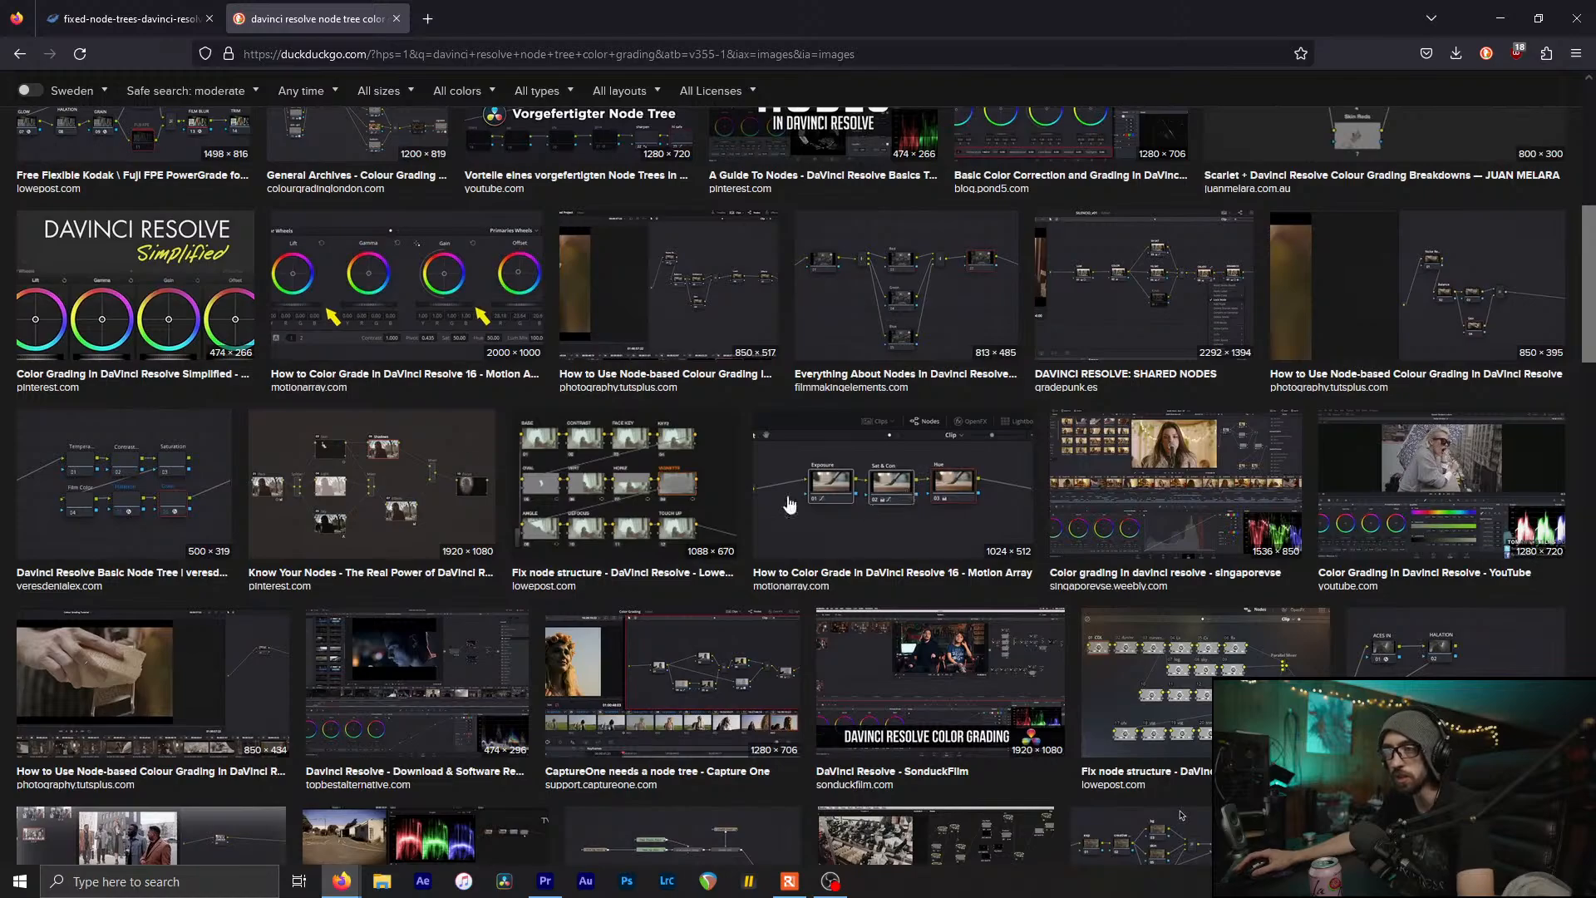
click(125, 481)
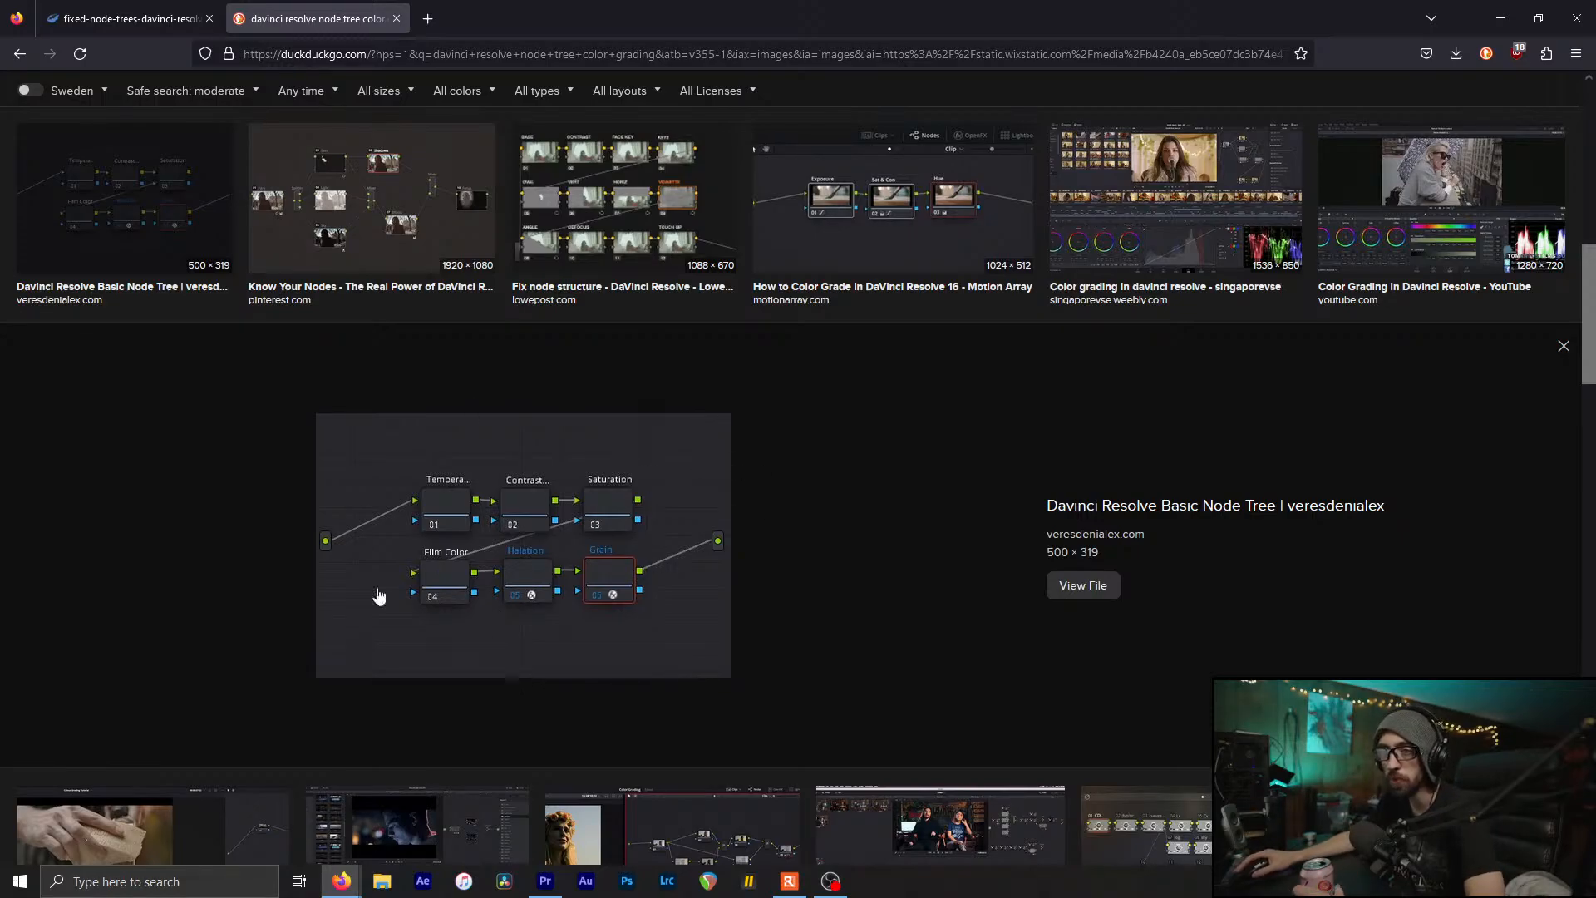
click(879, 196)
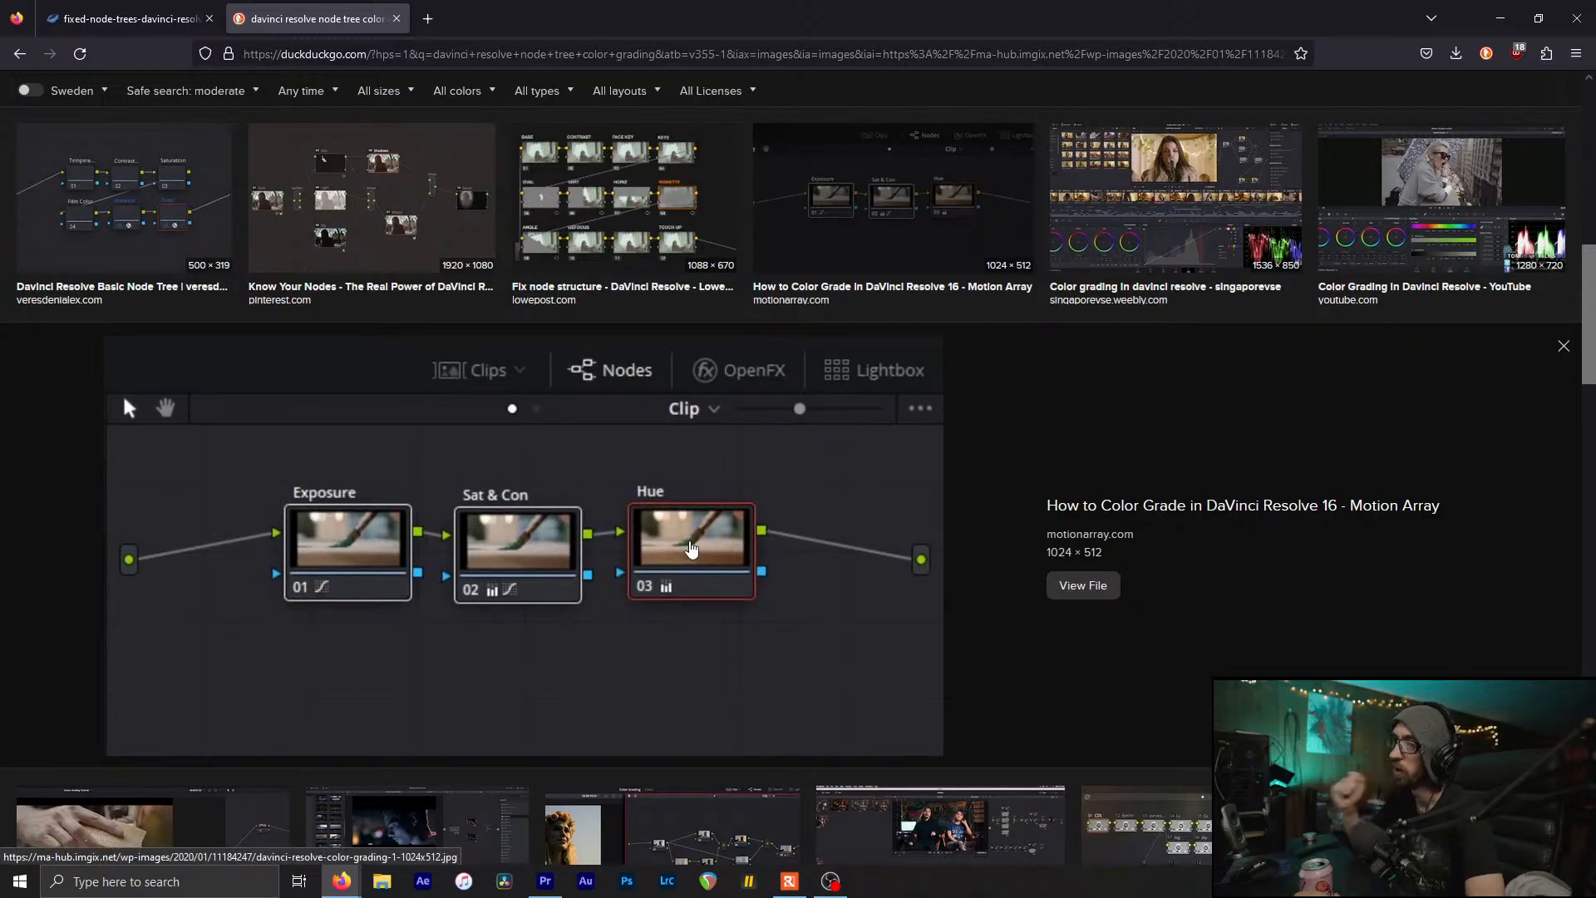
Study the full fixed node tree image, then select the adjustment layer back in Premiere Pro
click(83, 9)
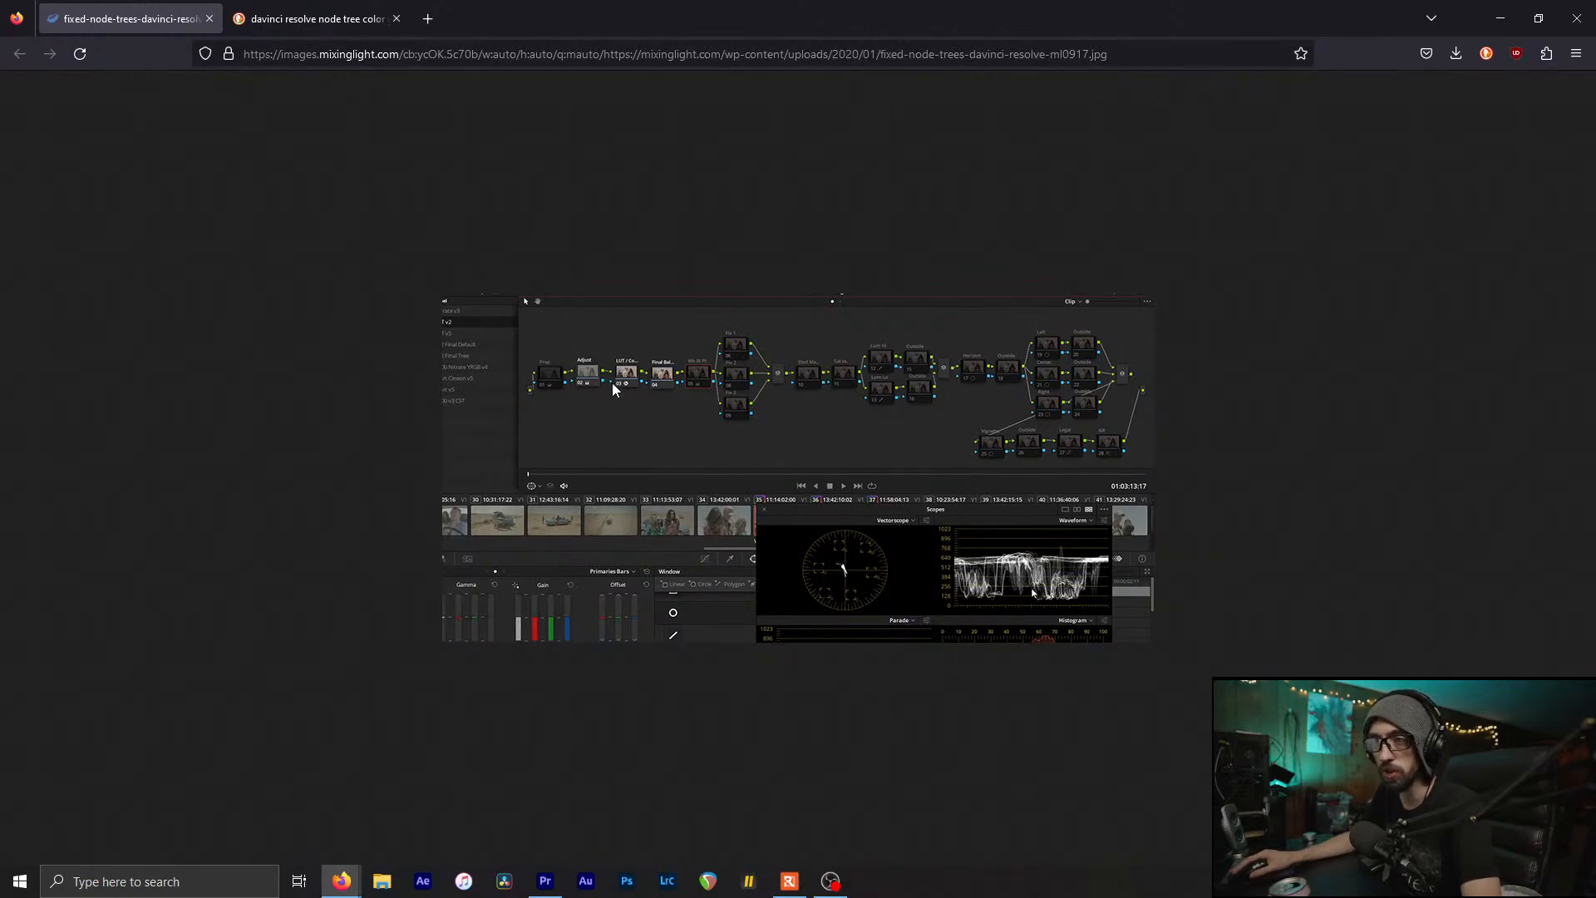
scroll(599, 379, up, 6)
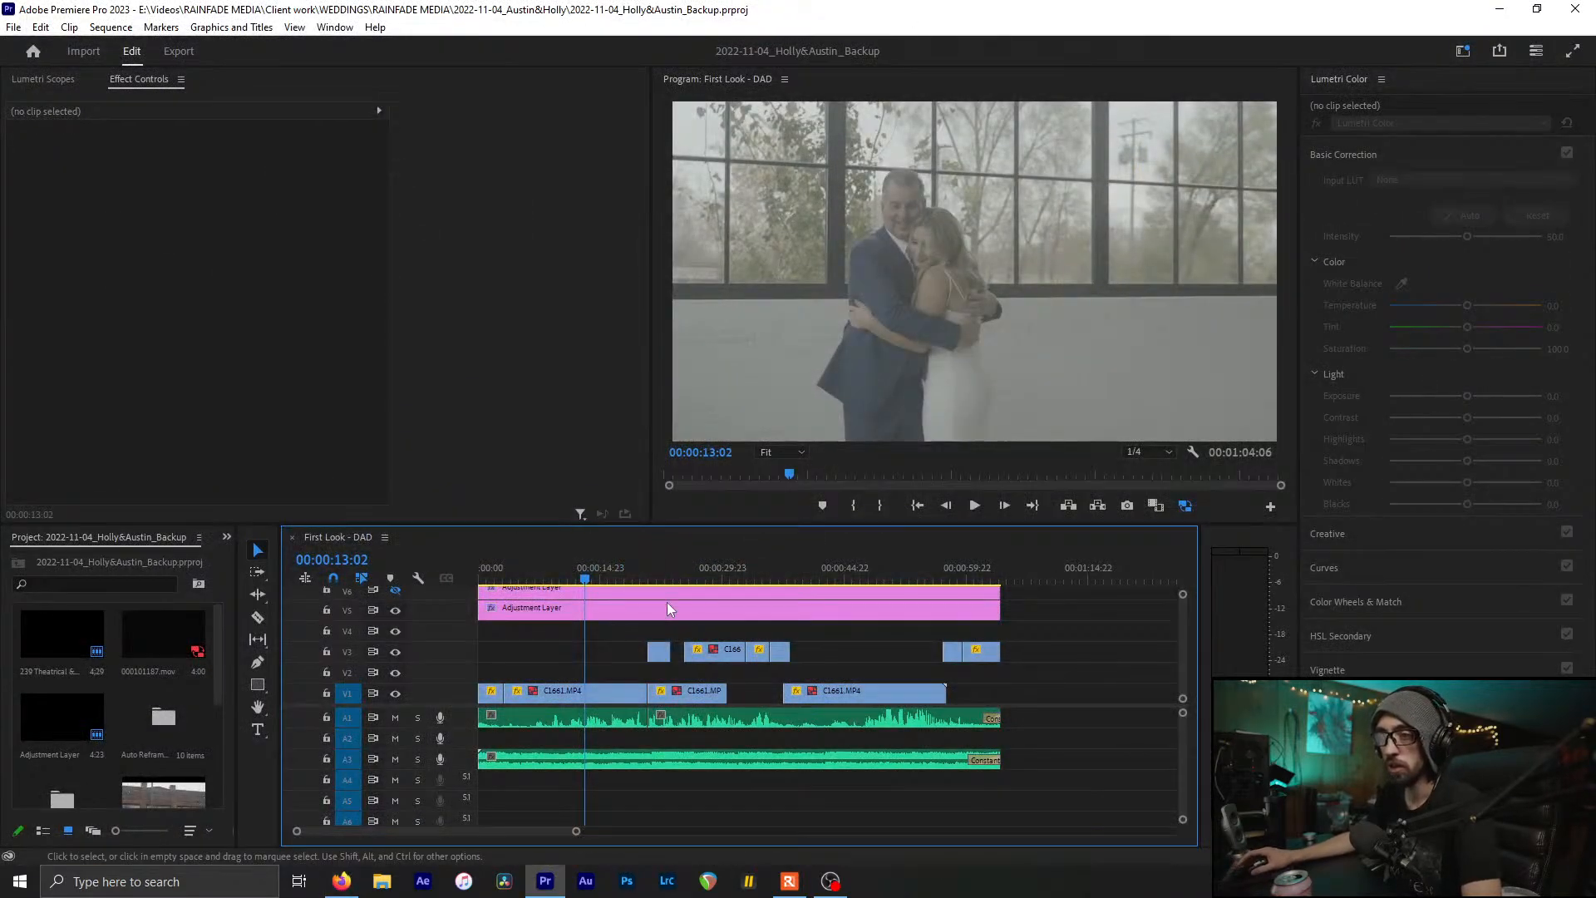
click(666, 604)
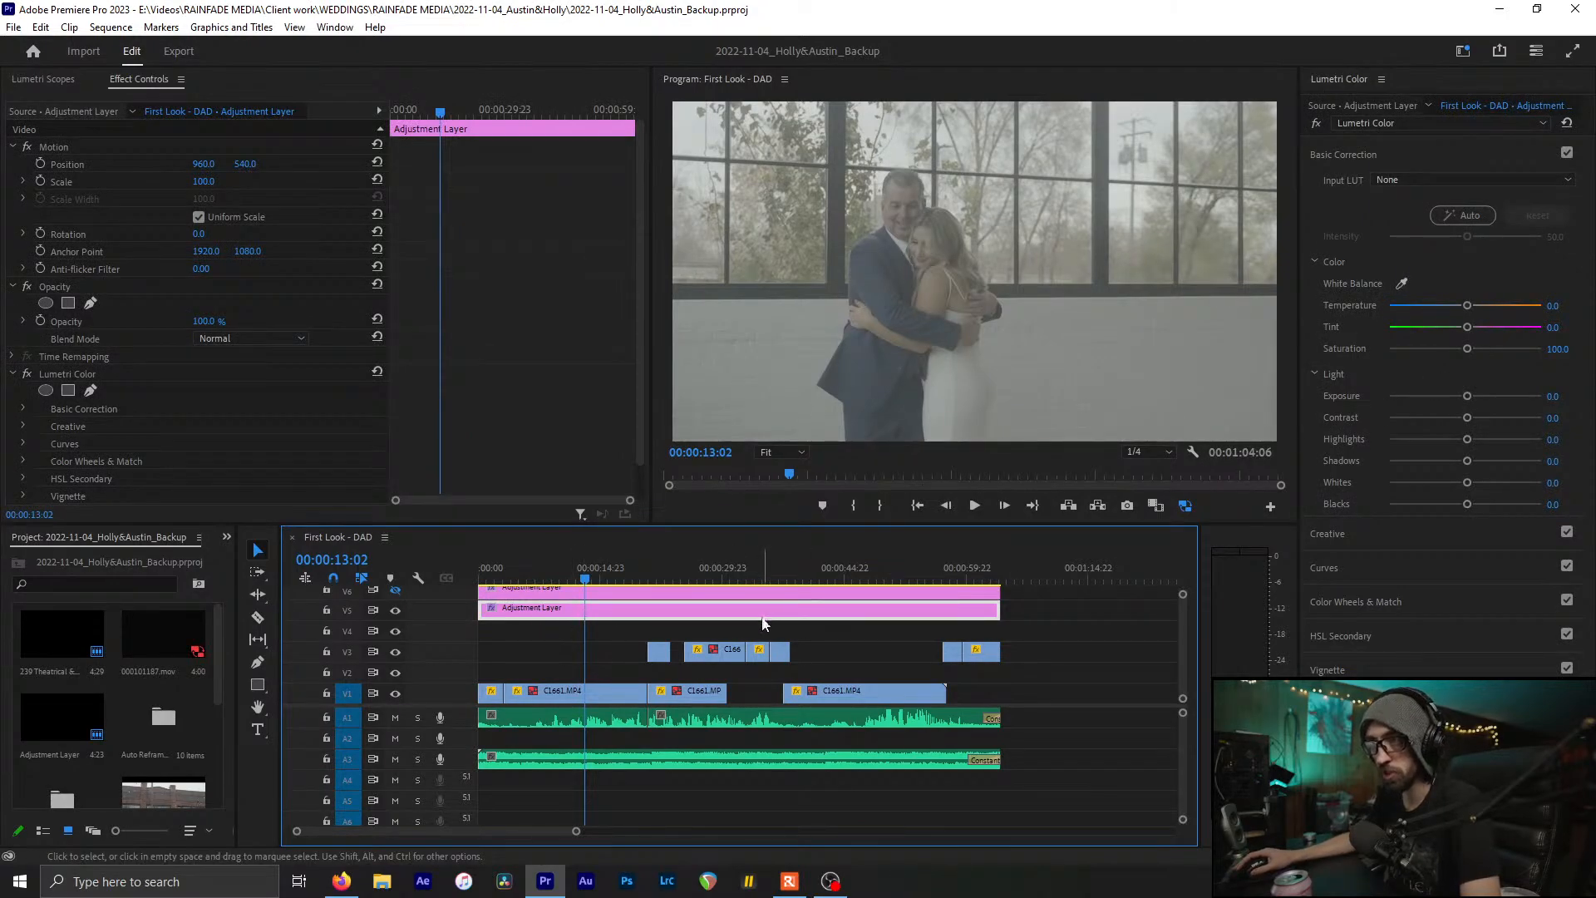
Inspect the three C1661.MP4 clips on V1 and the small clips on V3
click(546, 695)
click(715, 691)
click(881, 693)
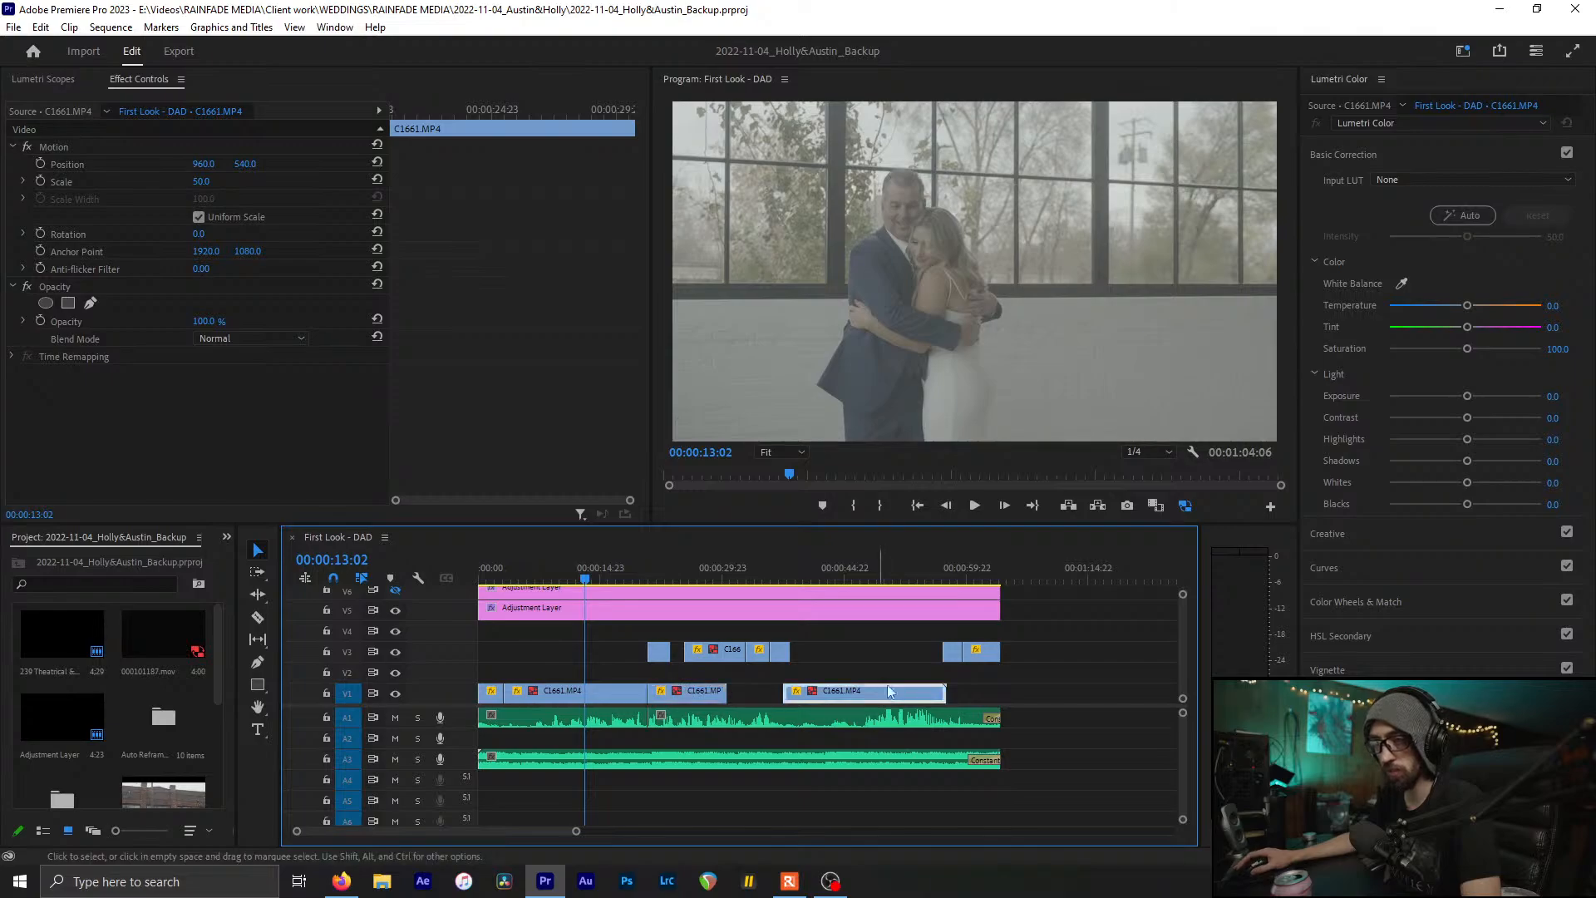
click(989, 654)
click(962, 653)
click(956, 653)
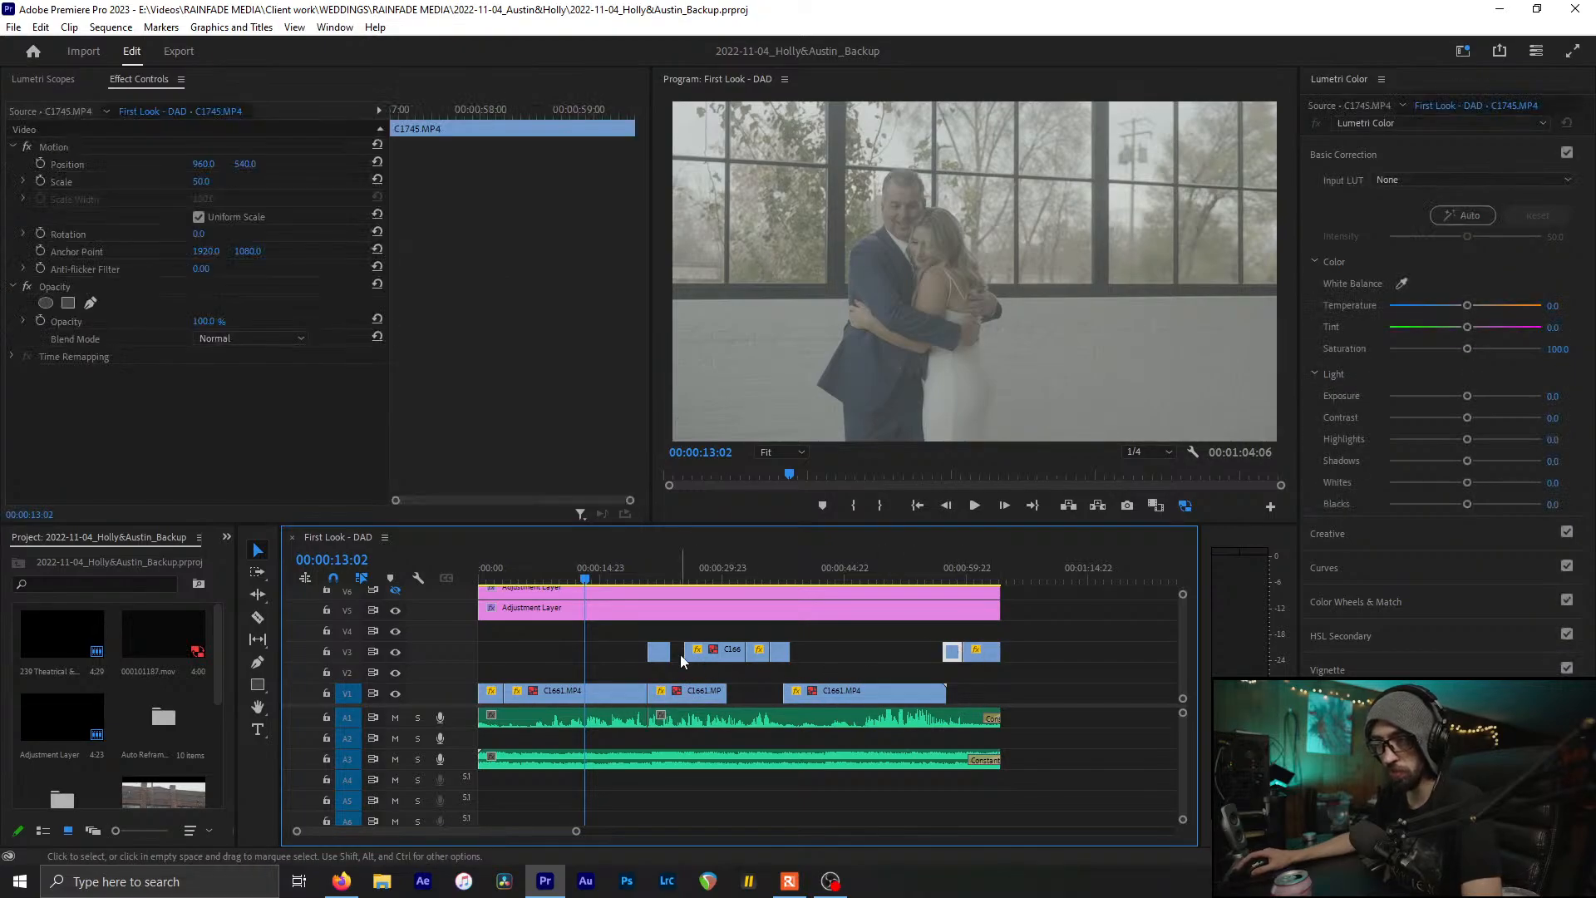
click(658, 652)
click(548, 667)
Select the adjustment layer and bring up the Lumetri Color Input LUT list
click(565, 608)
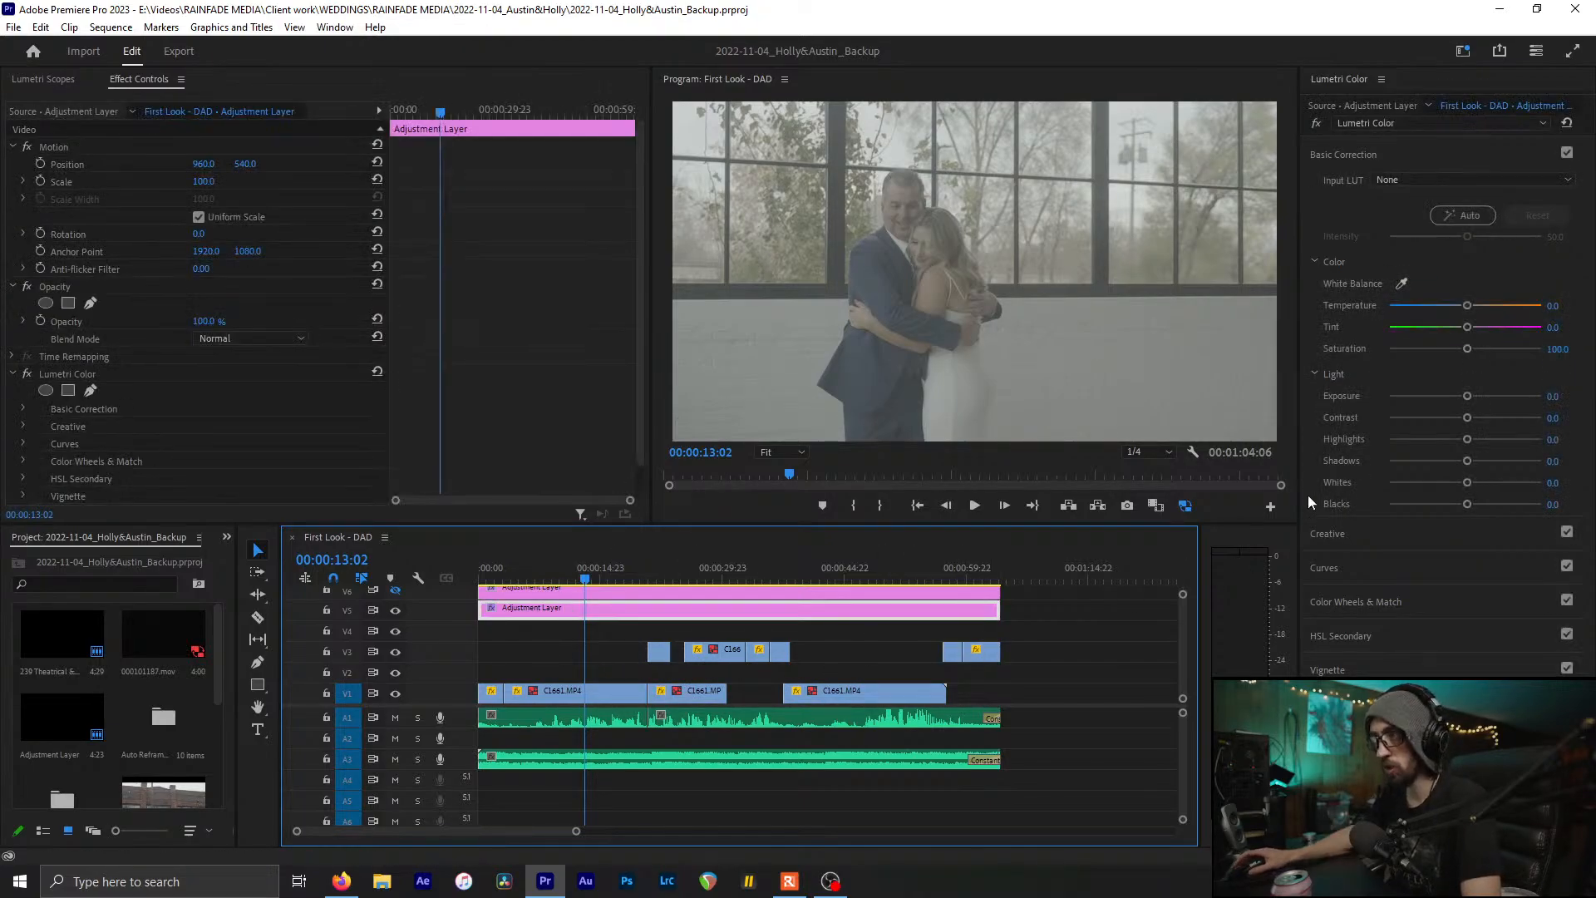
click(1387, 180)
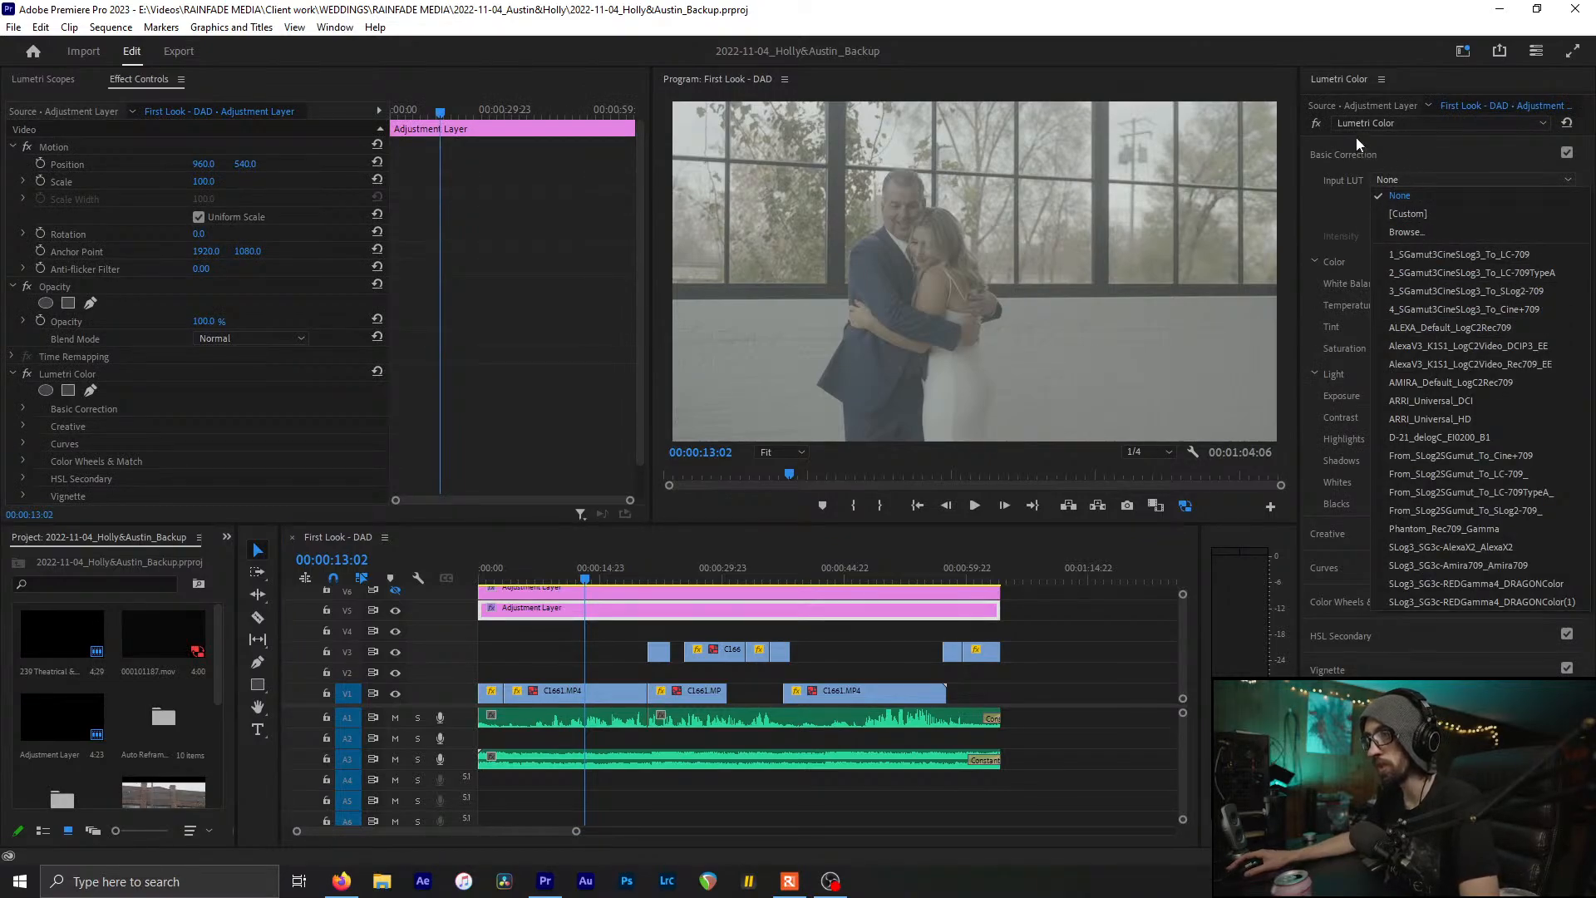
click(625, 620)
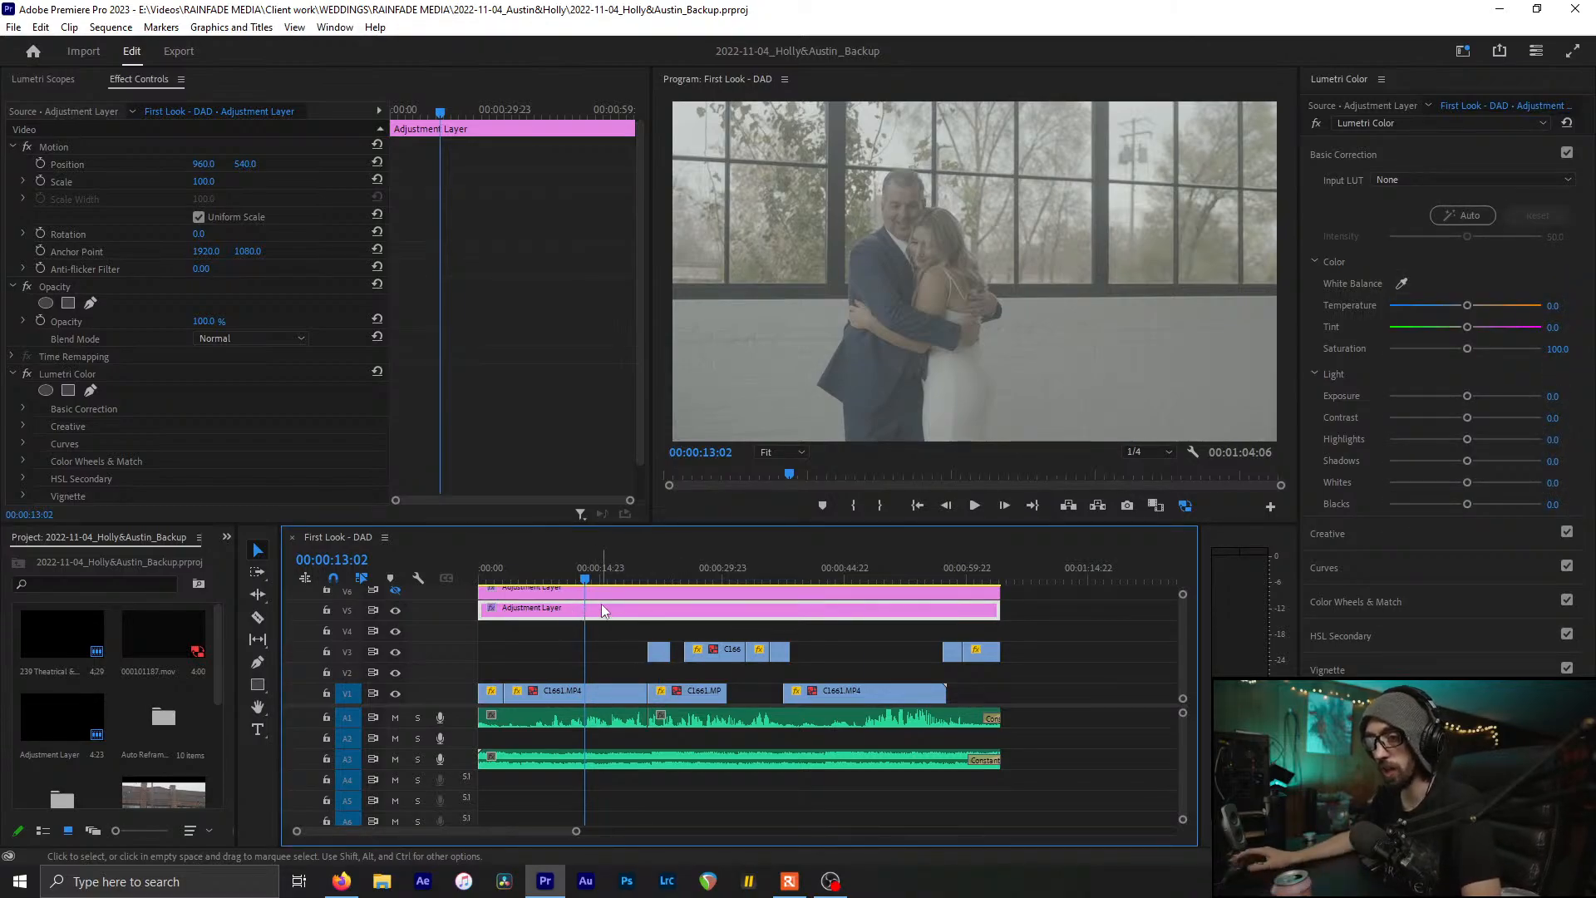
click(1446, 180)
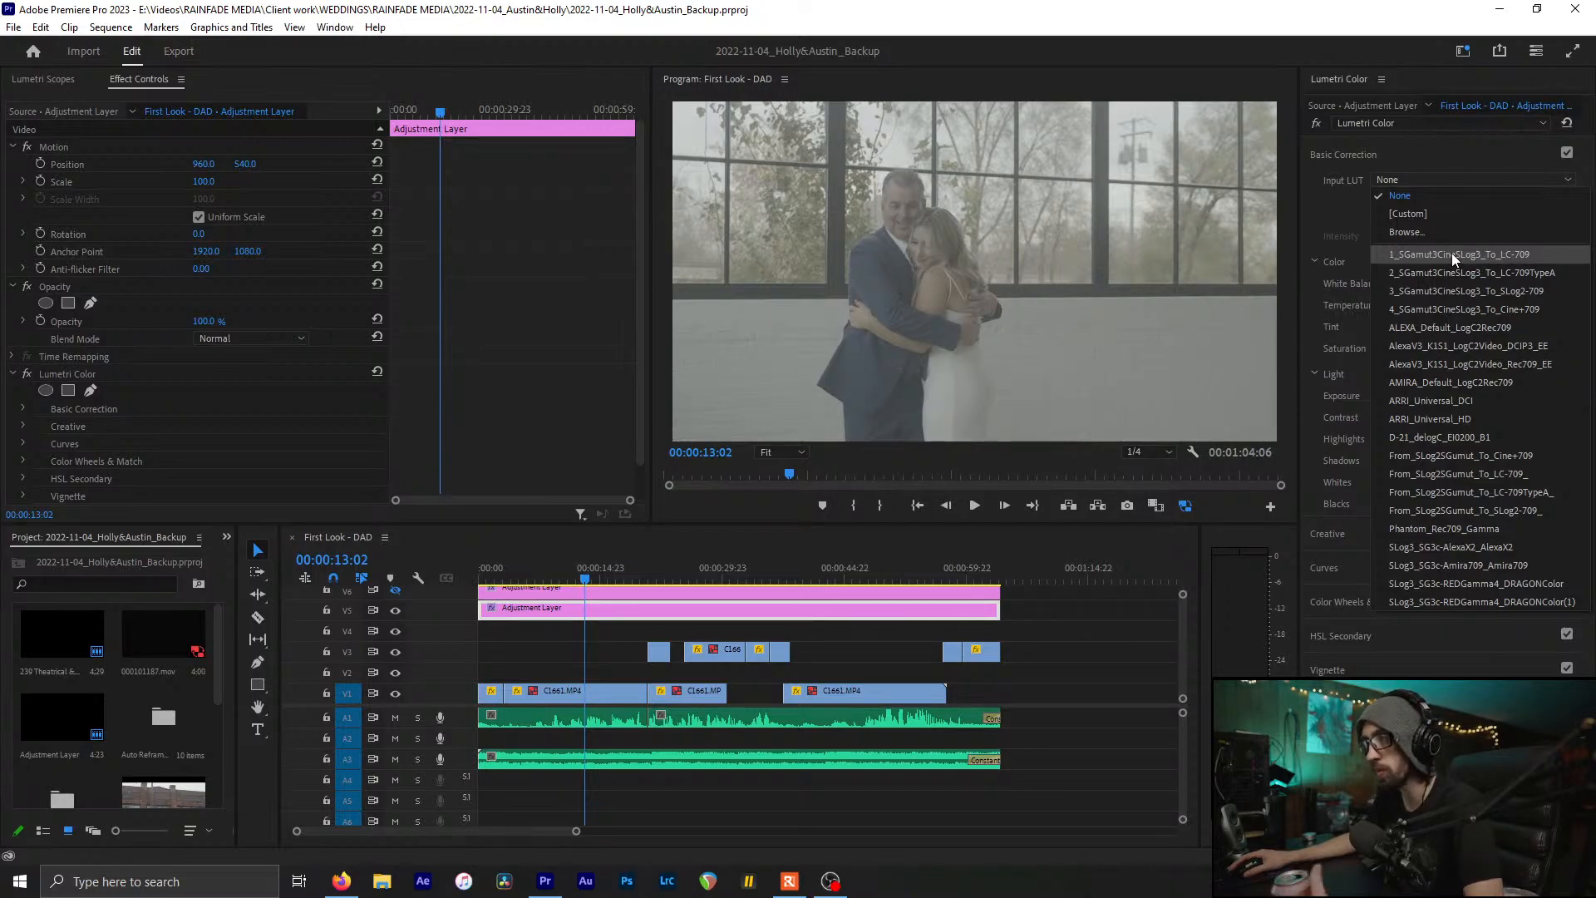
Apply the 1_SGamut3CineSLog3_To_LC-709 input LUT and compare it on the scopes by toggling V5
click(1451, 252)
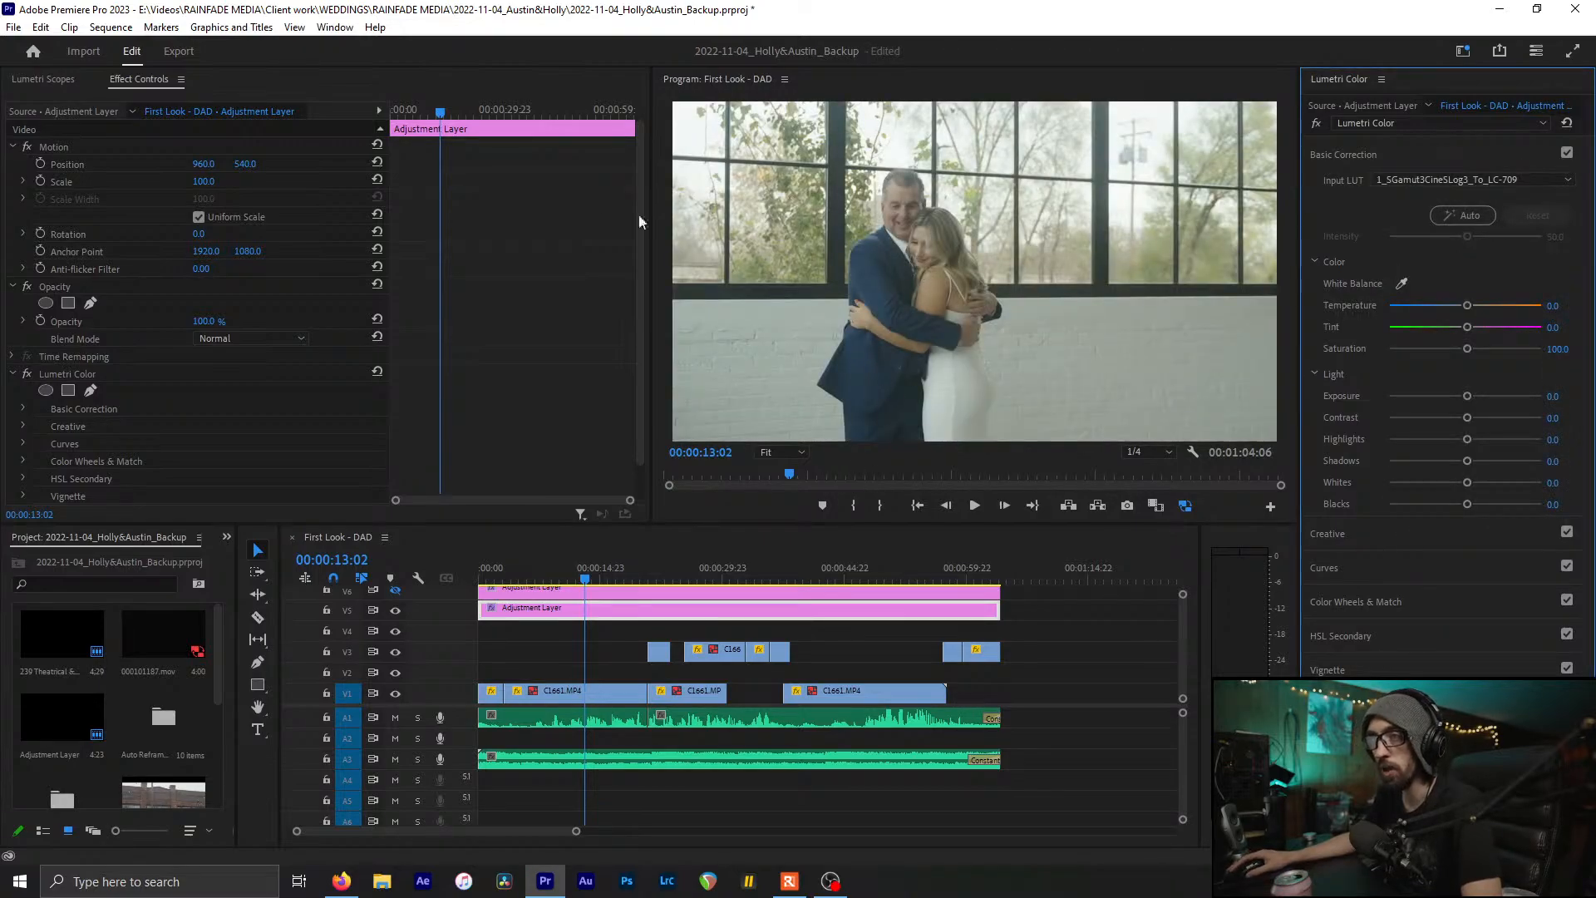
click(83, 79)
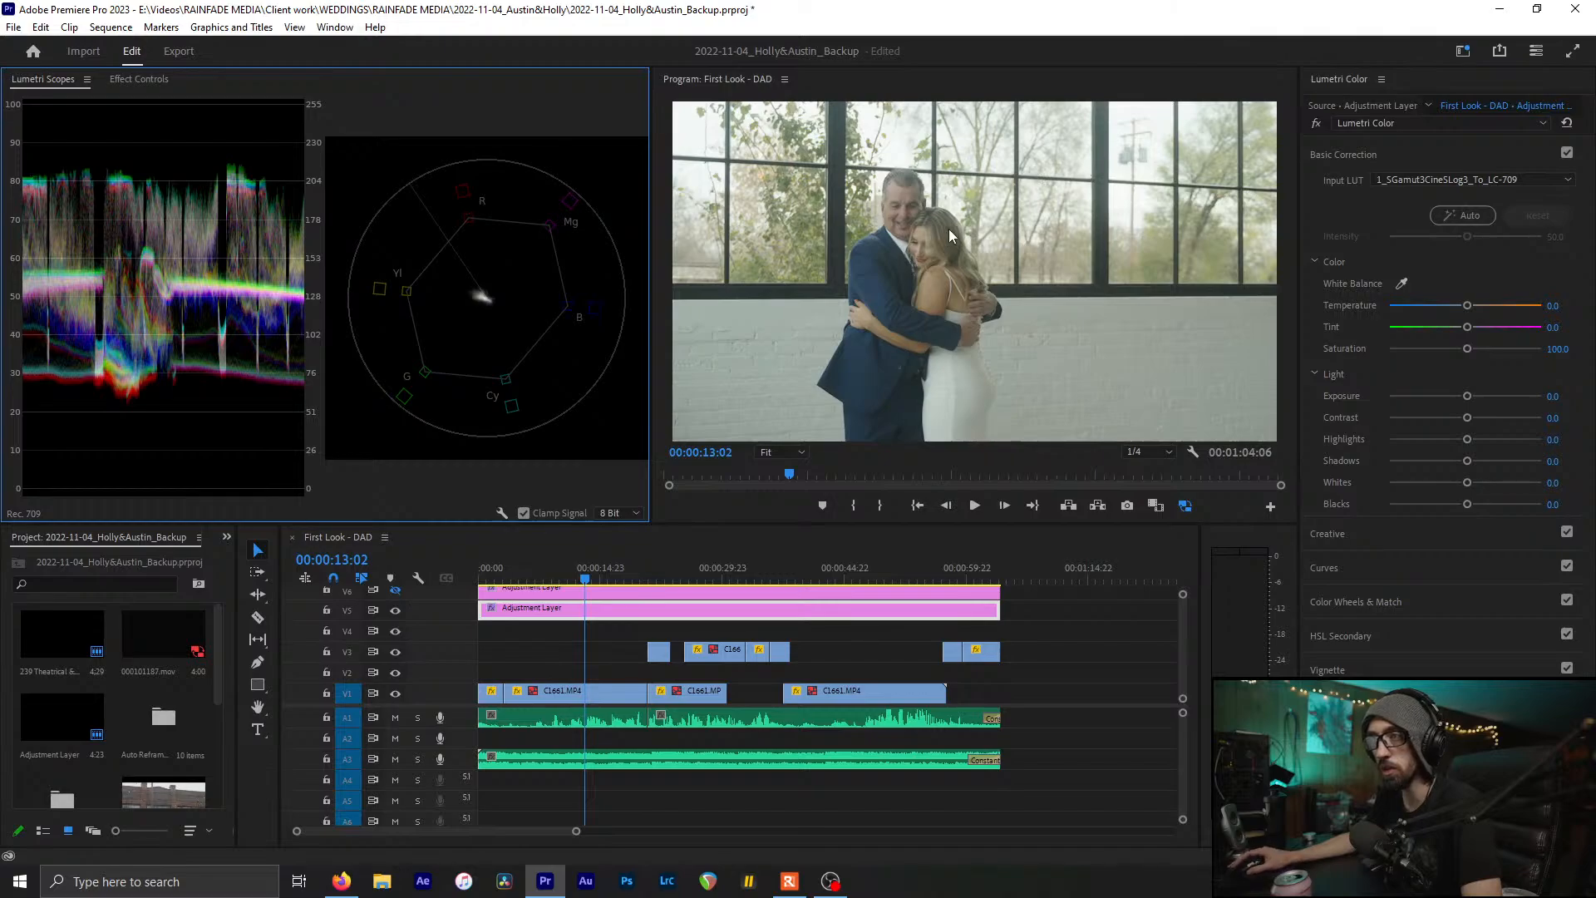
click(396, 612)
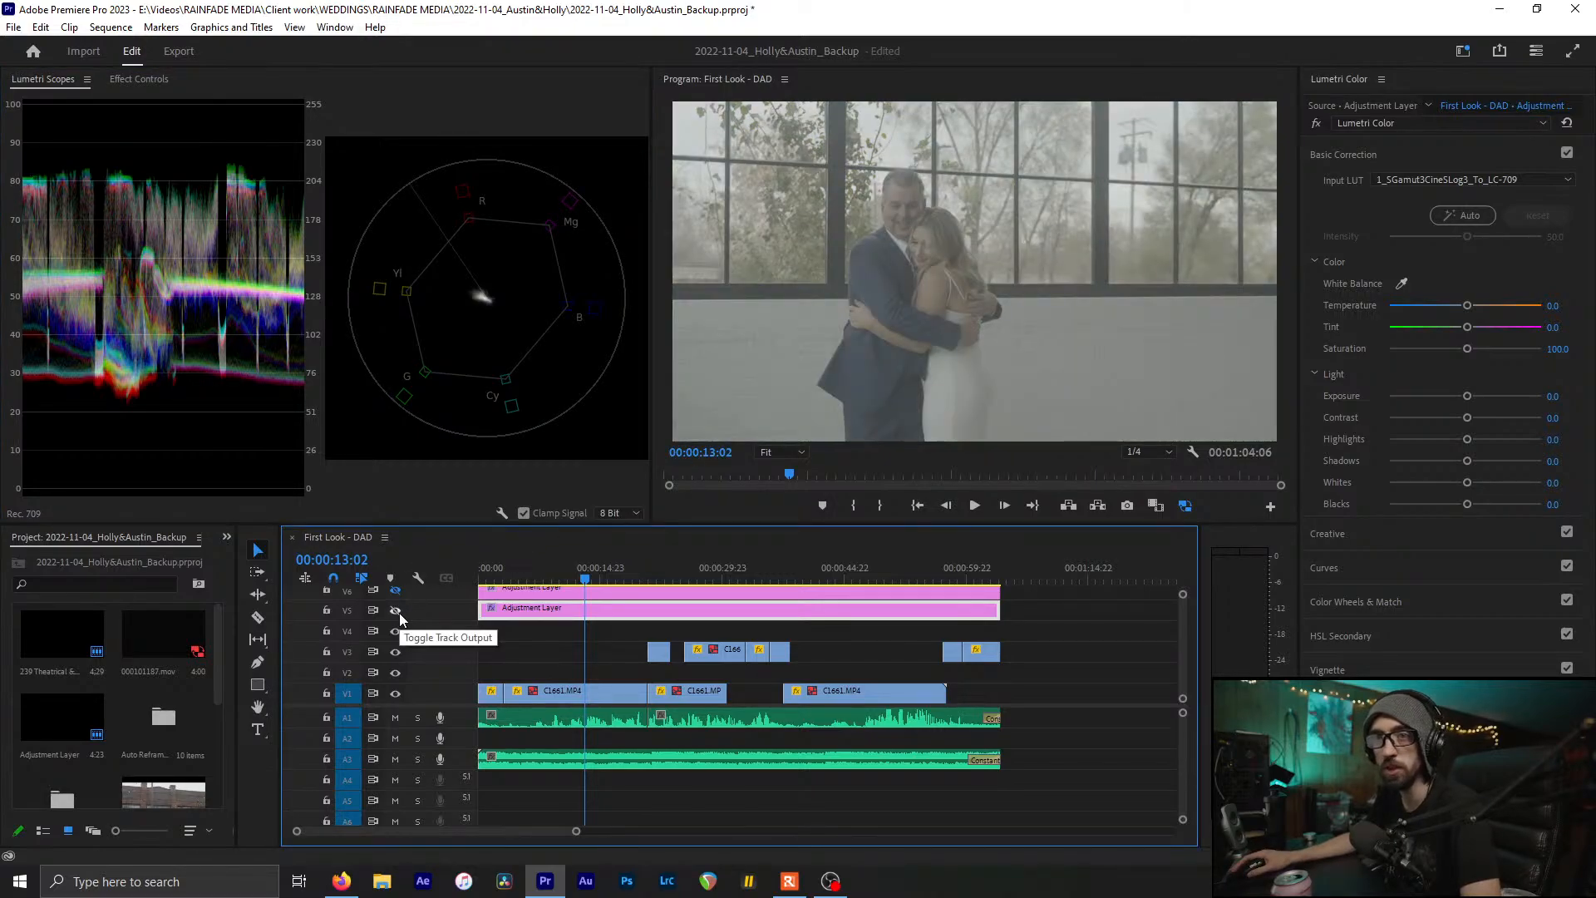
click(397, 612)
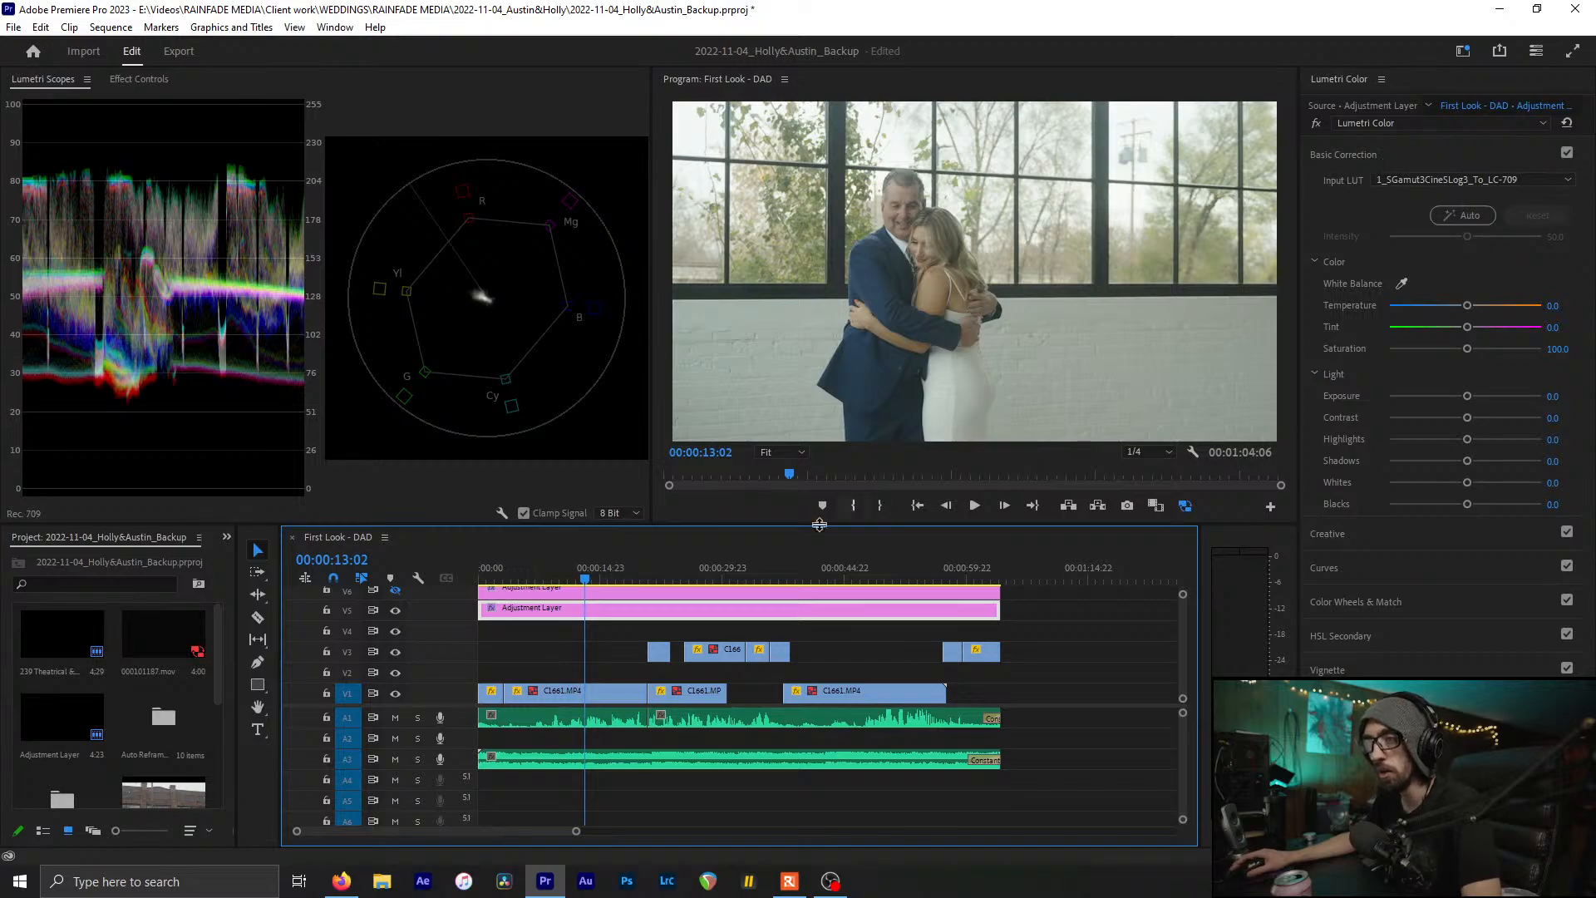
drag(622, 577, 589, 592)
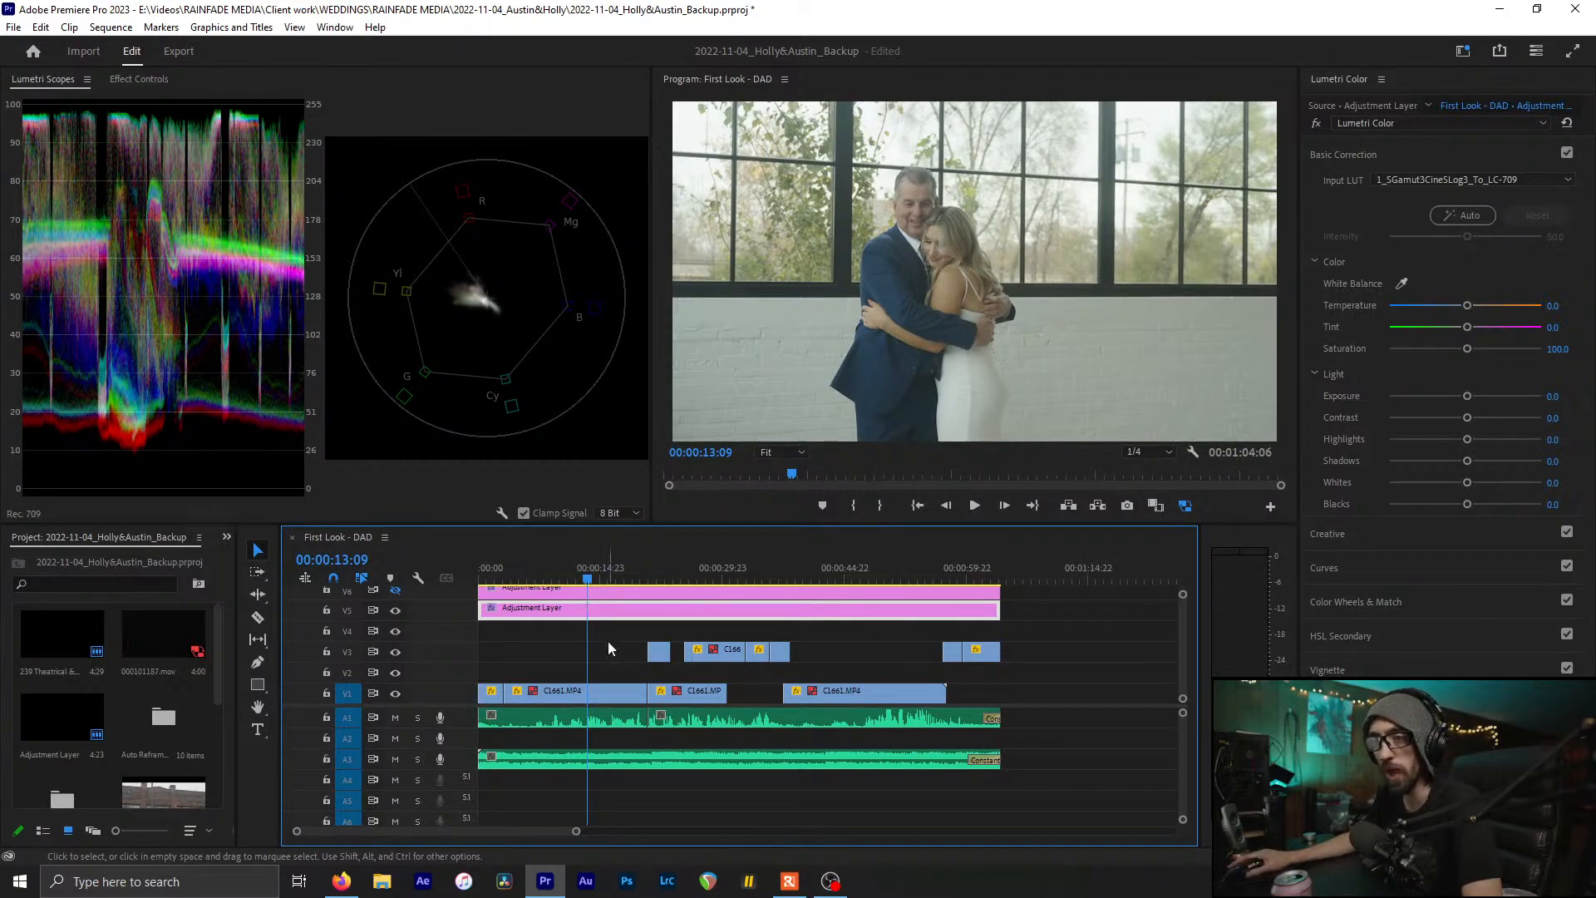
click(607, 641)
click(612, 612)
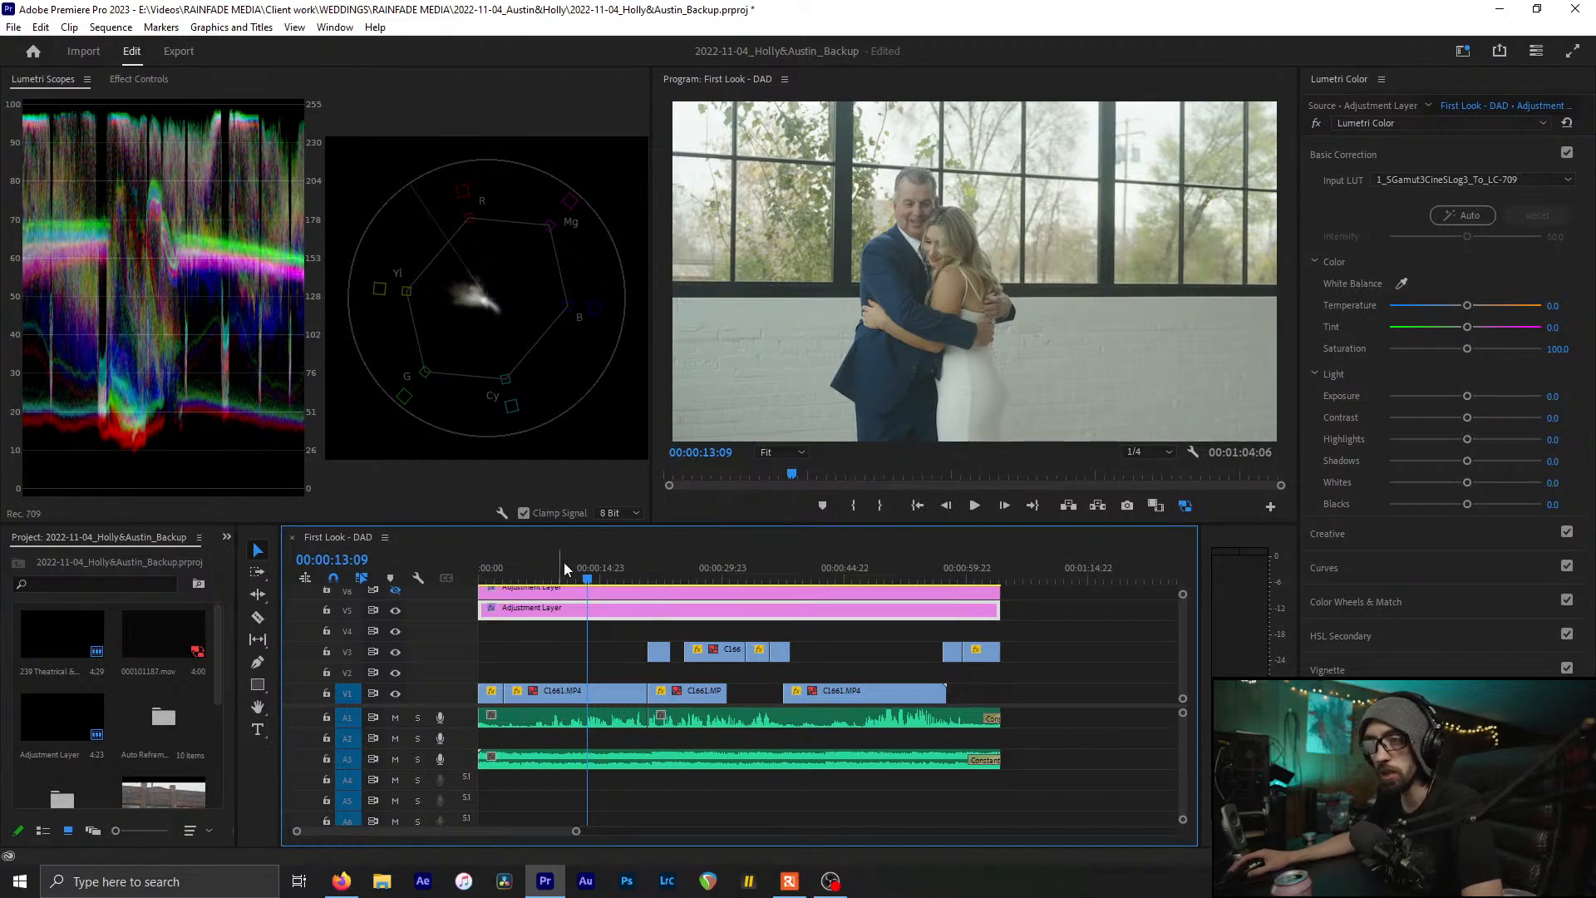
drag(581, 570, 489, 570)
key(=)
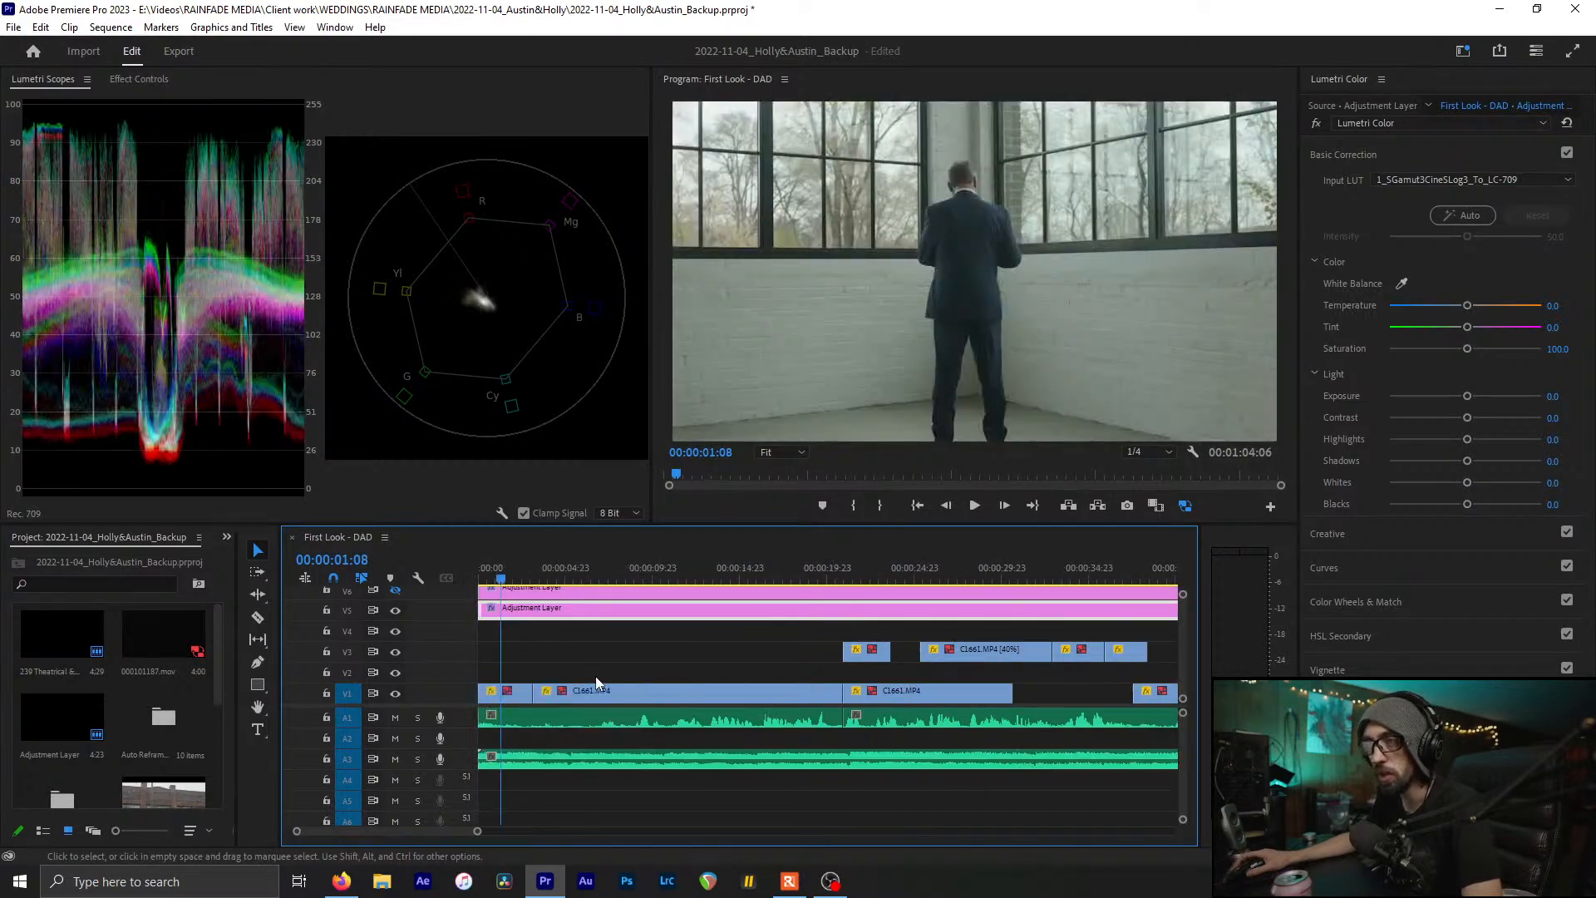
mouse_move(499, 574)
mouse_down()
mouse_move(563, 579)
mouse_move(510, 579)
mouse_up()
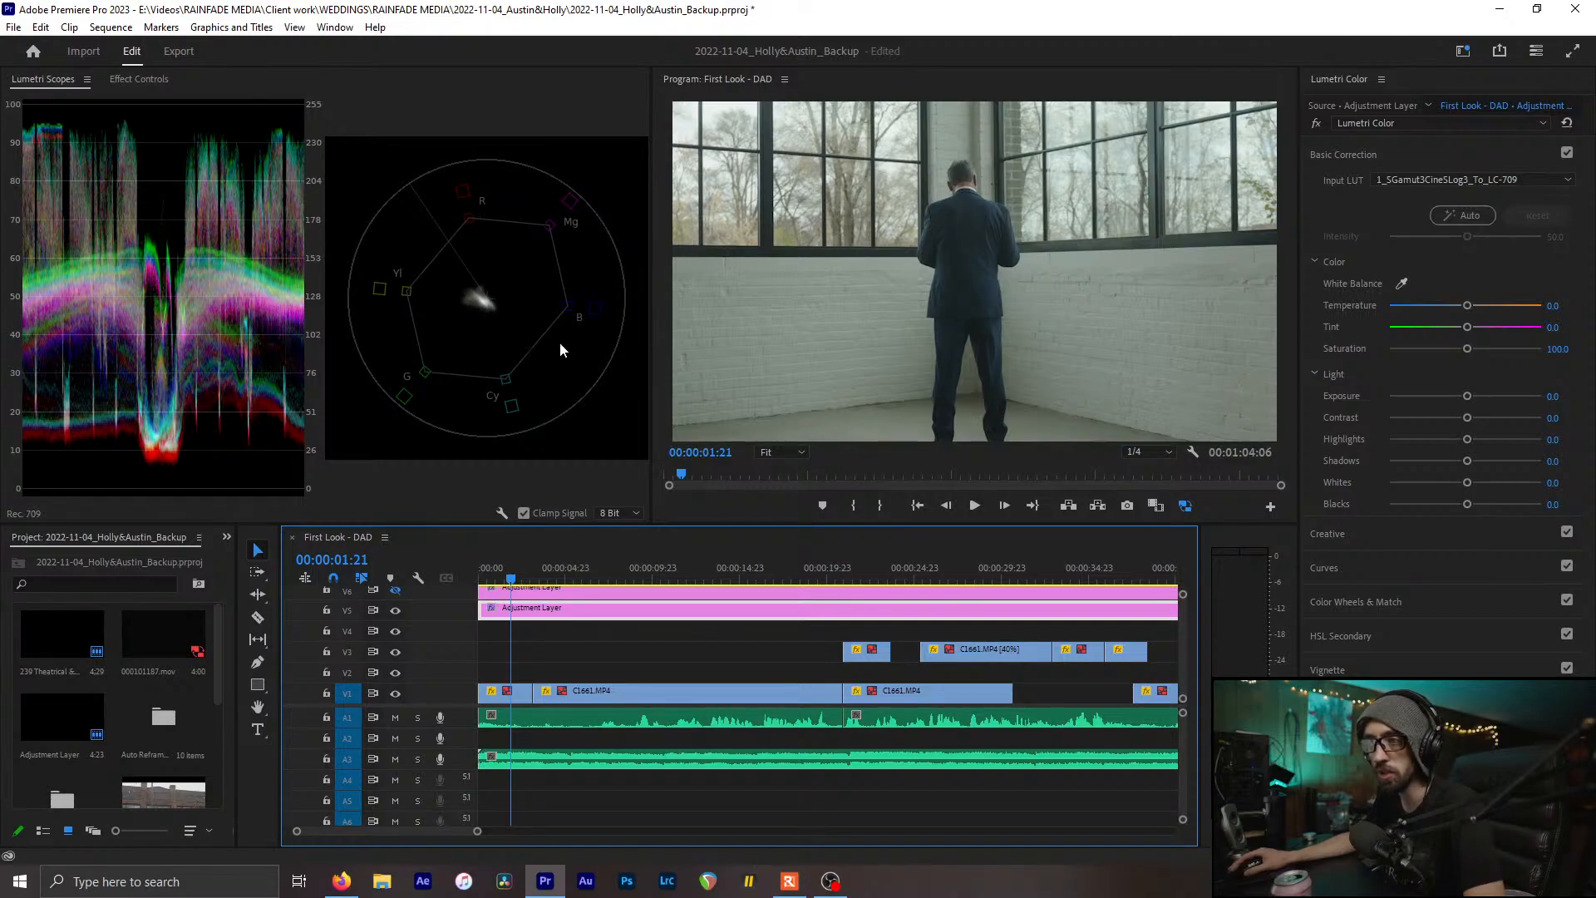
Select the first clip C1657.MP4 on V1 after checking the adjustment layer's LUT
click(627, 661)
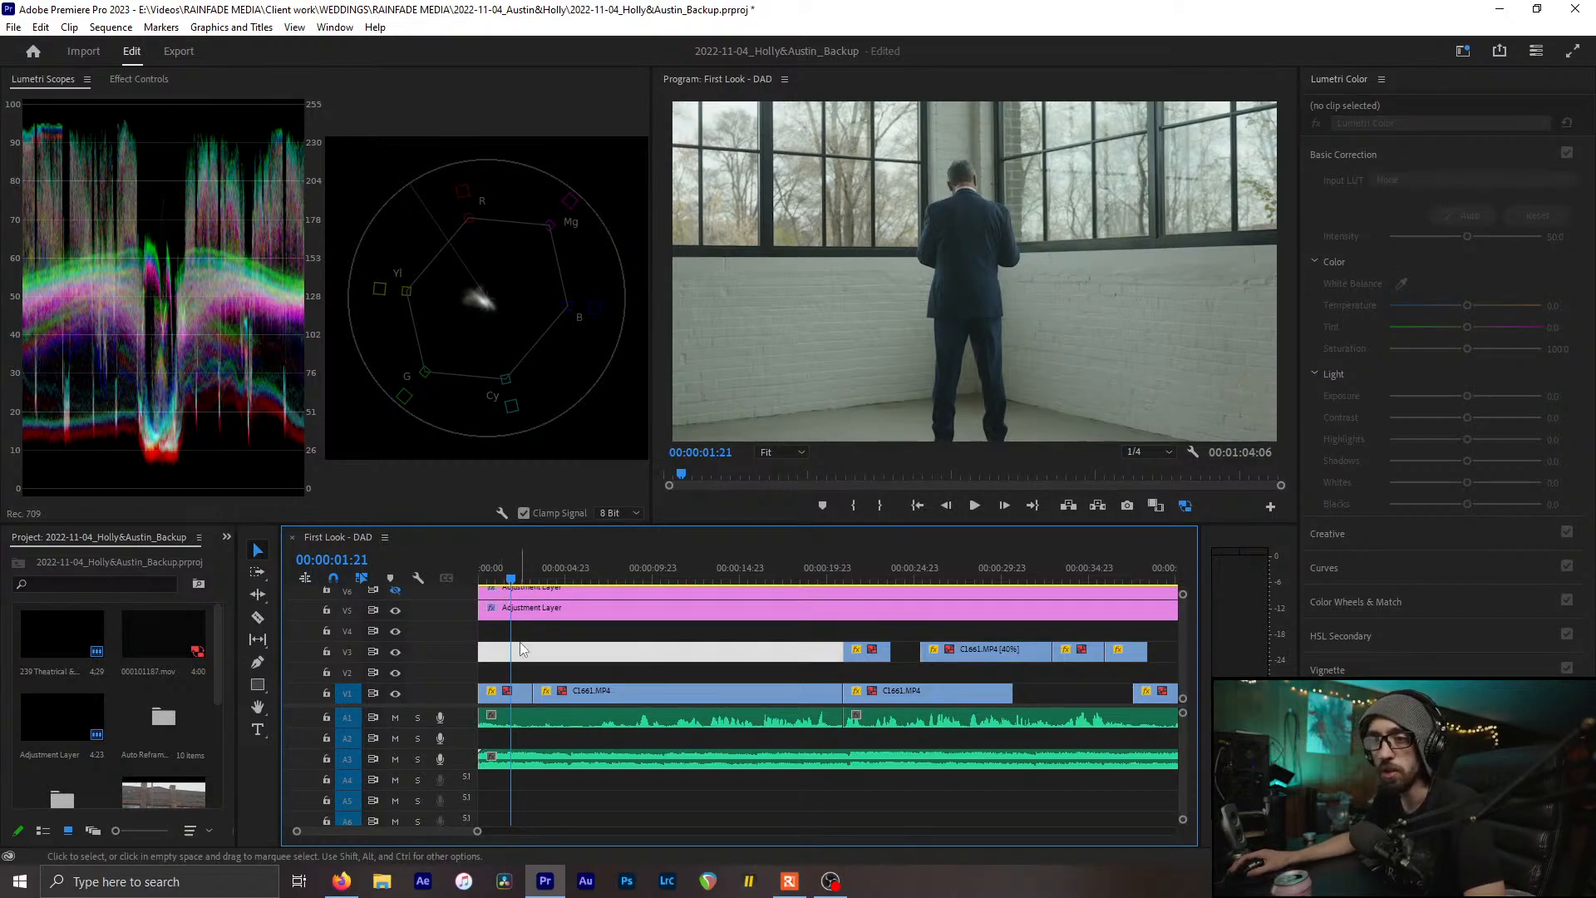
click(521, 657)
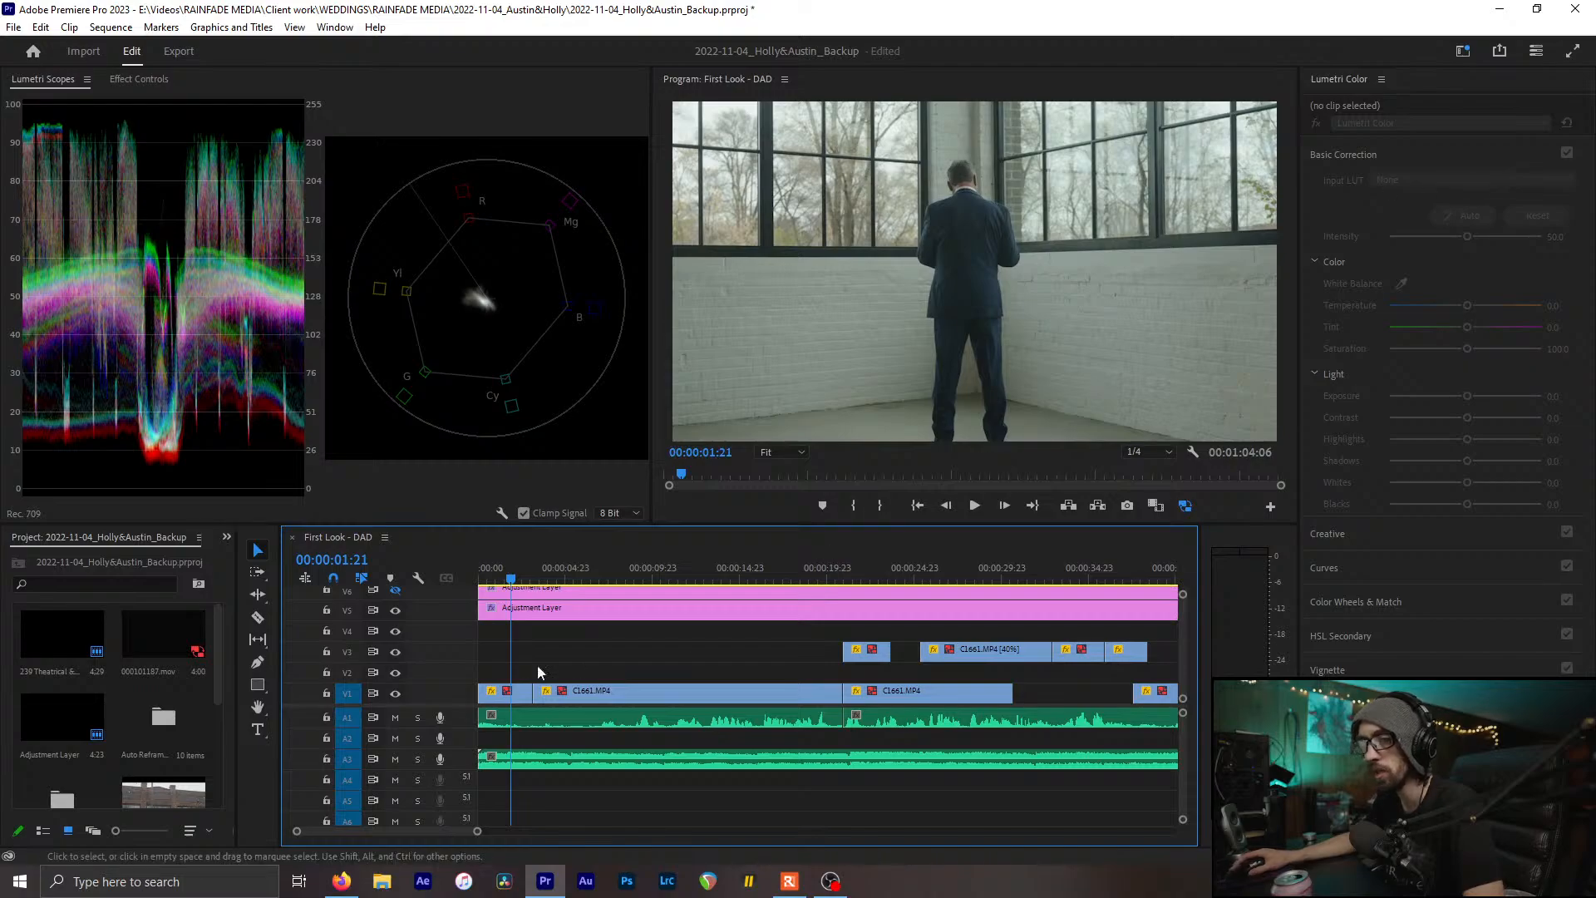
click(502, 701)
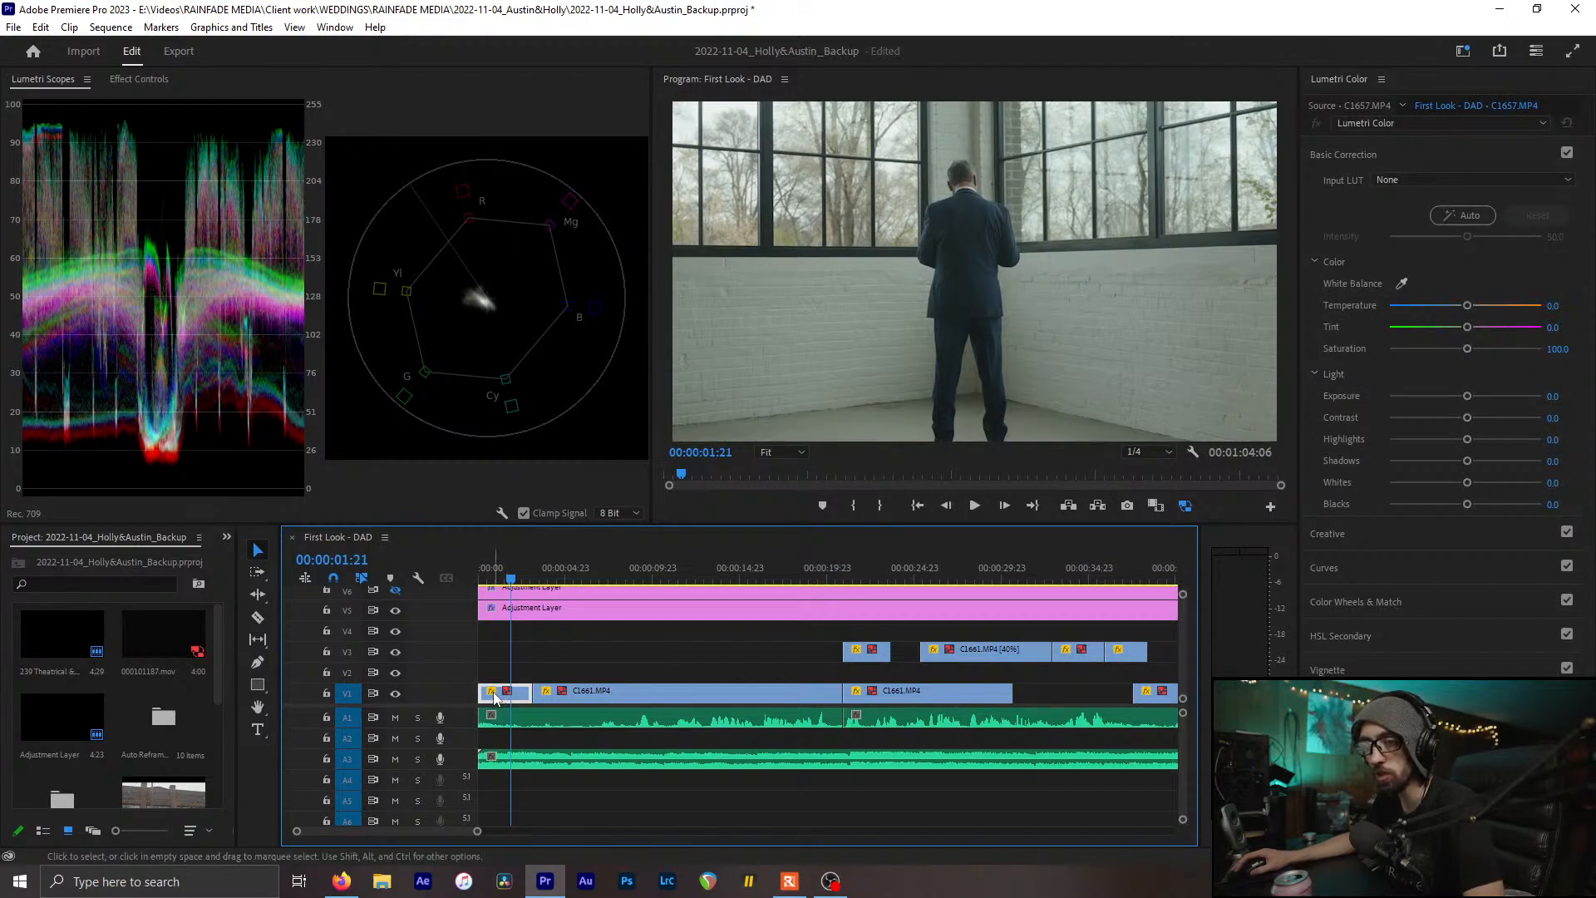
click(508, 608)
click(516, 694)
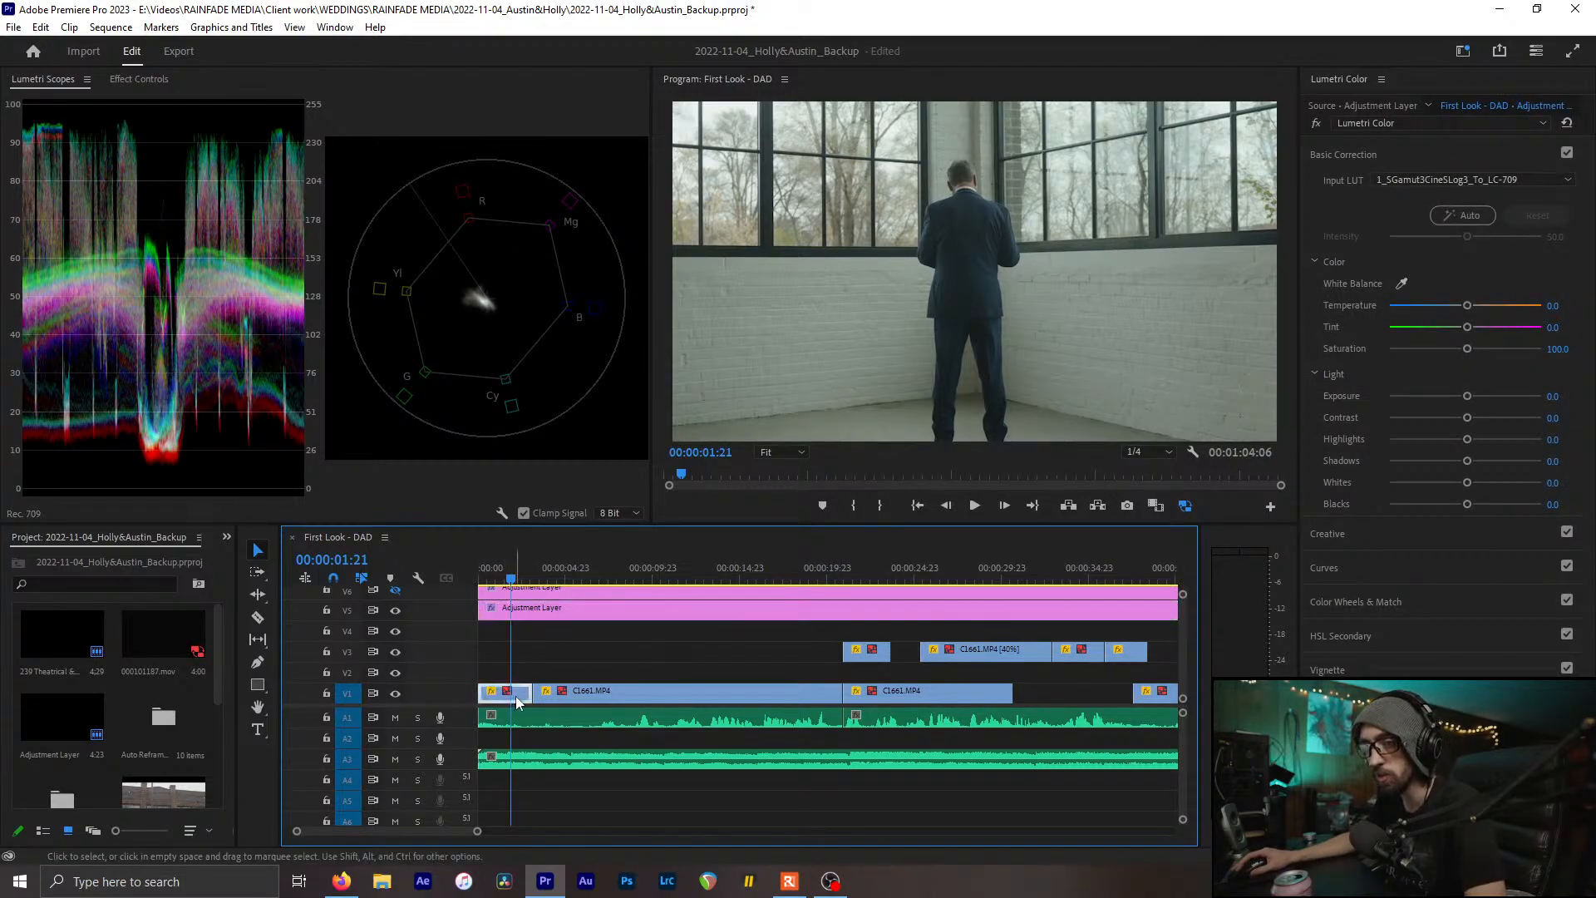
Eyedrop the white wall for Temperature 1.3 and Tint 6.0, comparing with undo/redo
click(1400, 284)
click(1209, 262)
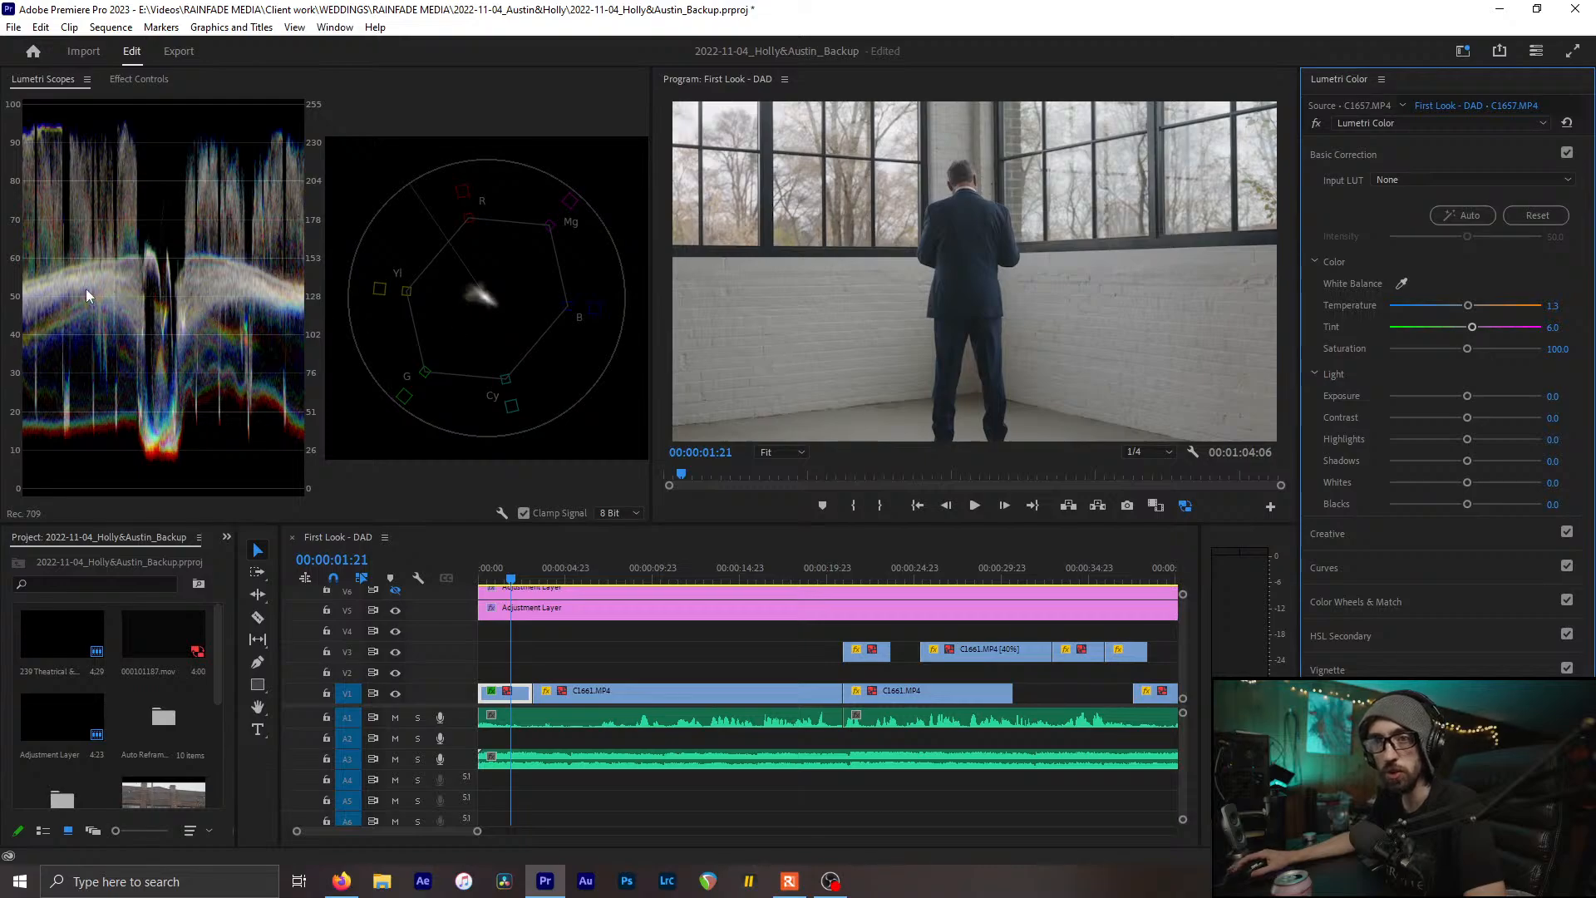
key(ctrl+z)
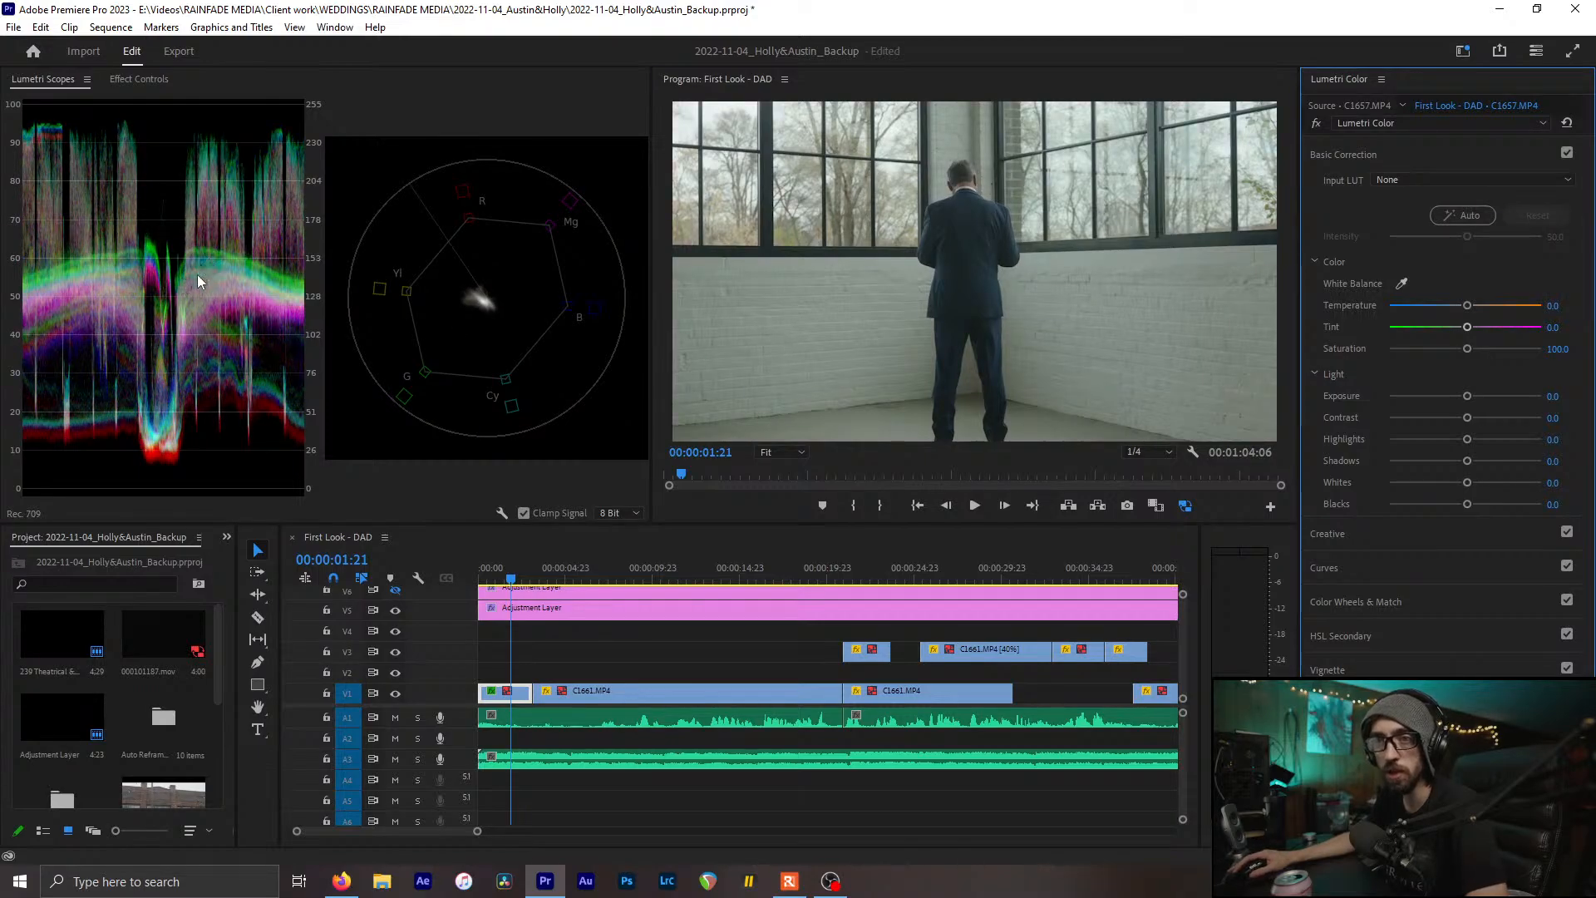
key(ctrl+shift+z)
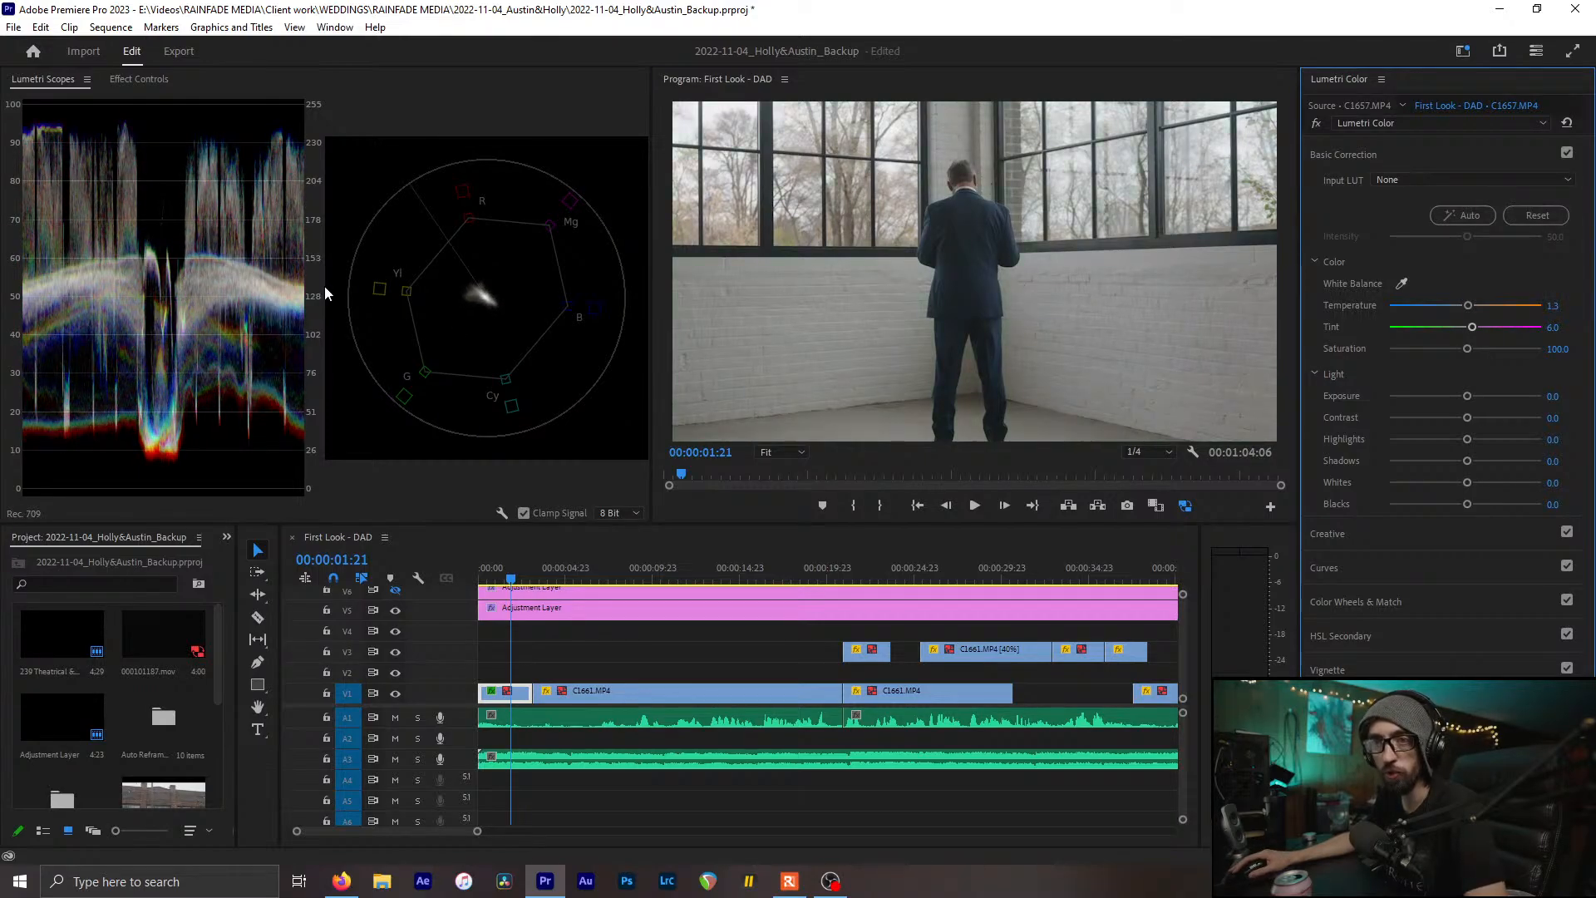
click(559, 564)
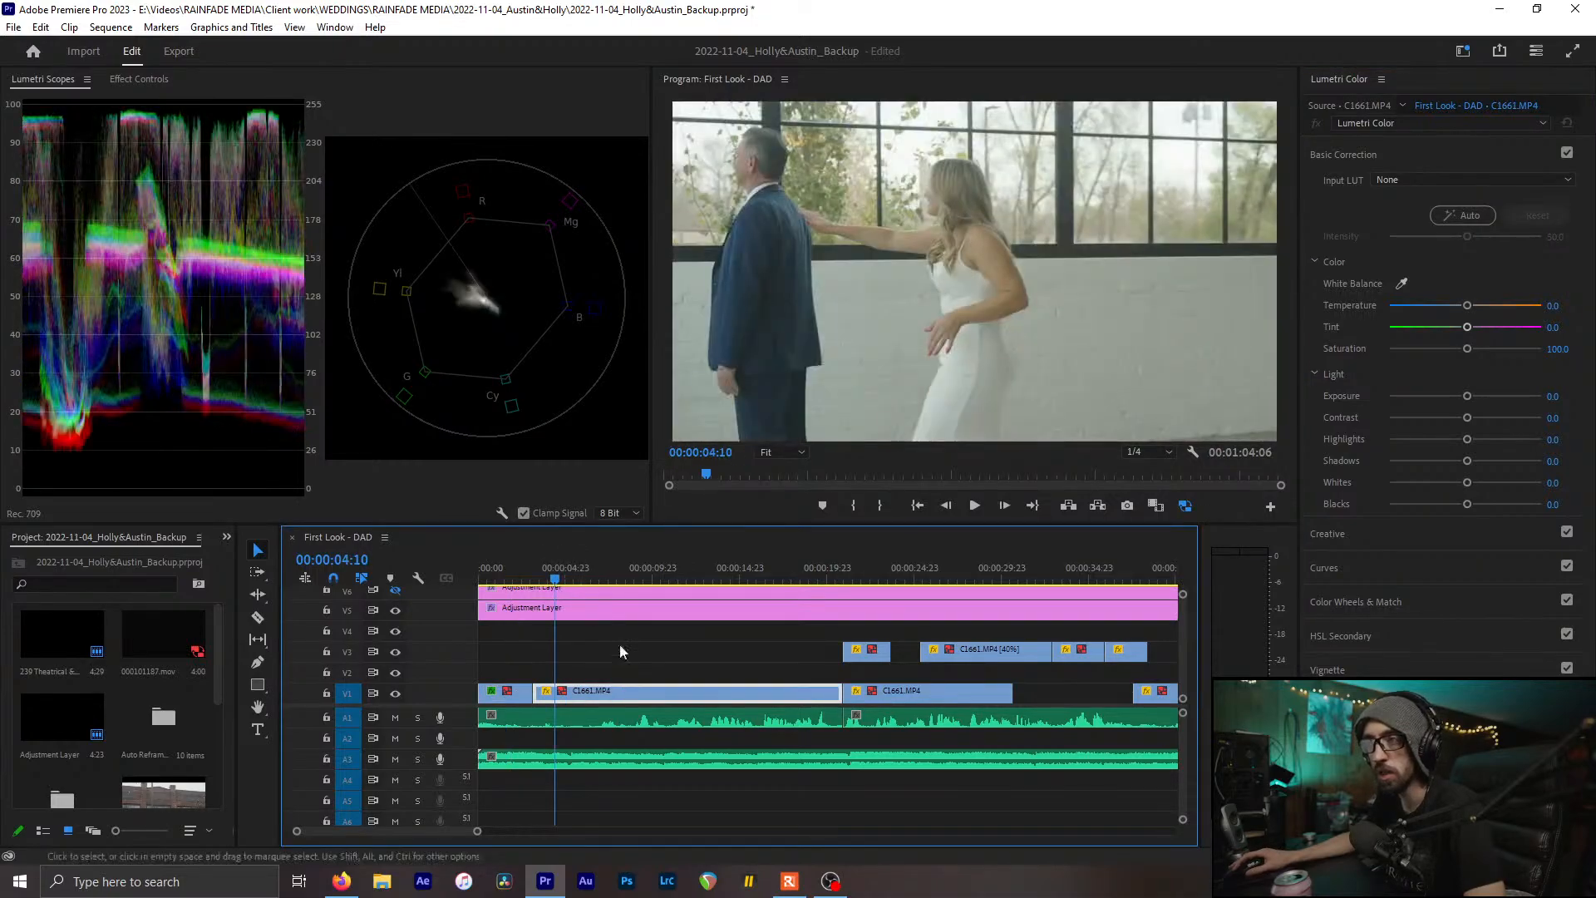
Eyedrop the wall in C1661.MP4, then paste C1657's Lumetri Color onto it
click(1403, 285)
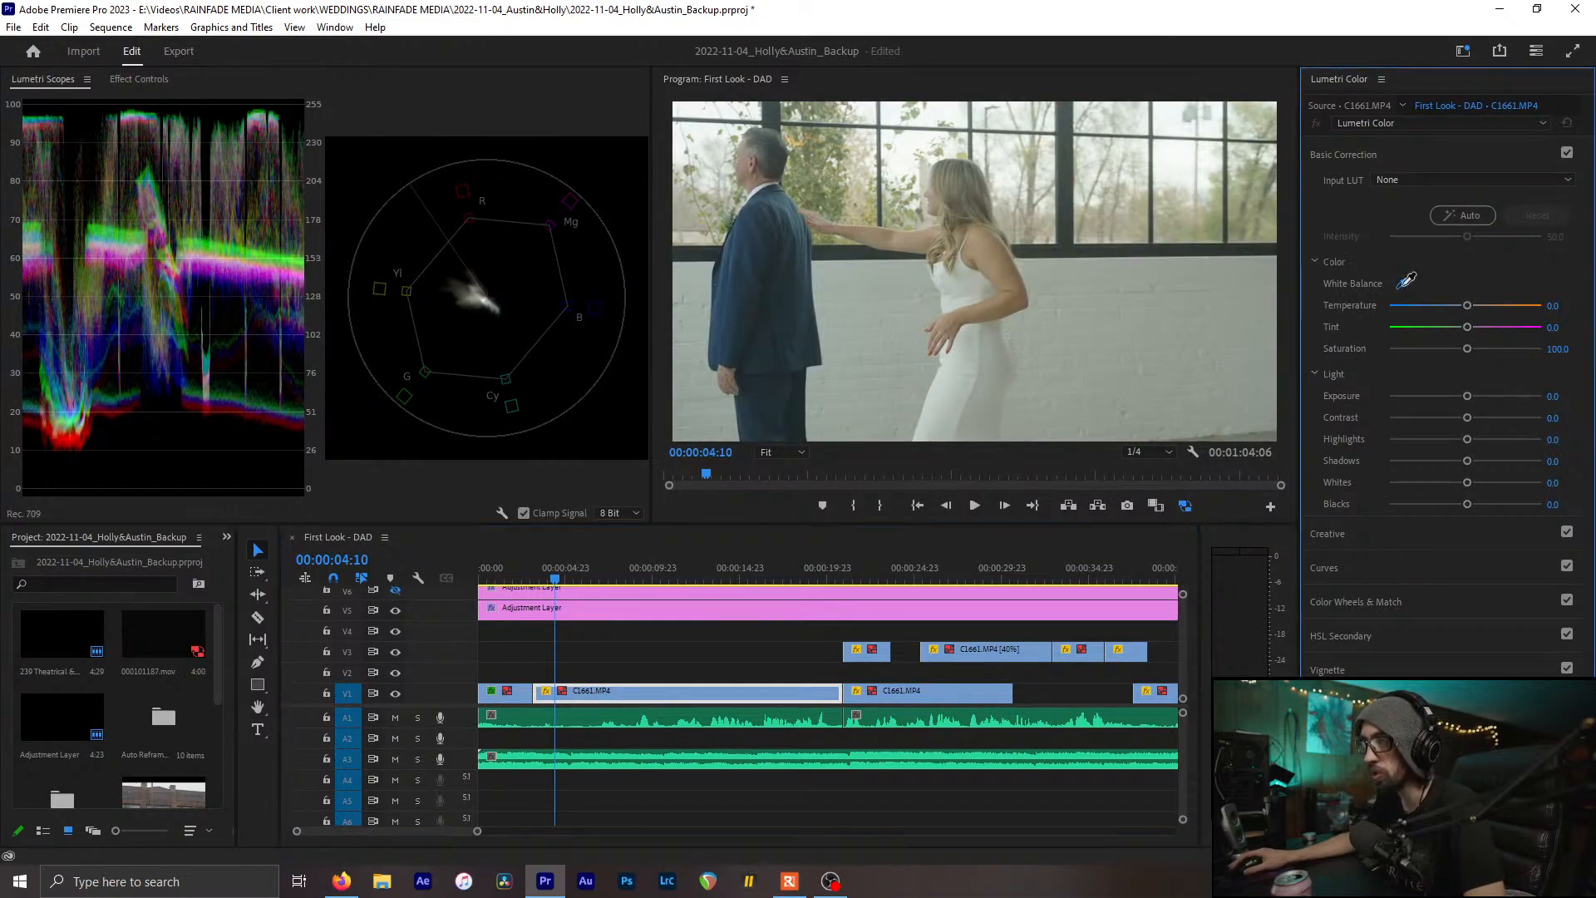
click(1049, 267)
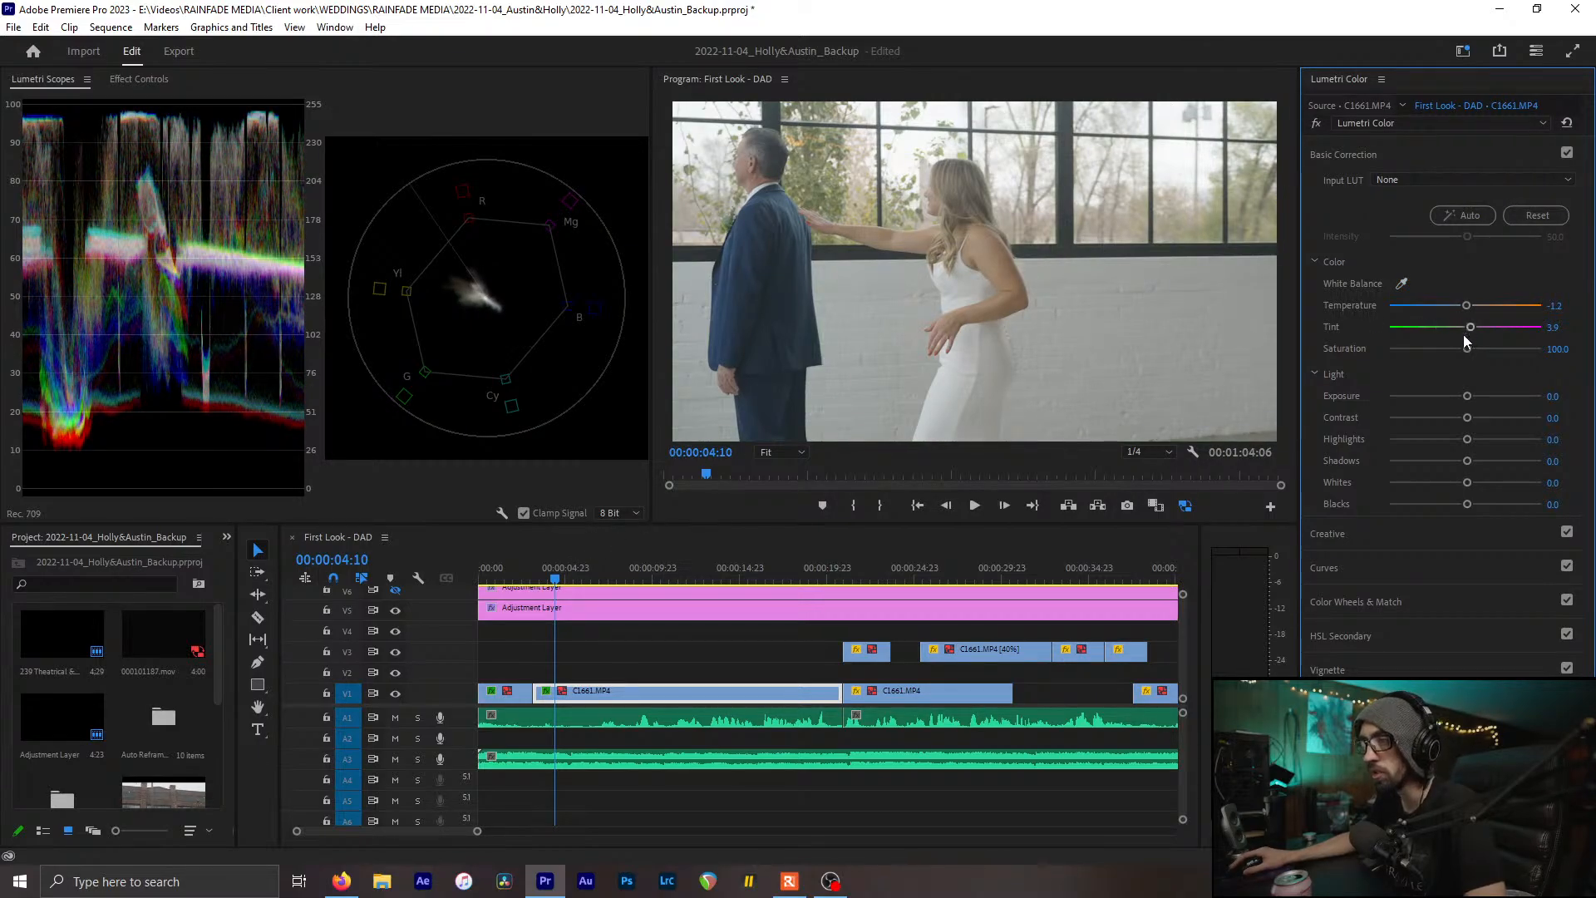
click(509, 691)
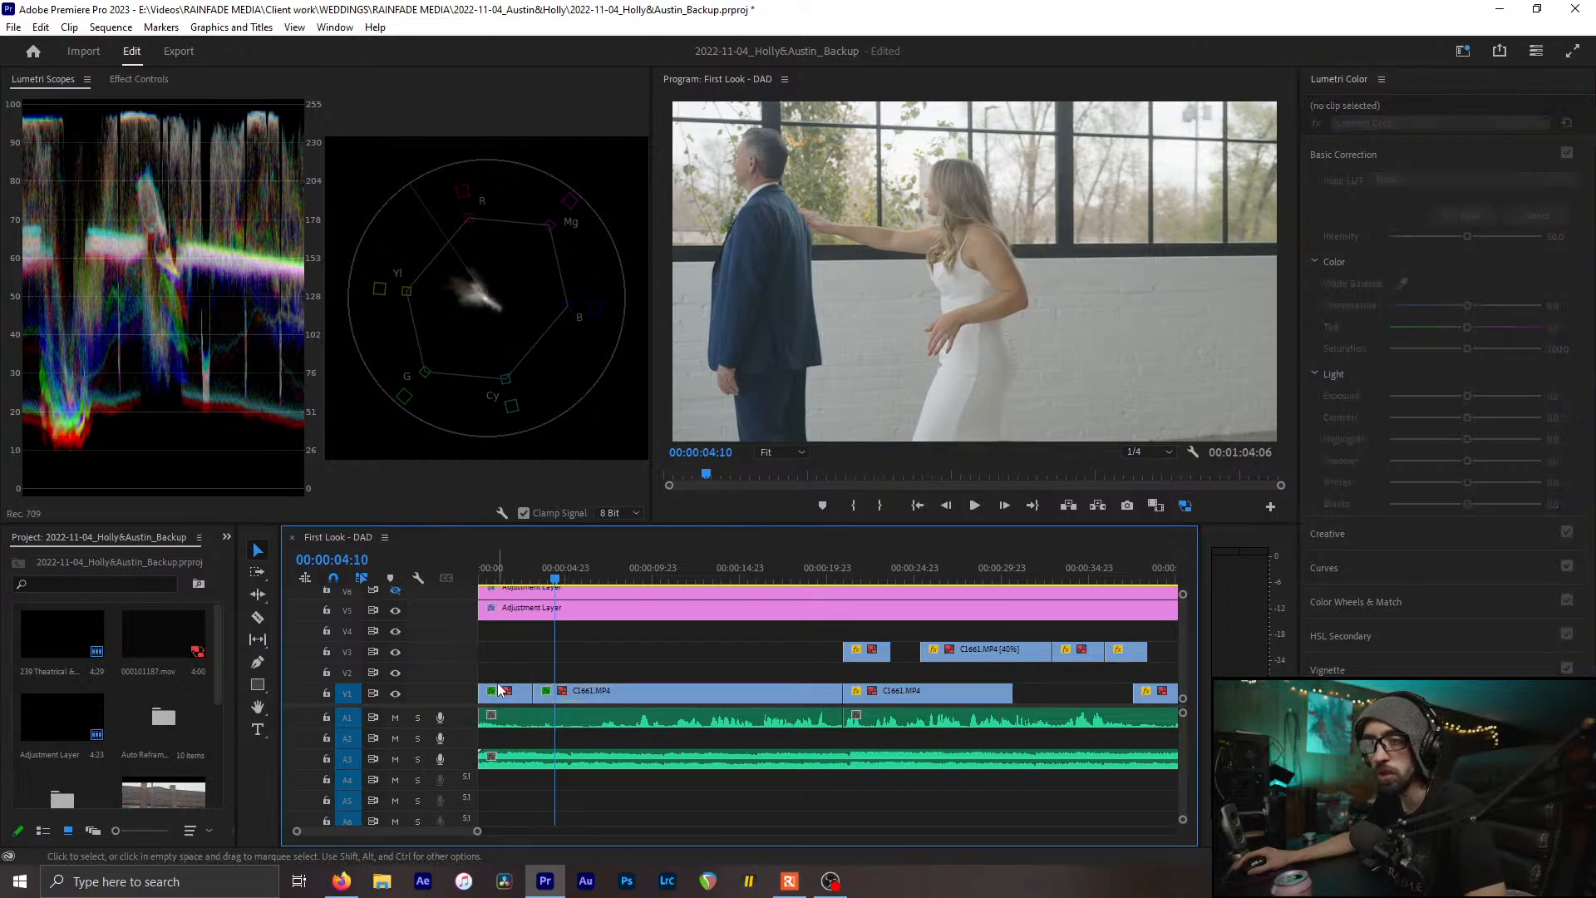
click(136, 79)
click(85, 374)
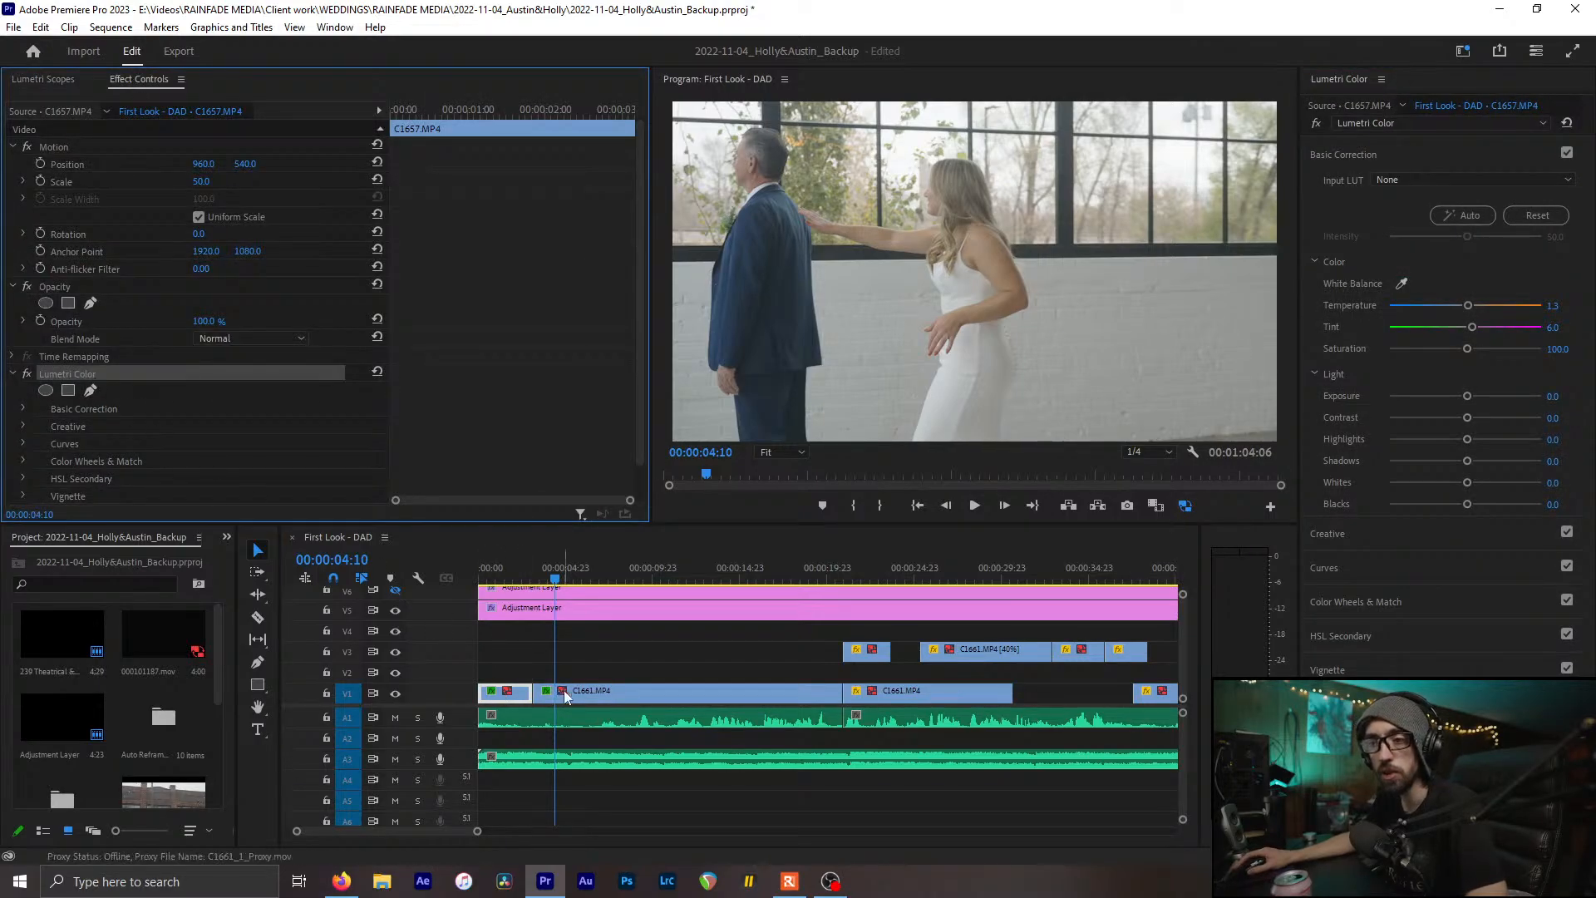
click(607, 693)
click(73, 374)
key(ctrl+v)
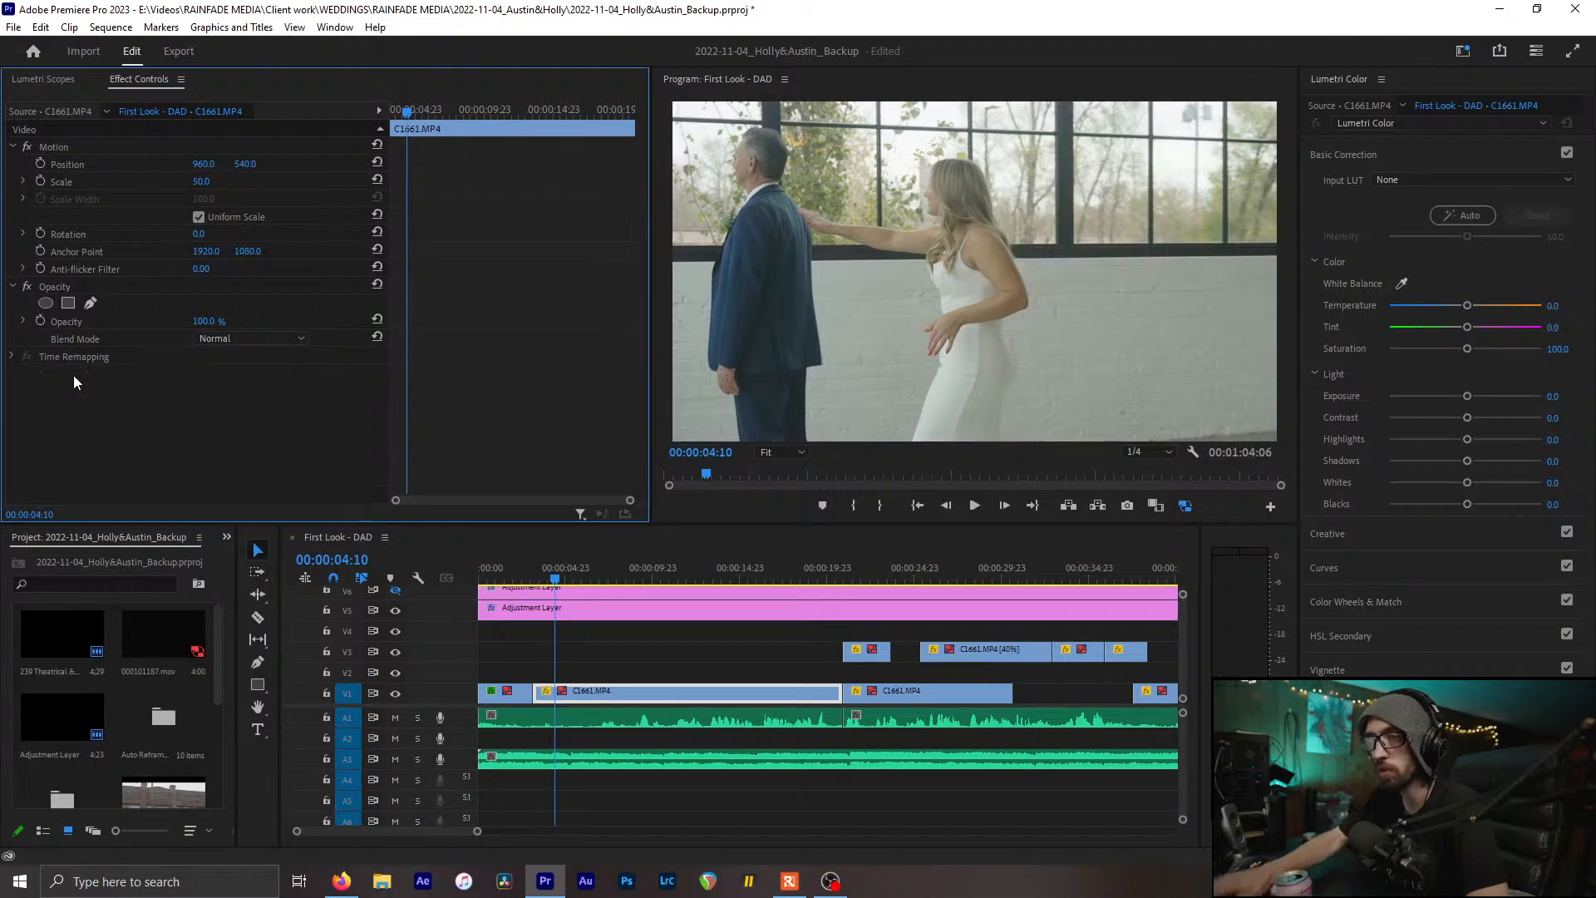
Undo the pasted Lumetri Color, keeping Temperature -1.2 and Tint 3.9, and compare with C1657
click(52, 80)
key(shift+5)
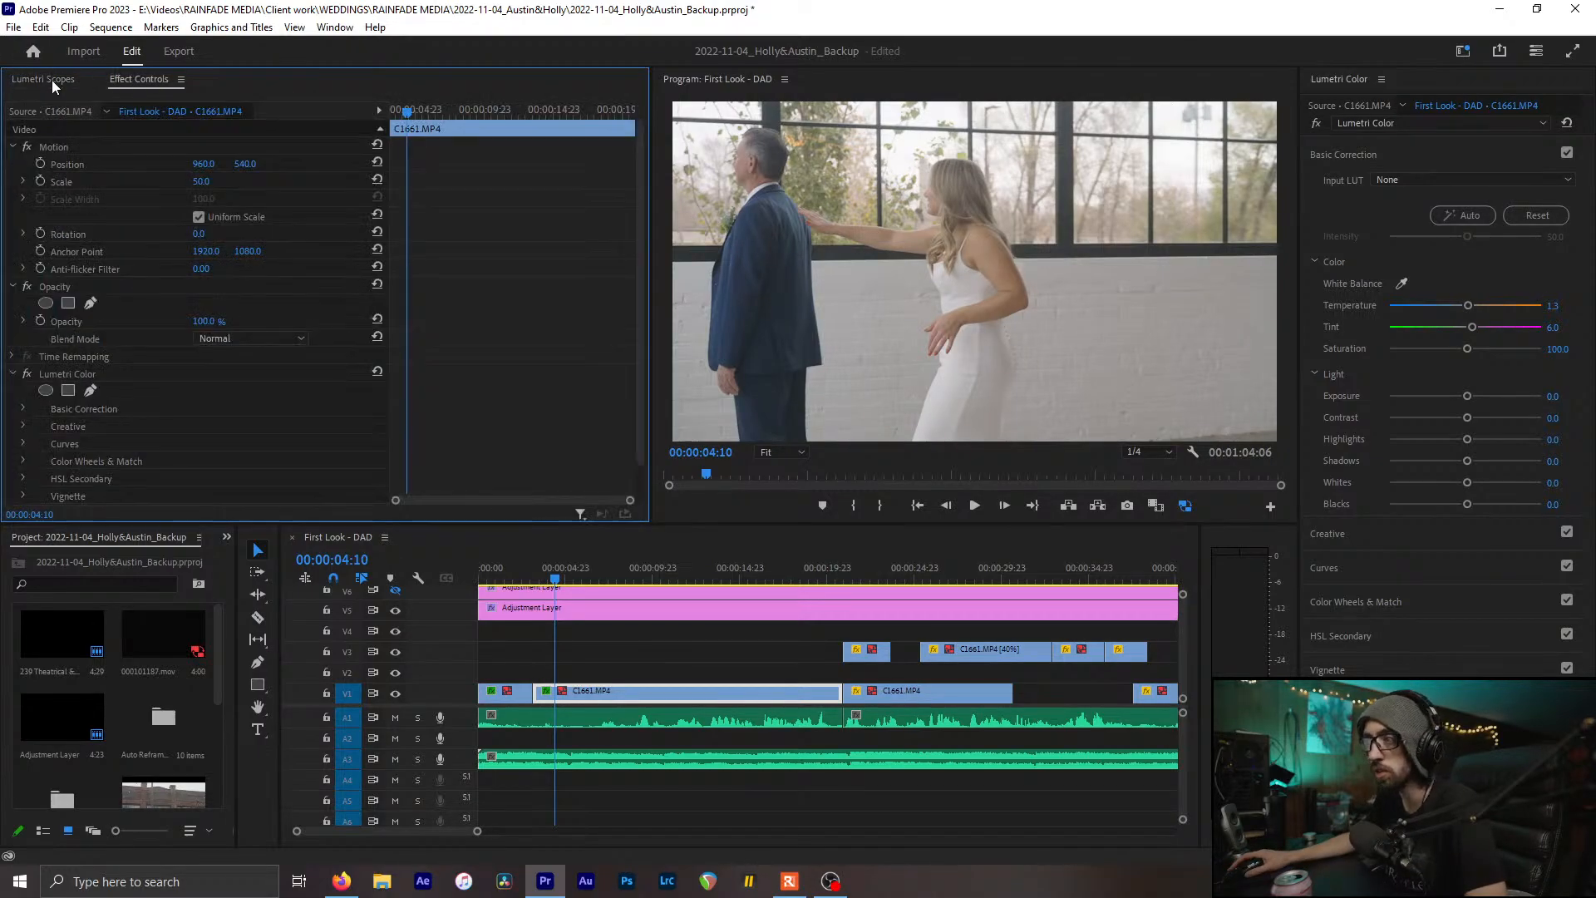
key(ctrl+z)
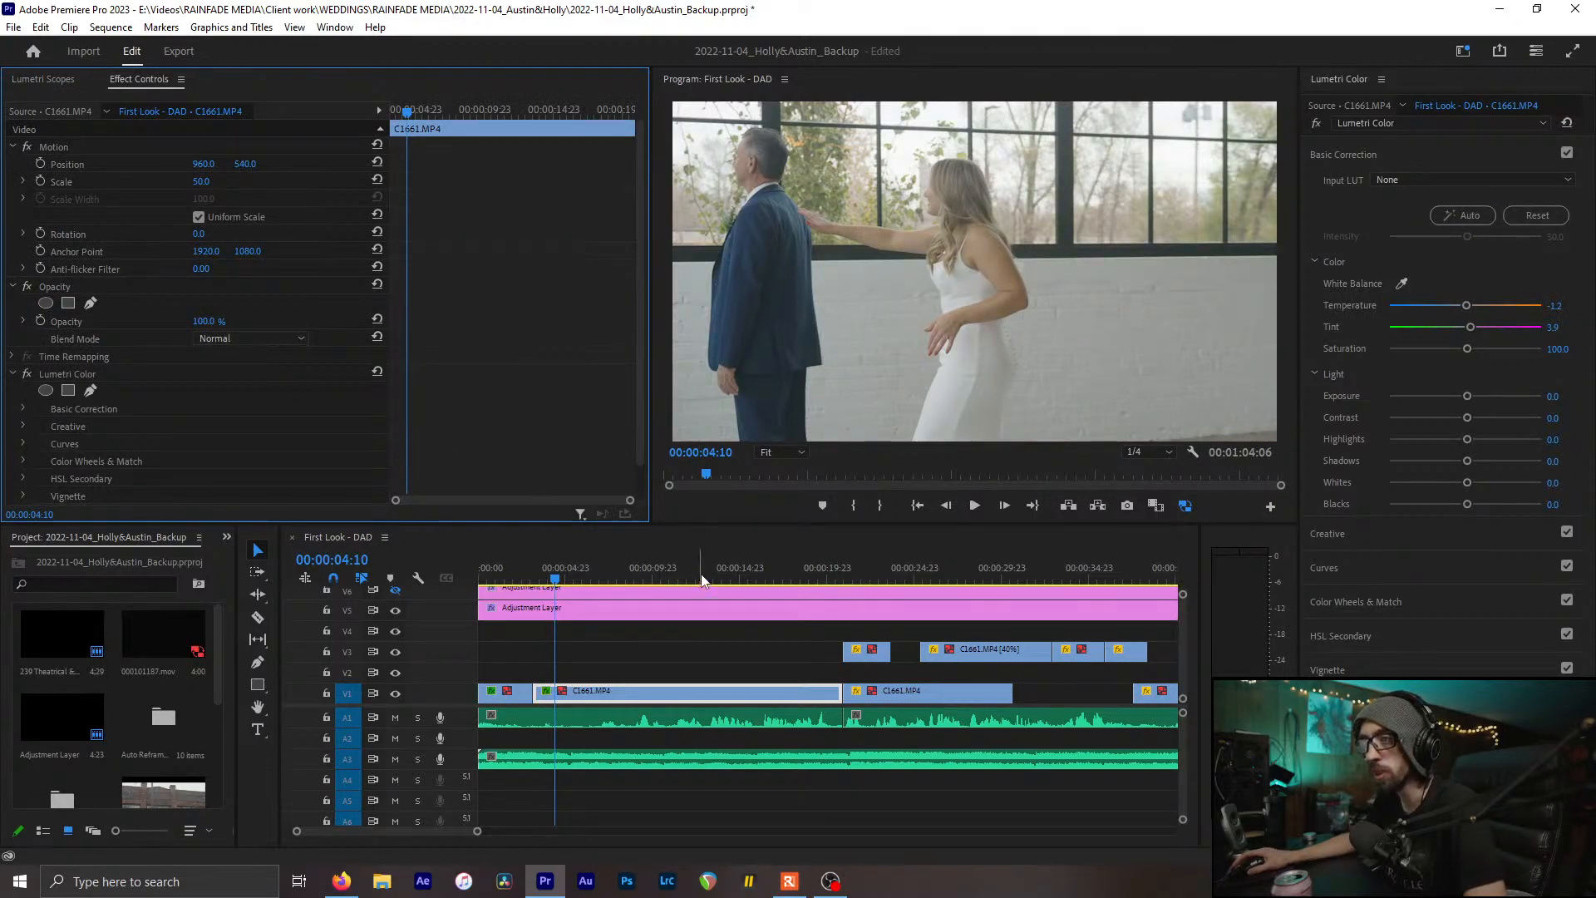
click(515, 578)
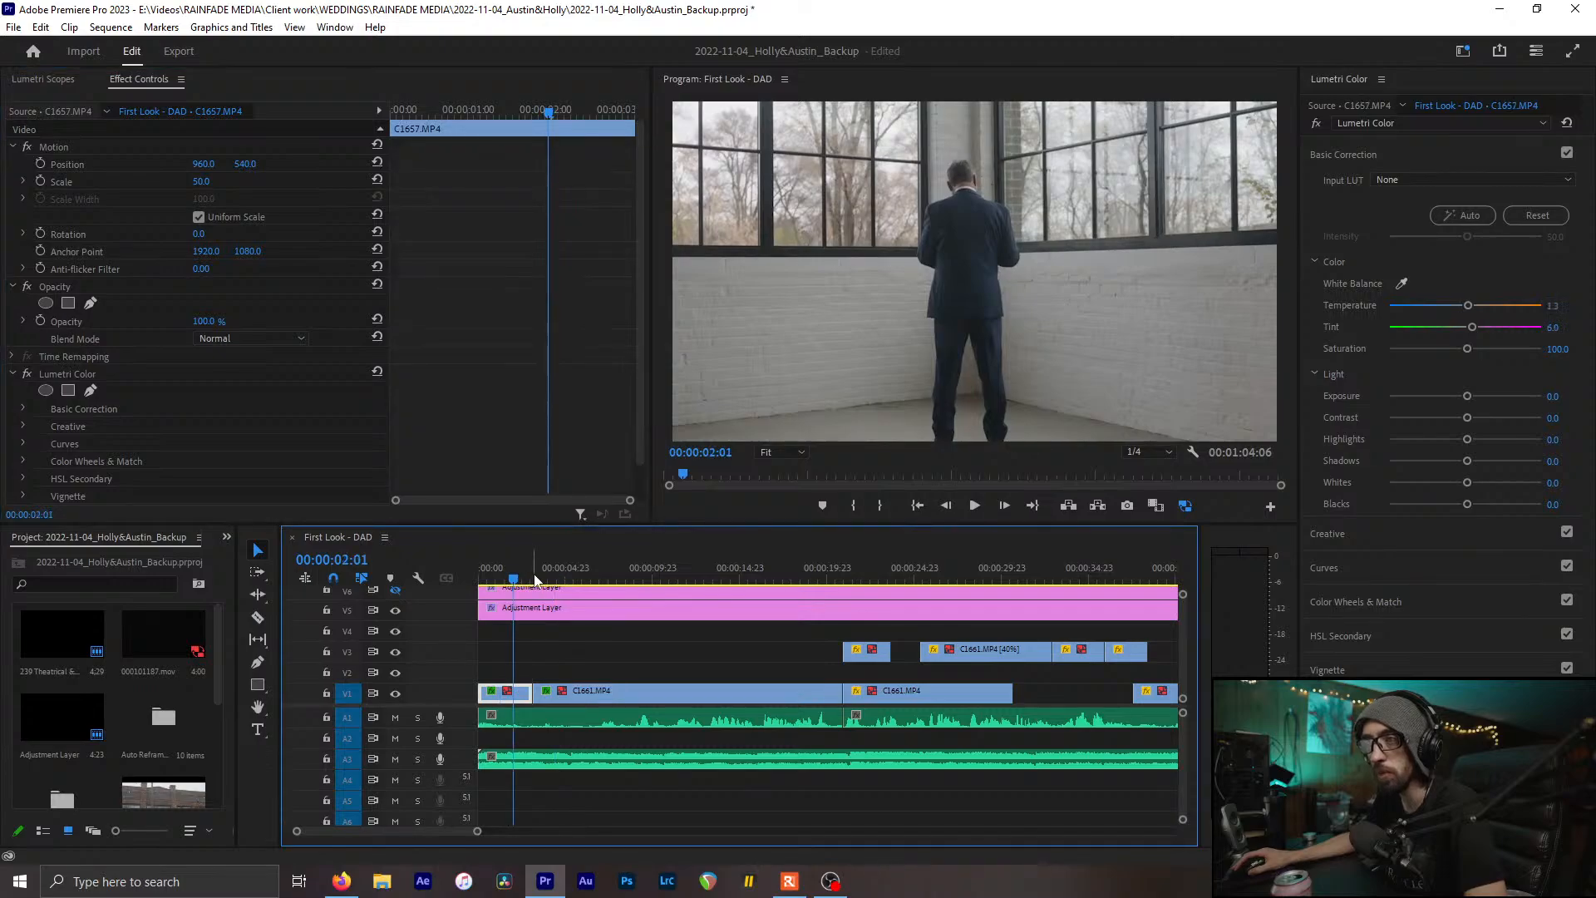
click(546, 578)
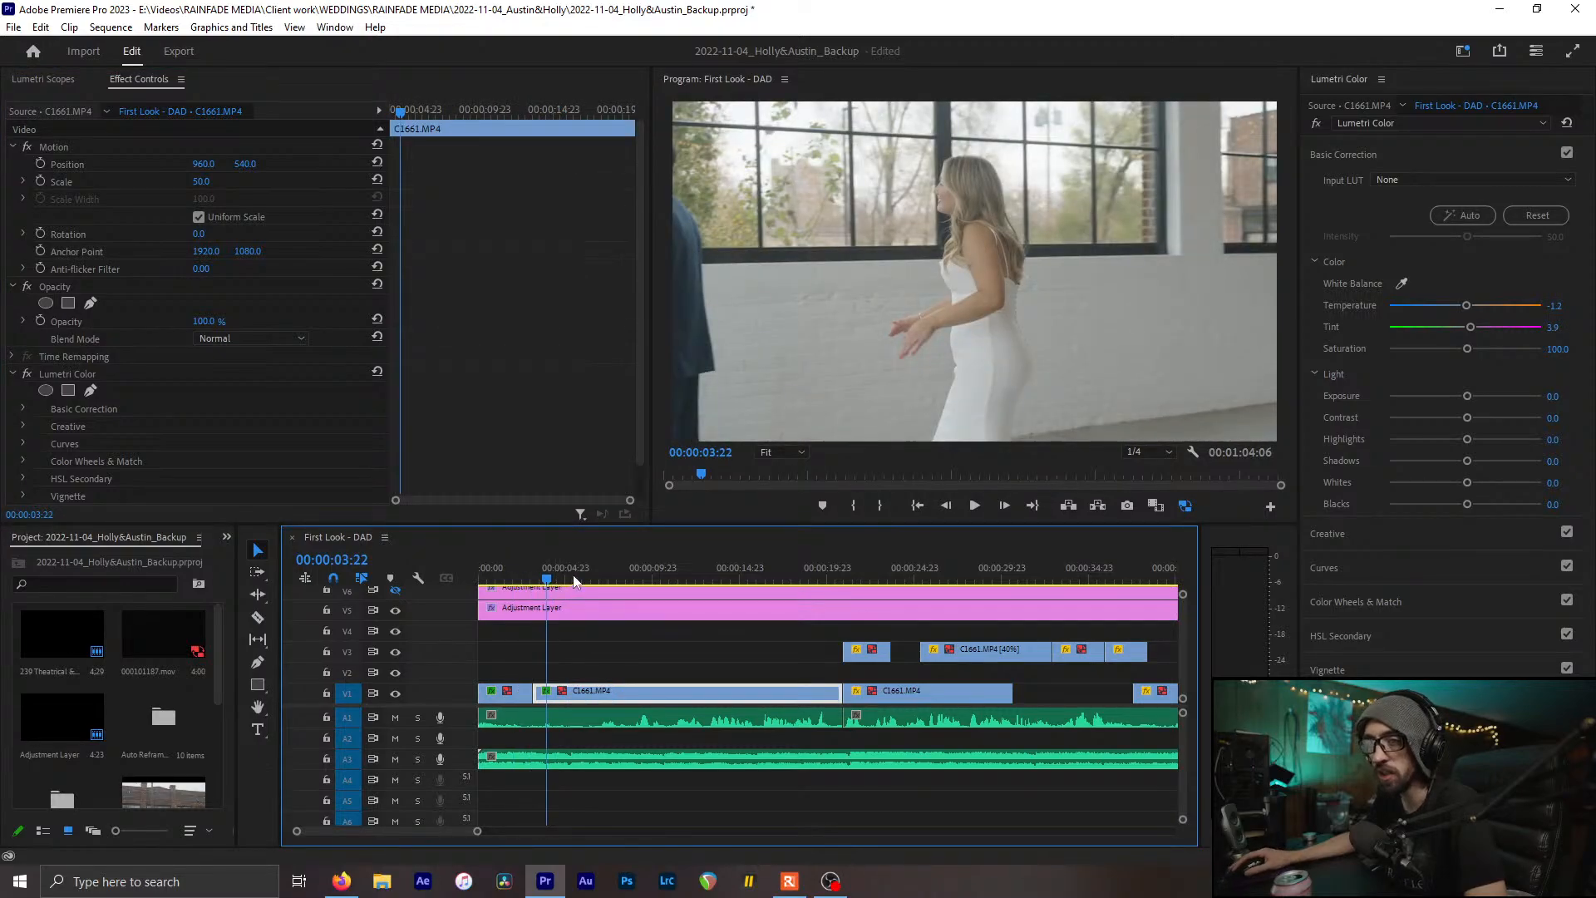
Eyedrop the wall behind the ceremony chairs in C1642.MP4 for Temperature -5.5, Tint 1.8, comparing via undo/redo
drag(574, 580, 675, 587)
click(56, 80)
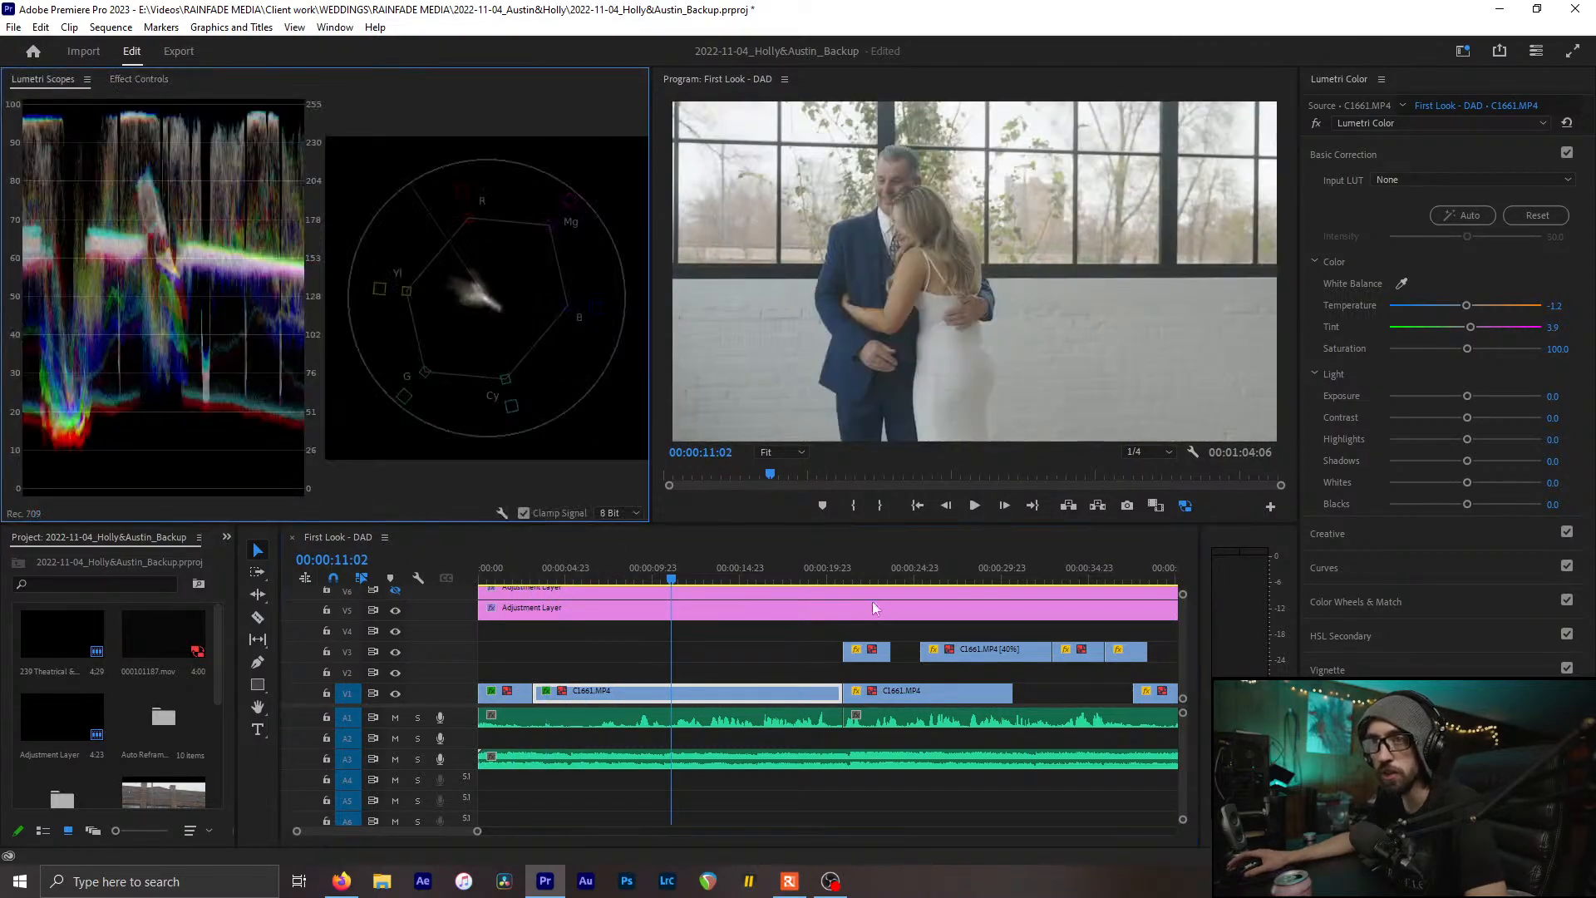
click(857, 565)
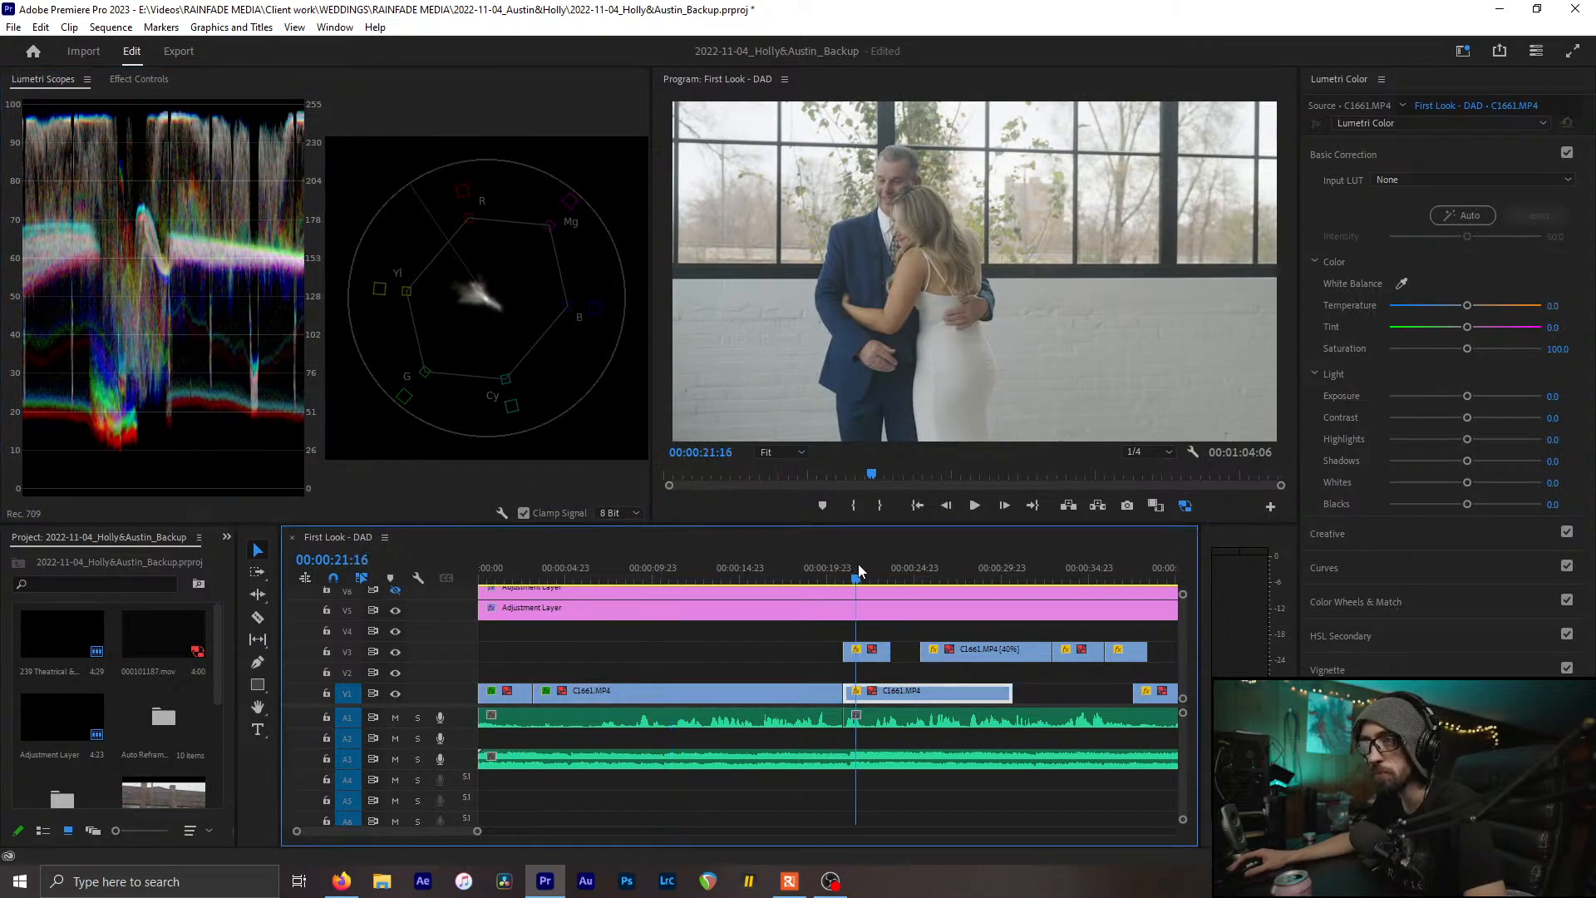
click(1401, 283)
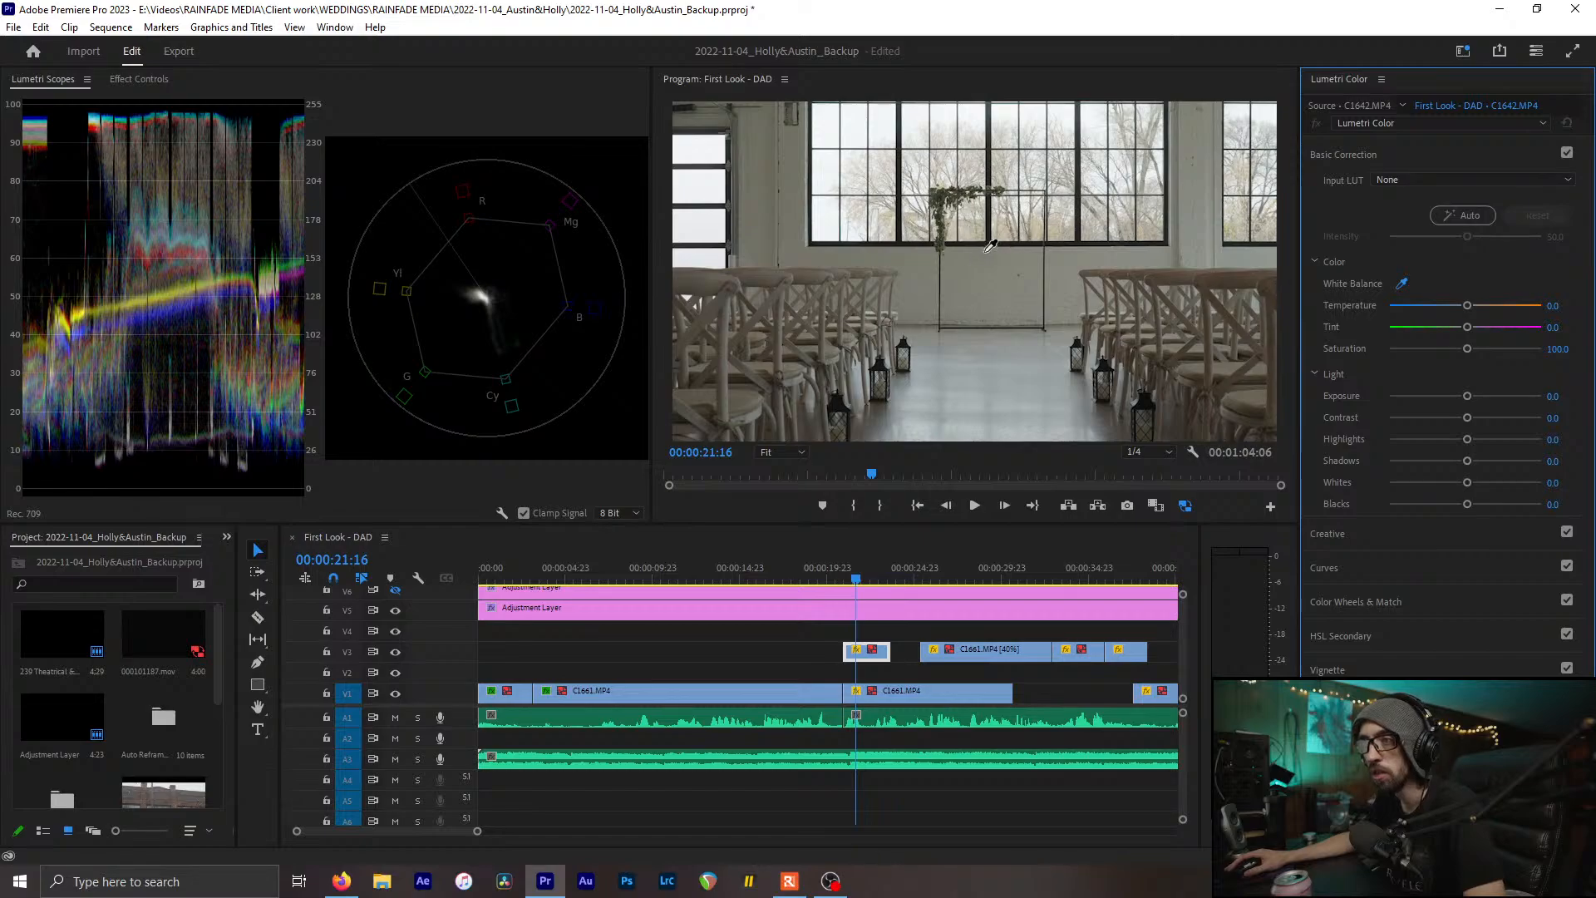
click(985, 255)
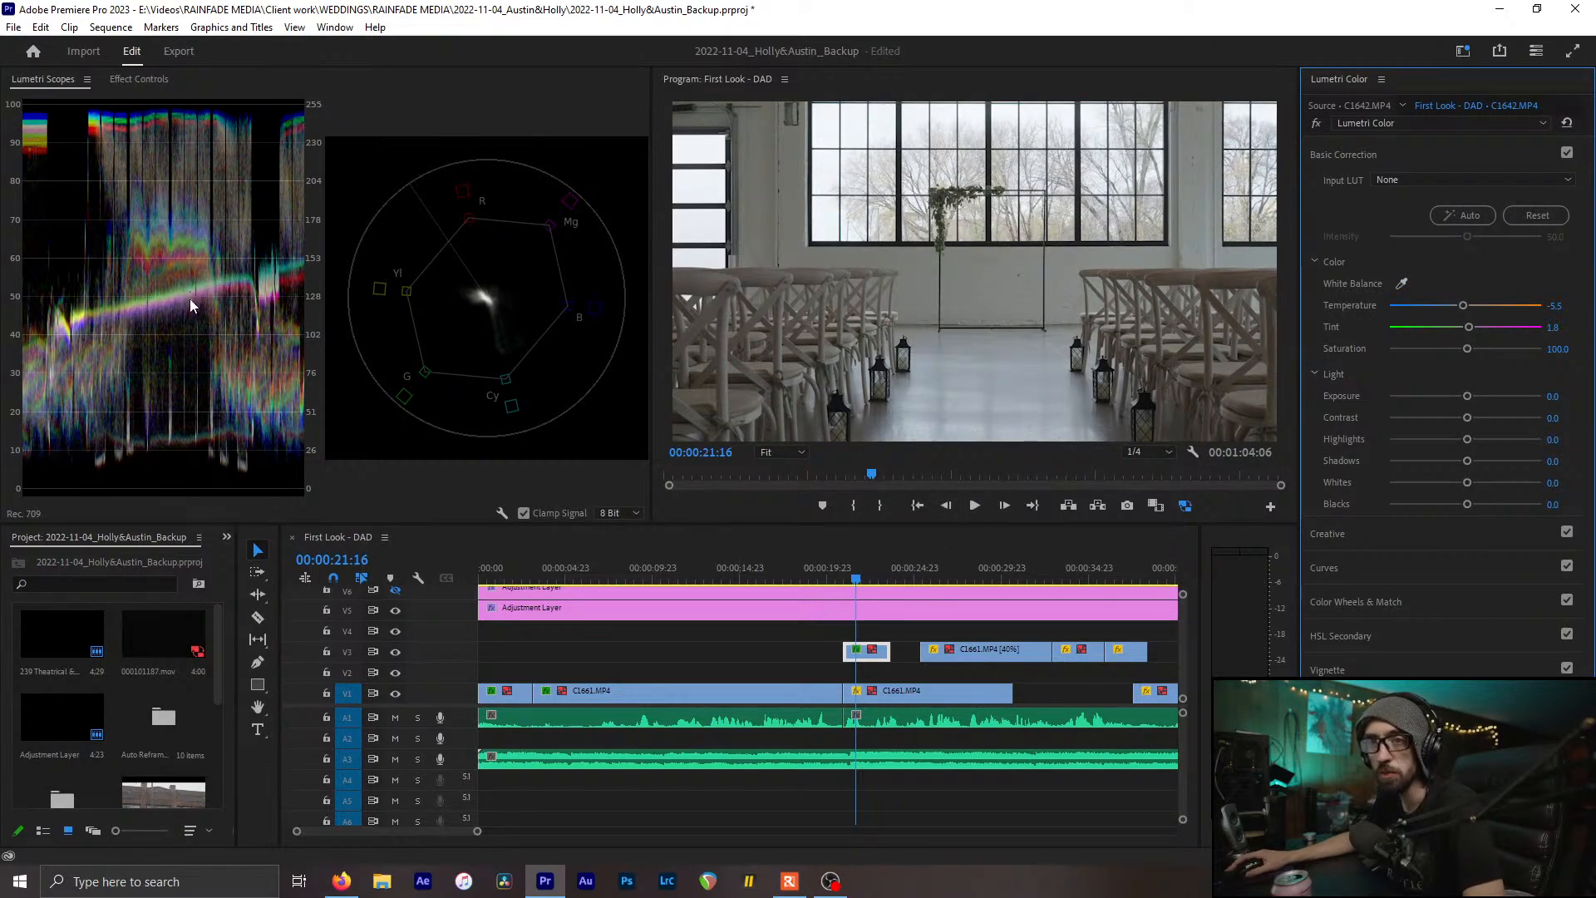
key(ctrl+z)
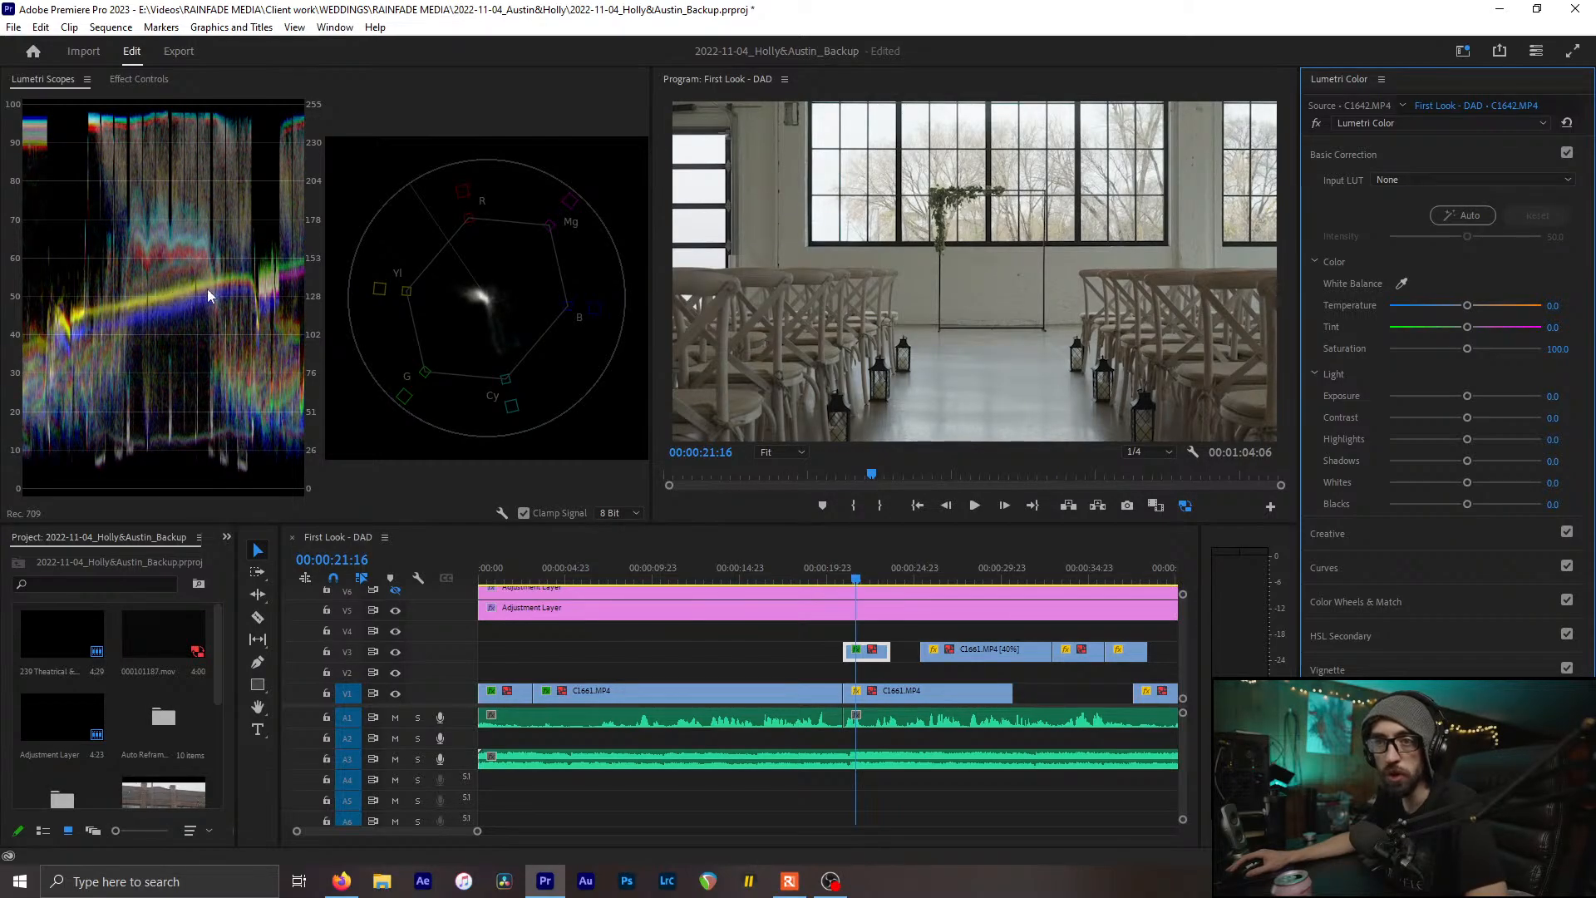
key(ctrl+shift+z)
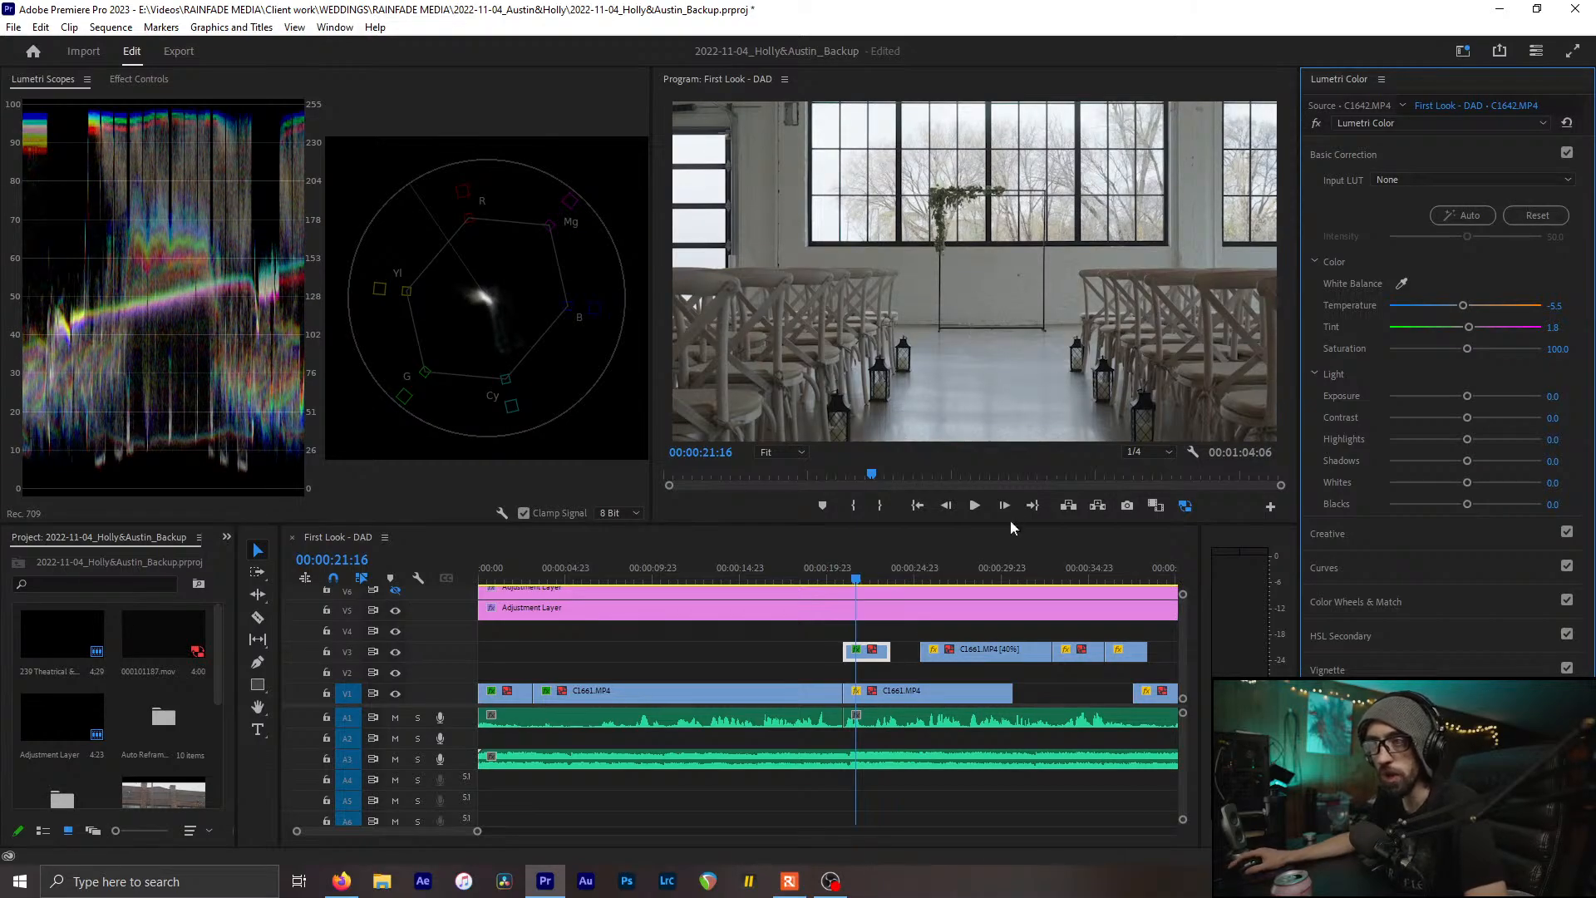
Inspect the effect settings of the three C1661.MP4 clips on V1
drag(875, 580, 901, 582)
click(732, 690)
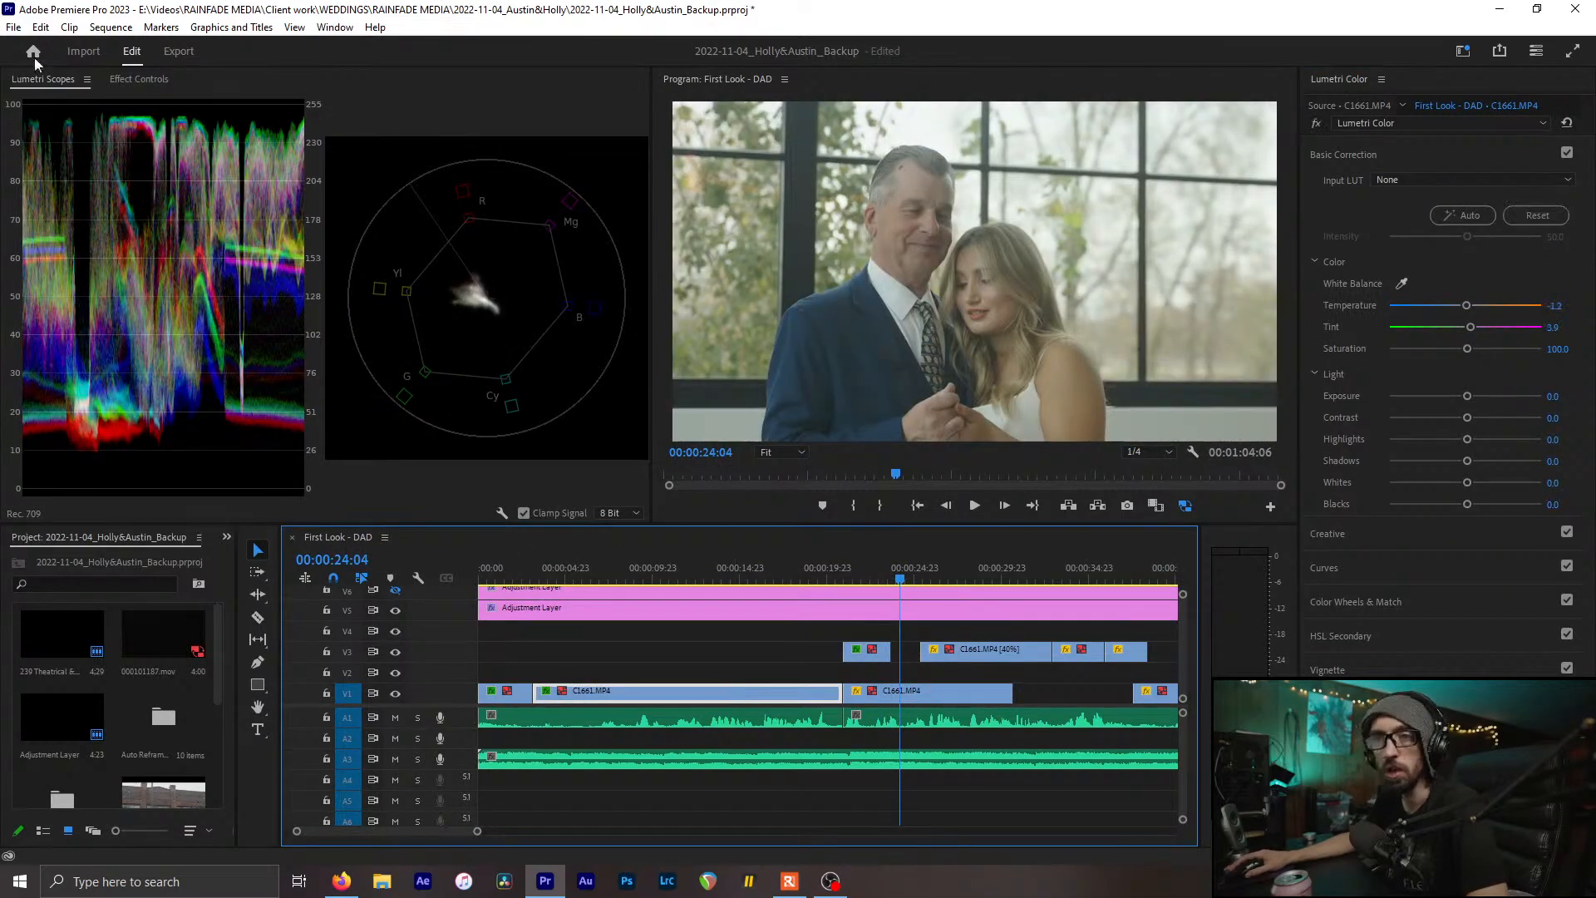
click(139, 79)
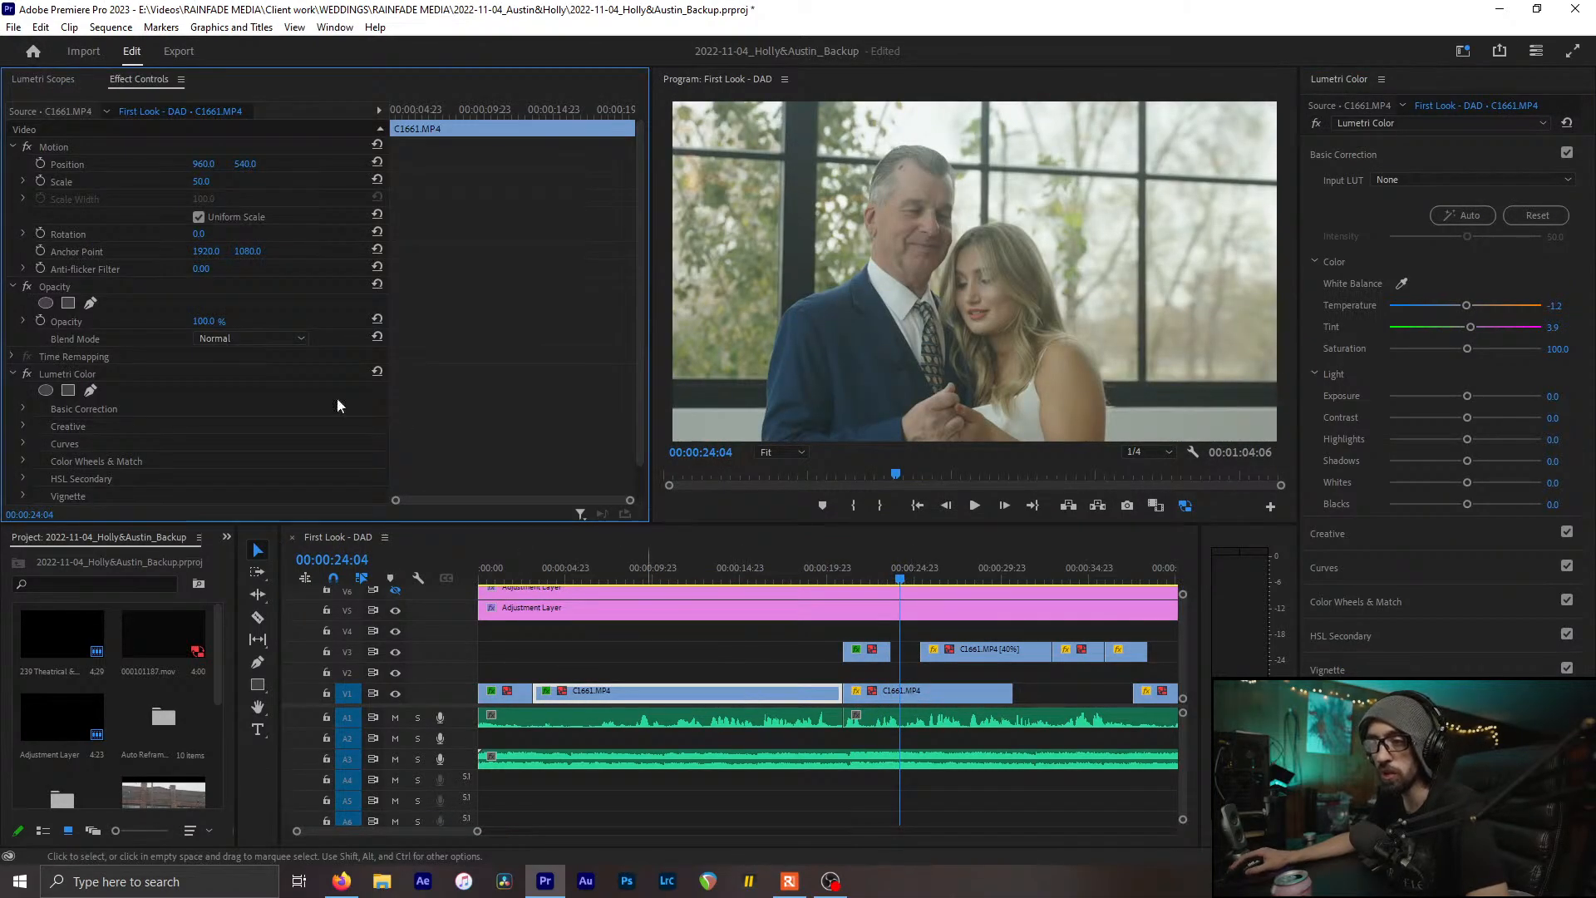
click(939, 695)
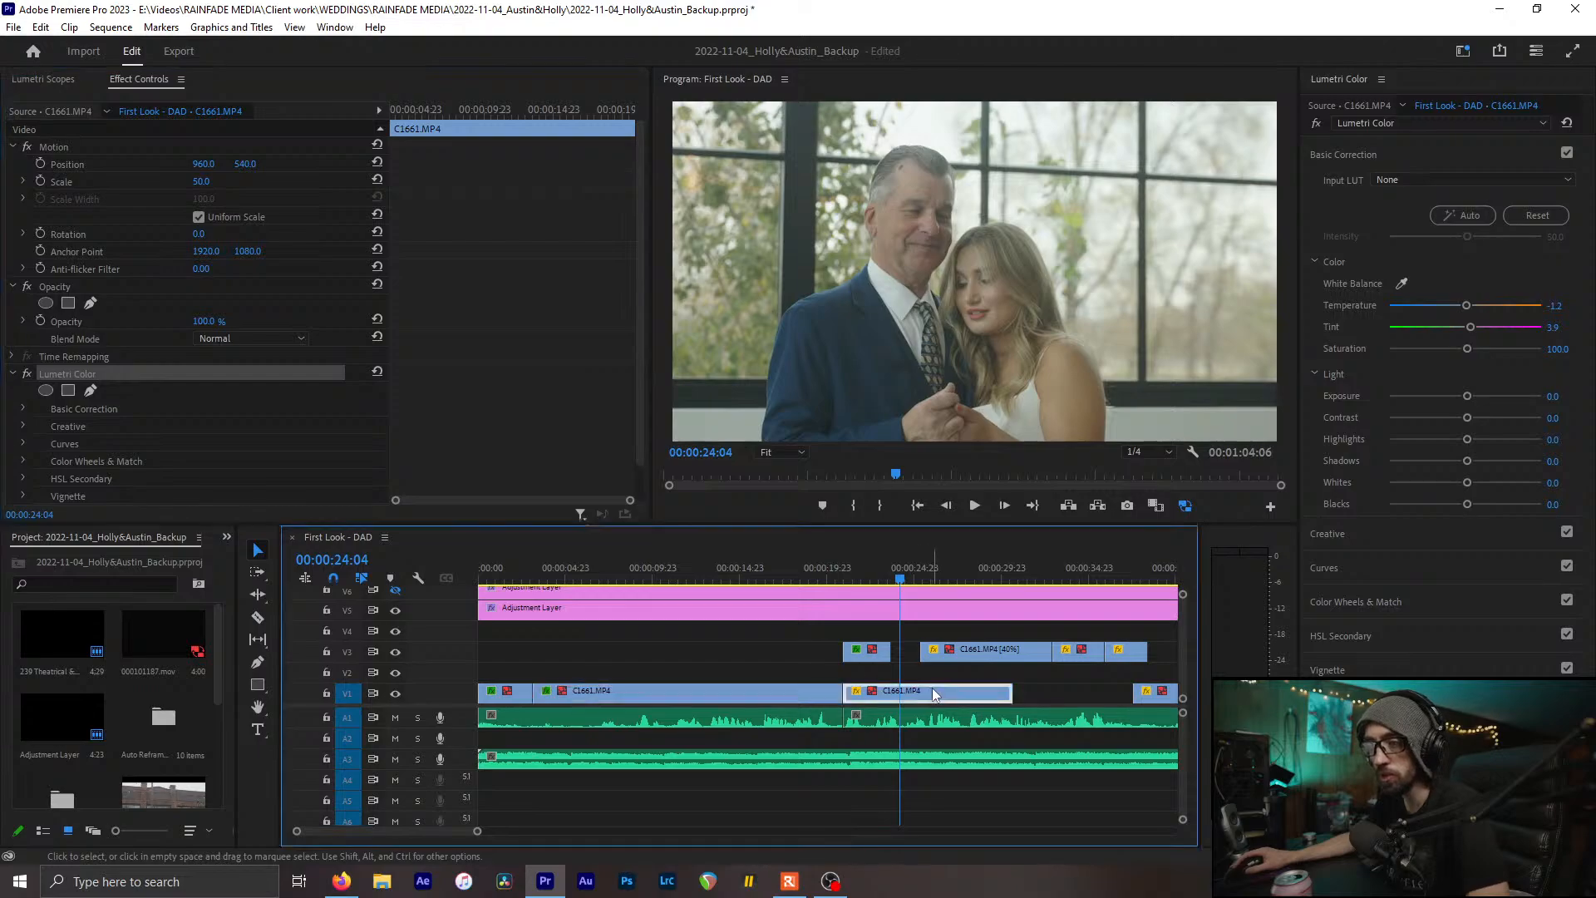
scroll(947, 695, down, 3)
click(1045, 697)
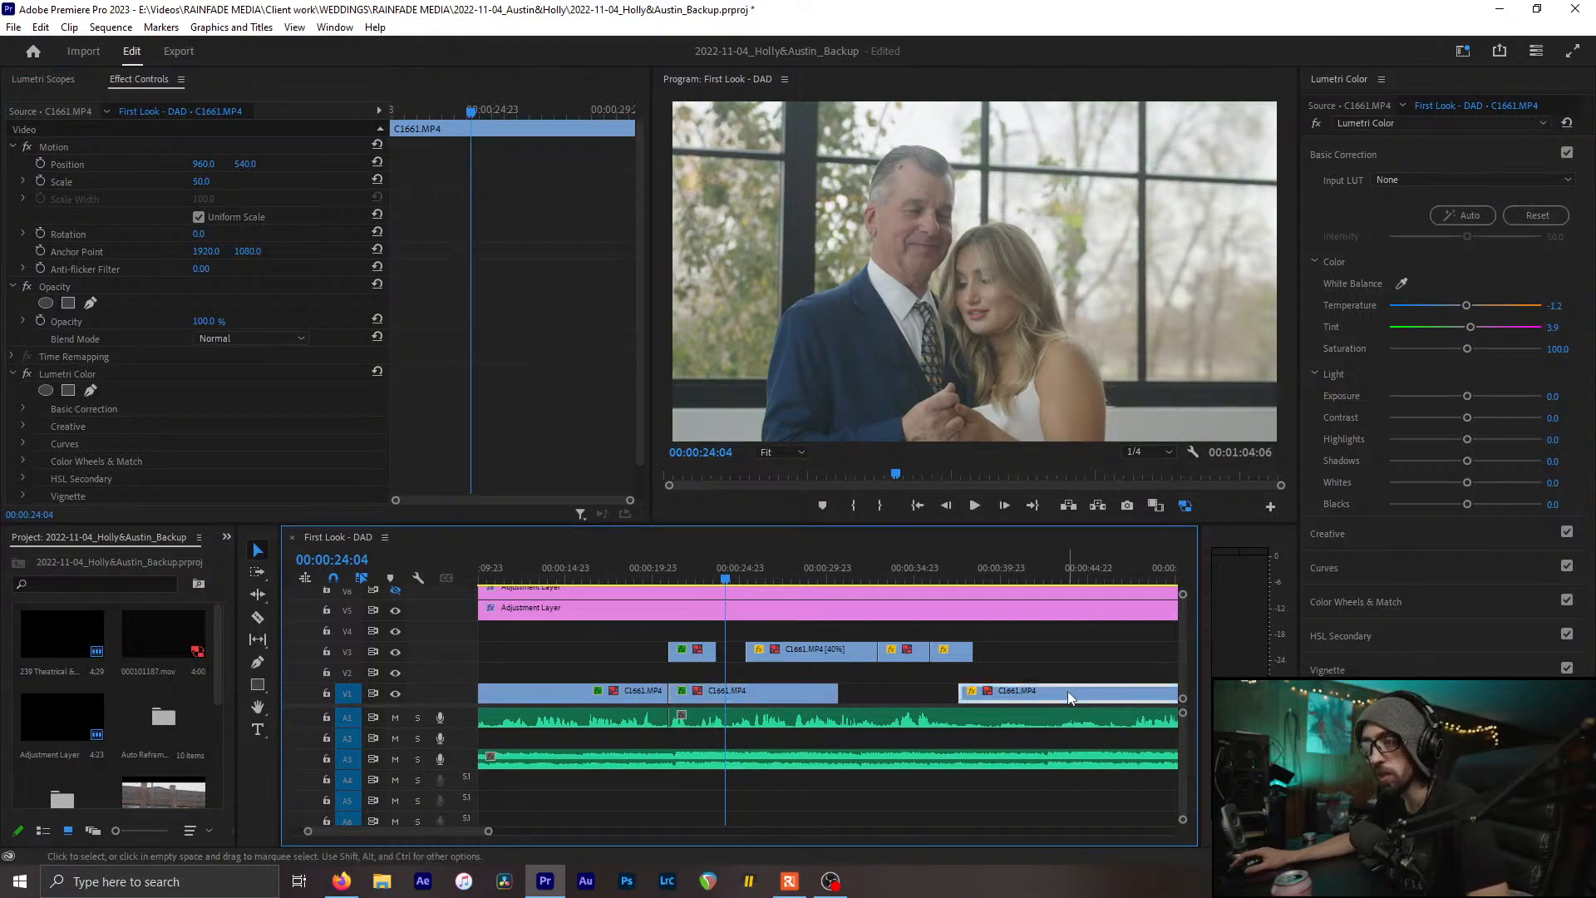
scroll(930, 642, down, 4)
scroll(929, 643, down, 2)
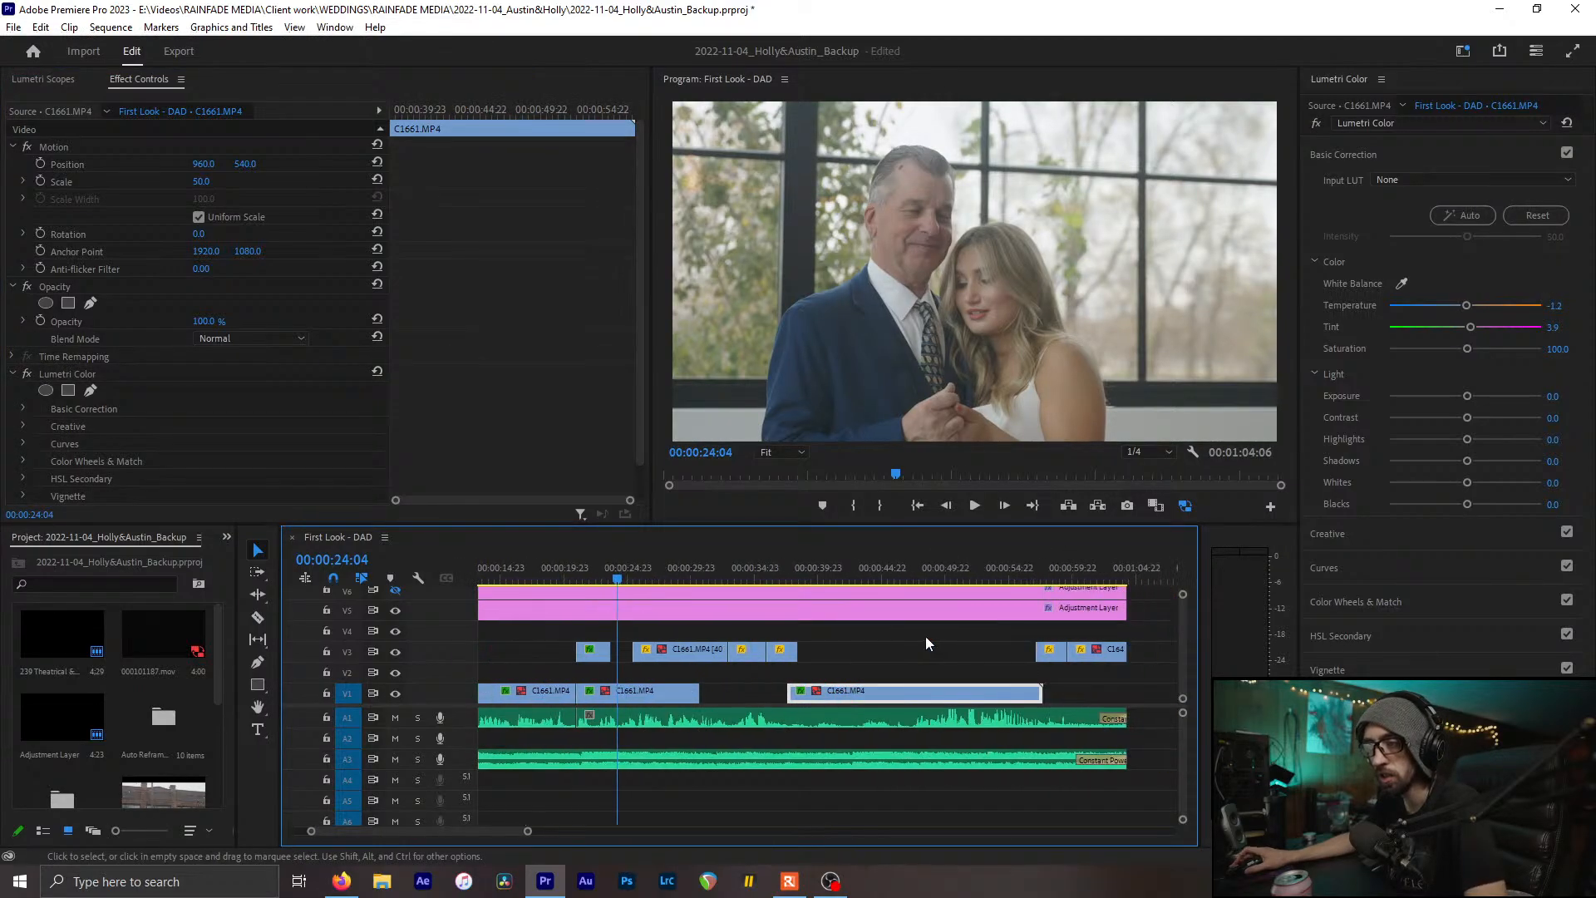
scroll(925, 640, up, 3)
scroll(916, 638, up, 5)
Paste the tie shot's white-balance correction onto the C1661.MP4 [40%] clip on V3
drag(703, 579, 775, 576)
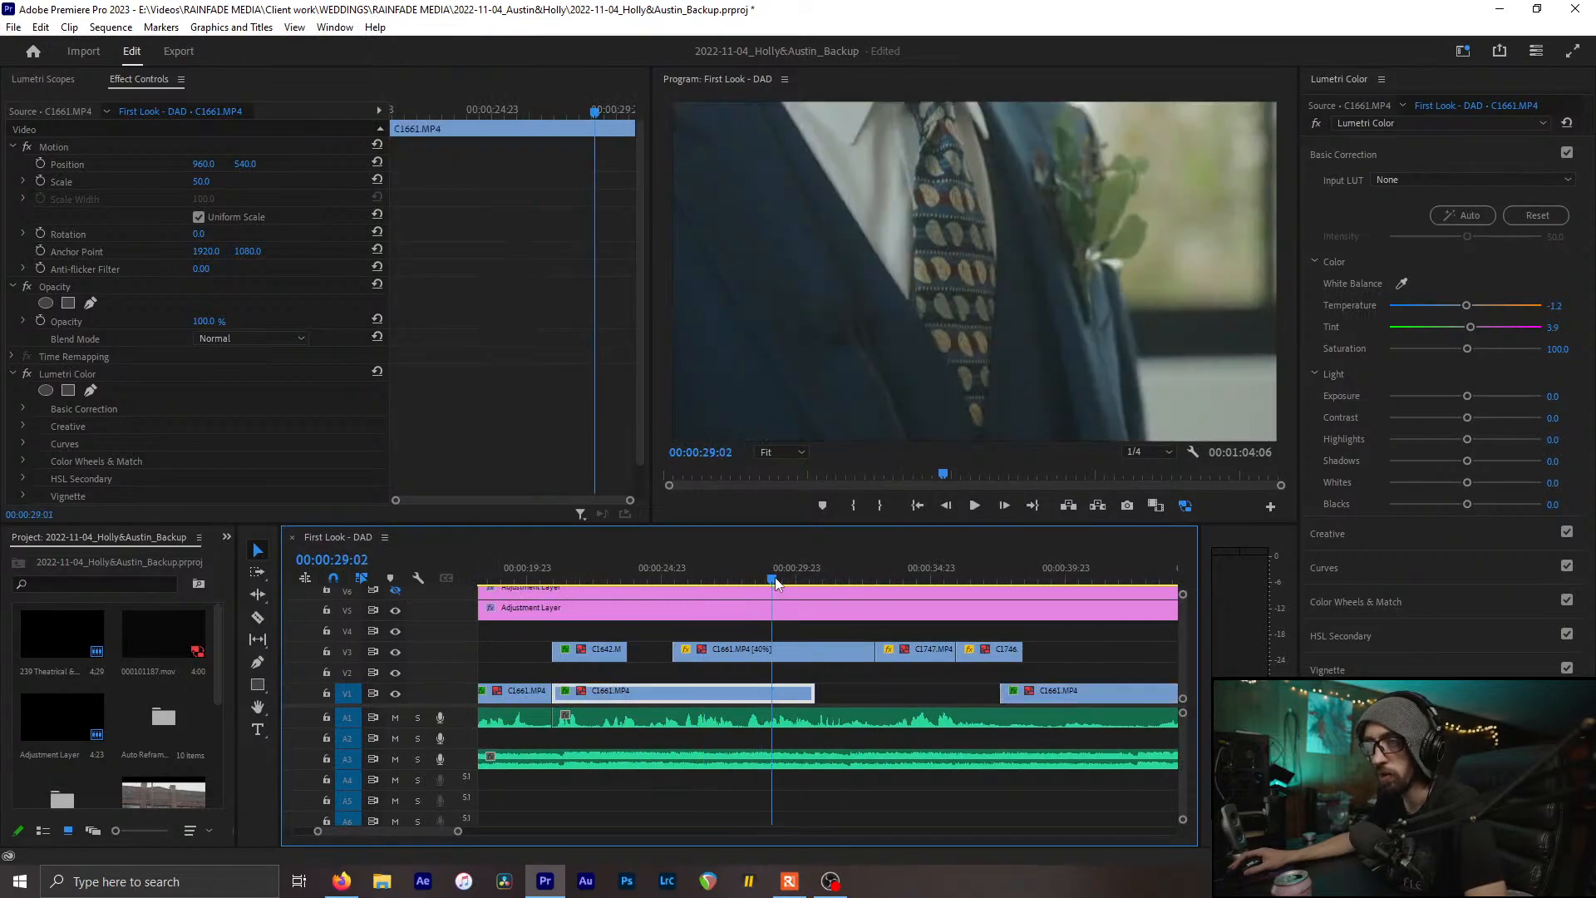
click(784, 647)
key(ctrl+v)
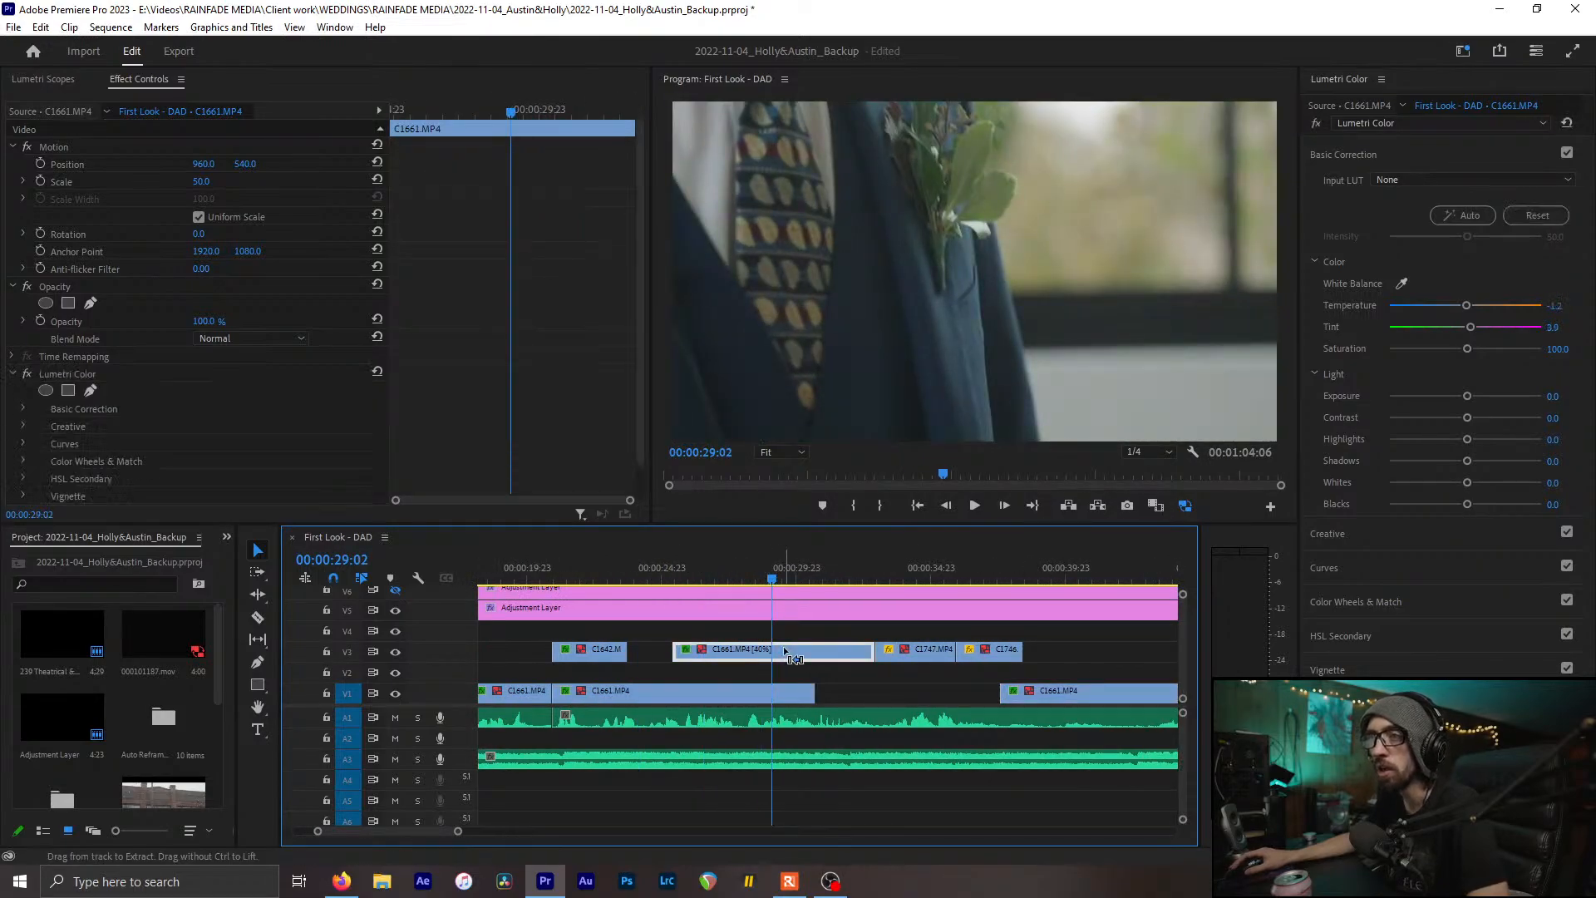
click(720, 686)
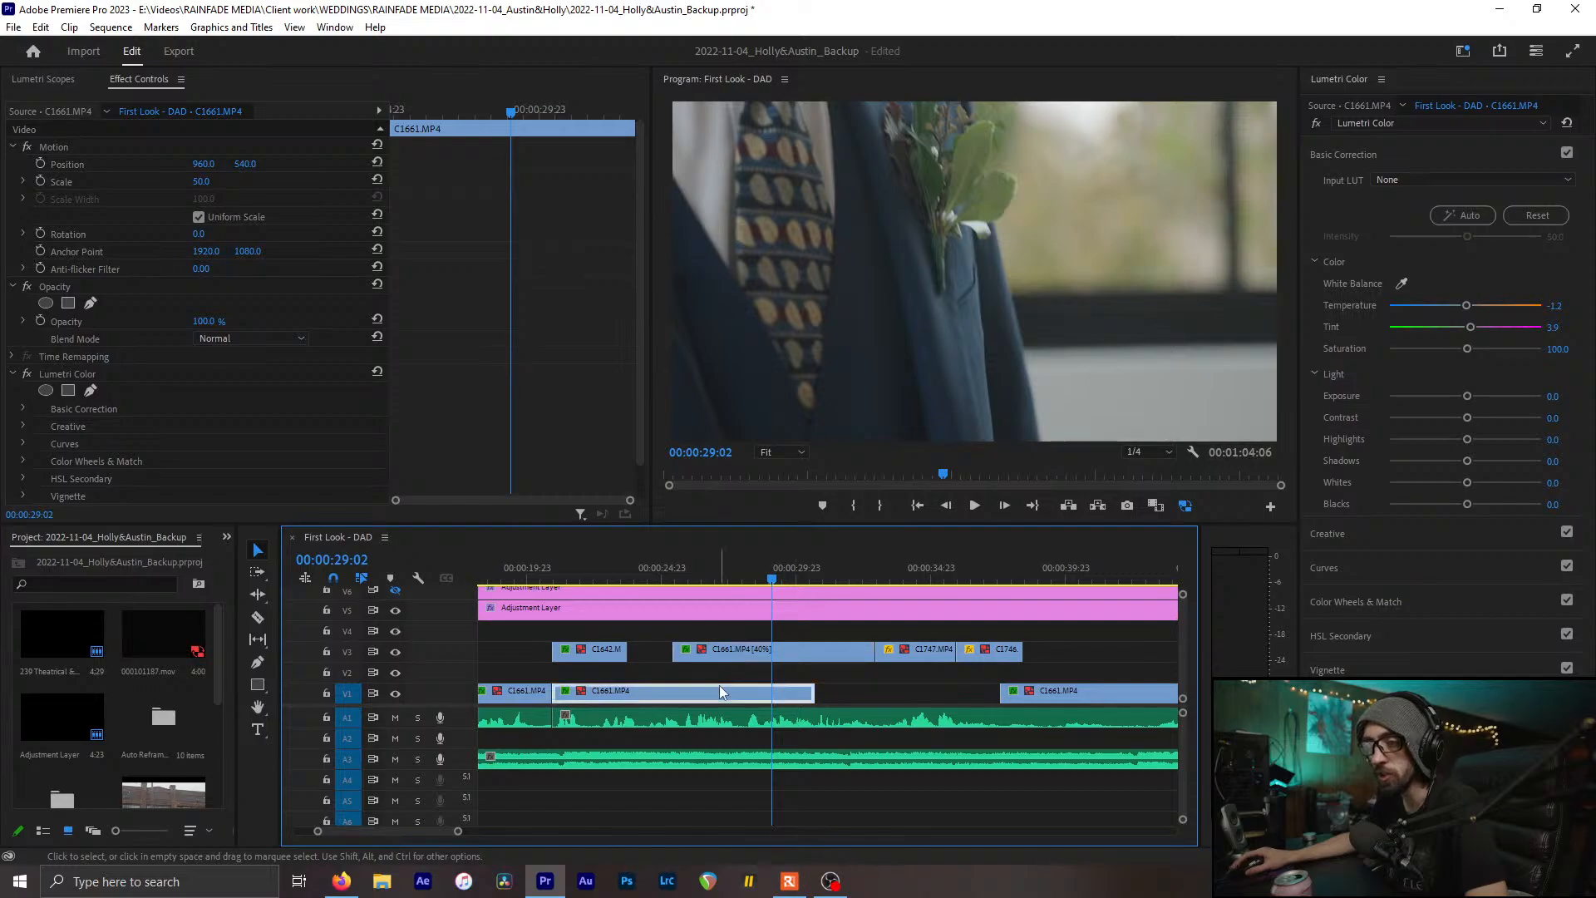
Neutralise the C1746 lantern clip from the pale wall: Temperature -5.8, Tint 2.3
click(889, 575)
drag(894, 575, 898, 576)
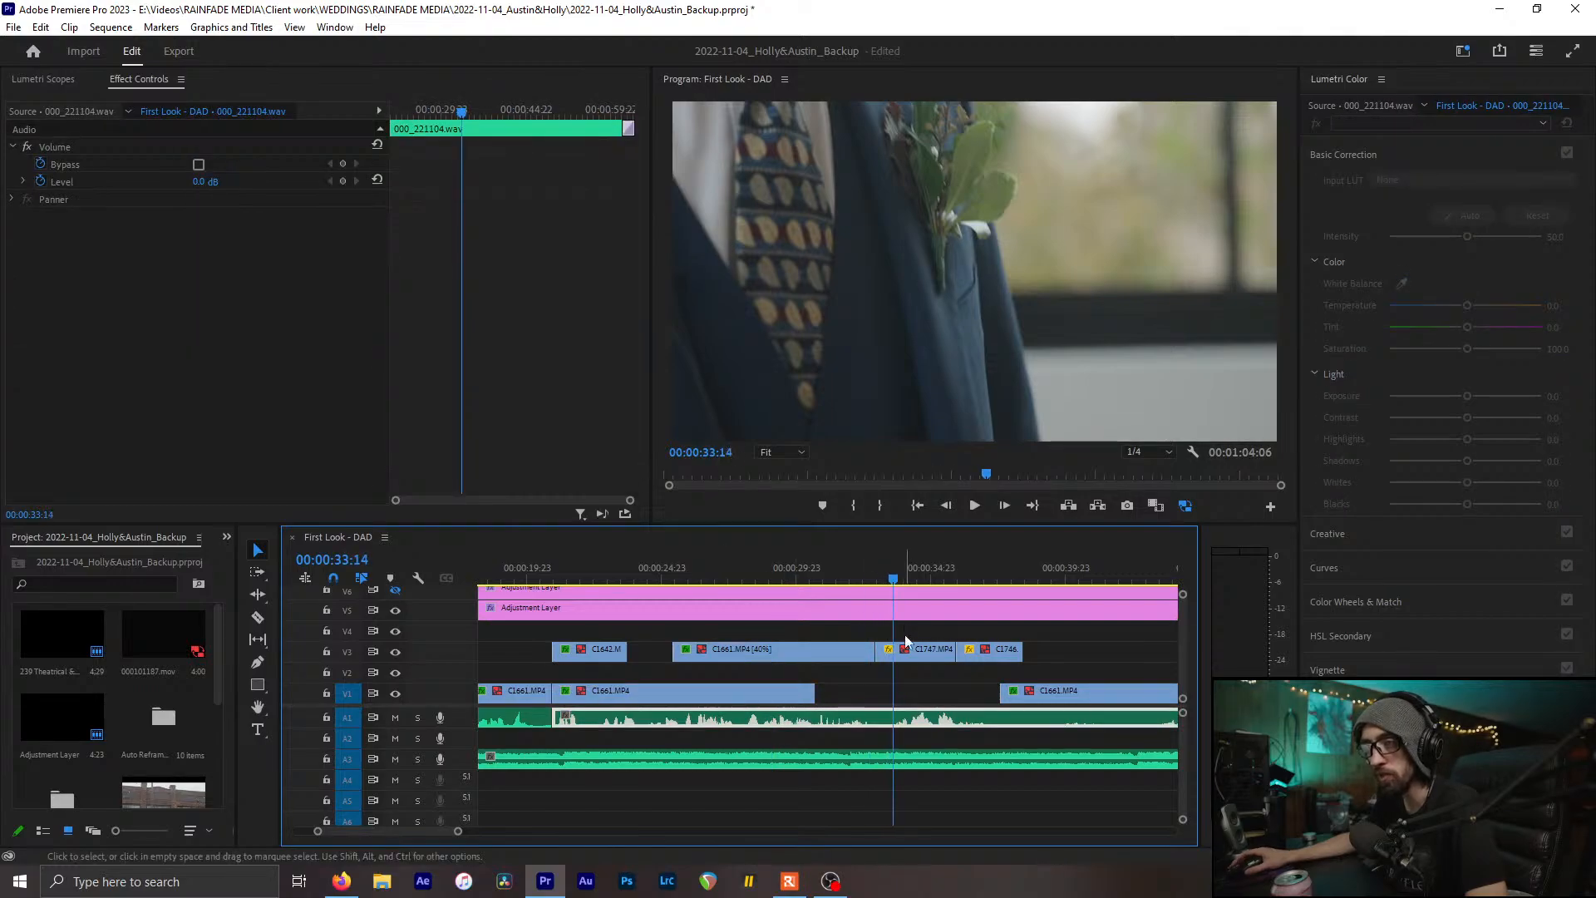
click(904, 651)
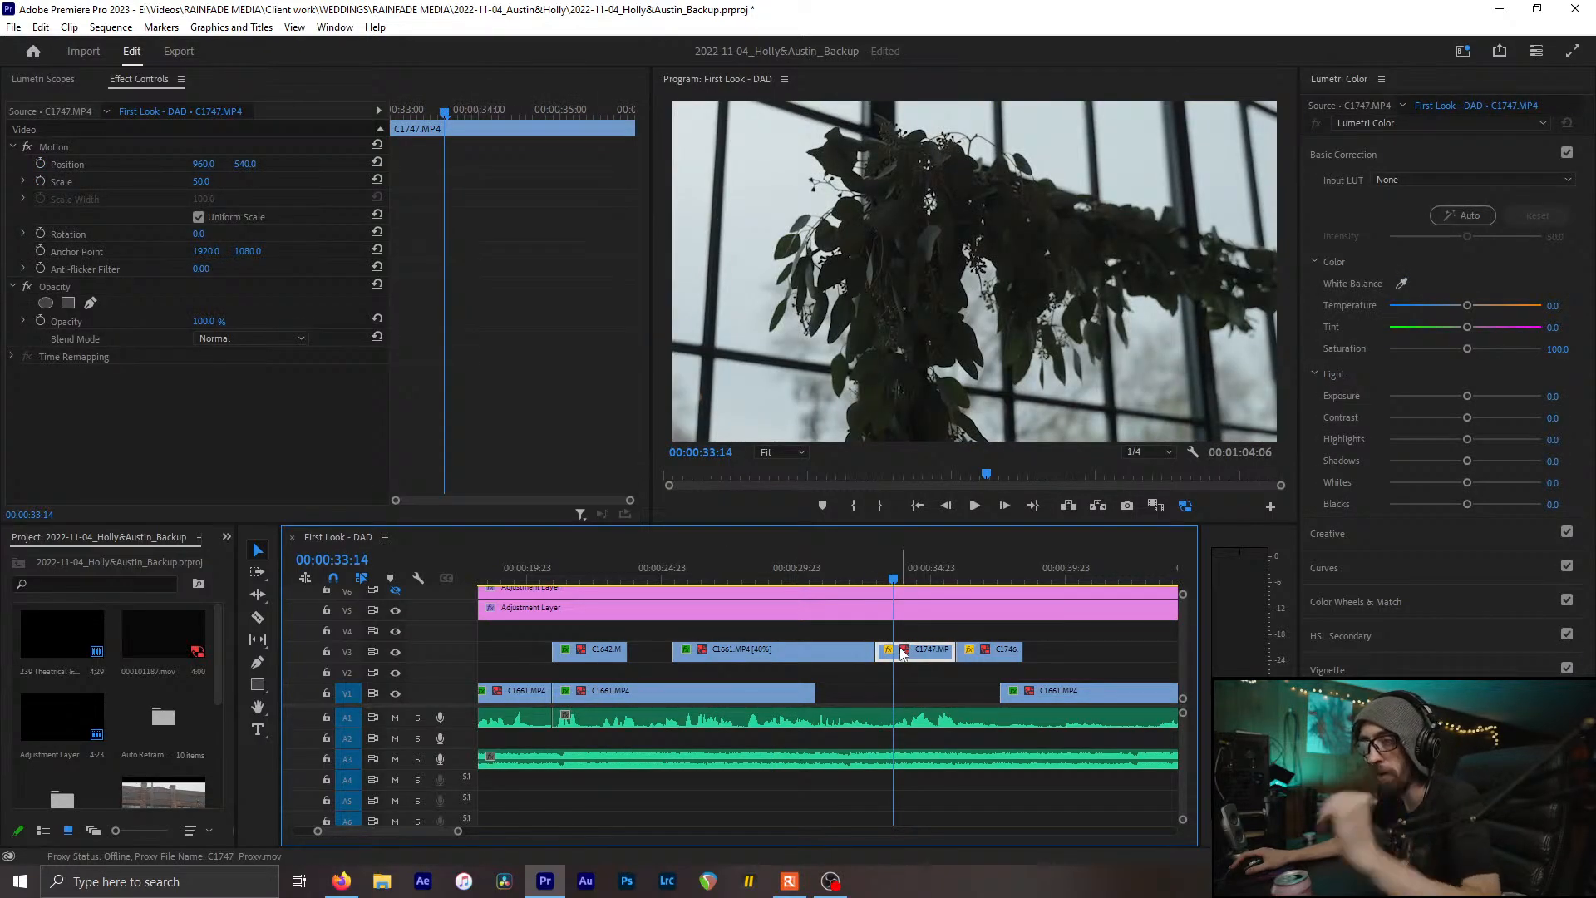
click(977, 572)
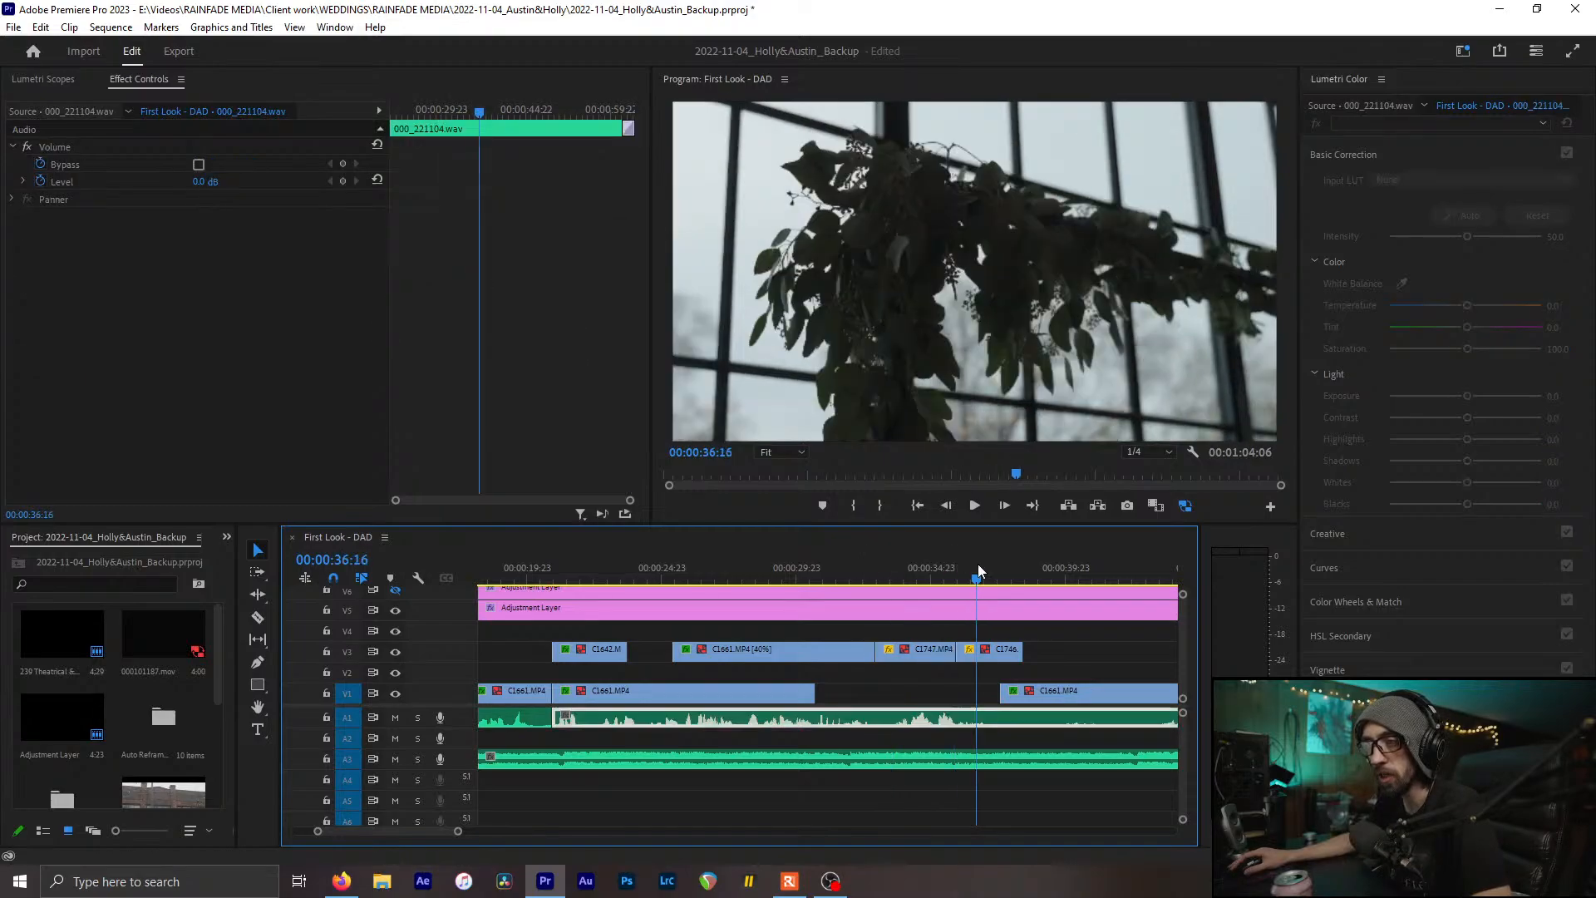
click(978, 651)
scroll(977, 660, down, 2)
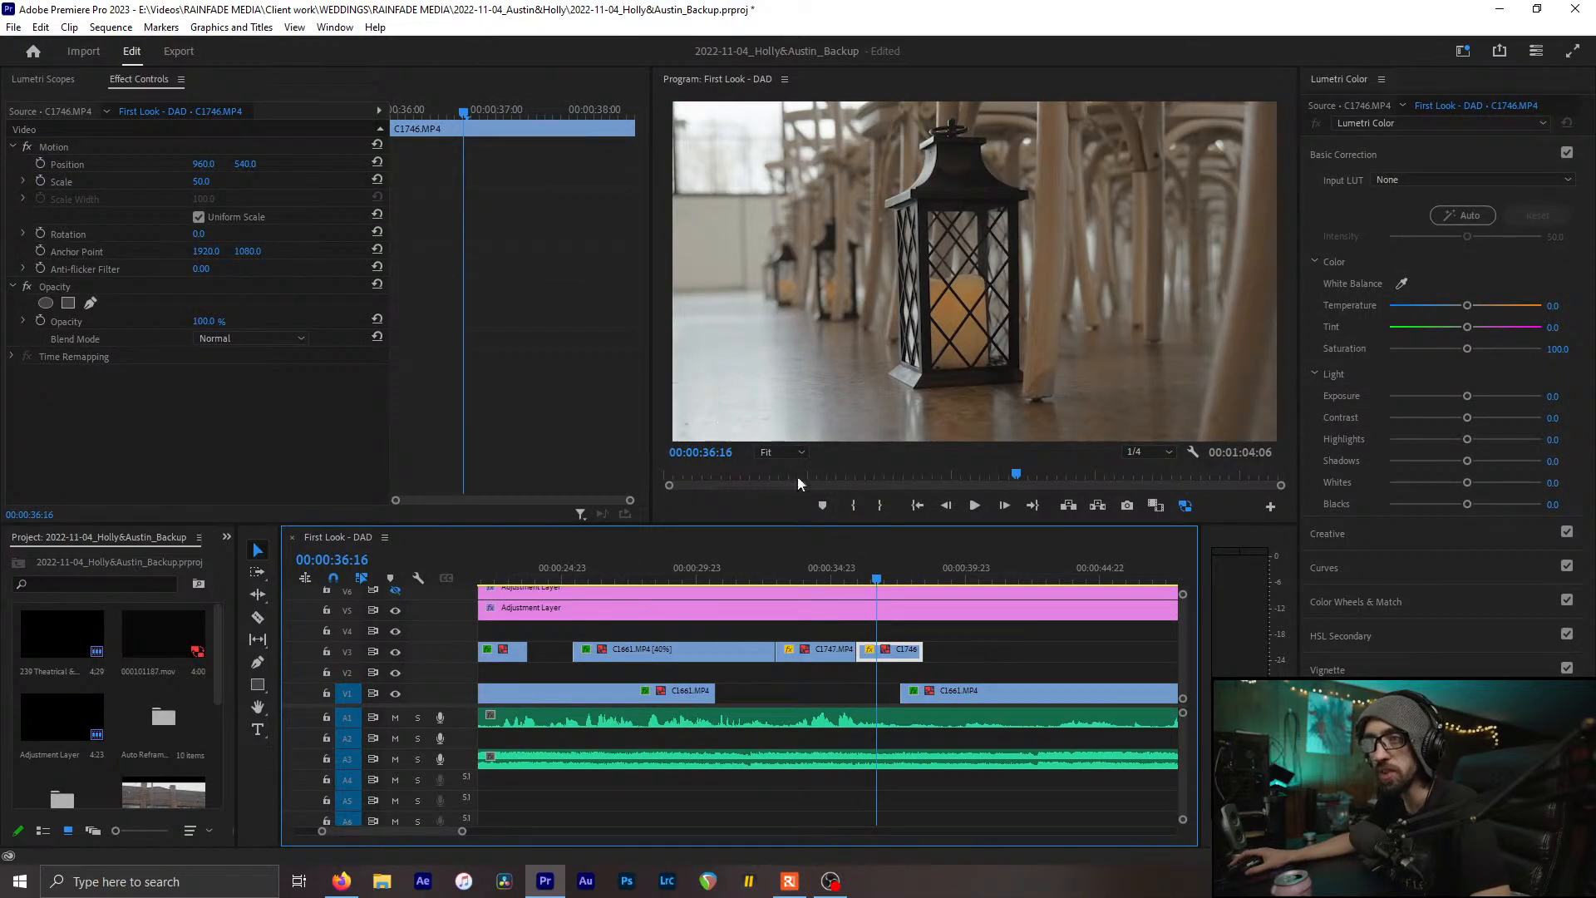
click(1401, 282)
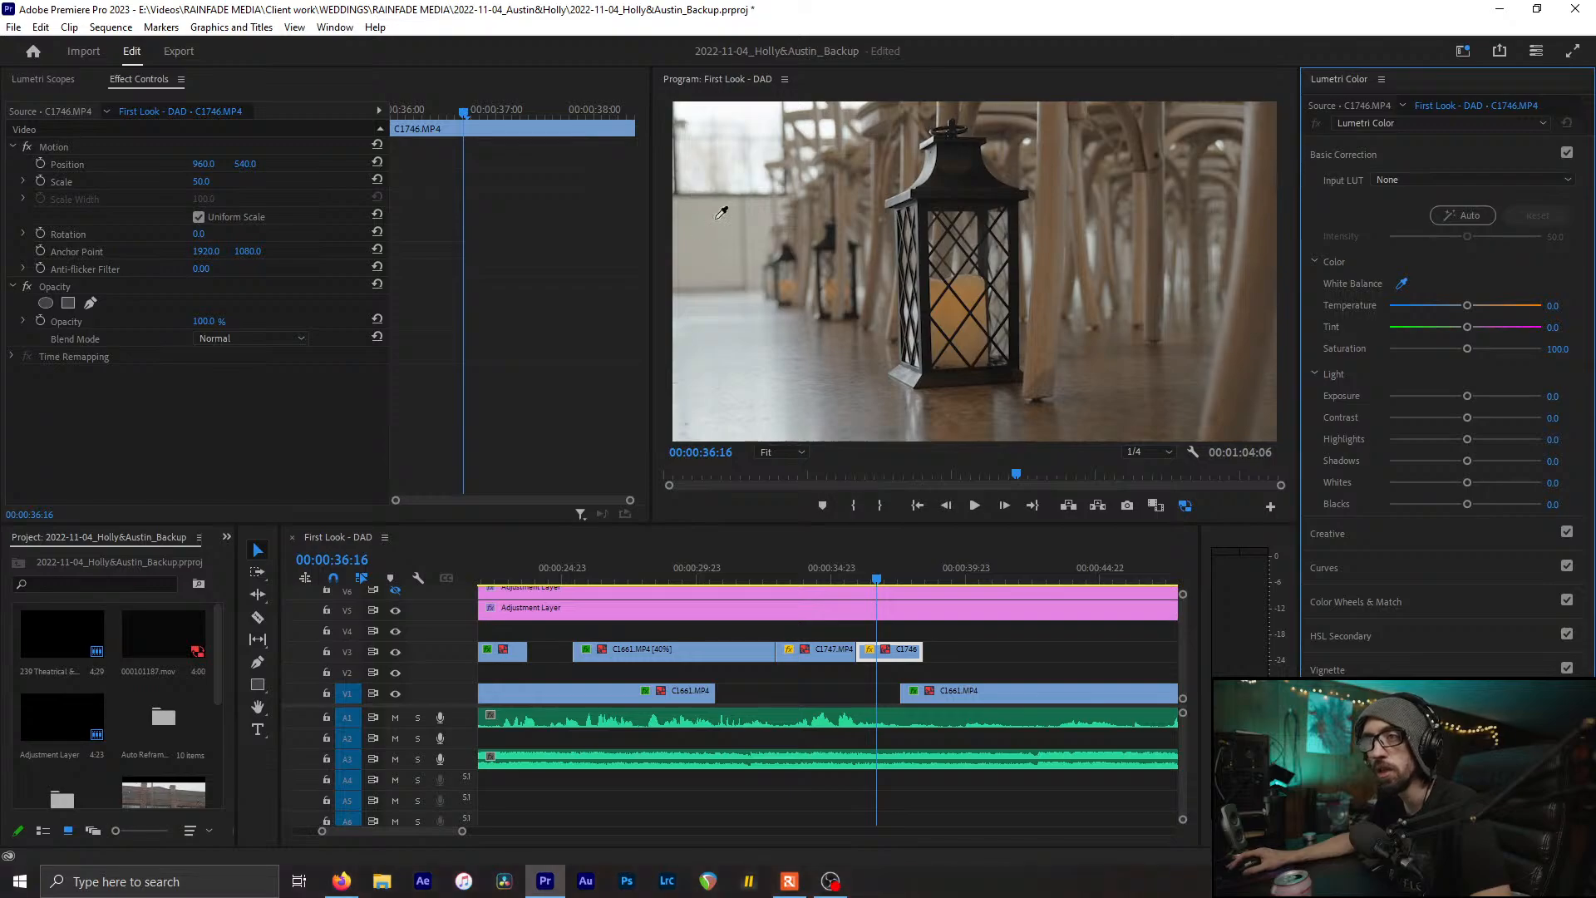
click(725, 202)
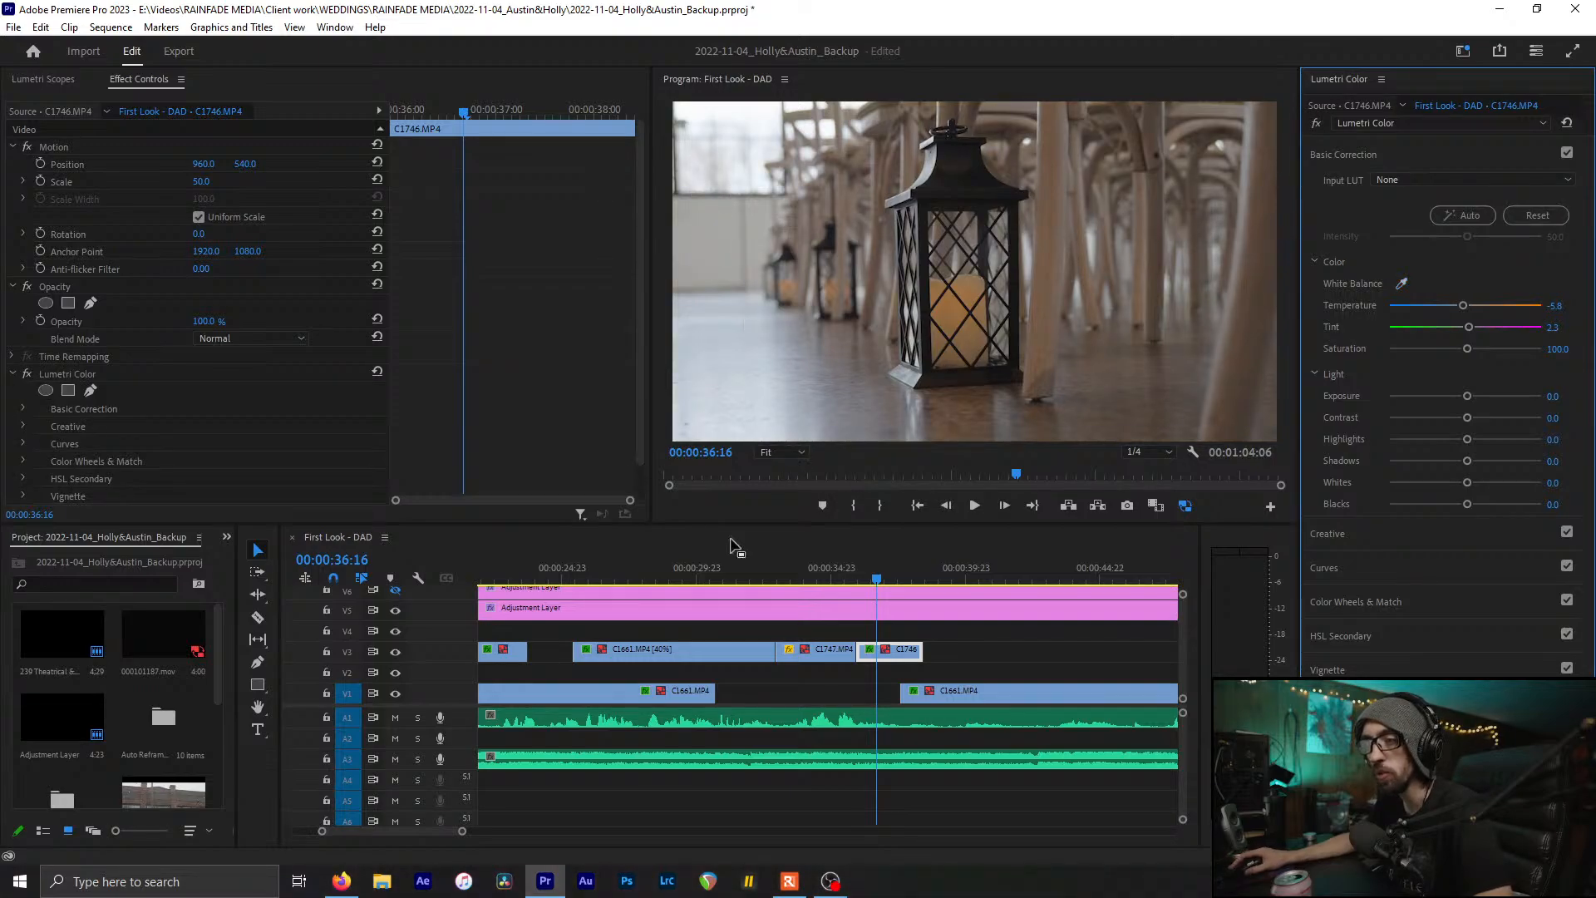
Compare the corrected lantern shot against the tie and chairs shots
click(707, 568)
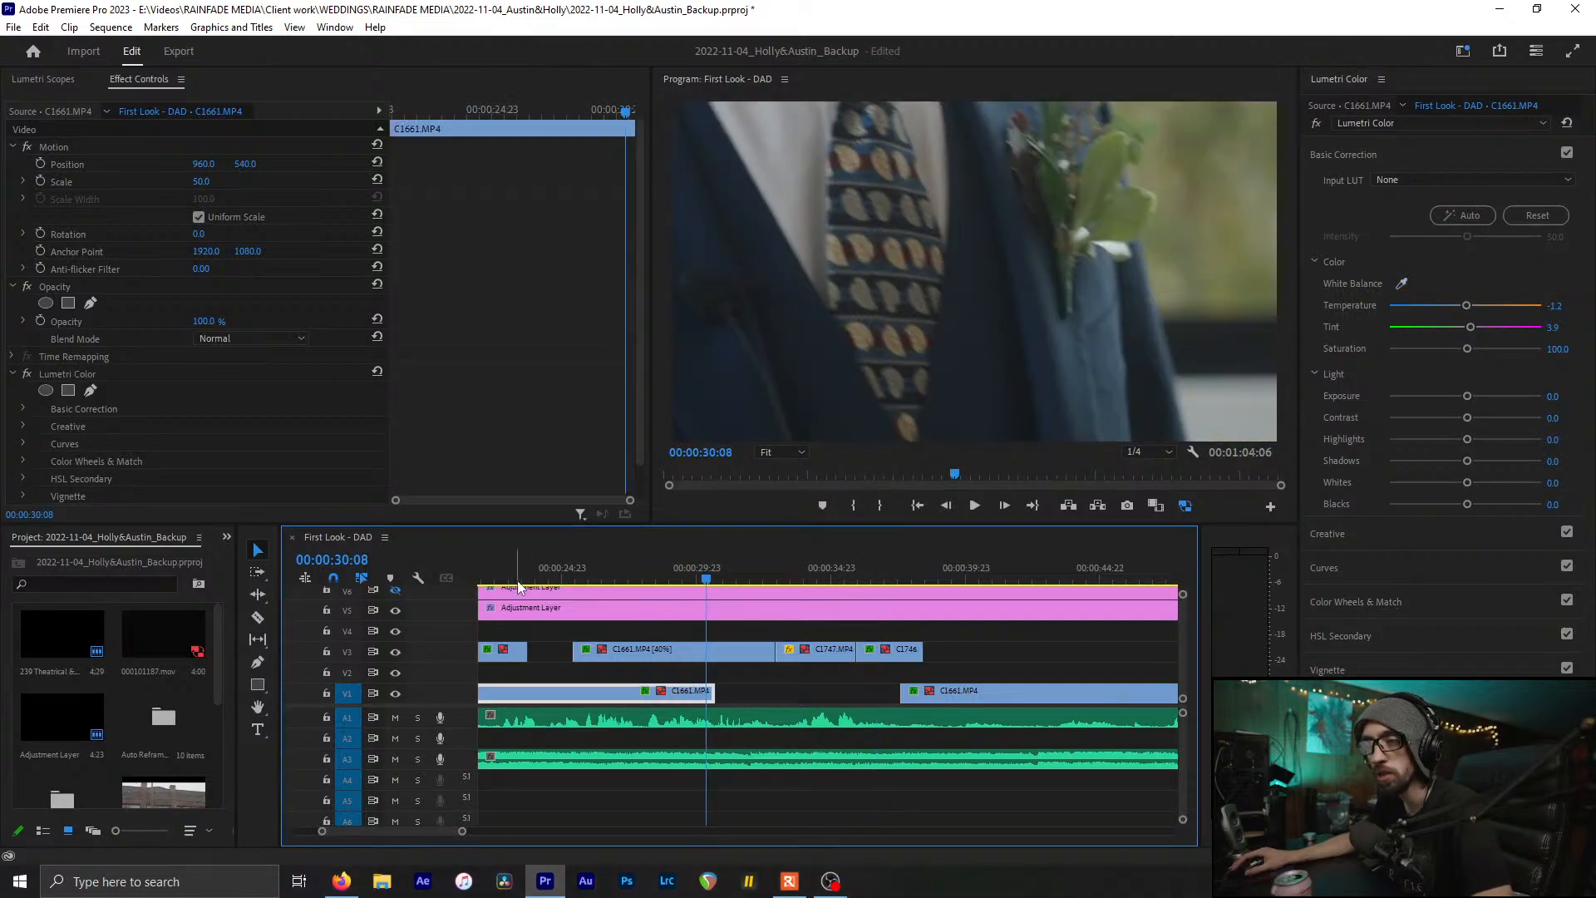
click(518, 576)
click(898, 575)
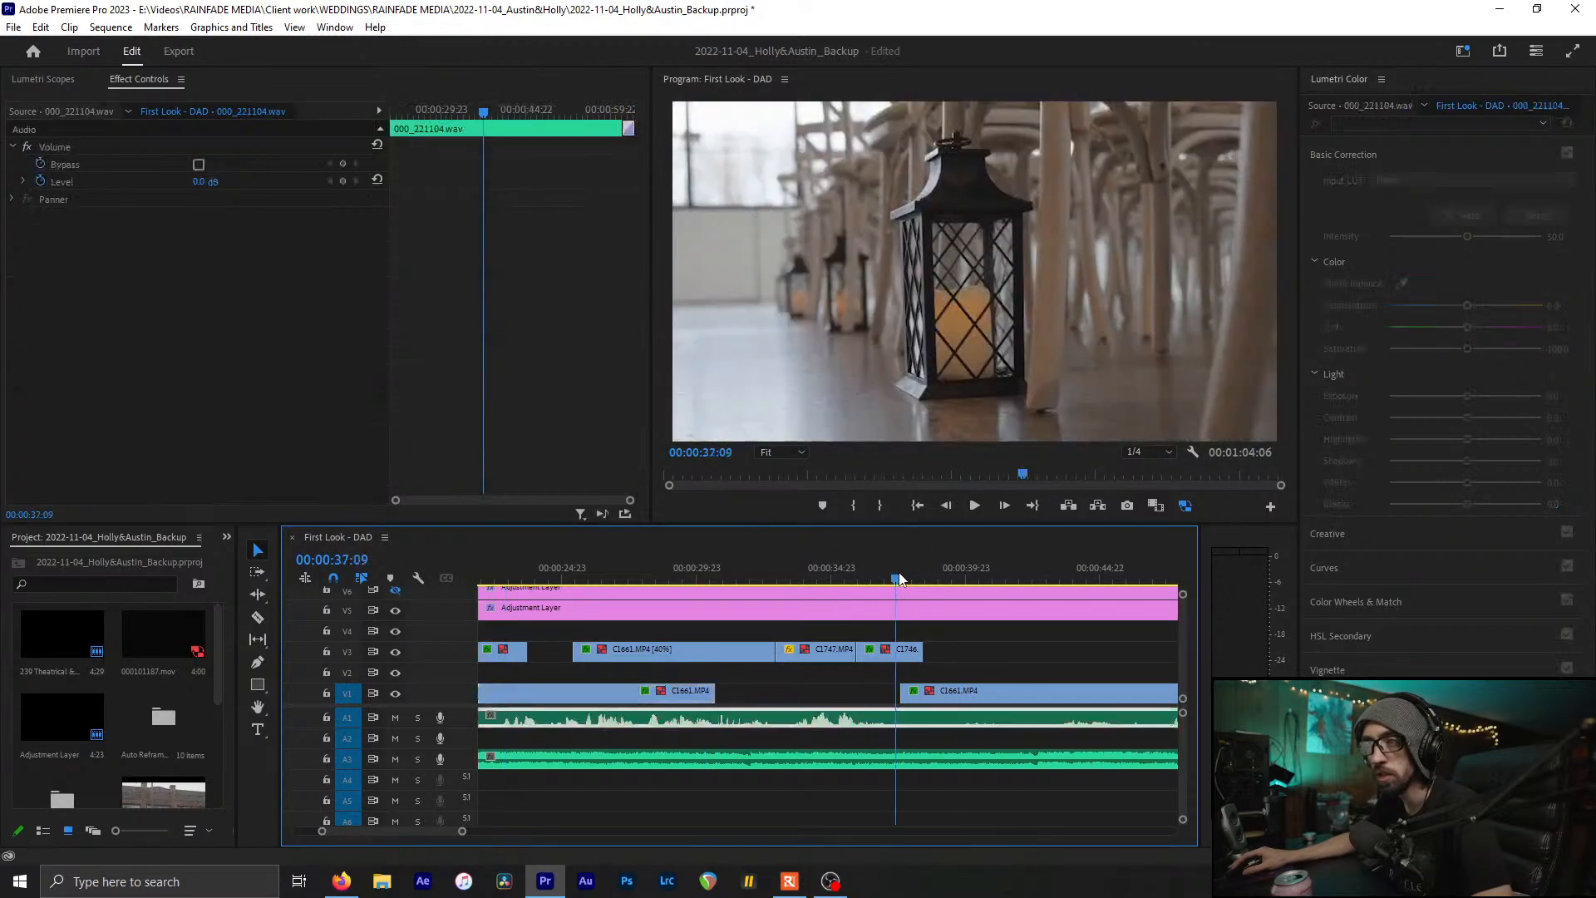
click(498, 574)
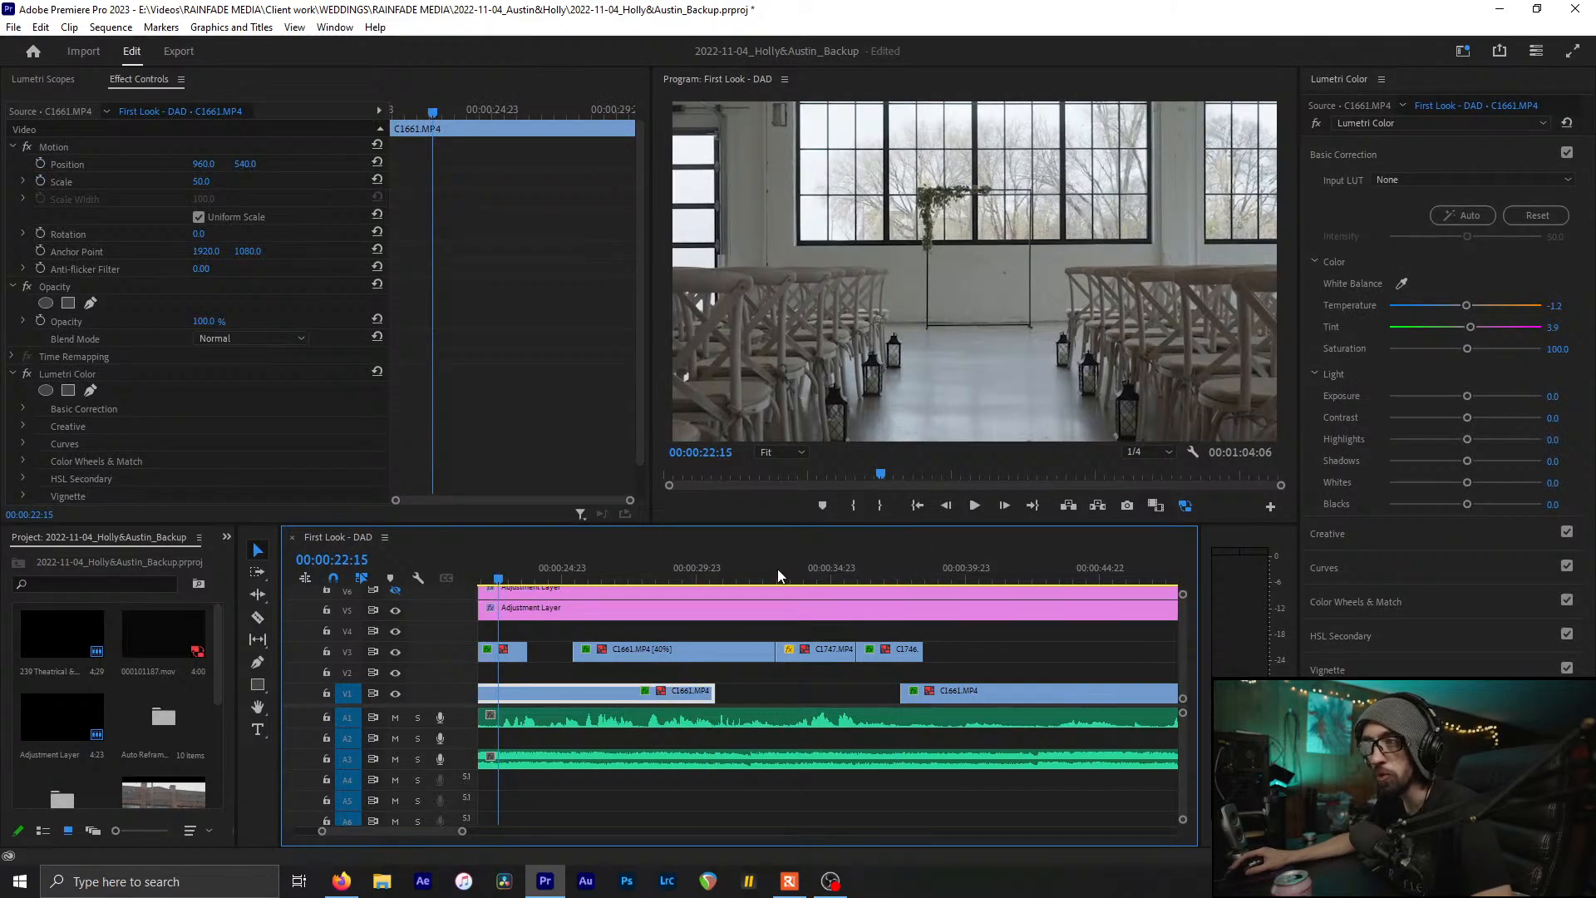
click(899, 575)
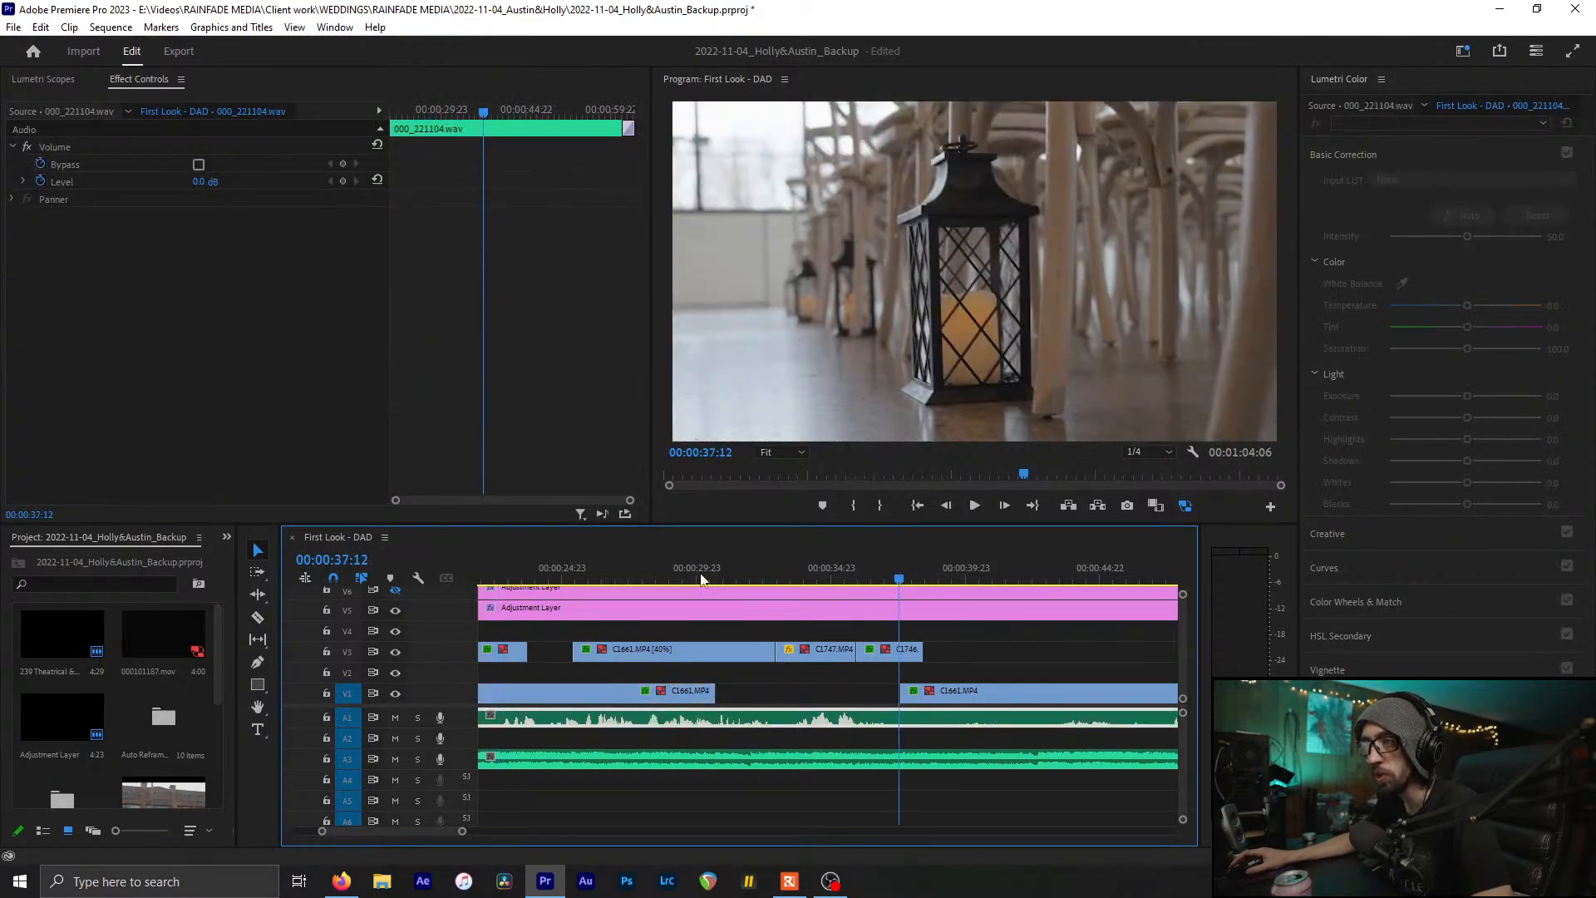
click(499, 574)
click(890, 571)
scroll(920, 616, down, 1)
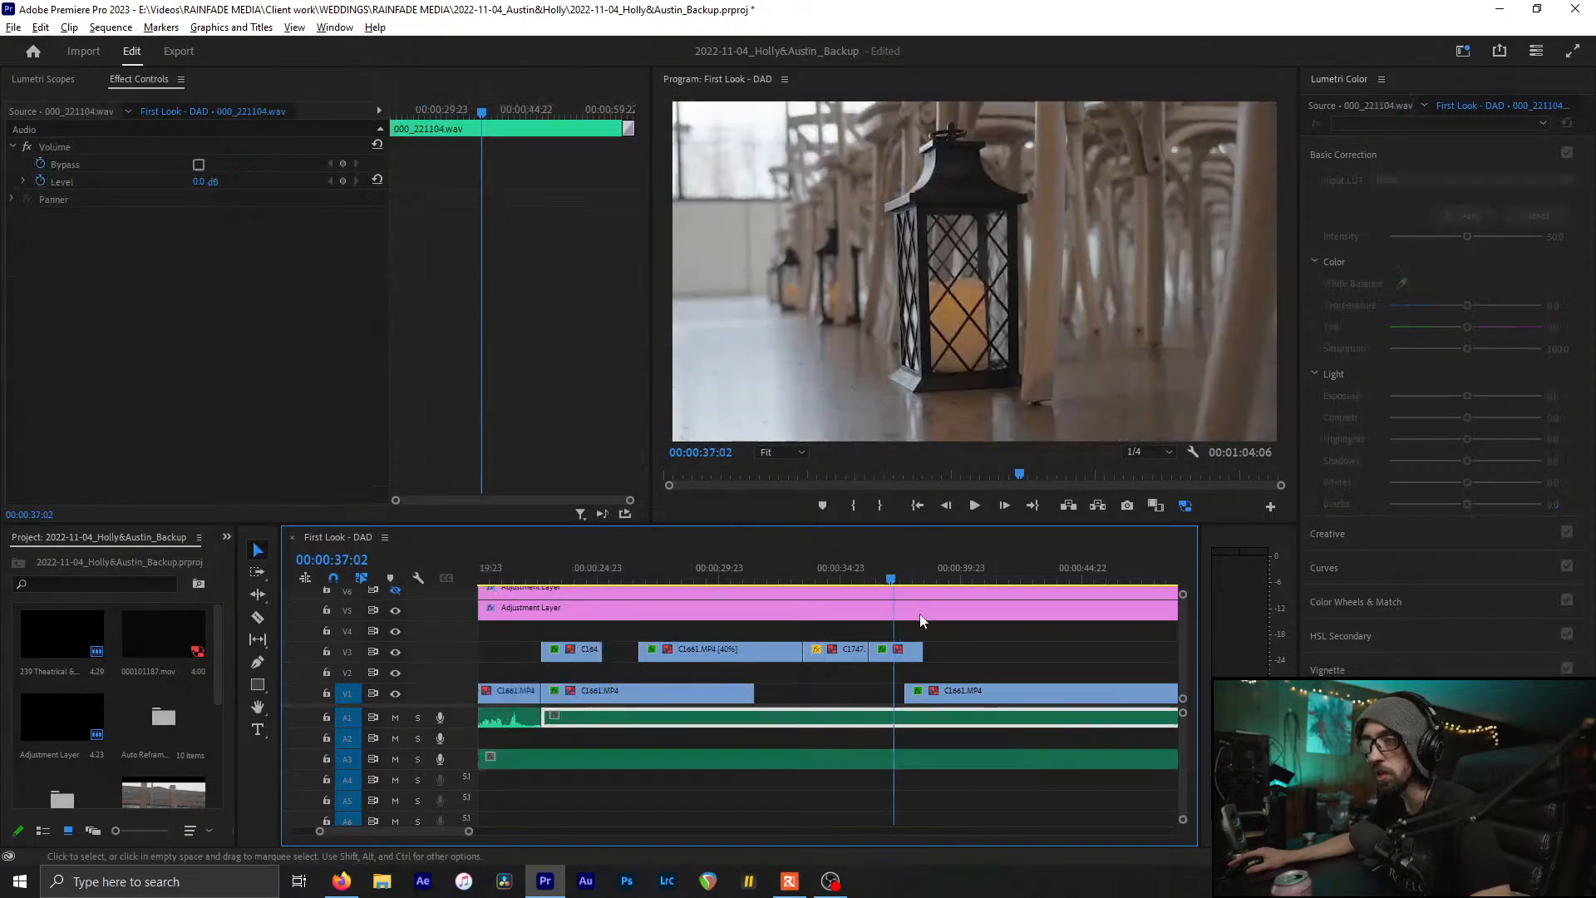
scroll(920, 620, down, 6)
click(650, 565)
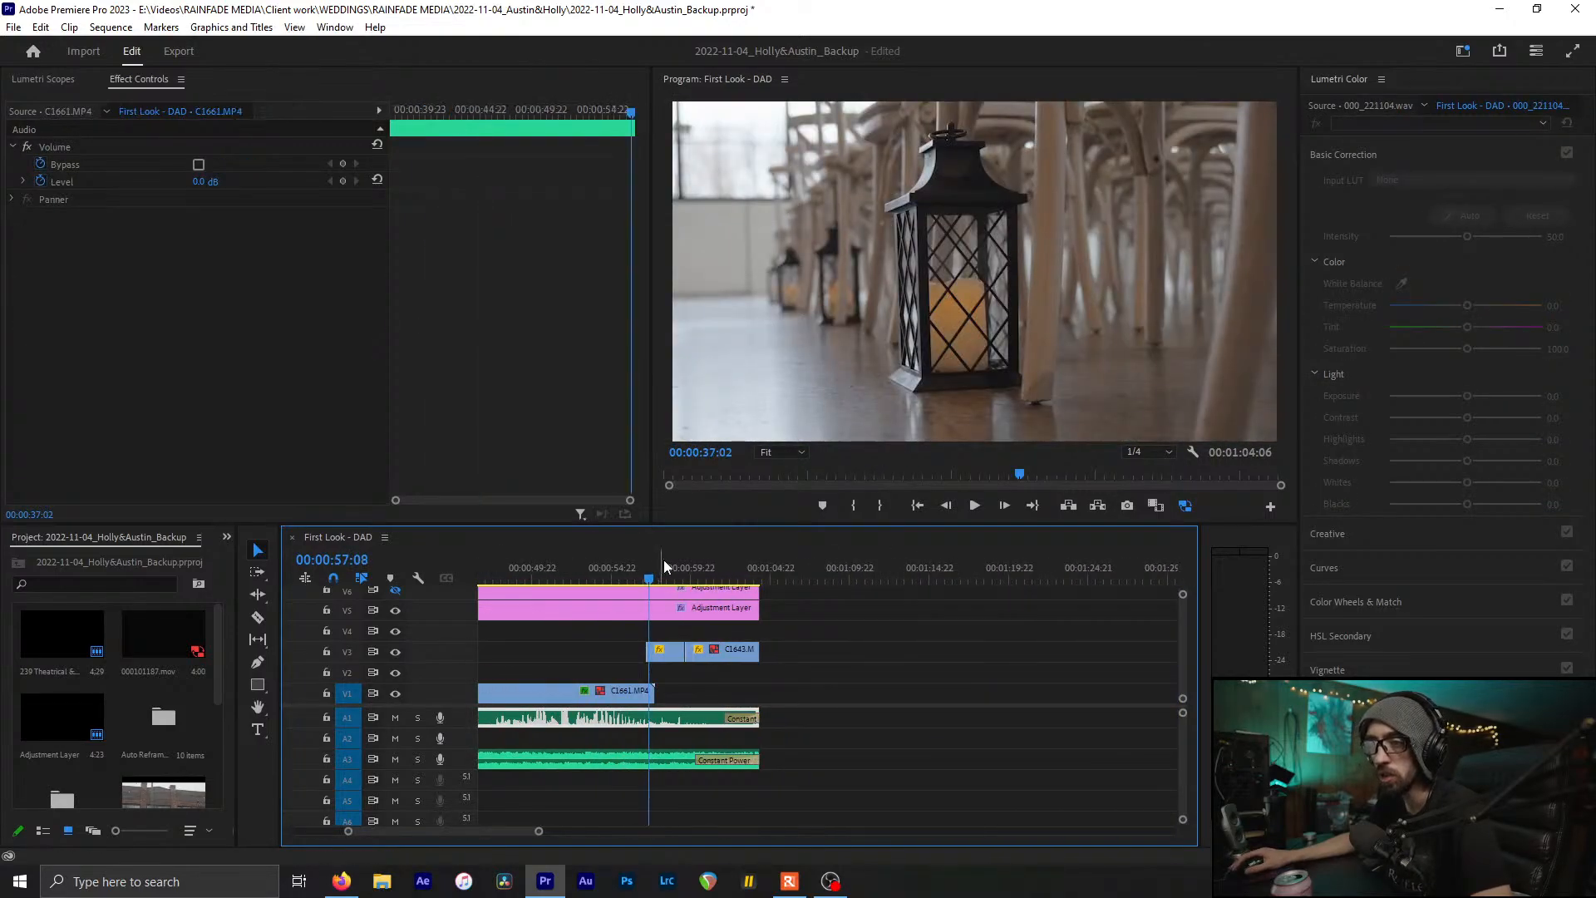
White-balance the C1745 invitation from the white card, fine-tune Temperature to -17.4, and save
click(664, 566)
scroll(751, 615, up, 1)
click(773, 654)
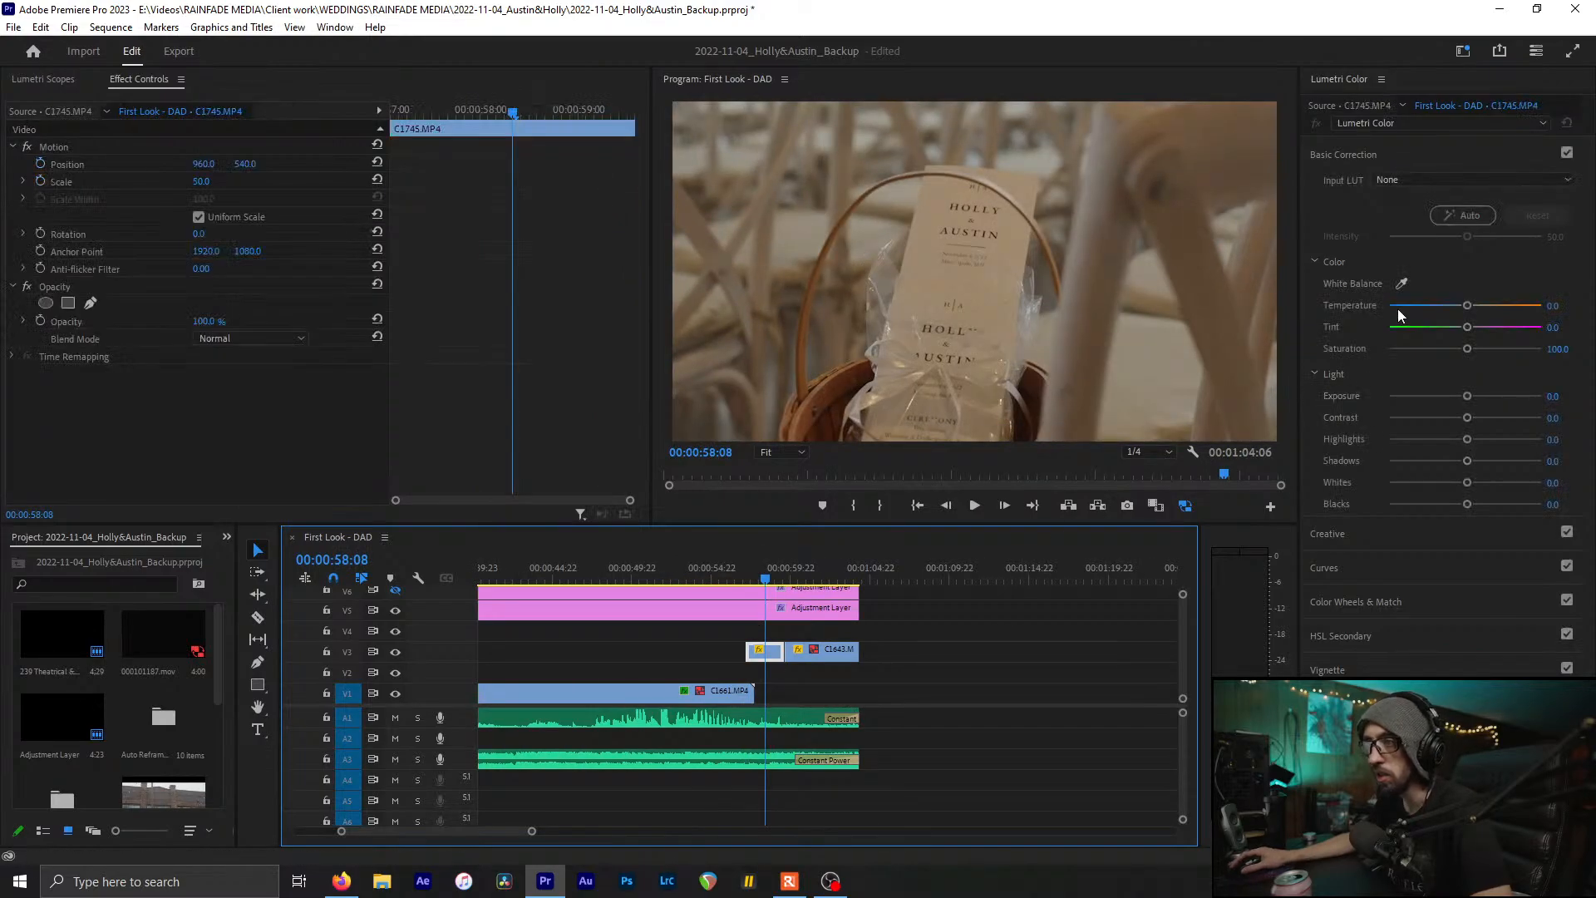
click(1401, 283)
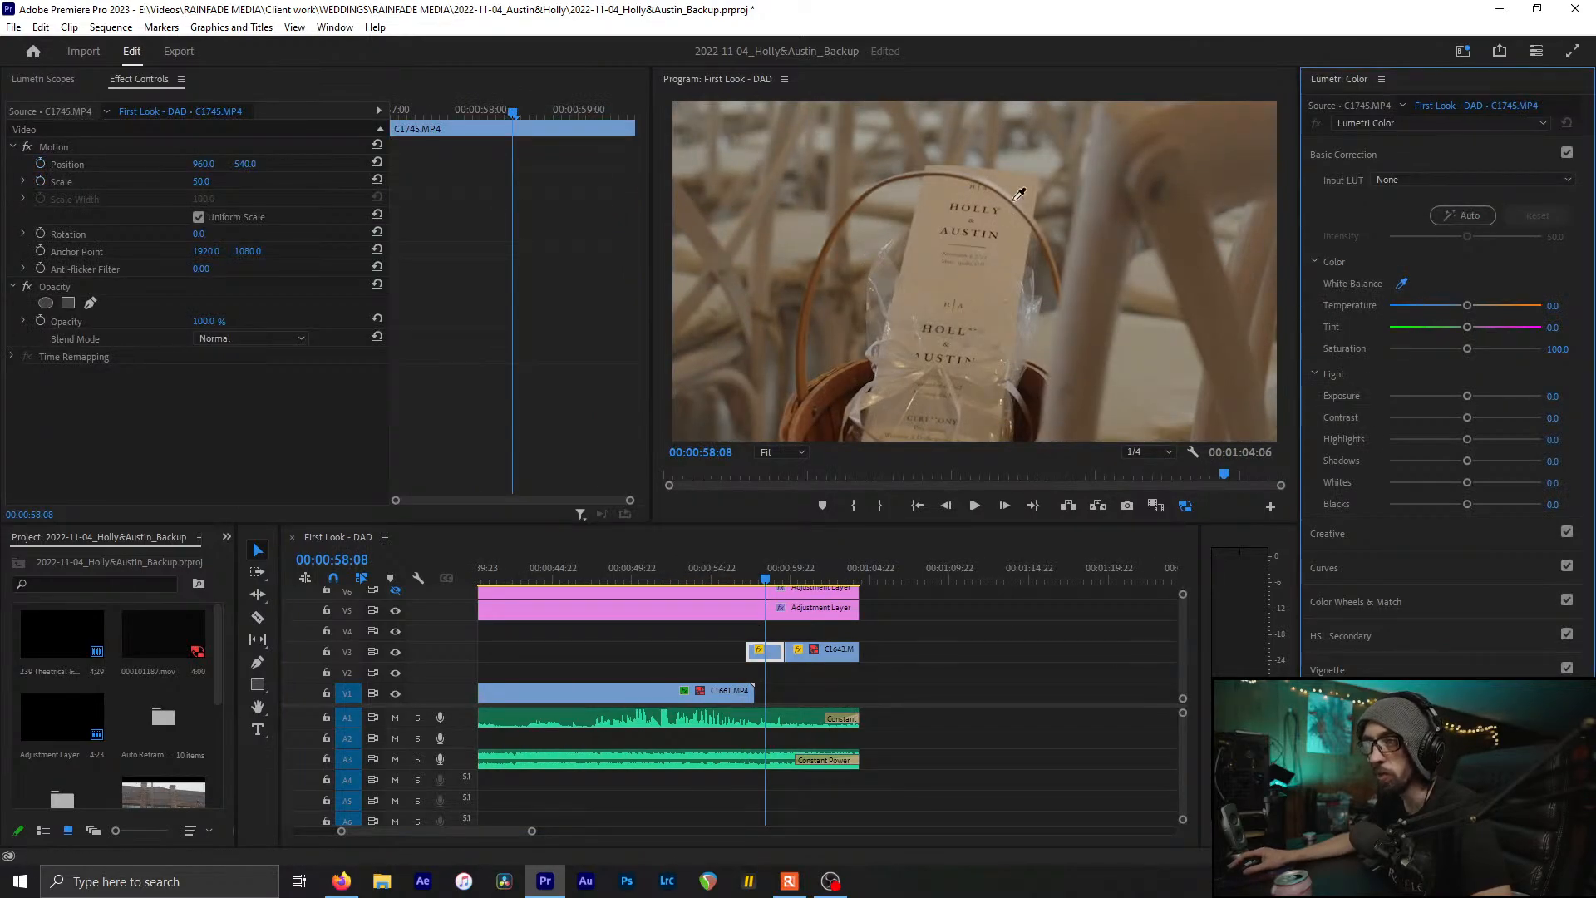
click(1022, 187)
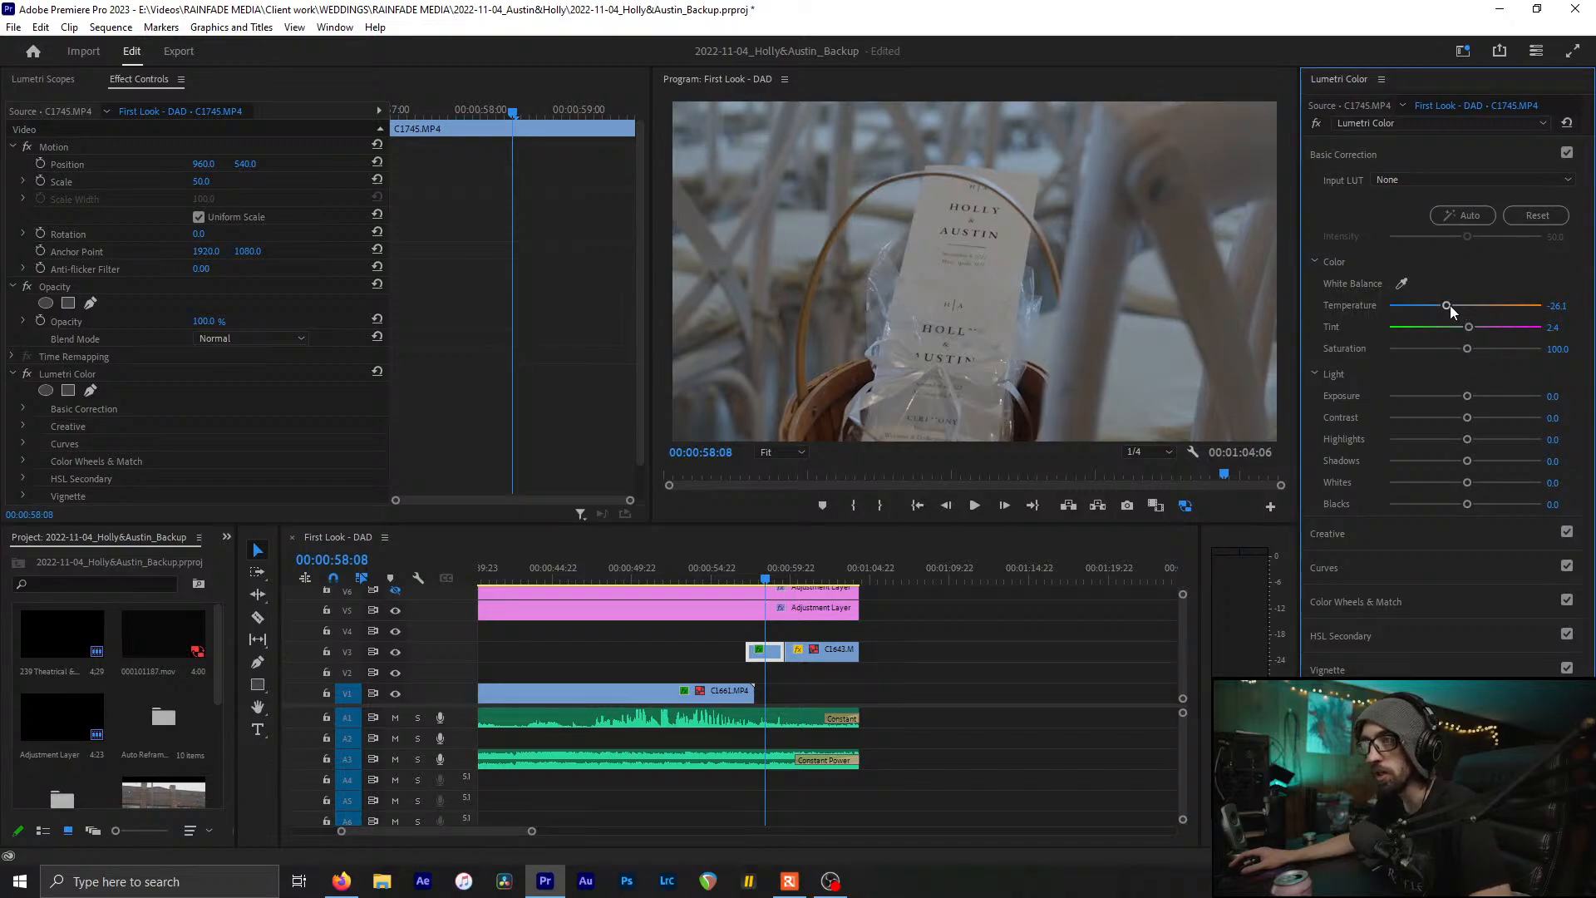
drag(1450, 311, 1456, 311)
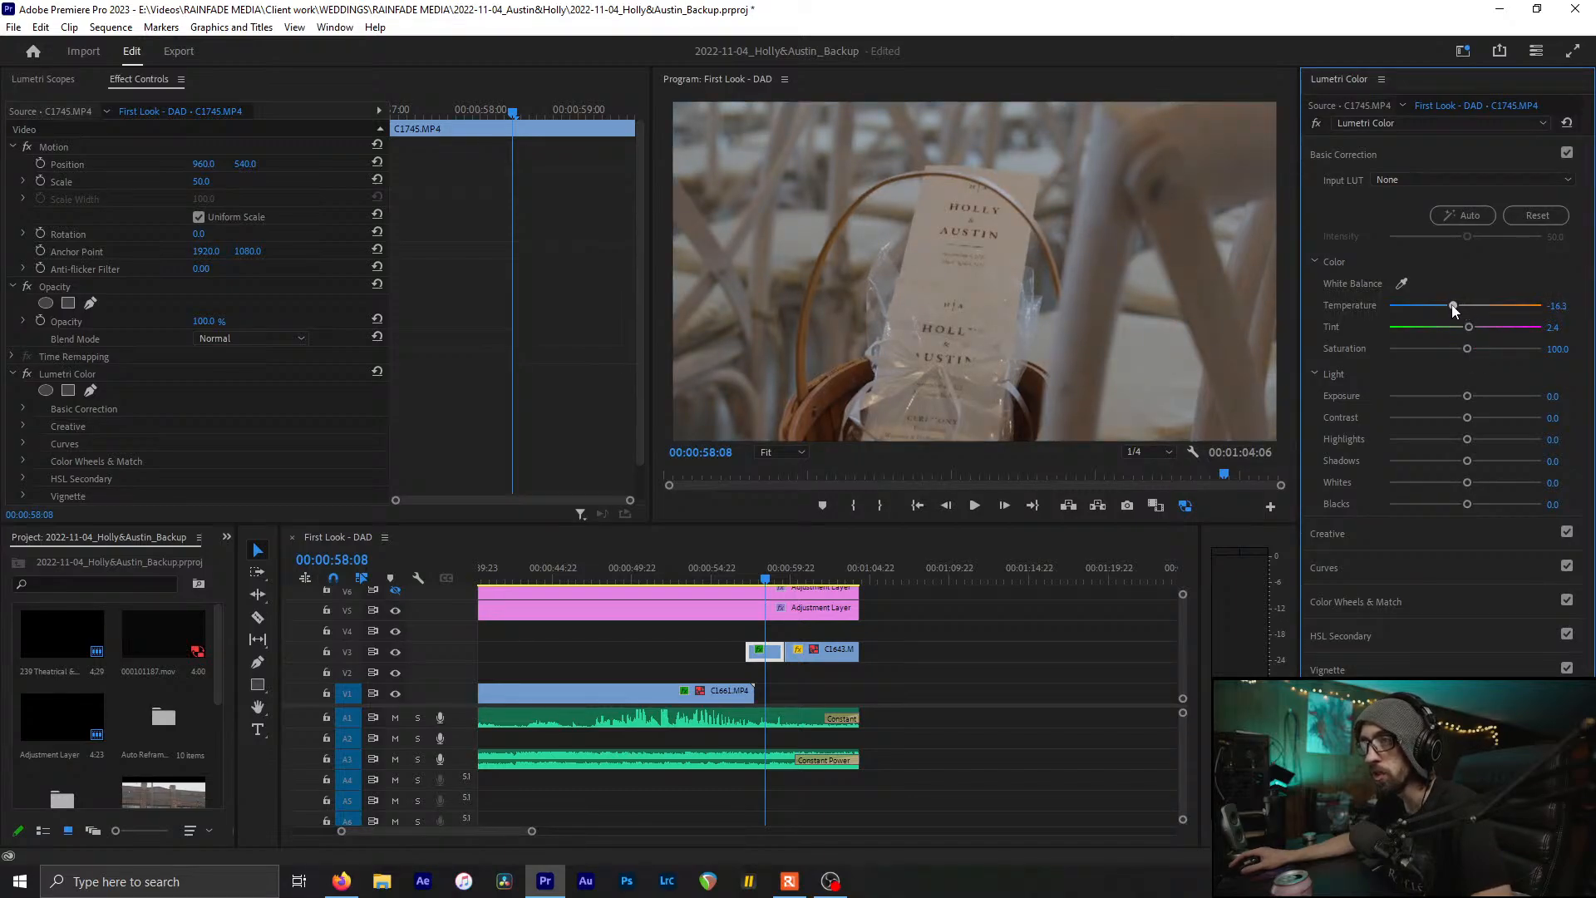
key(ctrl+z)
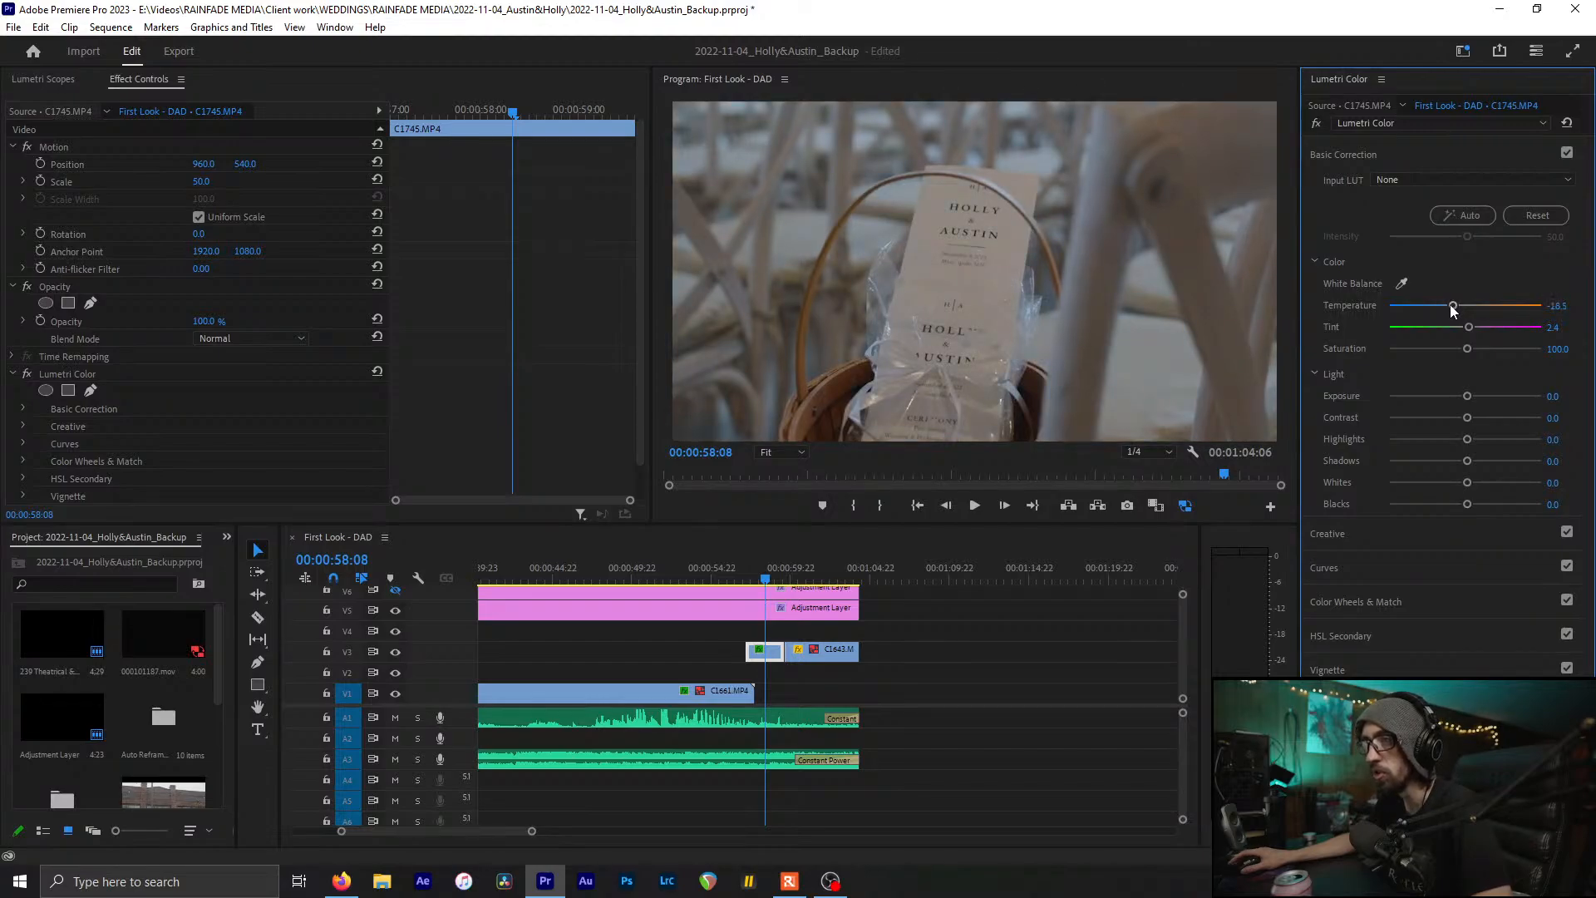
drag(1453, 310, 1456, 308)
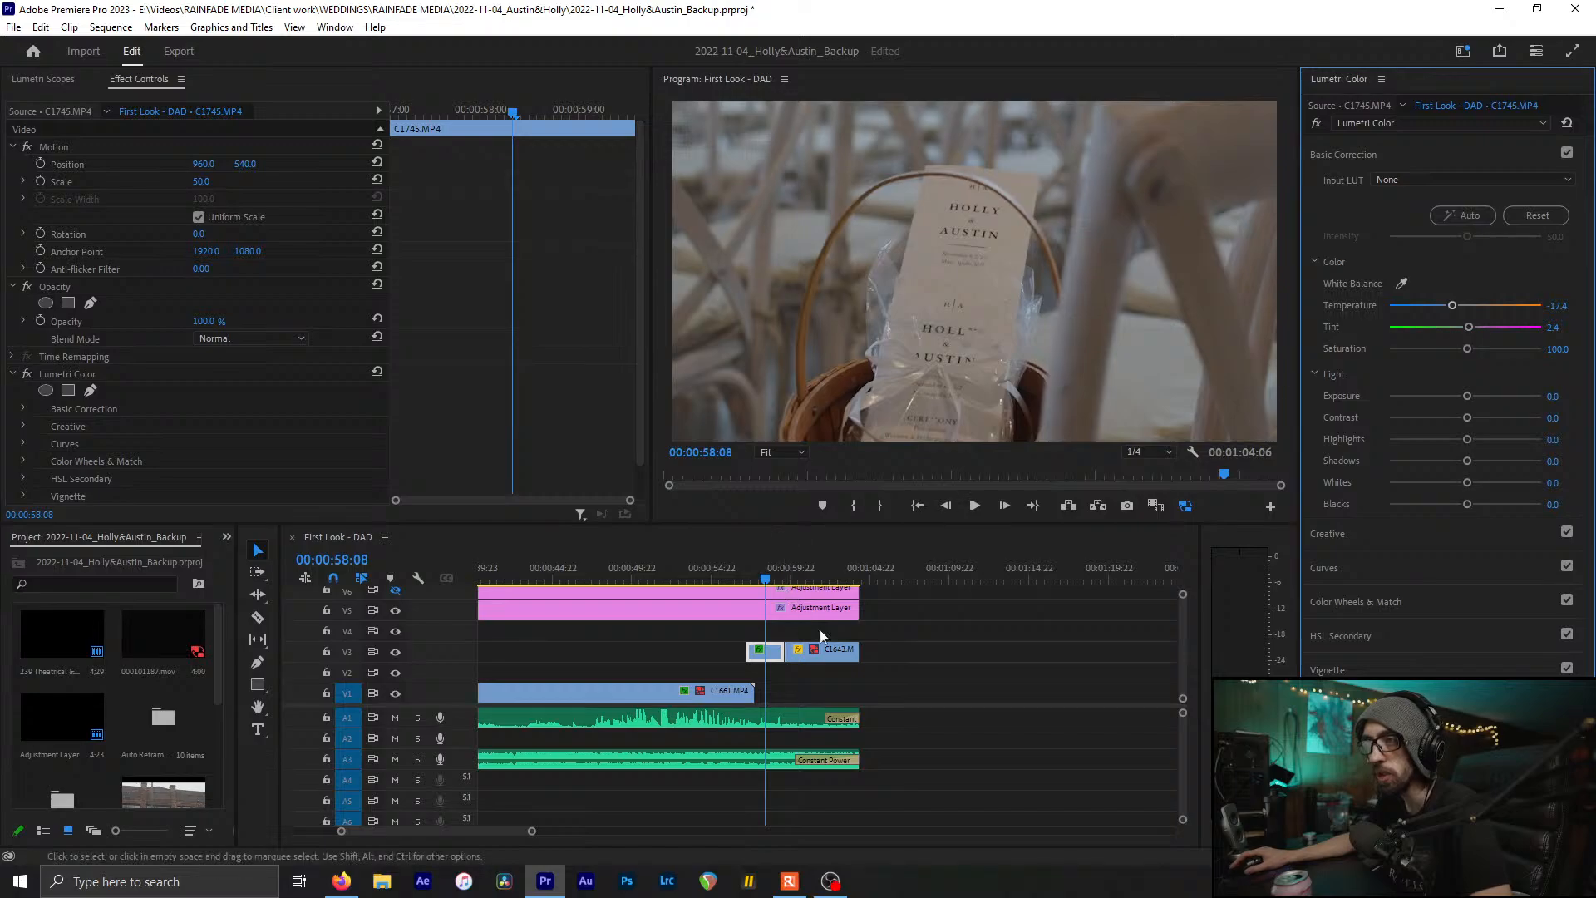
key(ctrl+s)
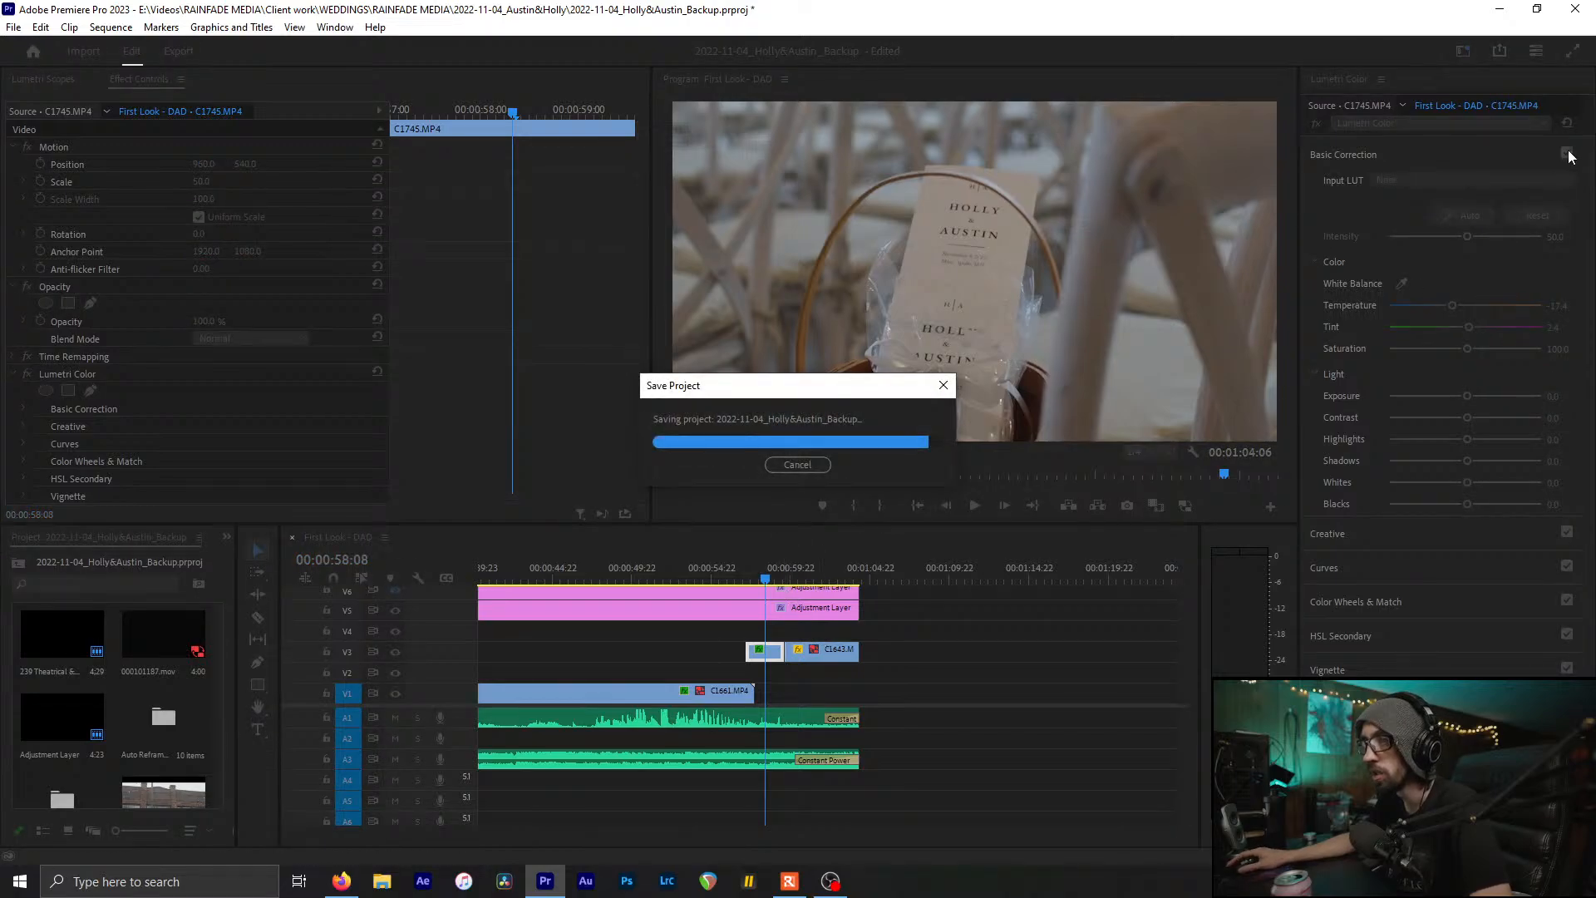
Neutralise the C1643 chapel chairs shot from the white wall (Temperature -6.6, Tint 2.7) and save
click(801, 572)
click(815, 653)
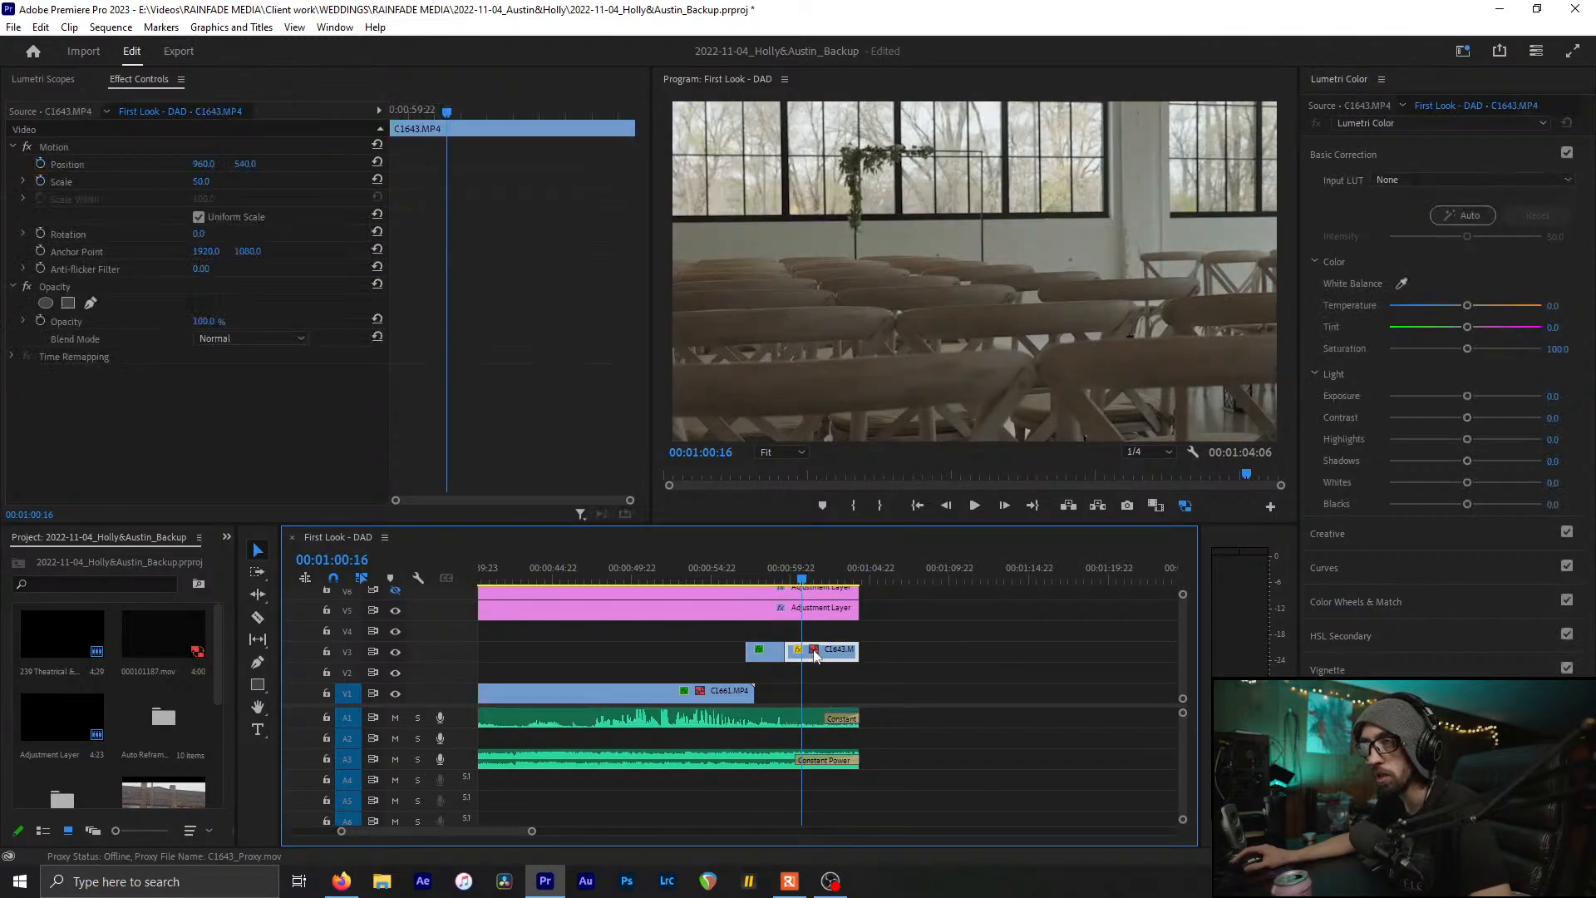
click(1401, 284)
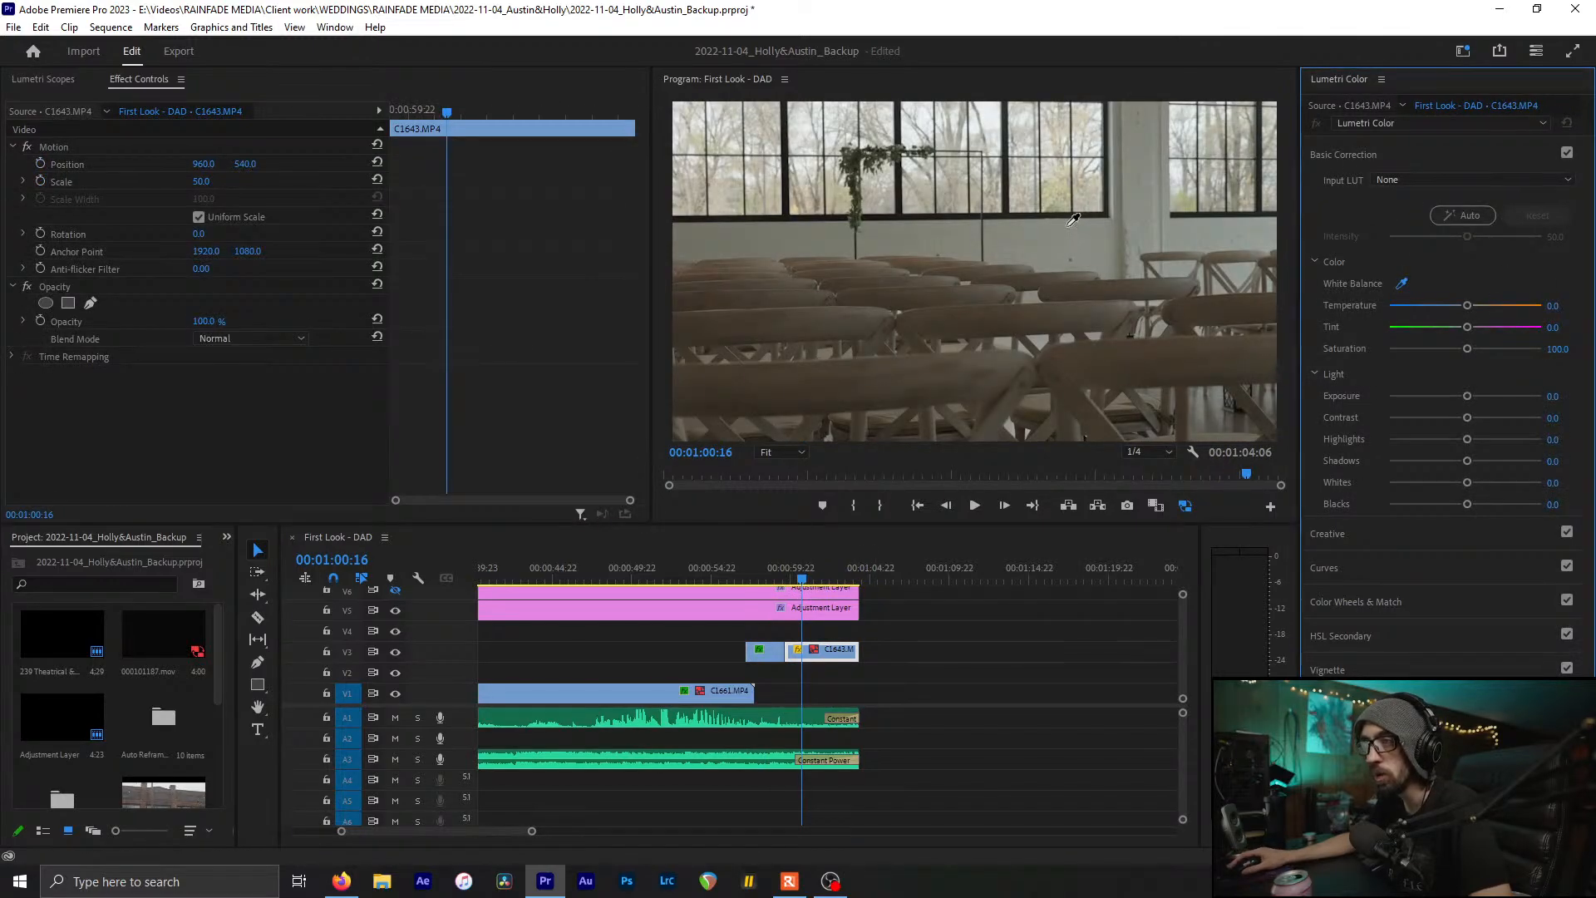
click(1070, 222)
key(ctrl+s)
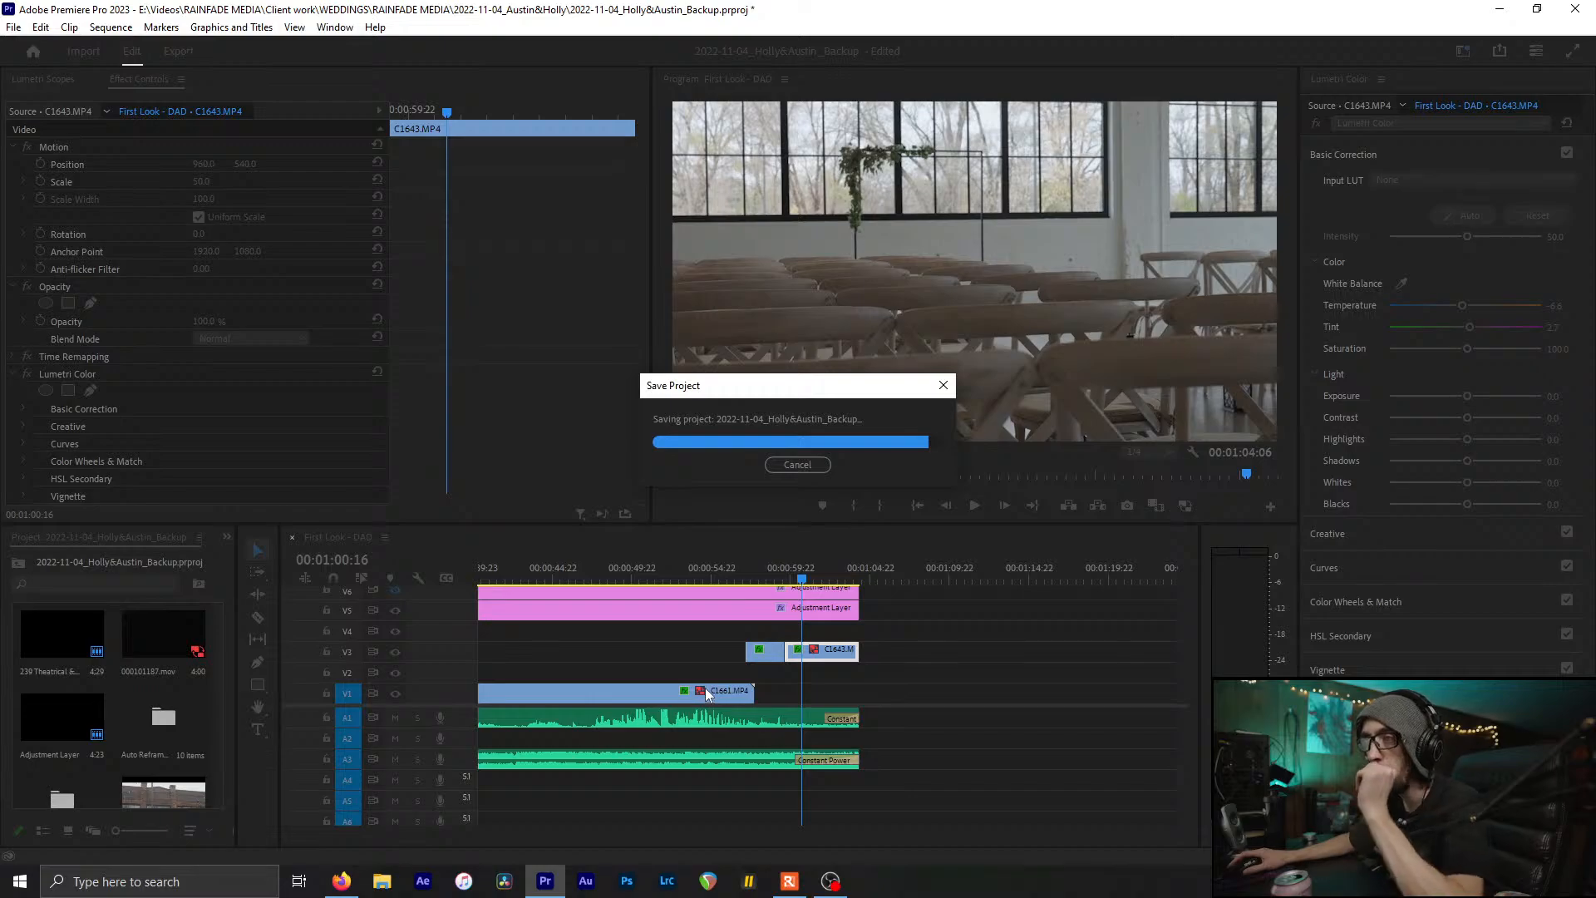
click(50, 78)
key(ctrl+s)
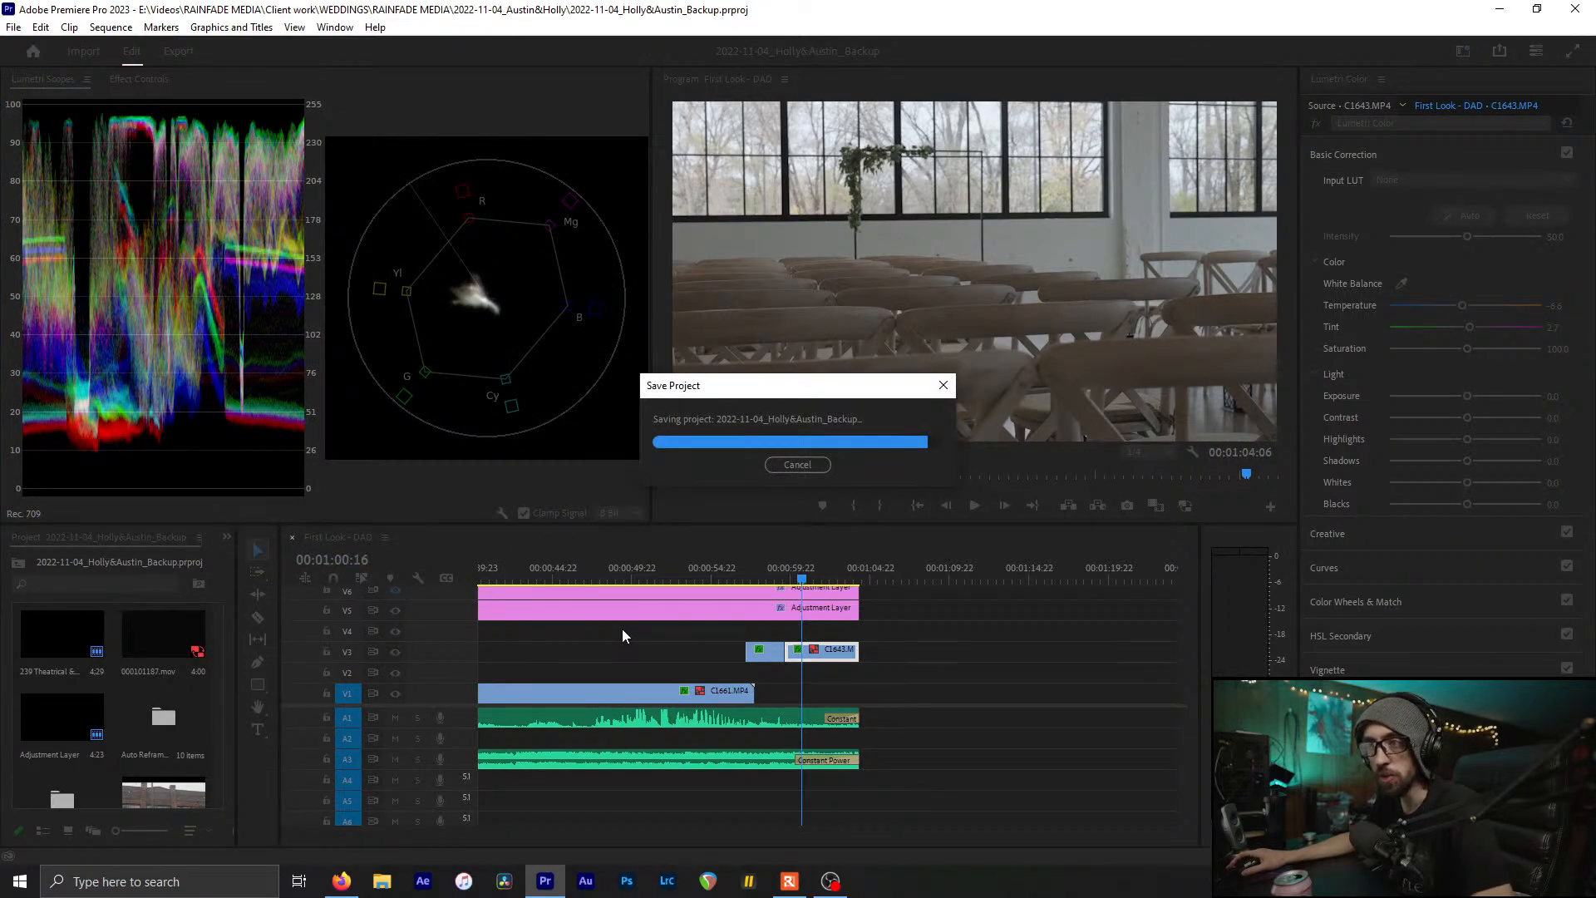
scroll(621, 629, down, 3)
scroll(622, 629, up, 1)
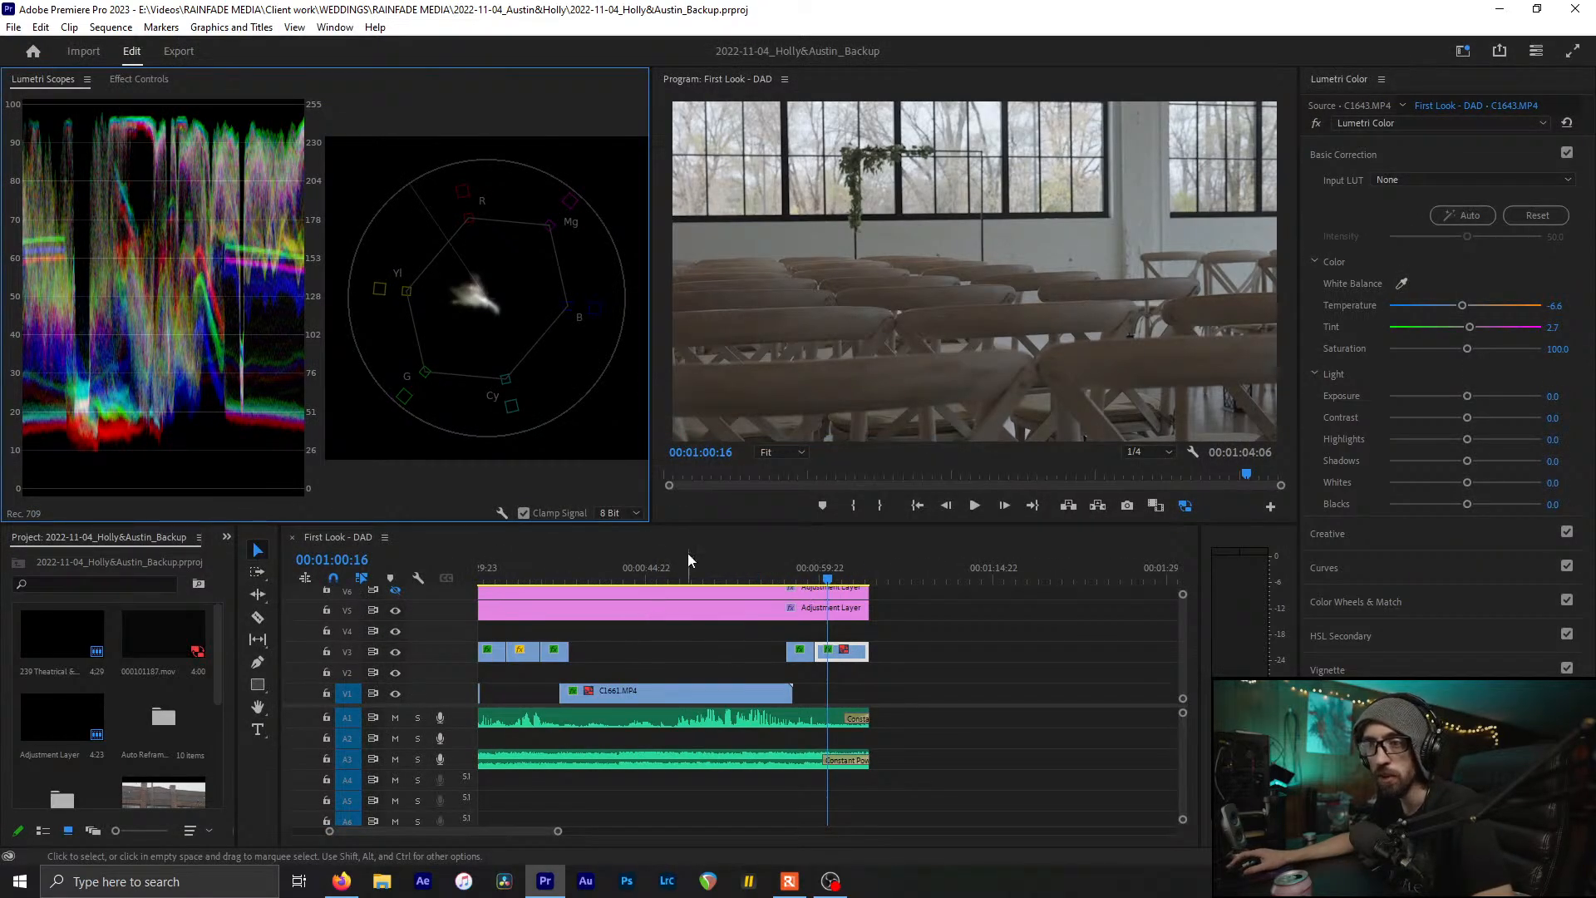
Check the hug, plant silhouette and empty venue shots for white balance
click(668, 567)
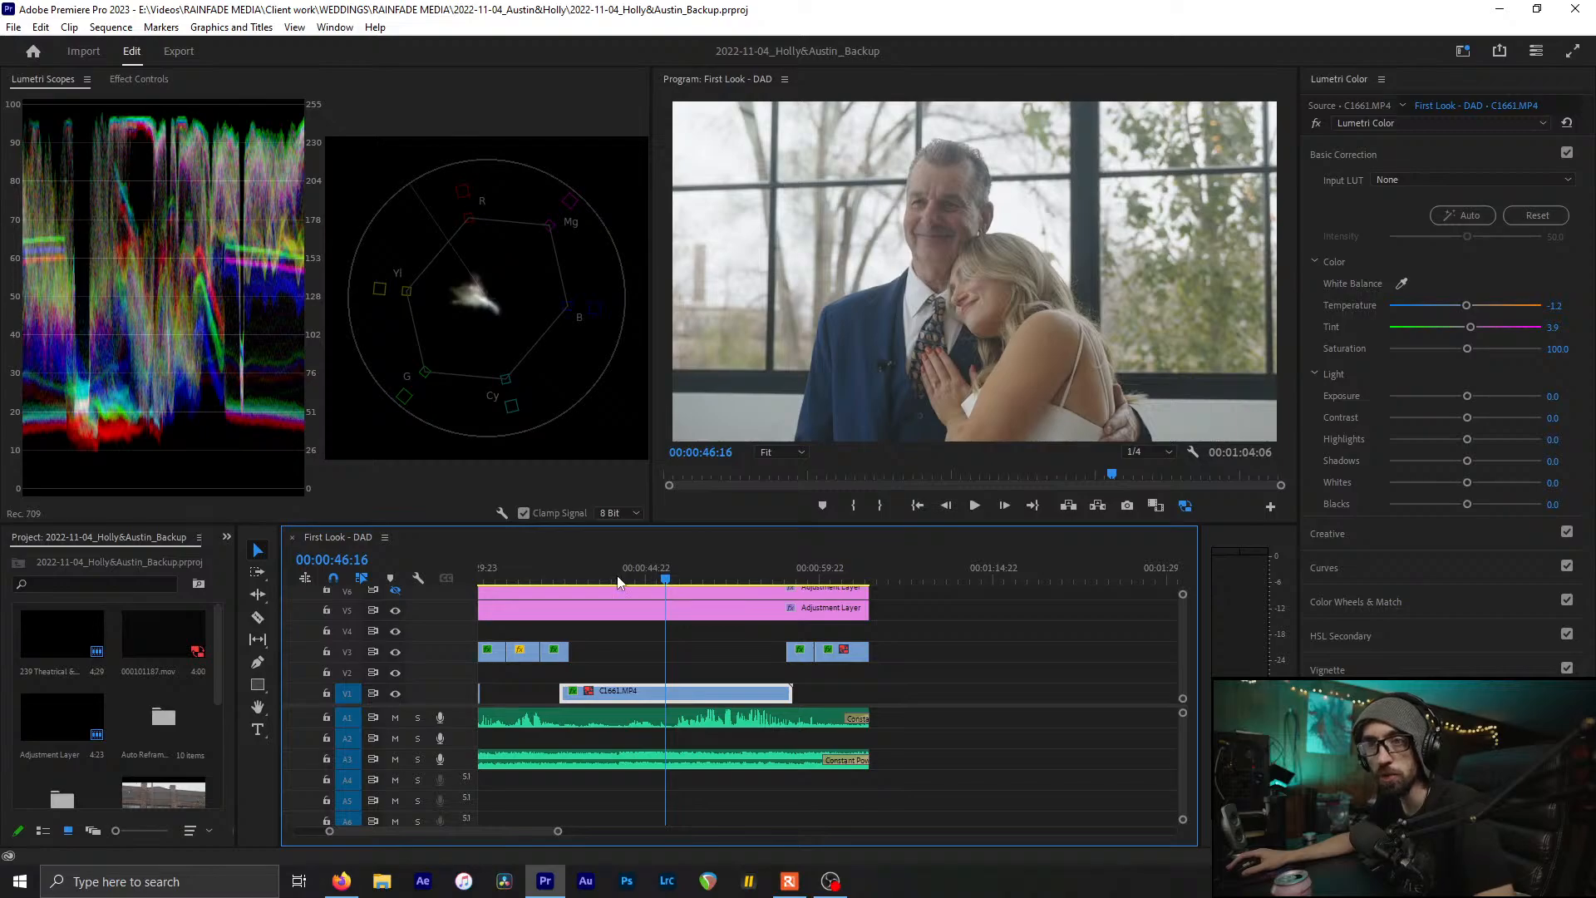
click(542, 567)
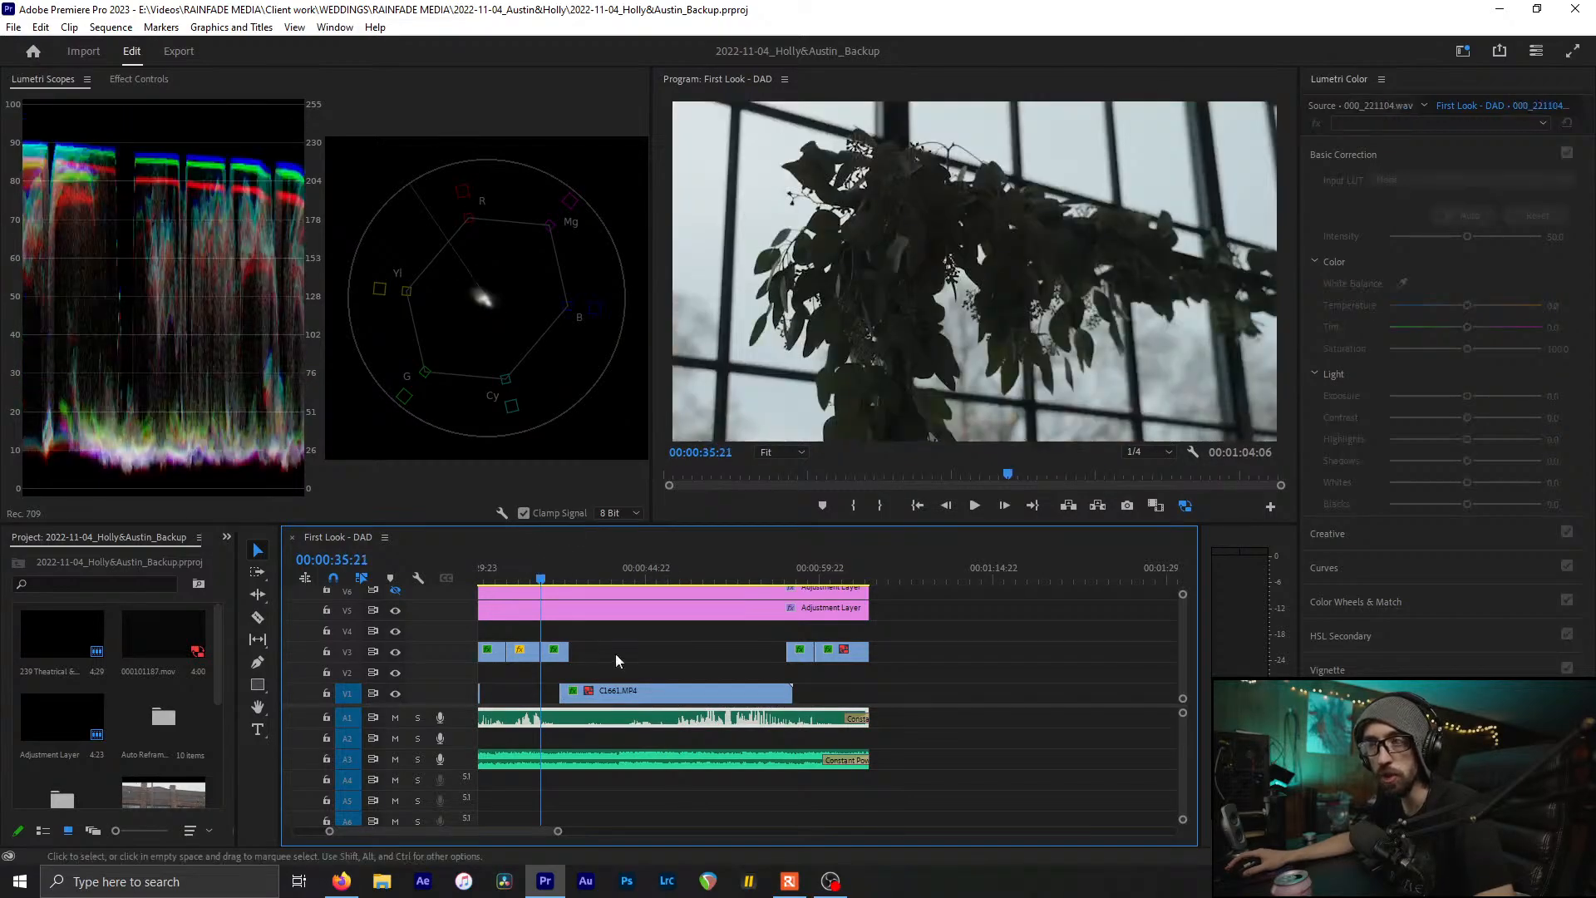
scroll(624, 631, up, 3)
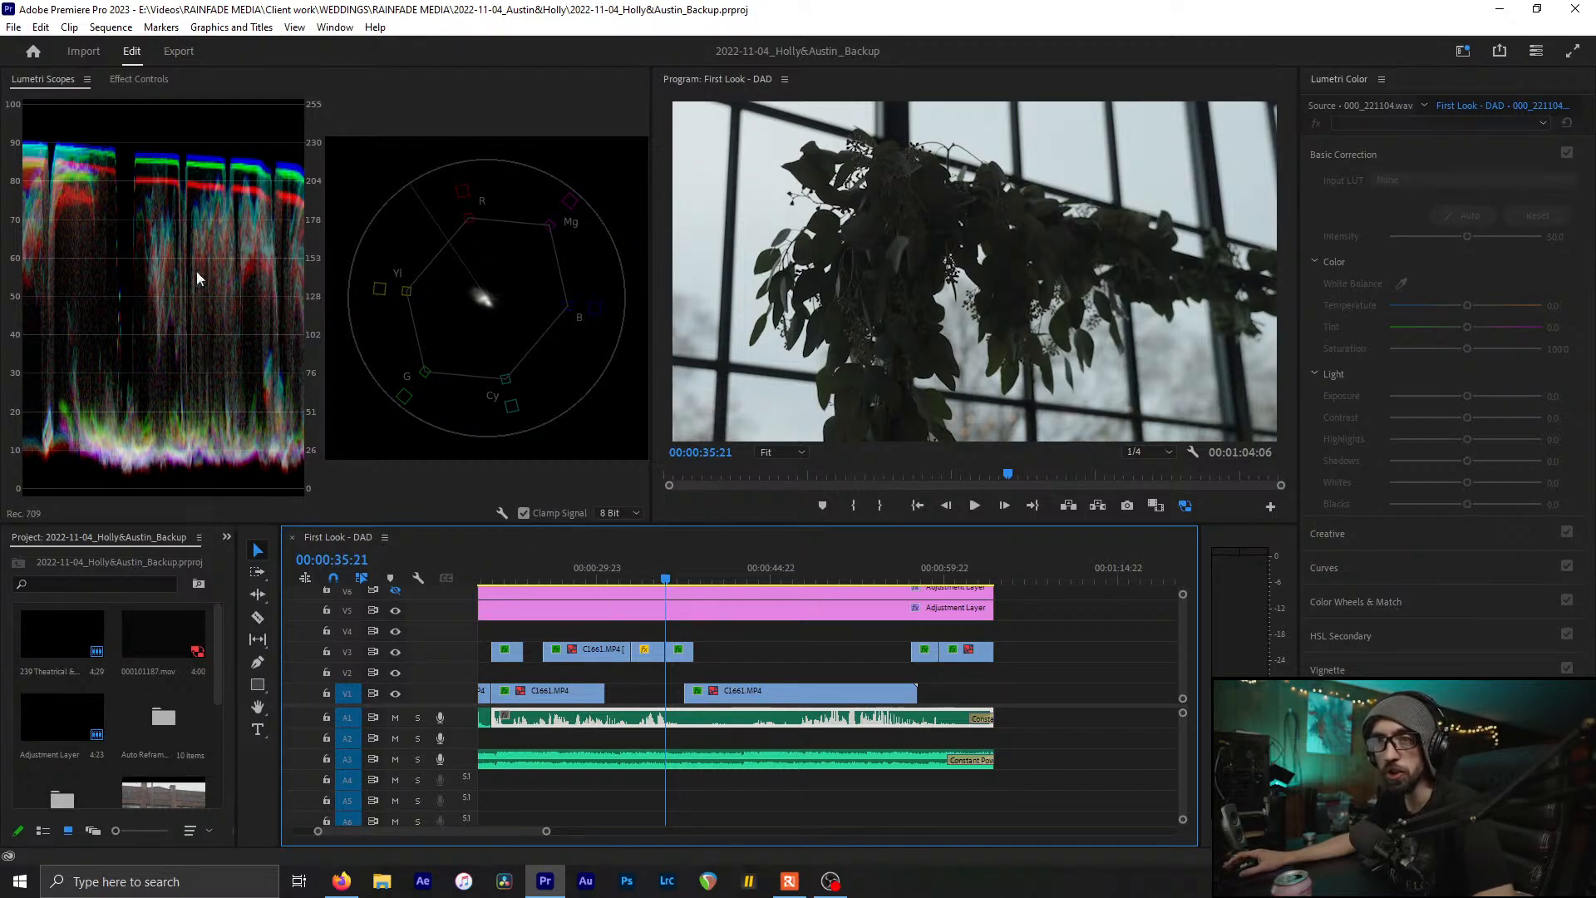
click(644, 573)
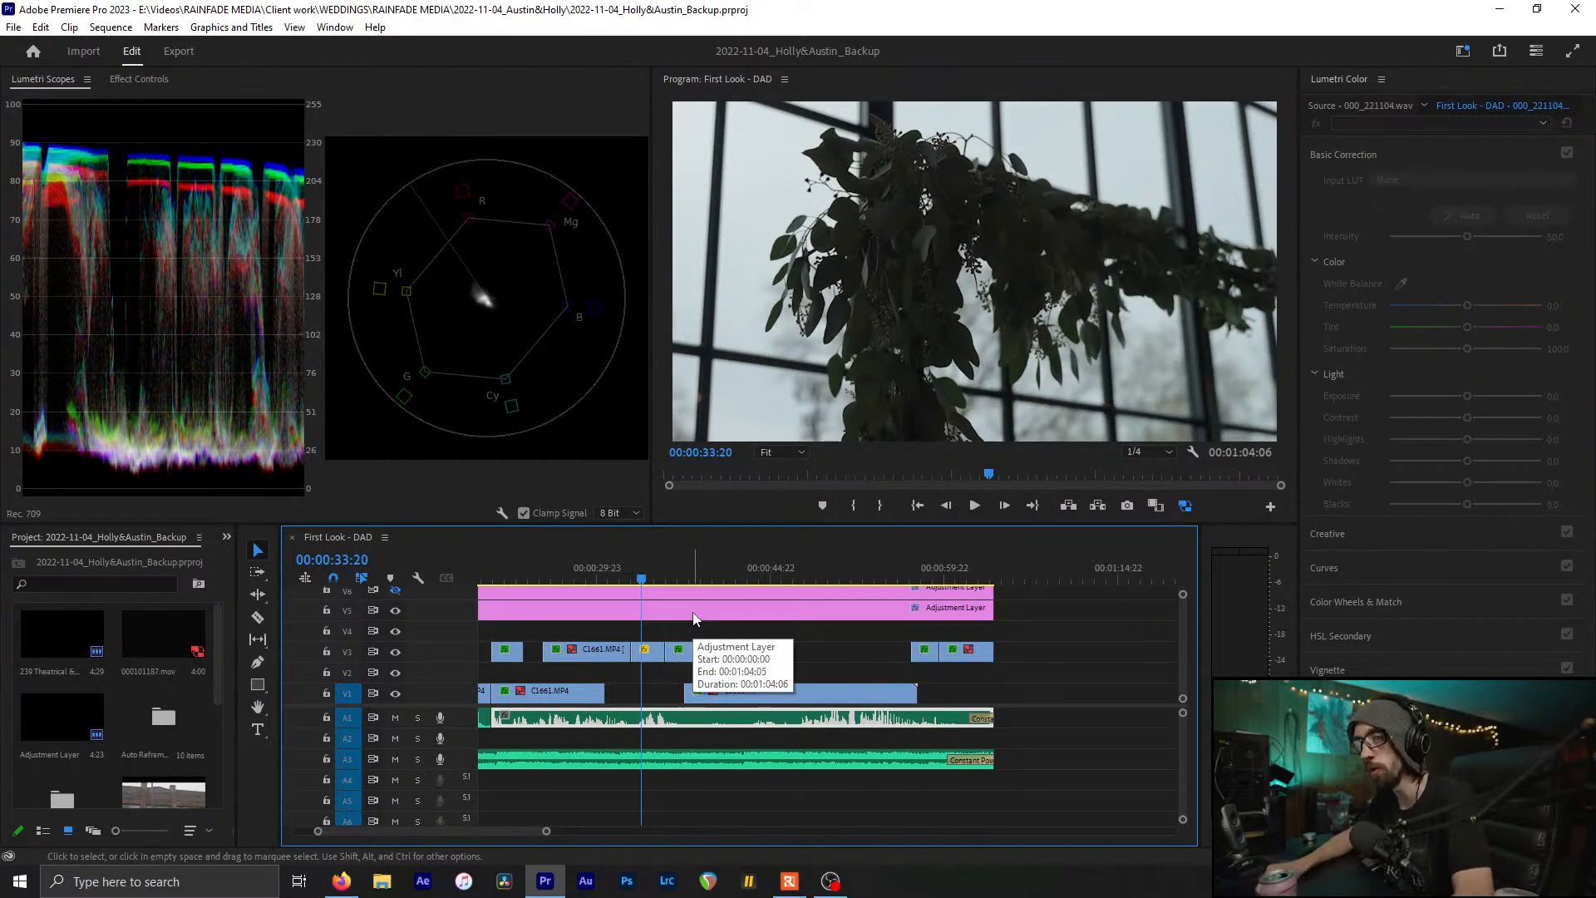
click(591, 574)
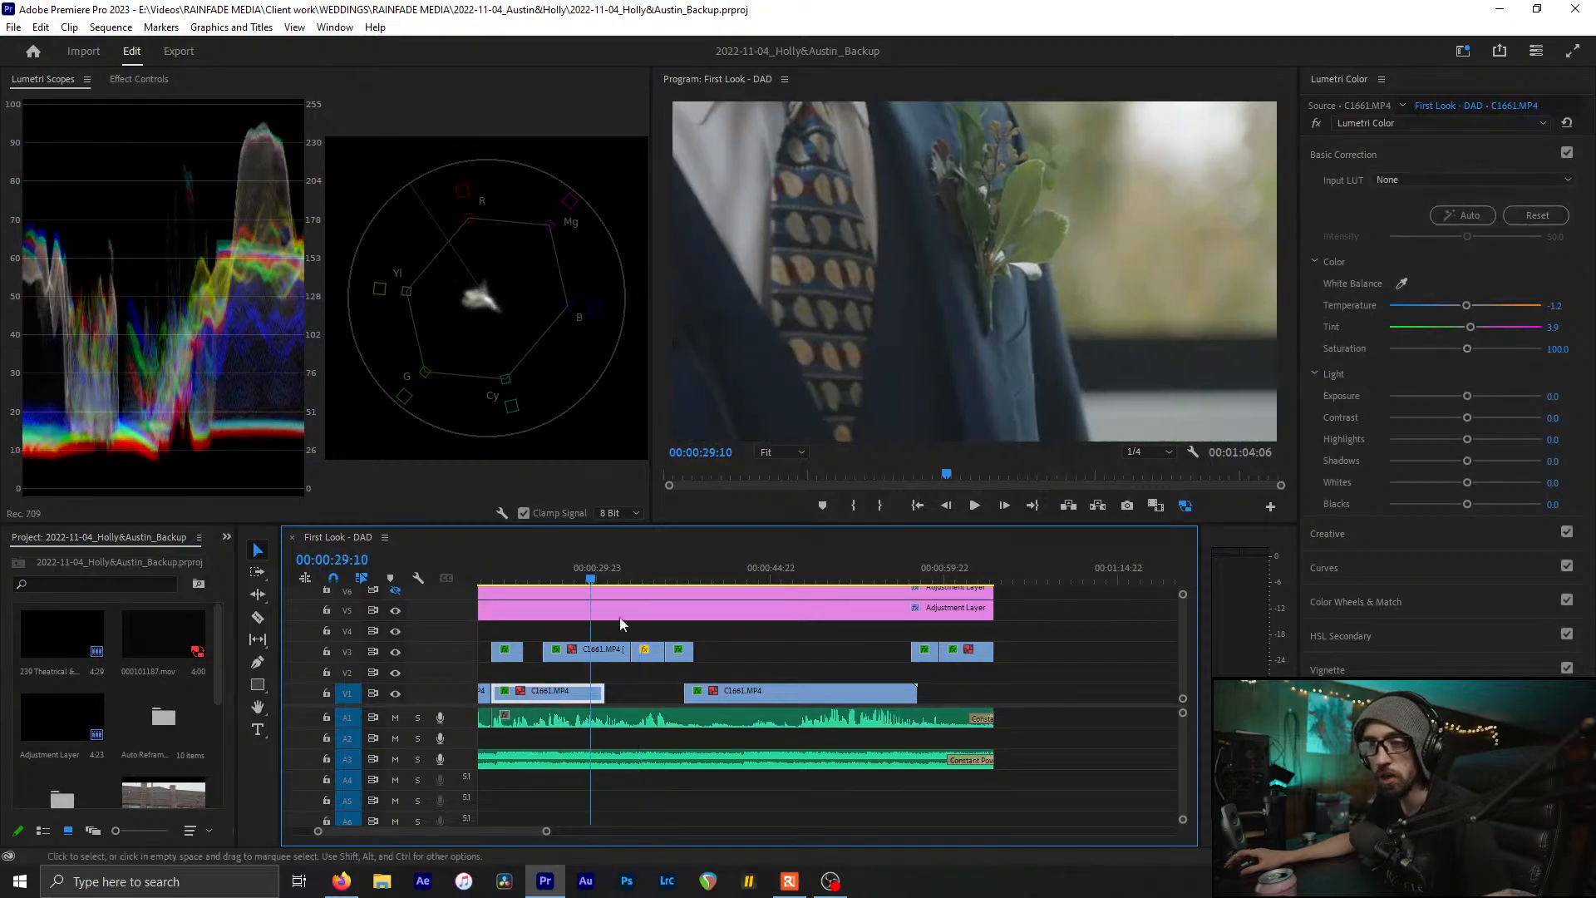
scroll(620, 619, up, 3)
click(652, 567)
scroll(730, 661, up, 2)
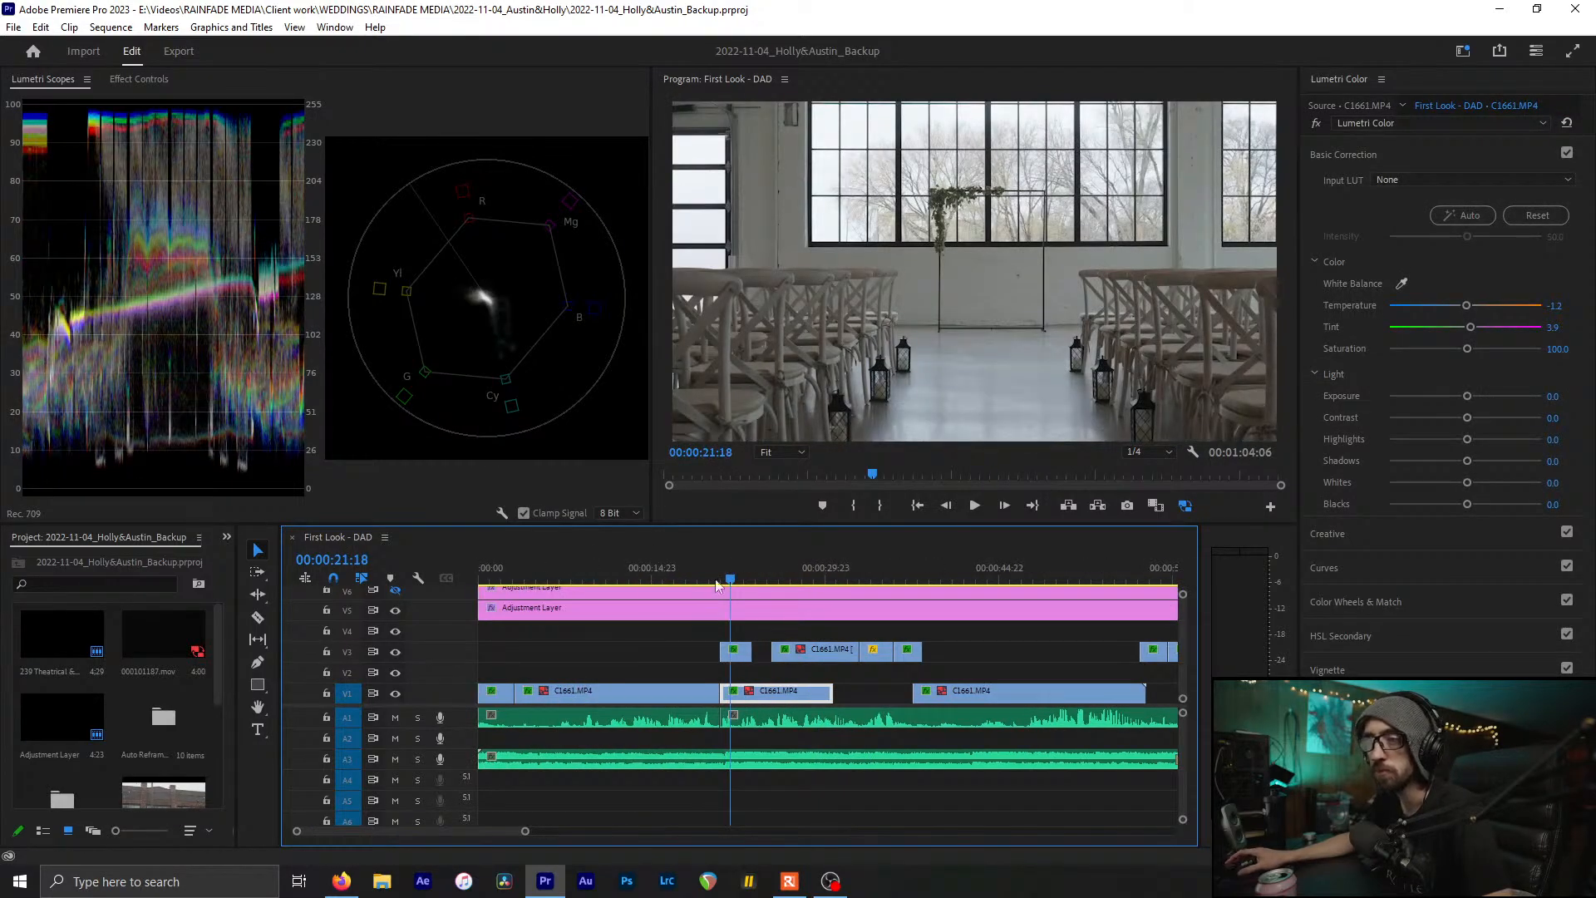
Play through the opening C1661 and tie shots, then select the adjustment layer with Basic Correction collapsed
click(559, 575)
click(485, 576)
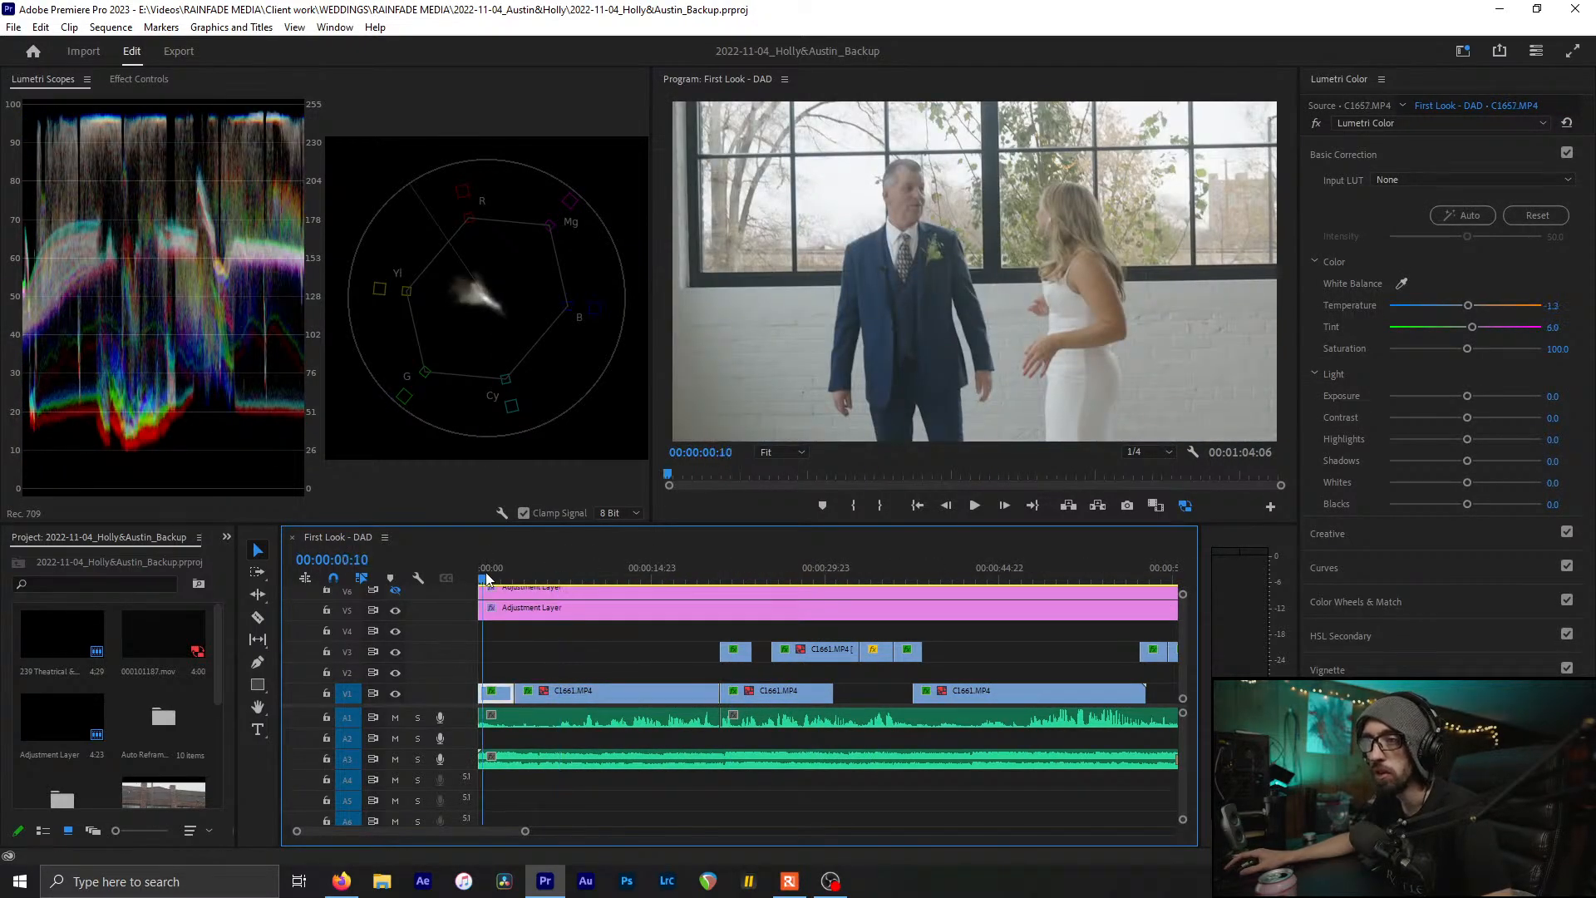
click(568, 576)
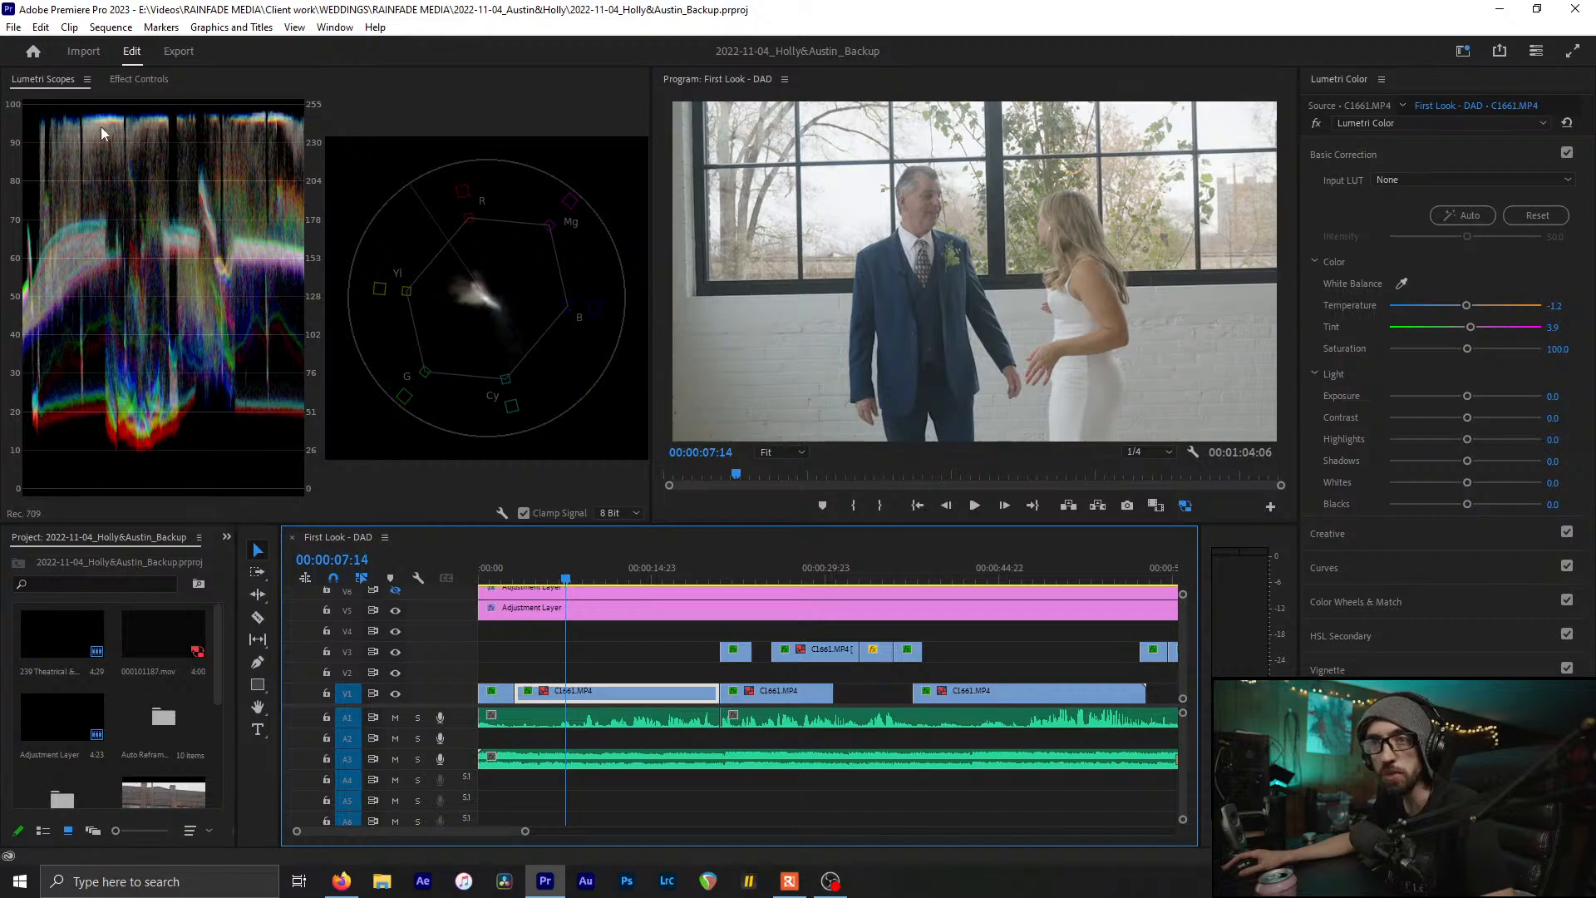
click(582, 576)
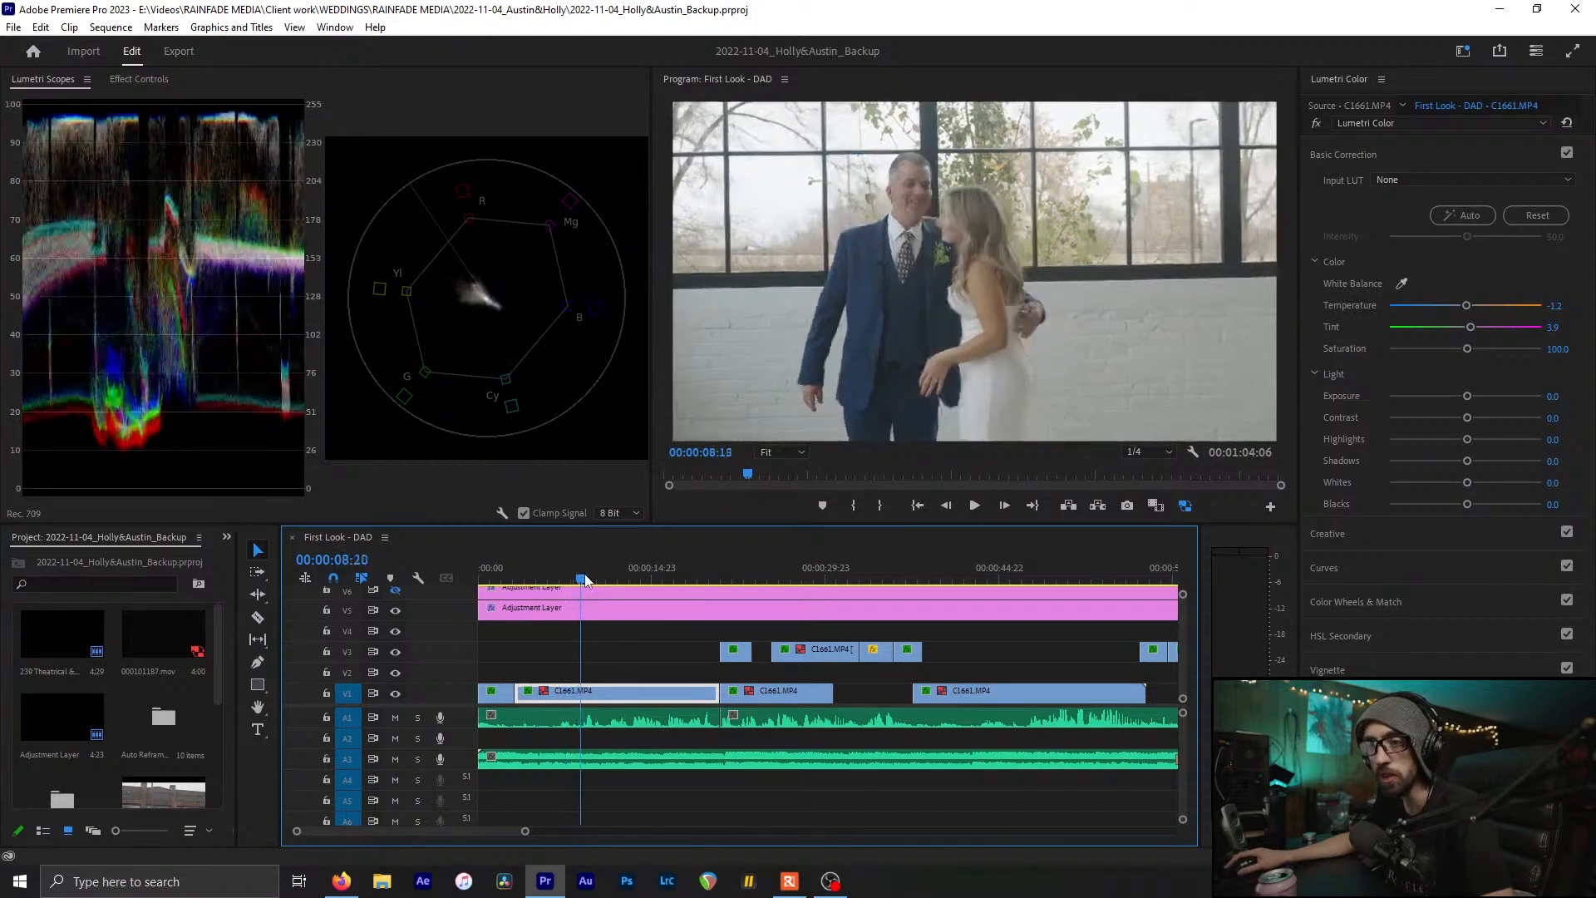
drag(584, 579, 784, 581)
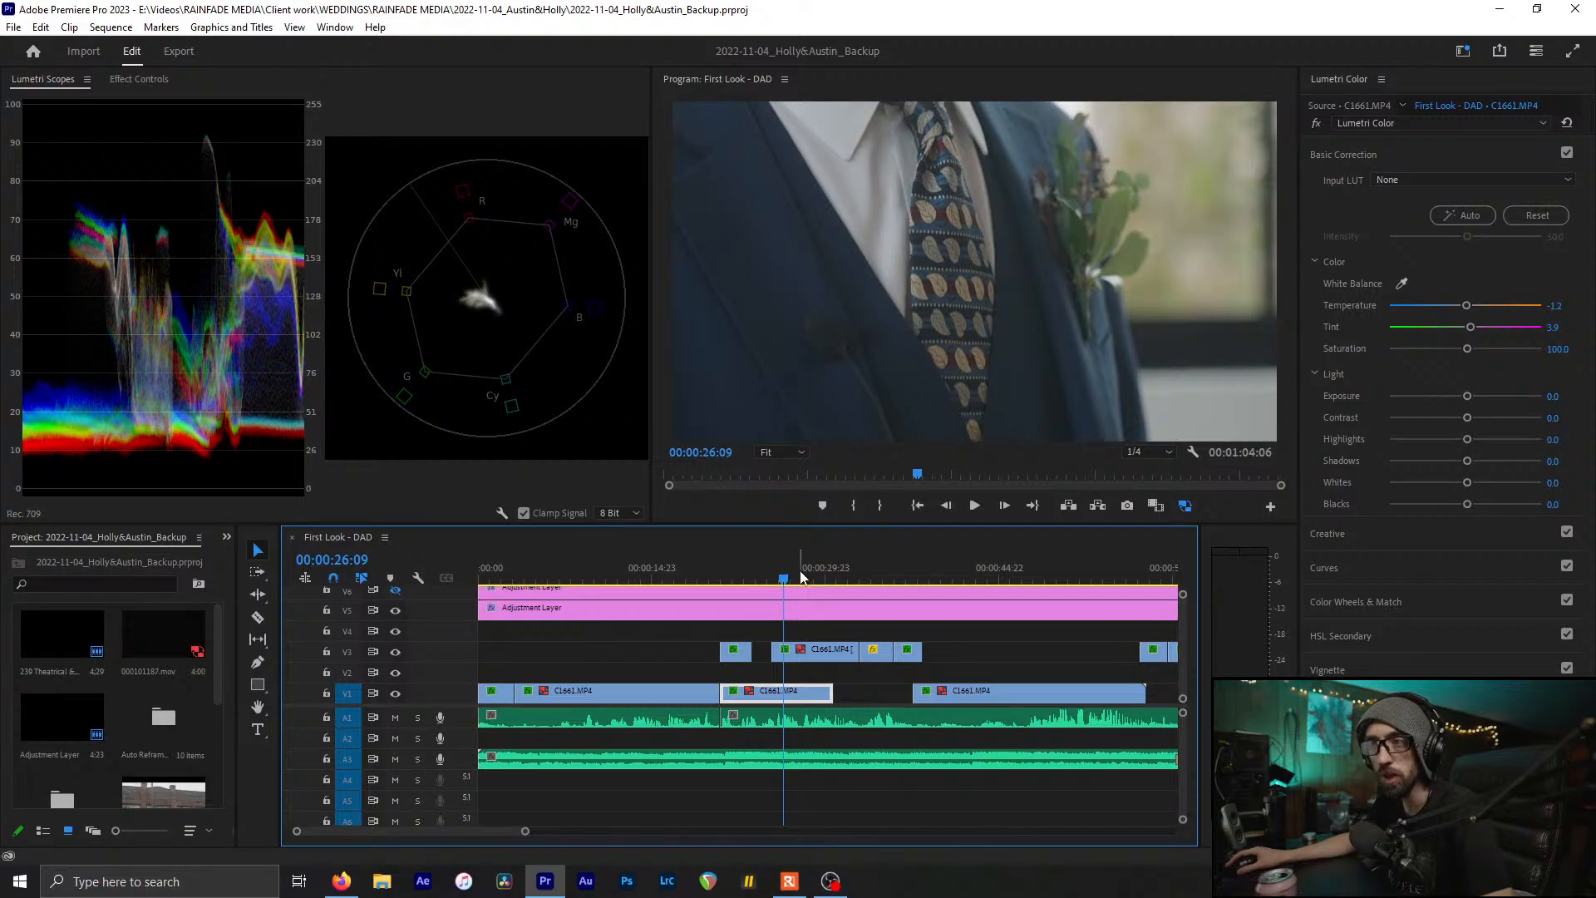
drag(806, 577, 595, 620)
click(595, 620)
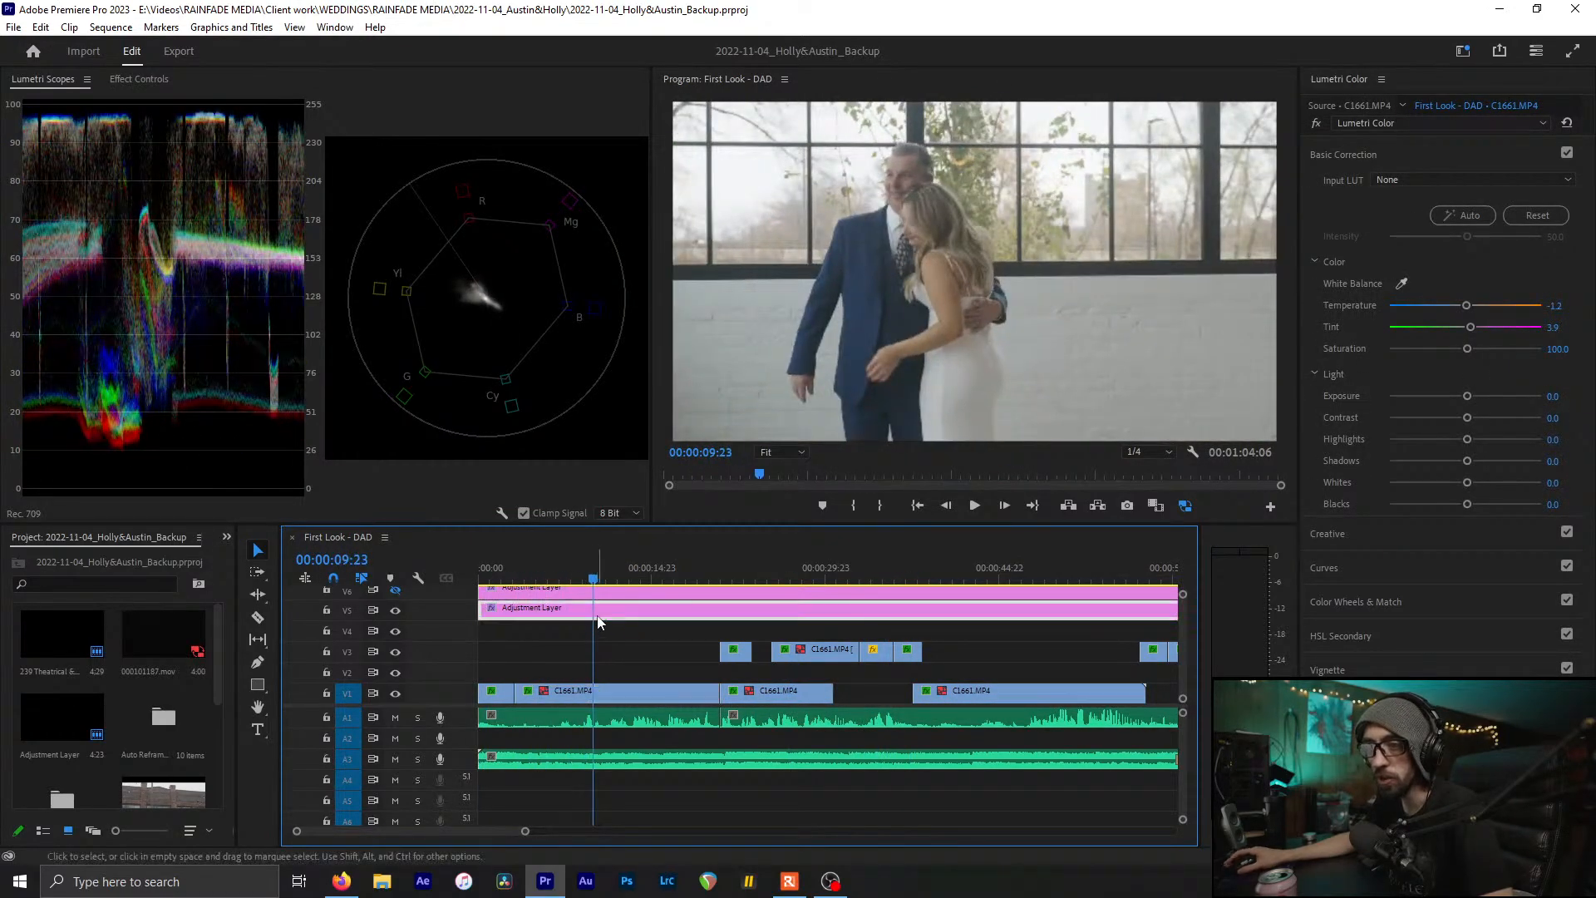
click(1409, 147)
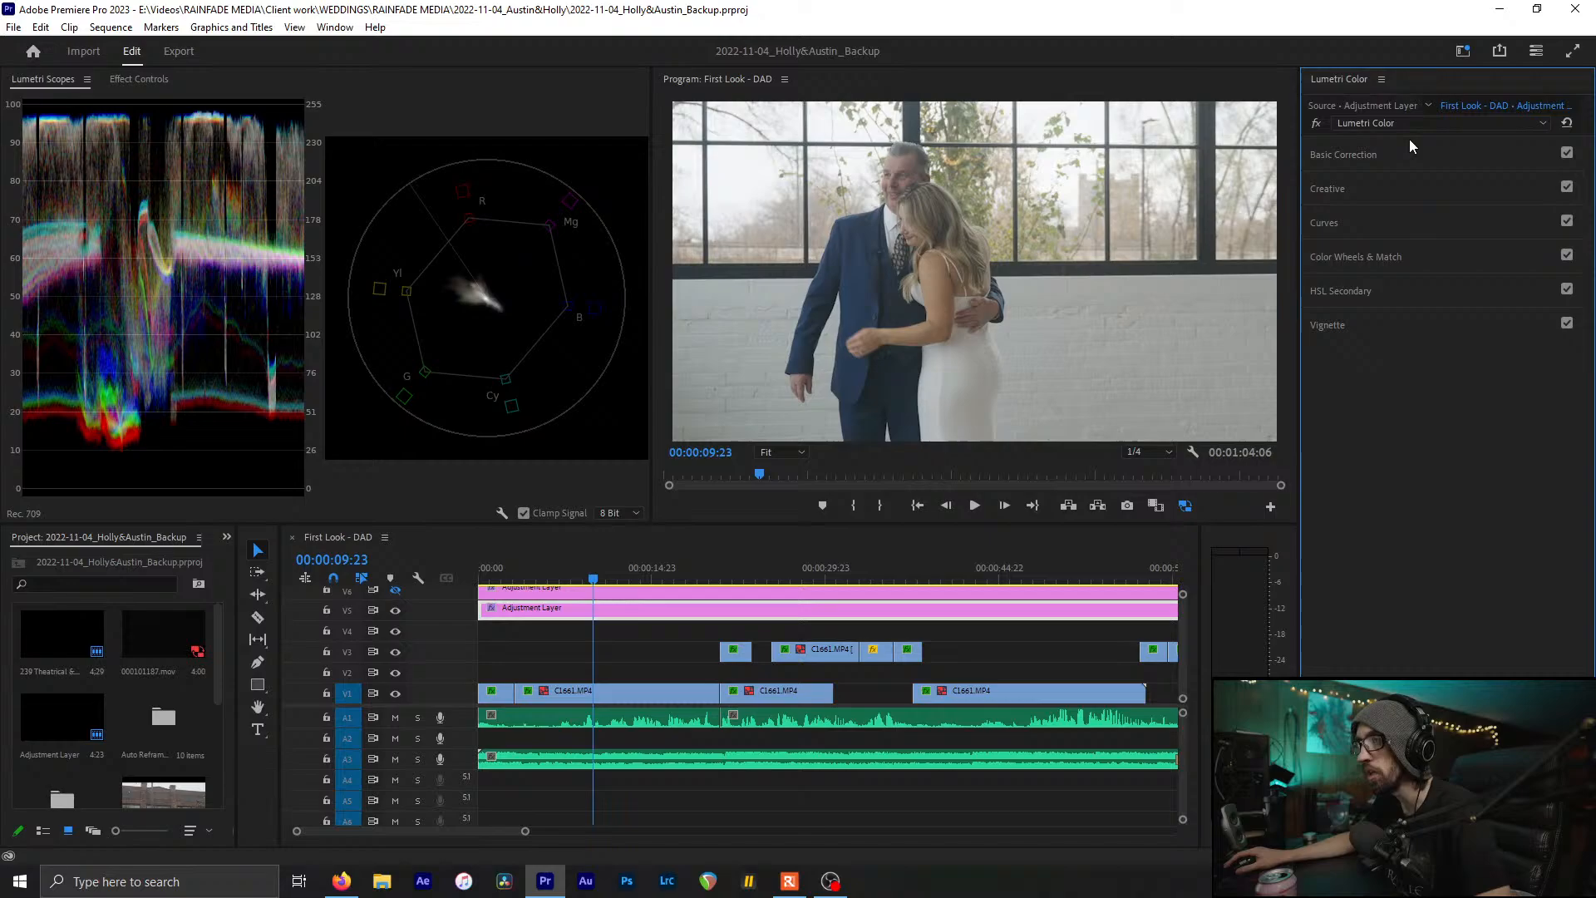
Expand the adjustment layer's Creative section and open its Look list
click(1382, 193)
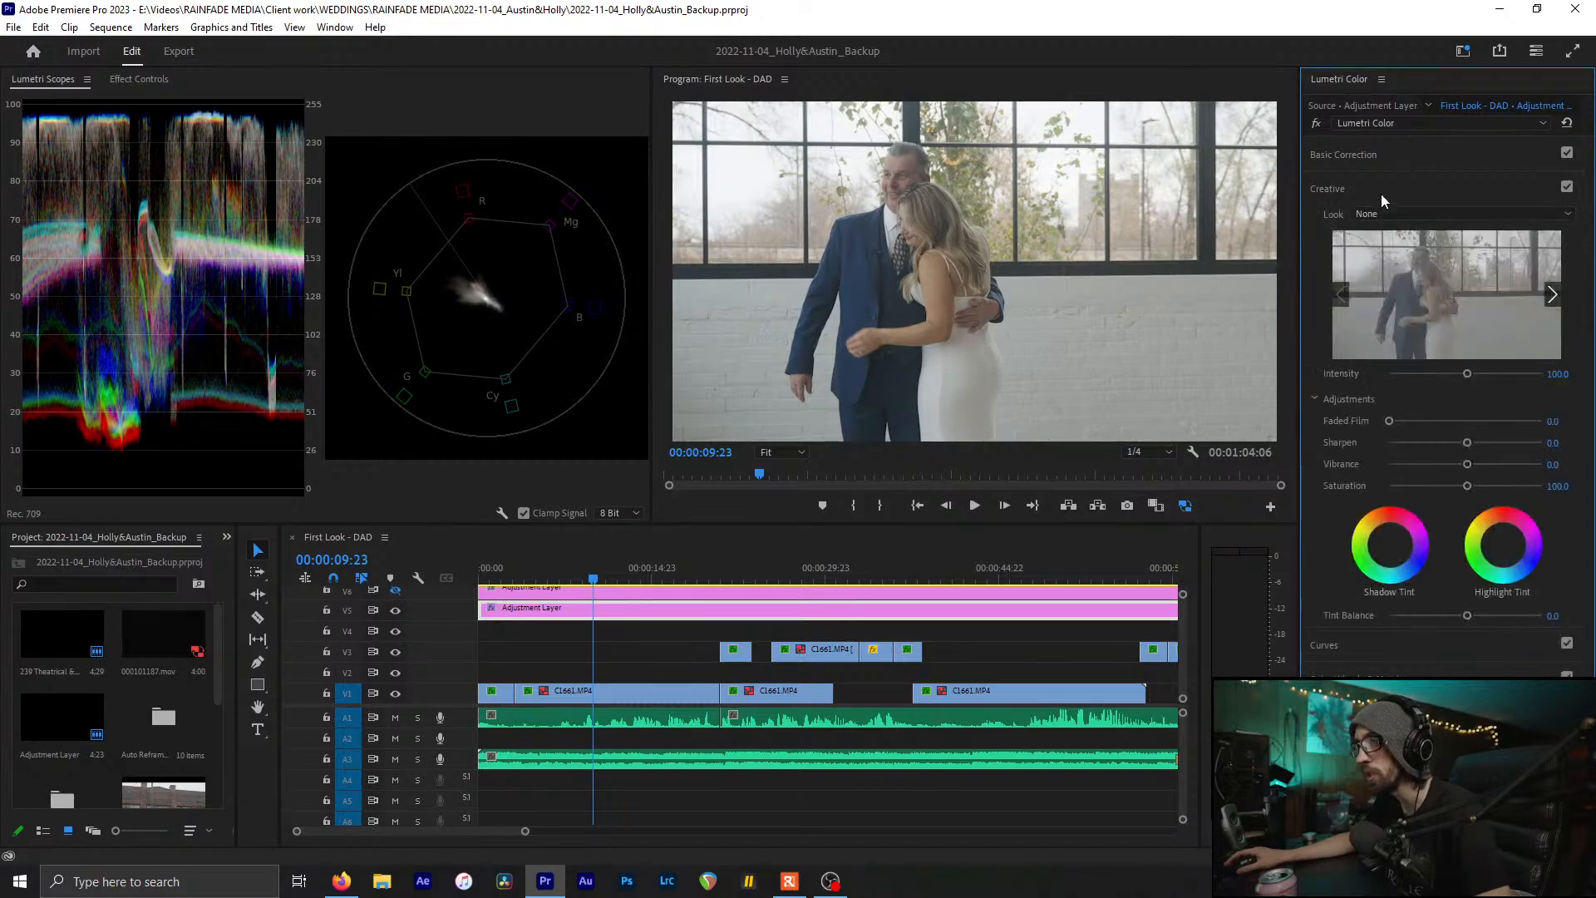
click(546, 614)
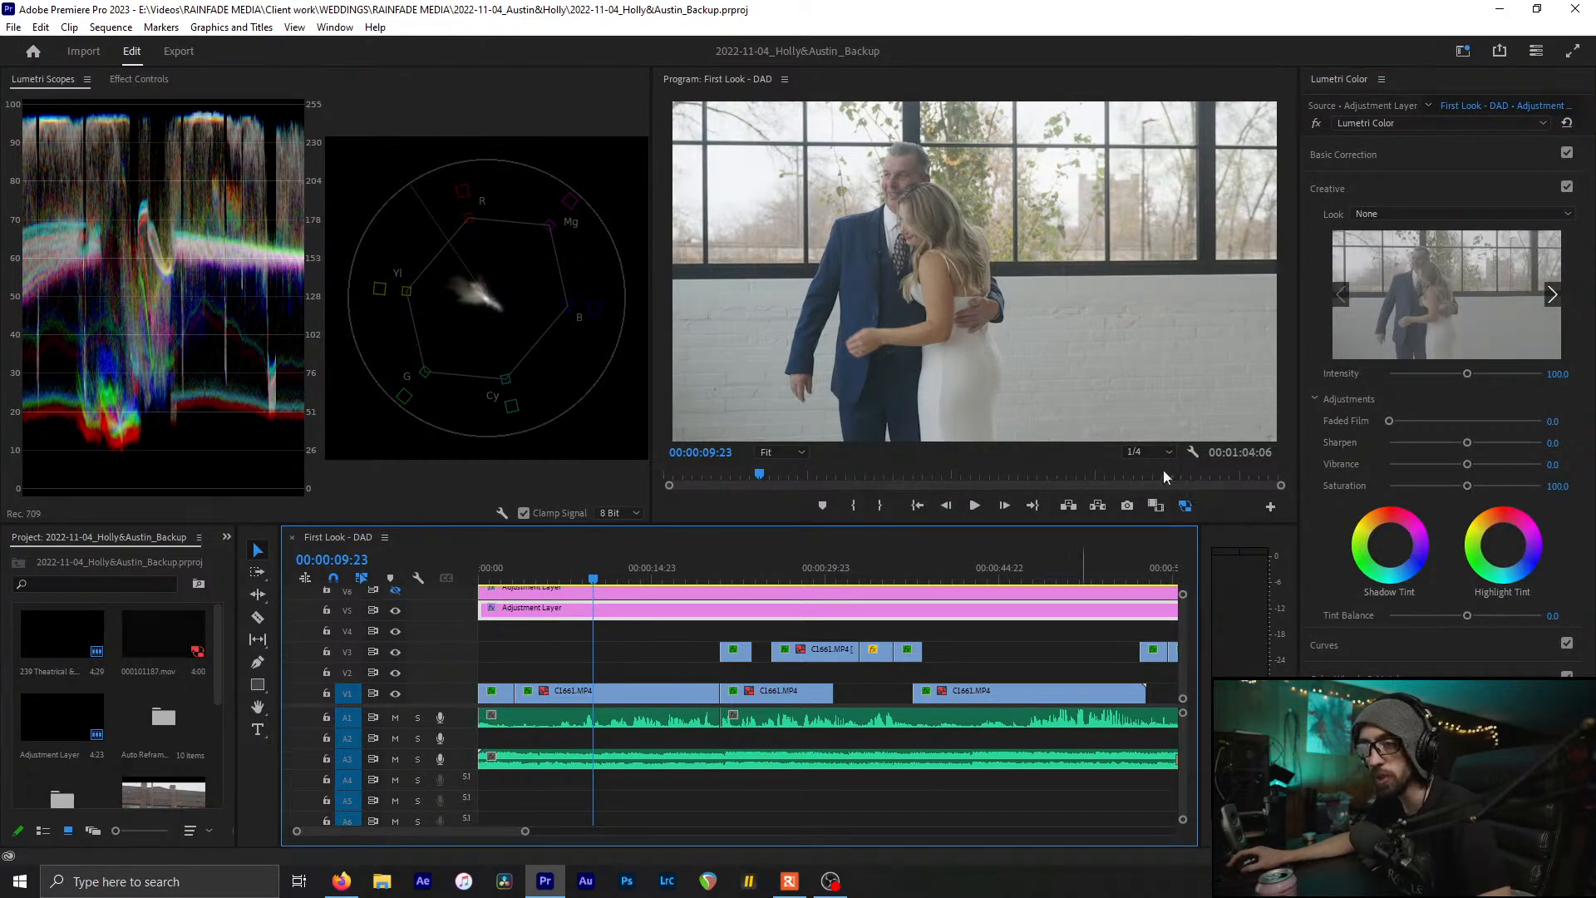
click(1383, 188)
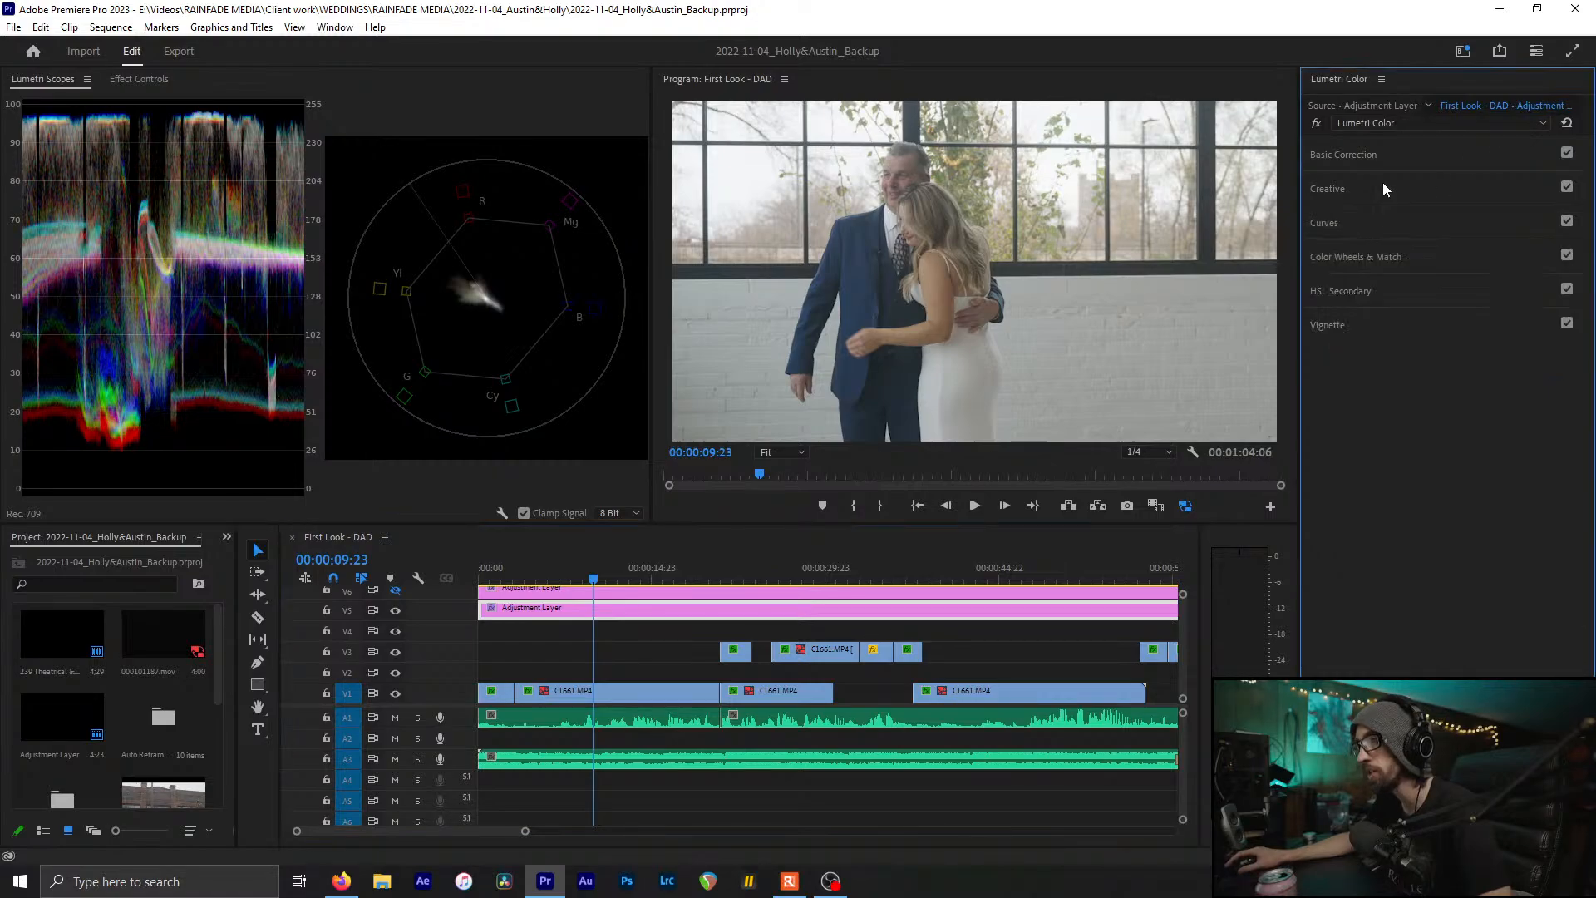
click(1331, 187)
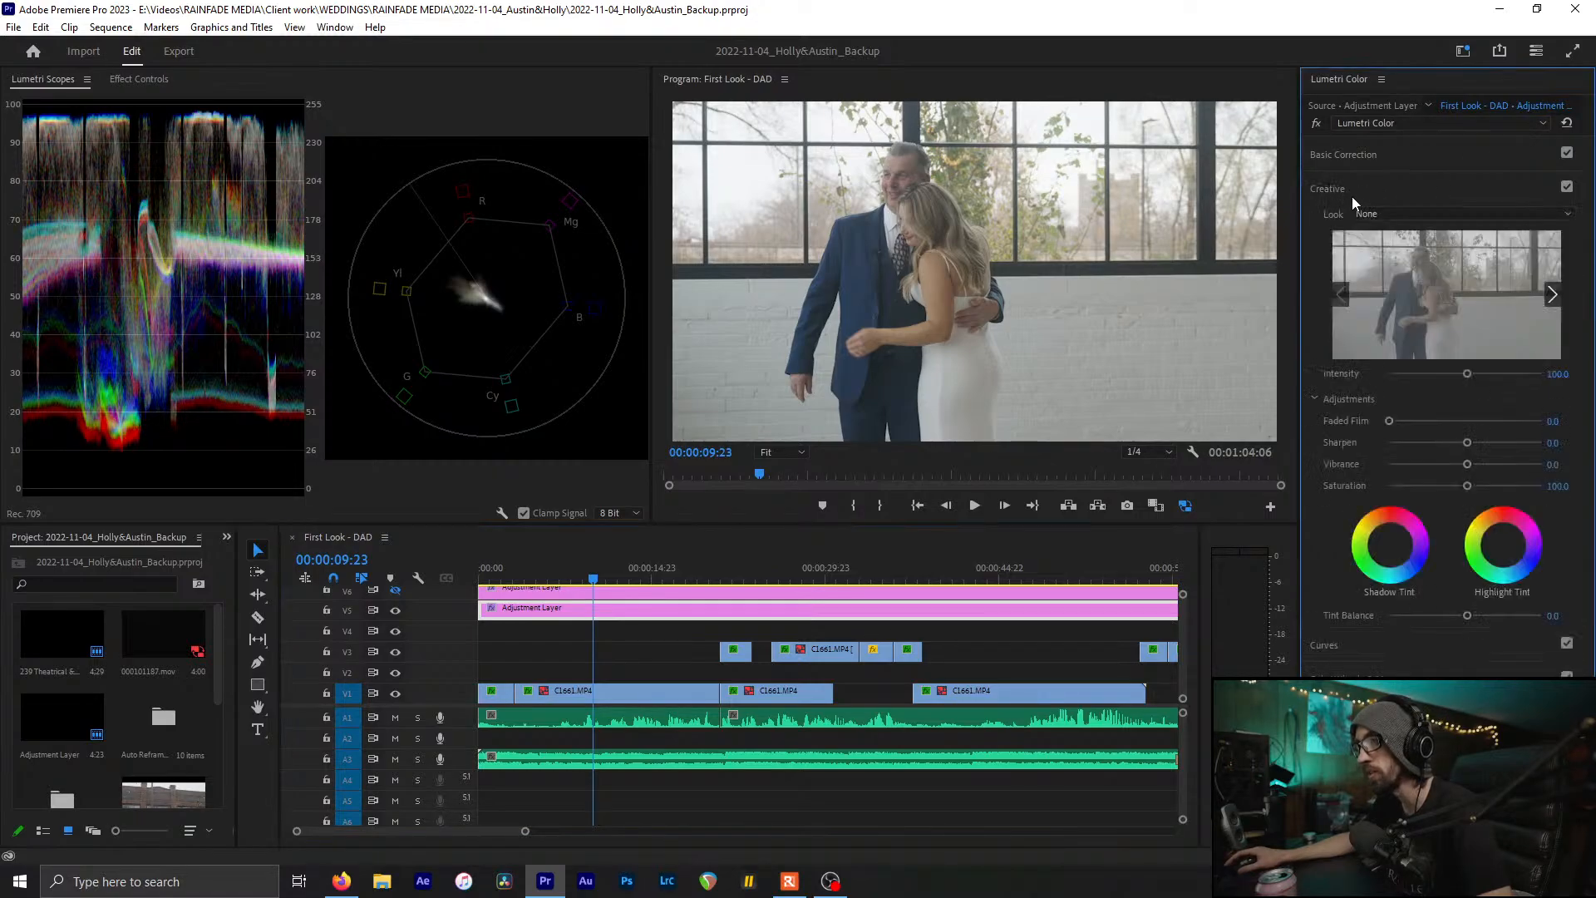
click(1404, 213)
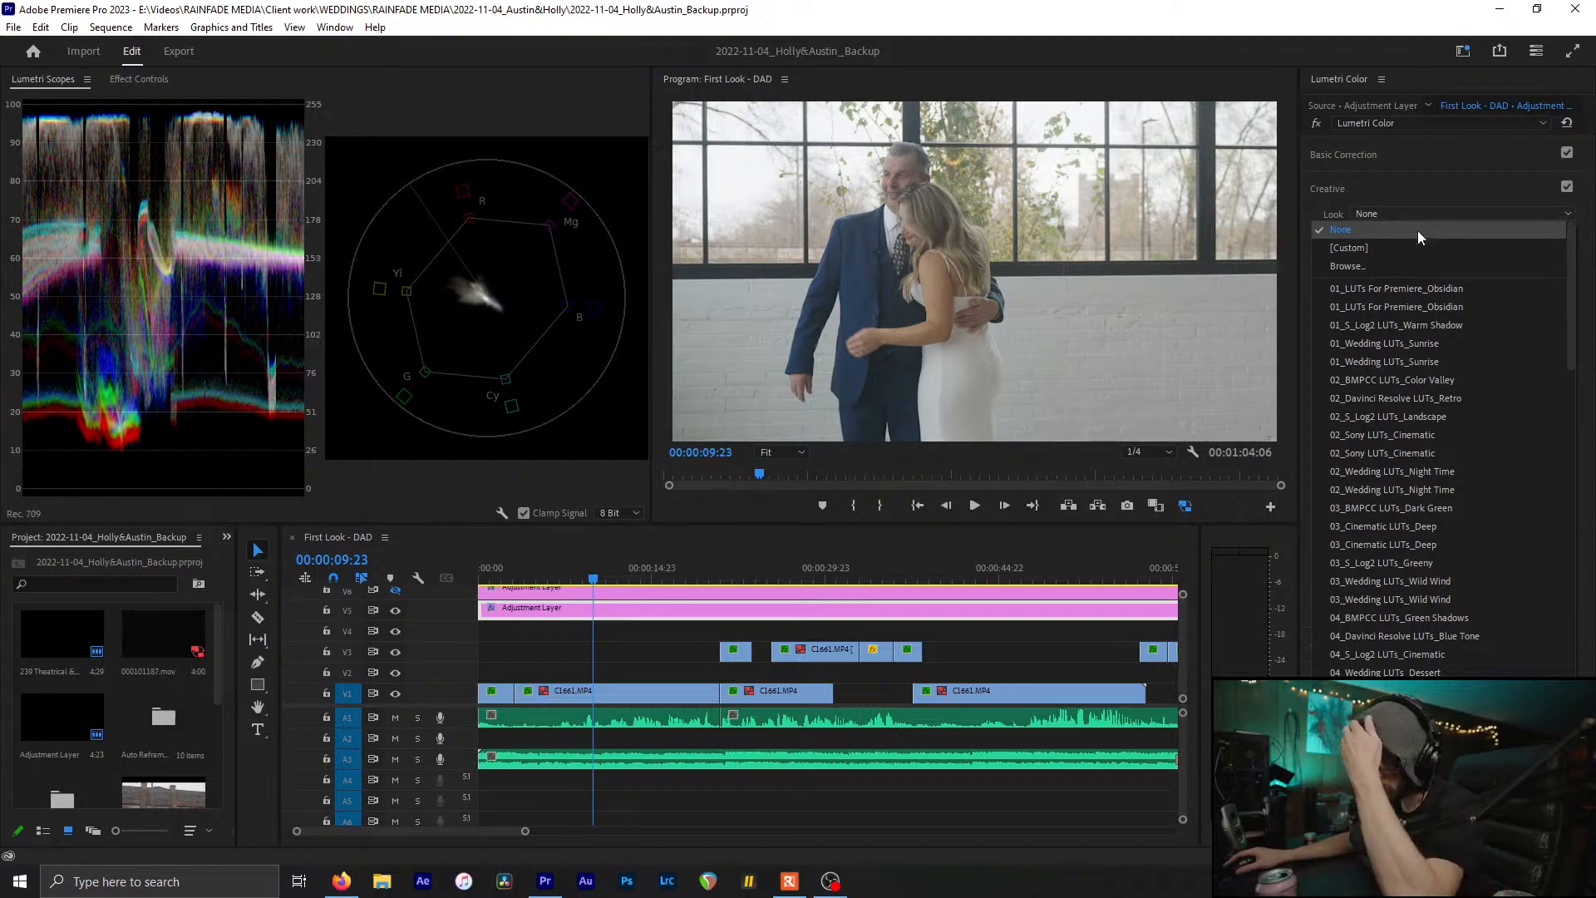
Scroll through the available LUTs, past entries like 06_Wedding LUTs_Coastal Haze
scroll(1383, 573, down, 3)
scroll(1383, 574, down, 1)
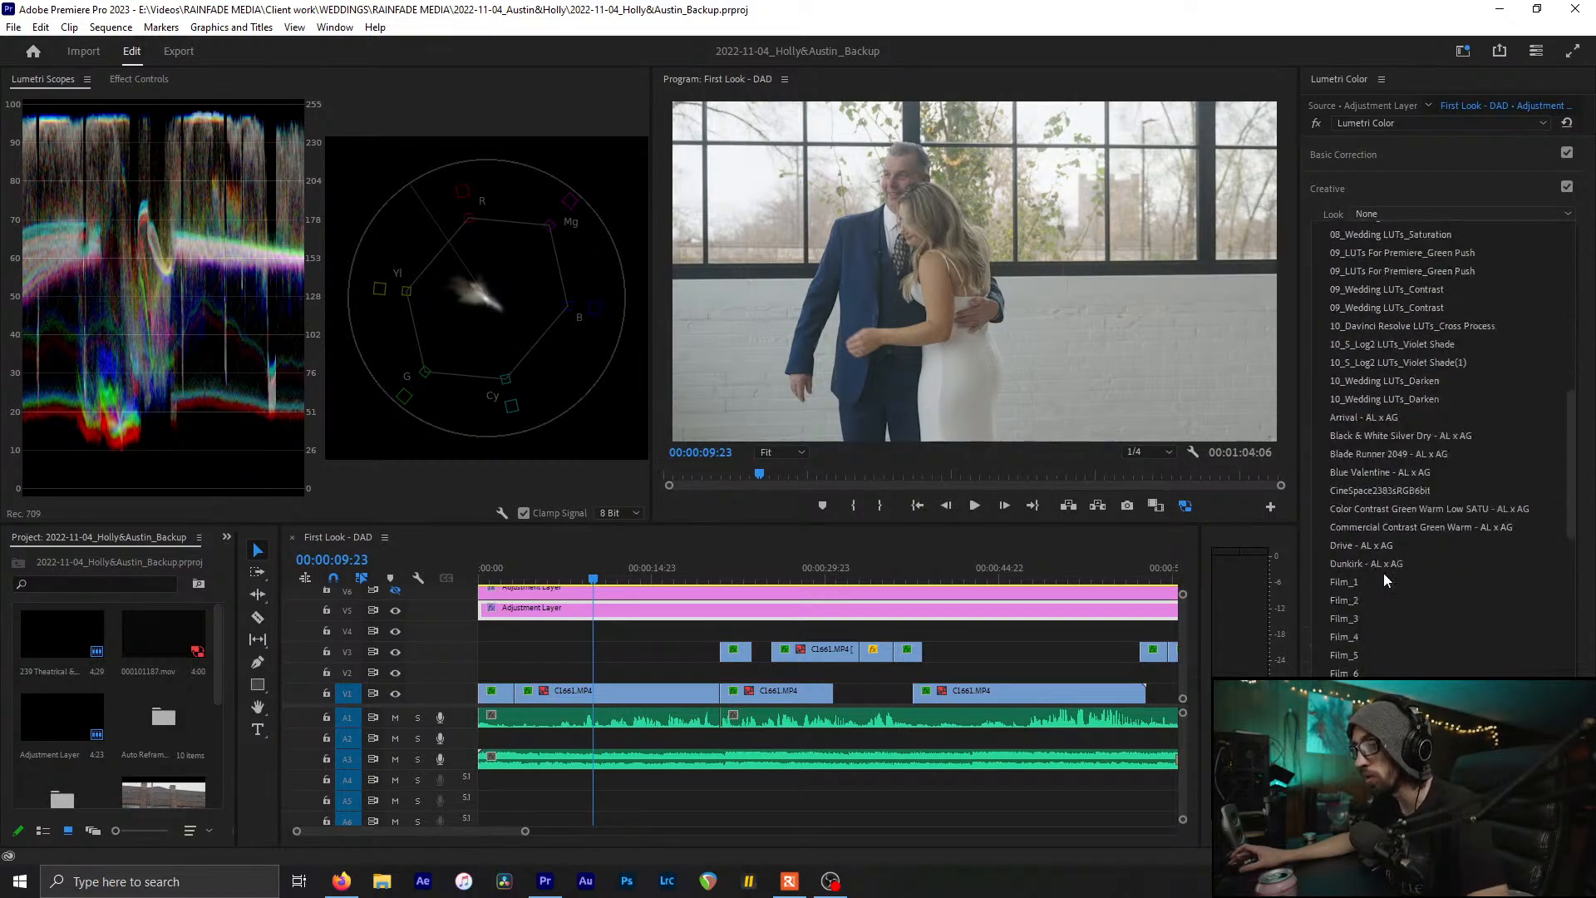
scroll(1384, 565, down, 2)
scroll(1385, 562, up, 6)
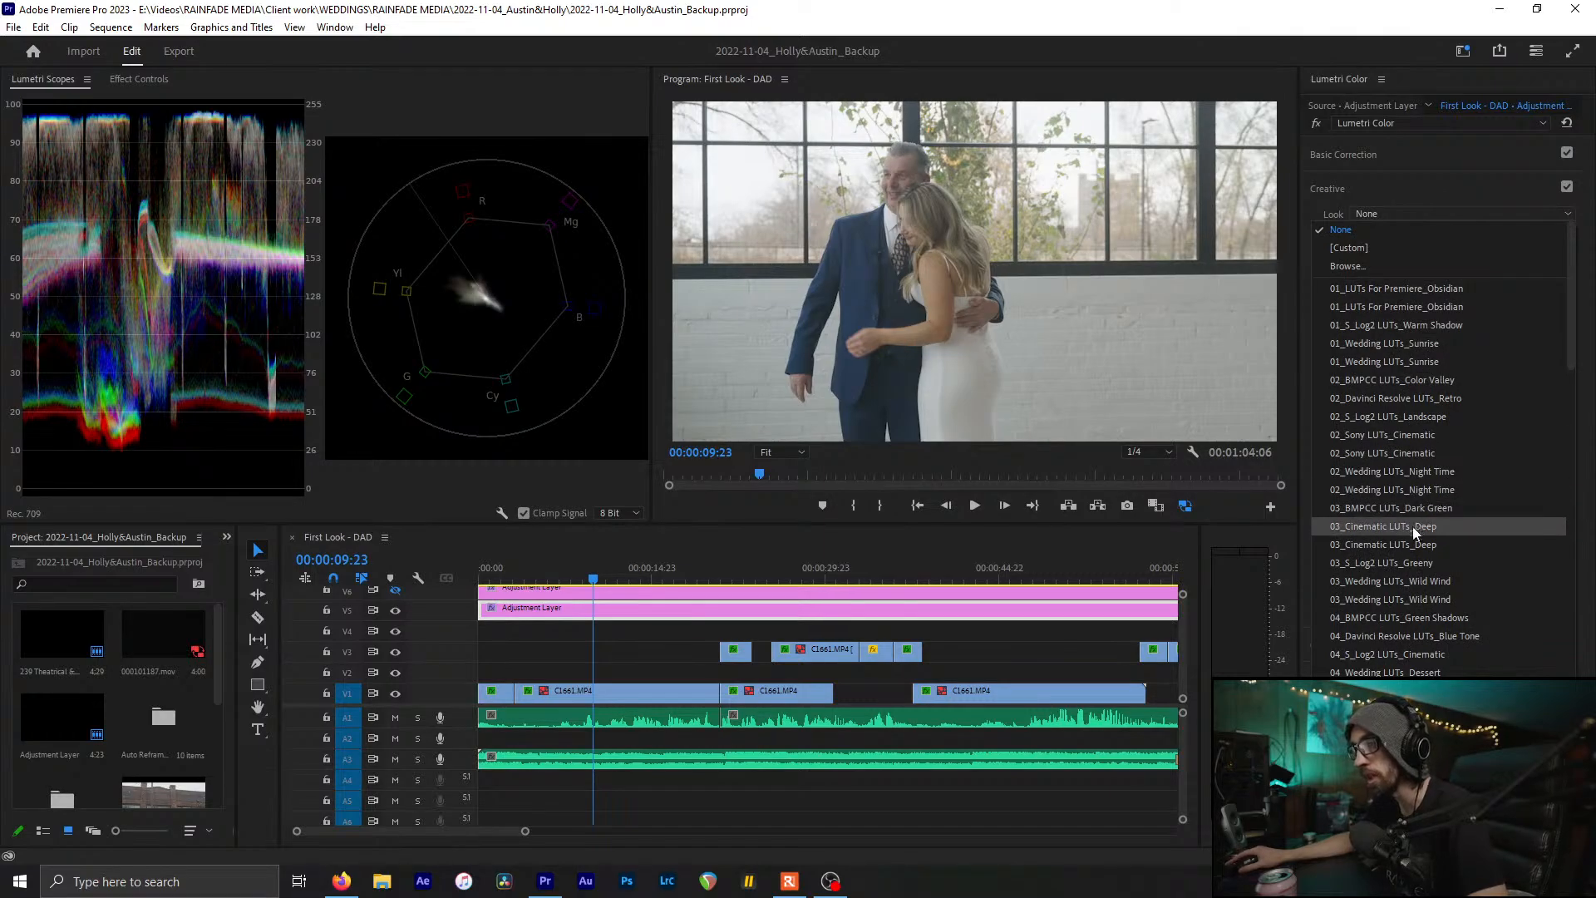
scroll(1413, 536, down, 1)
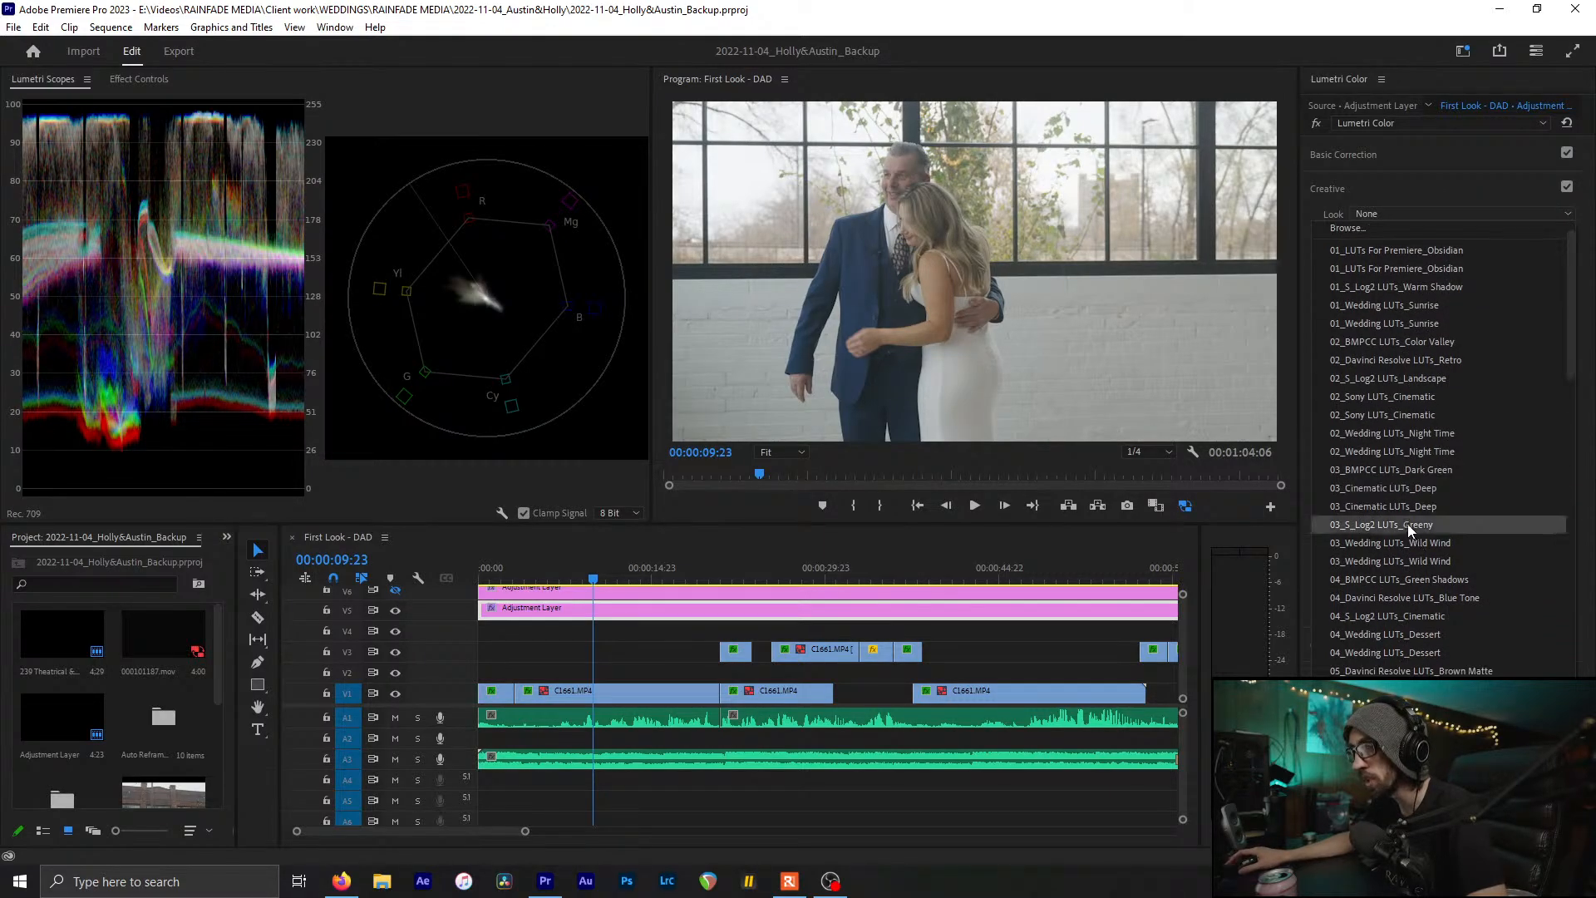
scroll(1396, 558, down, 1)
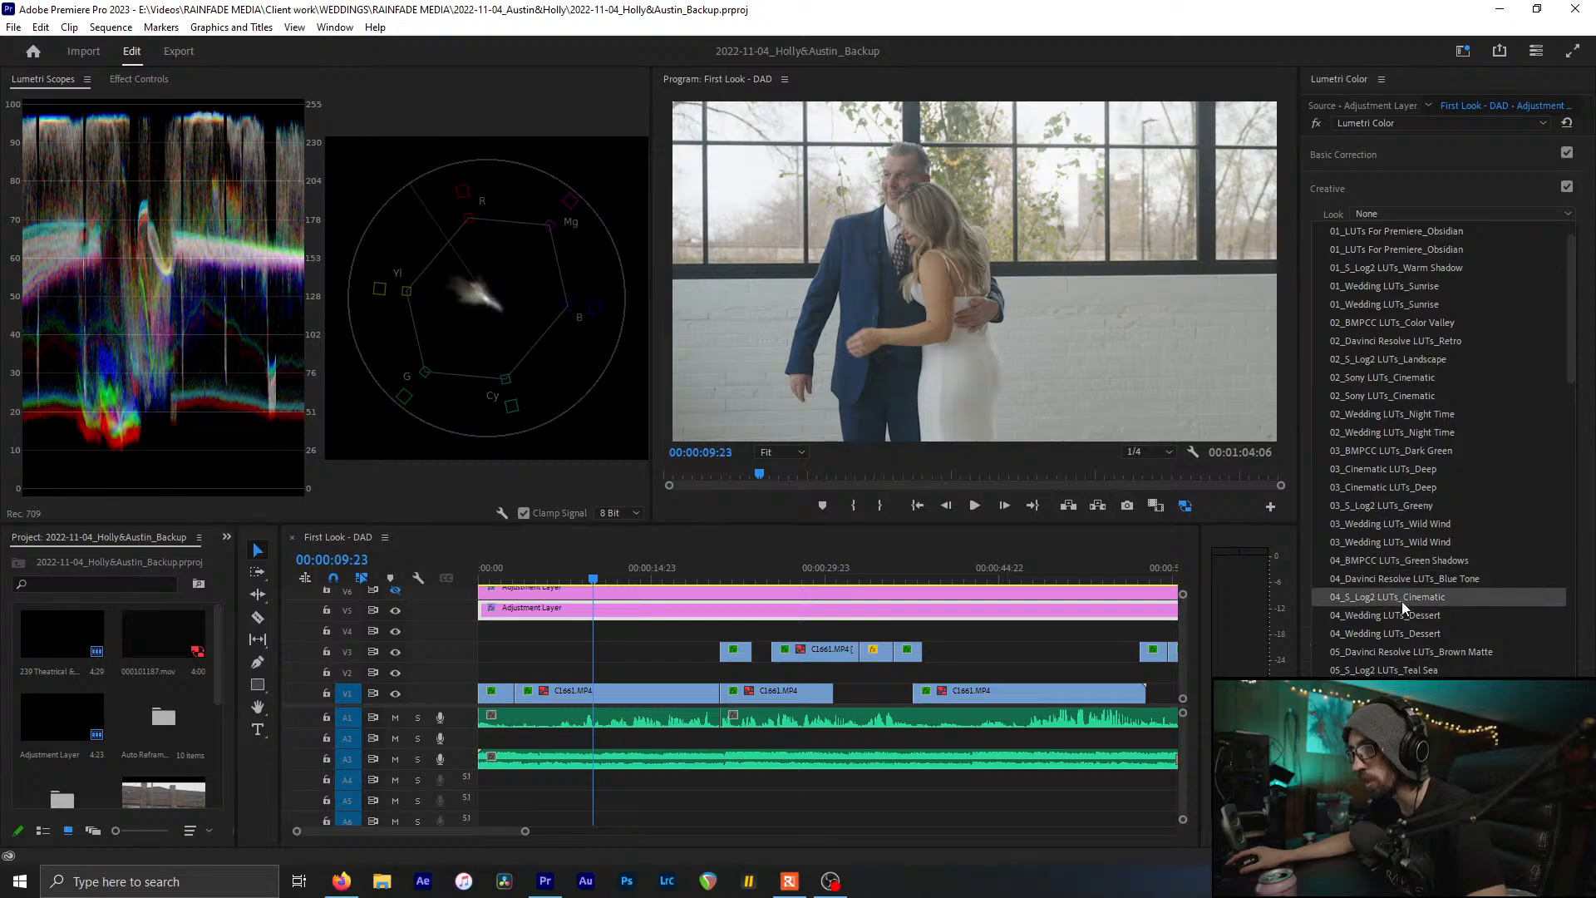
scroll(1423, 635, down, 2)
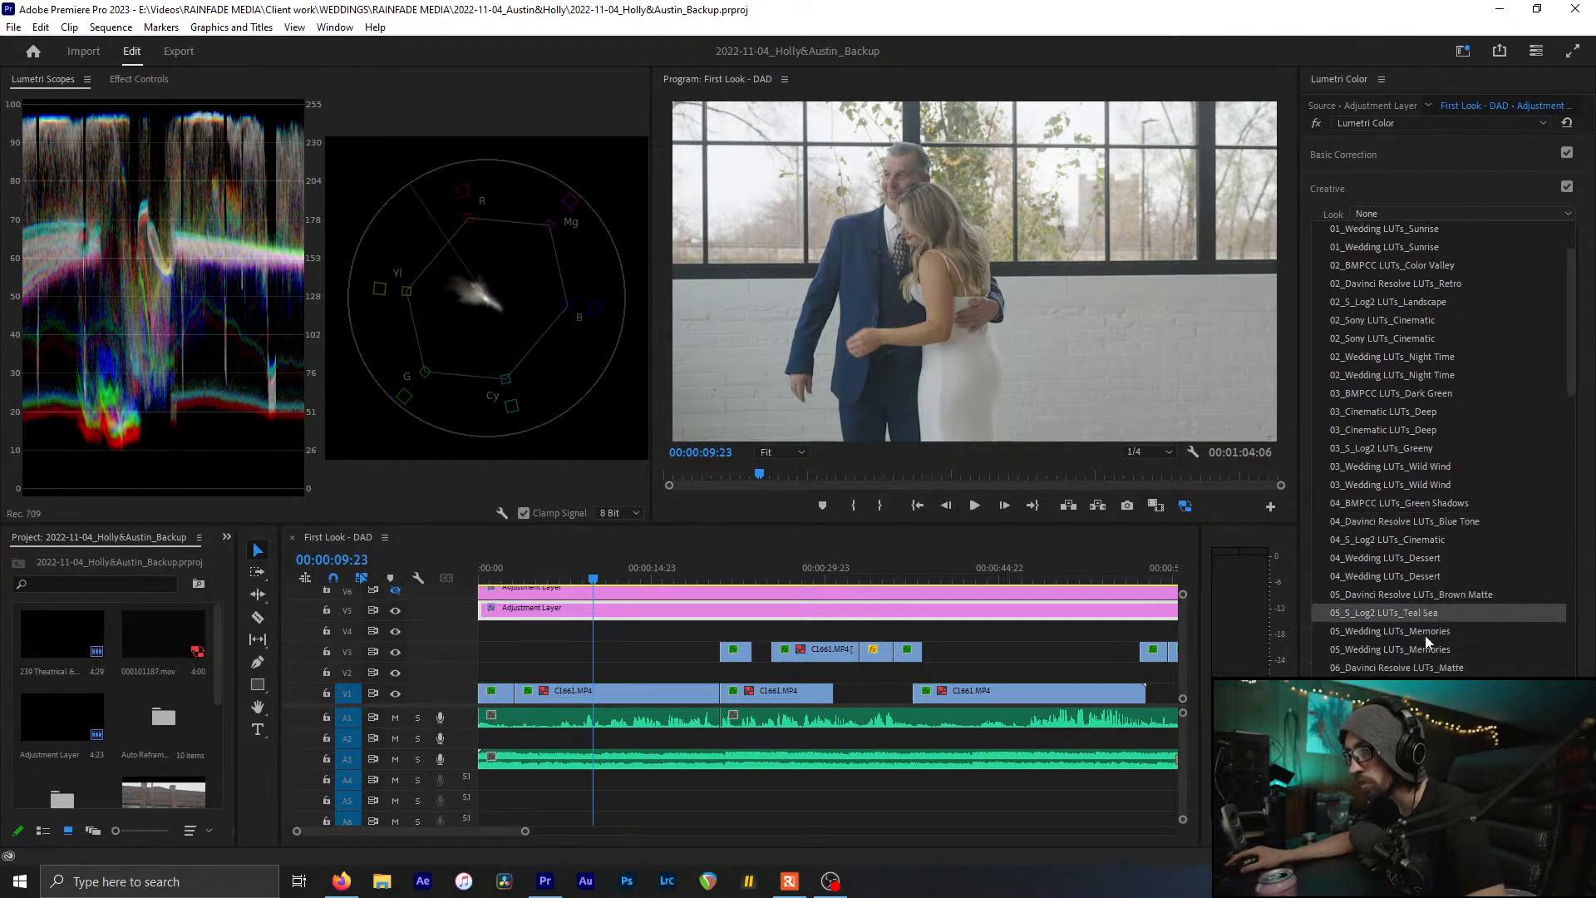
scroll(1425, 638, down, 3)
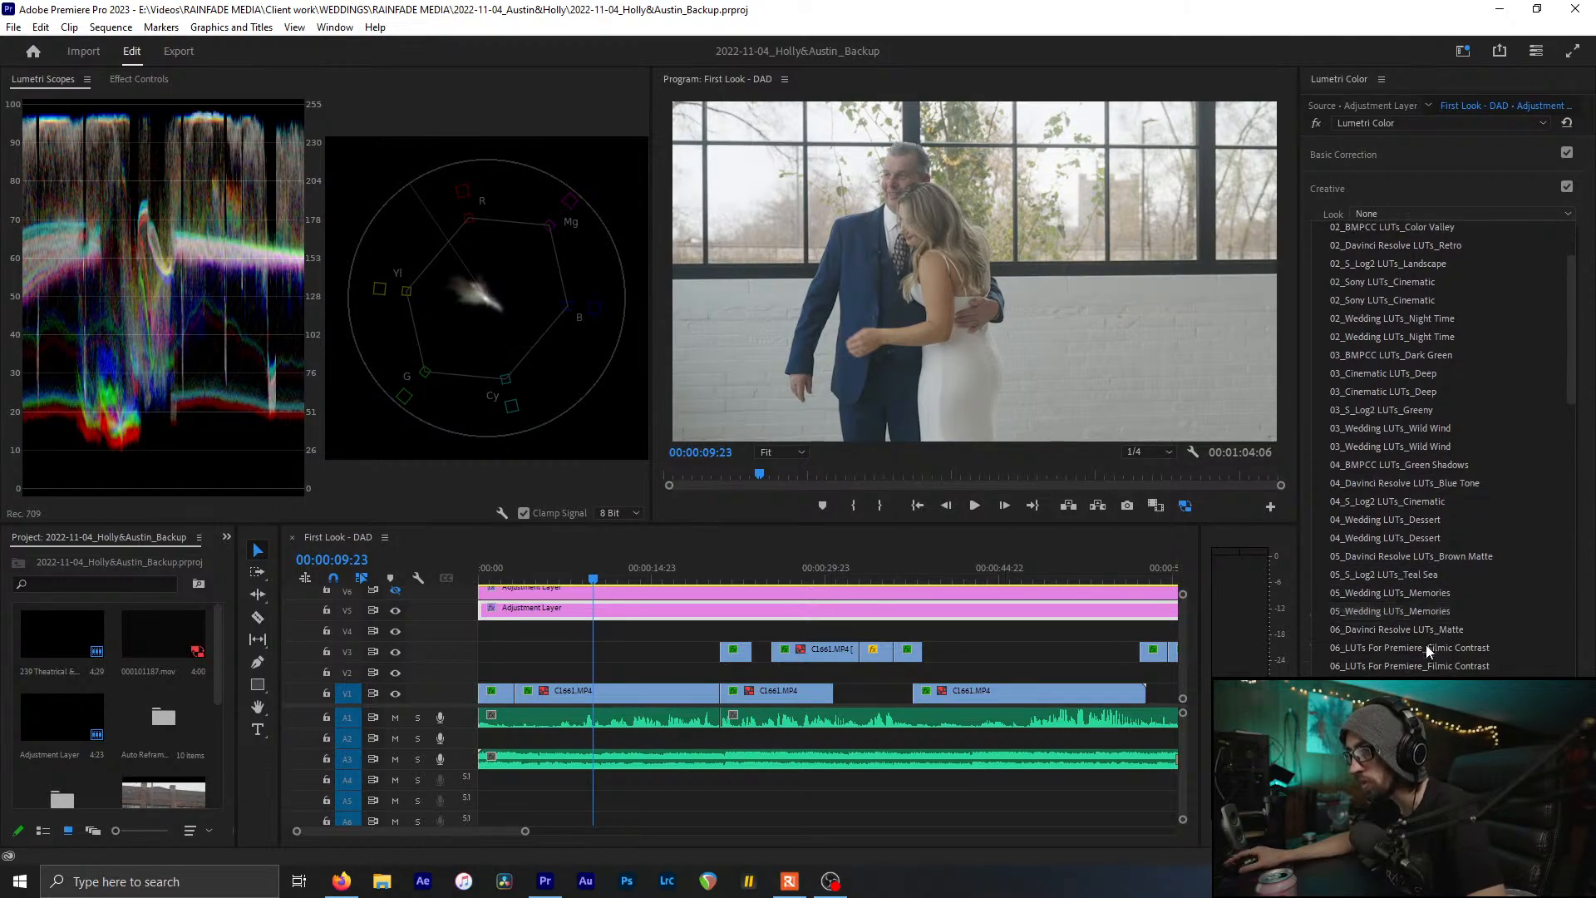
scroll(1424, 584, down, 1)
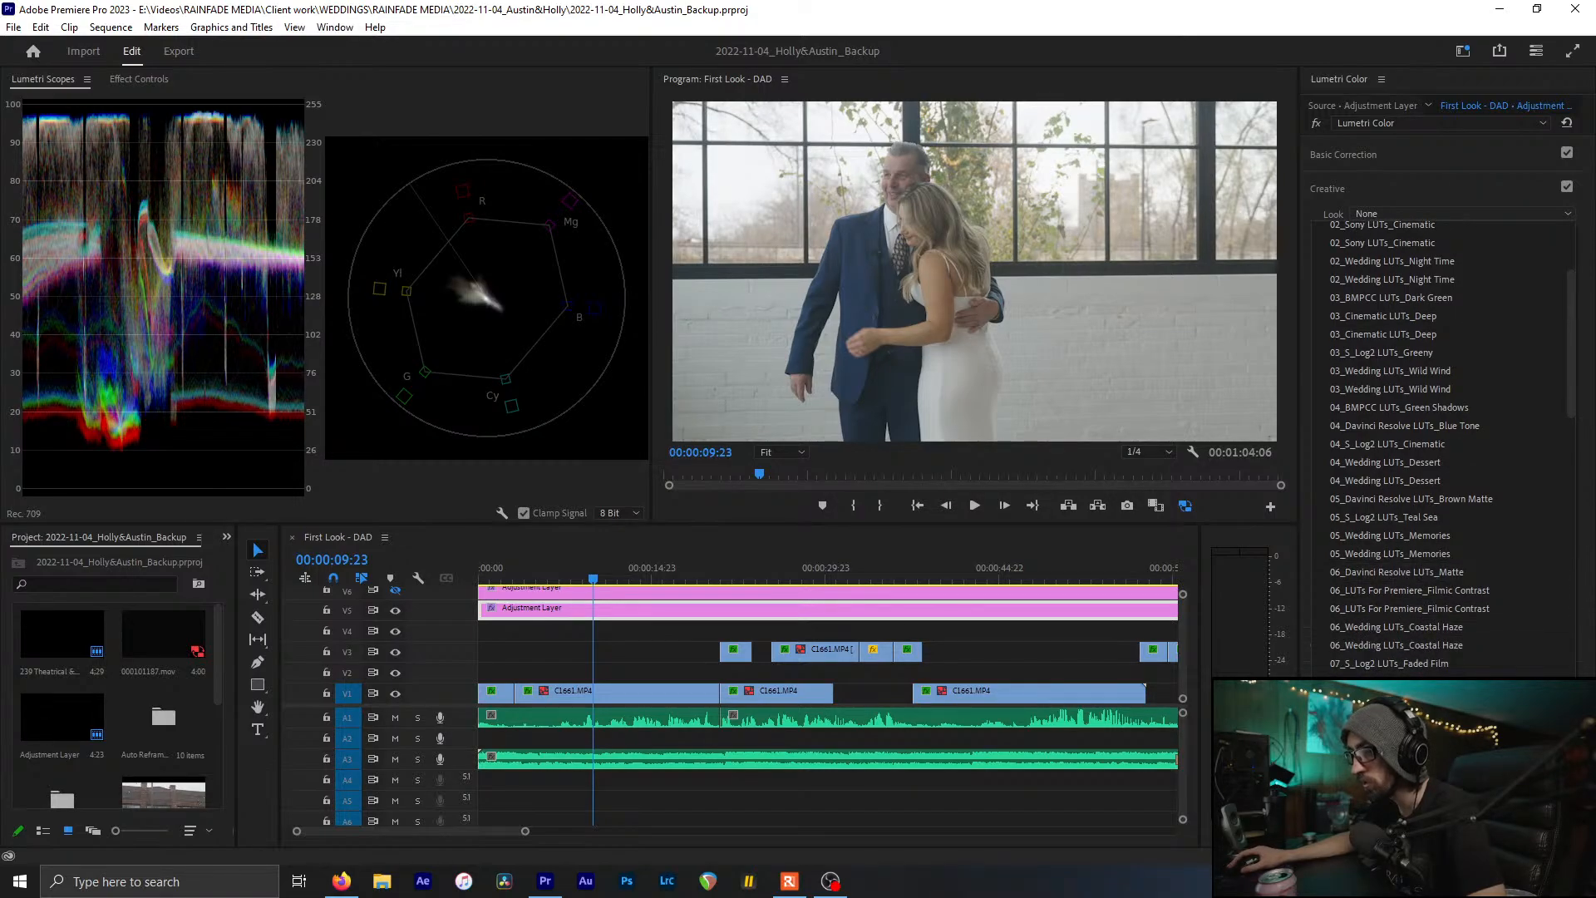
Try the 09_LUTs For Premiere_Green Push and 01_LUTs For Premiere_Obsidian looks
click(1410, 755)
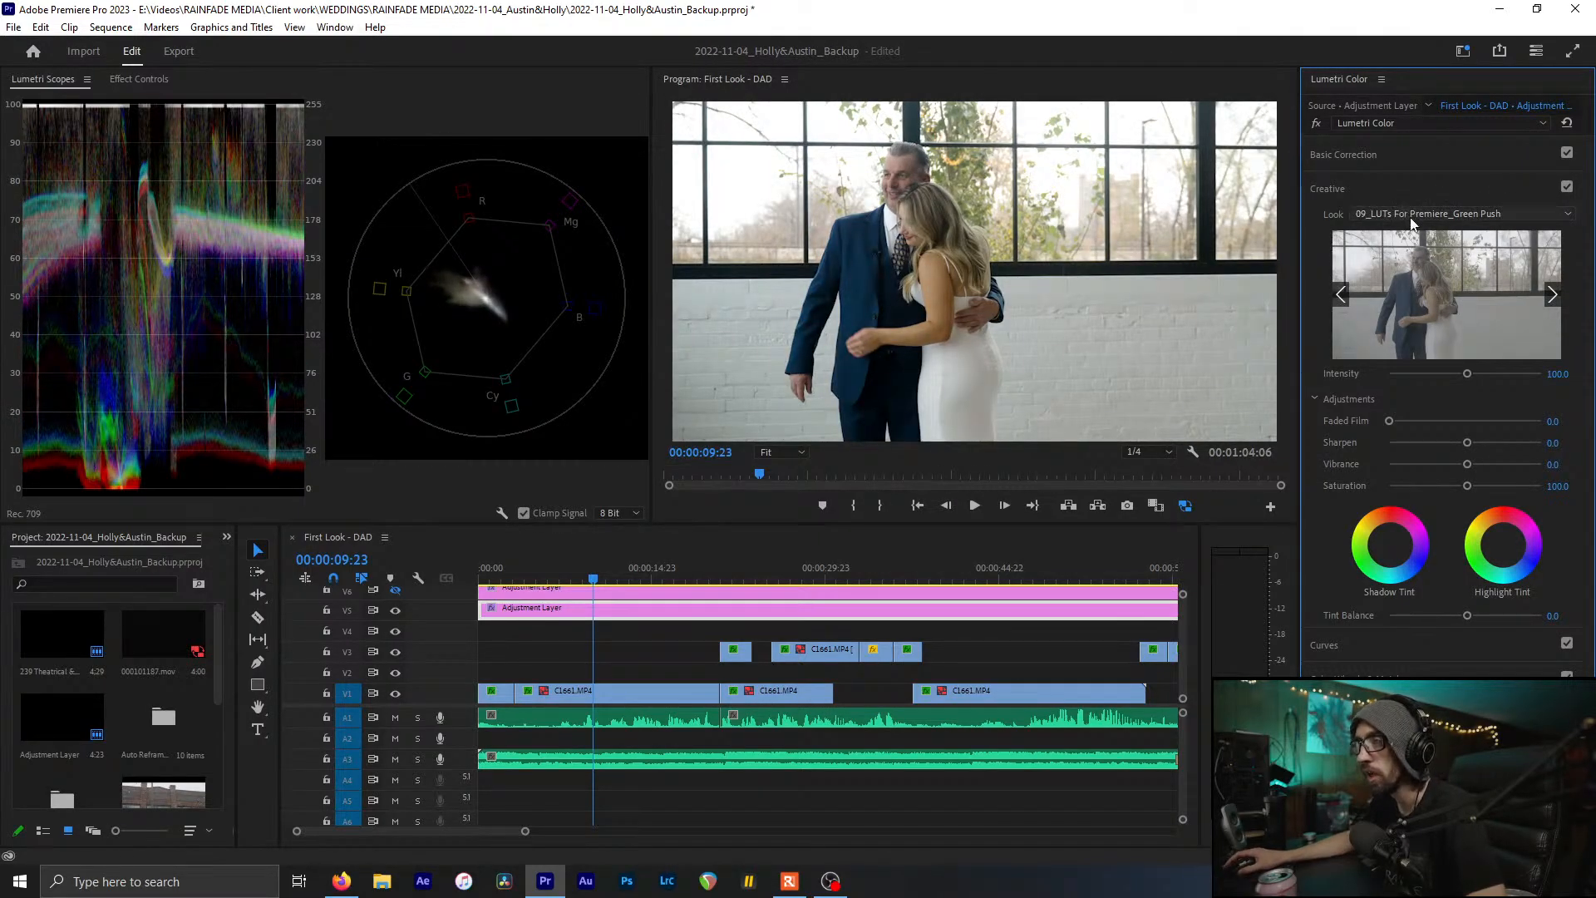
click(1413, 213)
scroll(1405, 254, up, 3)
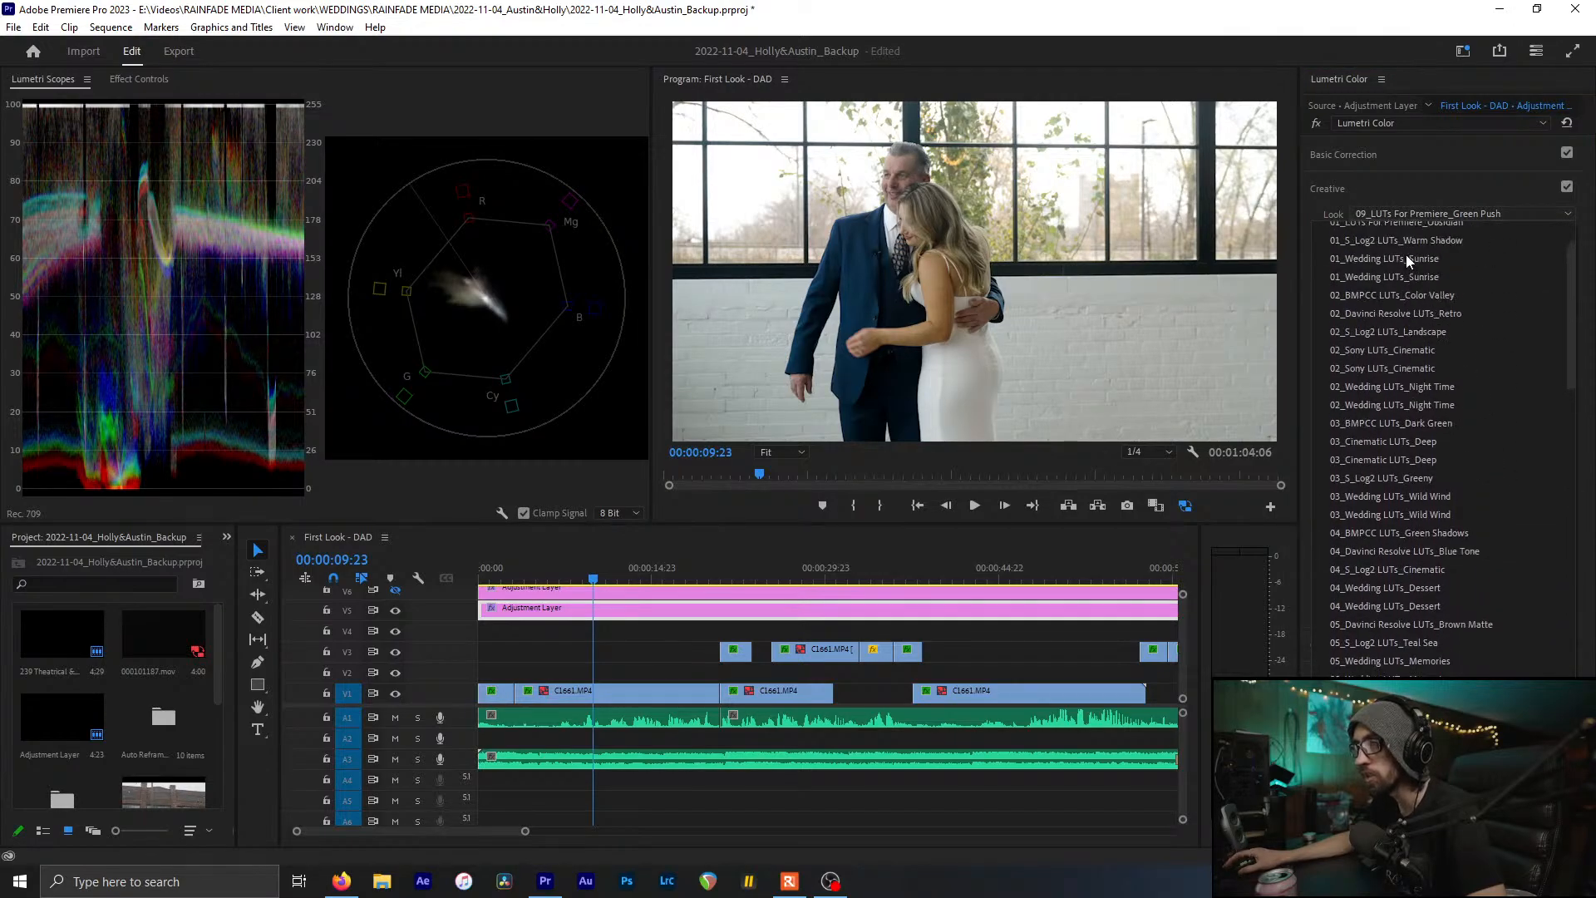
scroll(1404, 254, up, 1)
click(1398, 281)
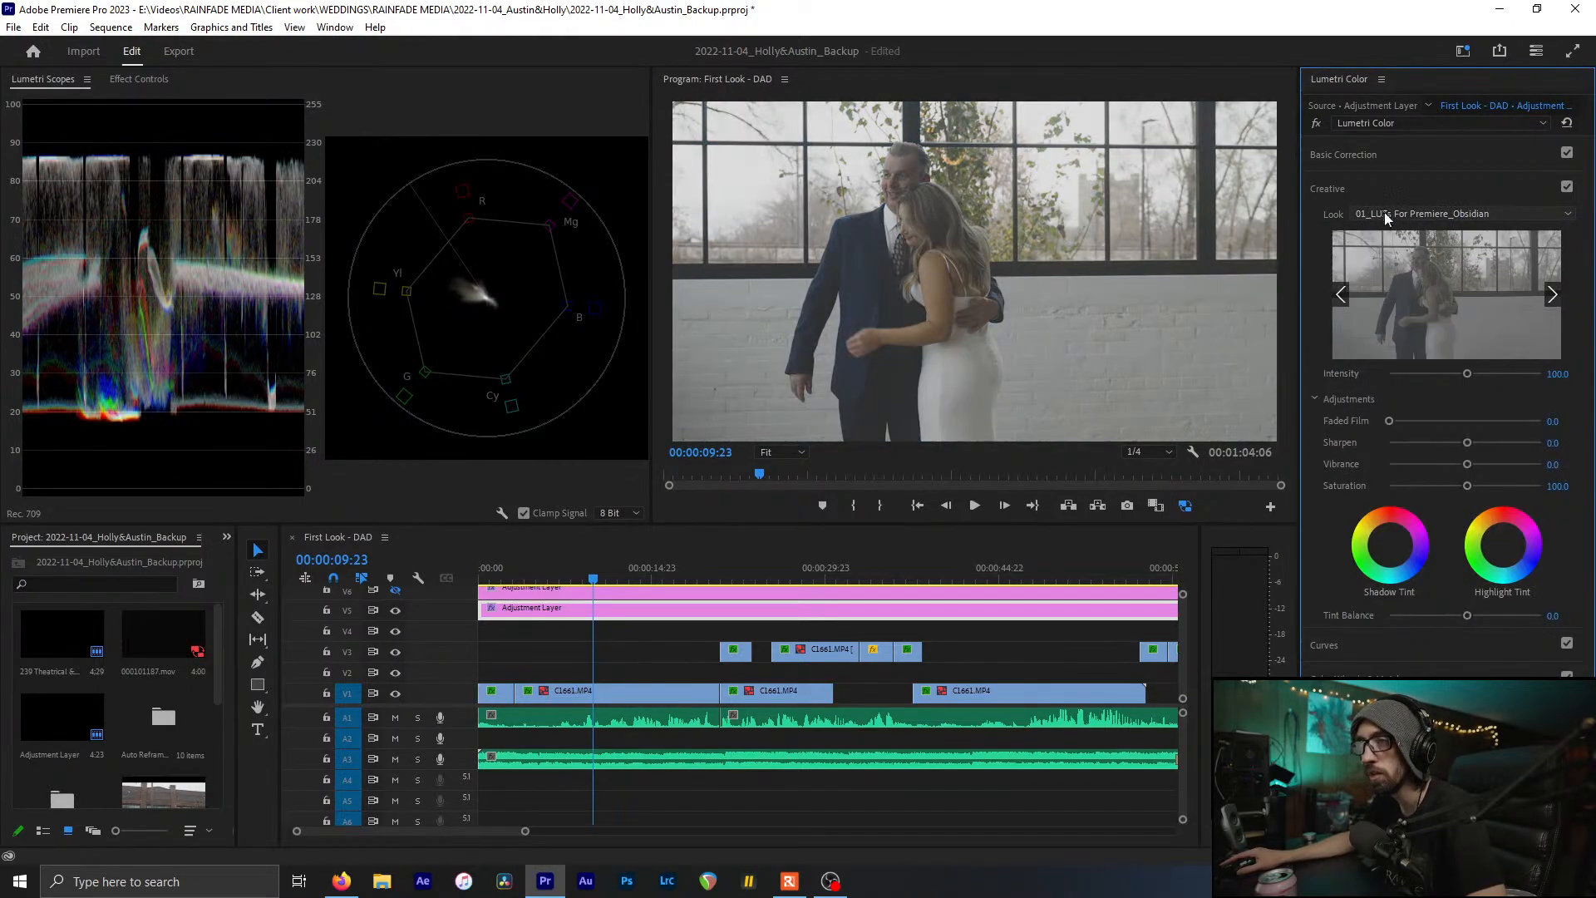
Preview further LUTs, settling on 05_Wedding LUTs_Memories at intensity 100
scroll(1387, 218, down, 1)
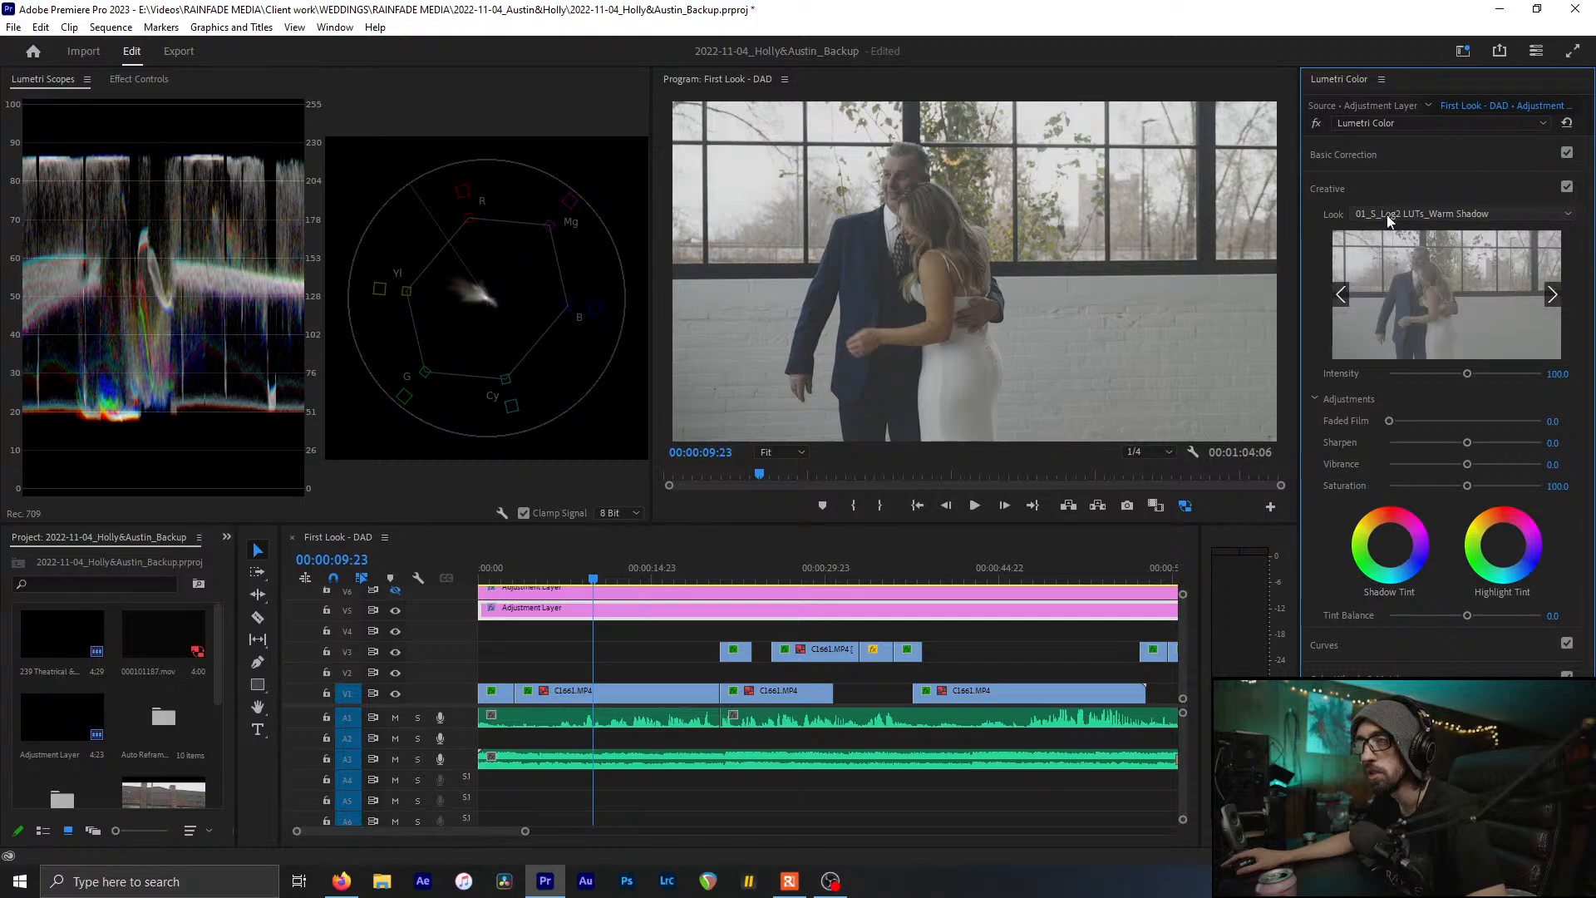
scroll(1403, 212, down, 1)
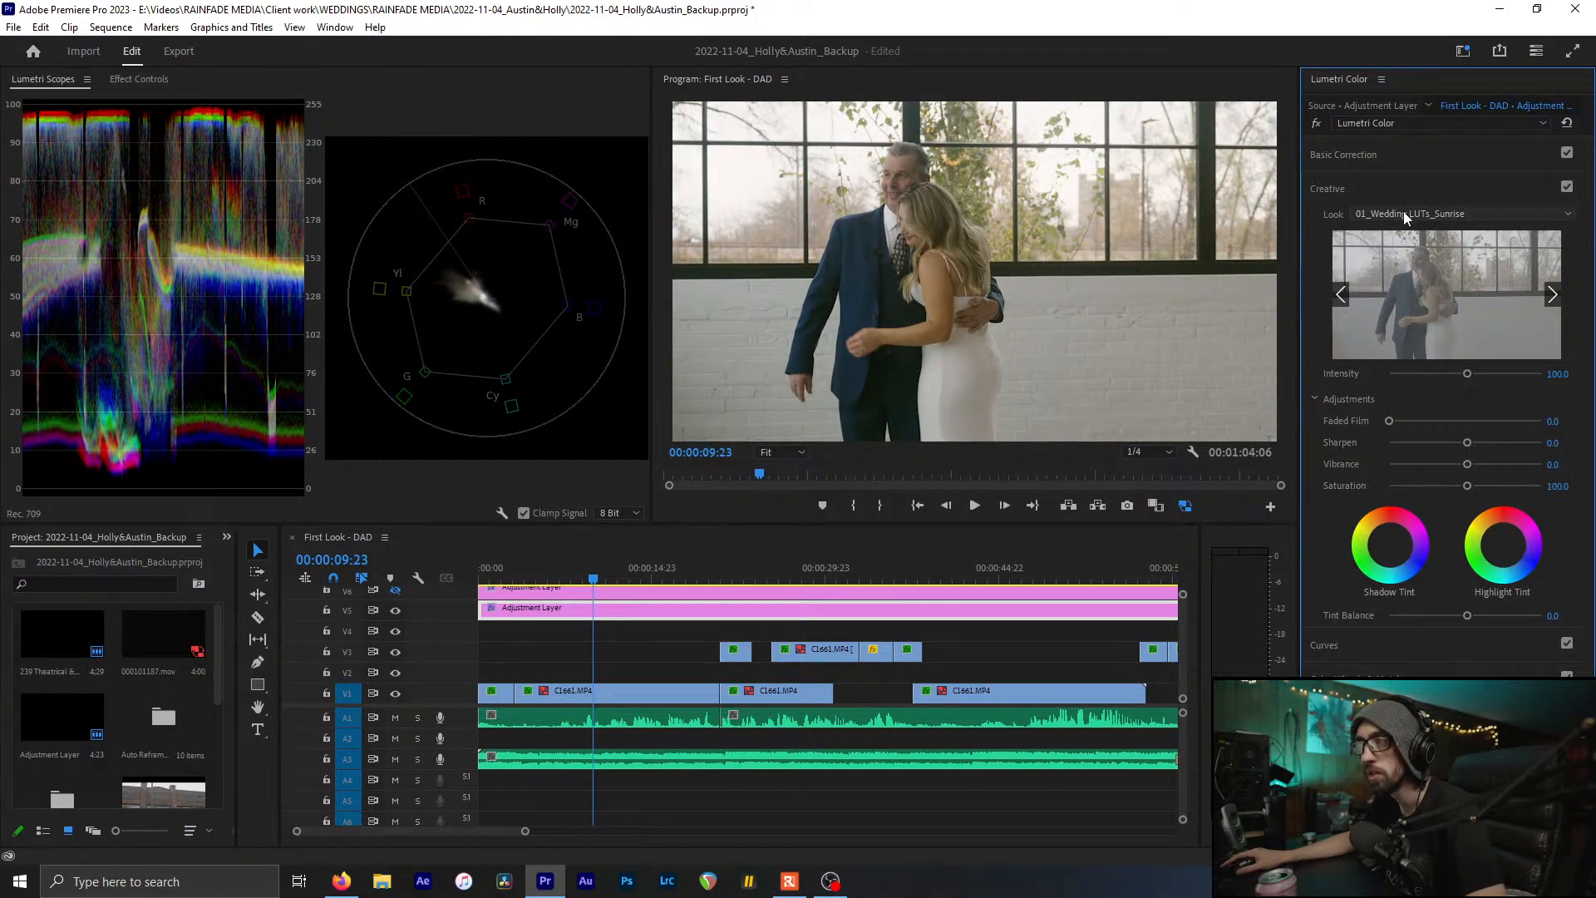
scroll(1403, 208, down, 1)
scroll(1402, 212, down, 1)
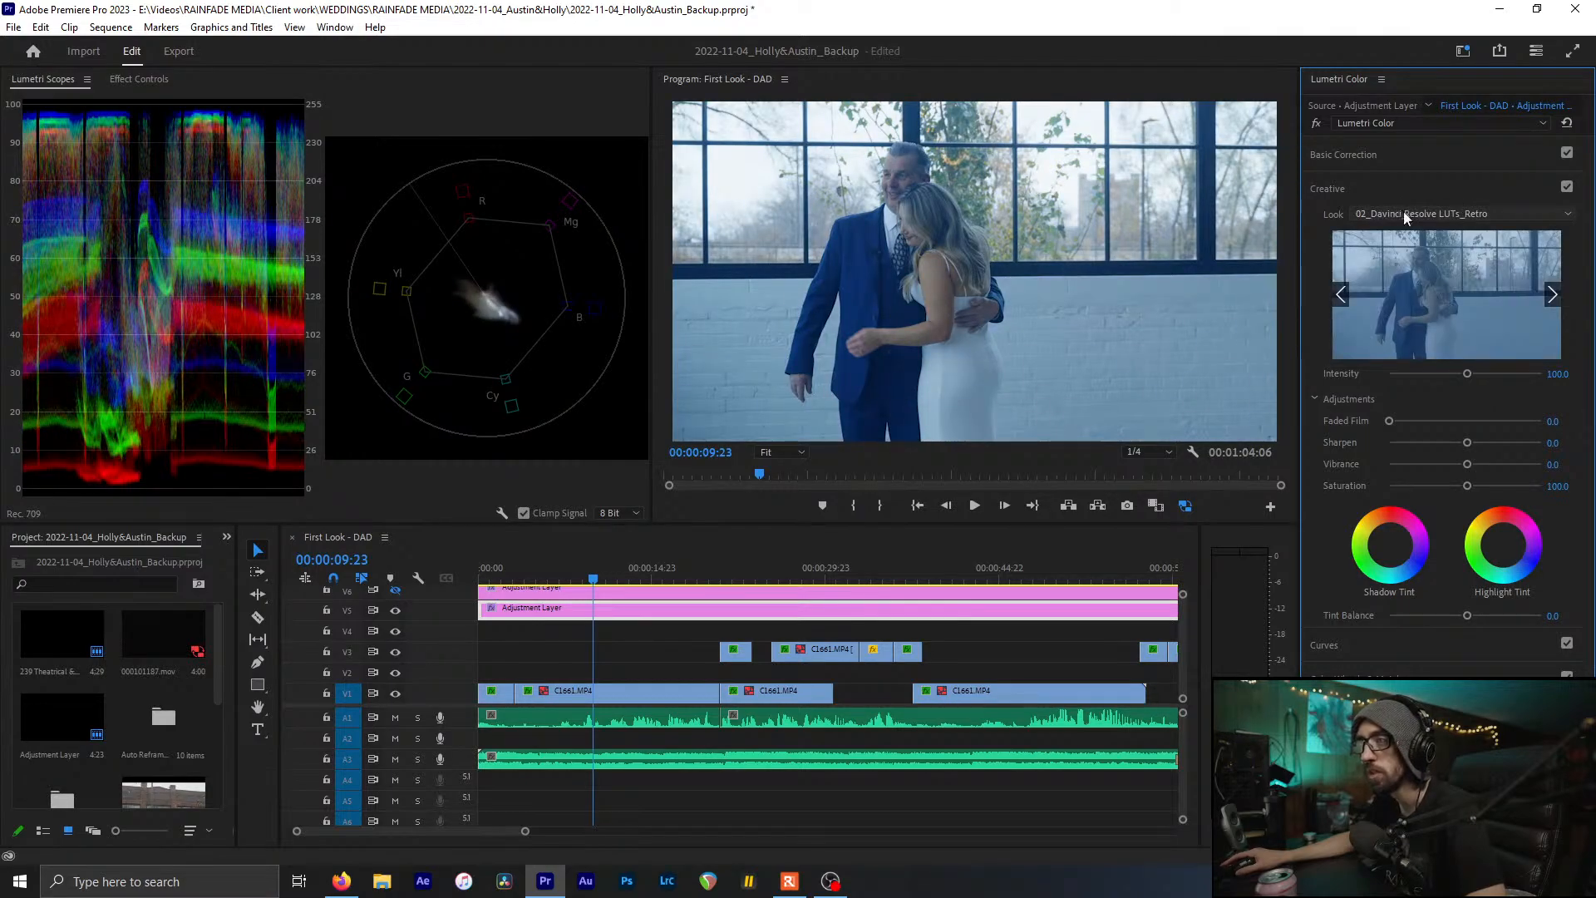
scroll(1403, 213, down, 1)
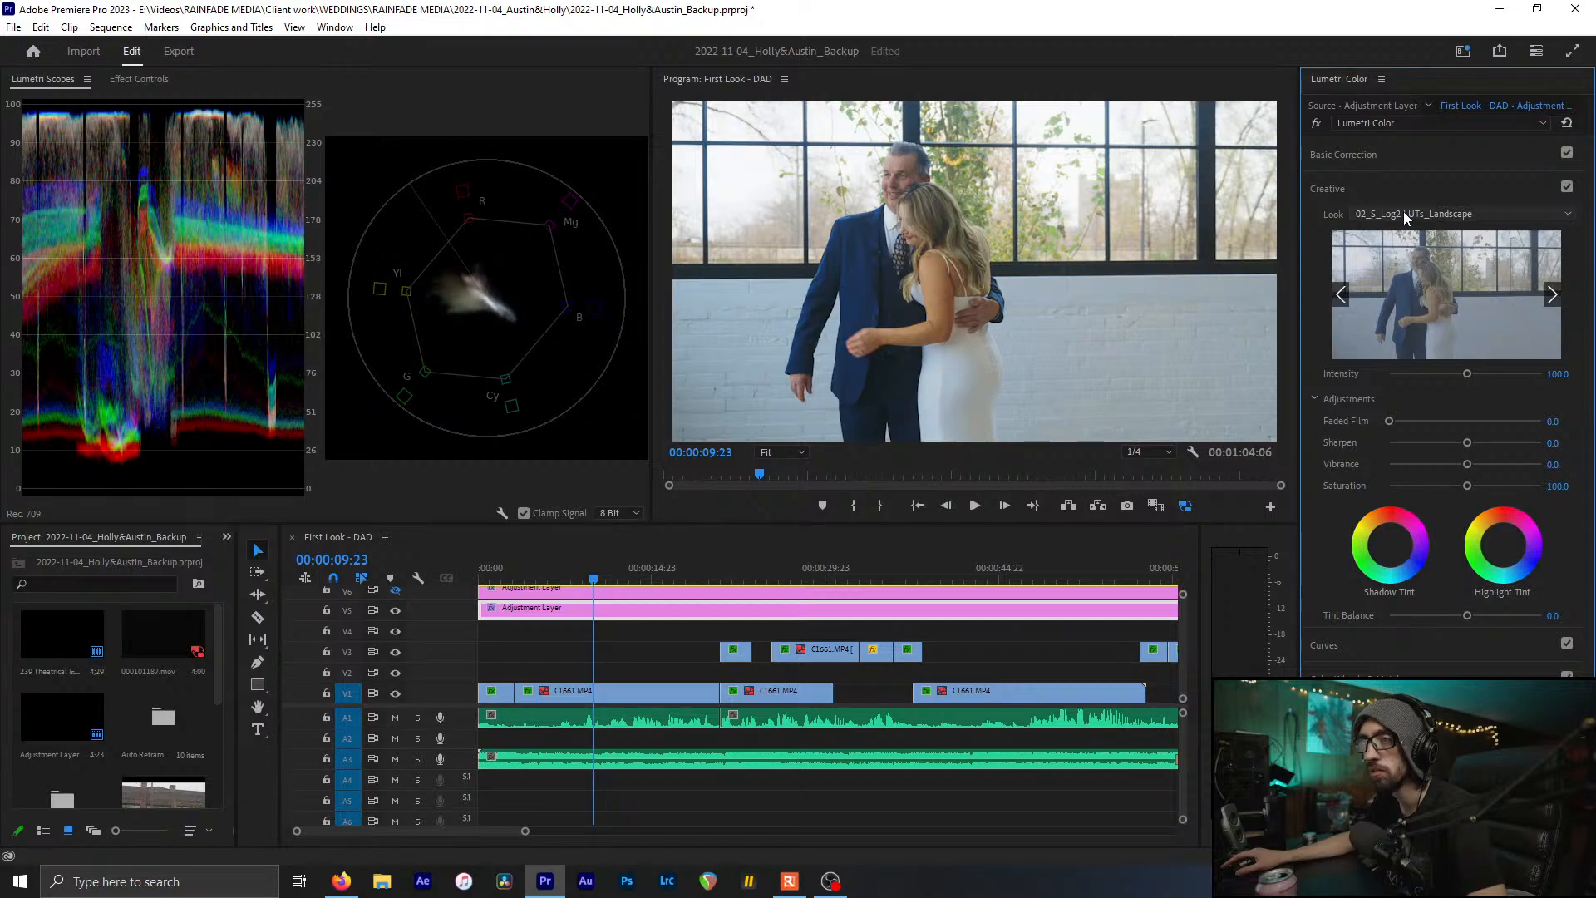
scroll(1403, 211, down, 1)
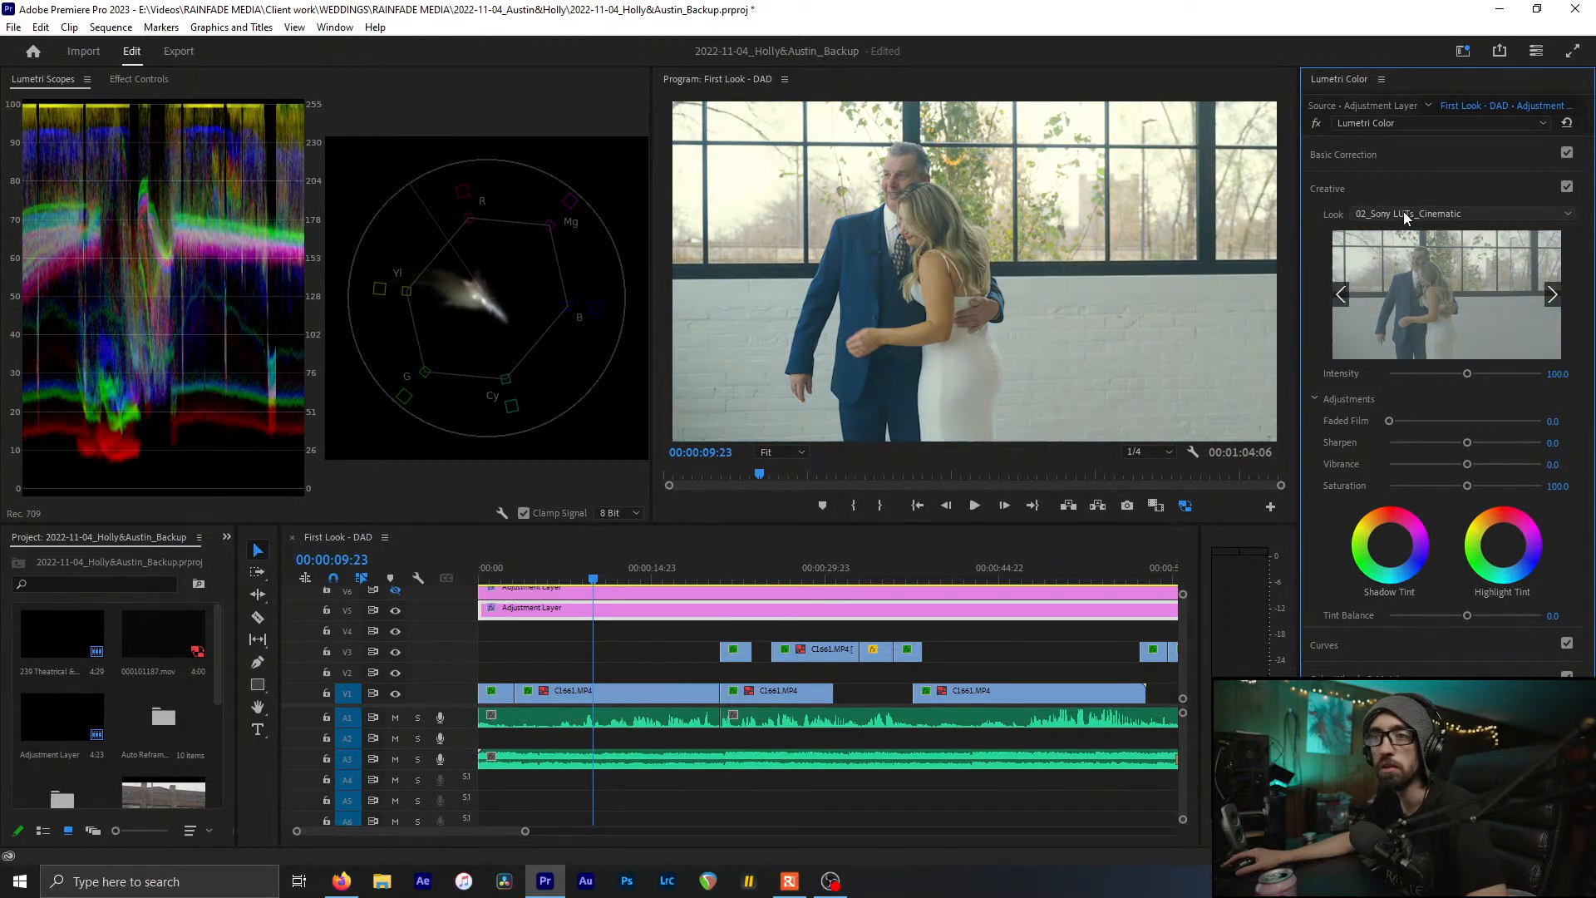
scroll(1403, 211, down, 2)
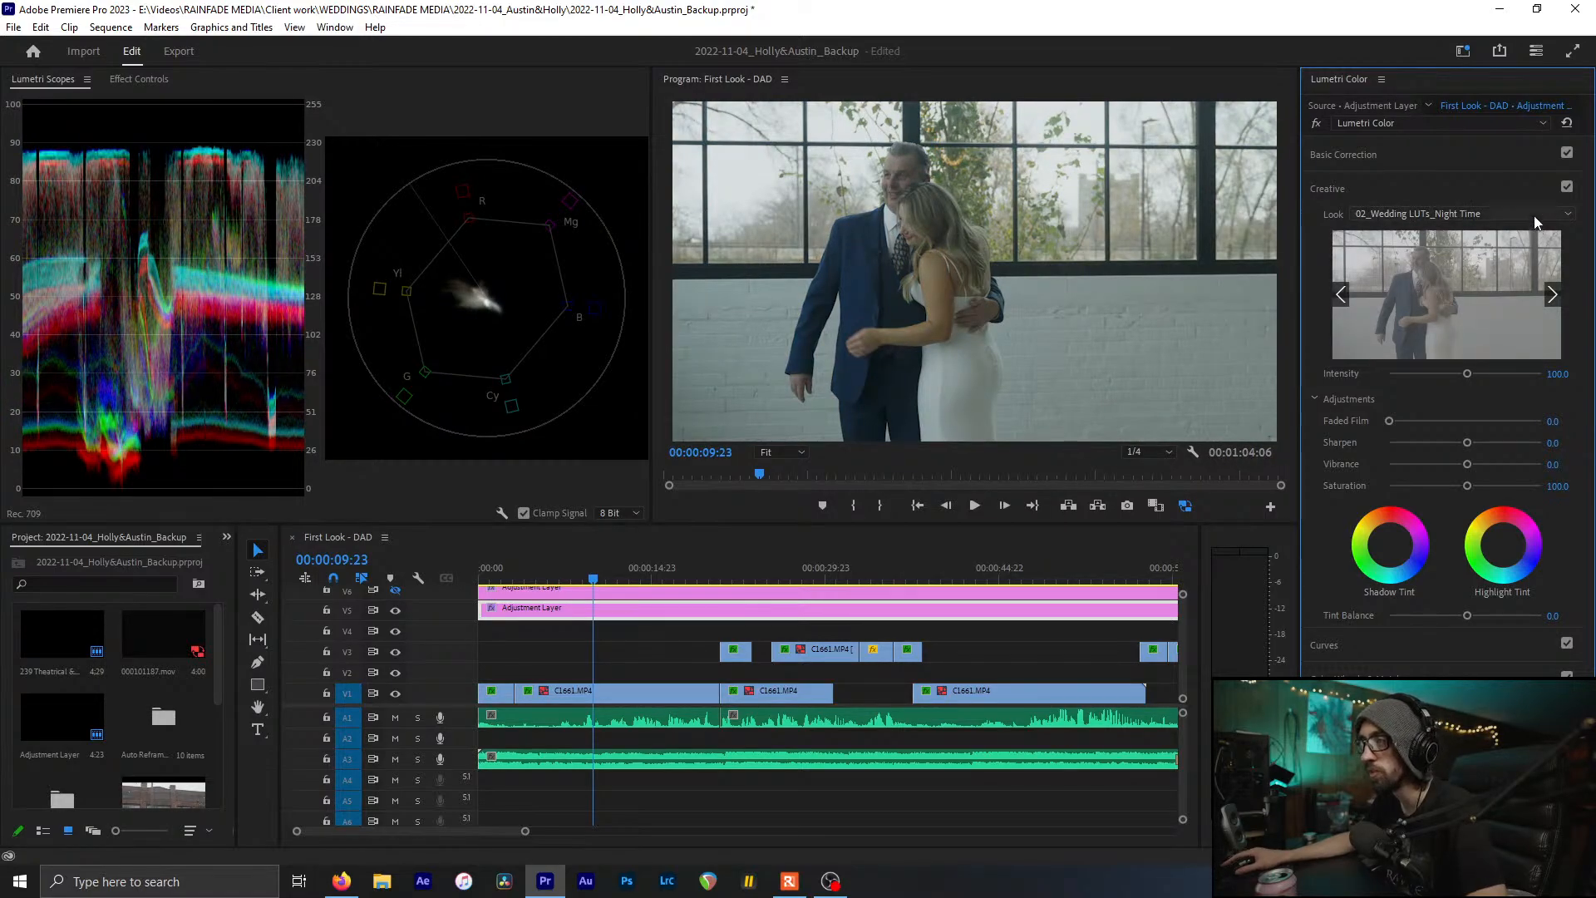
scroll(1536, 222, down, 1)
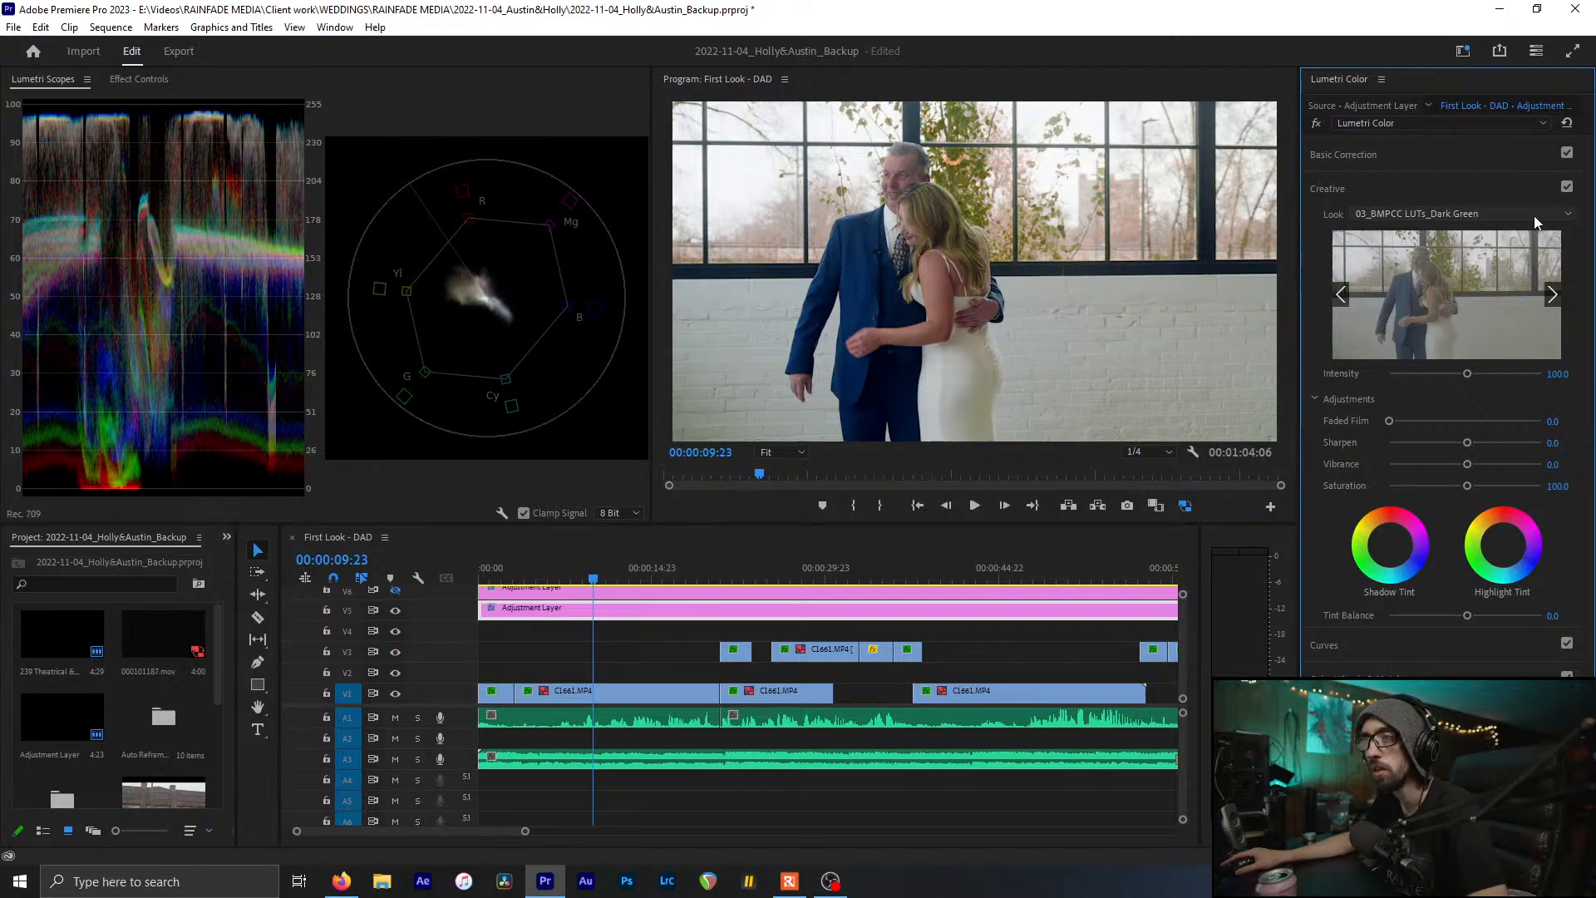
scroll(1534, 216, down, 1)
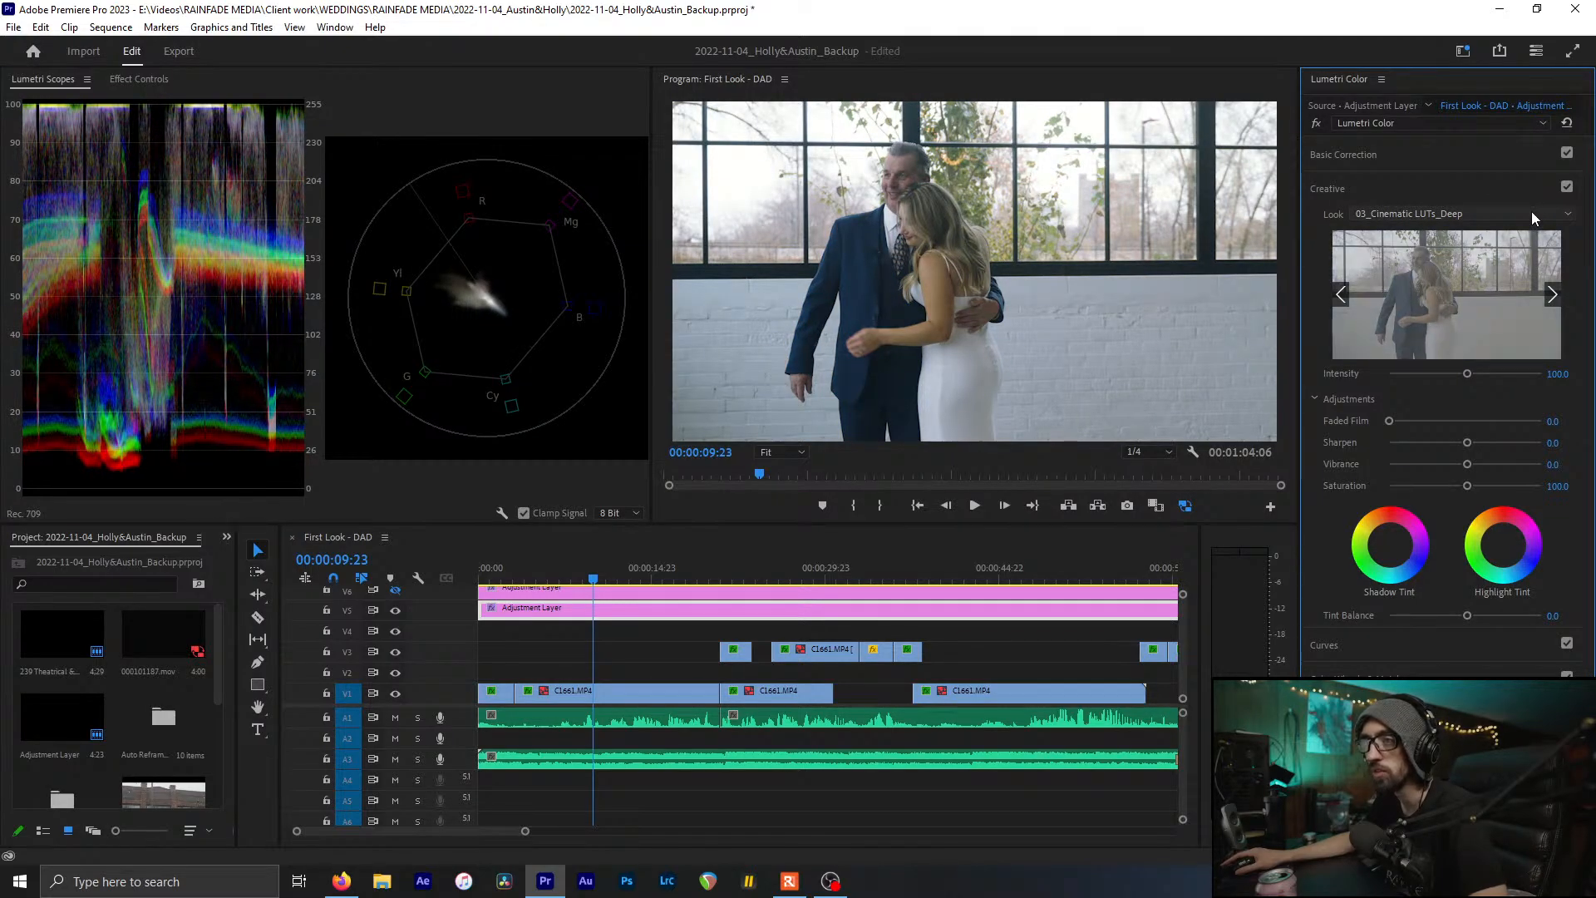
scroll(1531, 211, down, 1)
scroll(1531, 211, down, 2)
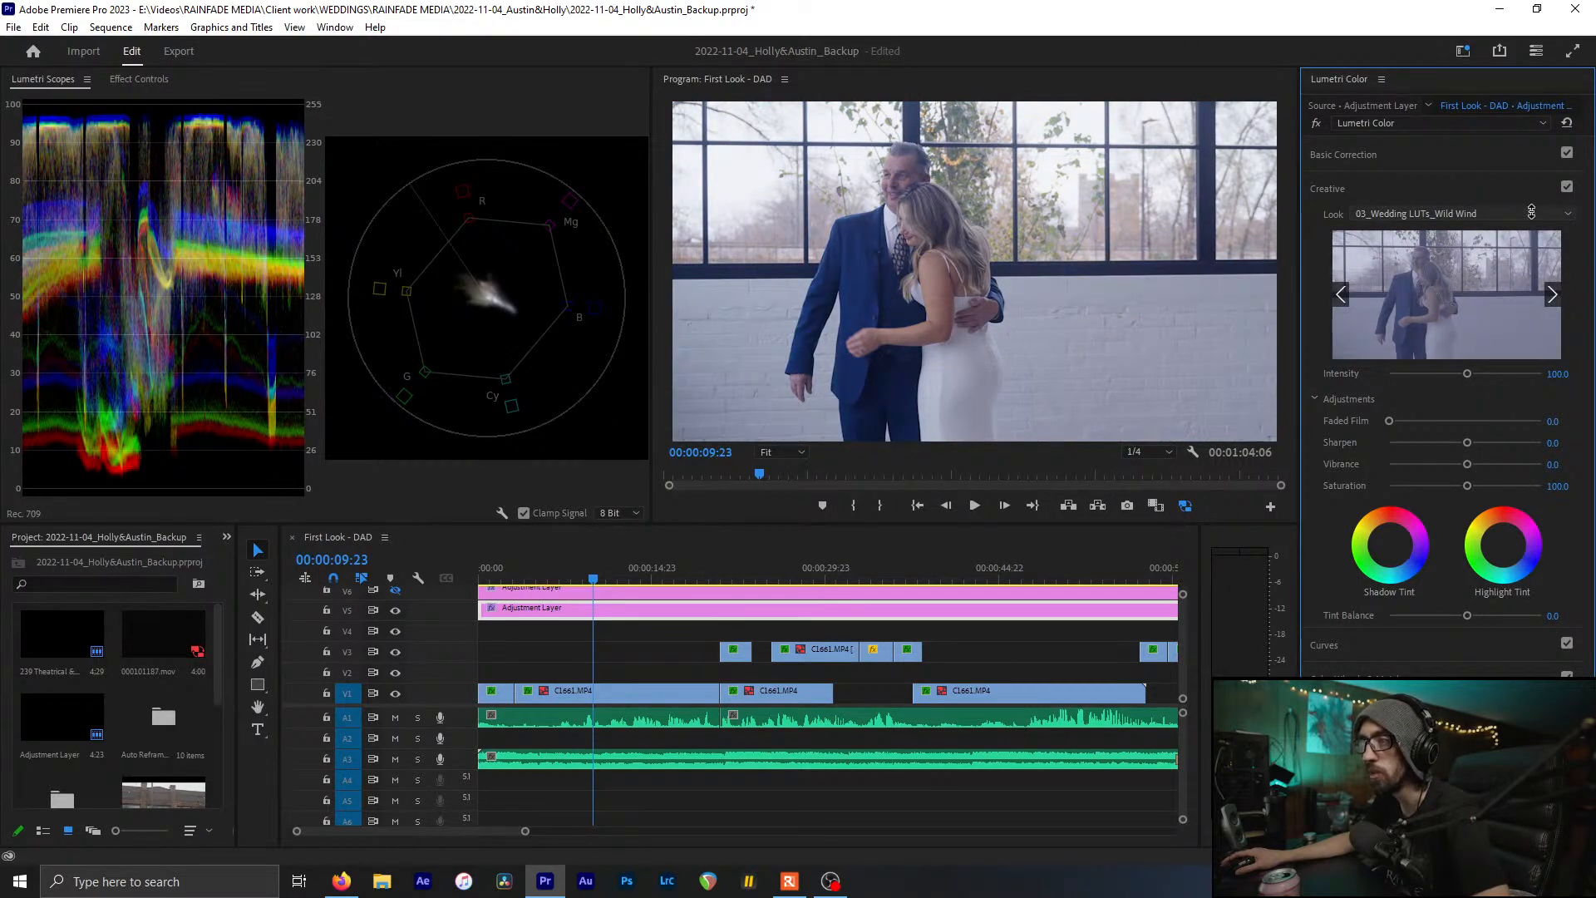
scroll(1531, 211, down, 1)
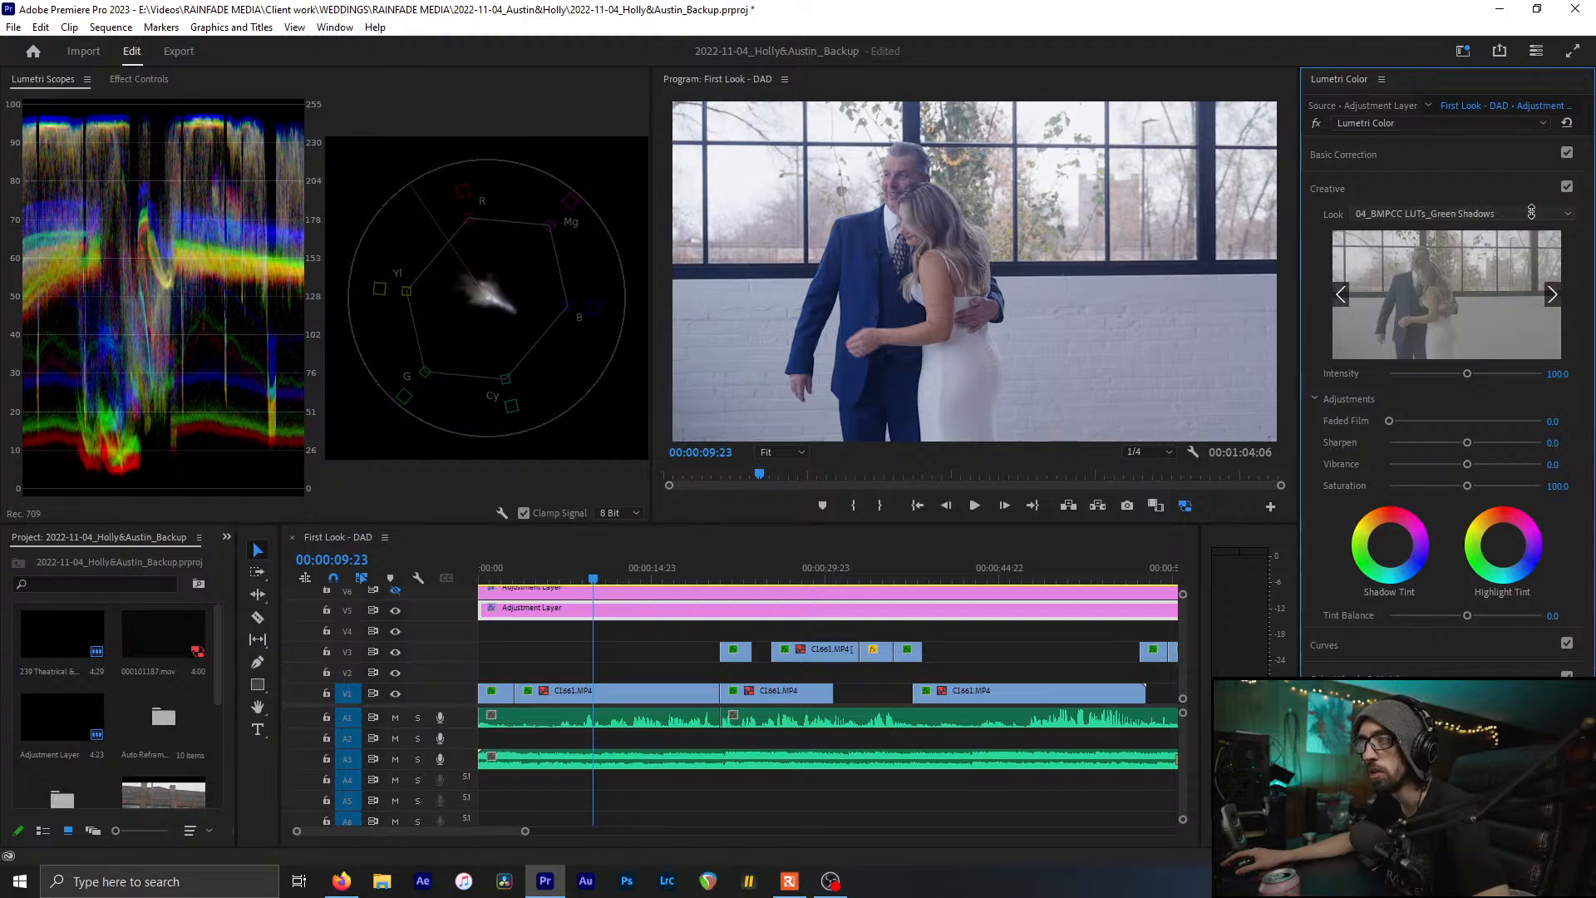
scroll(1530, 211, down, 1)
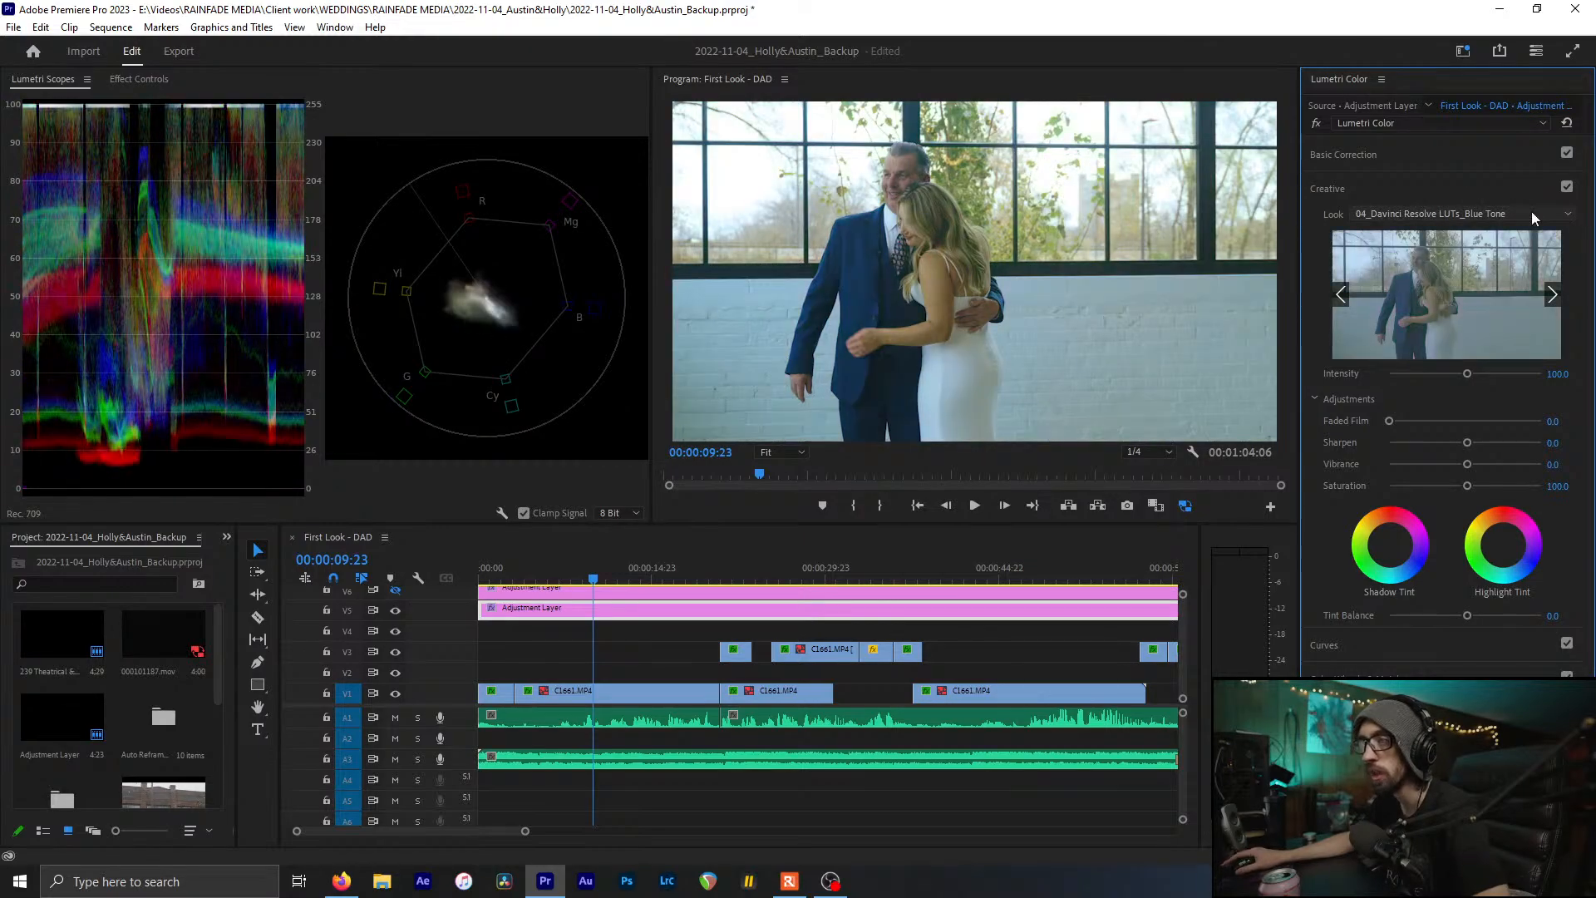
scroll(1531, 211, down, 1)
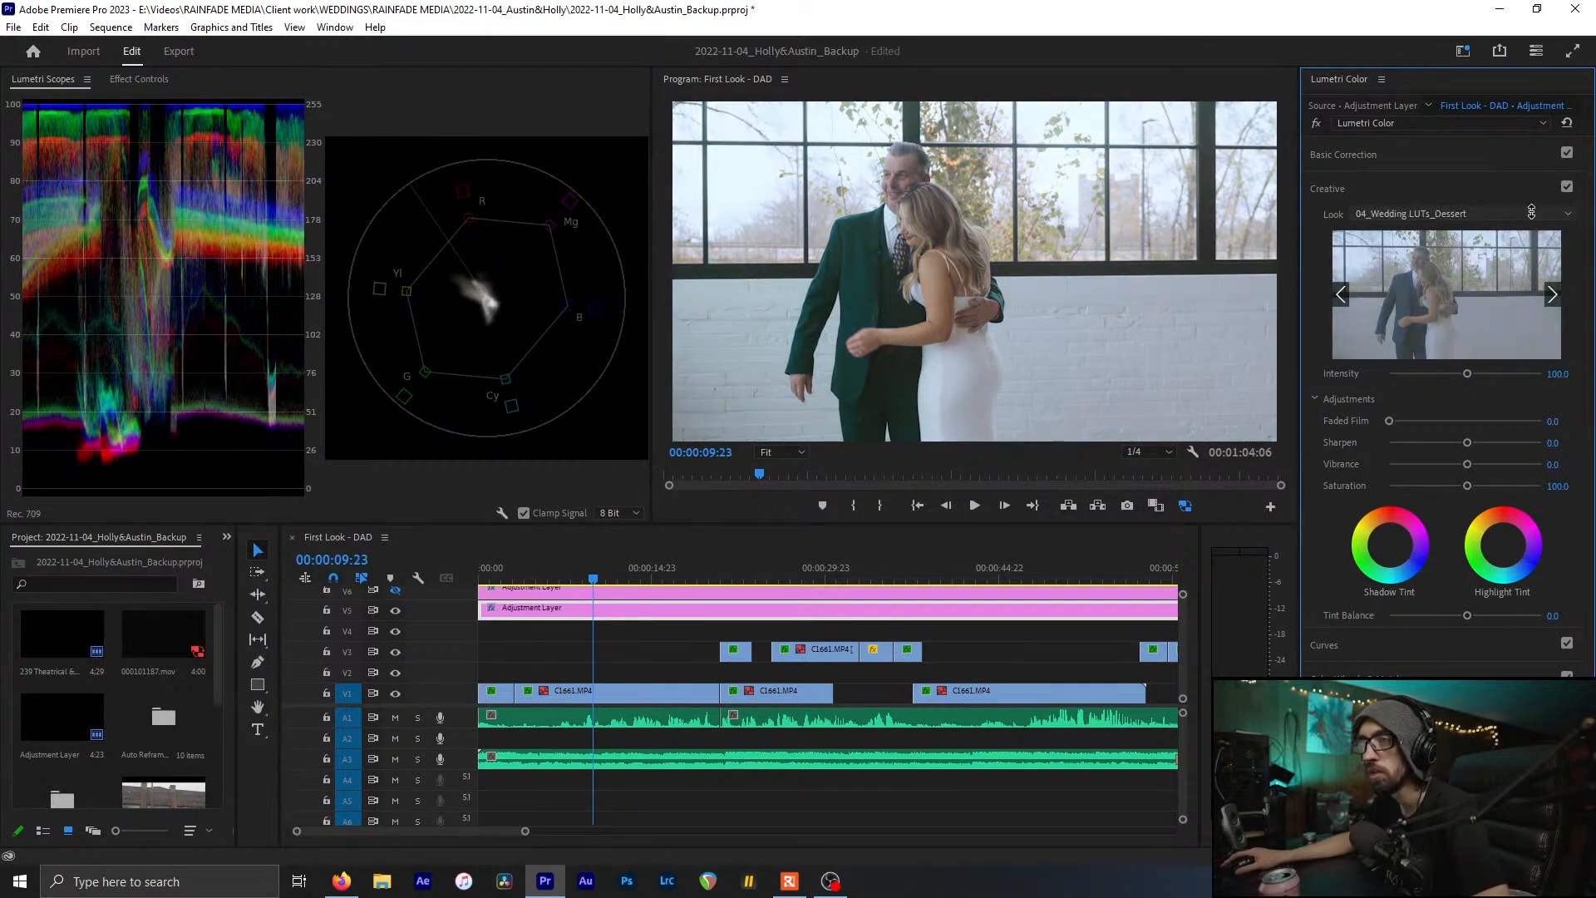
scroll(1531, 211, down, 1)
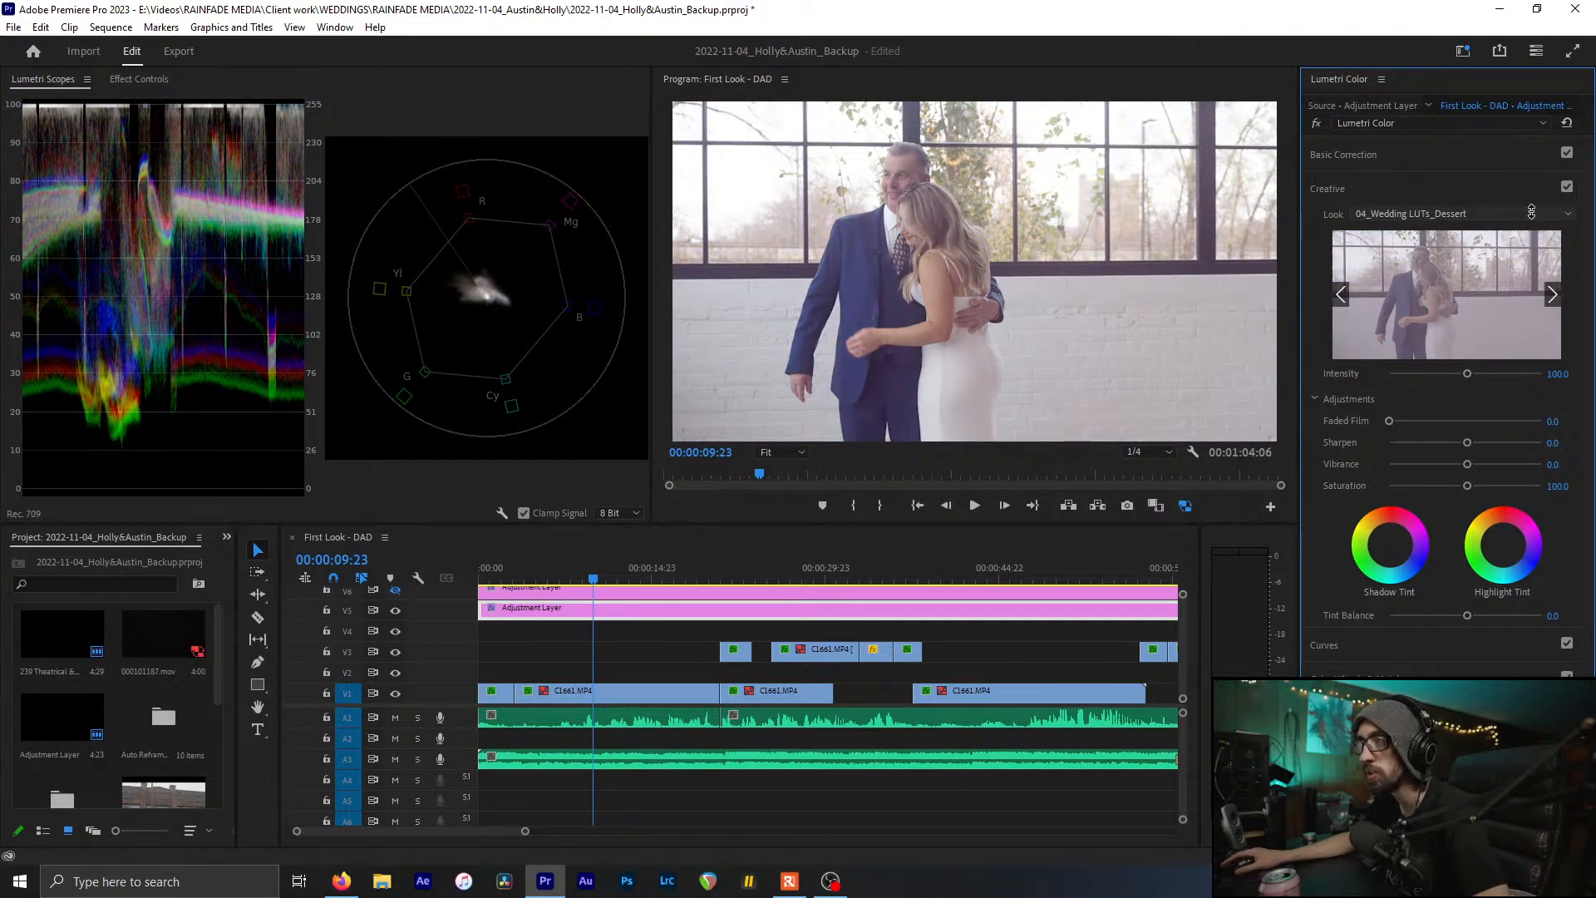
scroll(1531, 211, down, 1)
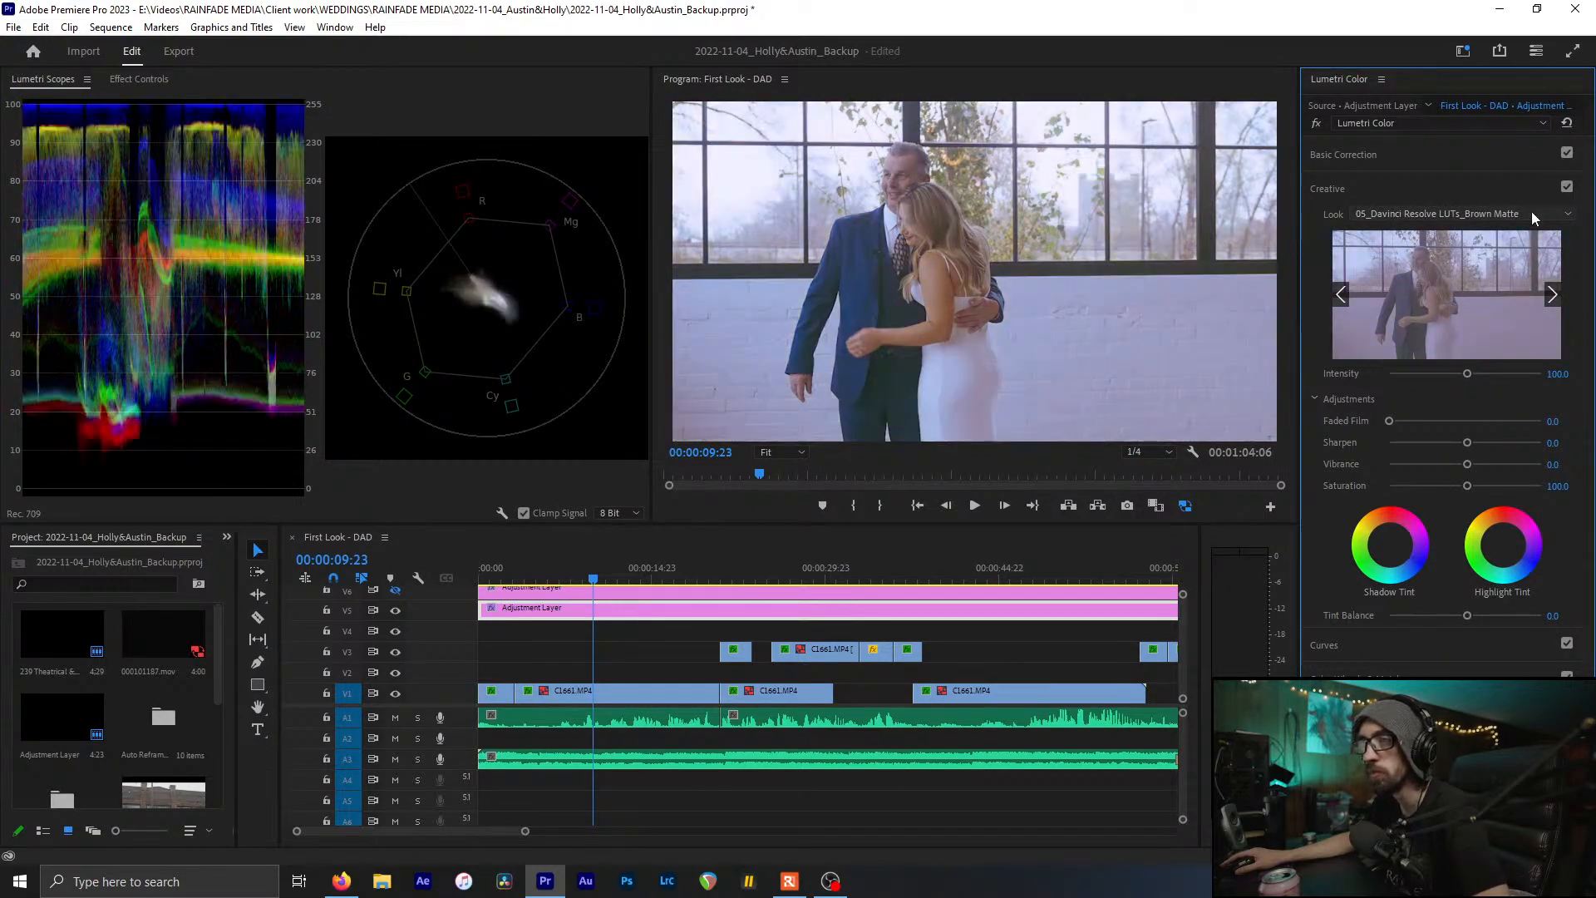
scroll(1531, 211, down, 1)
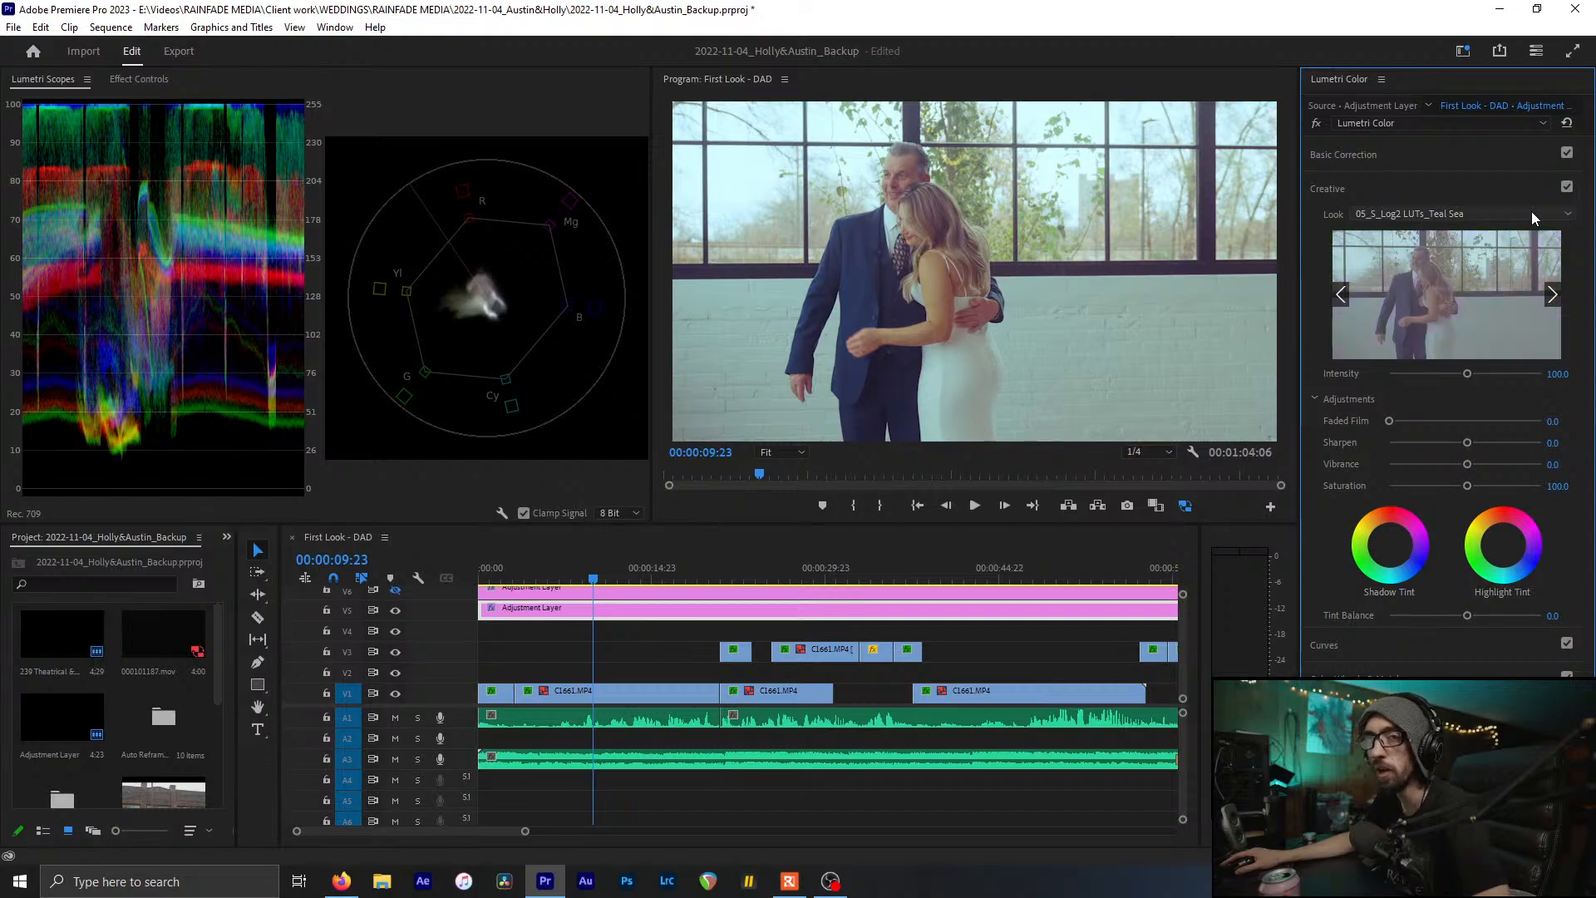
scroll(1531, 211, down, 1)
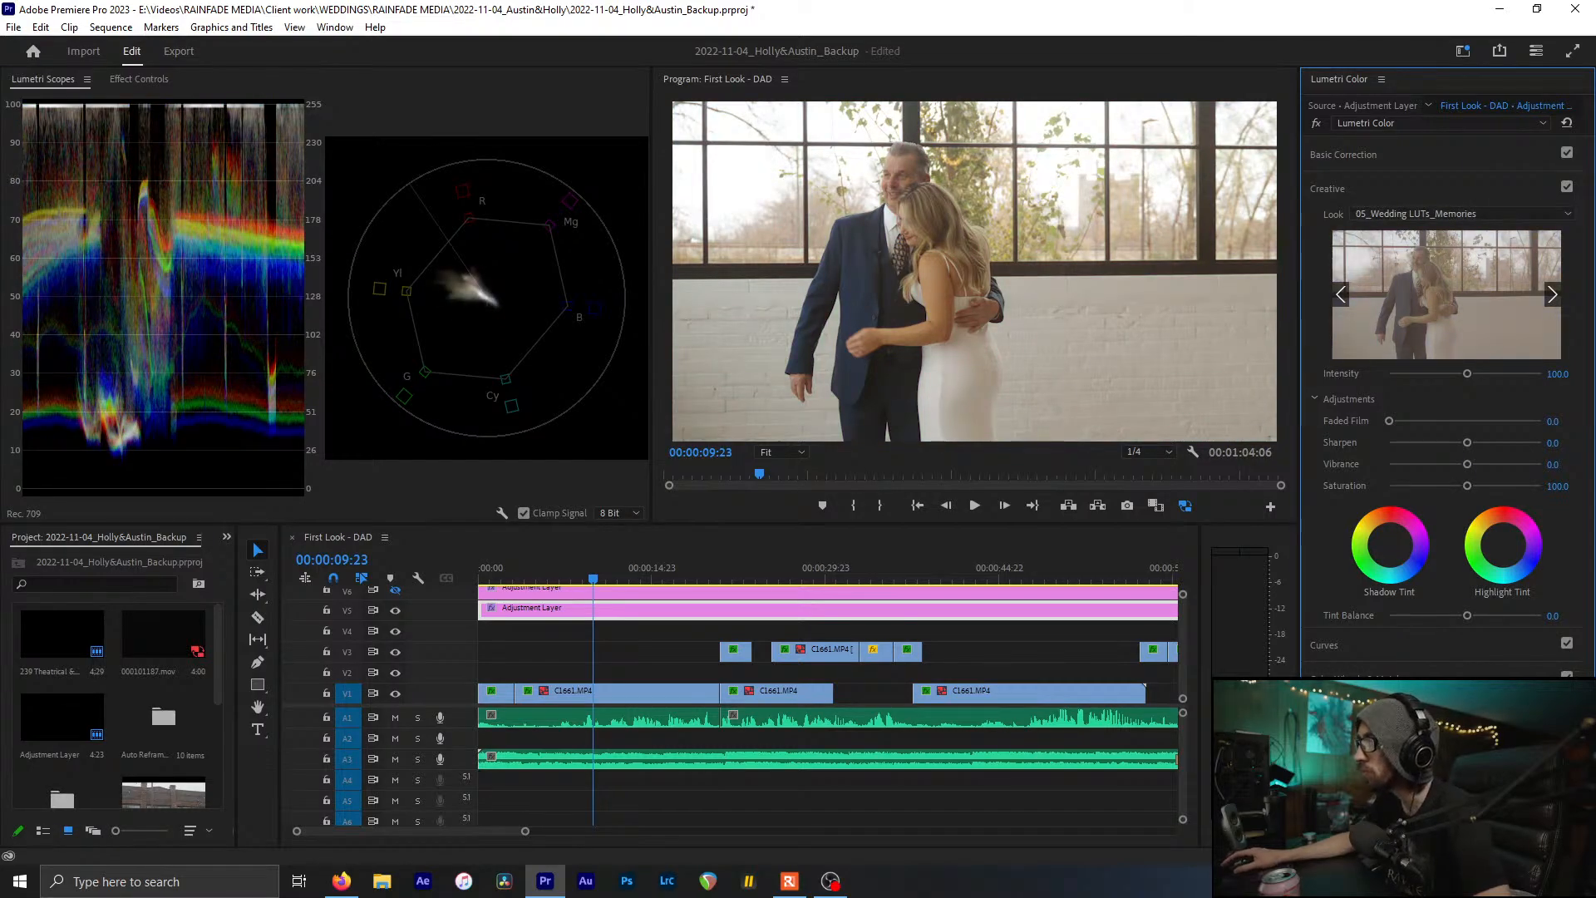
Scroll past 06_Davinci Resolve LUTs_Matte and apply 06_LUTs For Premiere_Filmic Contrast
click(1097, 7)
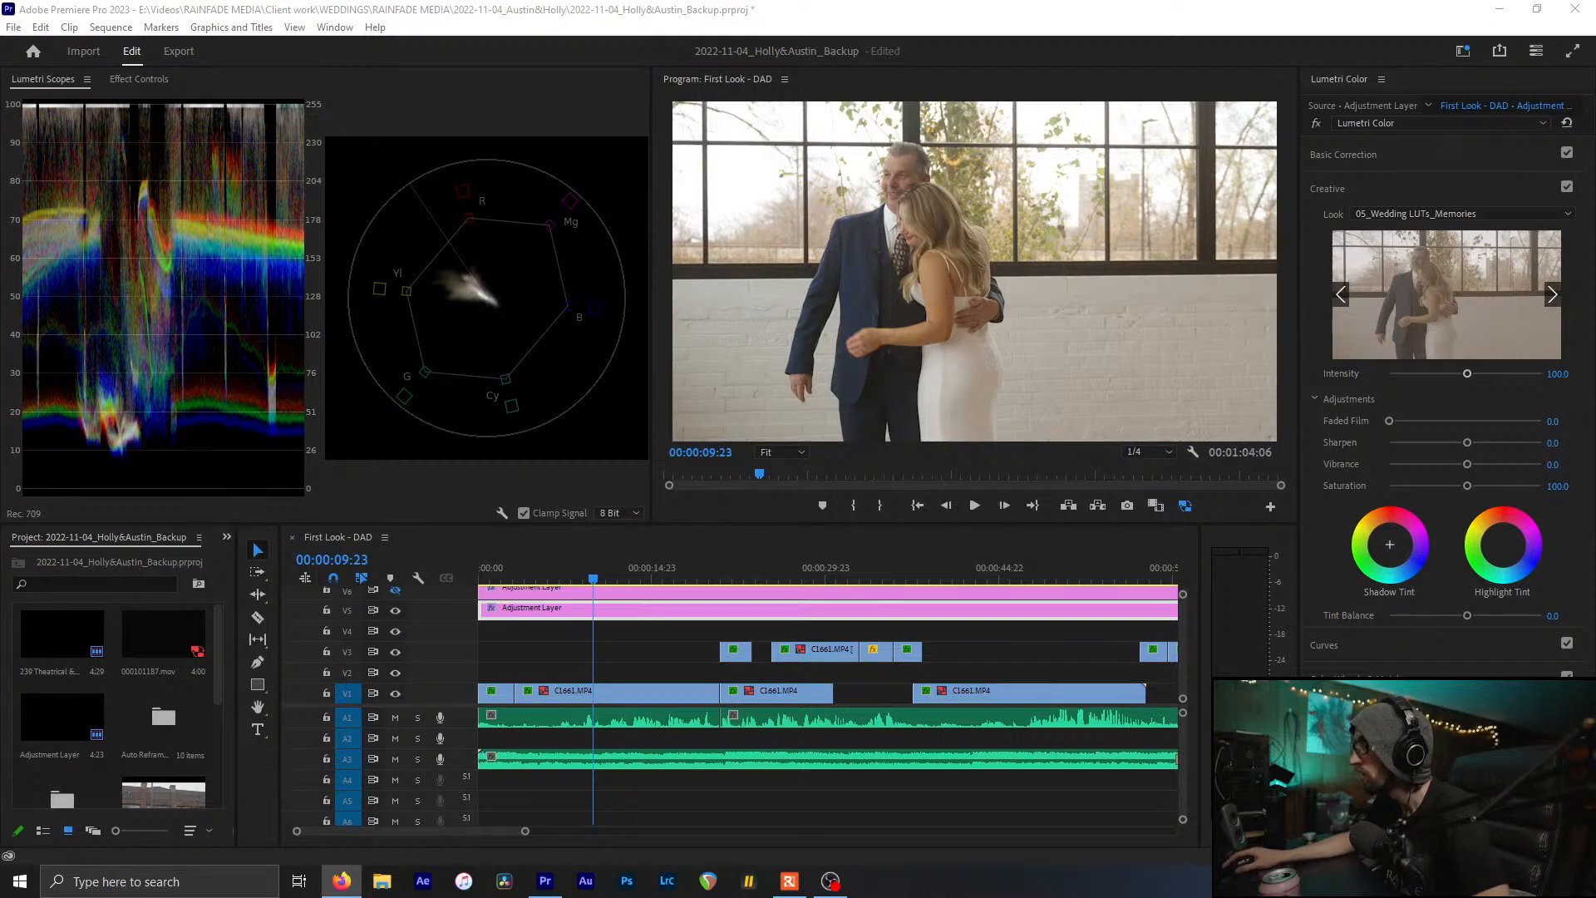
click(976, 7)
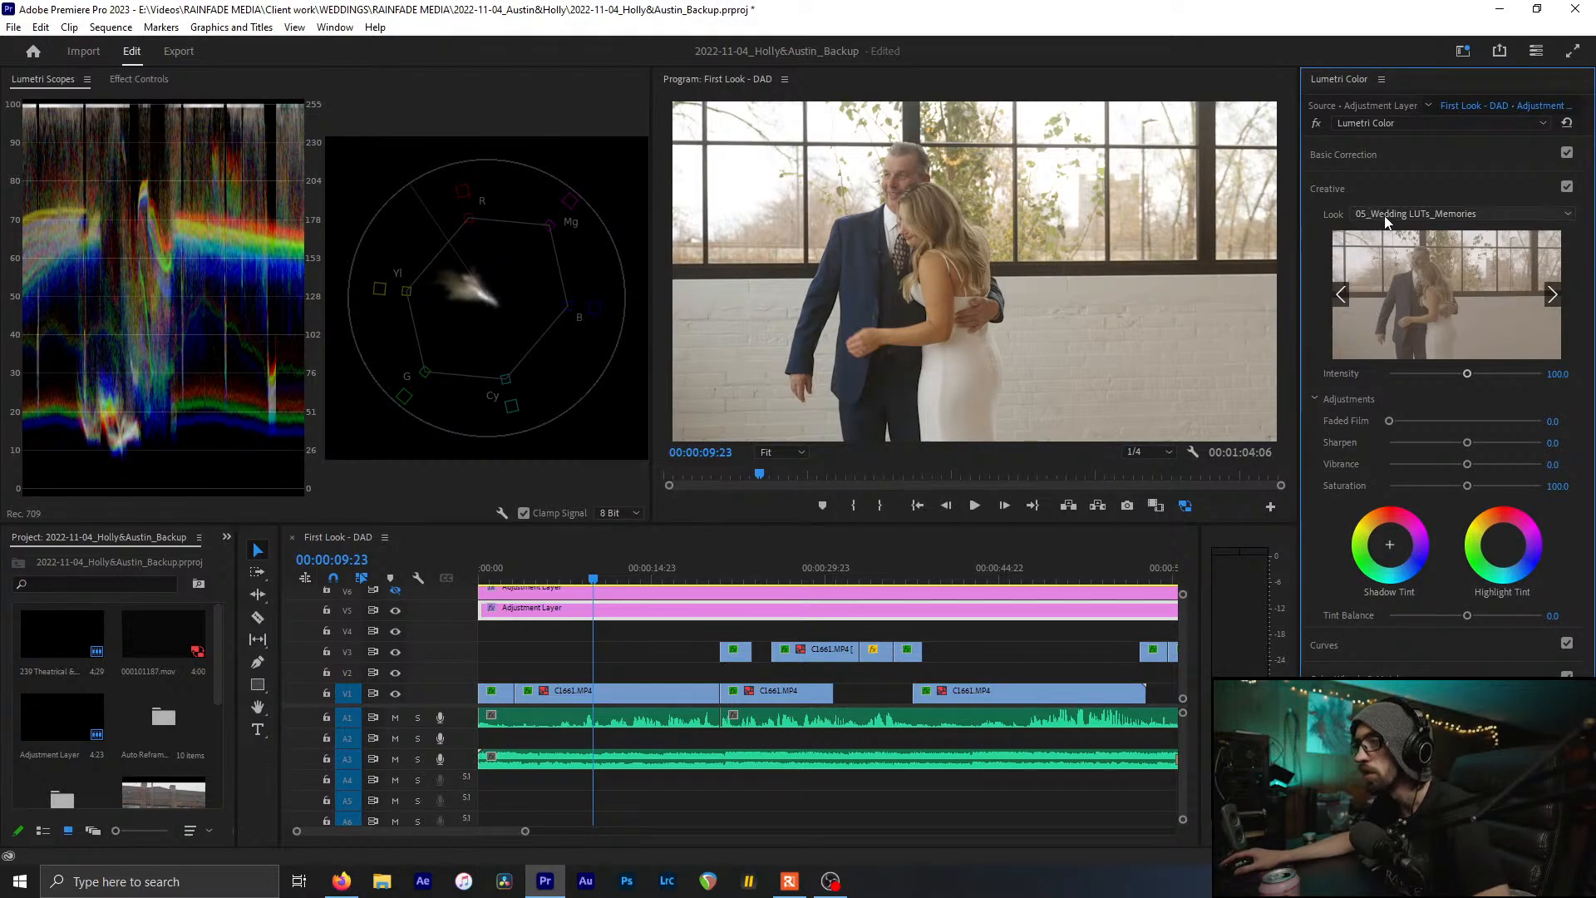
scroll(1389, 213, down, 1)
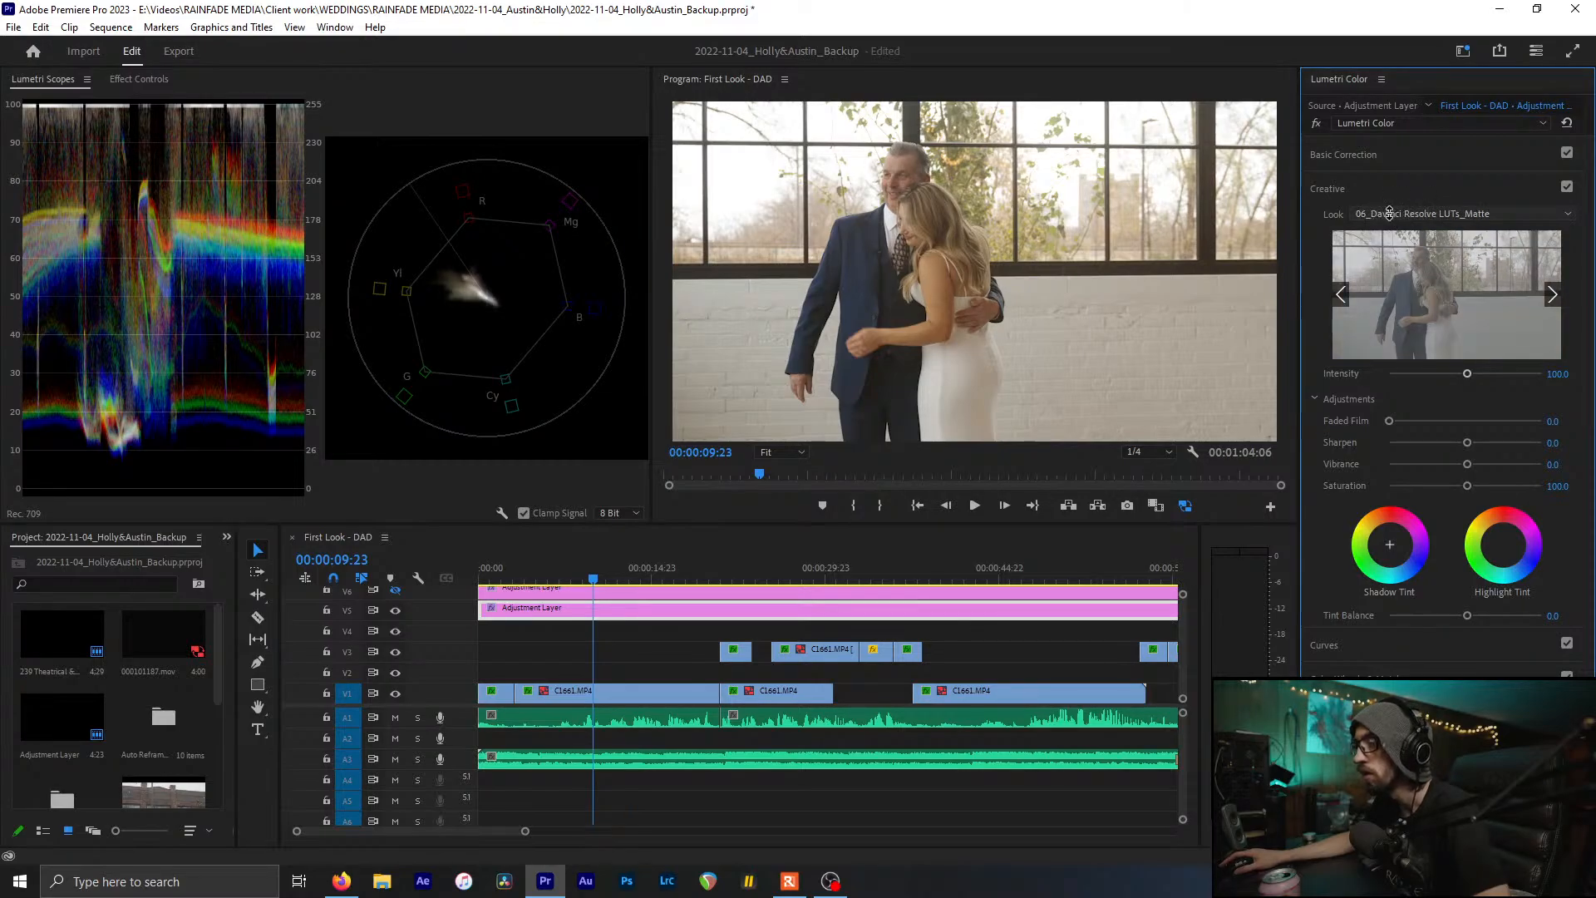
scroll(1389, 212, down, 2)
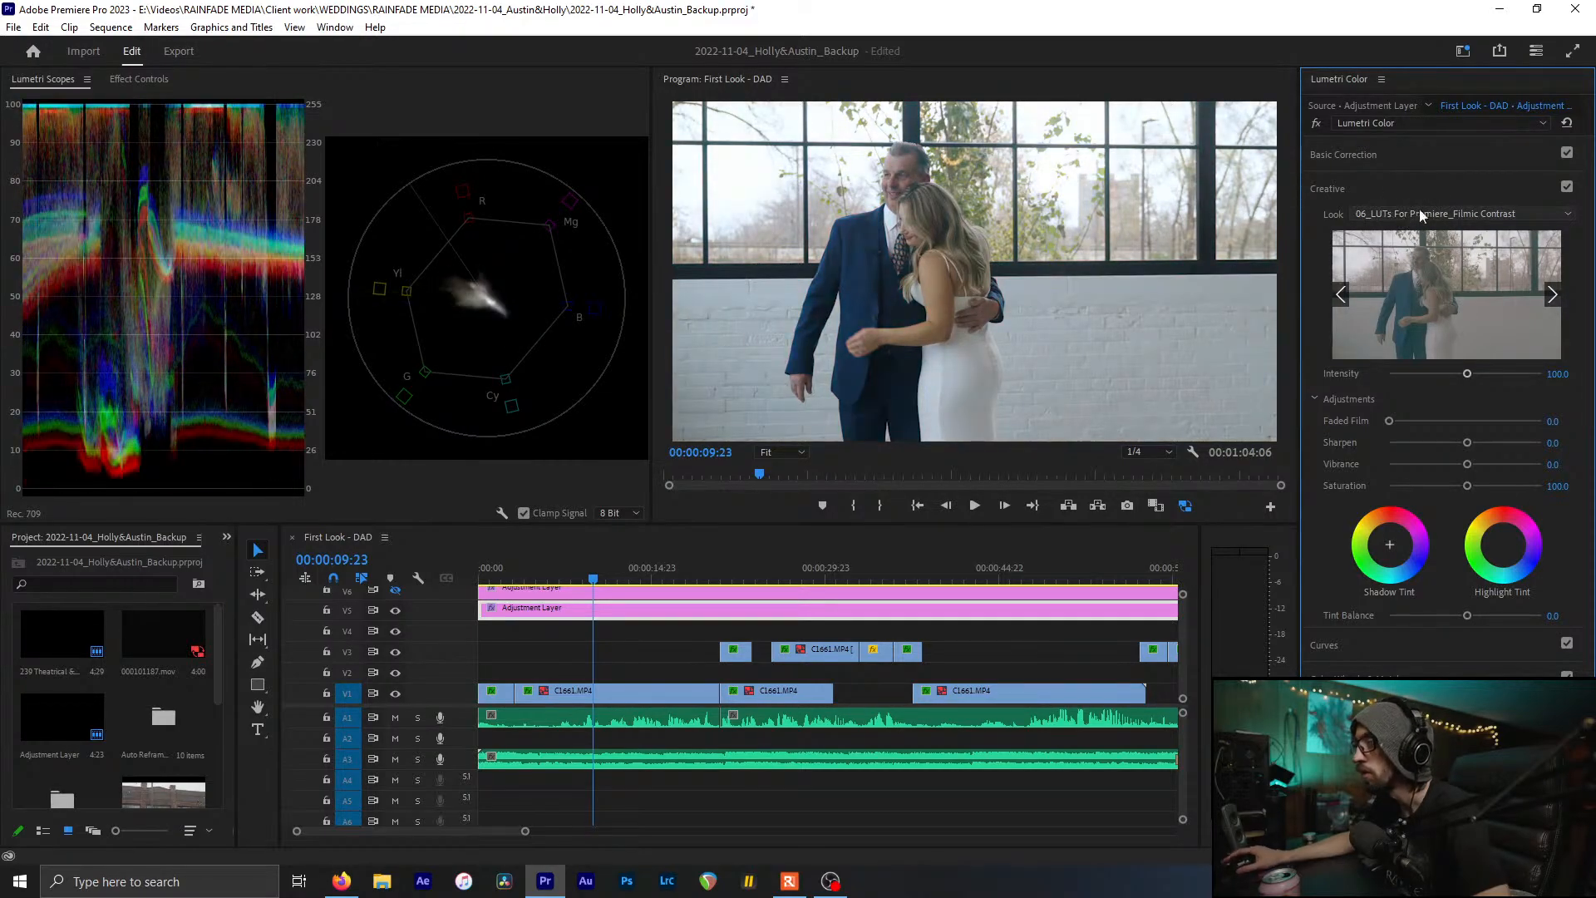
key(alt+Tab)
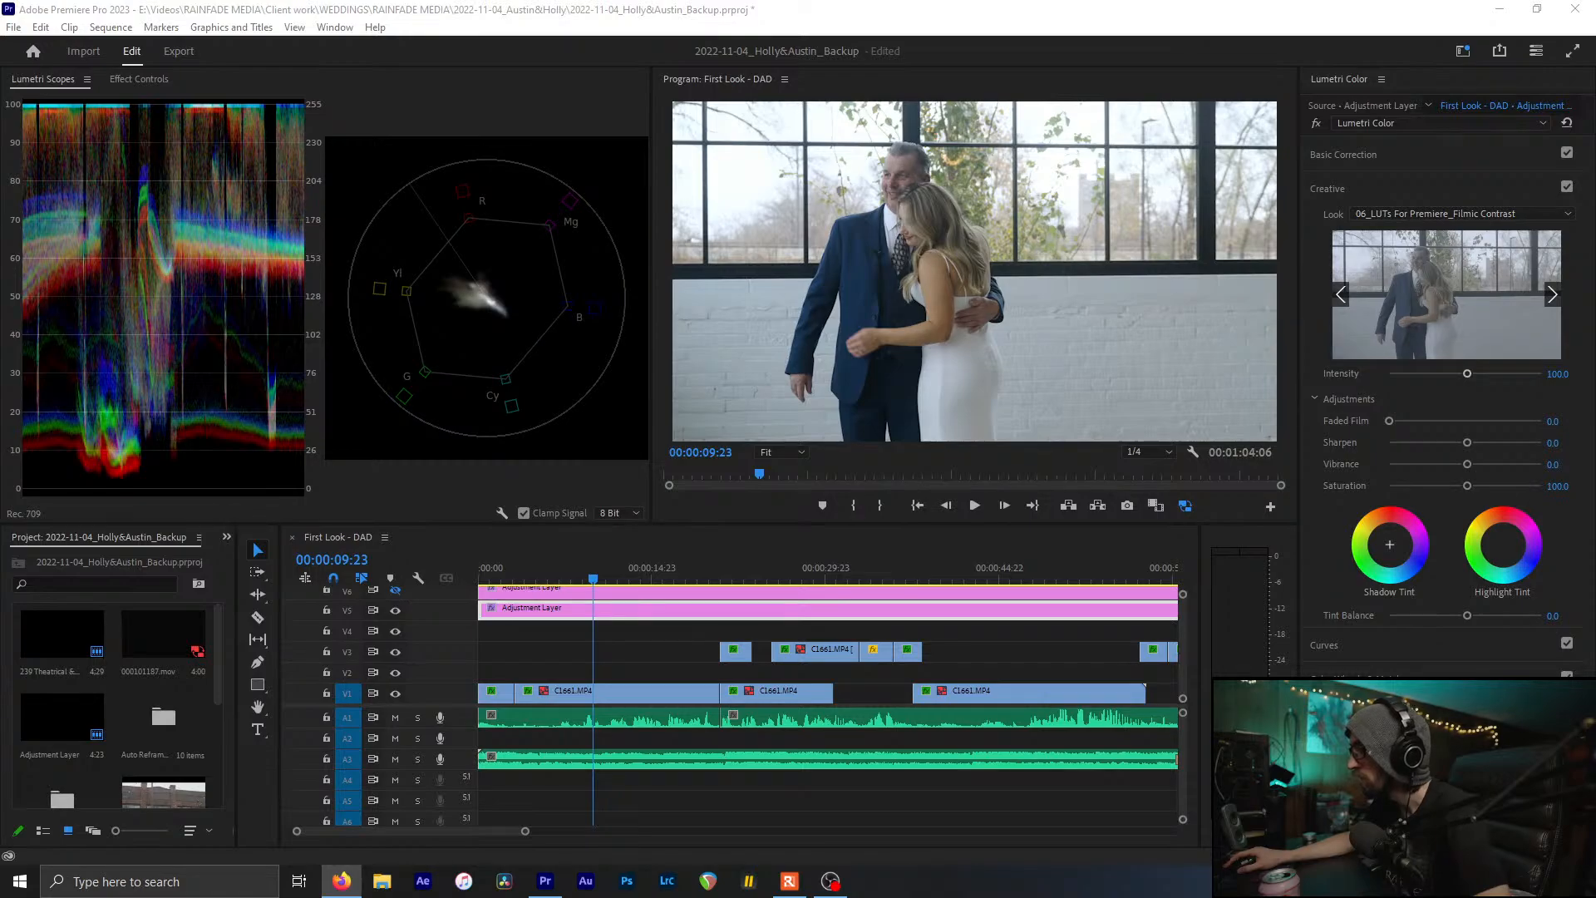
key(alt+Tab)
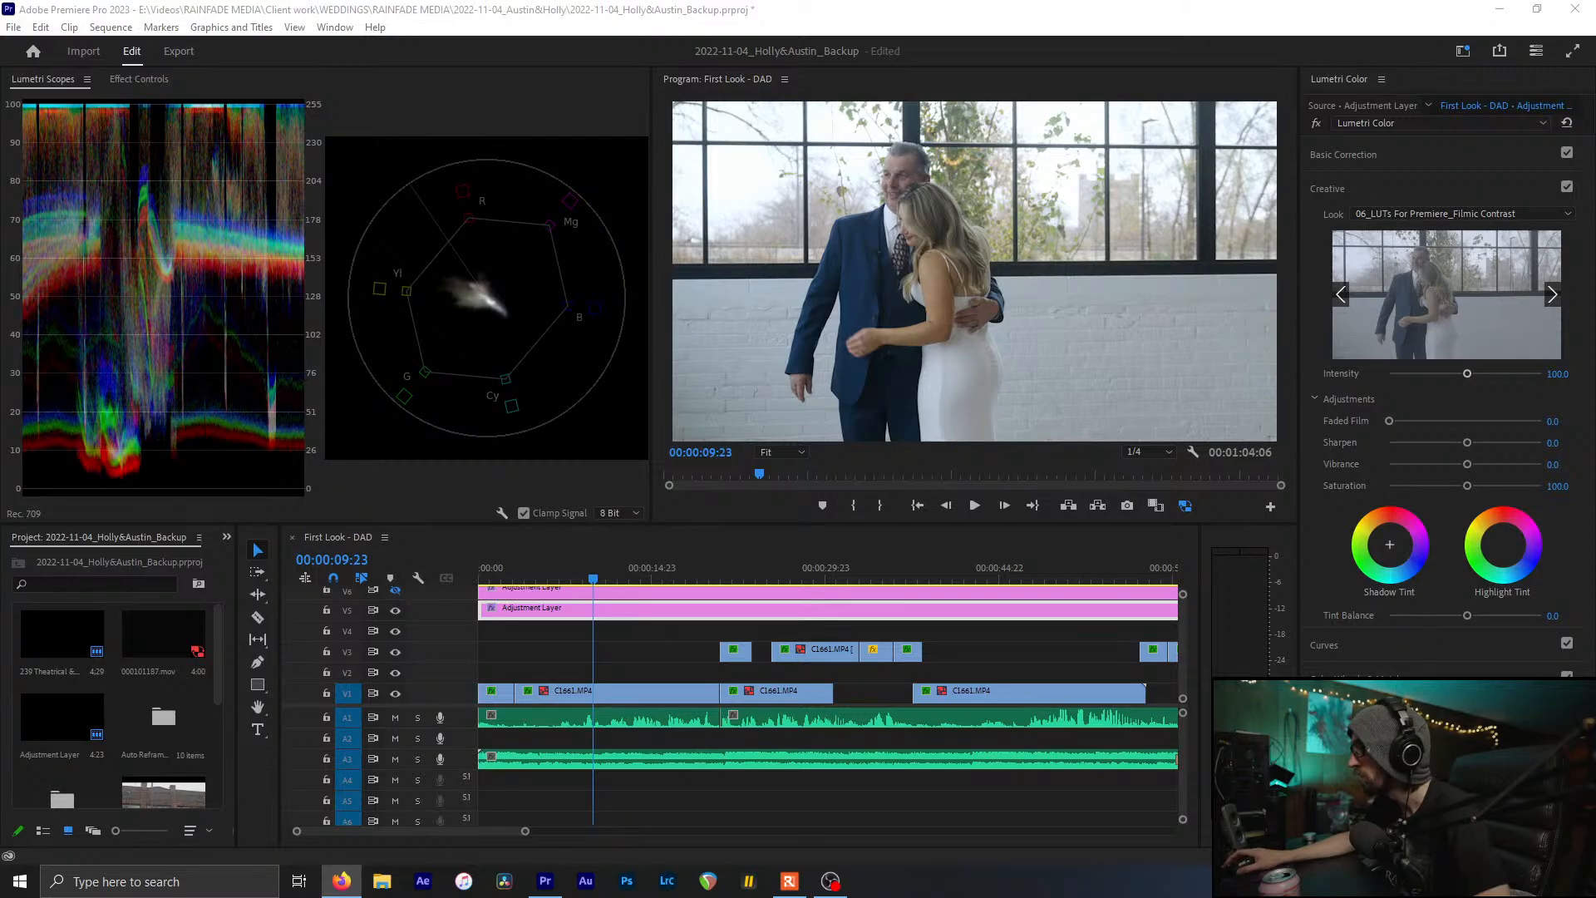
Check the current Filmic Contrast look by toggling the Creative section off and on
click(1448, 543)
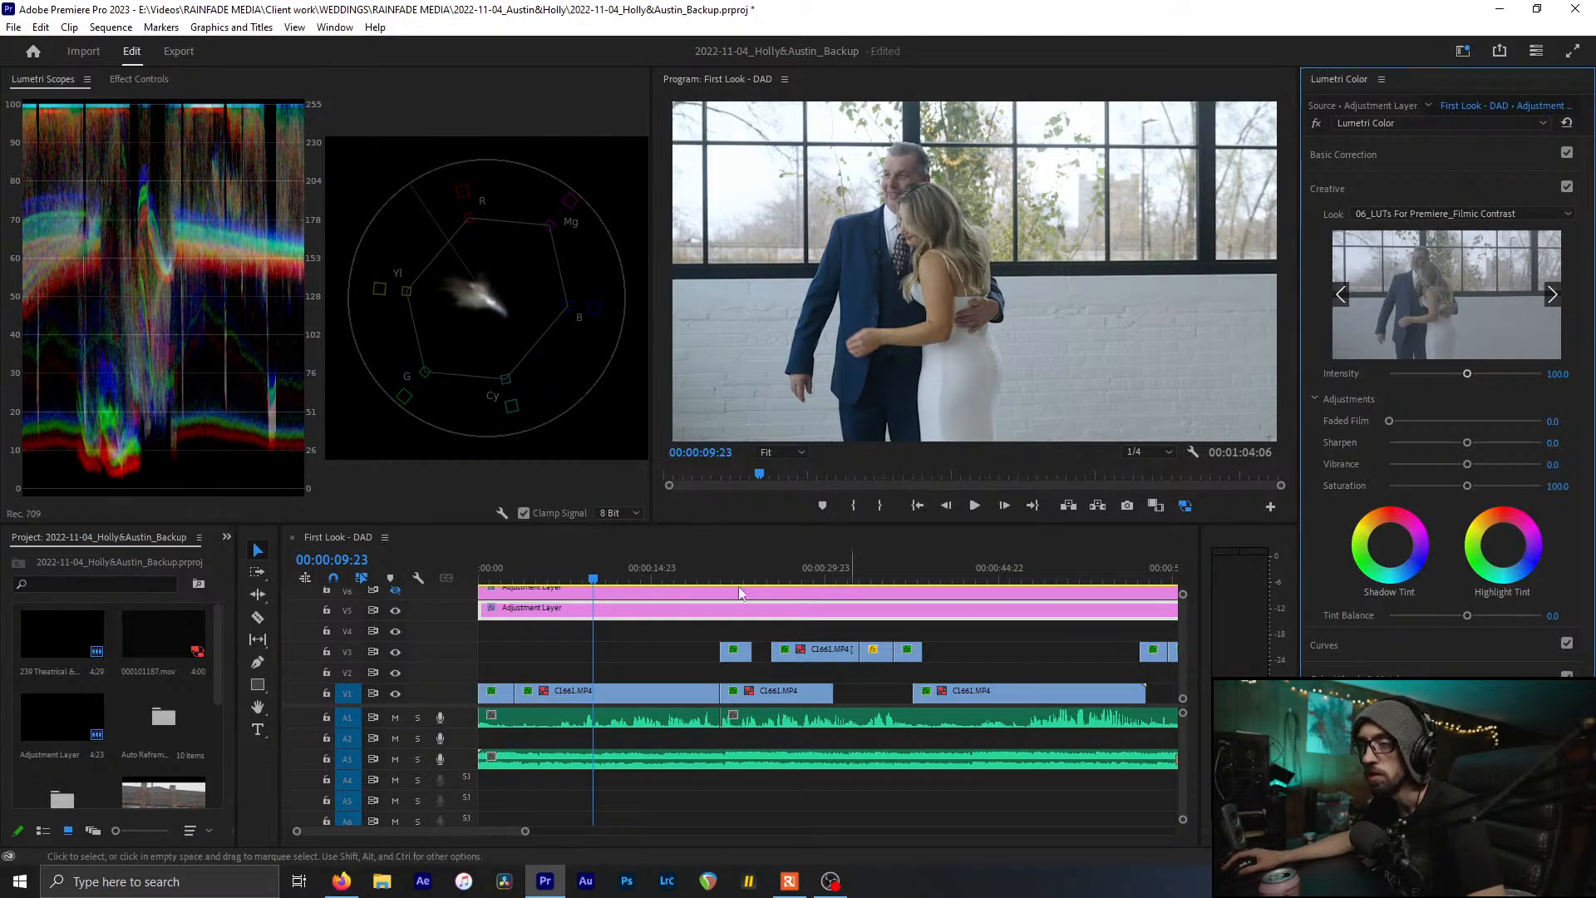
click(1441, 213)
click(1441, 214)
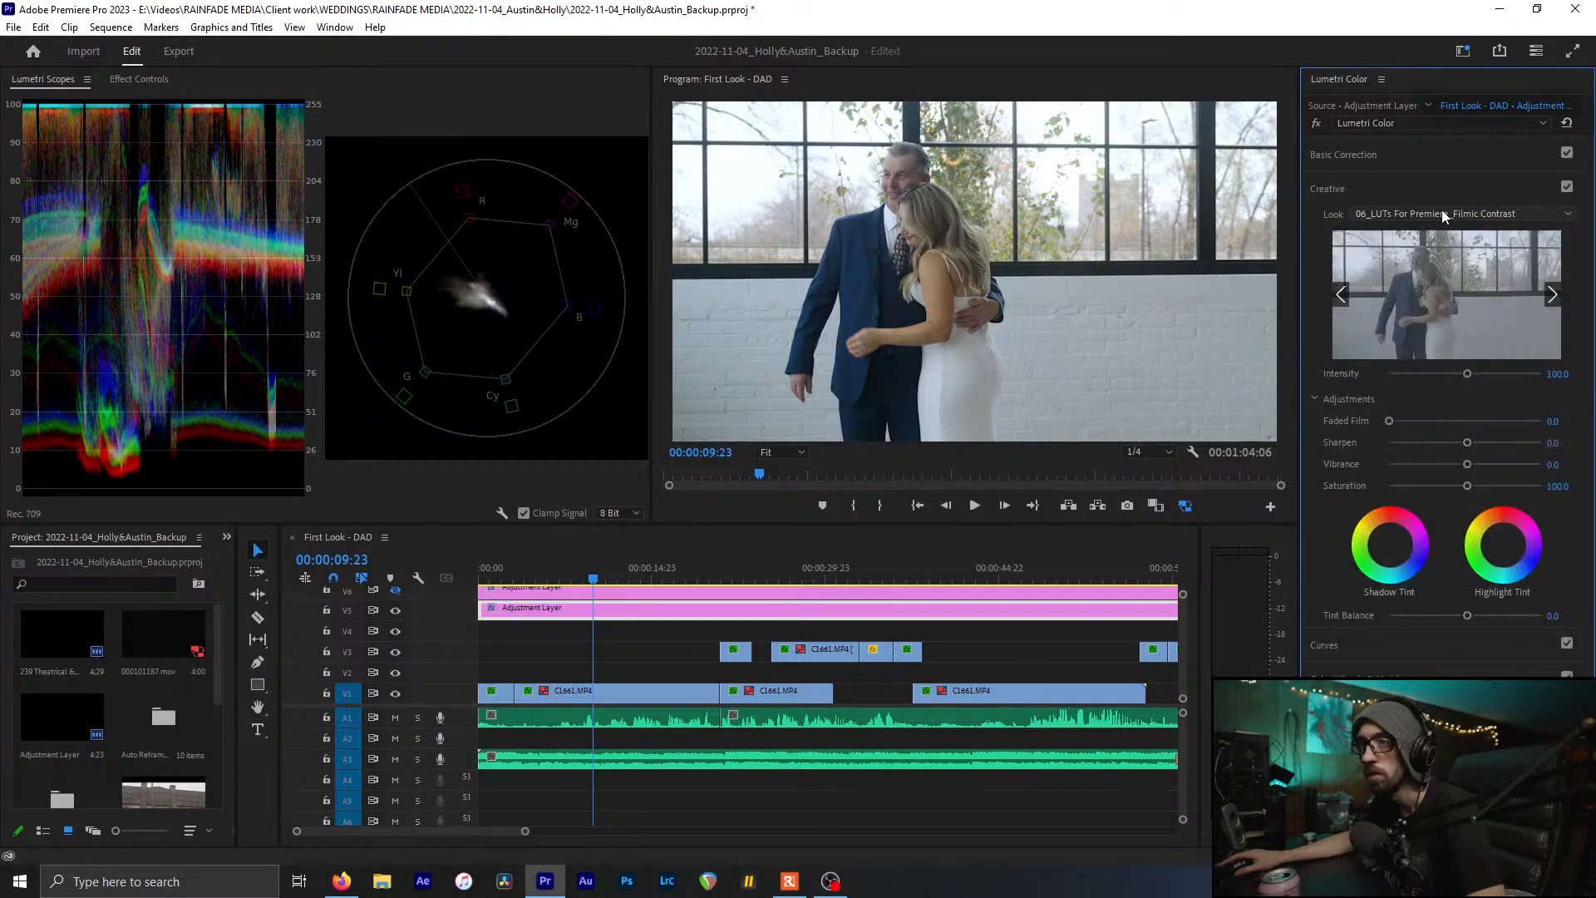
click(1566, 187)
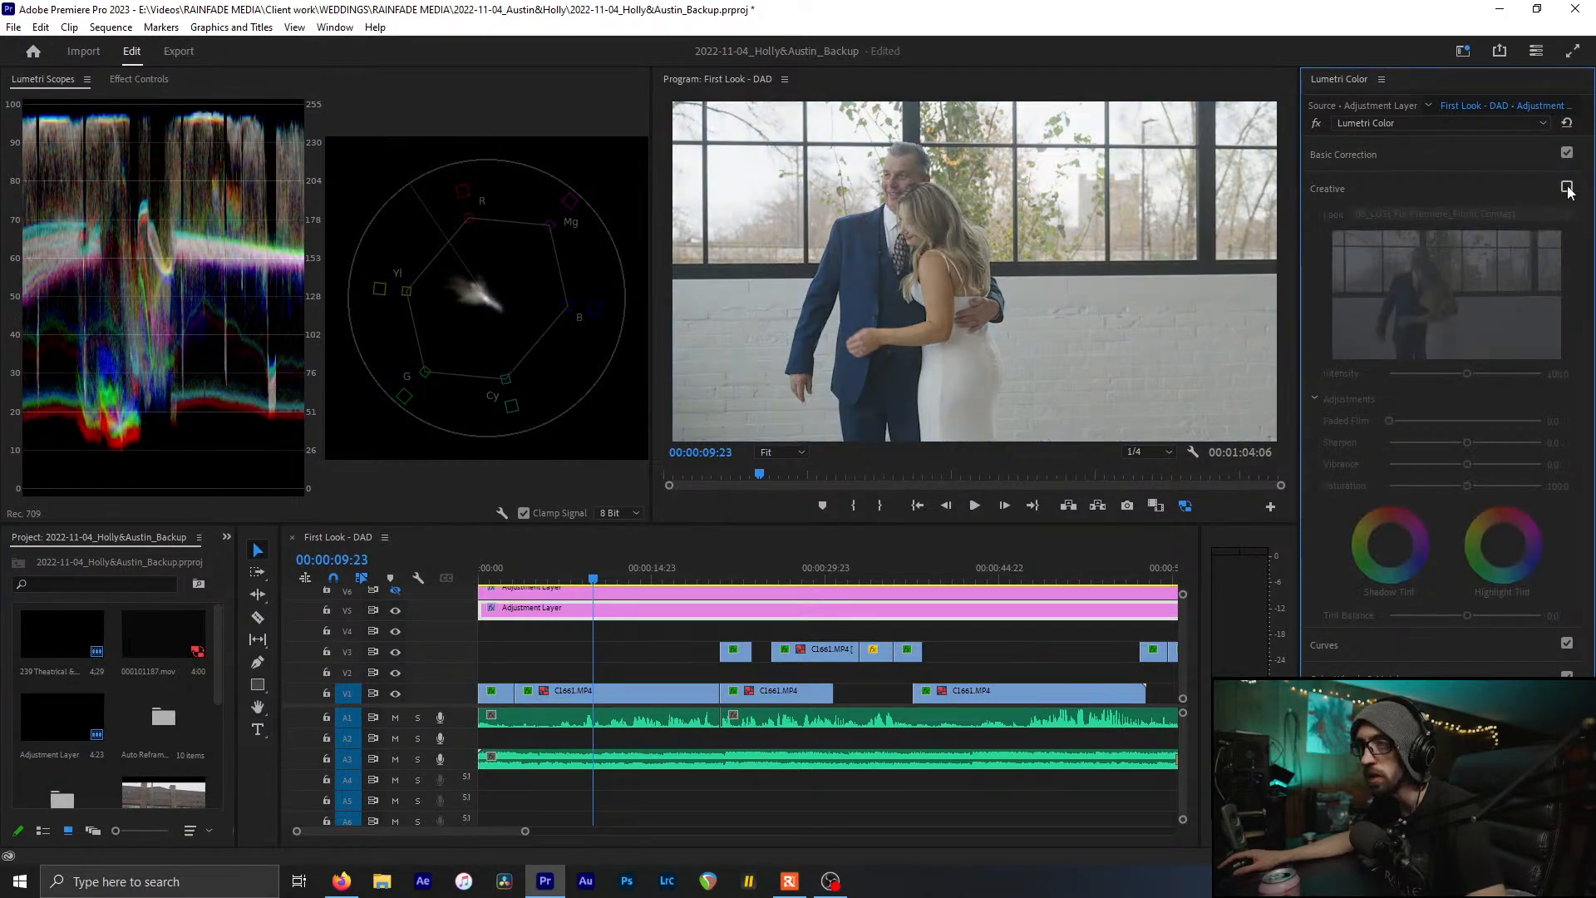
click(1567, 187)
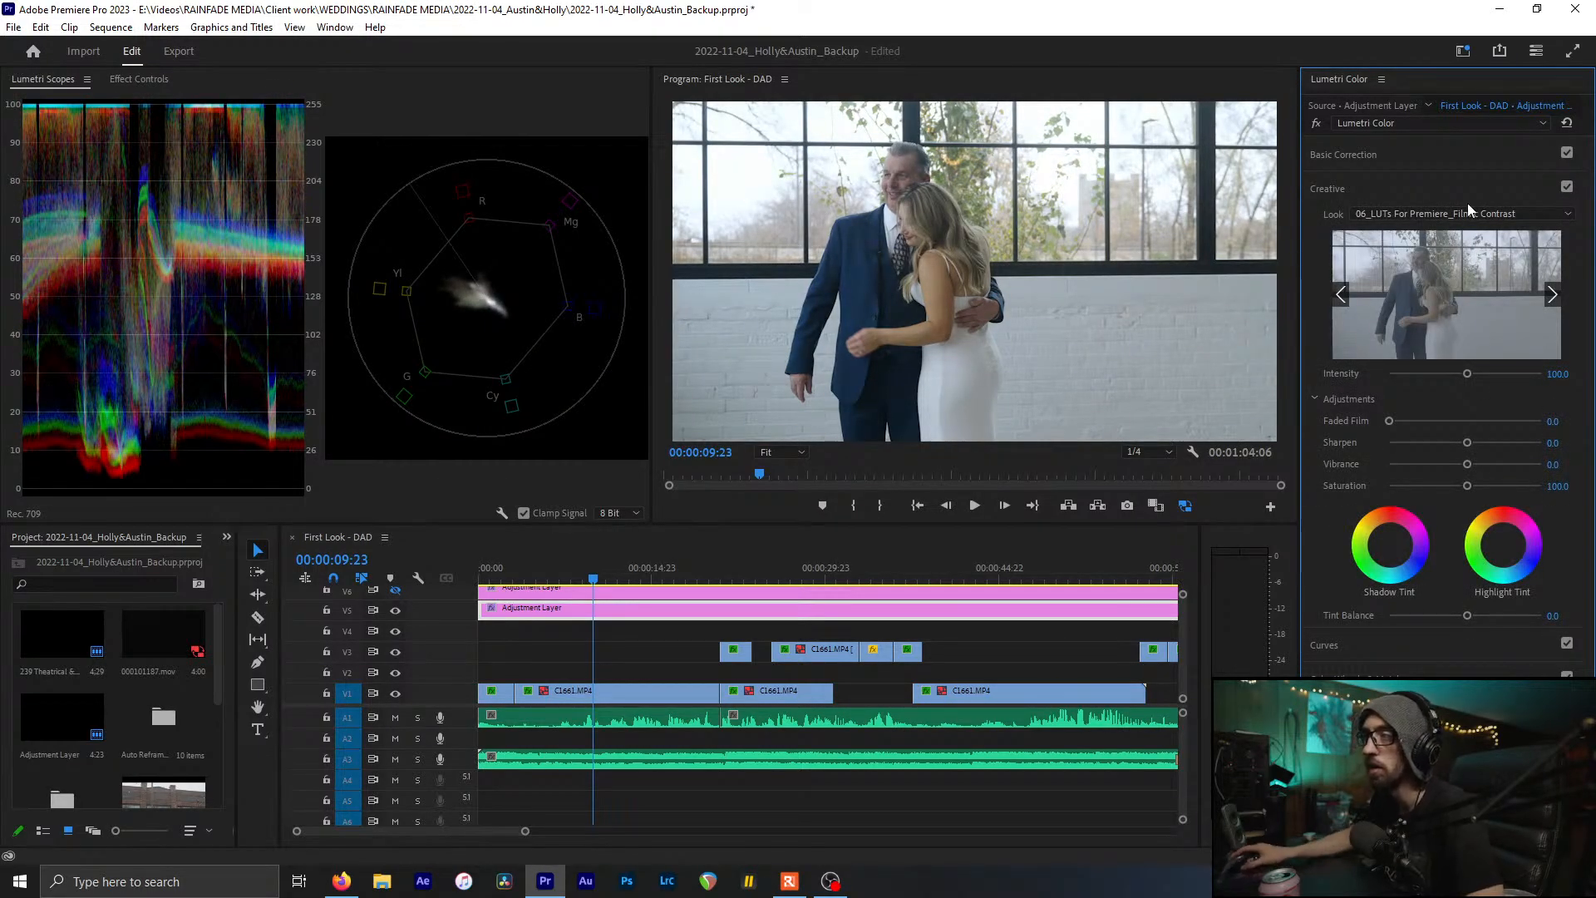
Scroll over the Look dropdown to audition successive creative LUTs on the adjustment layer
scroll(1461, 211, down, 5)
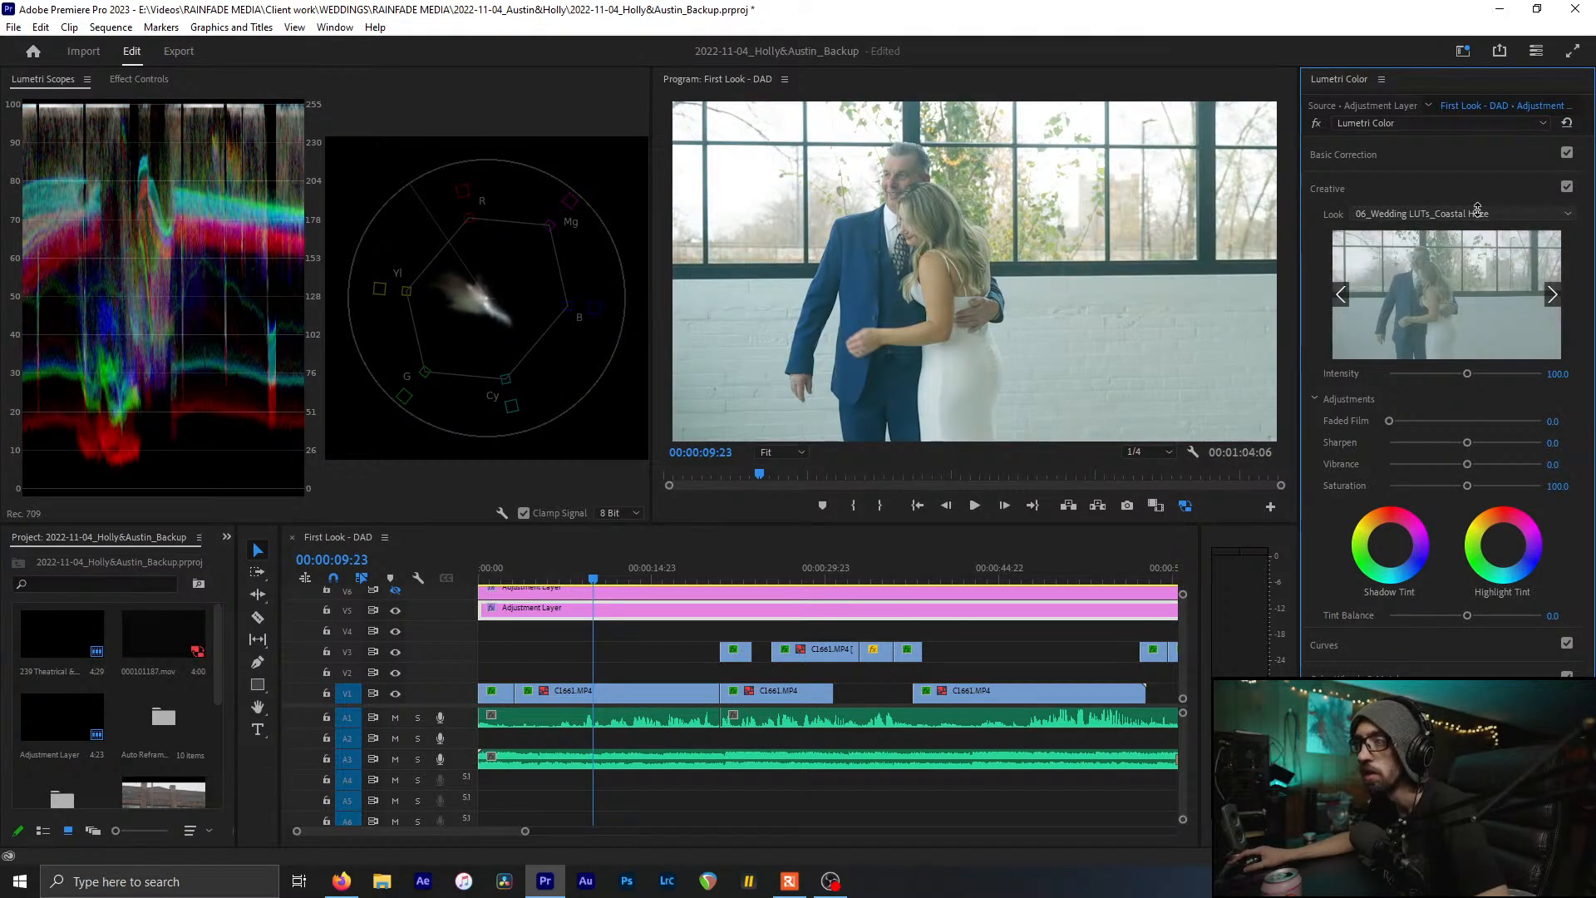
scroll(1520, 220, down, 2)
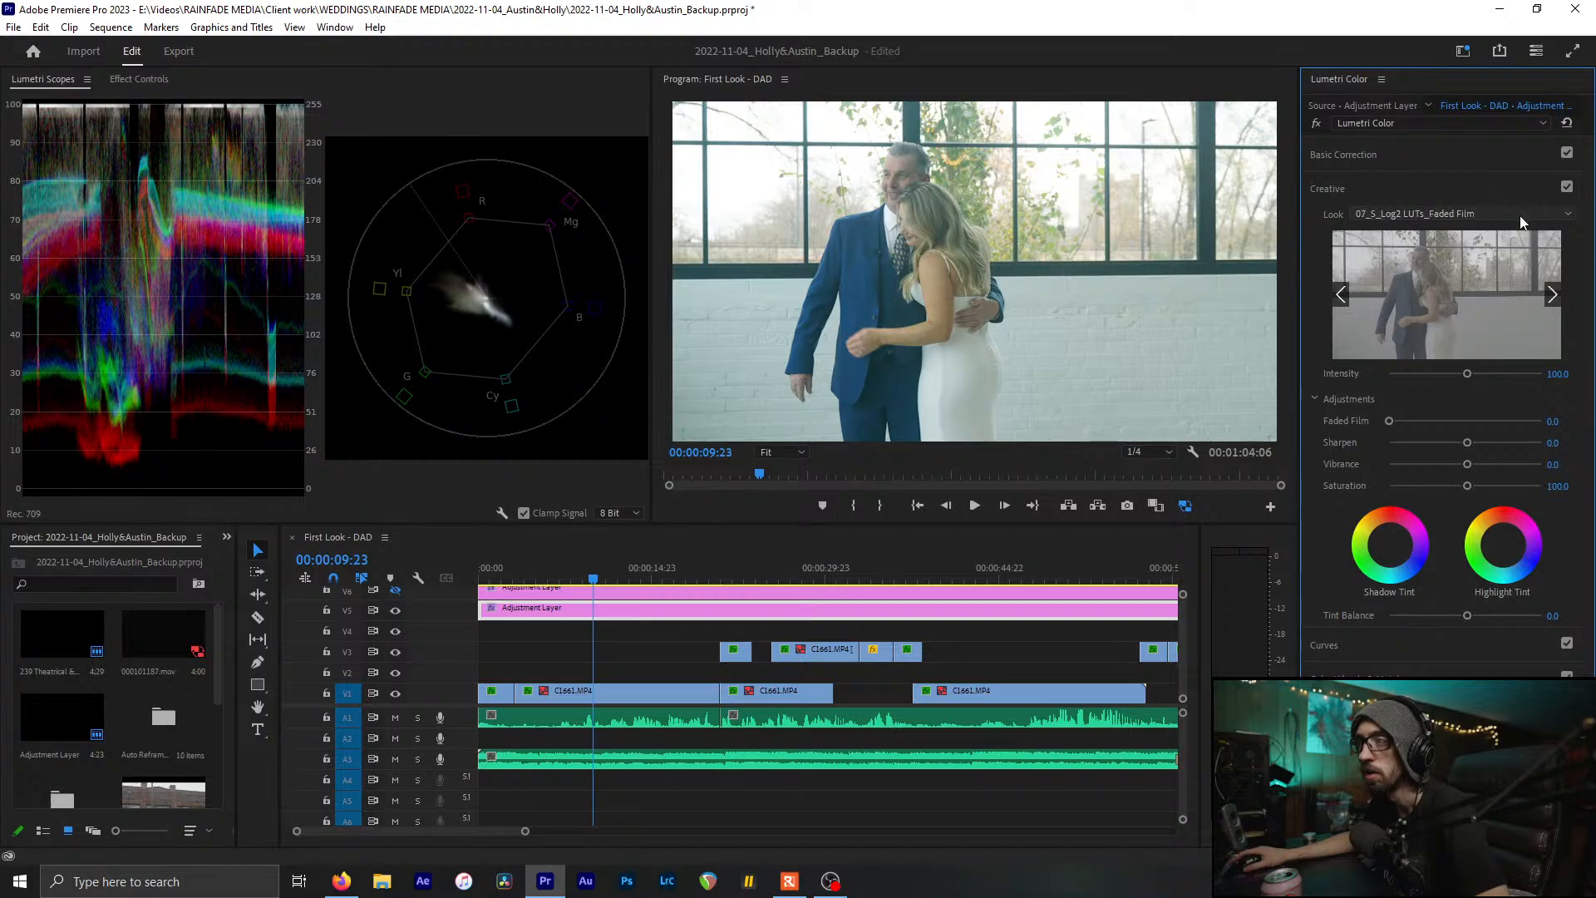
scroll(1519, 216, down, 1)
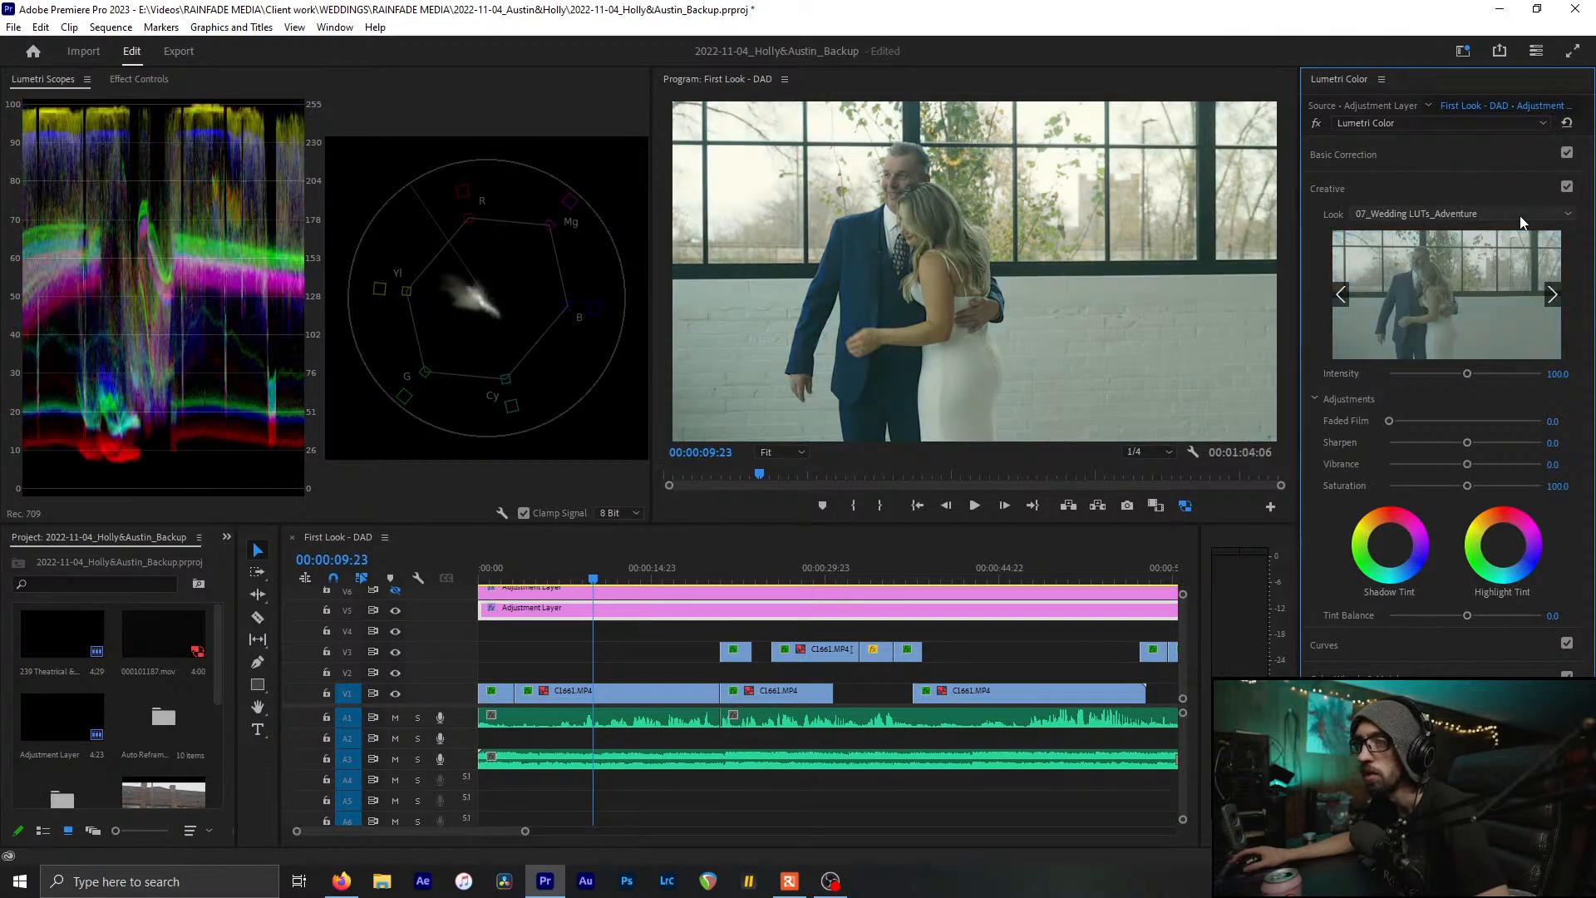
scroll(1519, 216, down, 1)
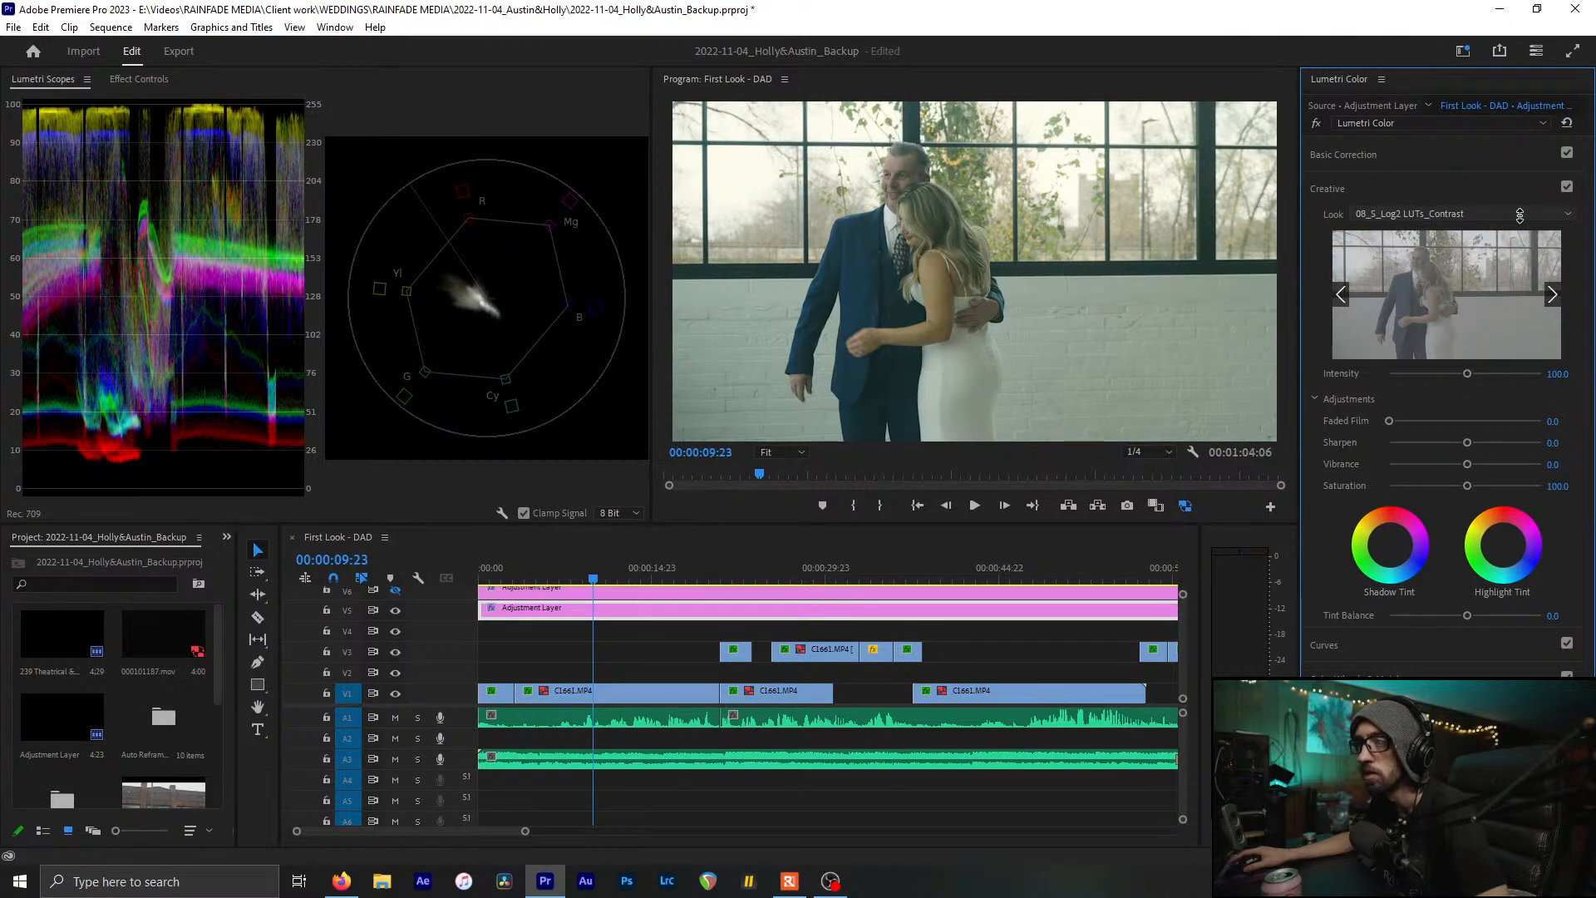
scroll(1519, 217, down, 1)
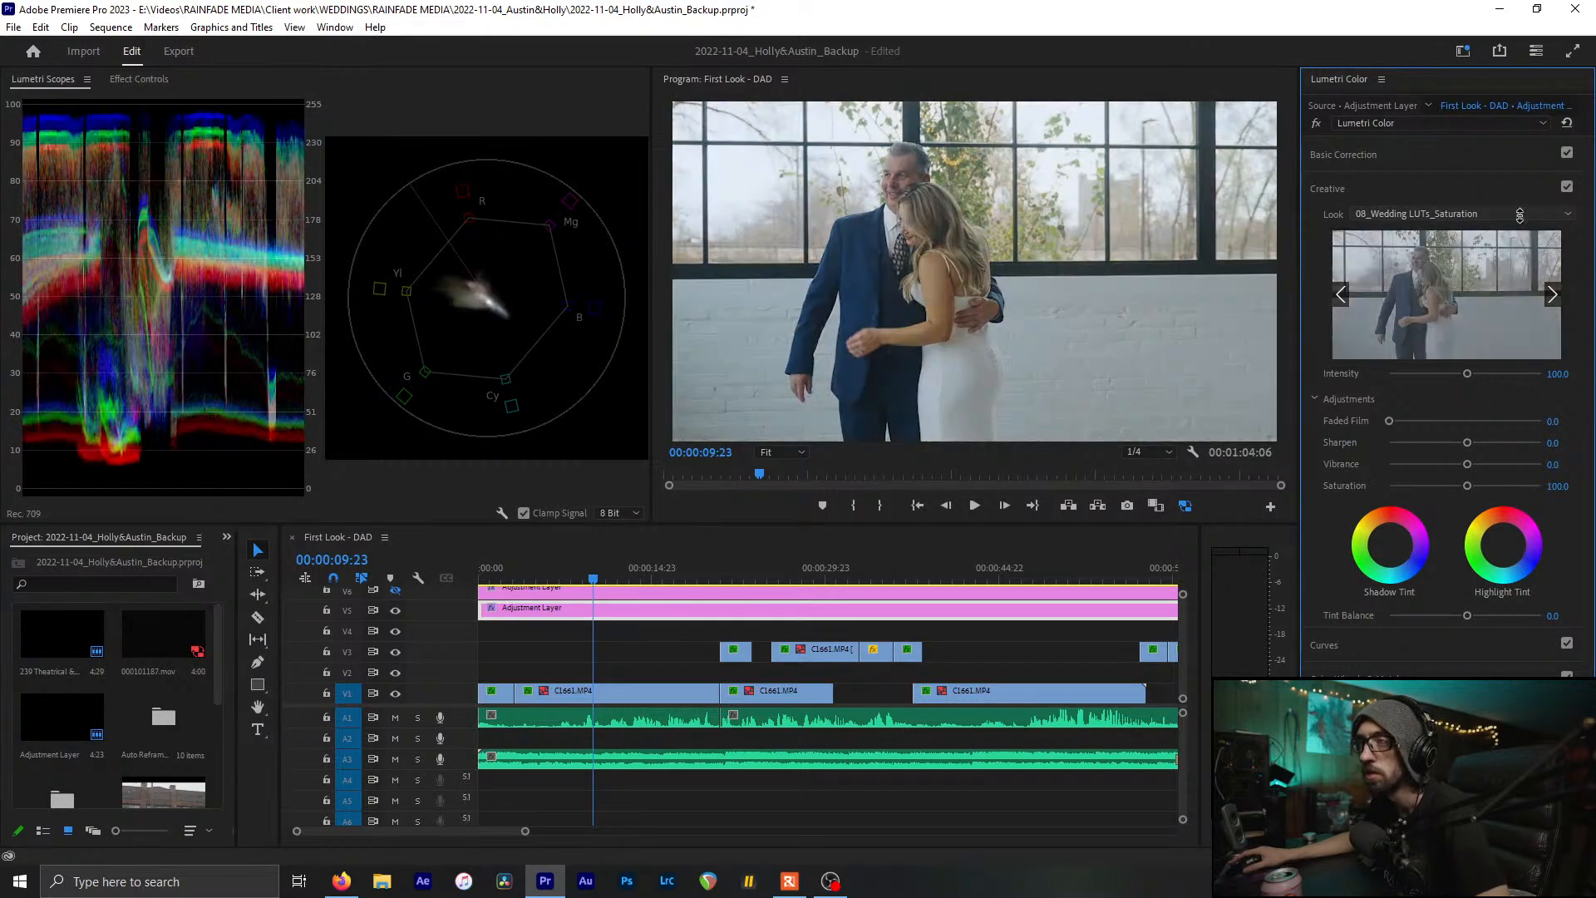
scroll(1519, 216, down, 1)
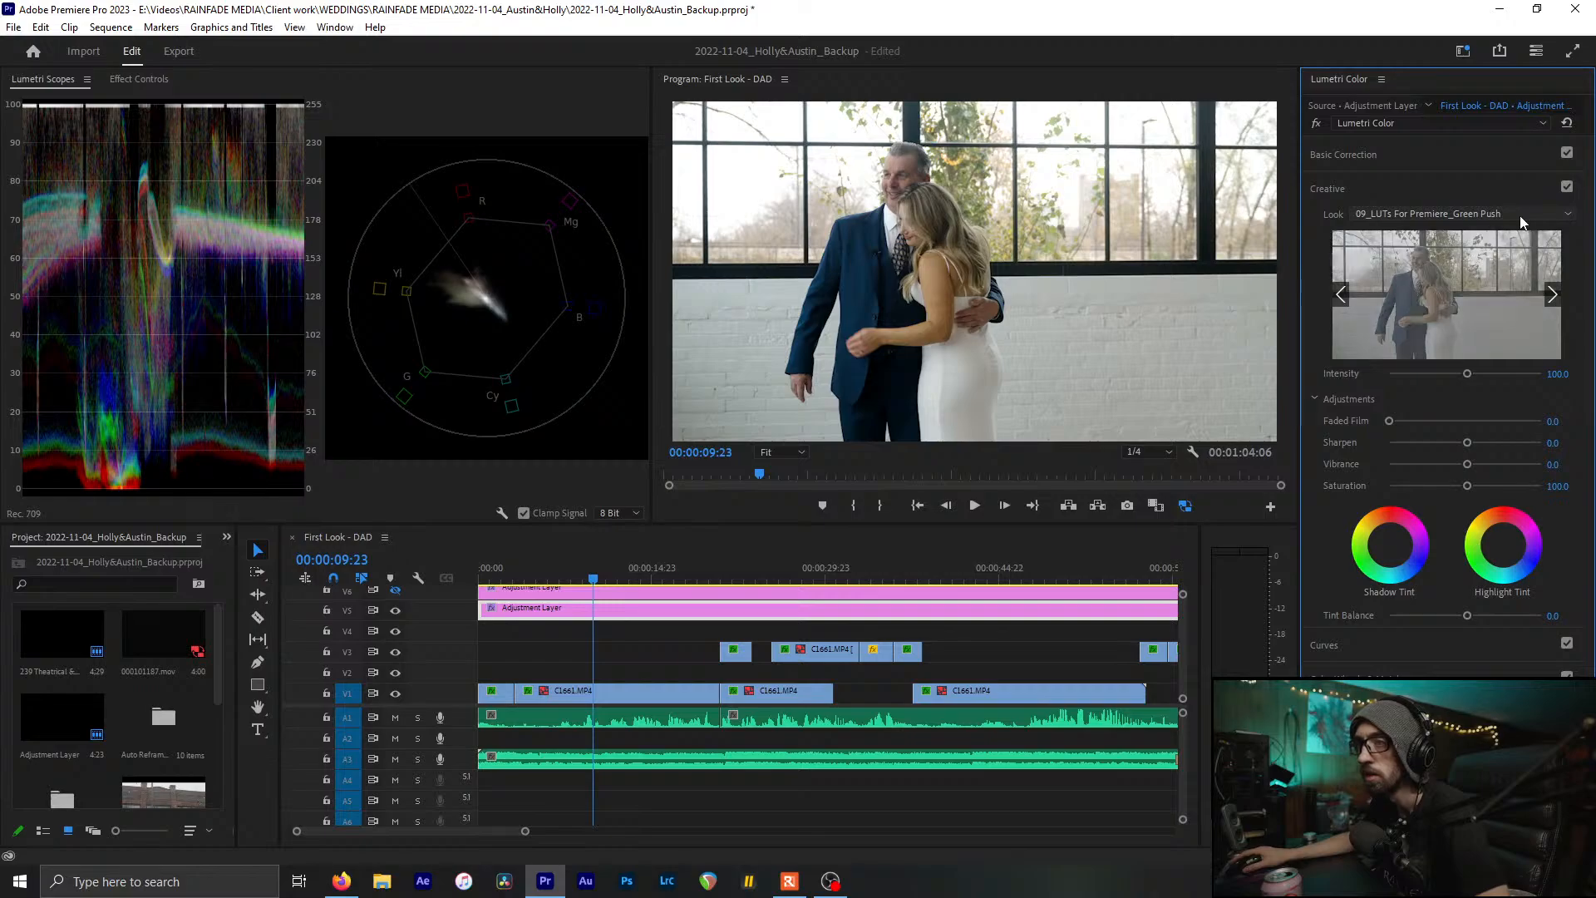
scroll(1519, 216, down, 1)
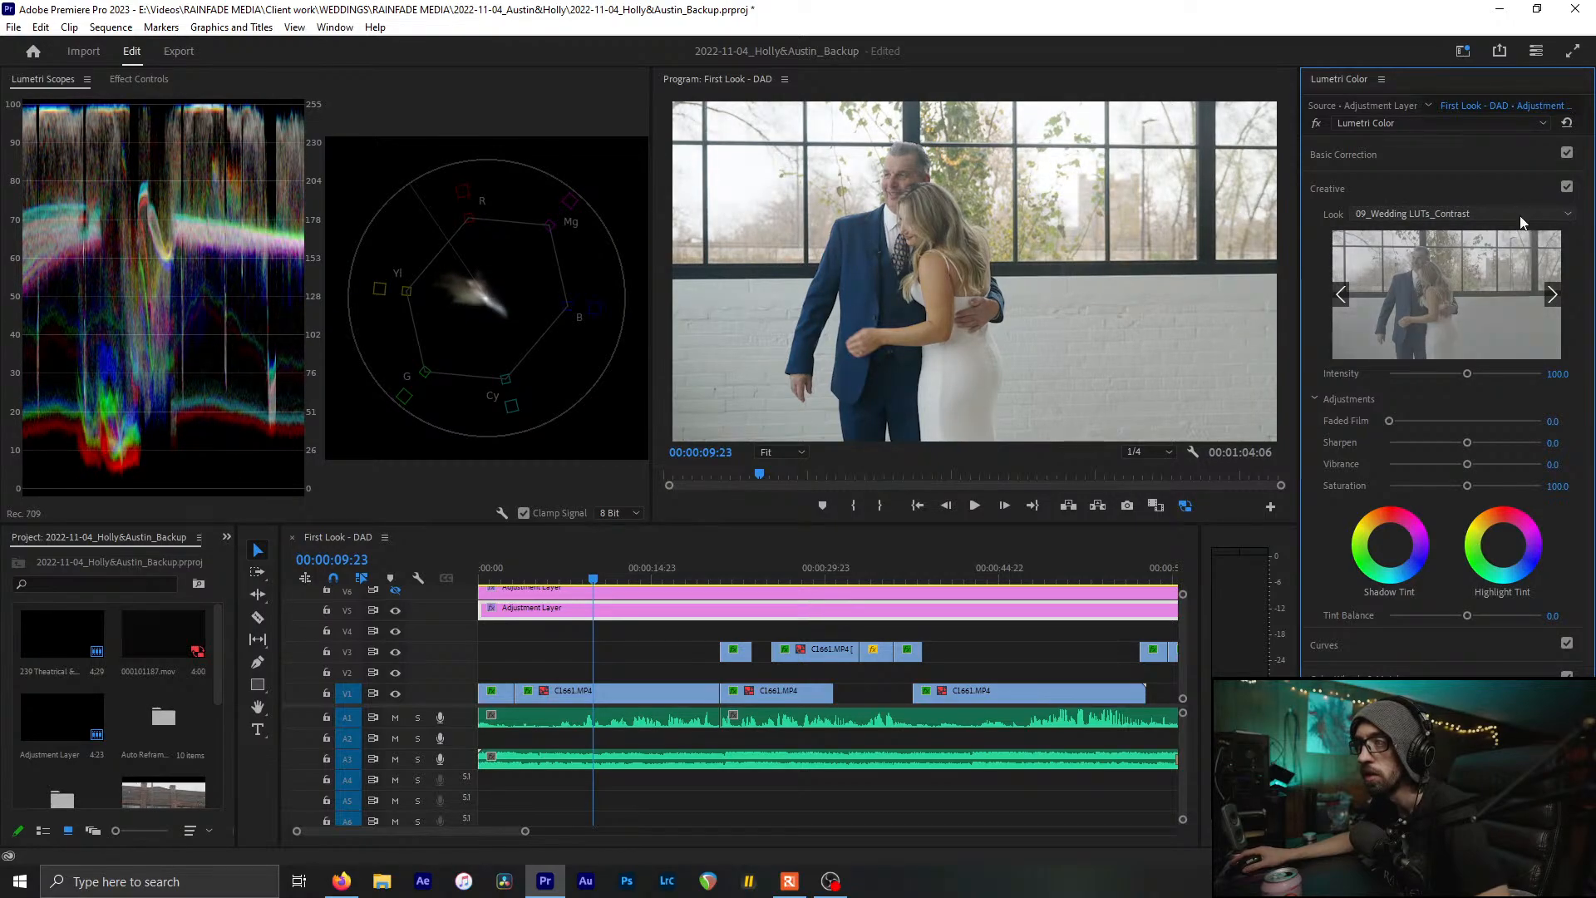
scroll(1519, 216, down, 1)
scroll(1520, 216, down, 1)
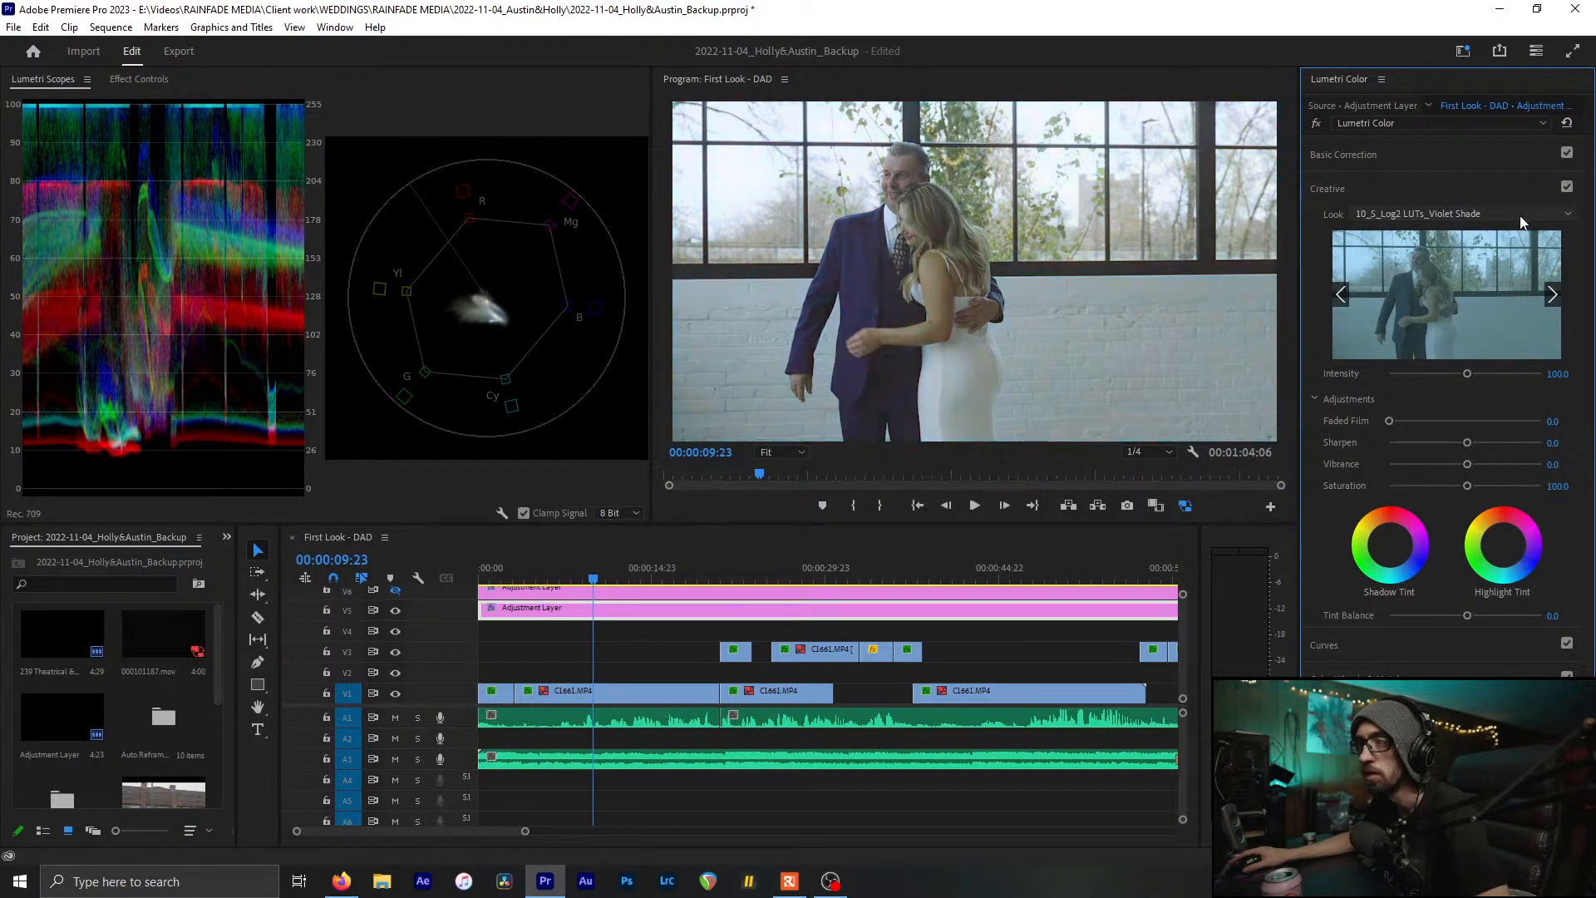
scroll(1519, 216, down, 1)
scroll(1519, 216, down, 1)
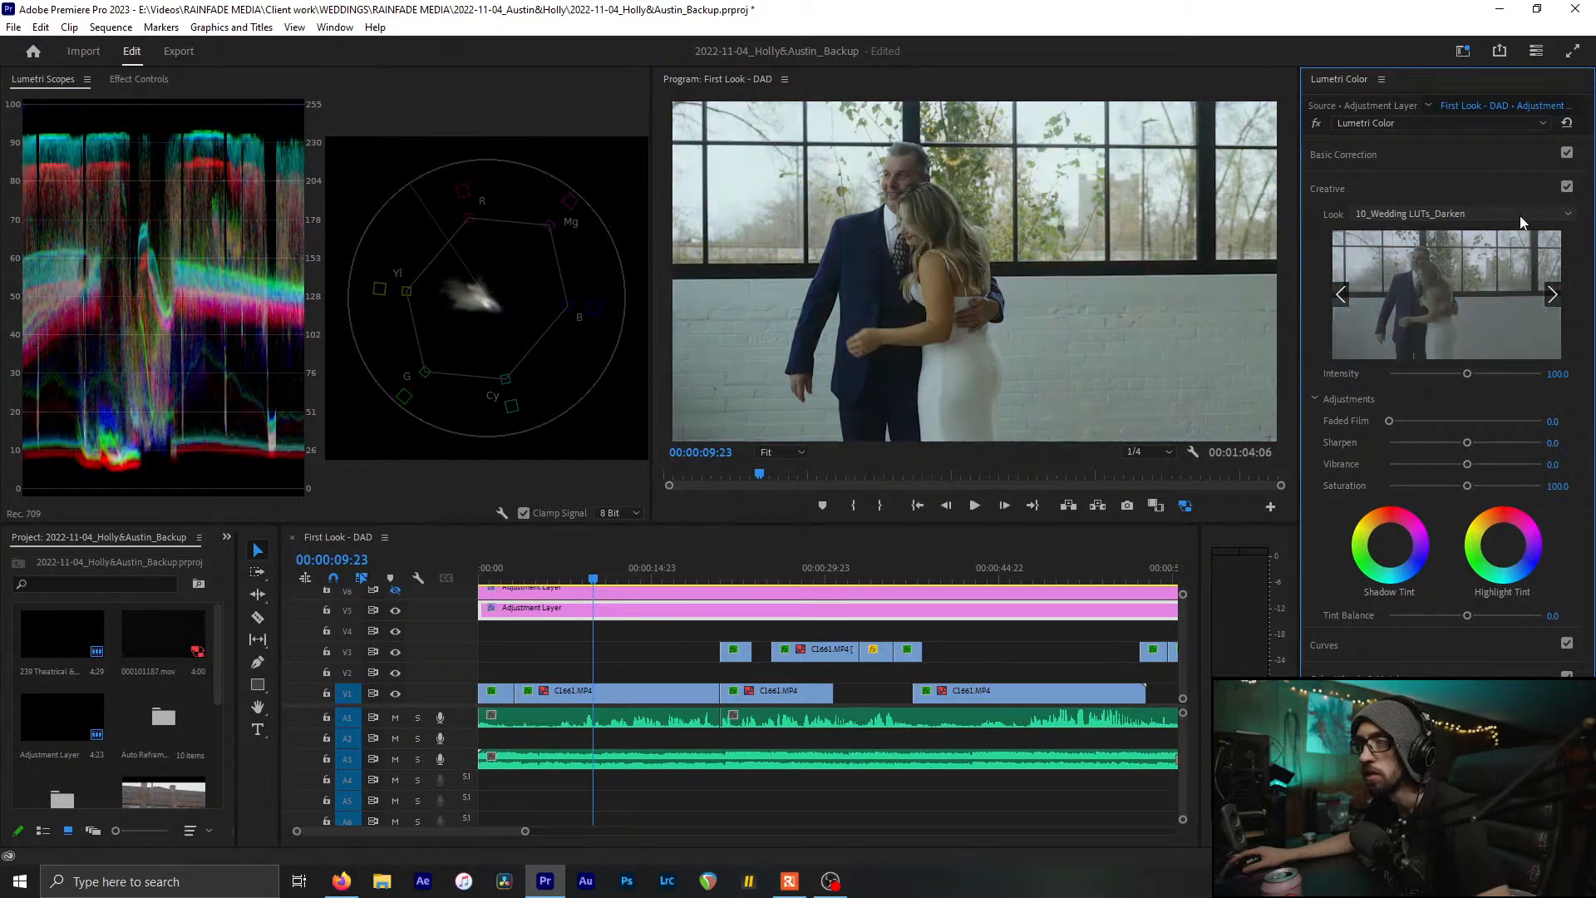
scroll(1519, 216, down, 1)
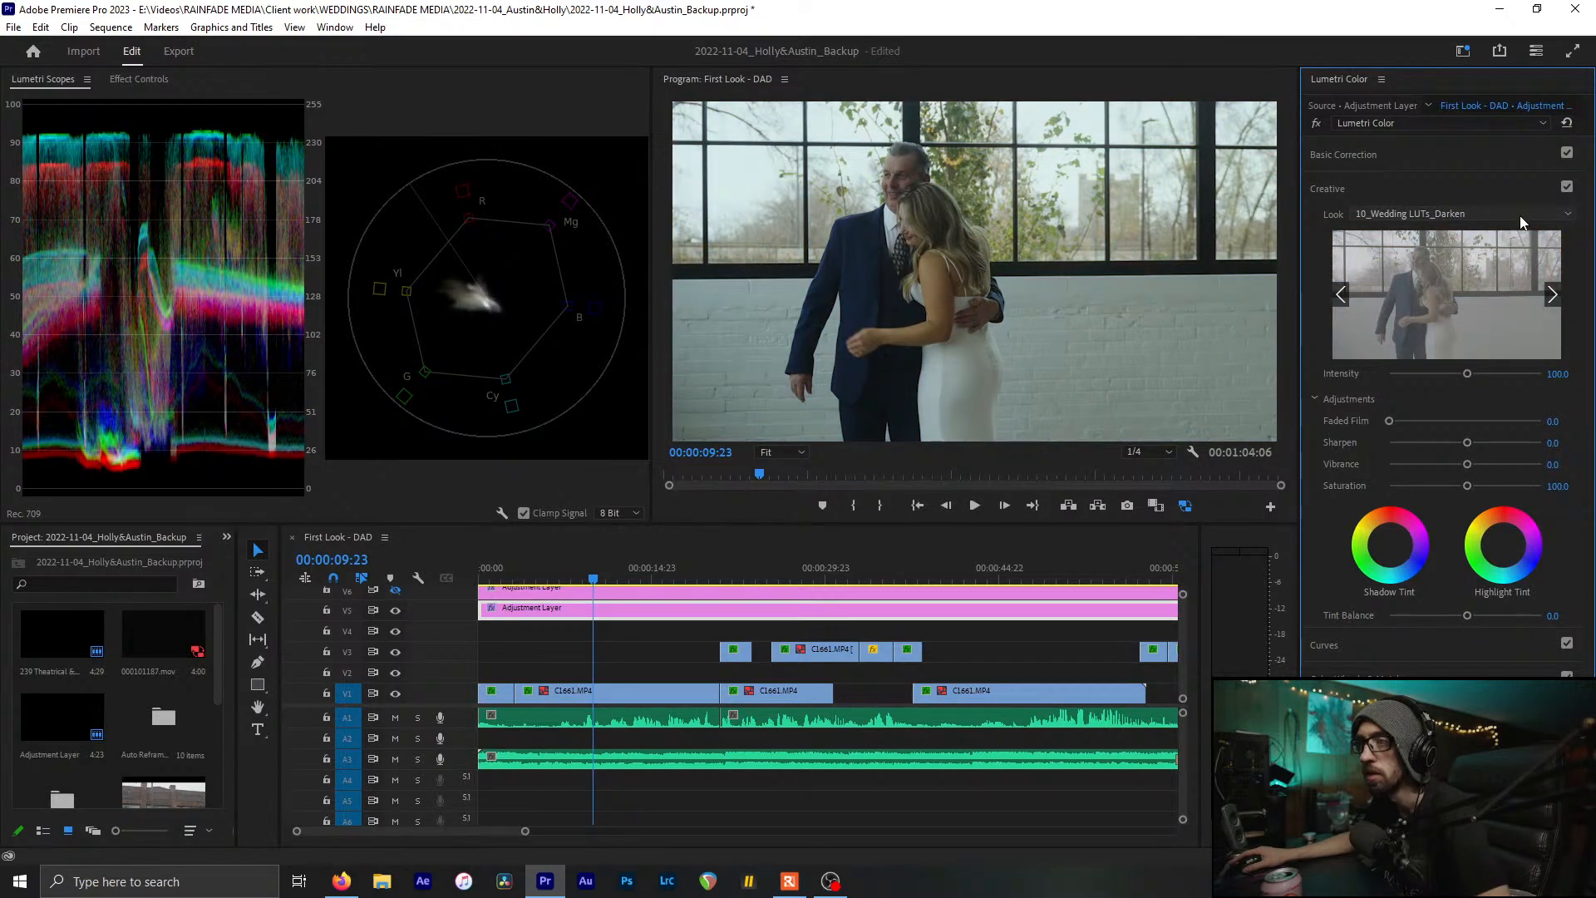
scroll(1519, 216, down, 1)
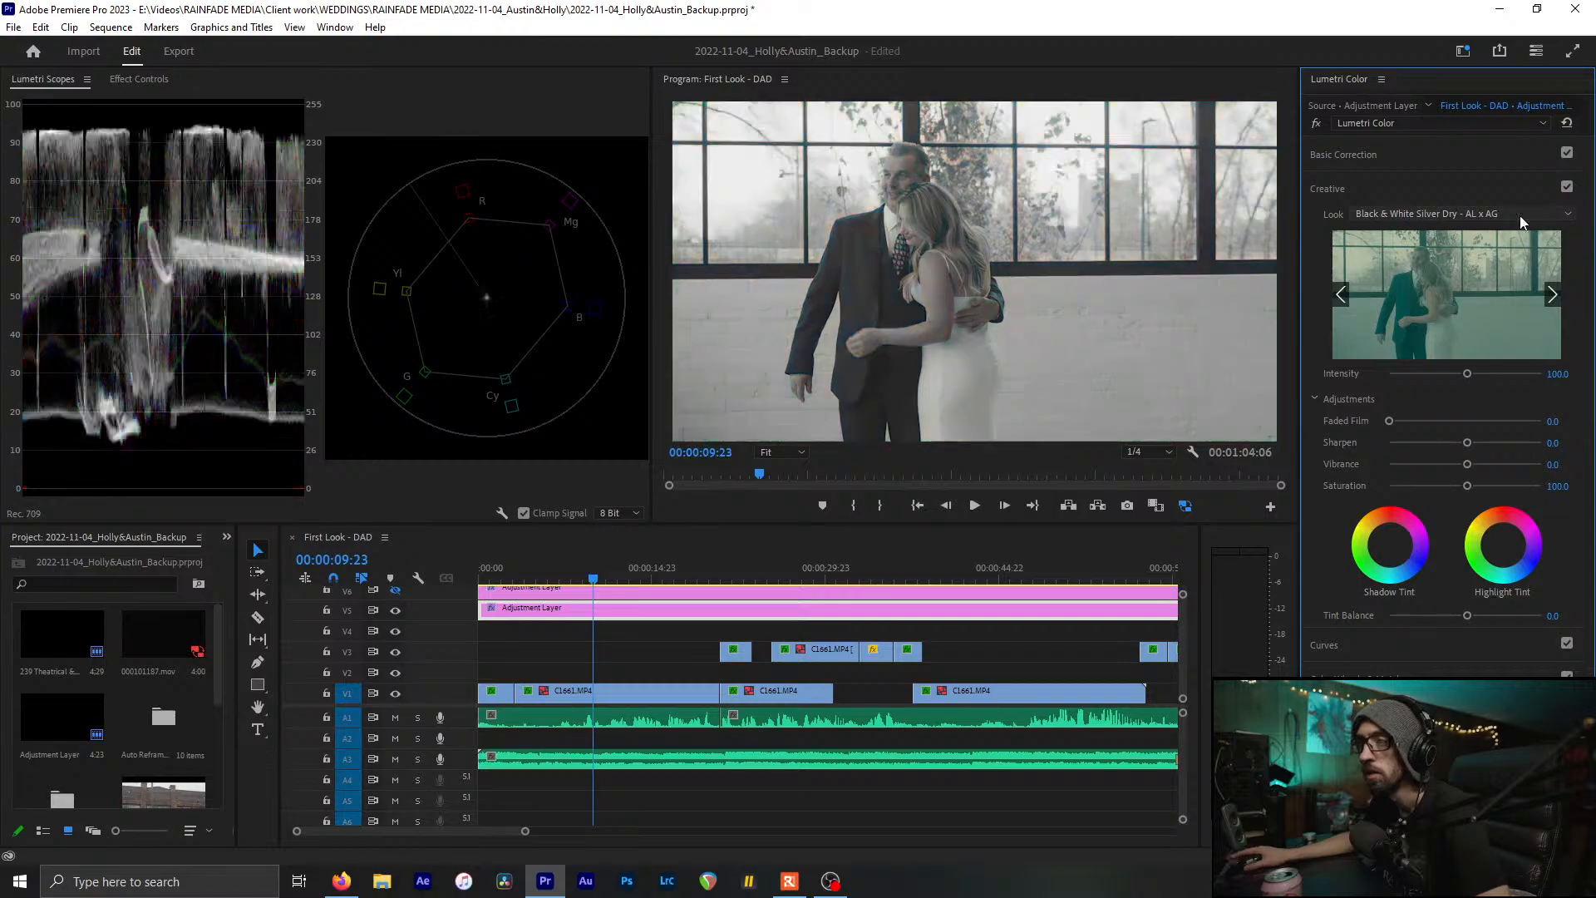
Keep cycling looks until Fuji F125 Kodak 2395 (by Adobe) is applied at intensity 100
click(1520, 216)
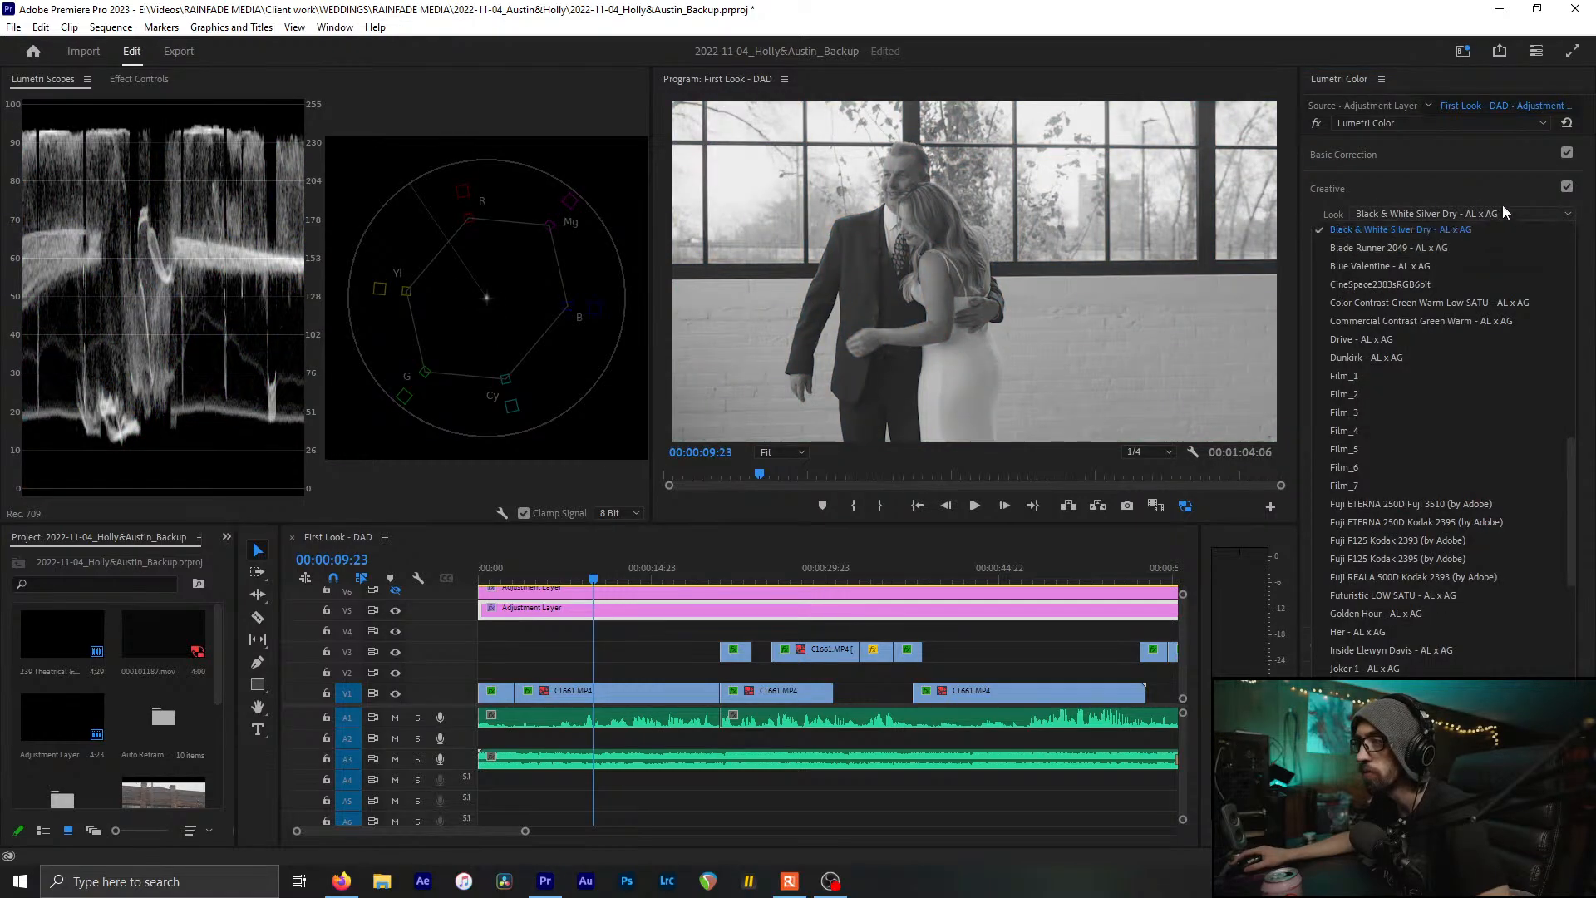
click(1501, 208)
scroll(1501, 210, down, 2)
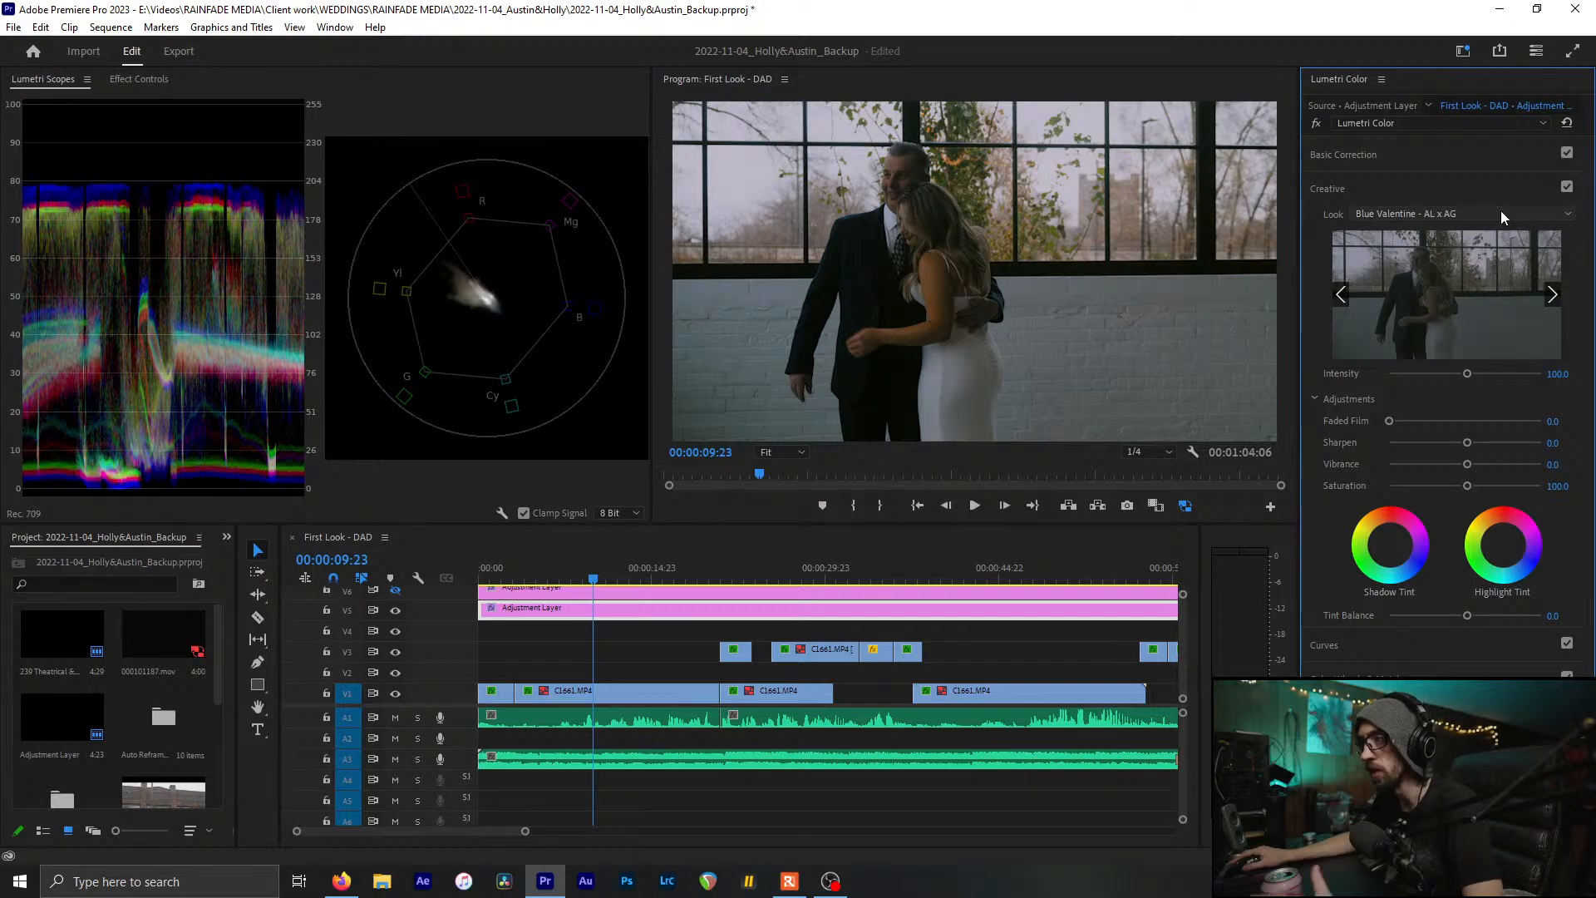
scroll(1499, 211, down, 1)
click(1499, 211)
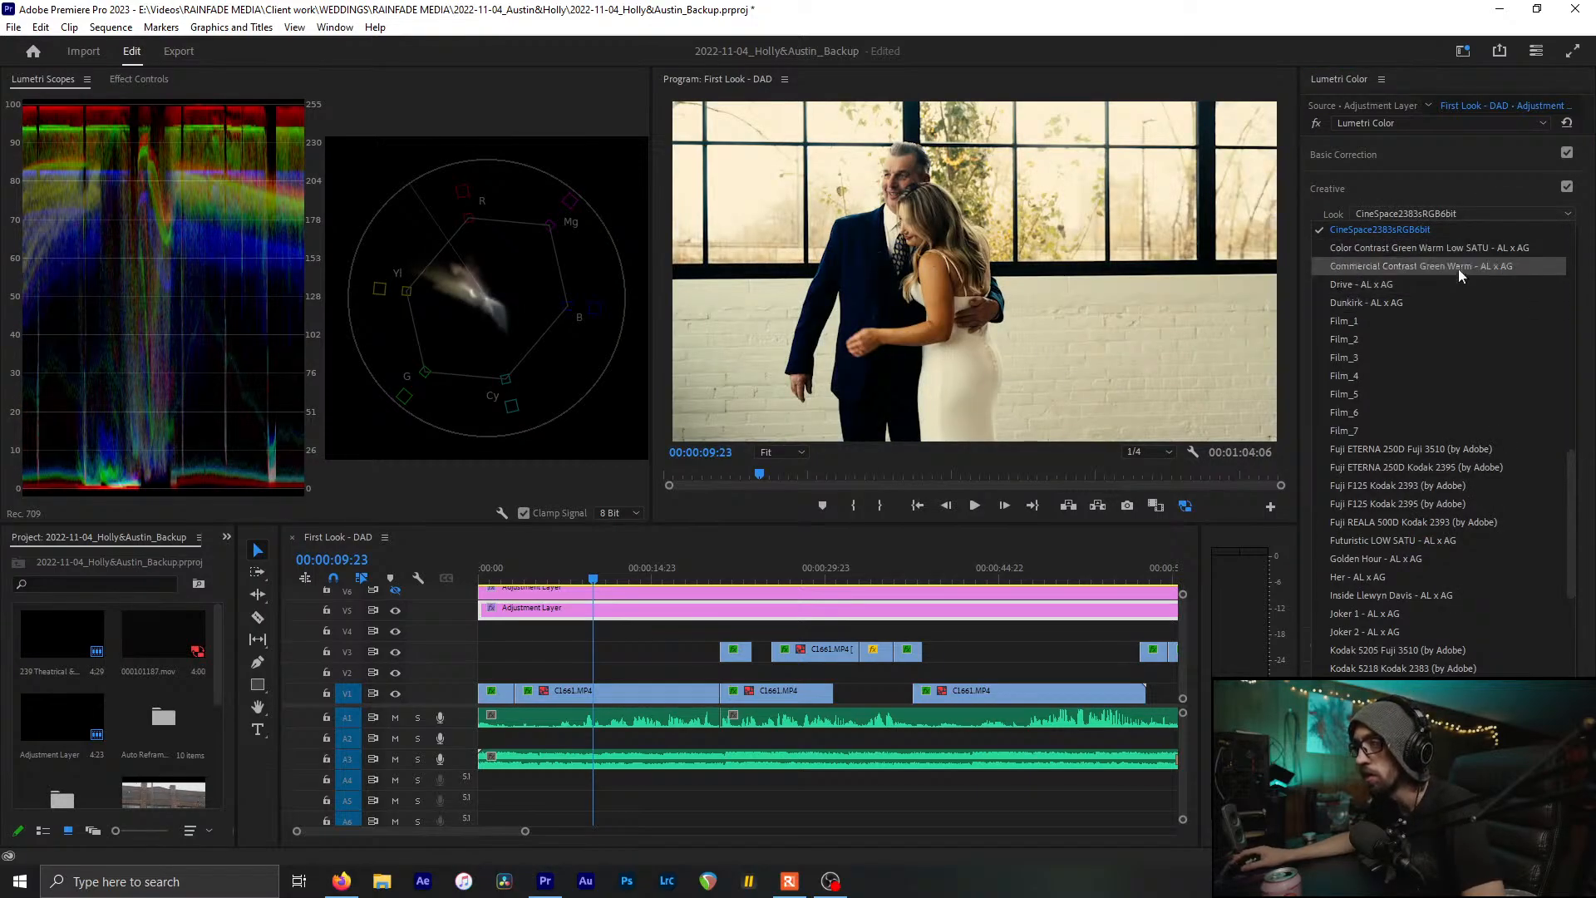
click(1469, 208)
scroll(1471, 211, down, 1)
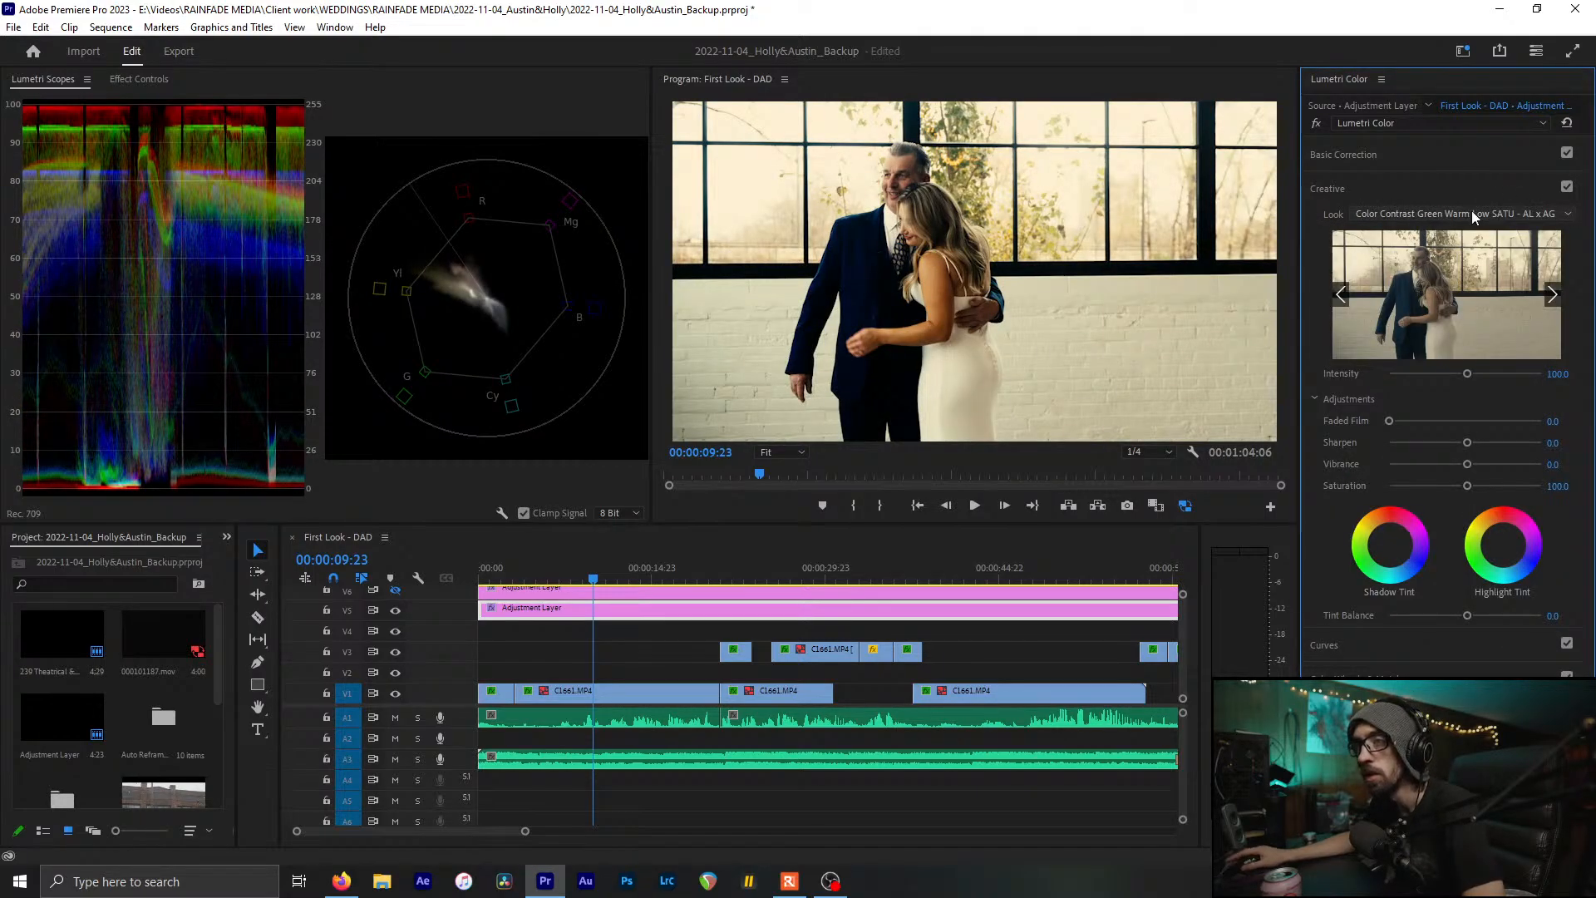
scroll(1507, 214, down, 1)
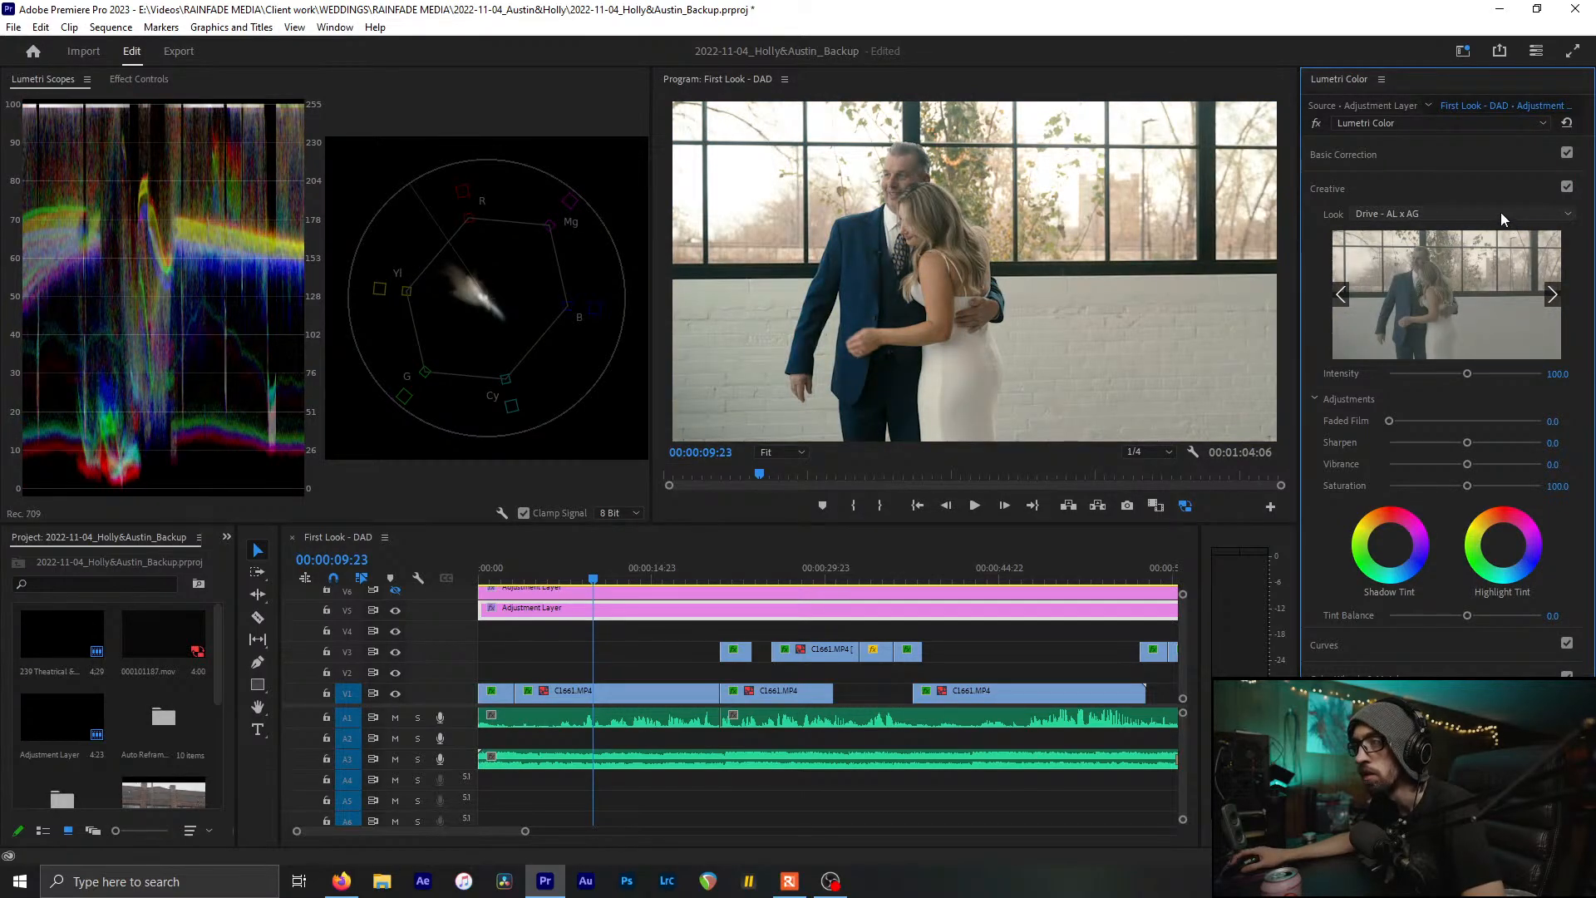
scroll(1500, 212, down, 1)
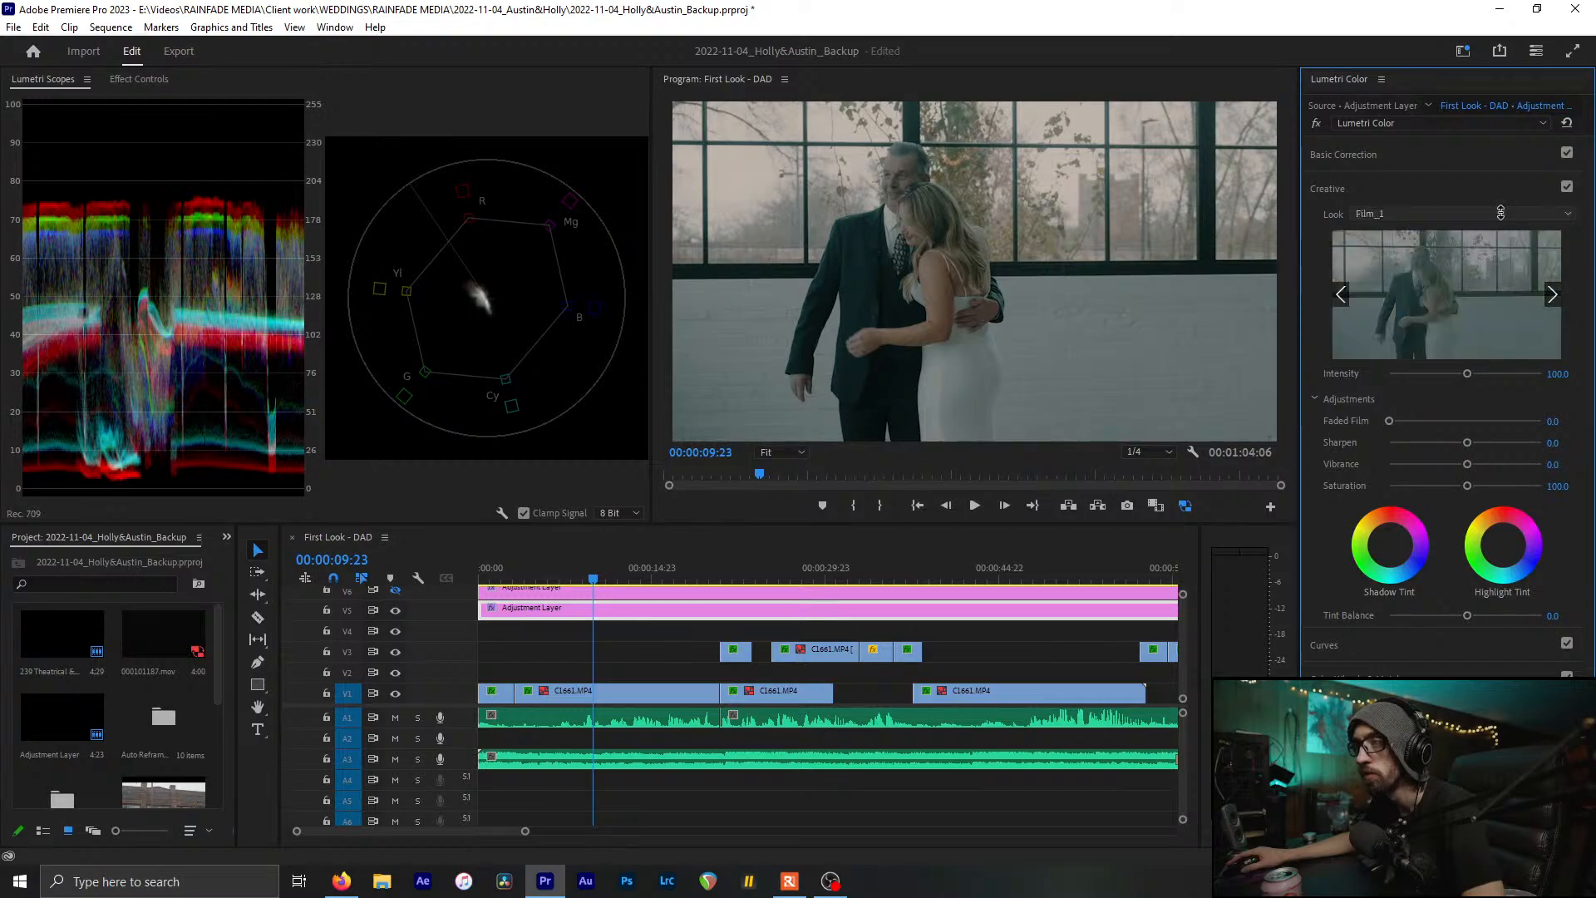
scroll(1500, 212, down, 2)
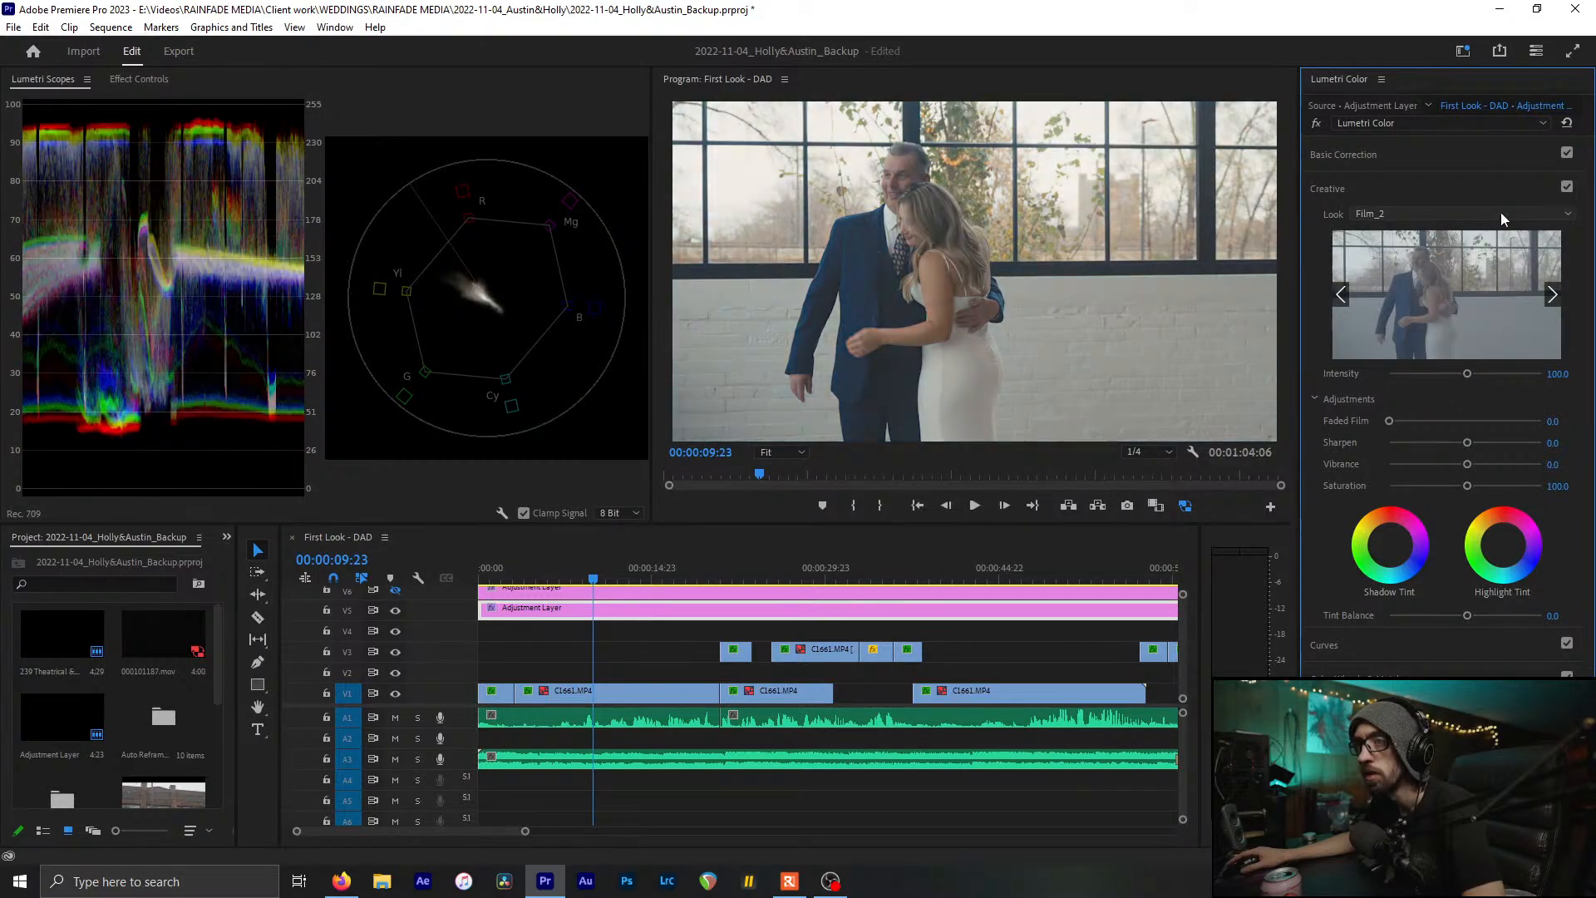
scroll(1500, 212, down, 1)
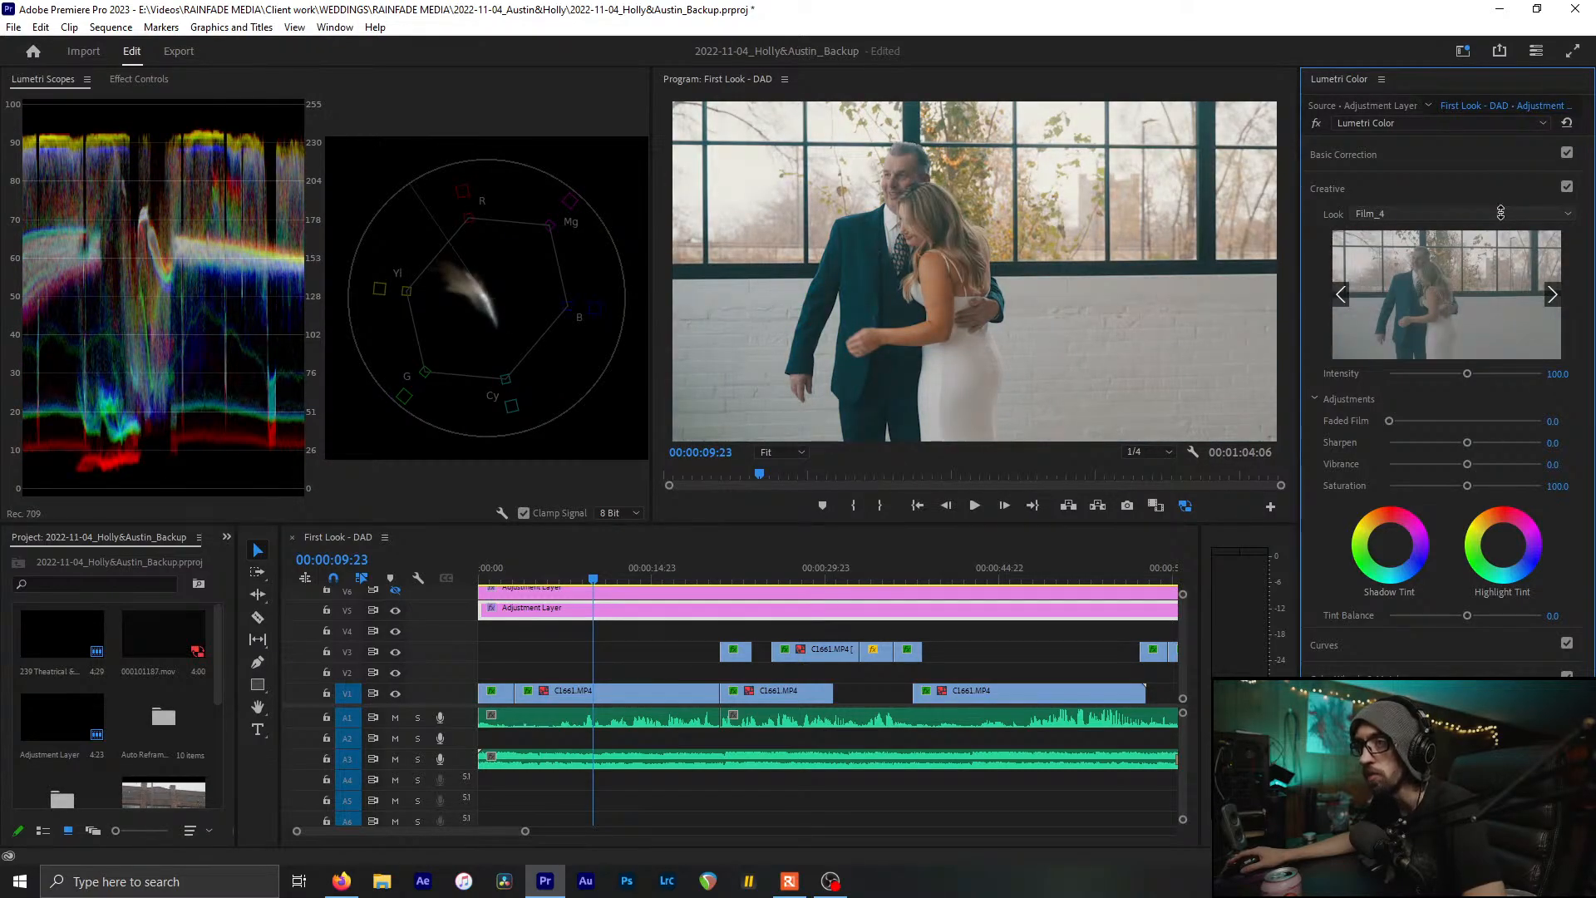
scroll(1500, 212, down, 1)
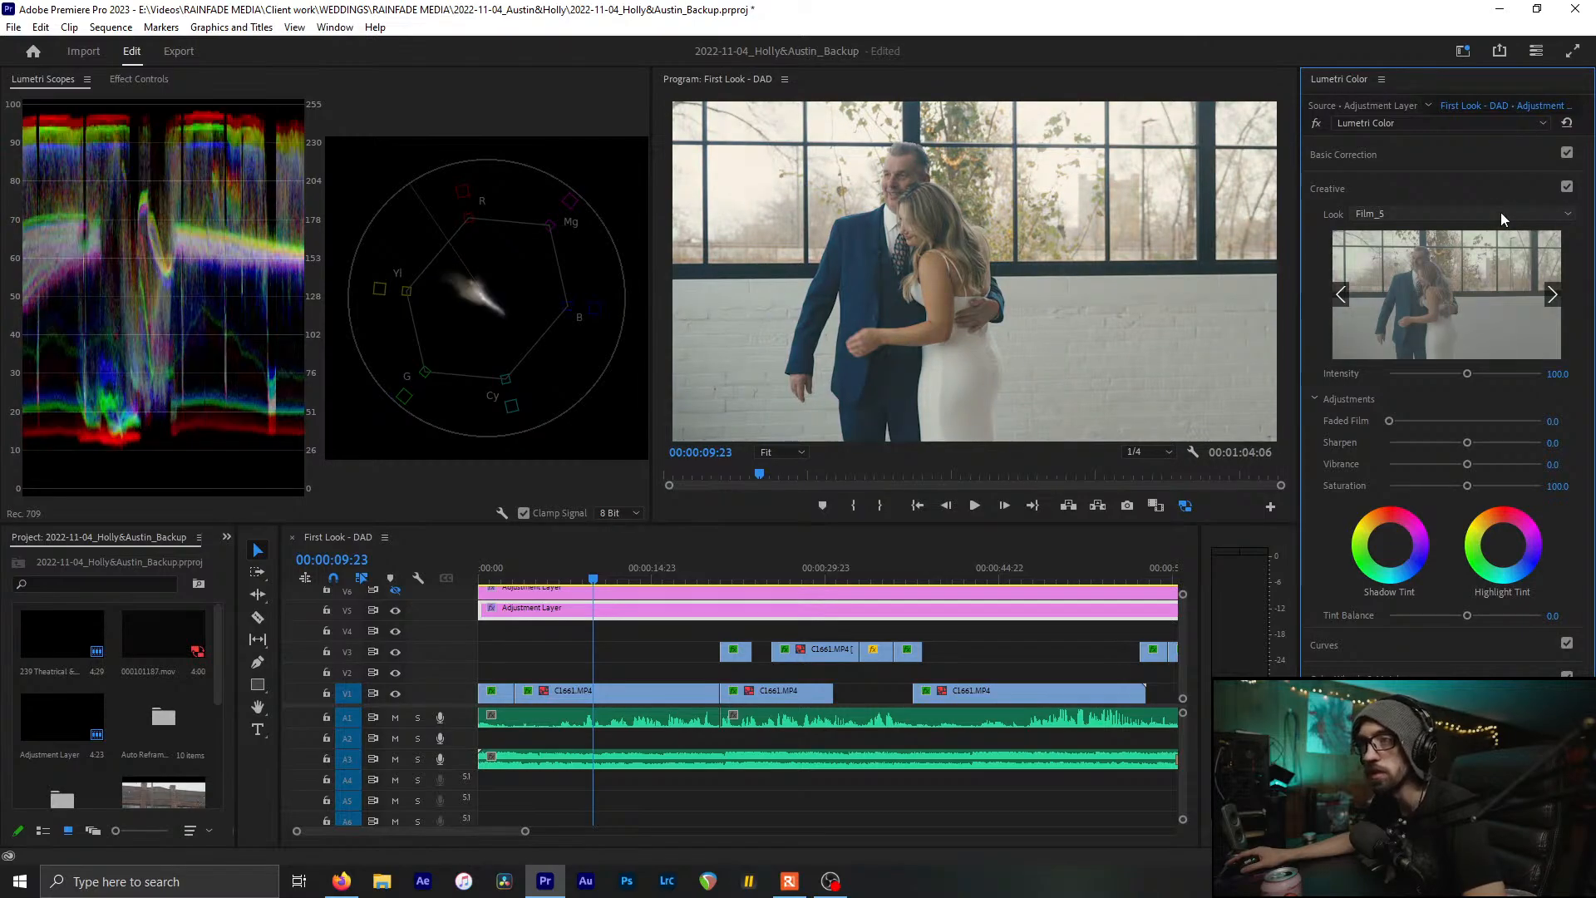
scroll(1501, 212, down, 1)
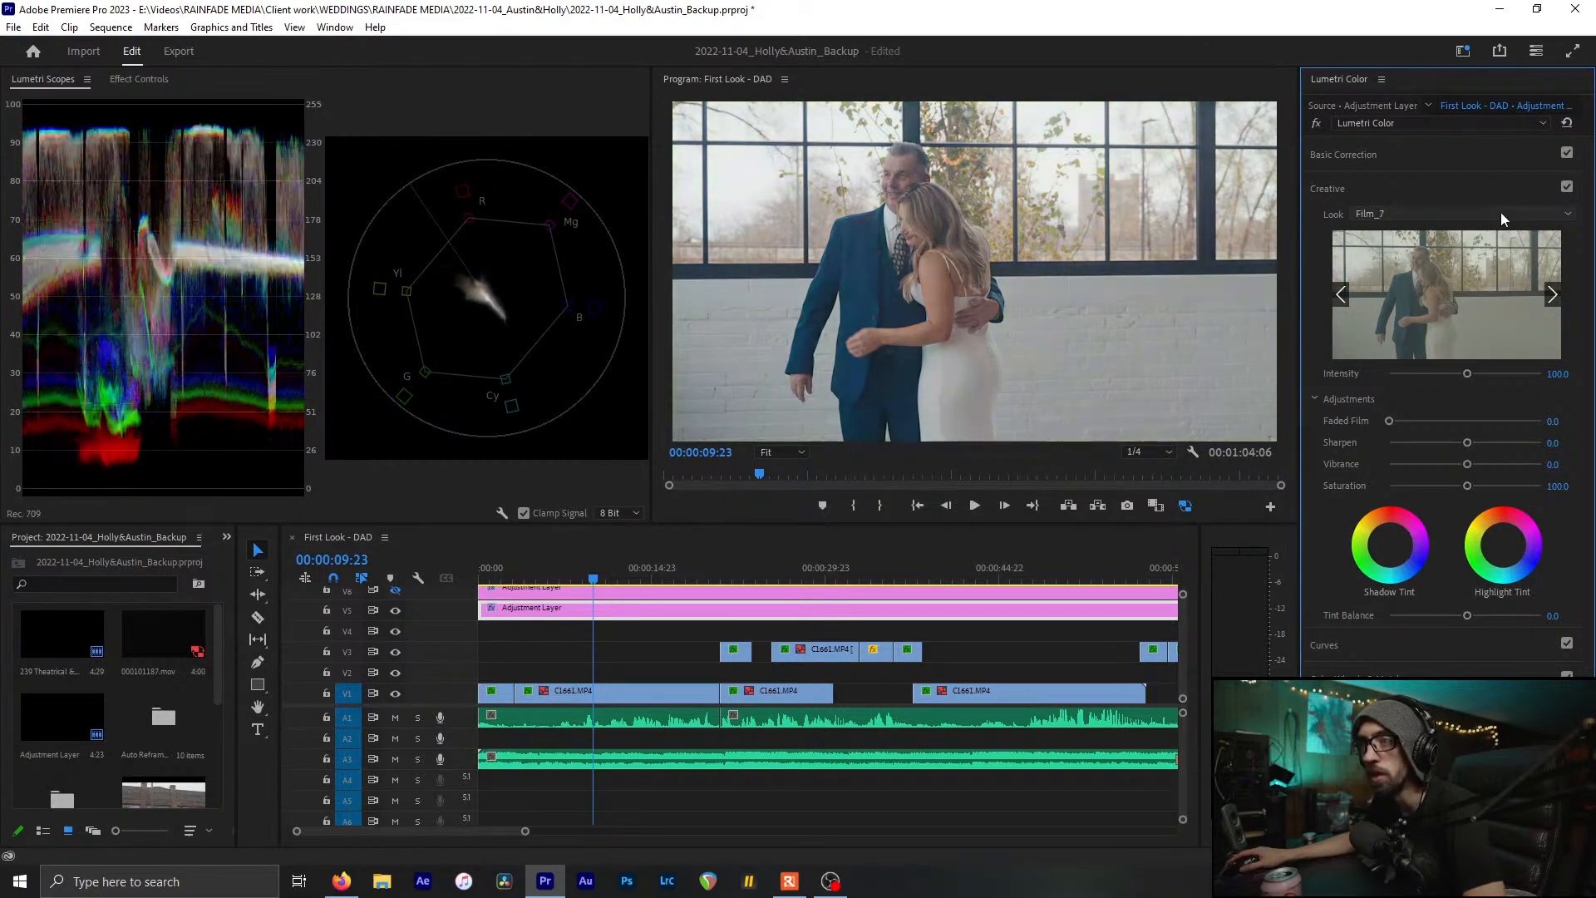
scroll(1499, 212, down, 1)
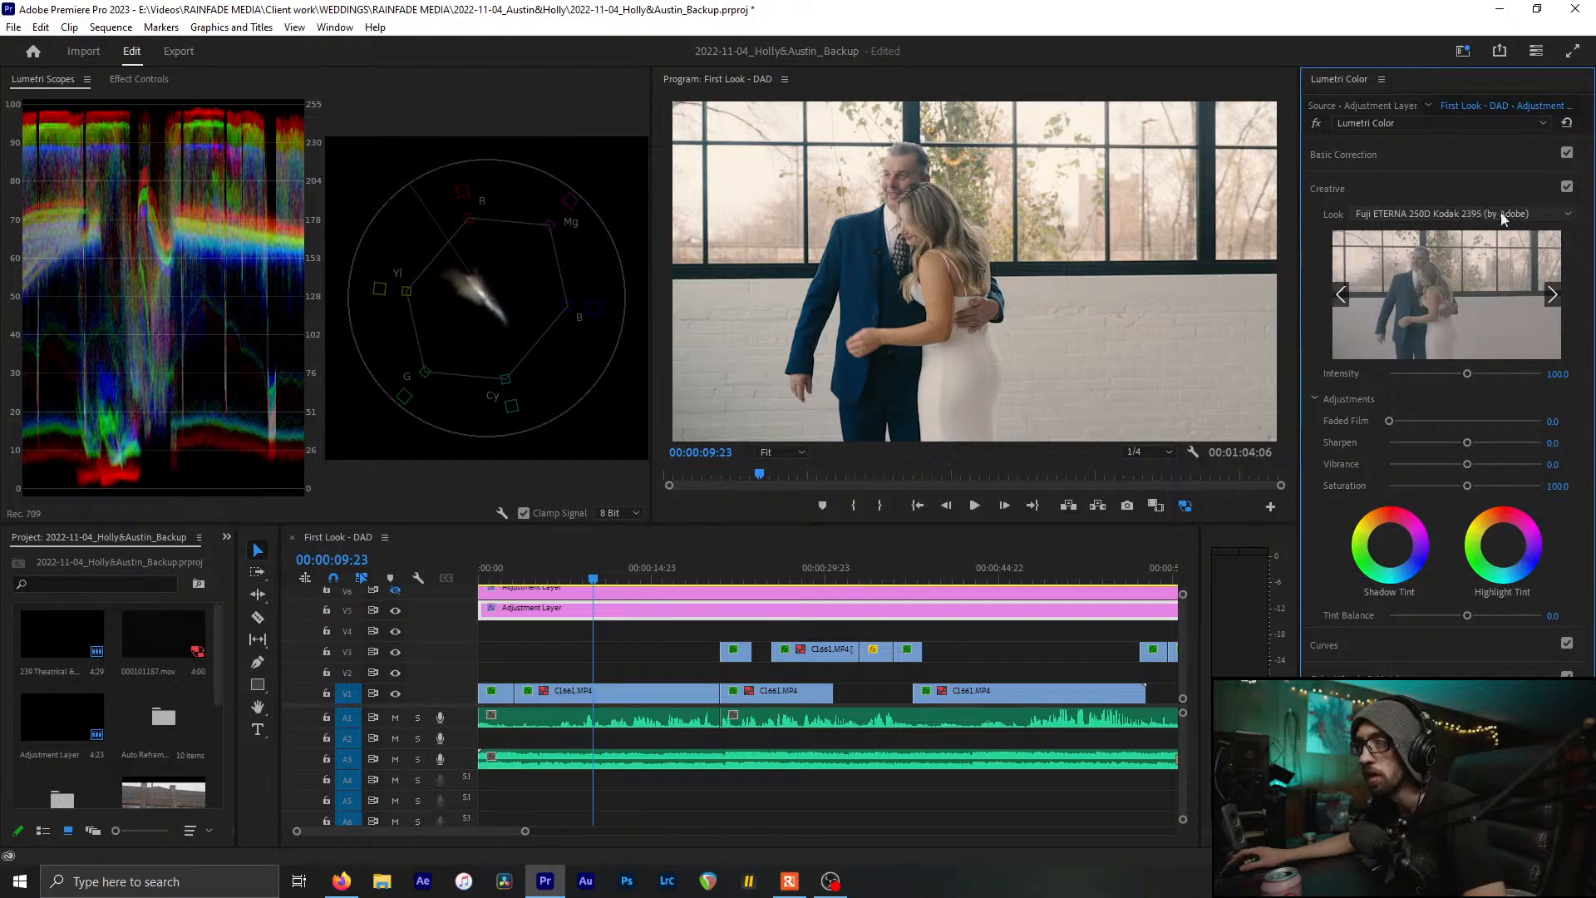
scroll(1505, 210, down, 1)
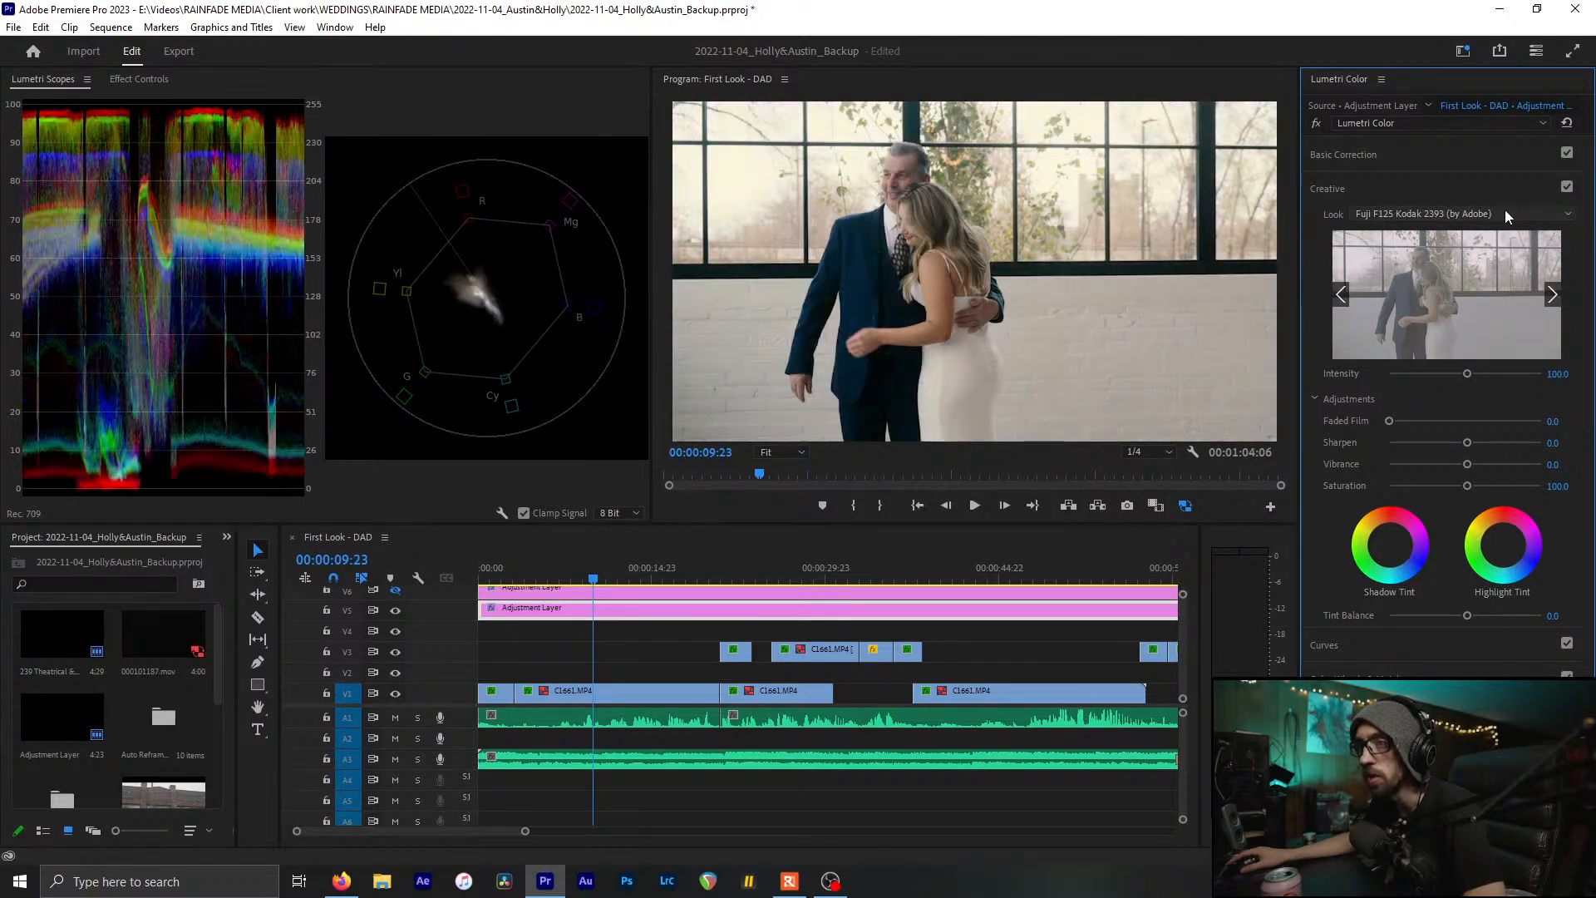
scroll(1504, 209, down, 1)
Browse the Look list and apply Fuji REALA 500D Kodak 2393 (by Adobe) to the adjustment layer
click(1503, 209)
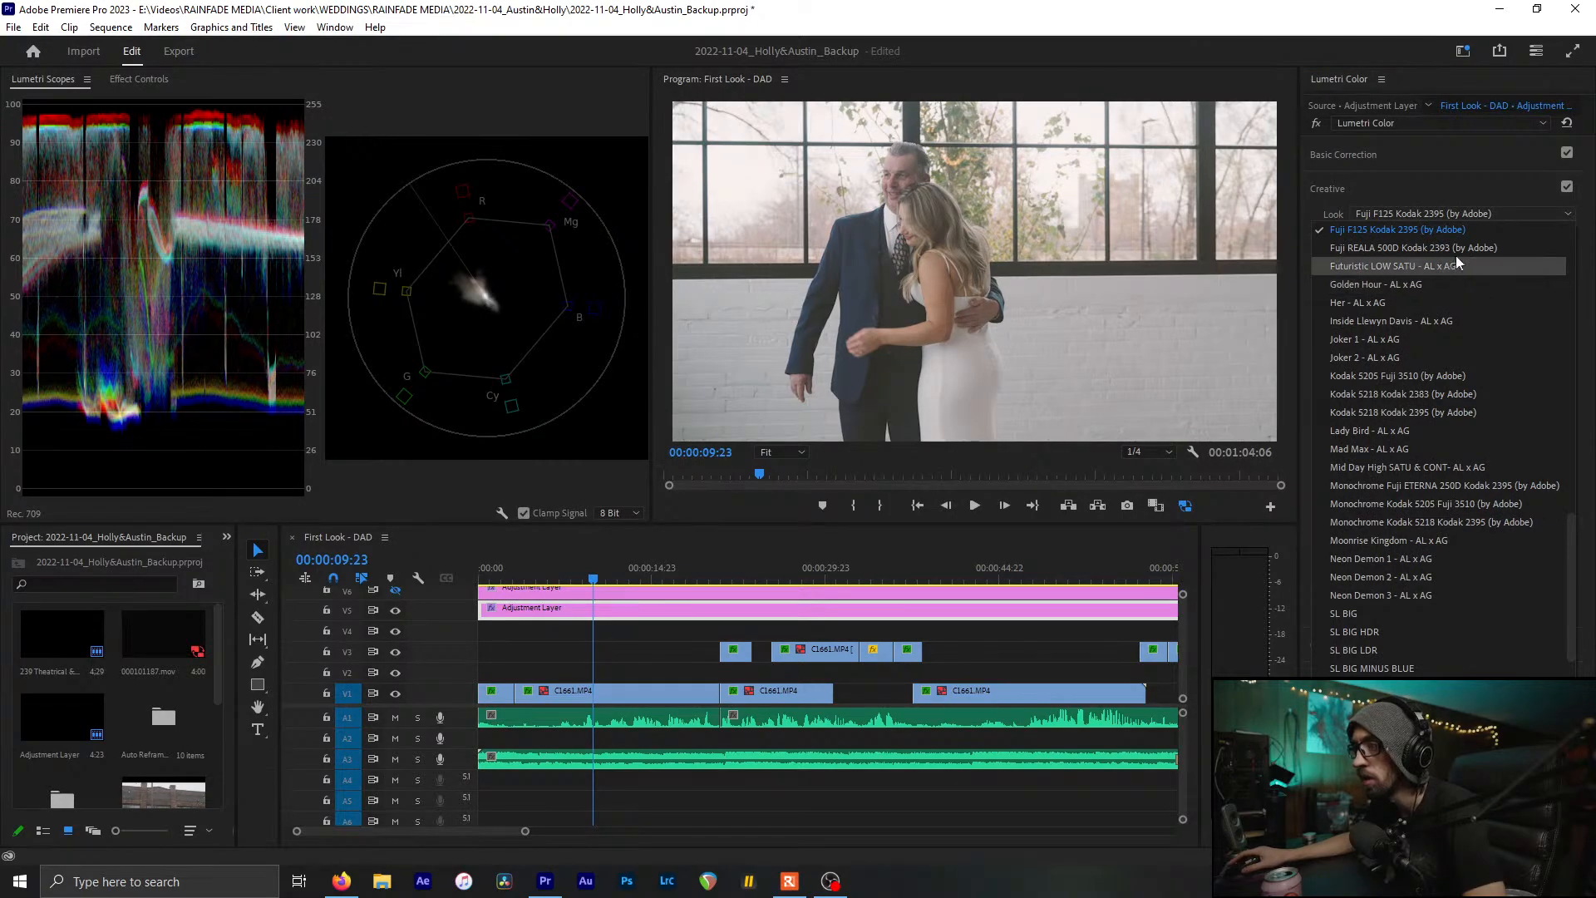
scroll(1457, 439, down, 2)
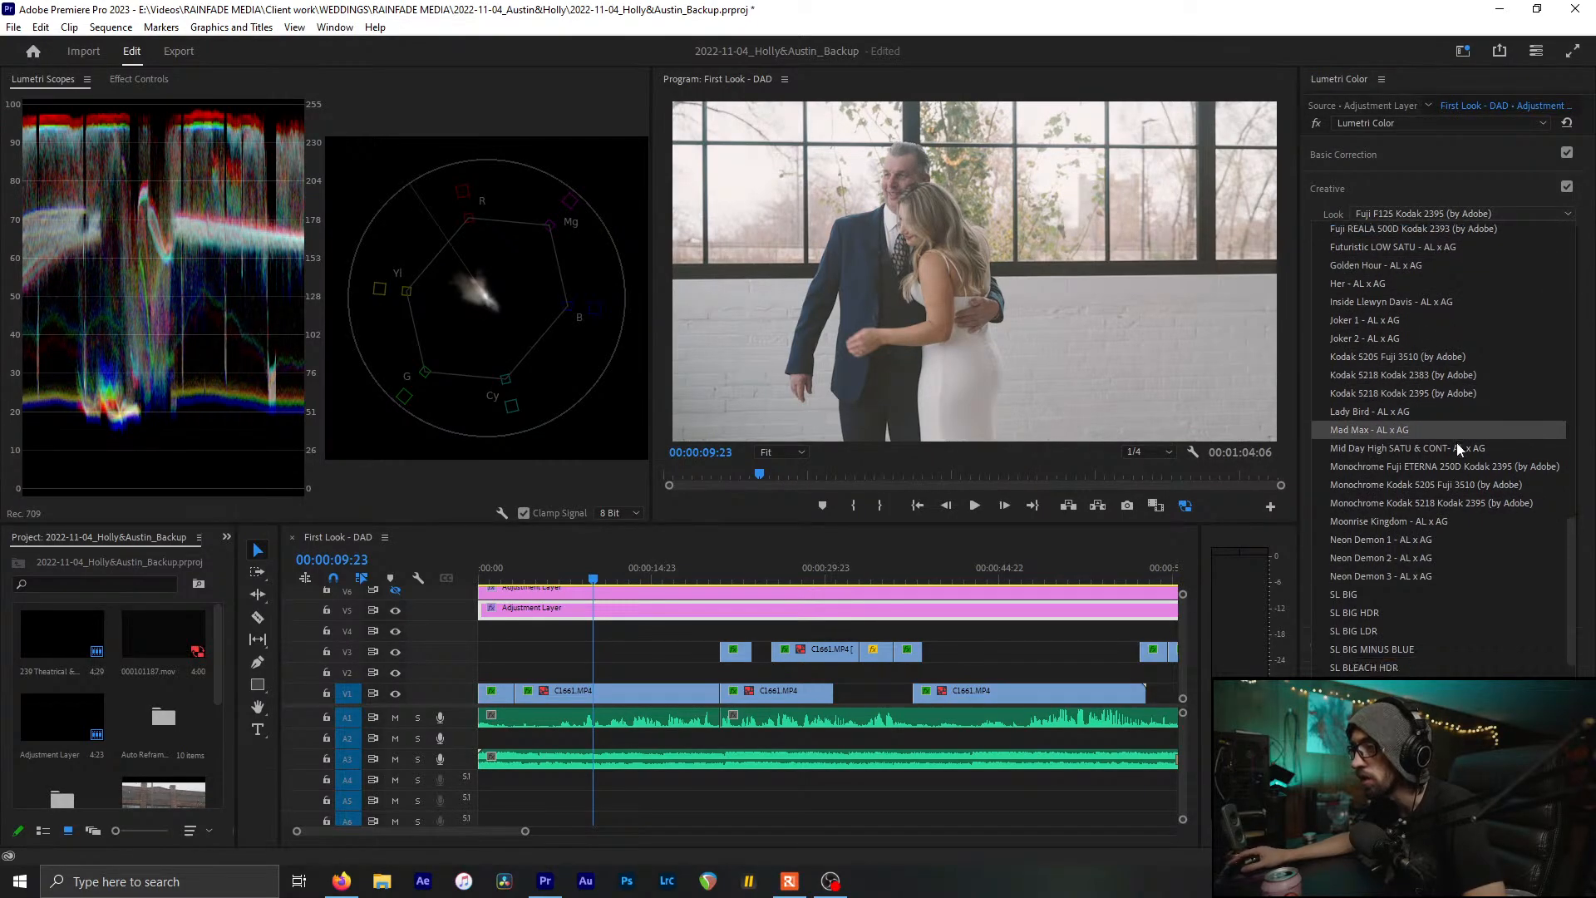
scroll(1456, 442, up, 5)
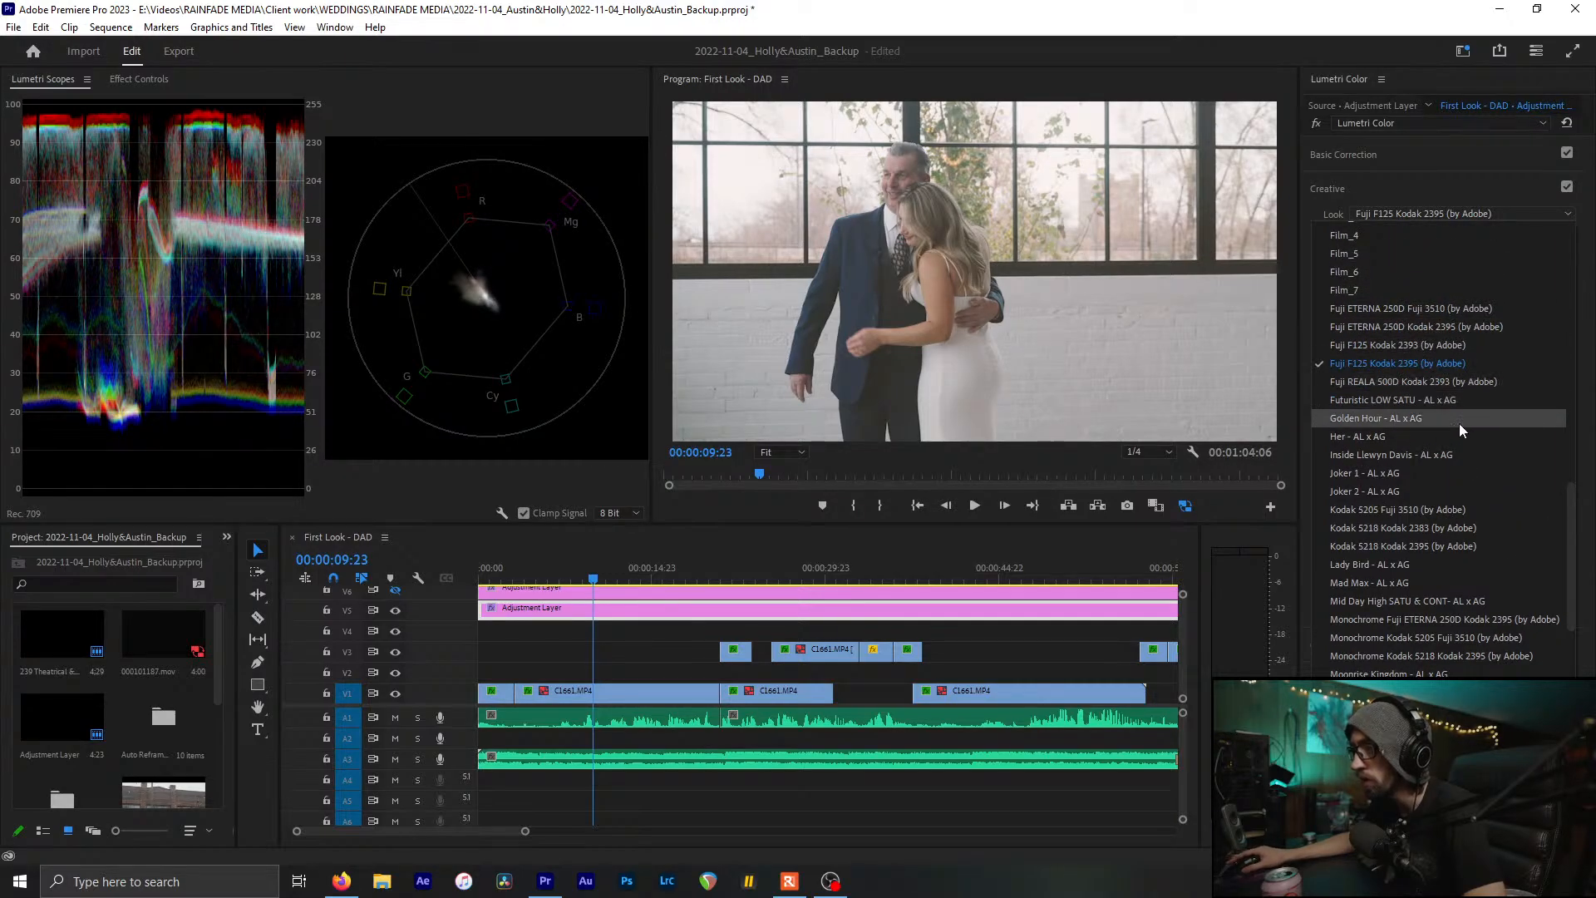
scroll(1461, 420, down, 1)
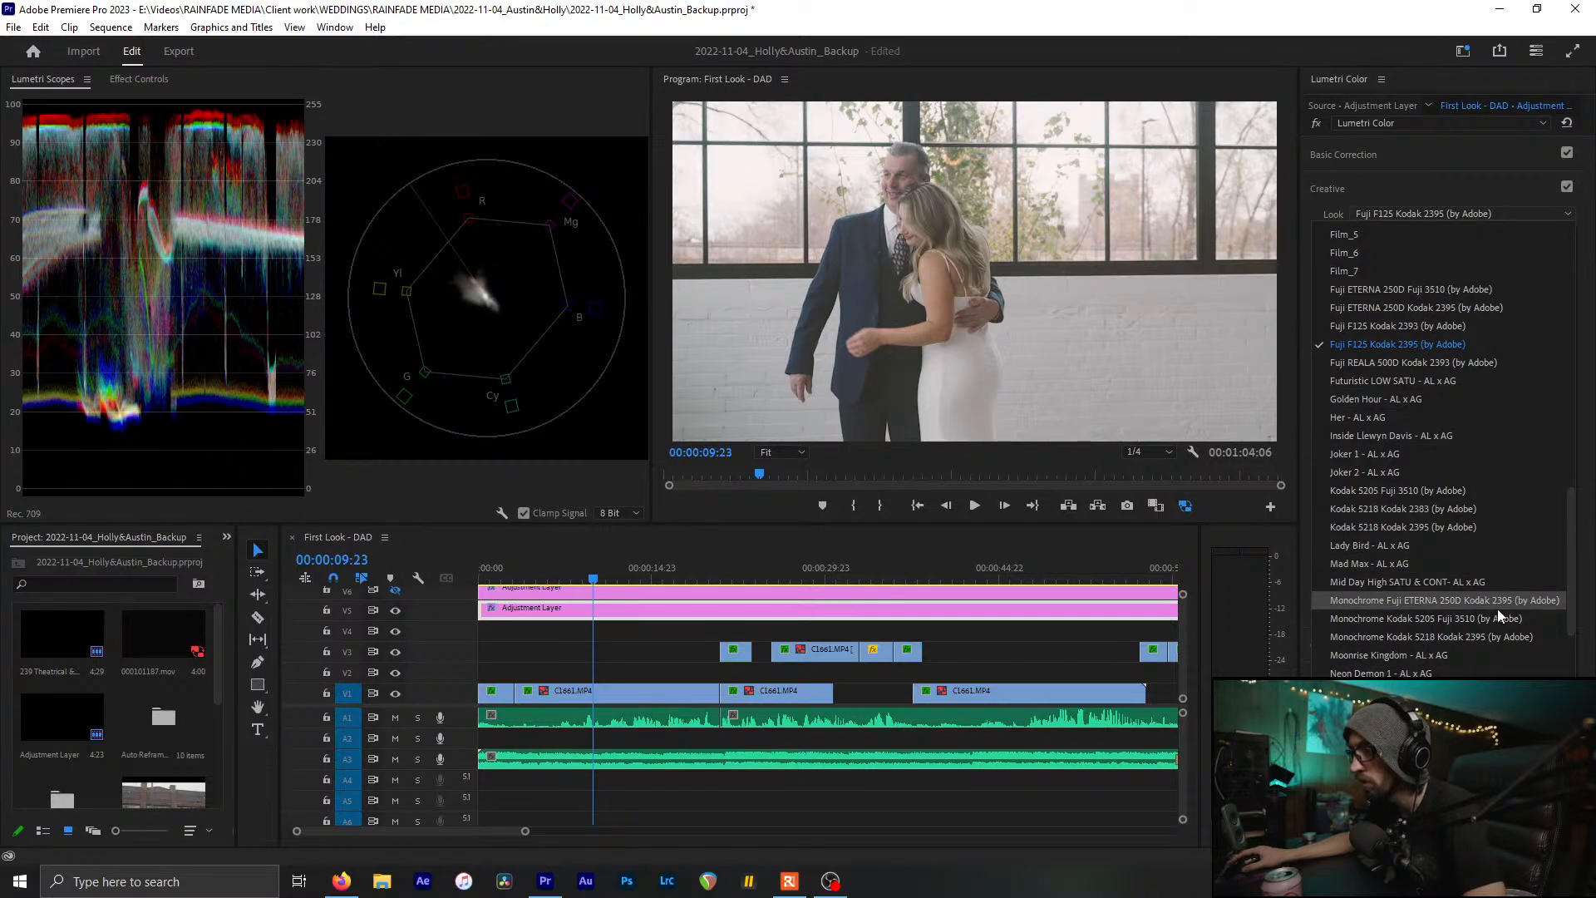
scroll(1533, 642, down, 4)
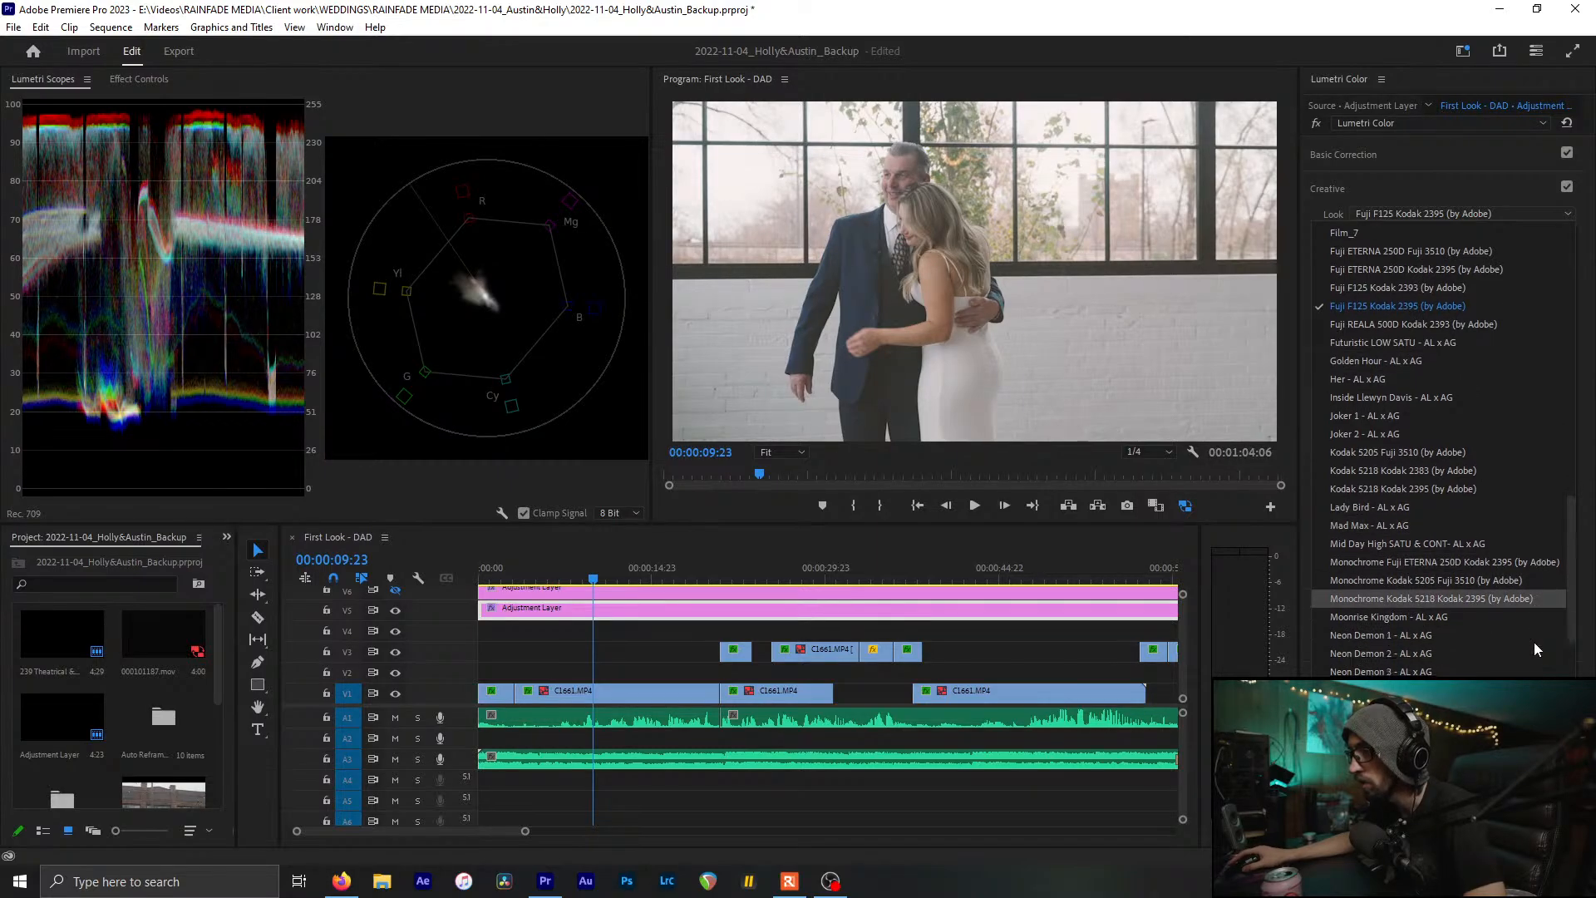
scroll(1532, 639, down, 10)
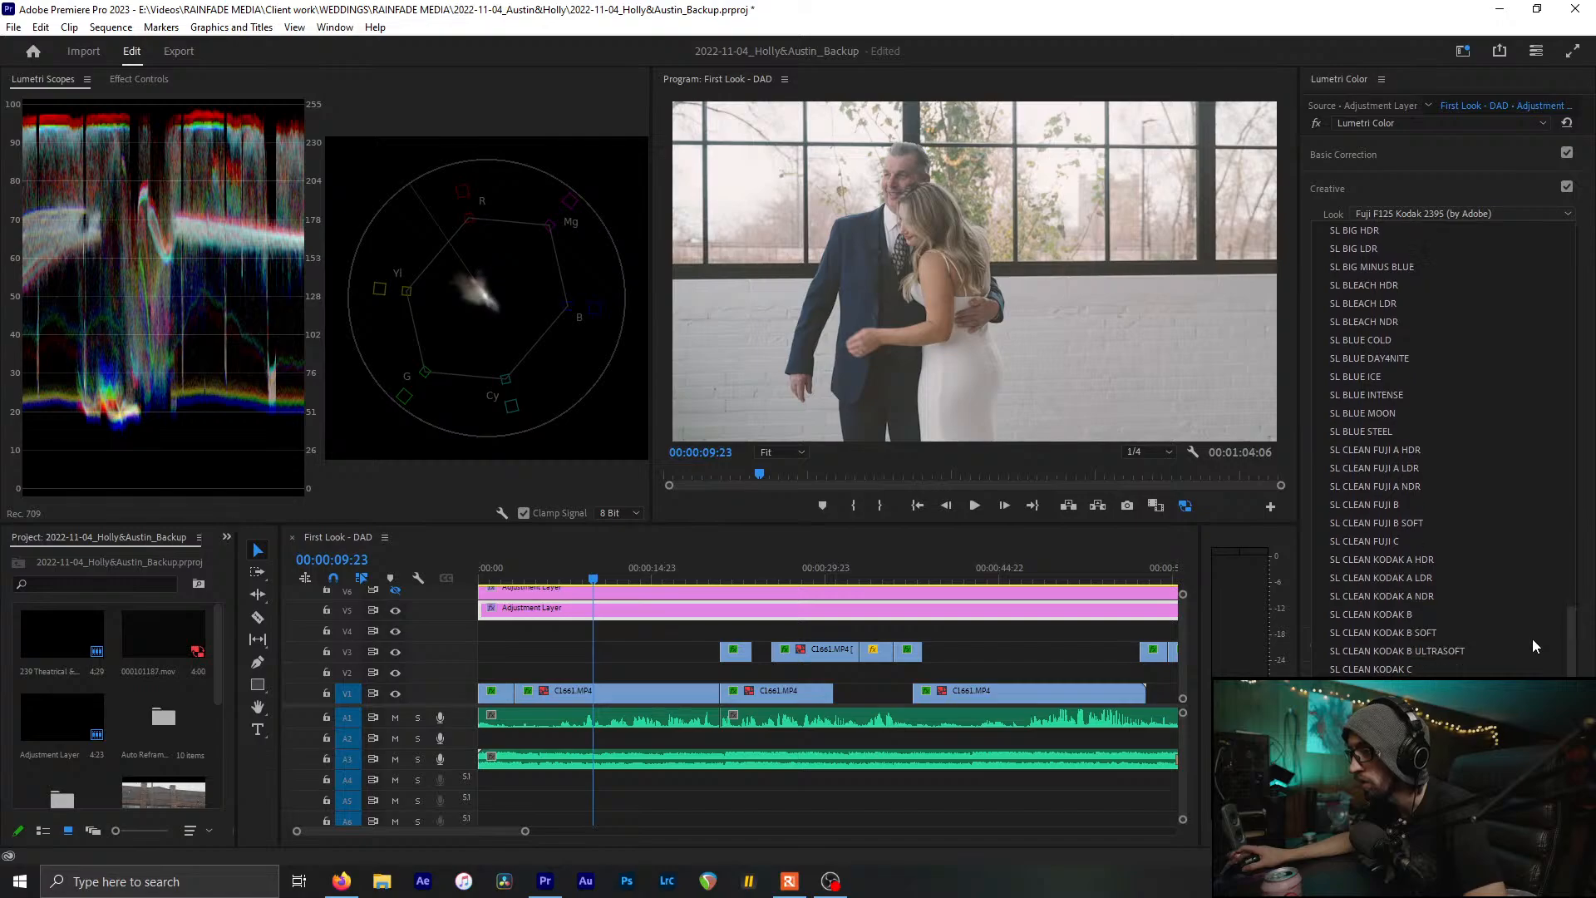
scroll(1524, 641, up, 15)
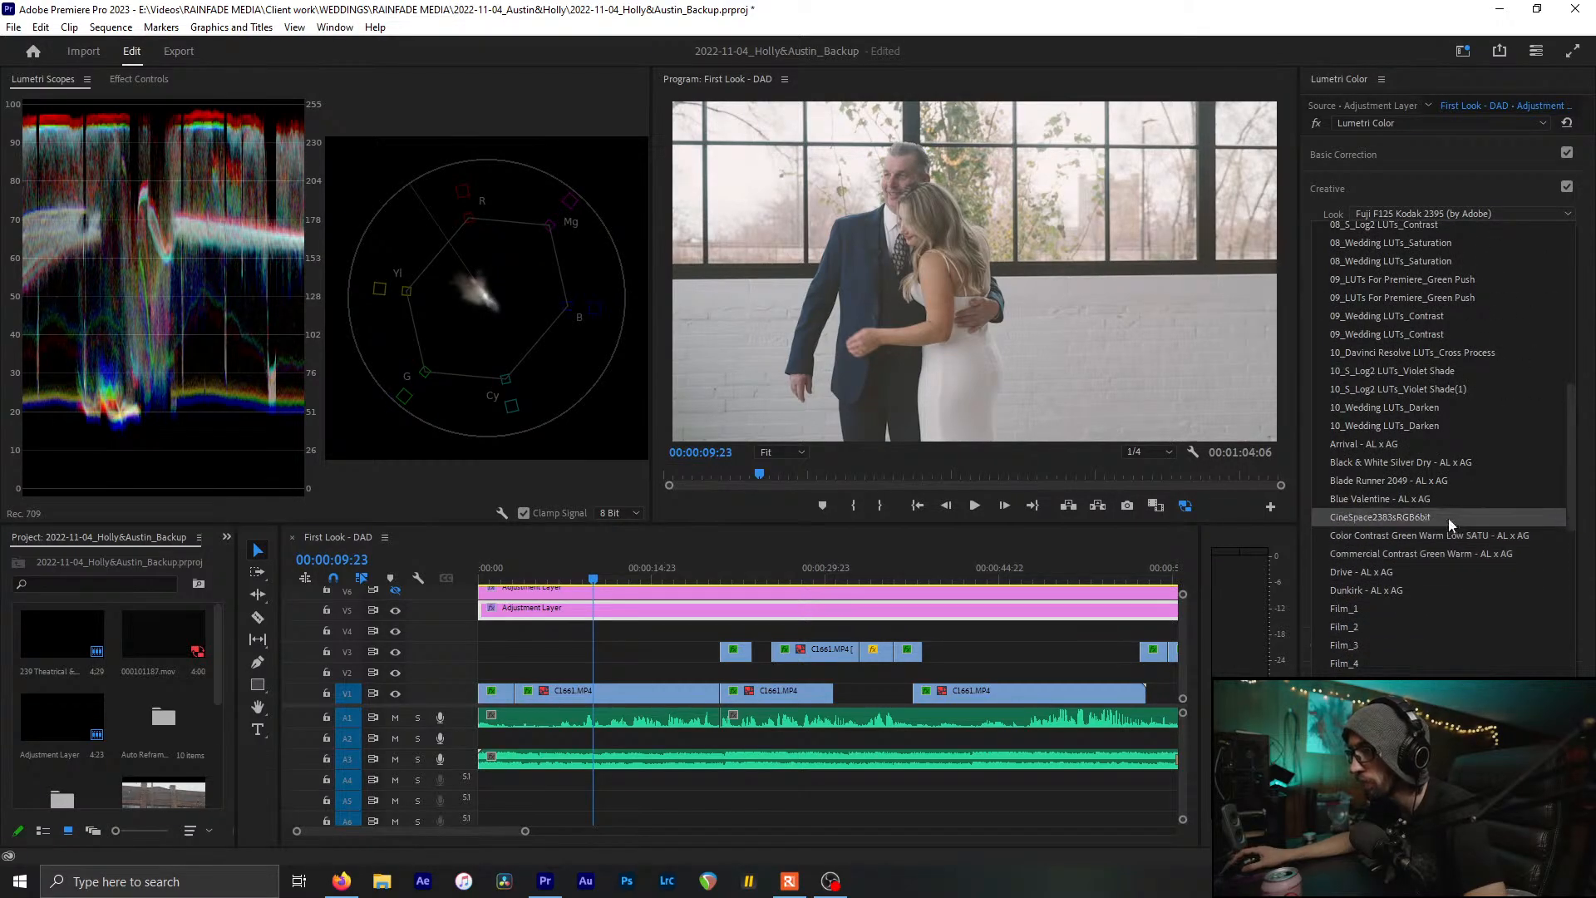
scroll(1451, 601, down, 3)
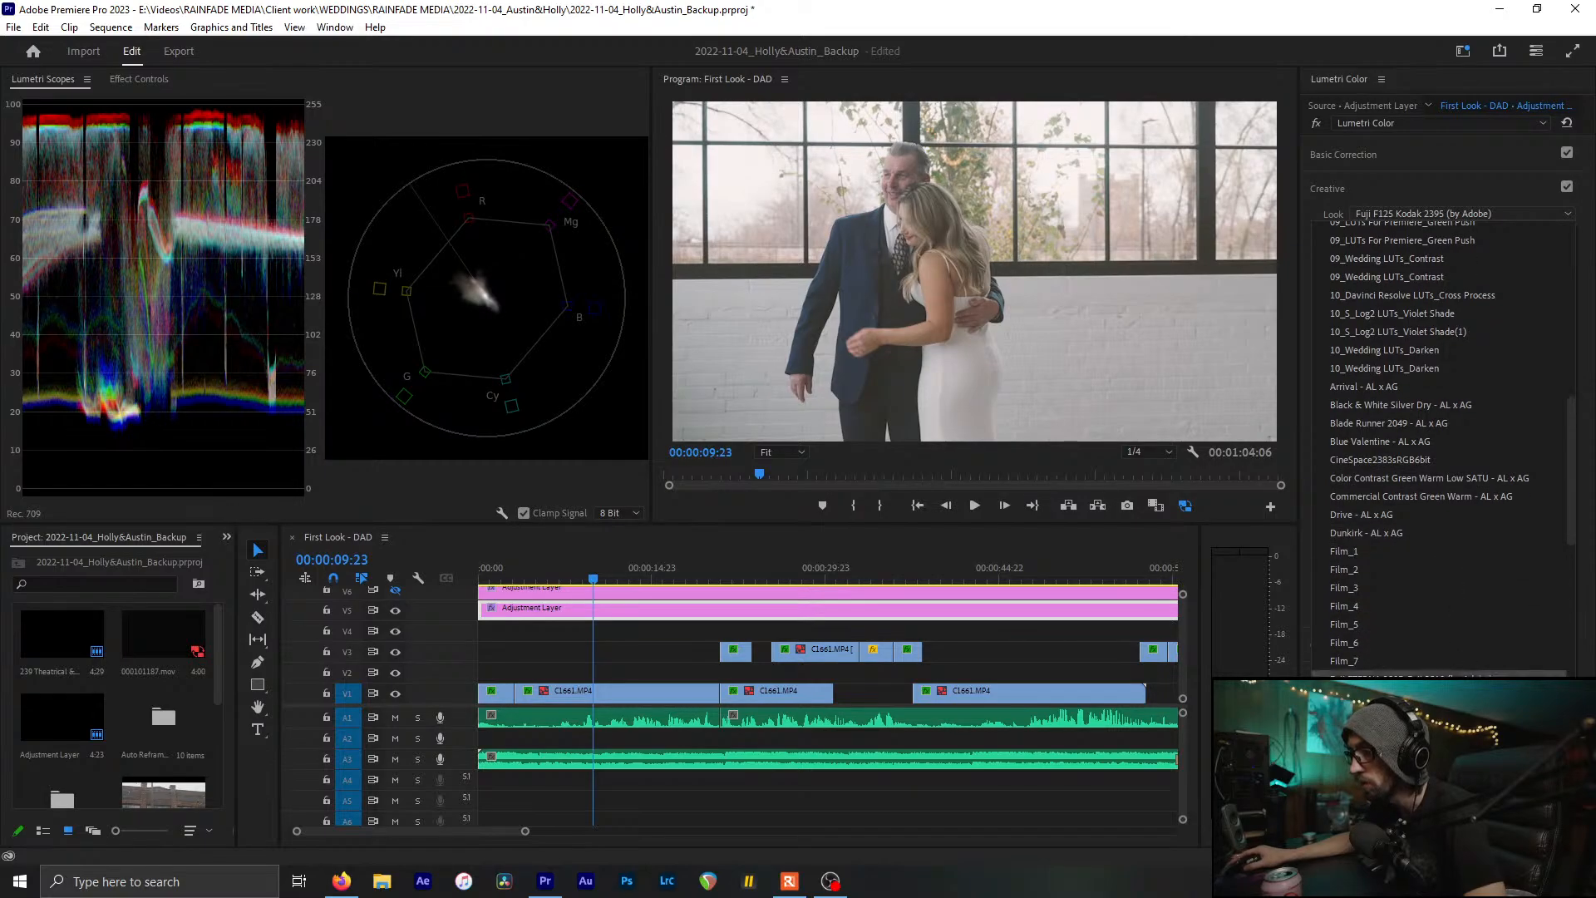
scroll(1451, 601, down, 1)
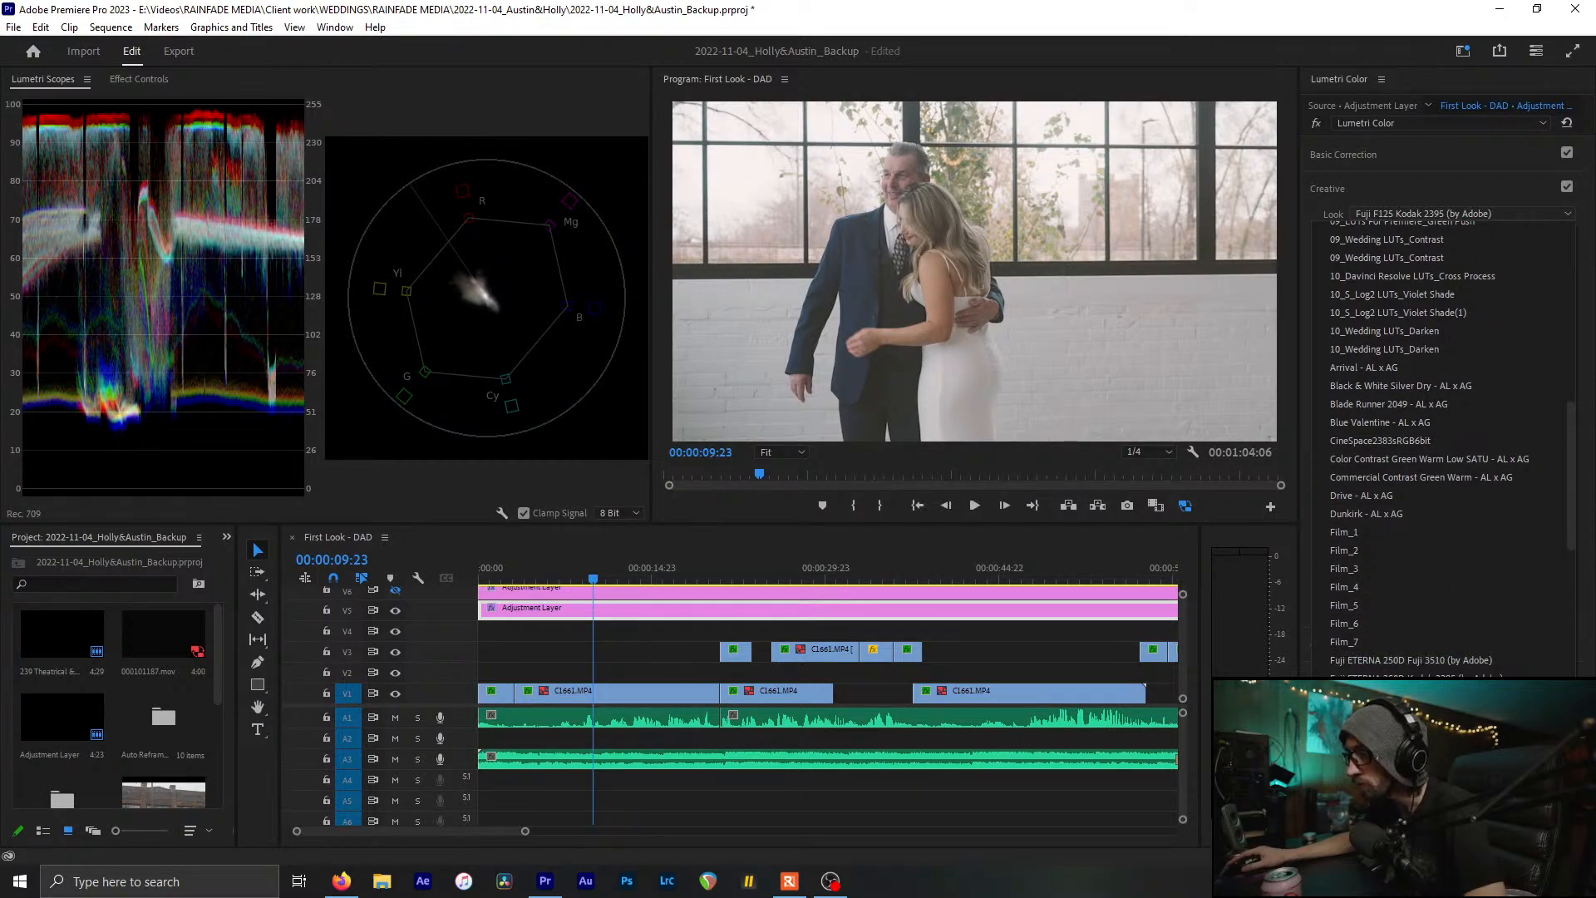
scroll(1451, 601, down, 1)
scroll(1451, 601, down, 1)
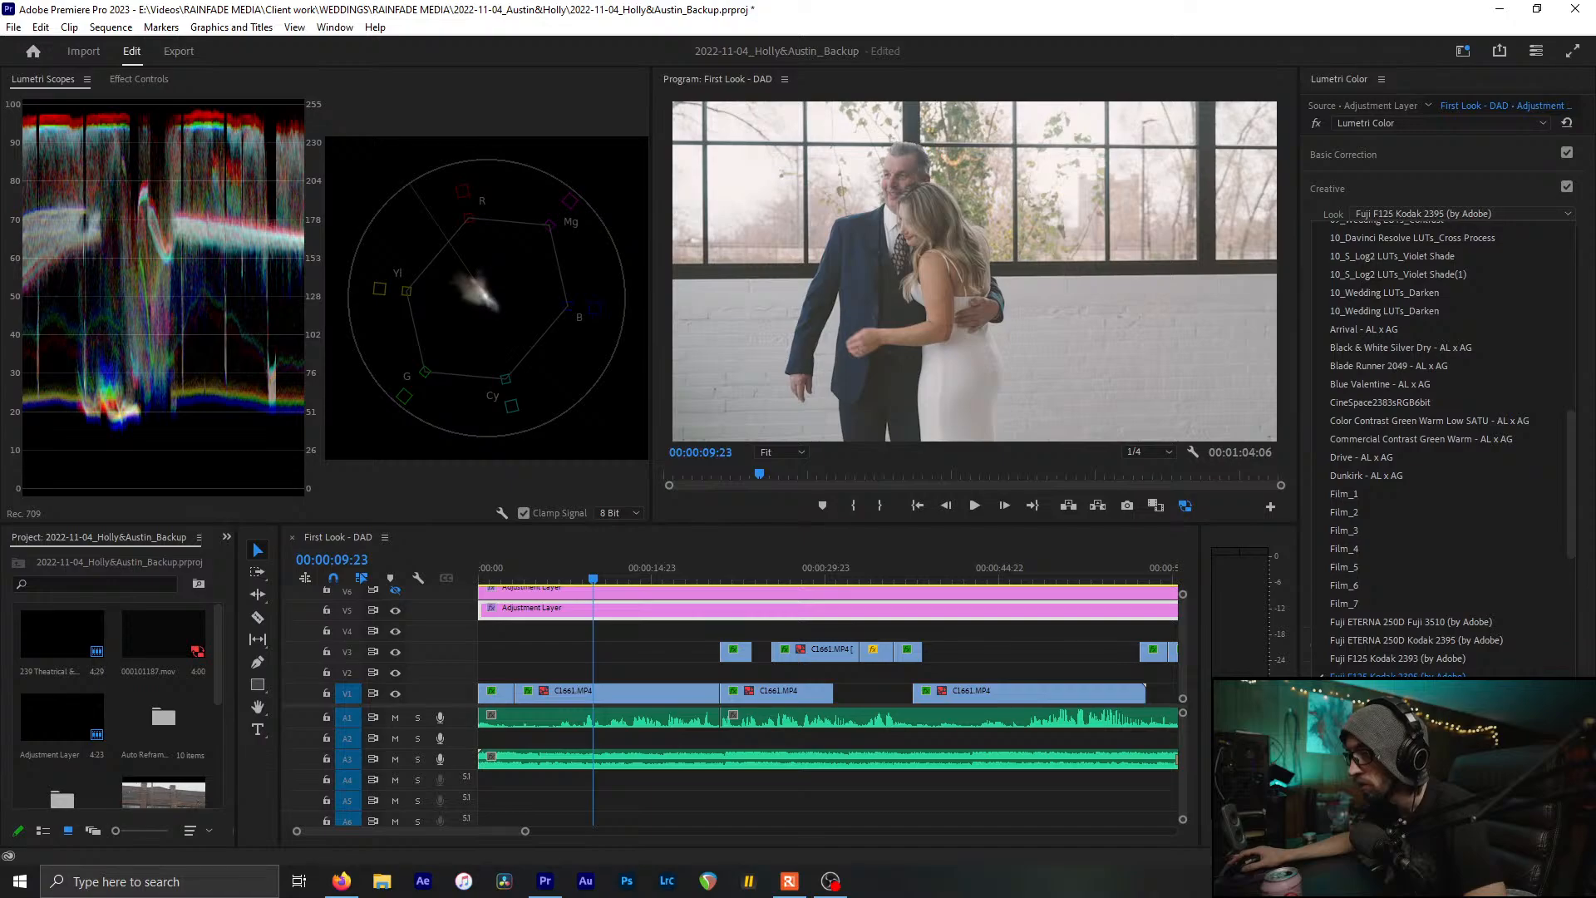
click(1451, 695)
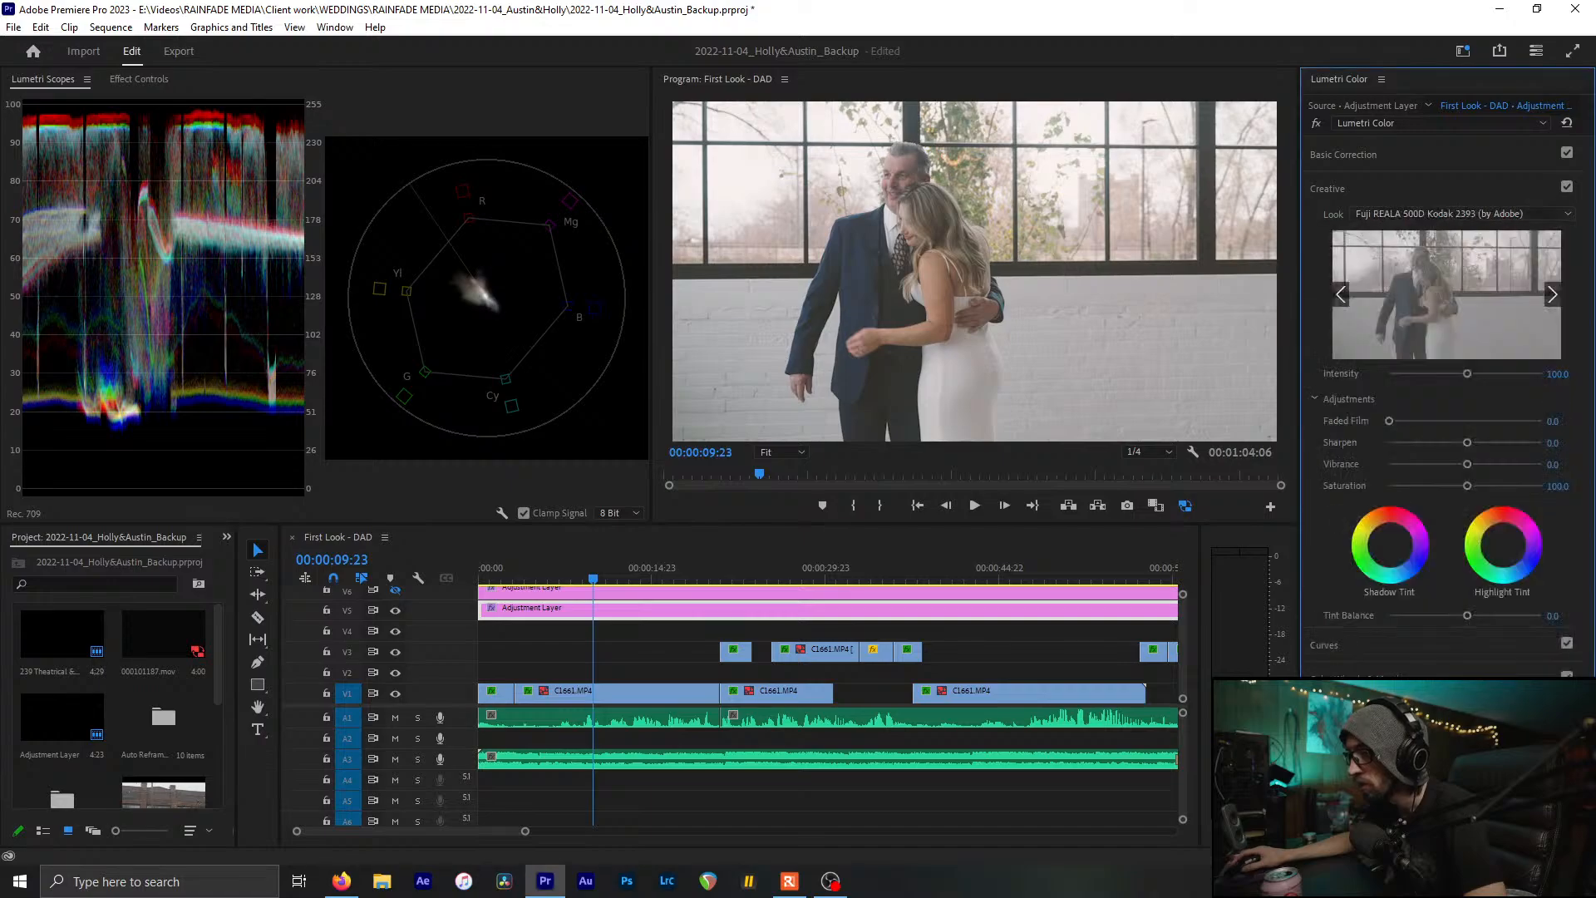
Try the Kodak 5218 Kodak 2383 look, then Futuristic LOW SATU
click(1459, 208)
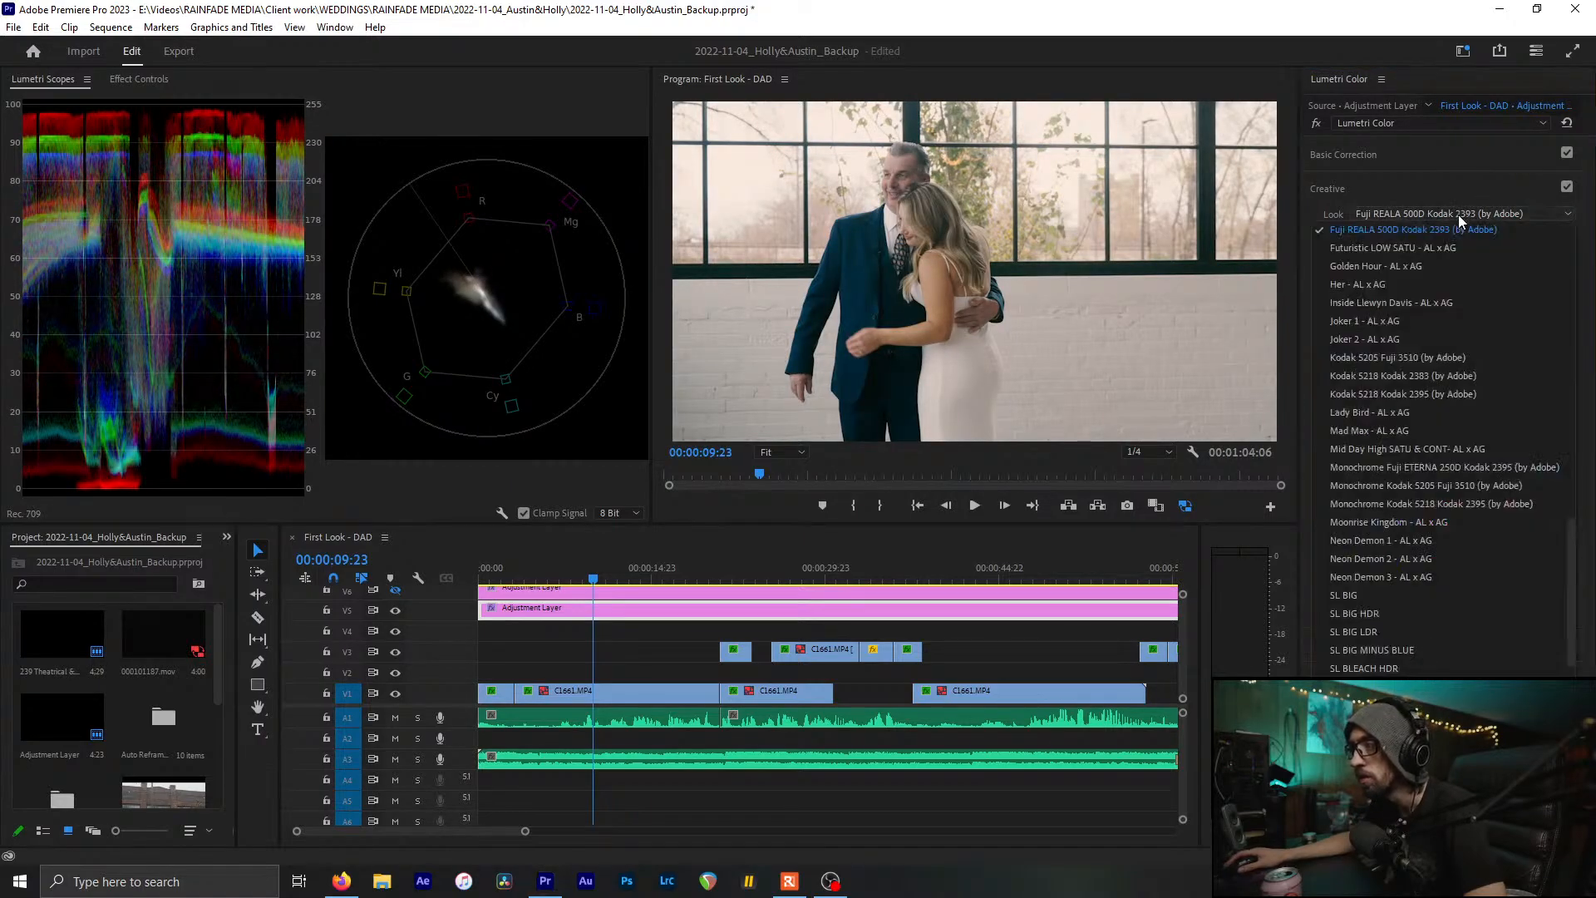
click(1475, 382)
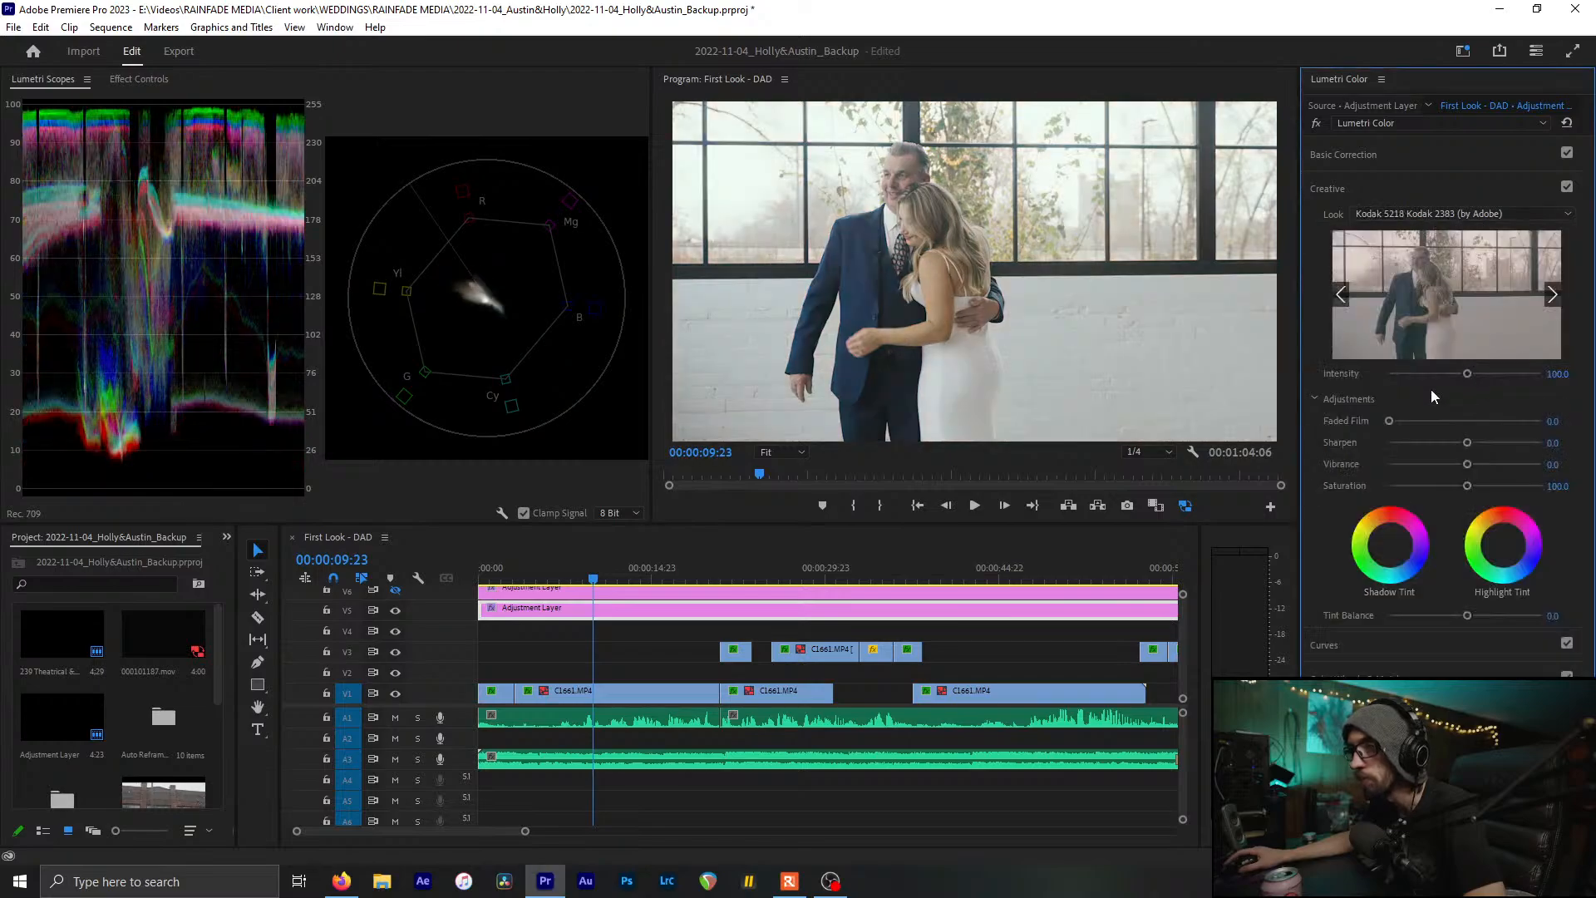
click(1438, 206)
scroll(1418, 322, up, 5)
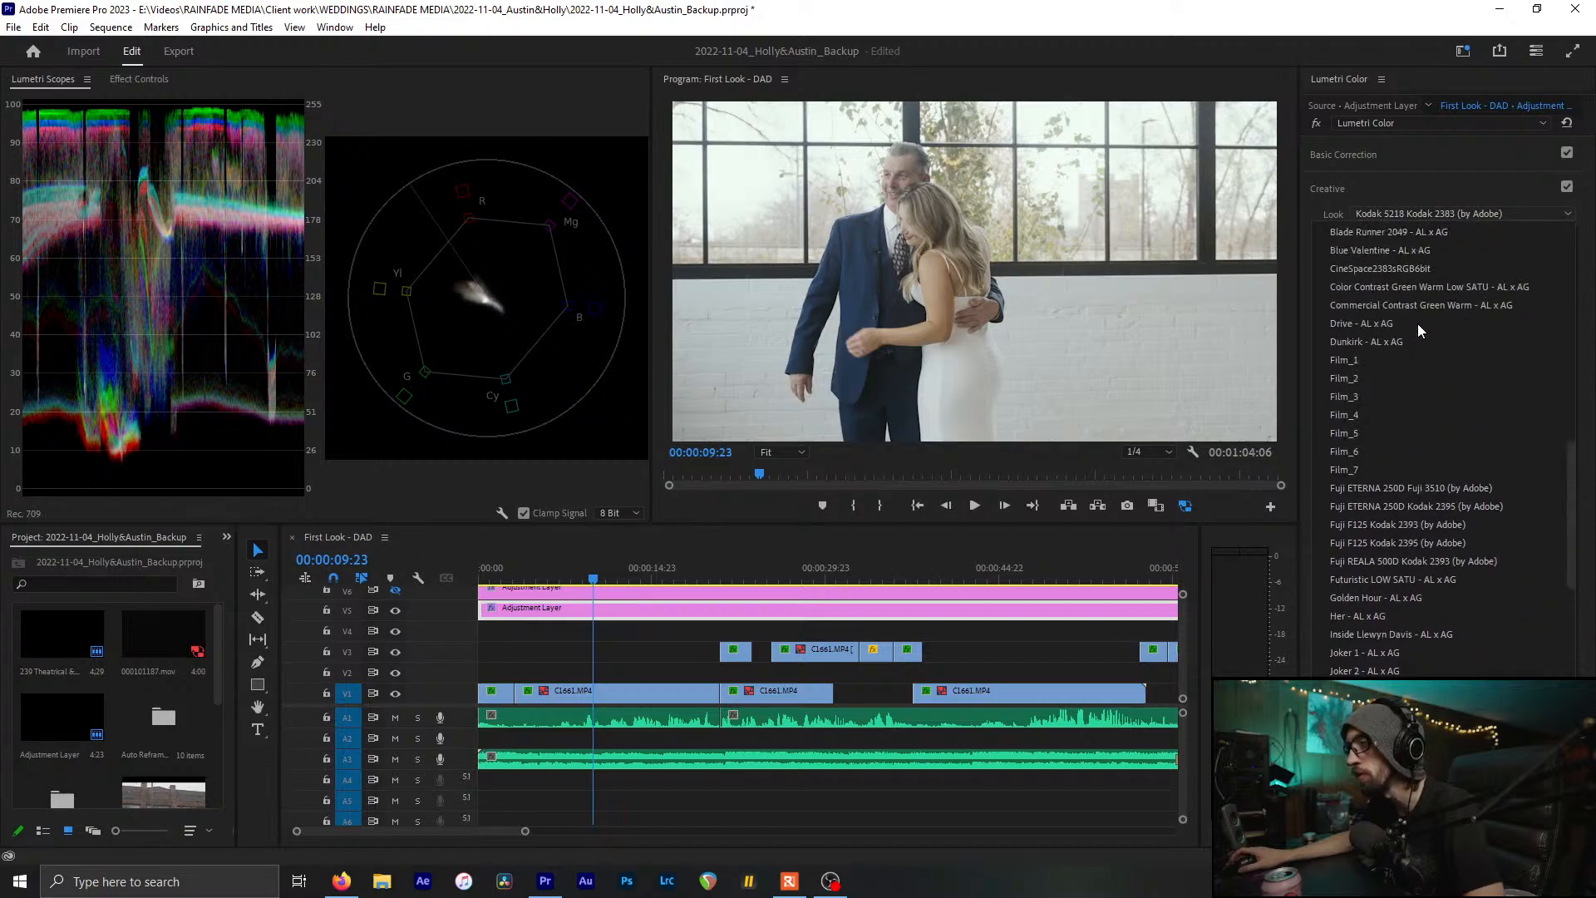
scroll(1418, 323, down, 2)
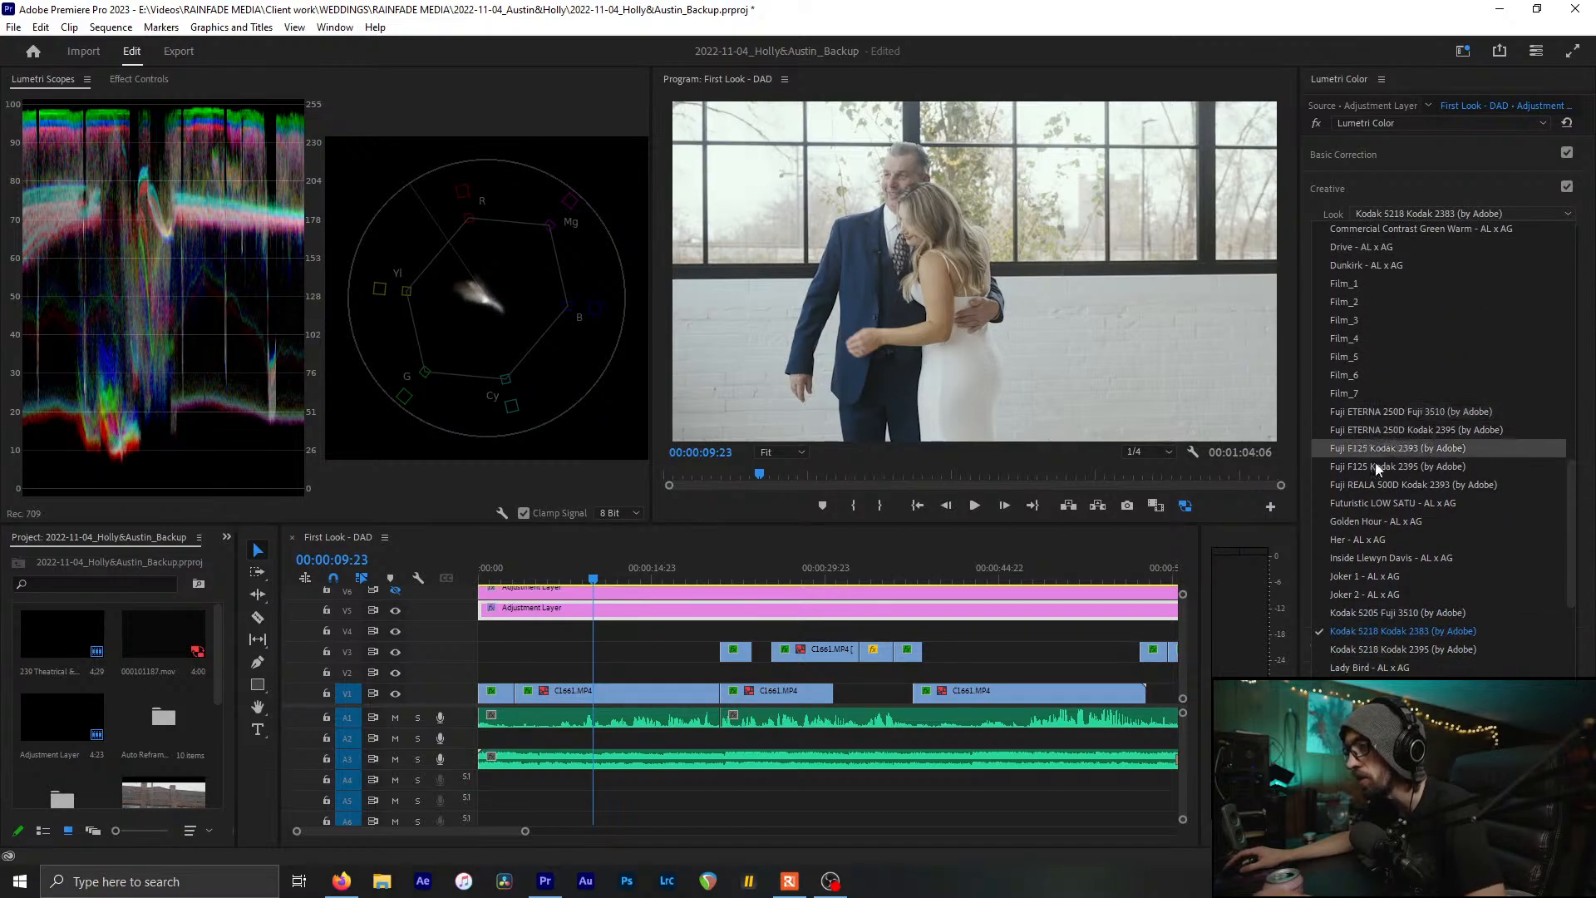
click(1367, 504)
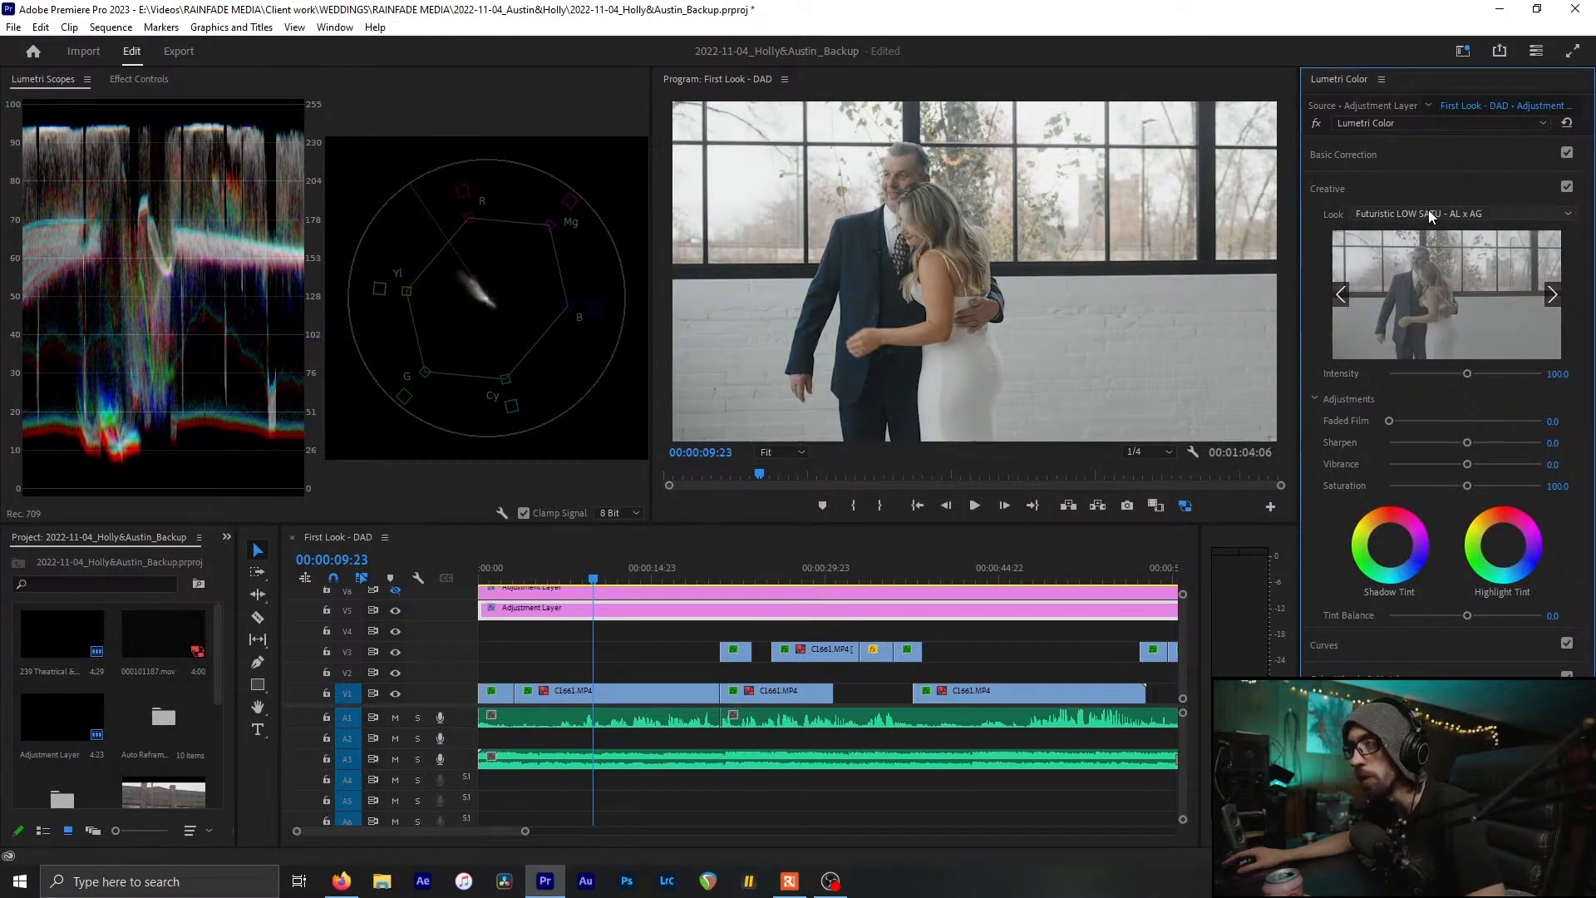
Try the Kodak 5205 Fuji 3510 look, then the Lady Bird look
scroll(1429, 213, down, 2)
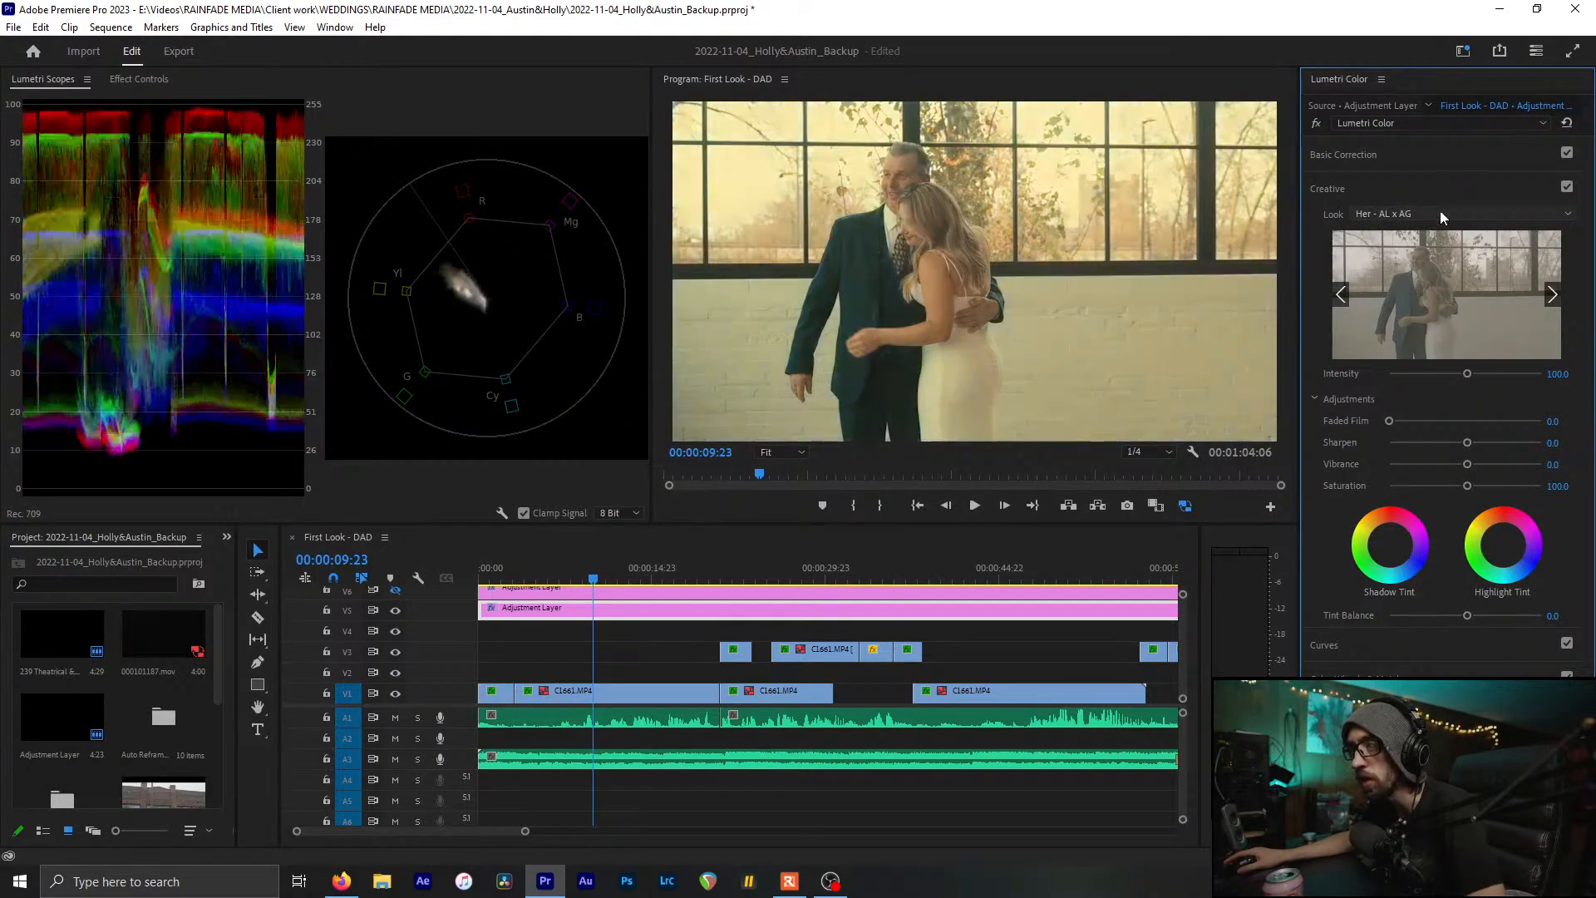
scroll(1439, 212, down, 2)
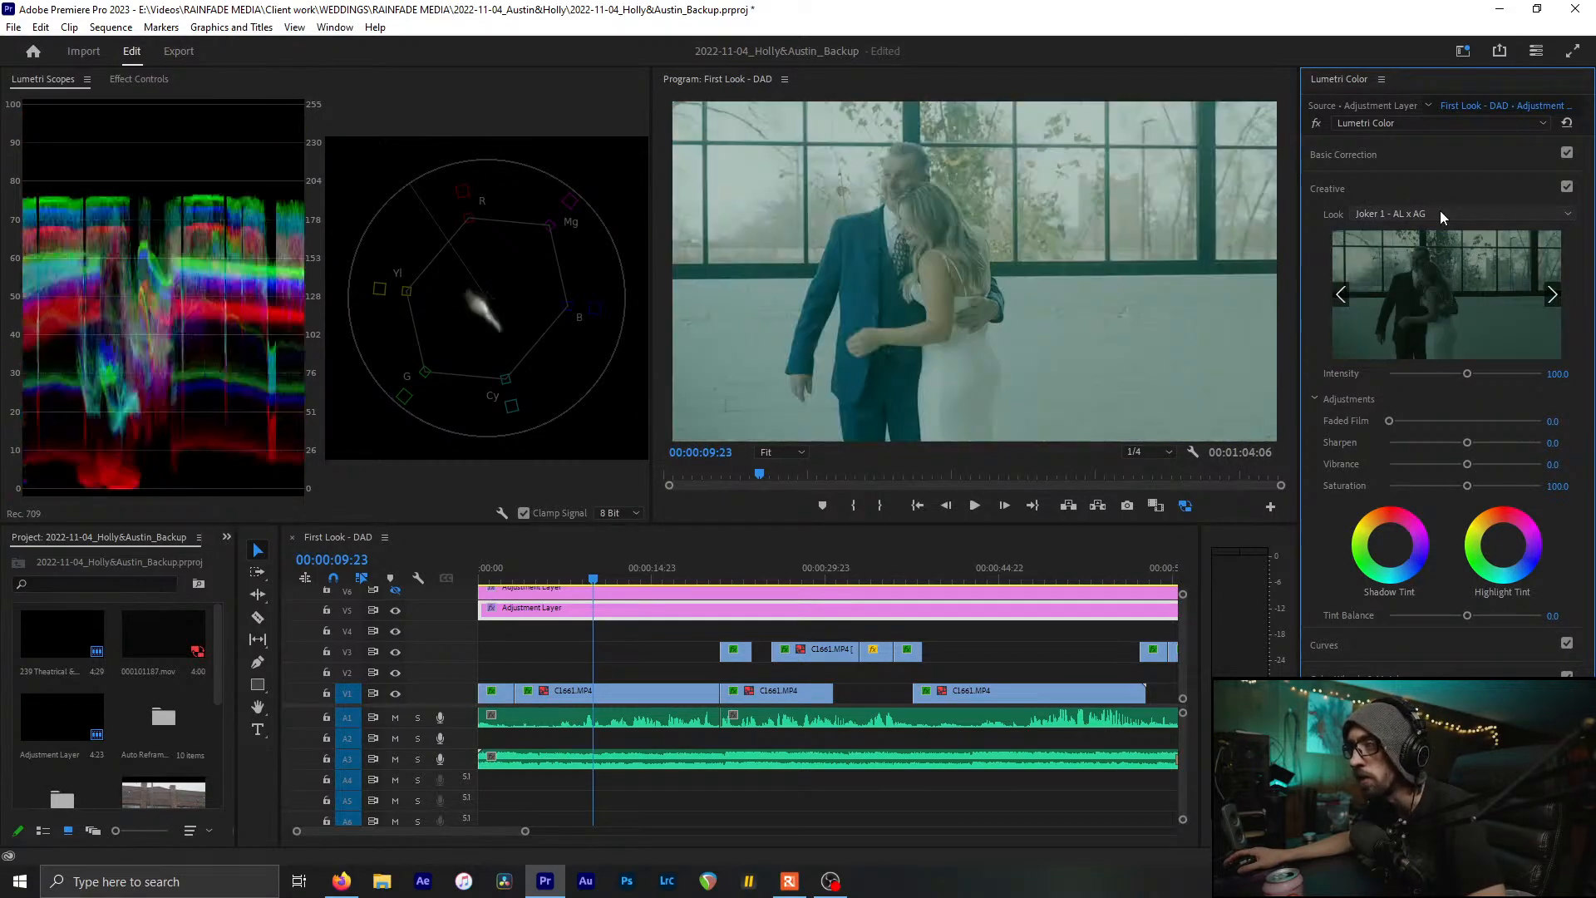
click(1440, 211)
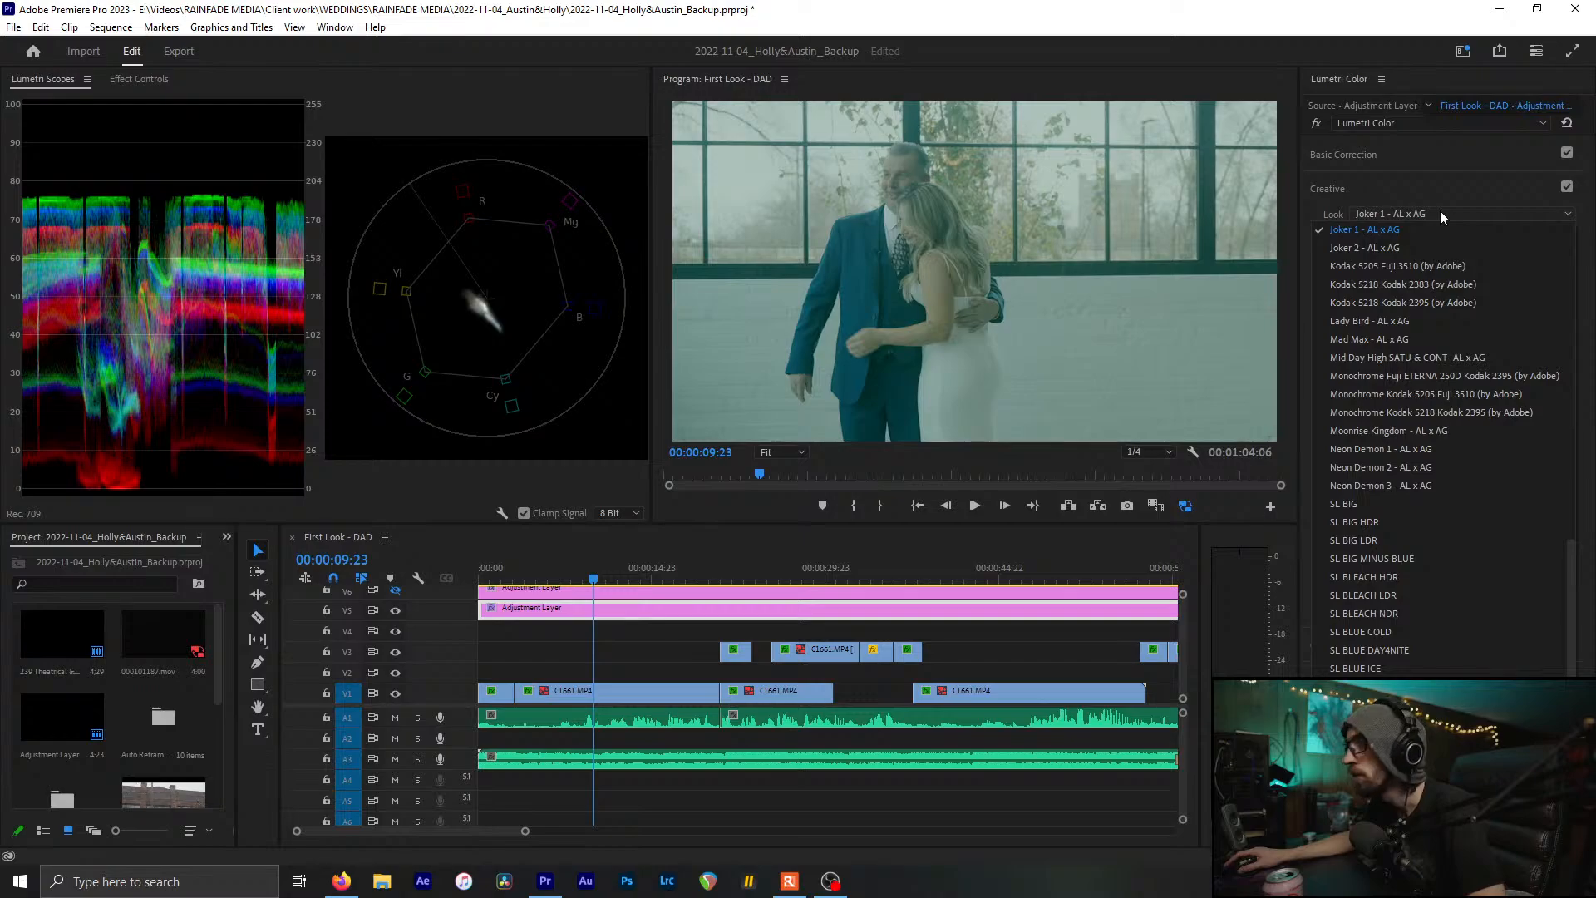
click(1439, 211)
scroll(1440, 211, down, 2)
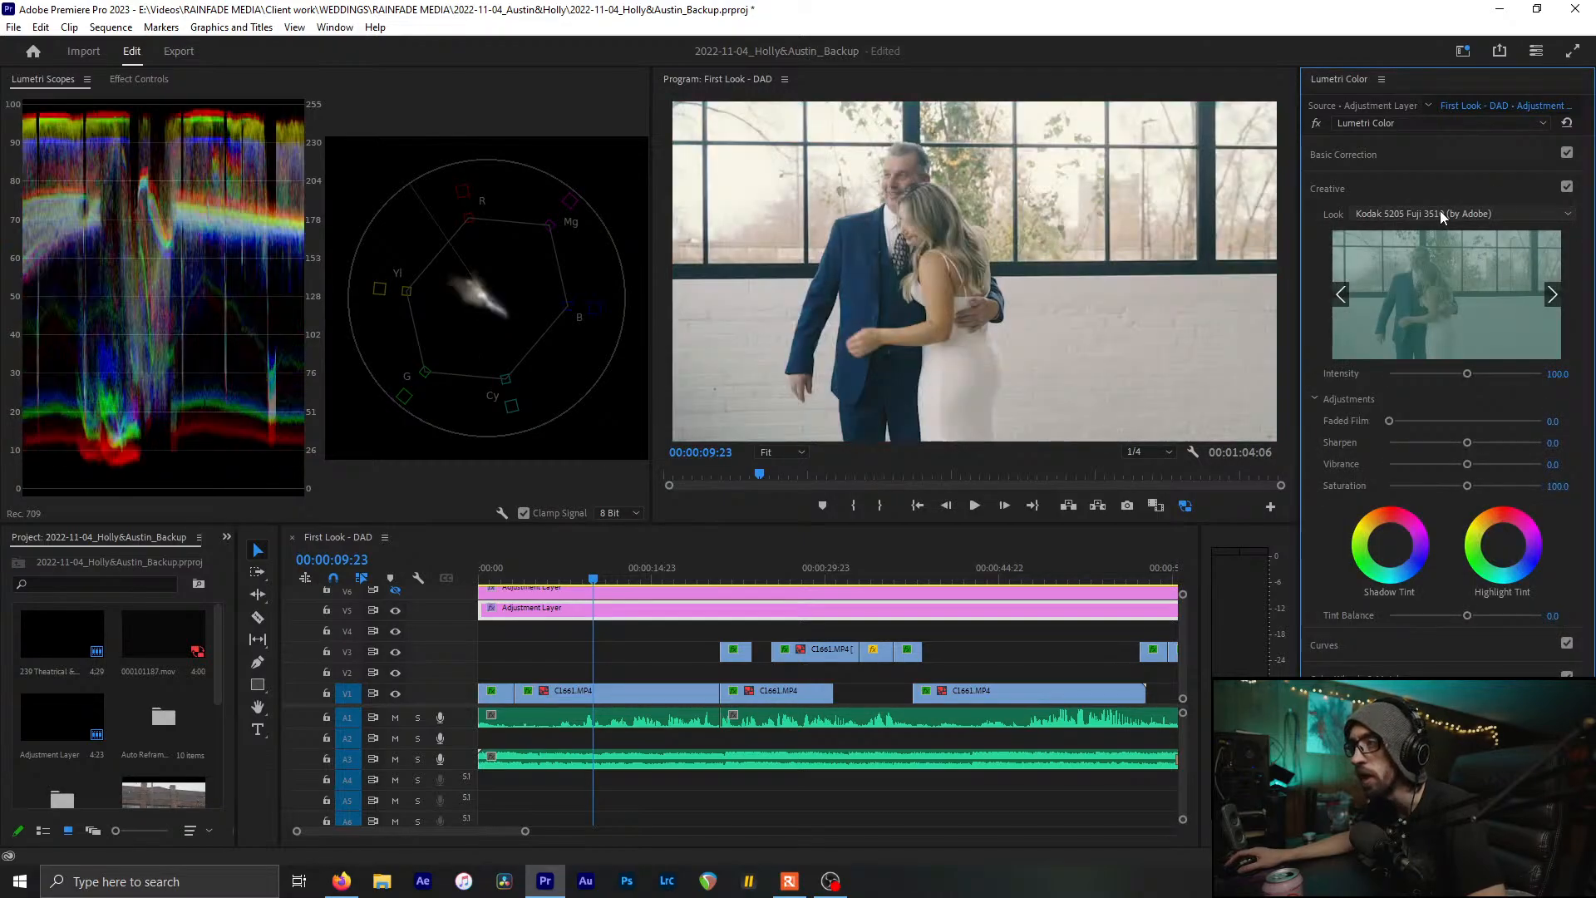
click(1439, 211)
click(1408, 284)
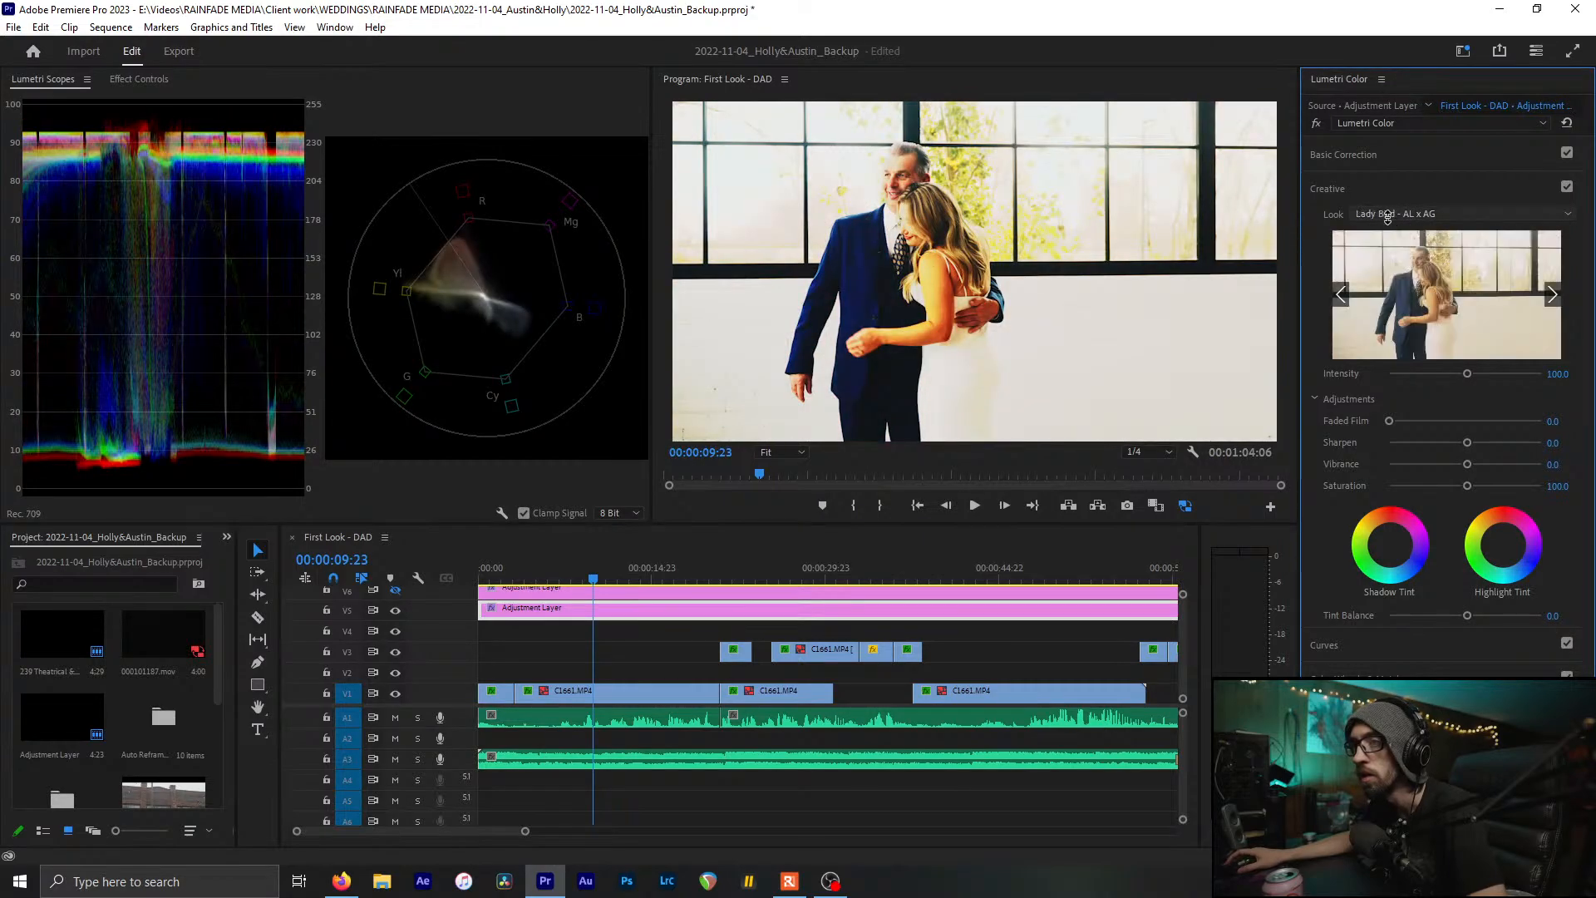
Apply Moonrise Kingdom, then scroll on to the Neon Demon 3 - AL x AG look
click(1421, 214)
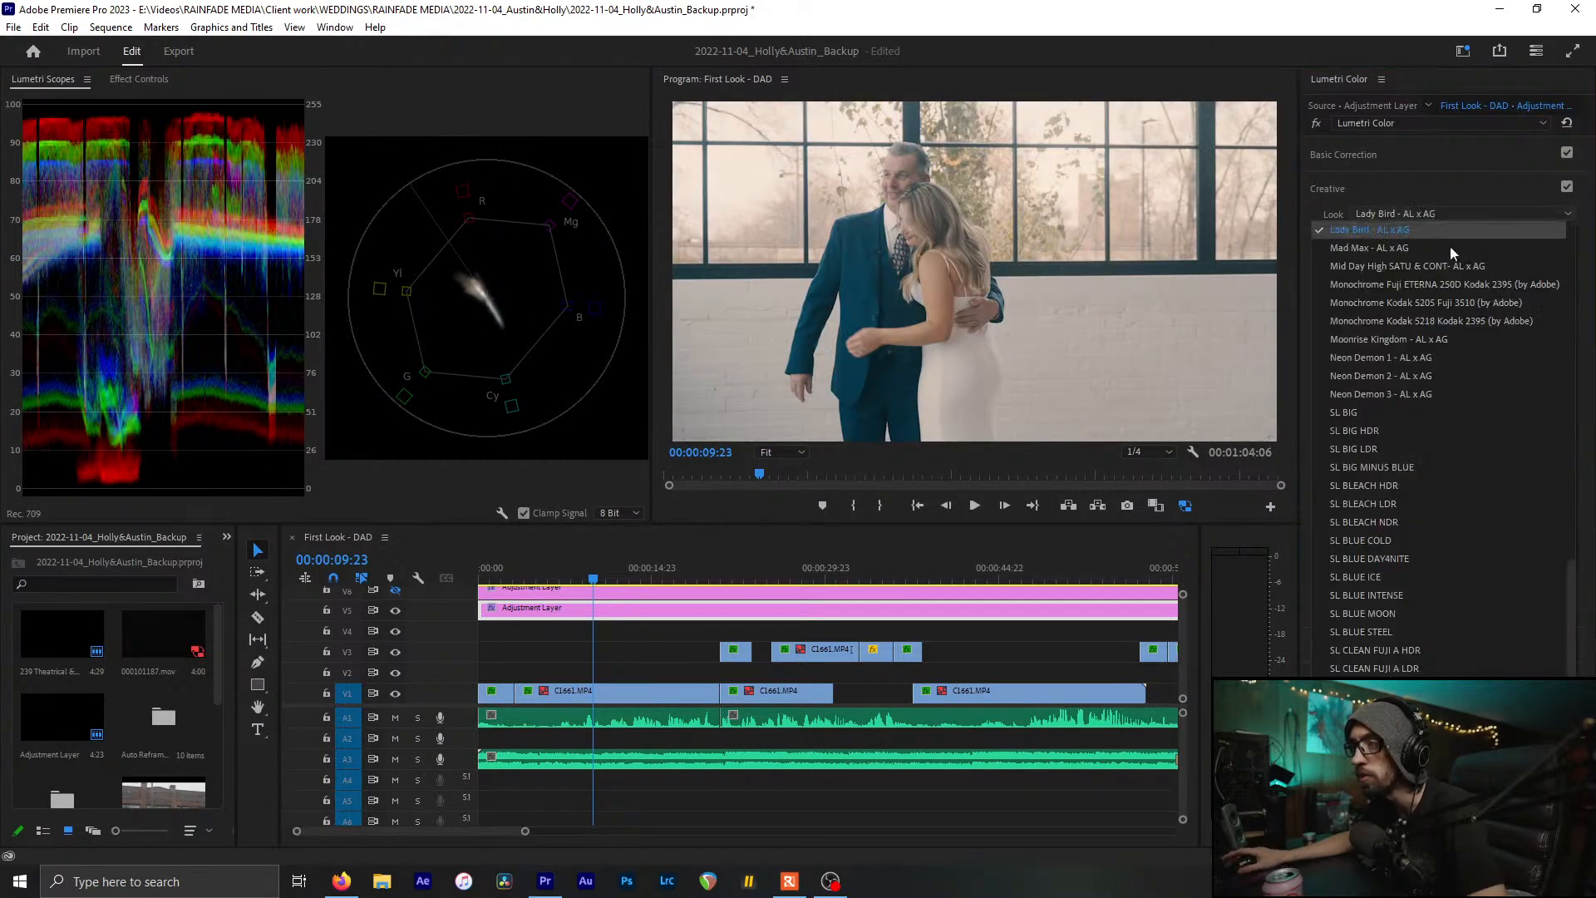
click(1470, 337)
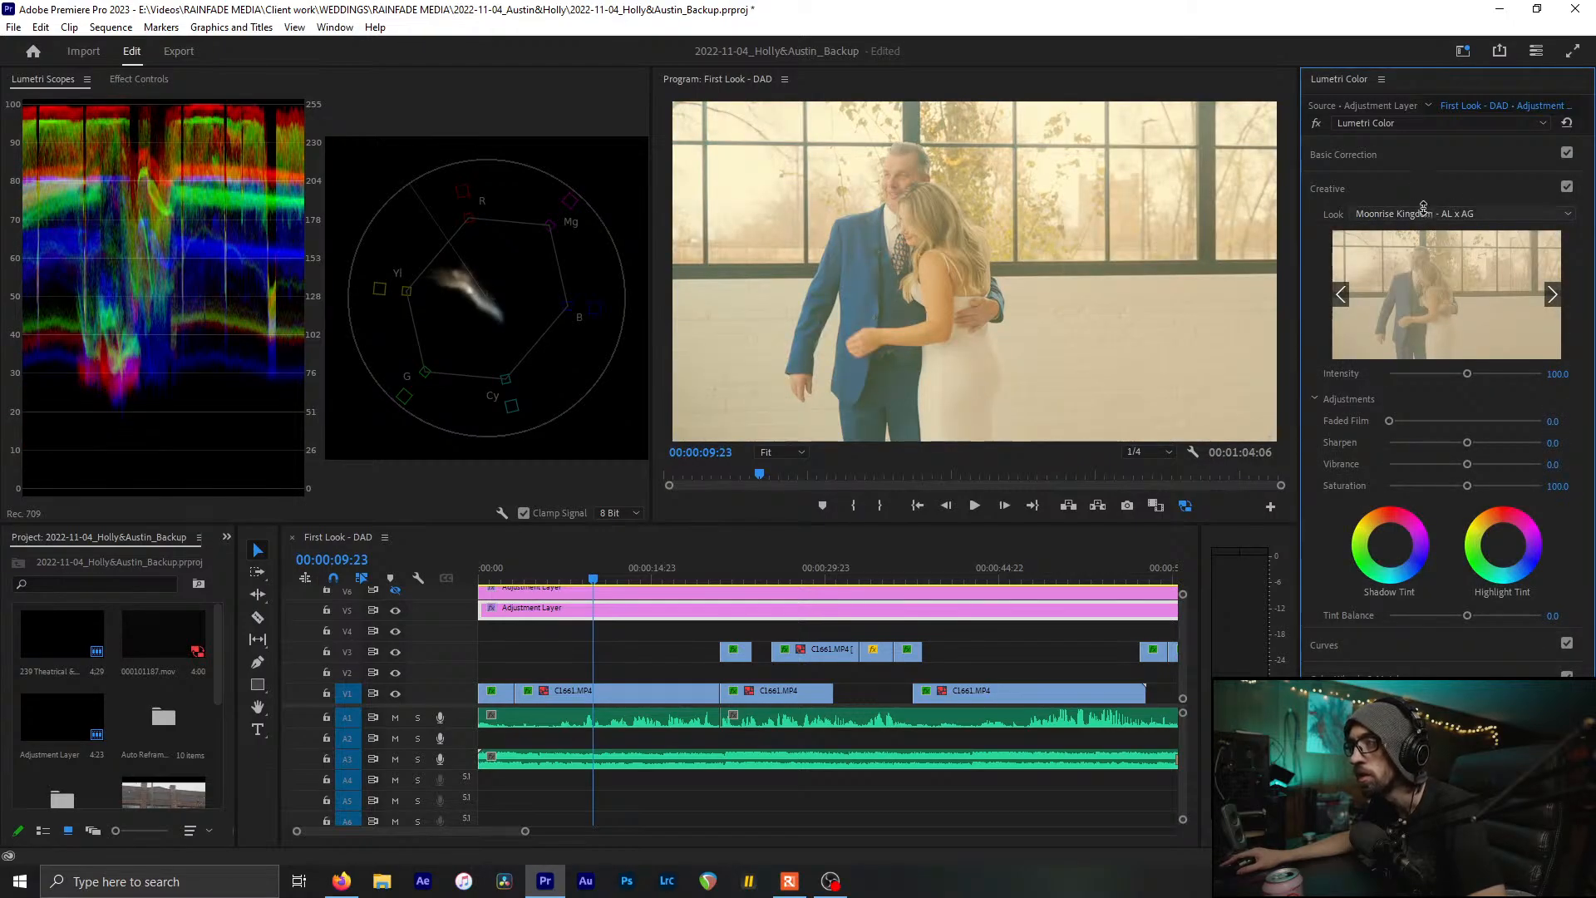
scroll(1423, 210, down, 2)
scroll(1423, 207, down, 1)
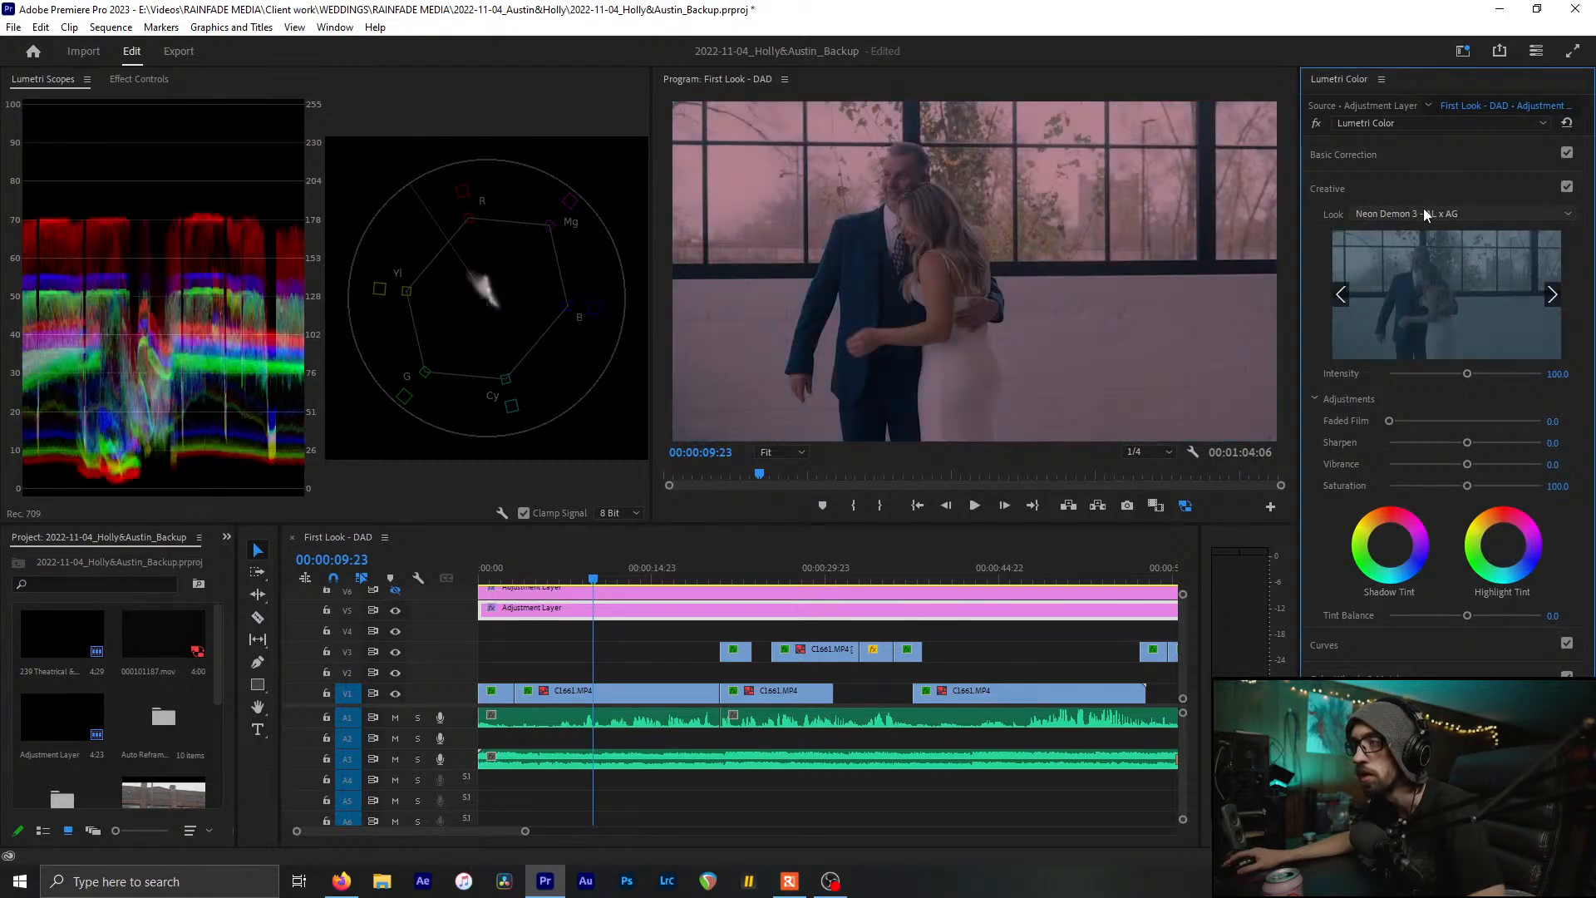
Apply Teal & Orange 1 and scroll through further looks from there
click(1424, 215)
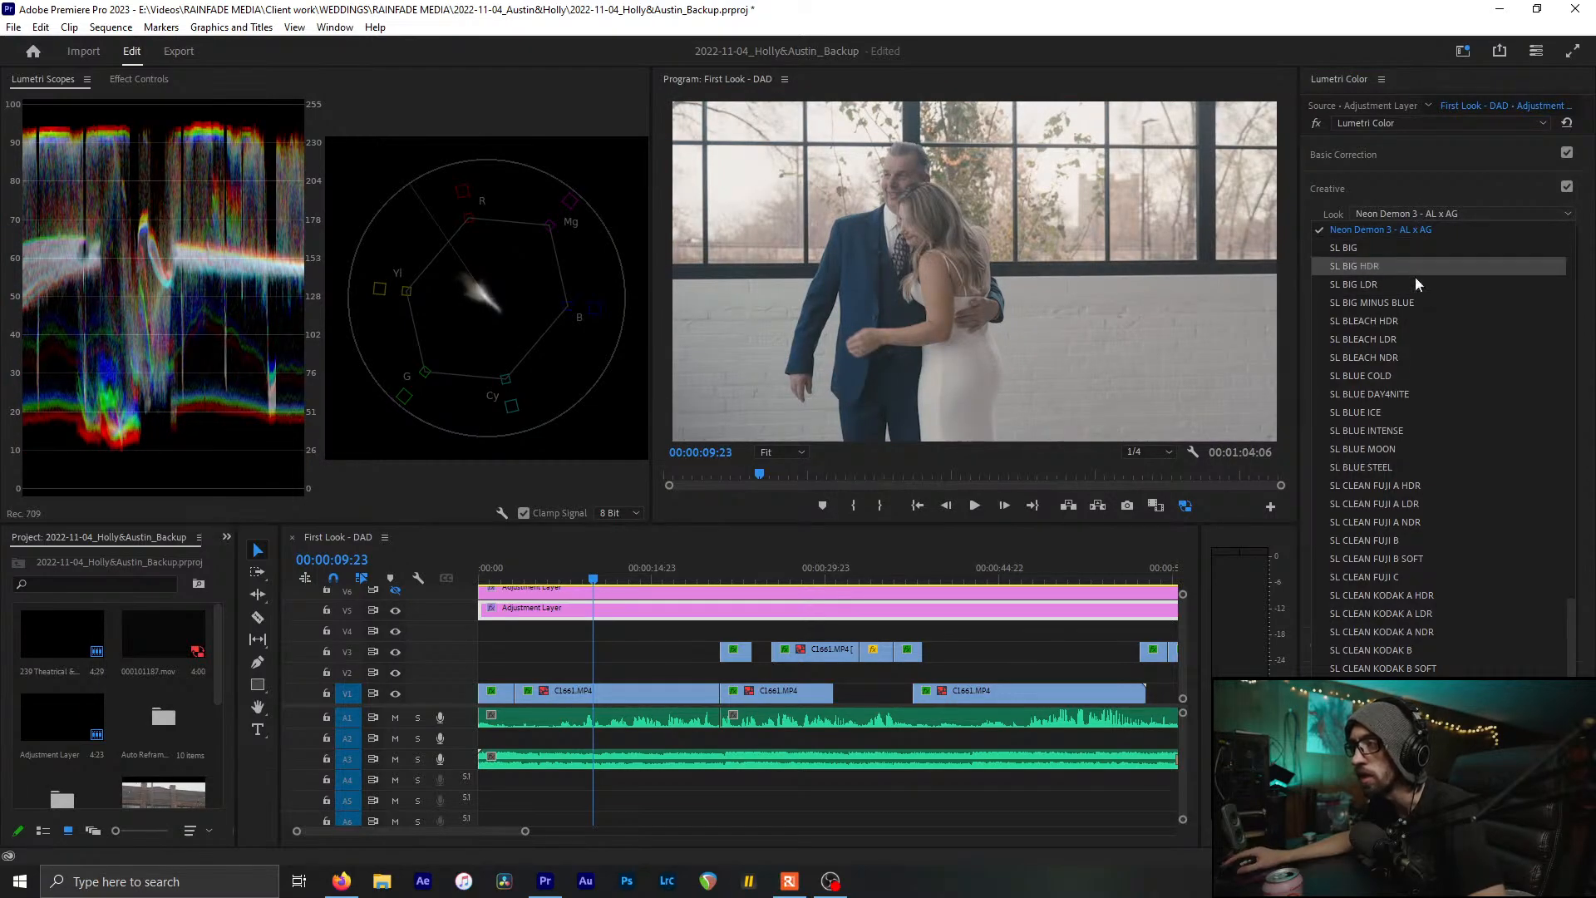
scroll(1427, 355, down, 1)
scroll(1429, 605, down, 9)
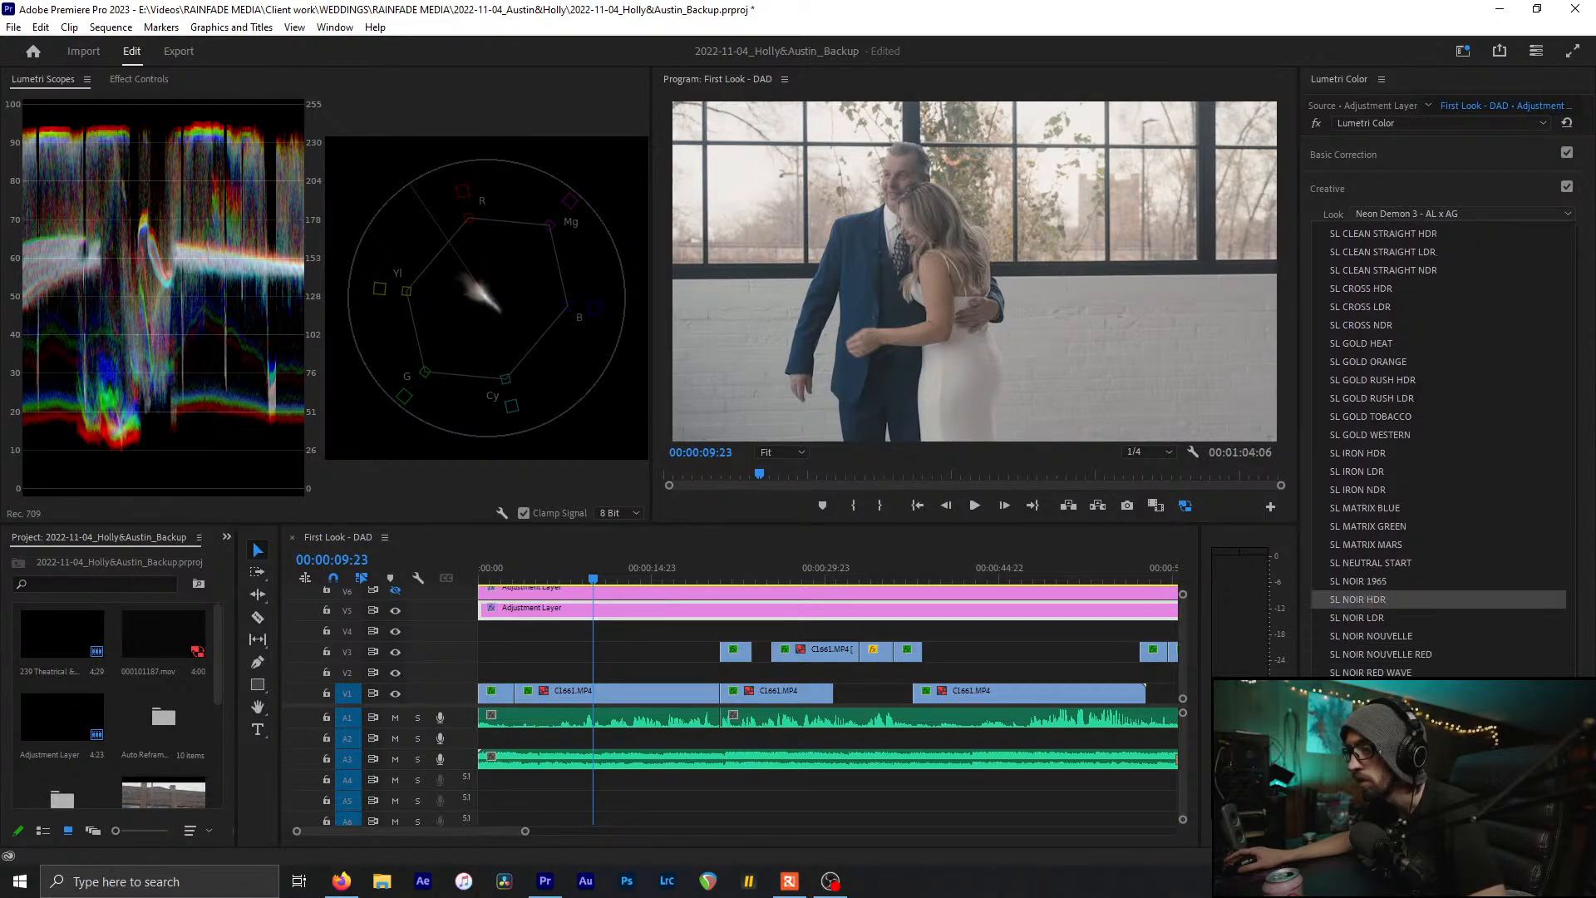
click(1413, 728)
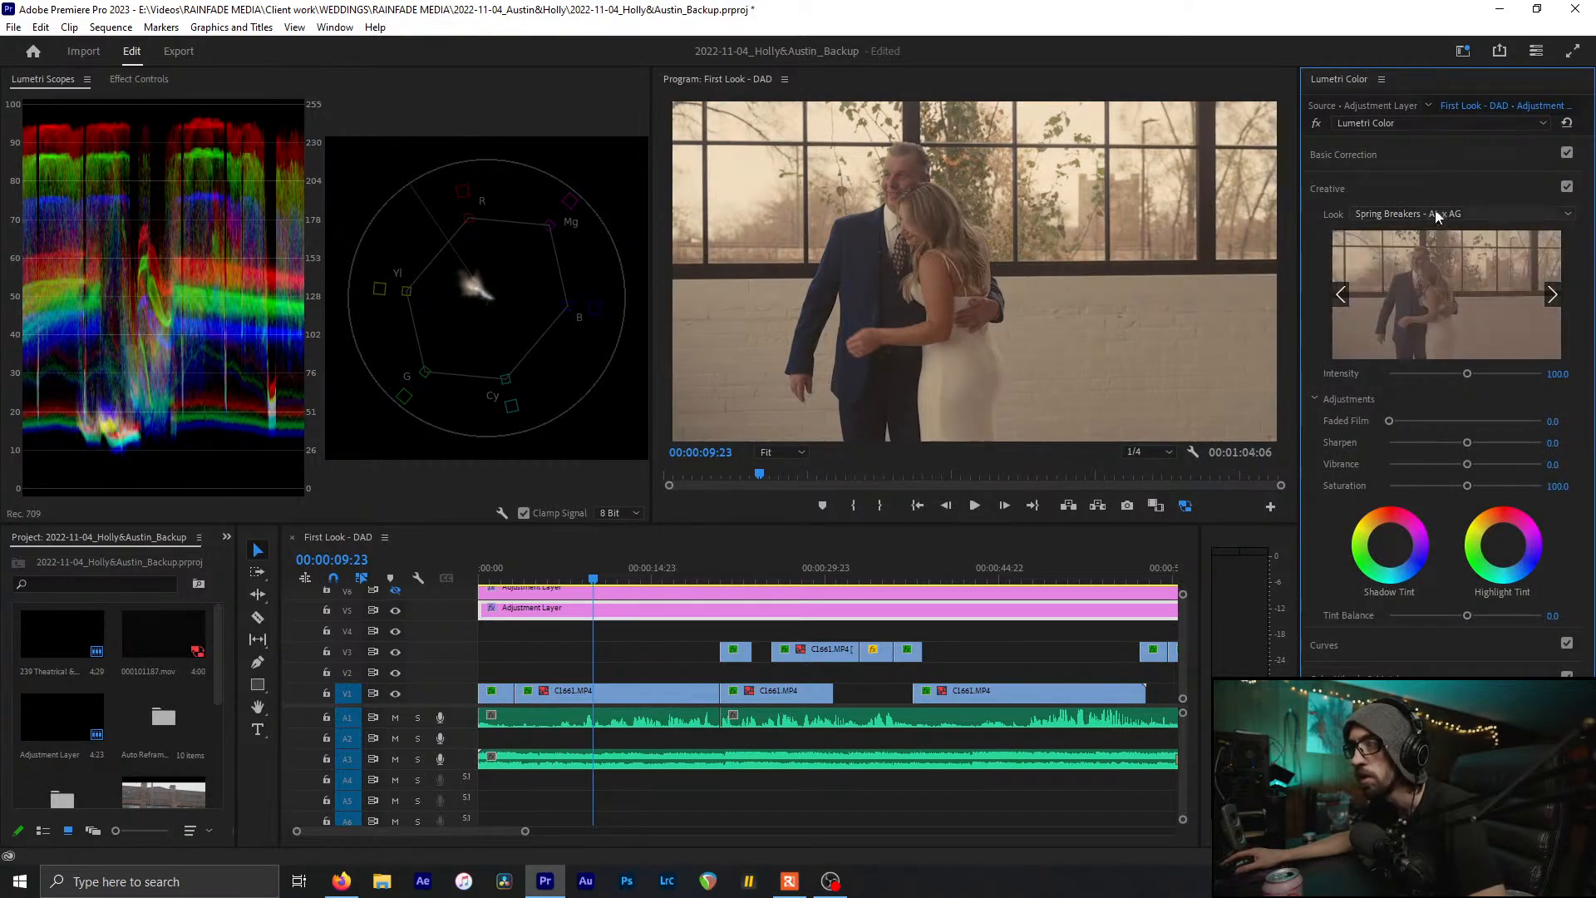
scroll(1437, 213, down, 1)
scroll(1437, 214, down, 1)
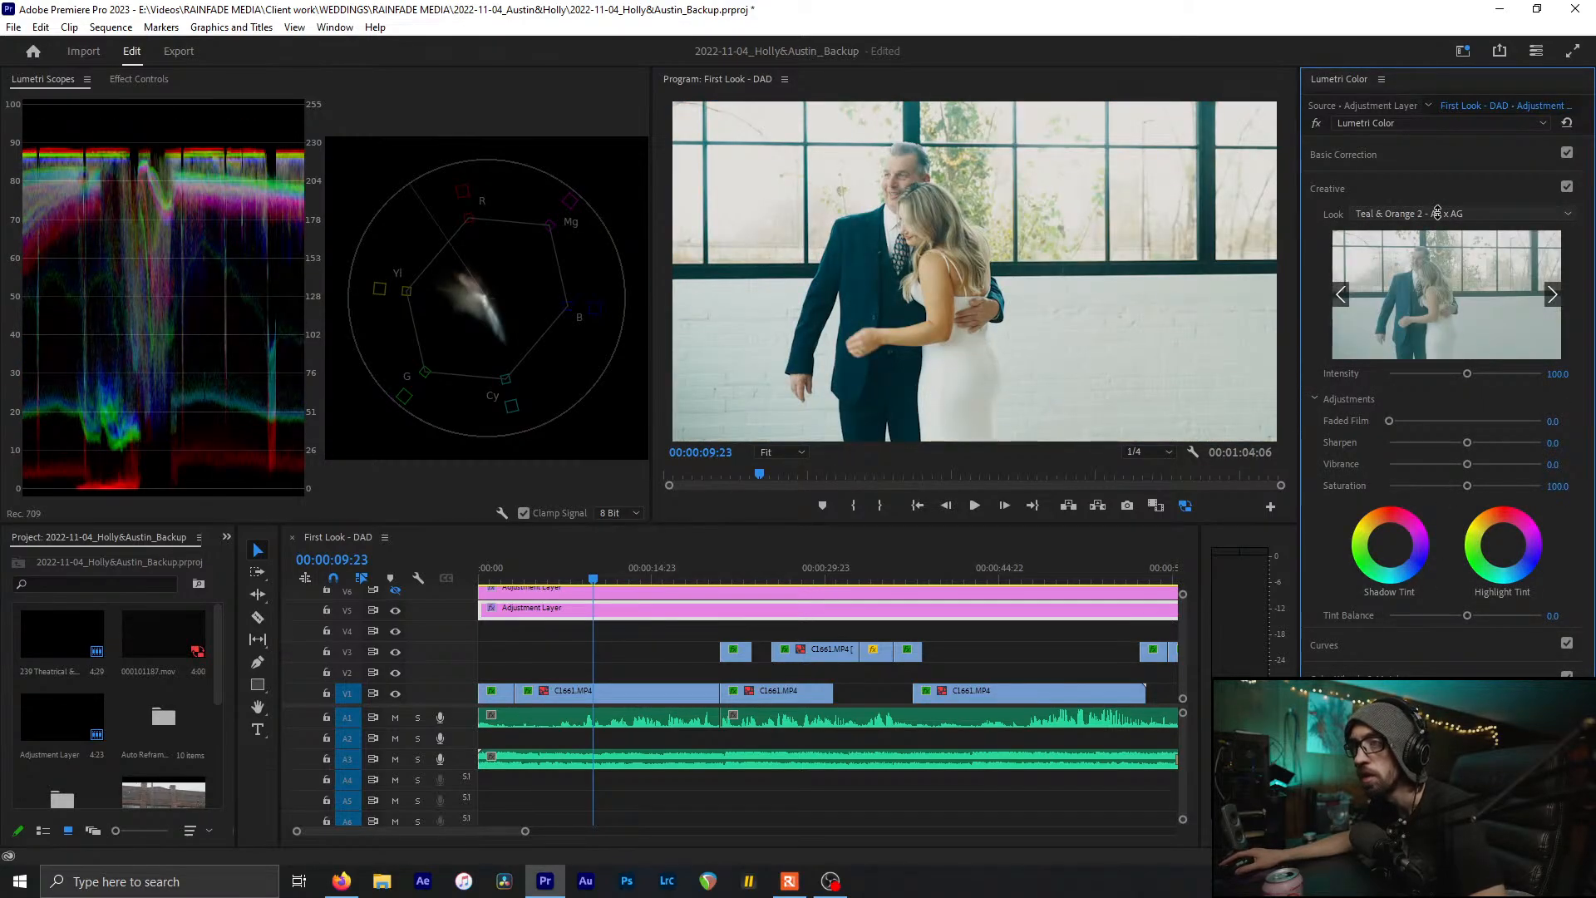
scroll(1437, 213, down, 1)
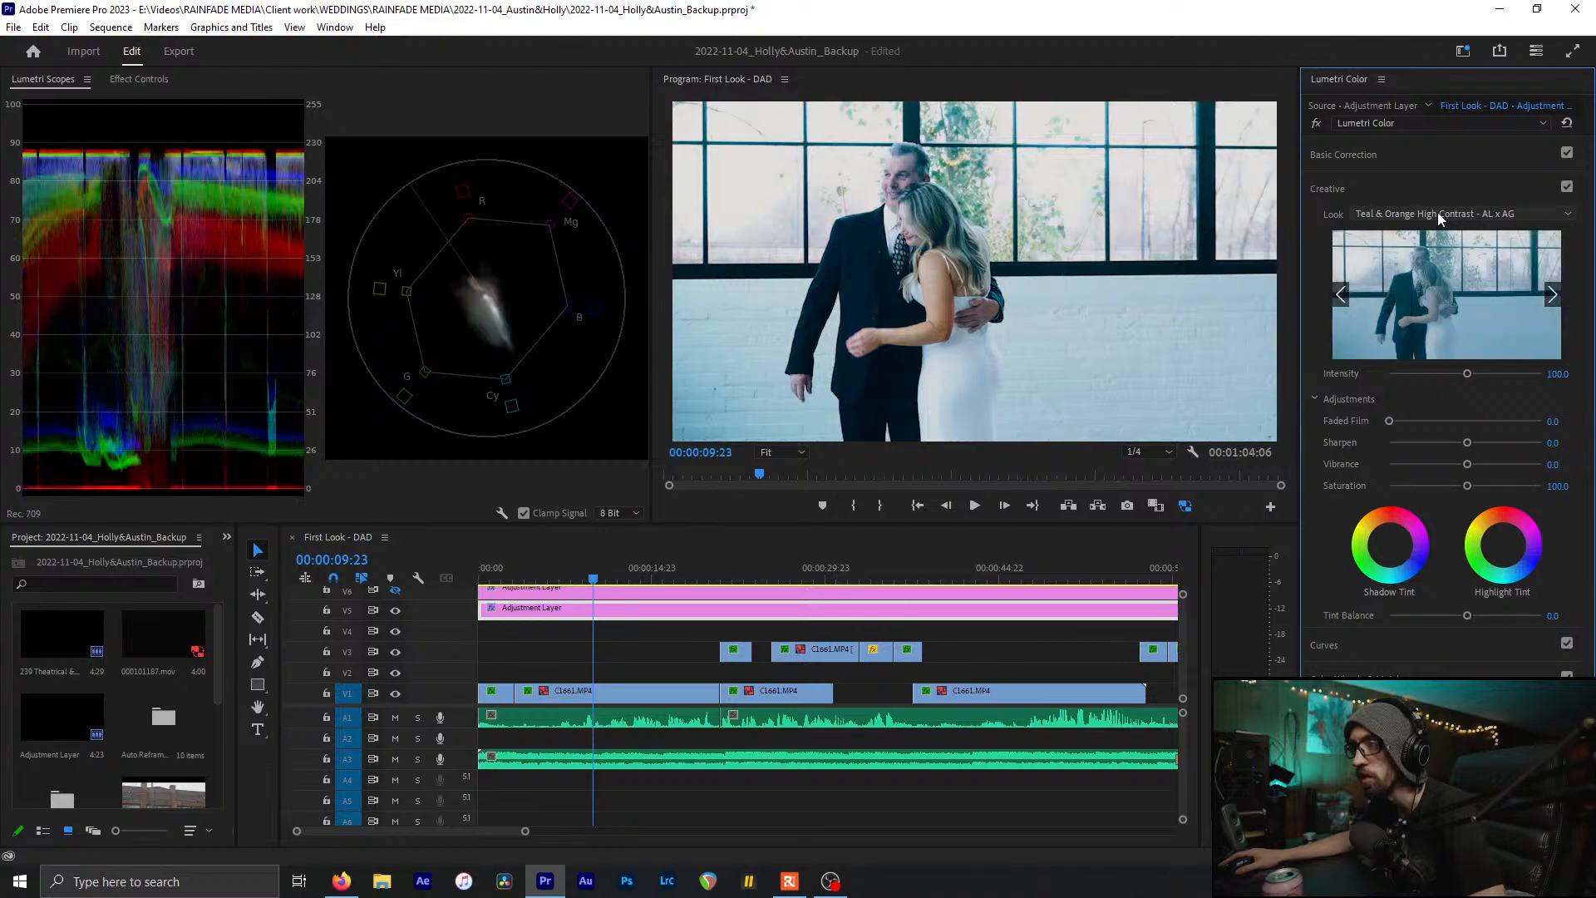
scroll(1438, 213, down, 1)
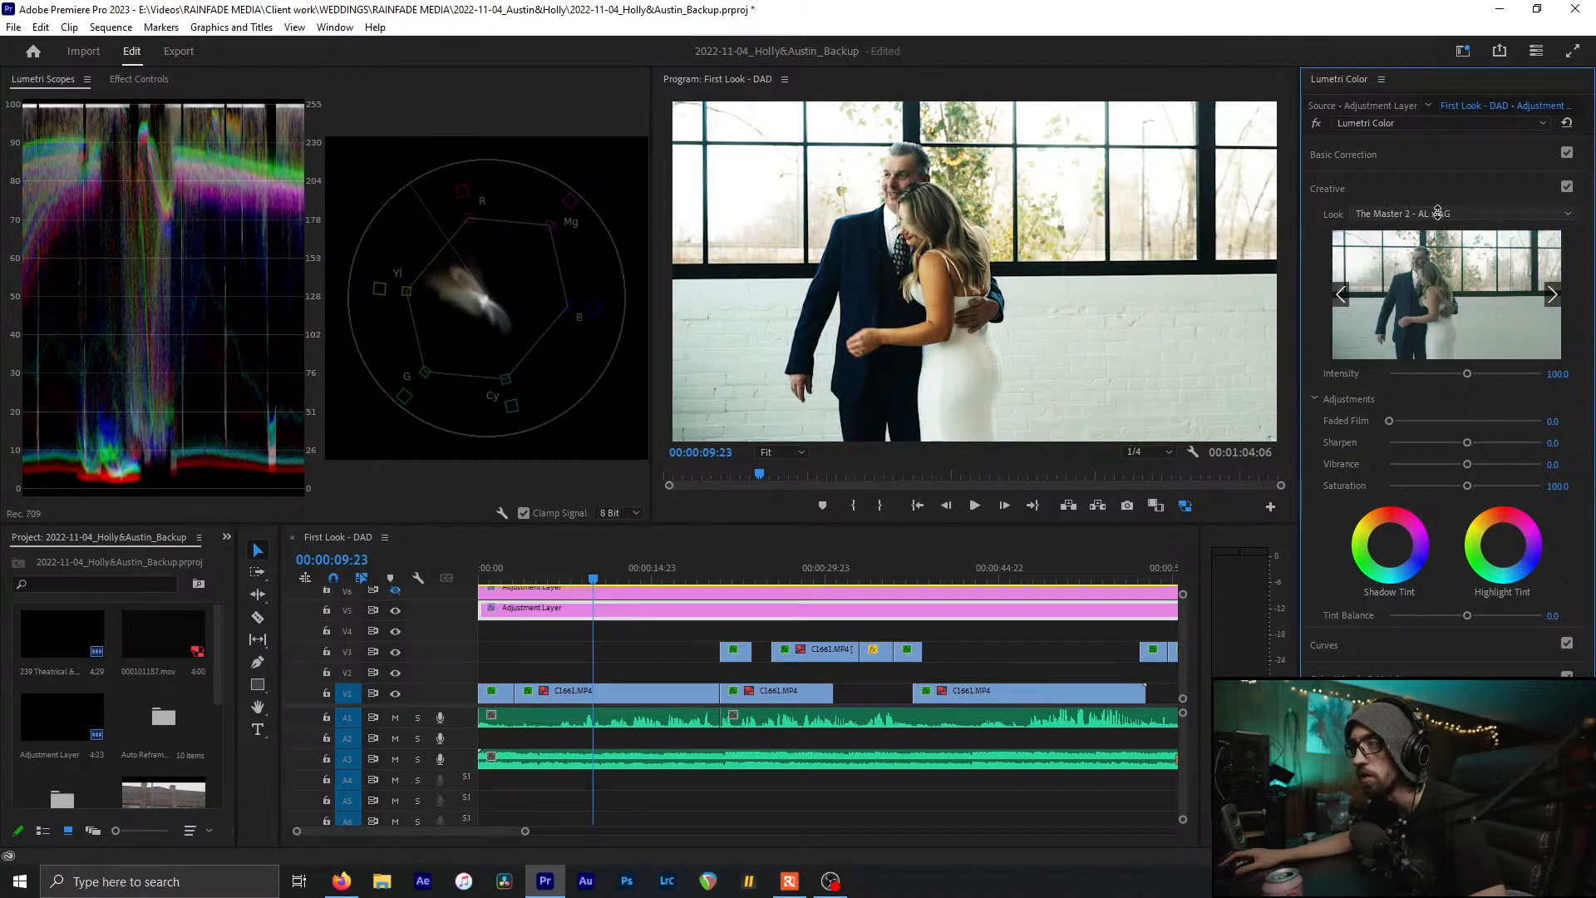
scroll(1438, 214, down, 1)
scroll(1460, 211, up, 1)
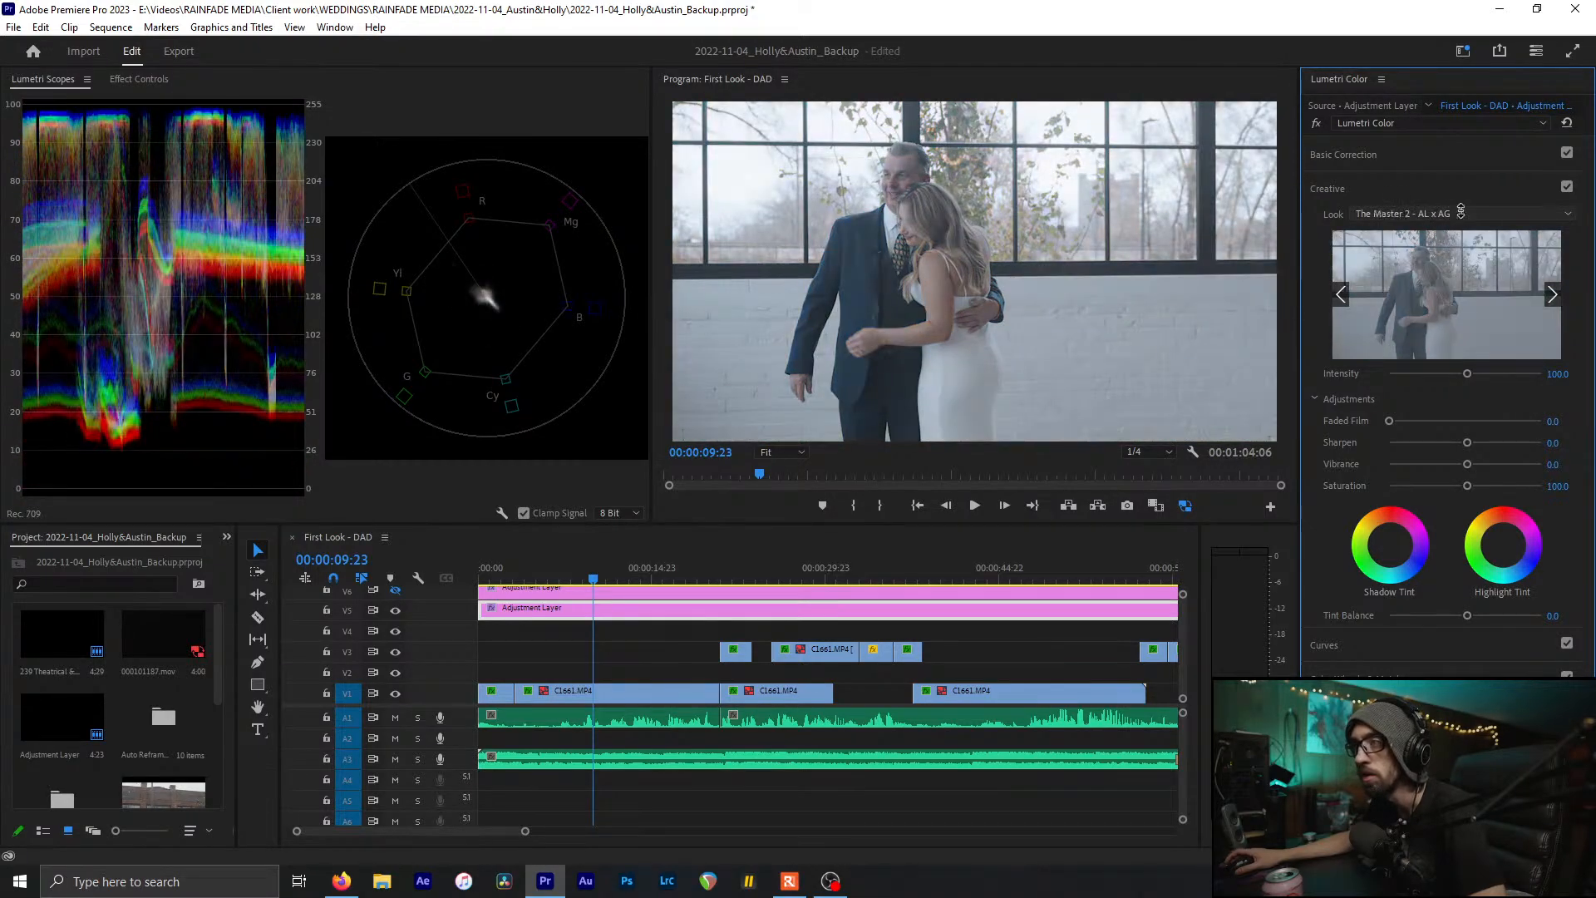
scroll(1460, 211, down, 1)
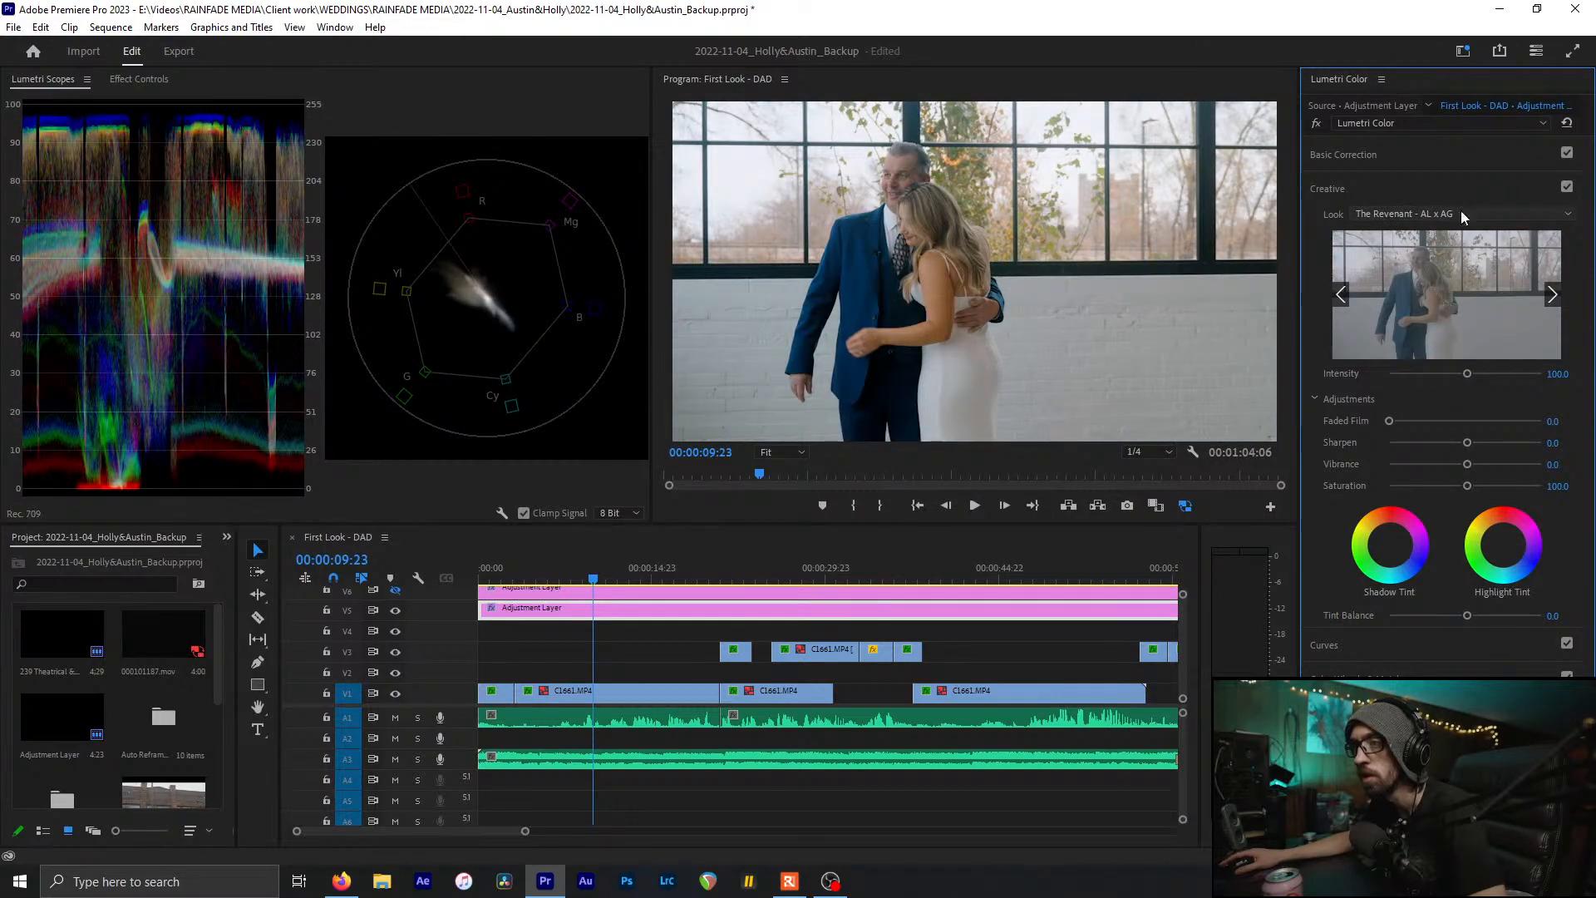
scroll(1459, 211, down, 1)
Apply Turquoise Highlights Indoor and compare it with the Creative section off and on
click(1493, 210)
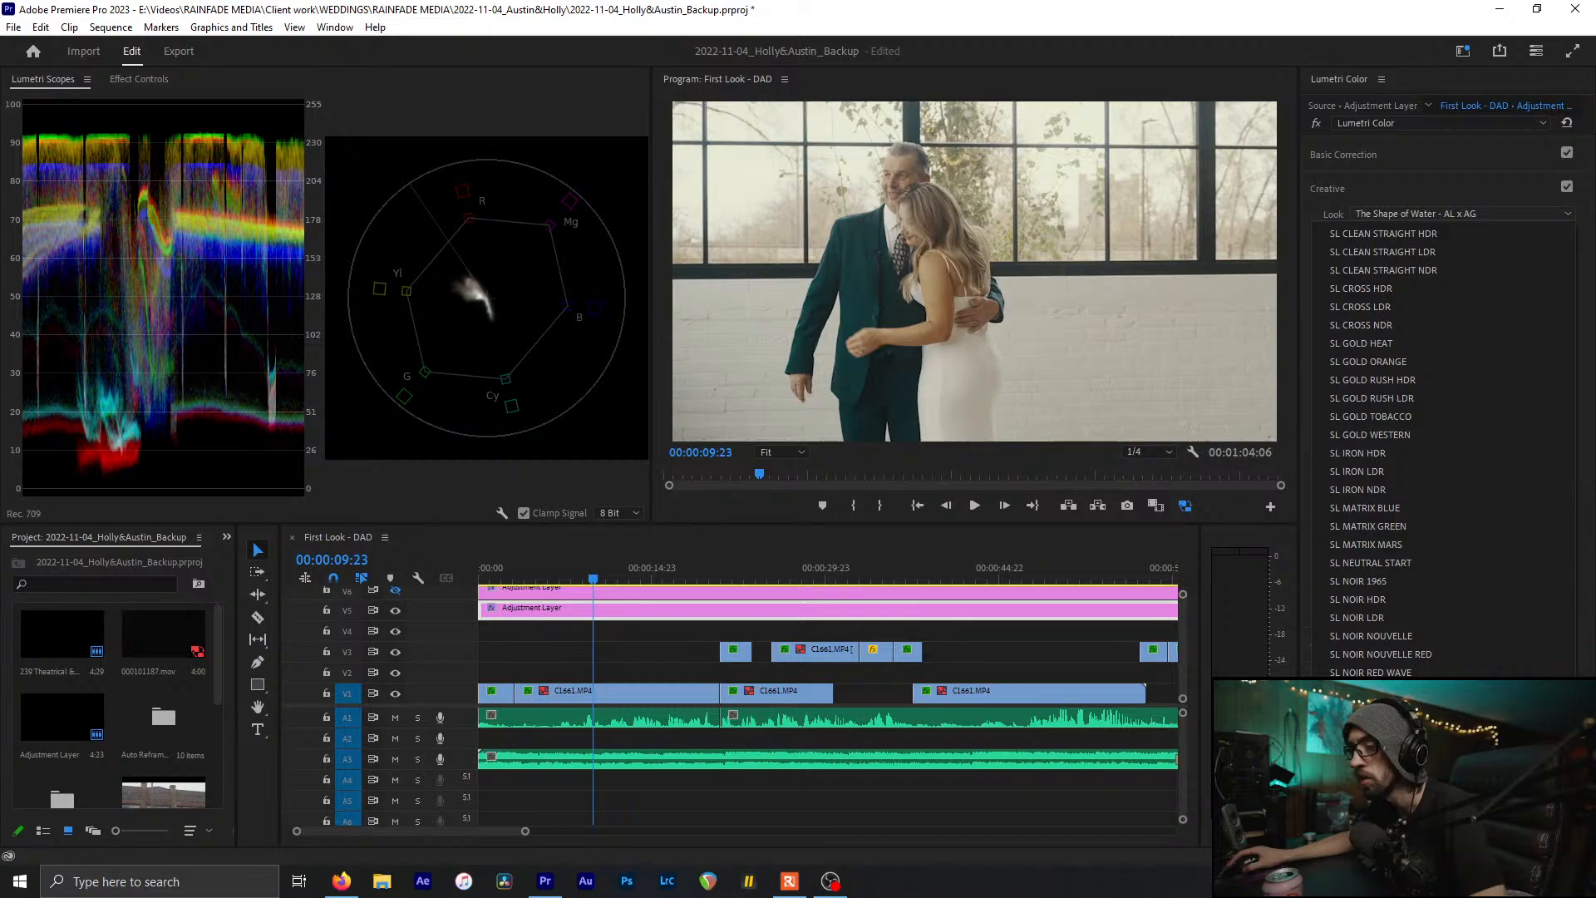
click(1434, 327)
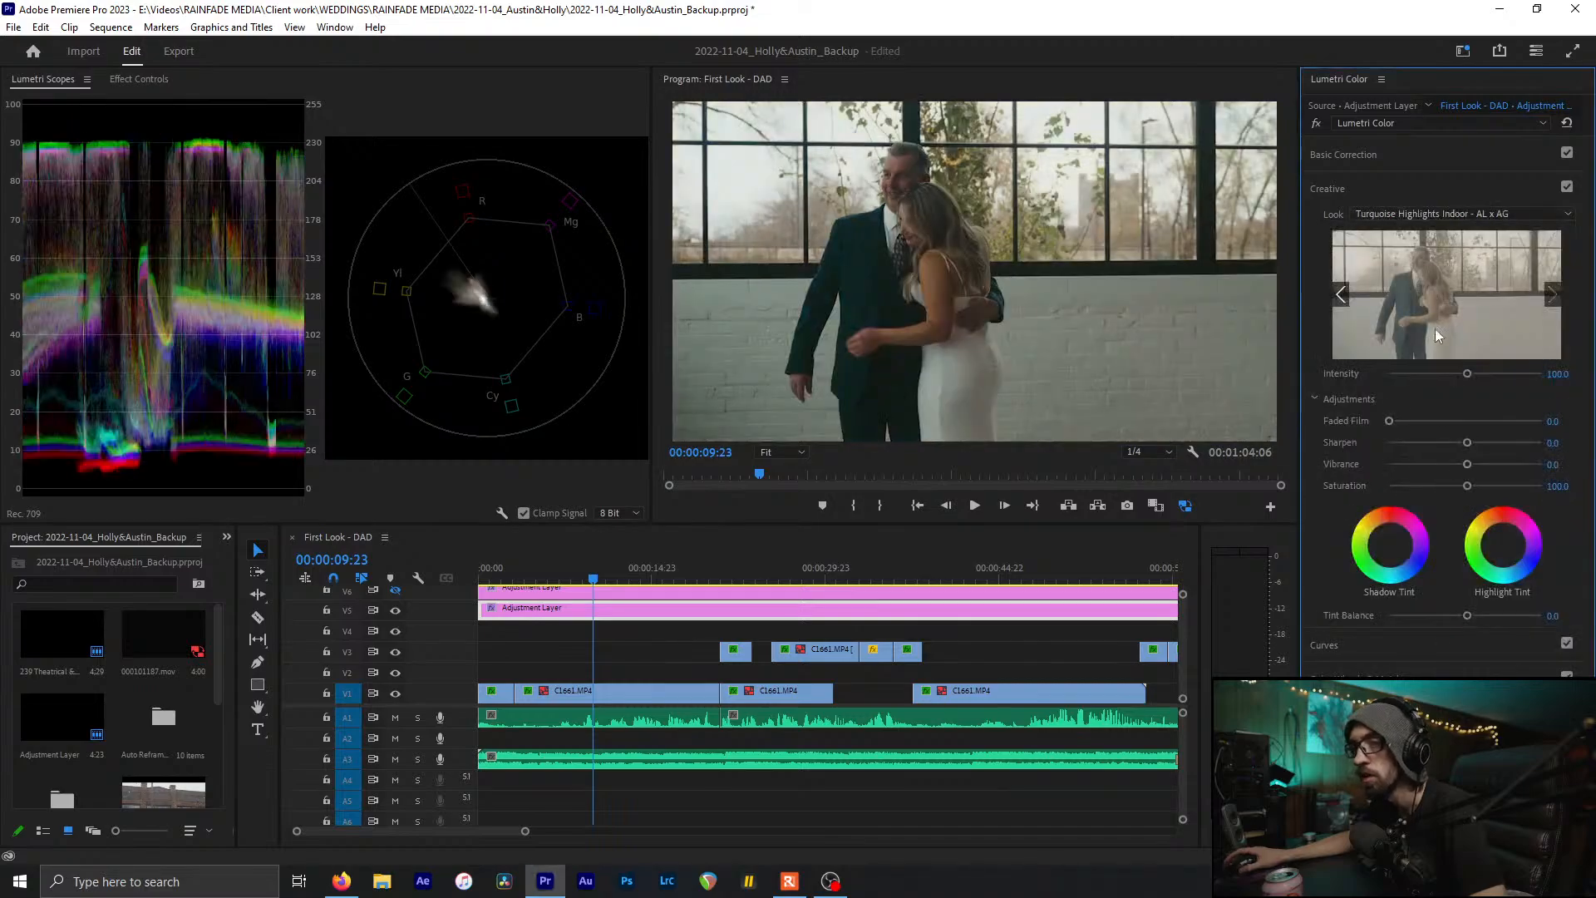
click(1565, 186)
click(1566, 186)
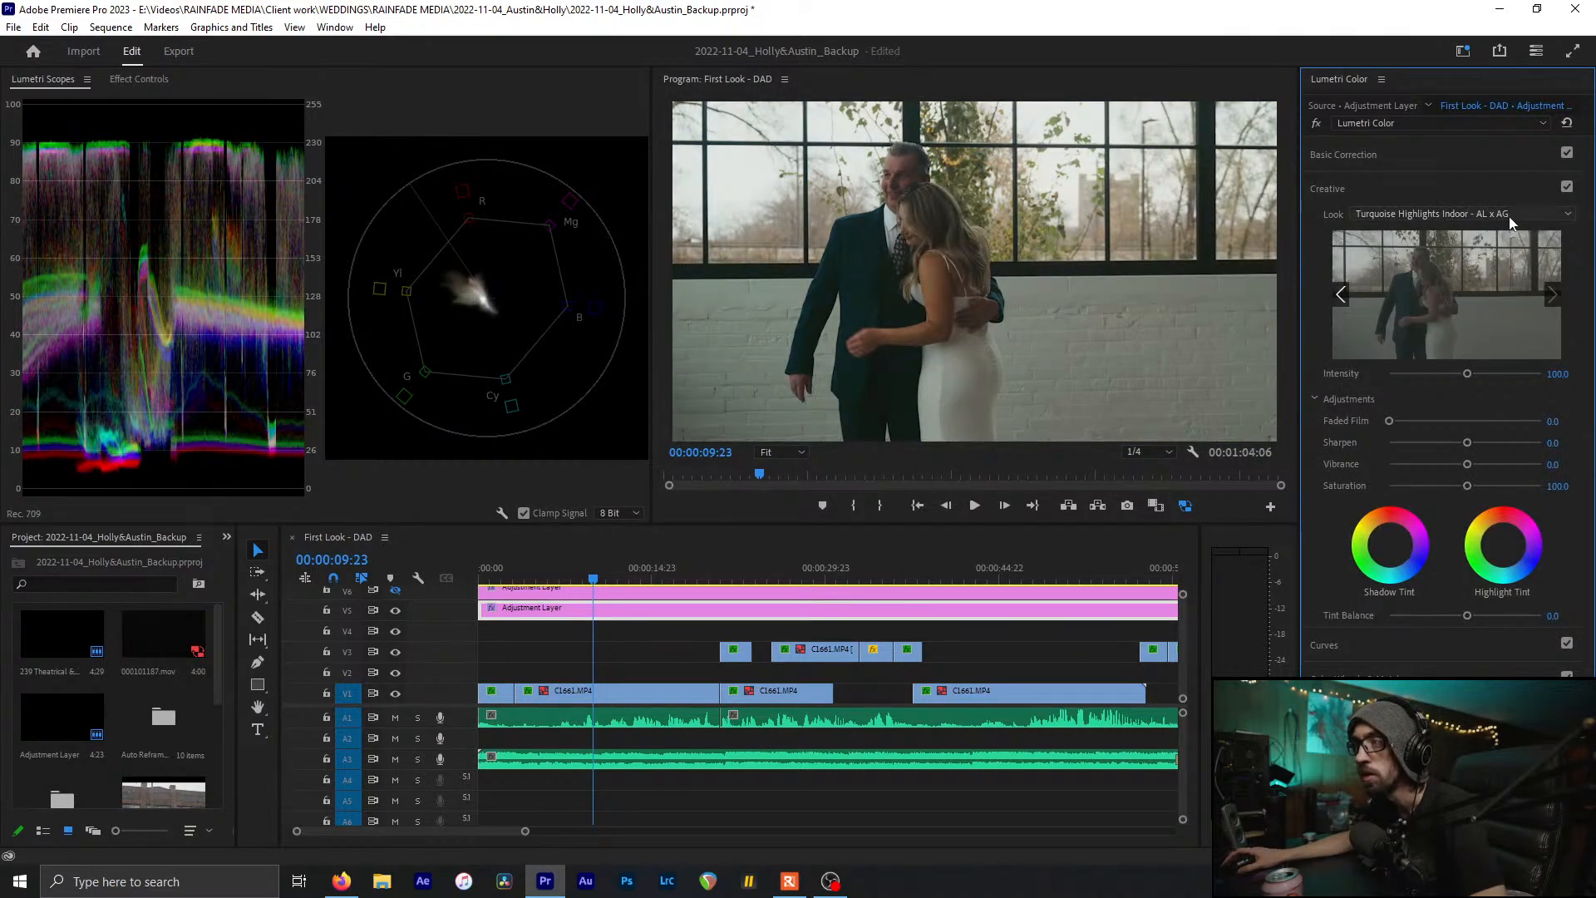
Try The Master 2, then settle on 09_LUTs For Premiere_Green Push and collapse Creative
click(1509, 215)
click(1405, 813)
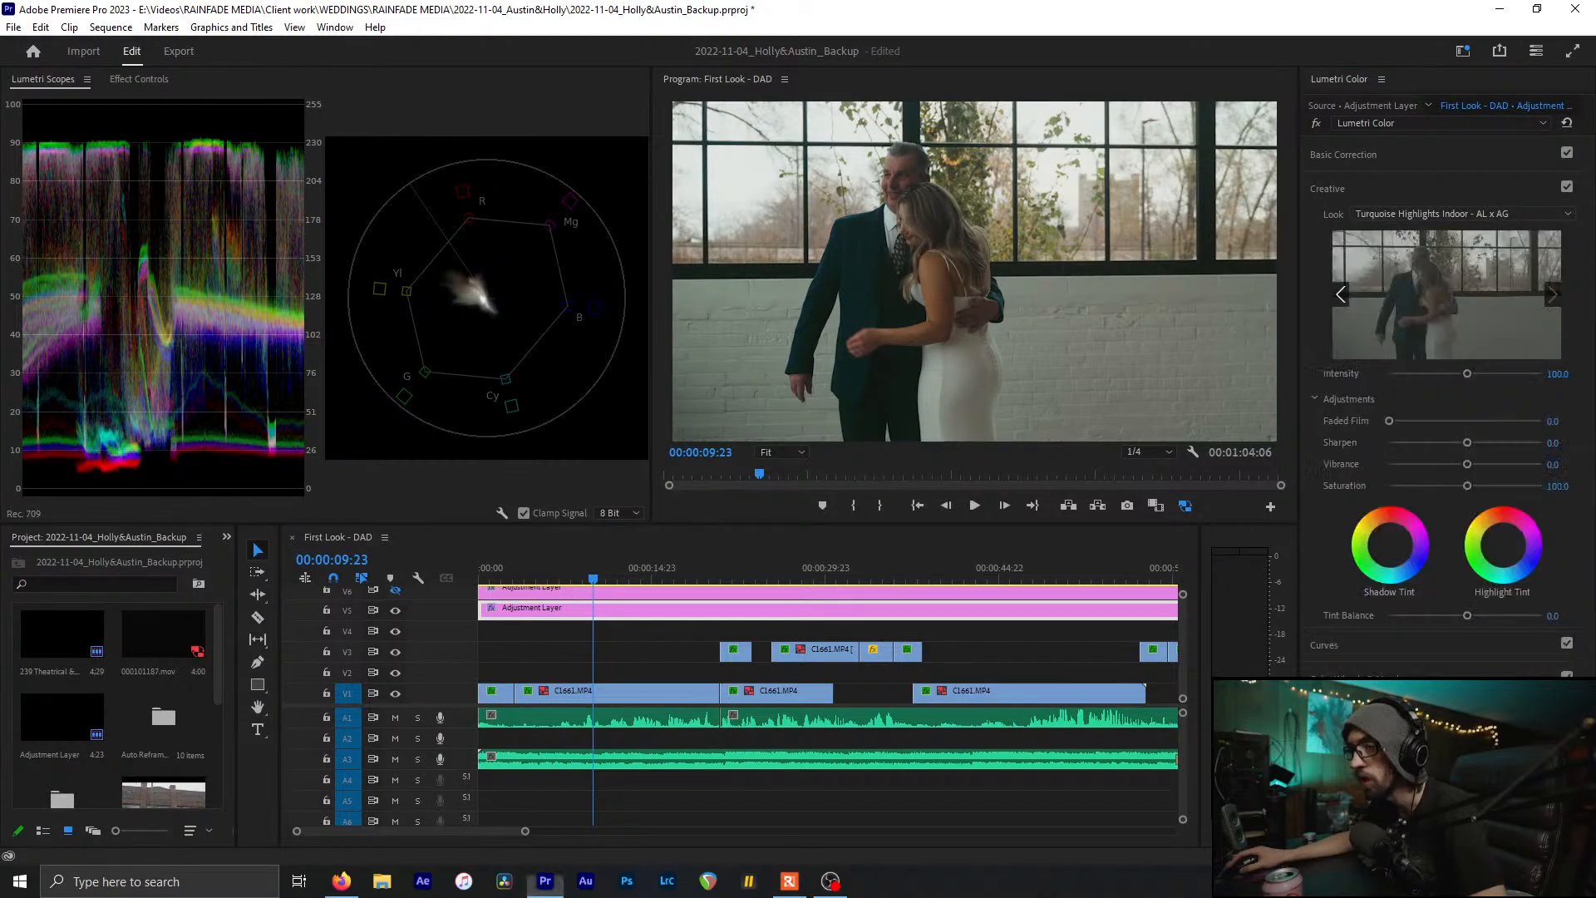
click(1498, 214)
scroll(1401, 476, up, 10)
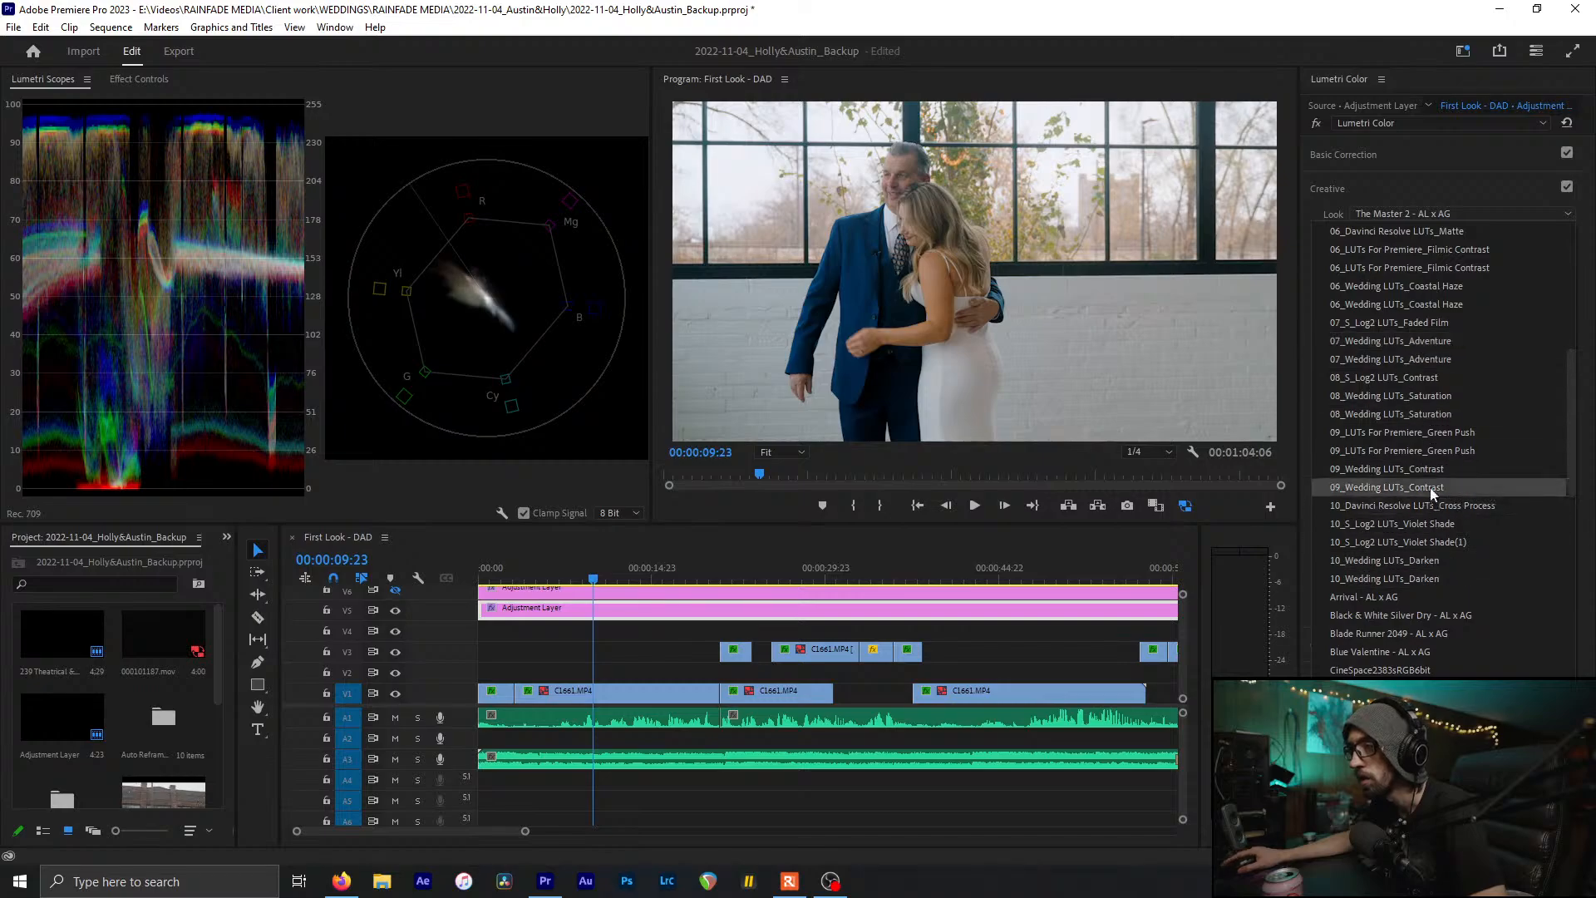
click(1428, 452)
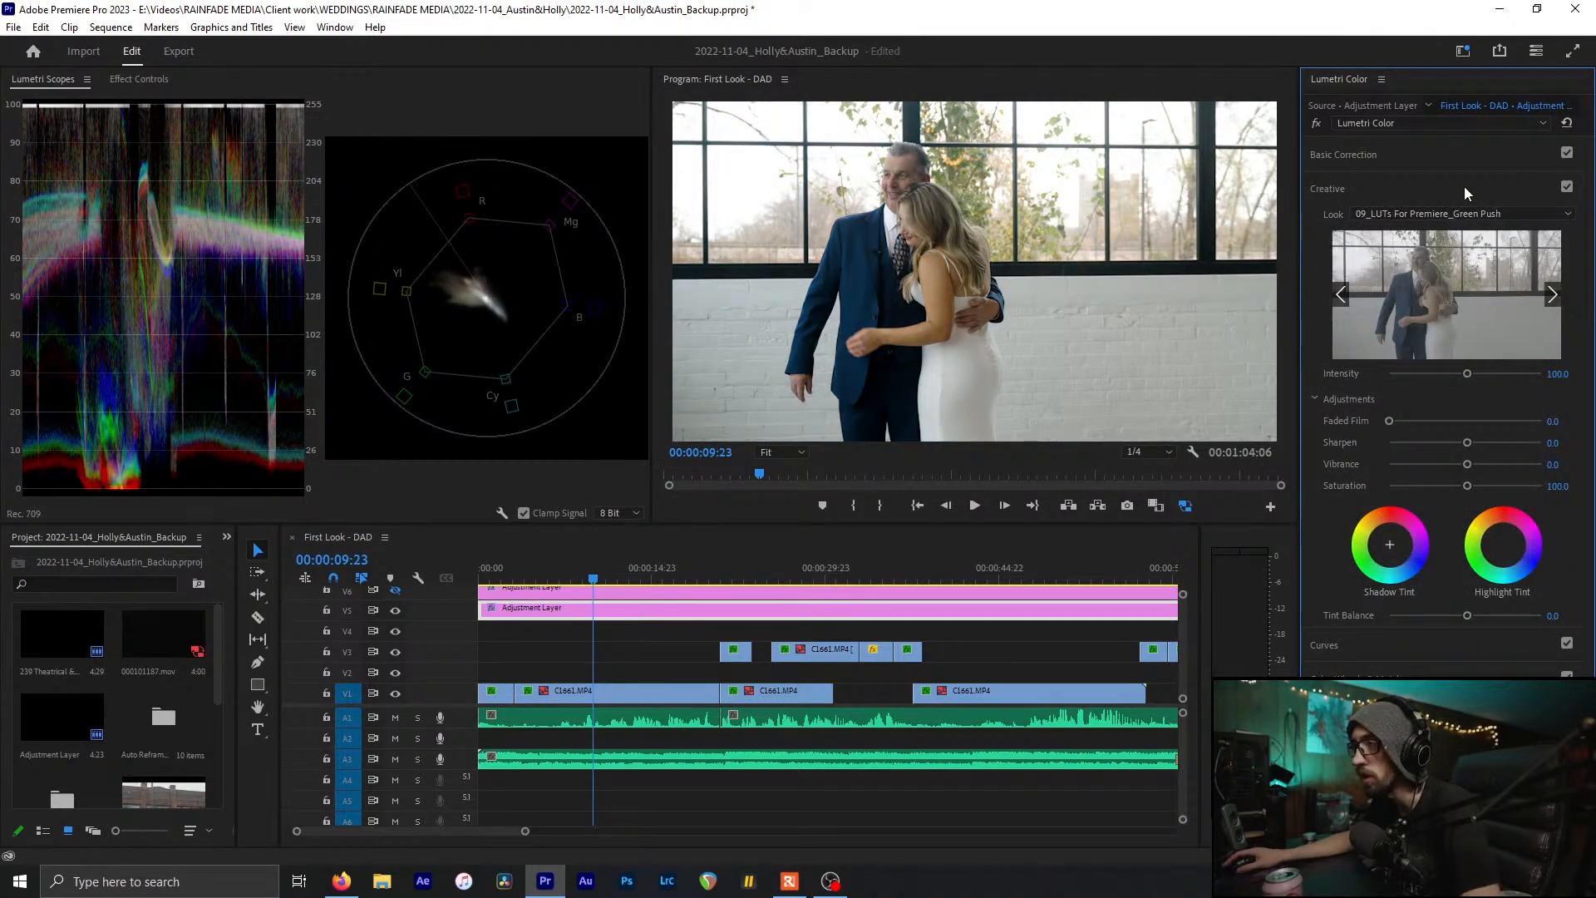
click(1464, 186)
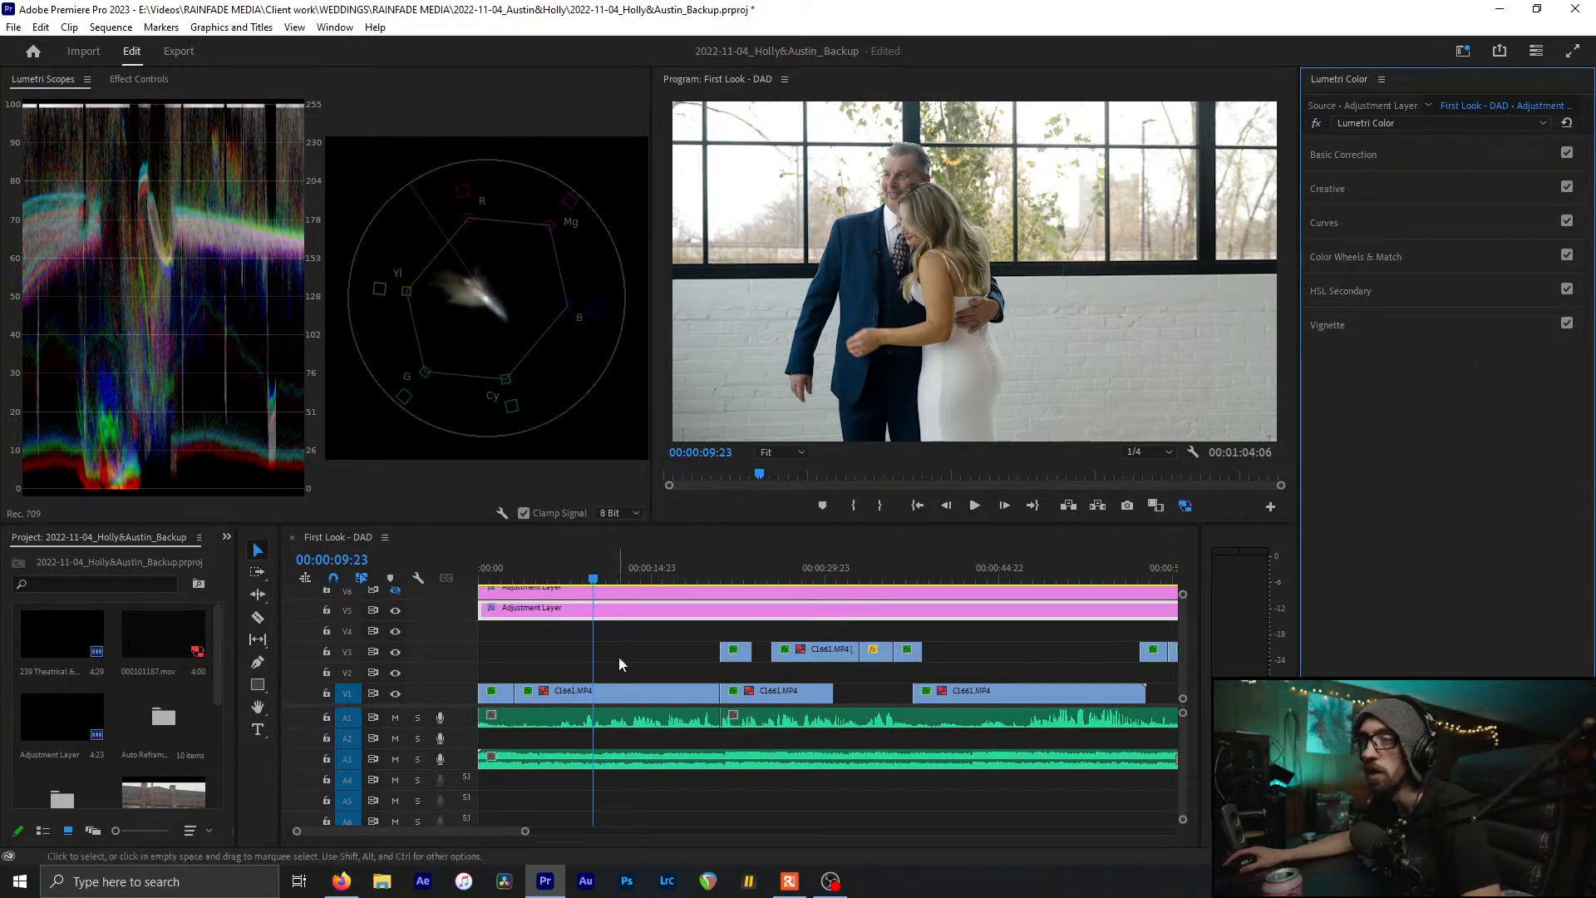
Save the project and move the playhead back to 00:00:03:23 with Basic Correction shown
key(ctrl+s)
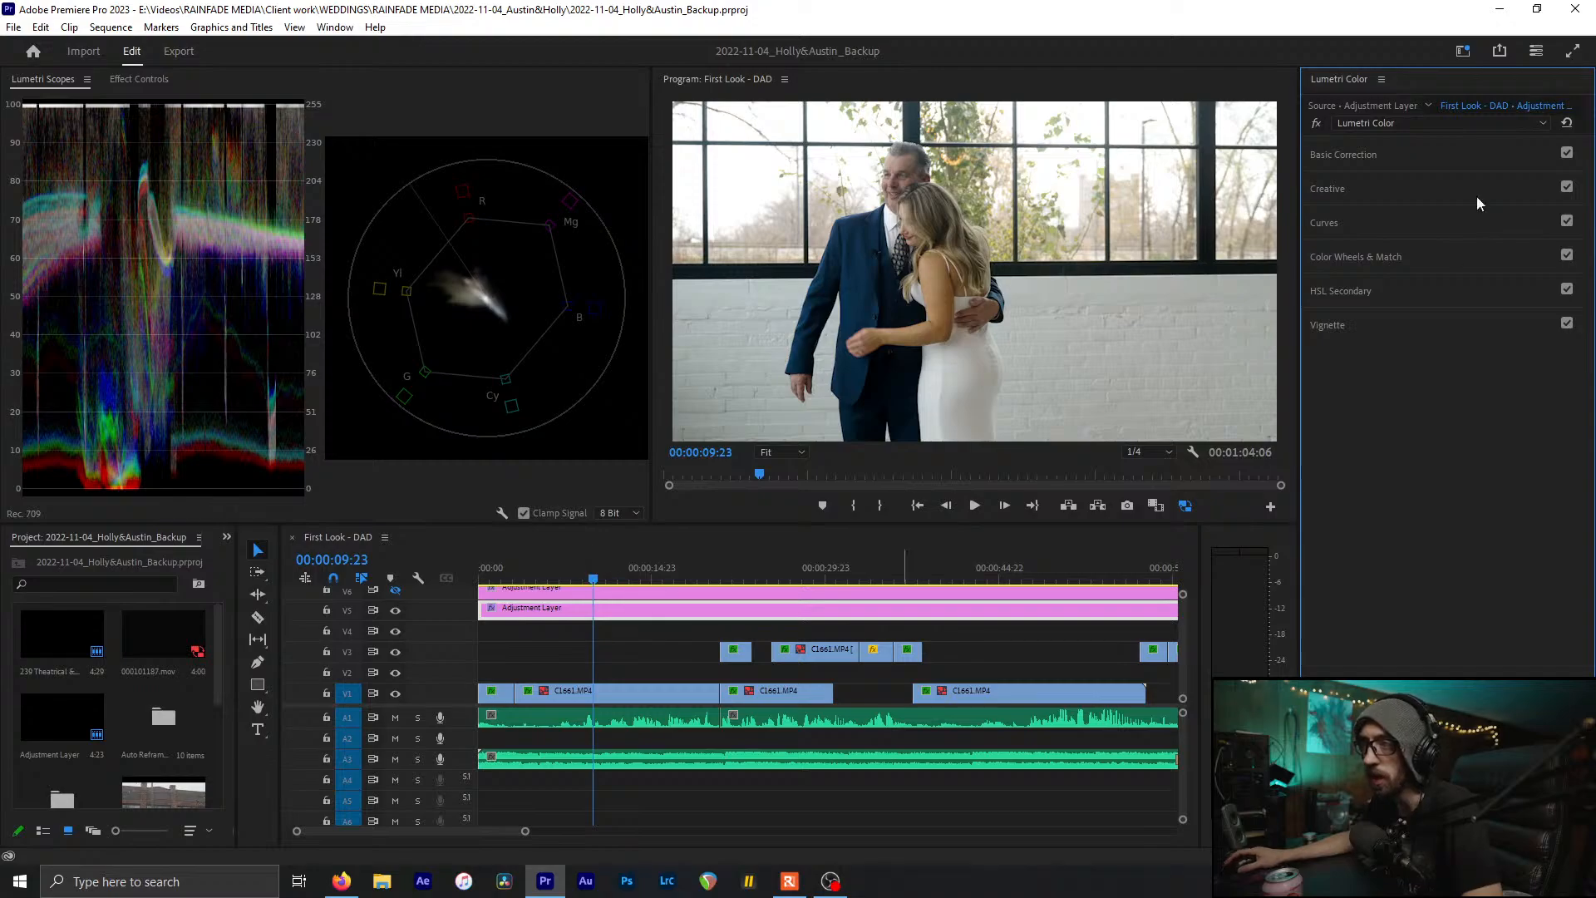
drag(591, 572, 615, 612)
click(1331, 192)
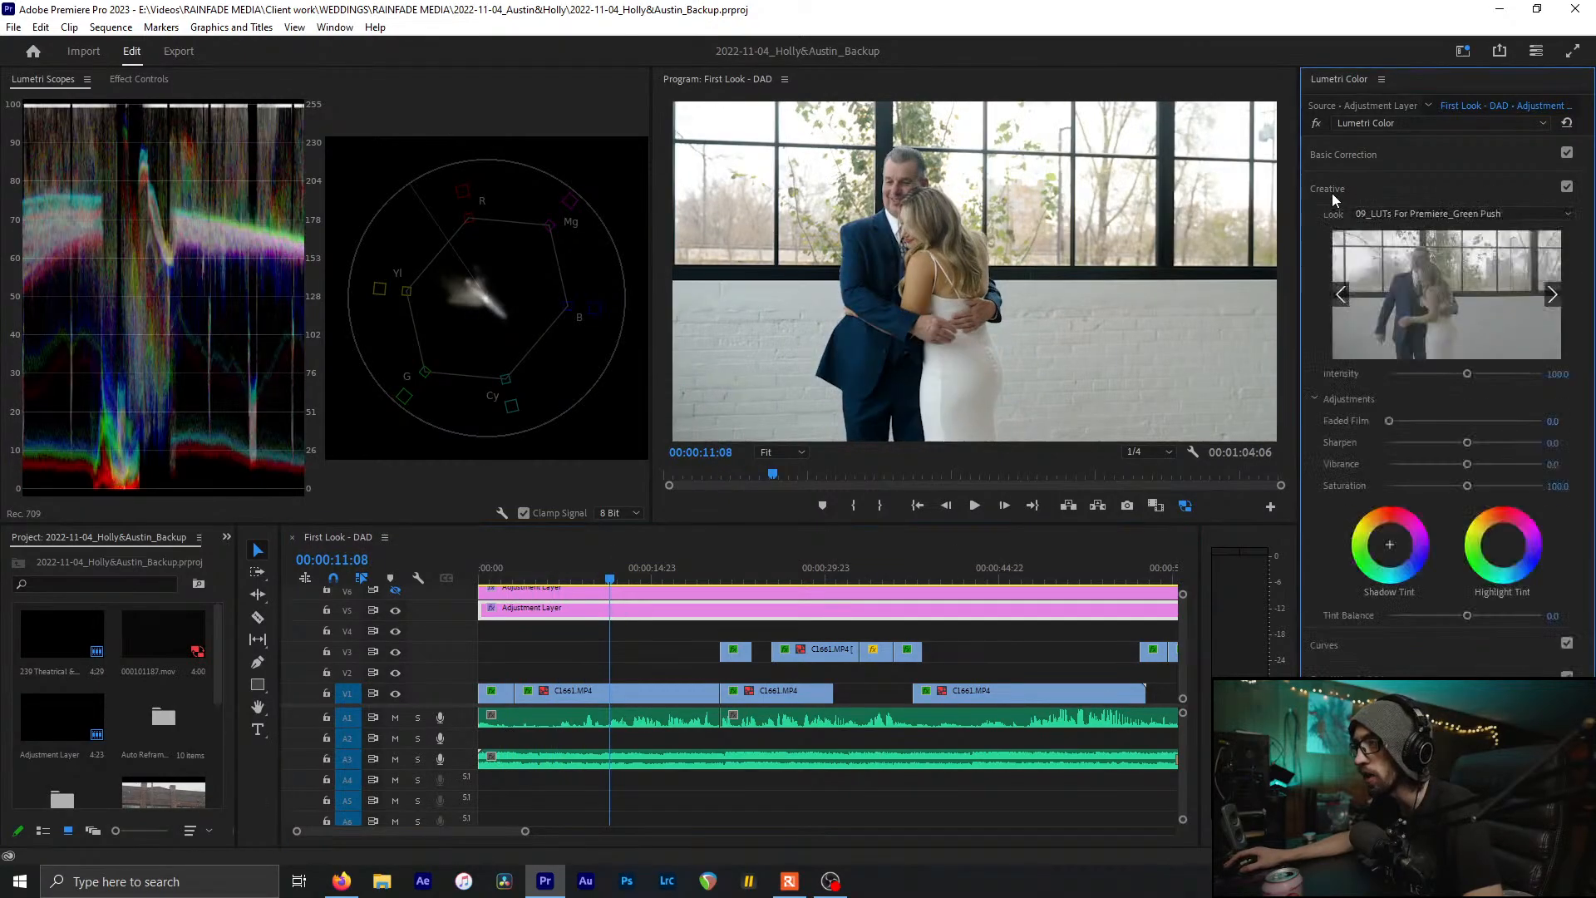
click(1394, 190)
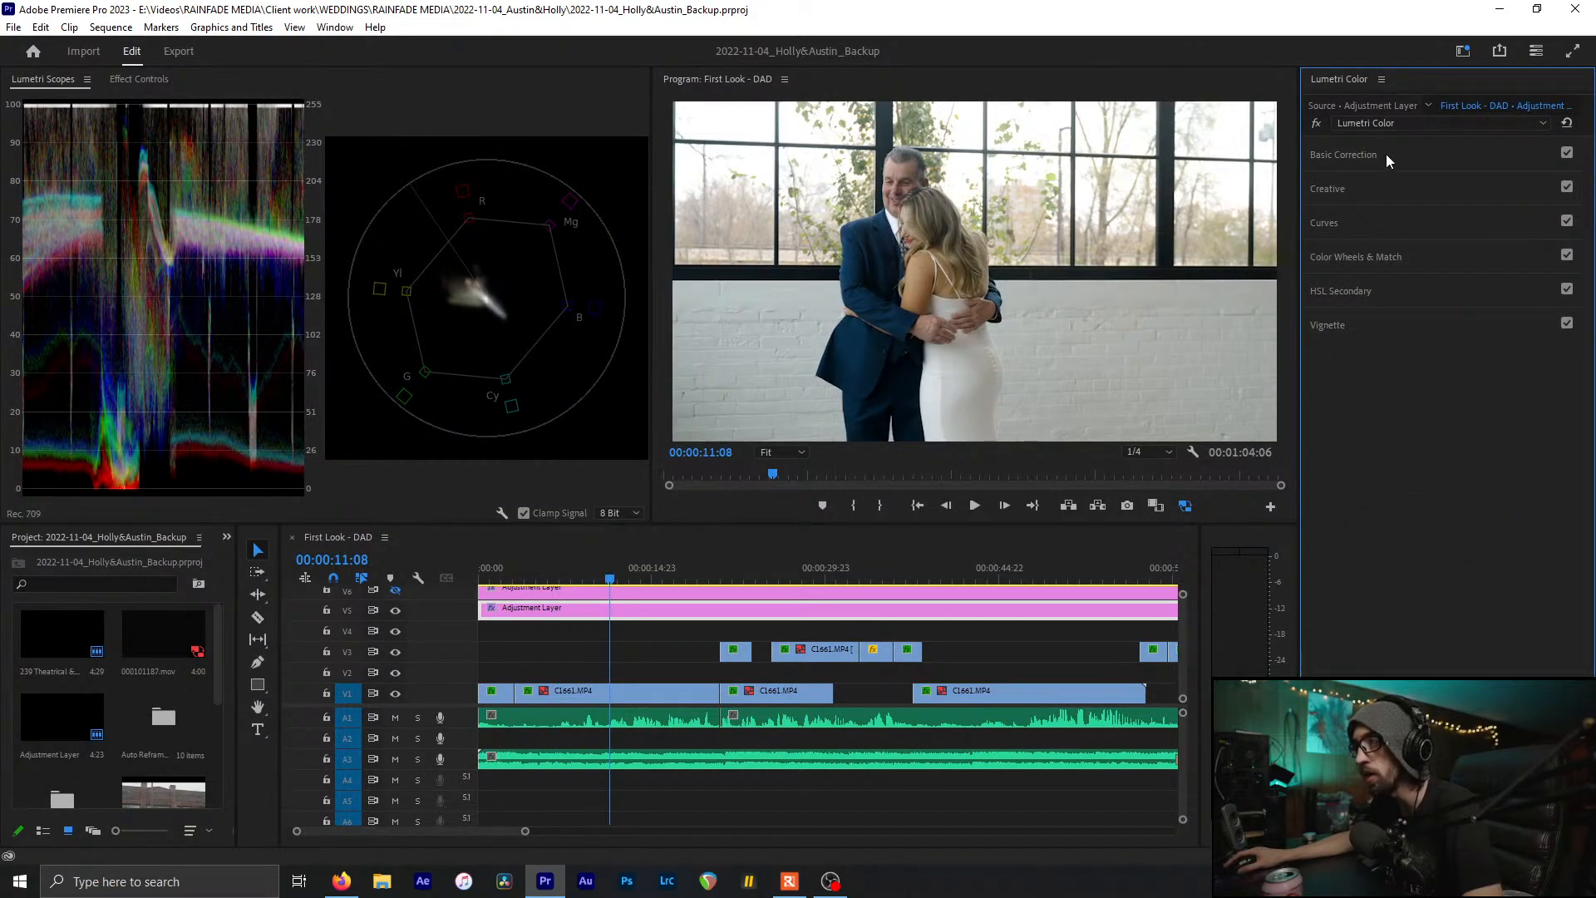
click(1387, 155)
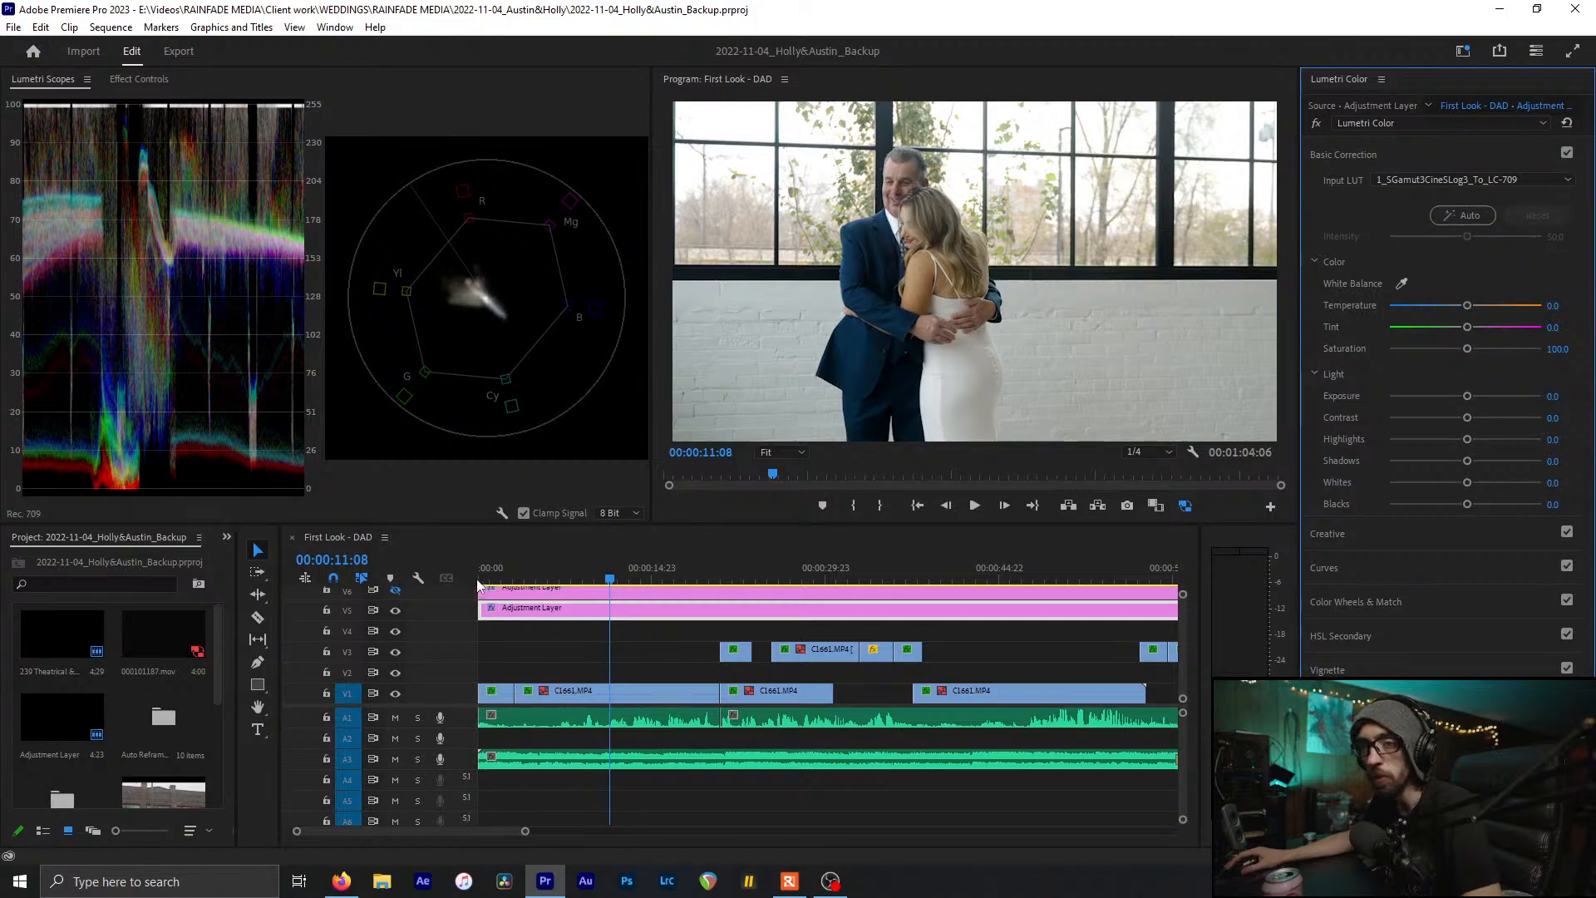
Select clip C1661.MP4 to review its own Basic Correction, then reselect the adjustment layer
drag(494, 579, 555, 580)
click(614, 687)
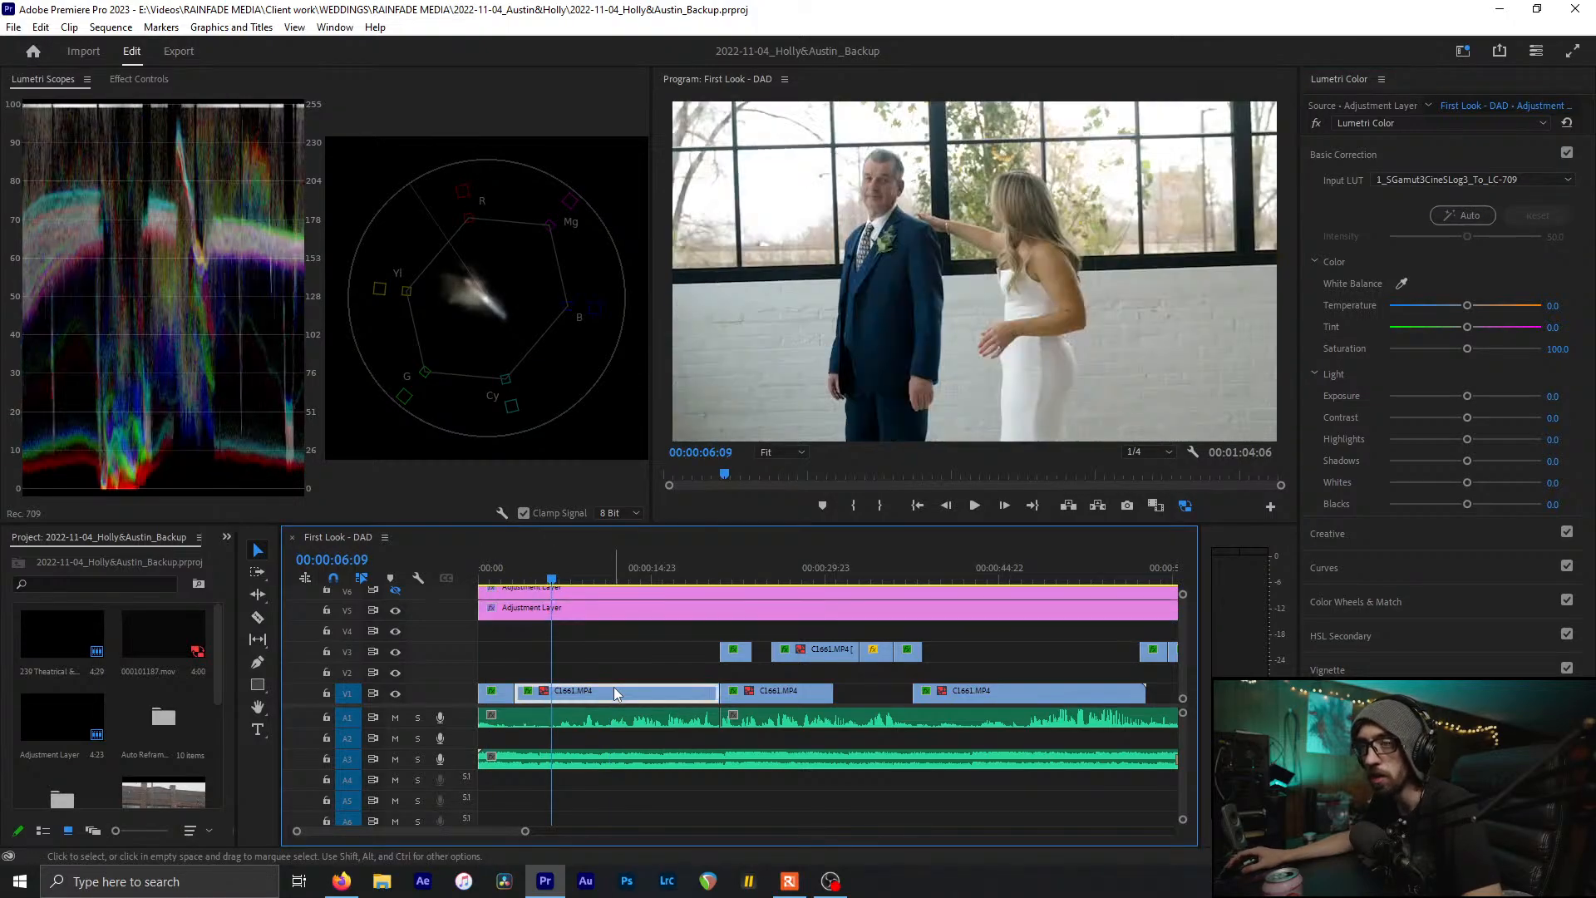
click(603, 566)
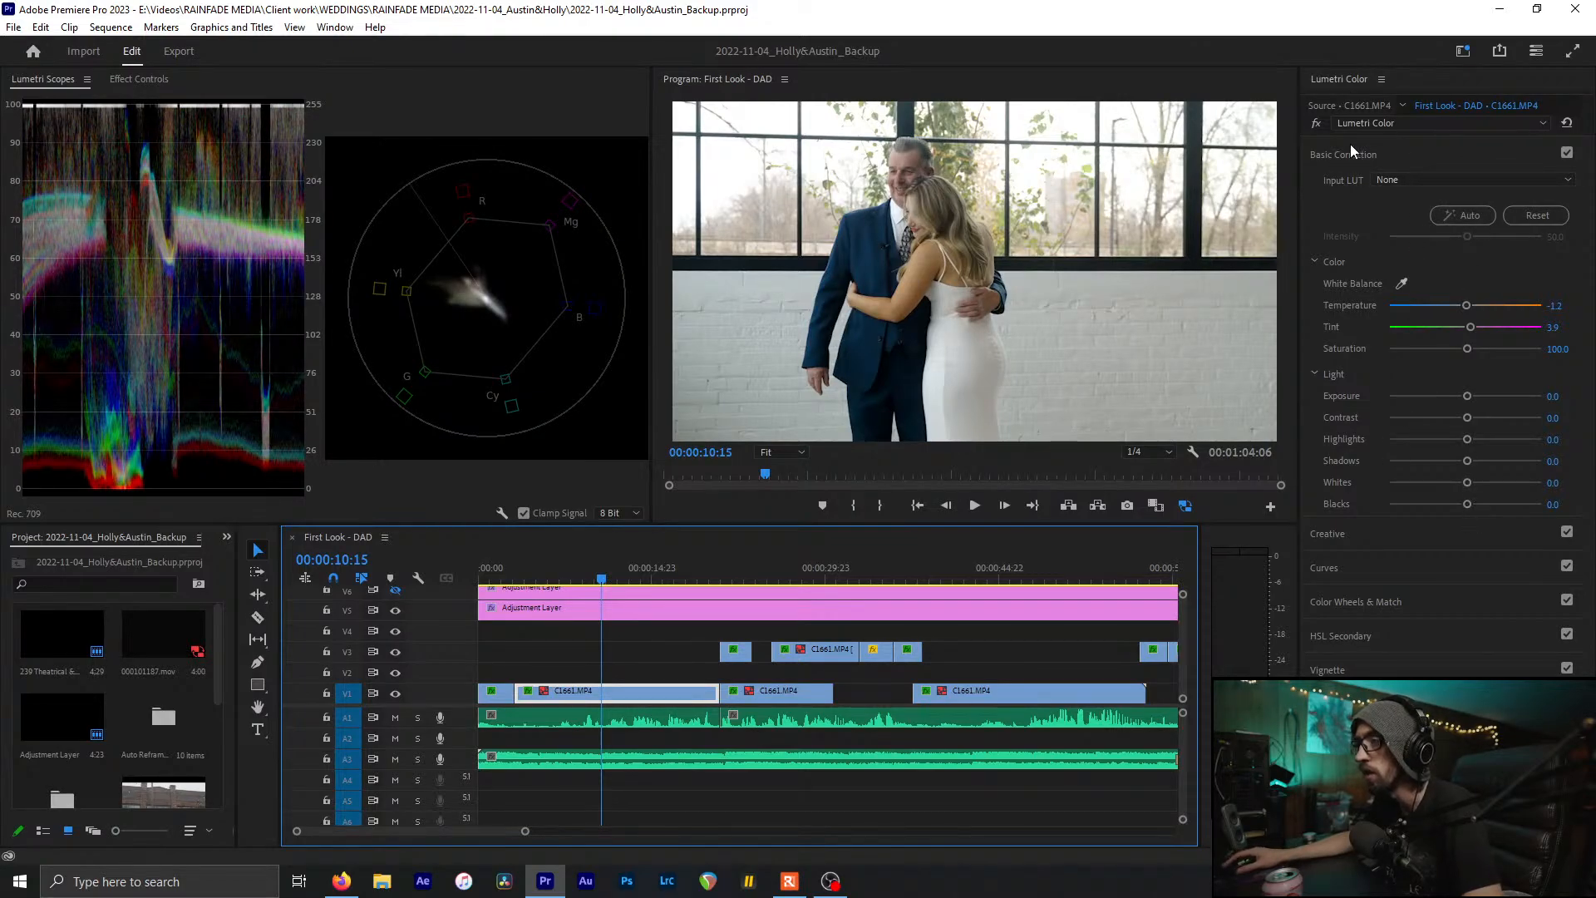
click(612, 605)
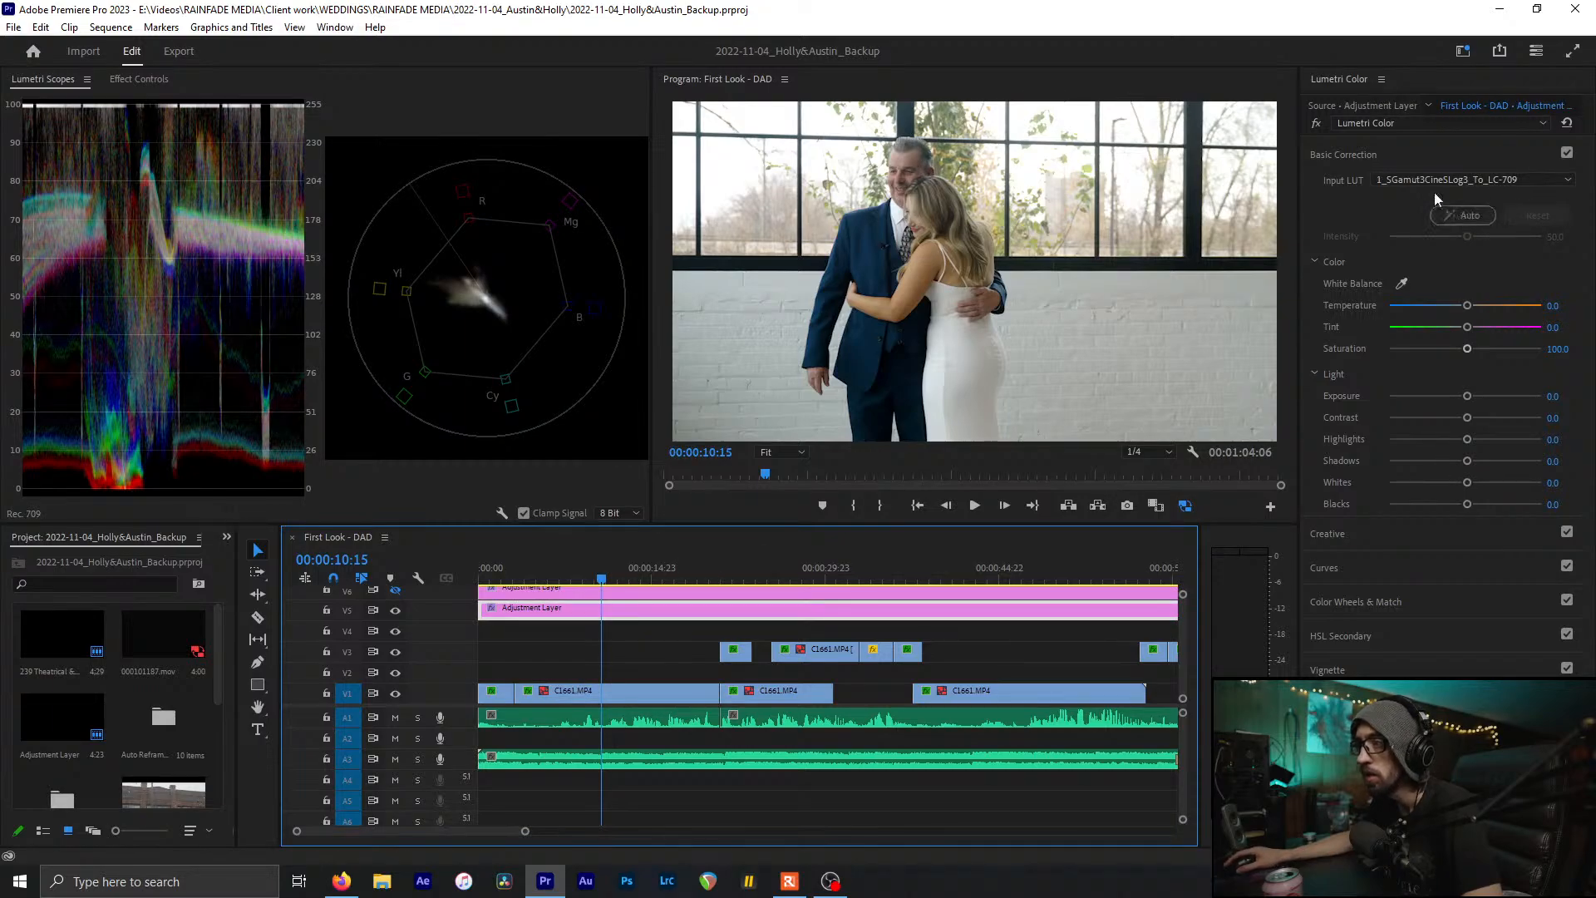
click(1404, 155)
Pull the master RGB curve down slightly to darken, then save the project
click(1335, 224)
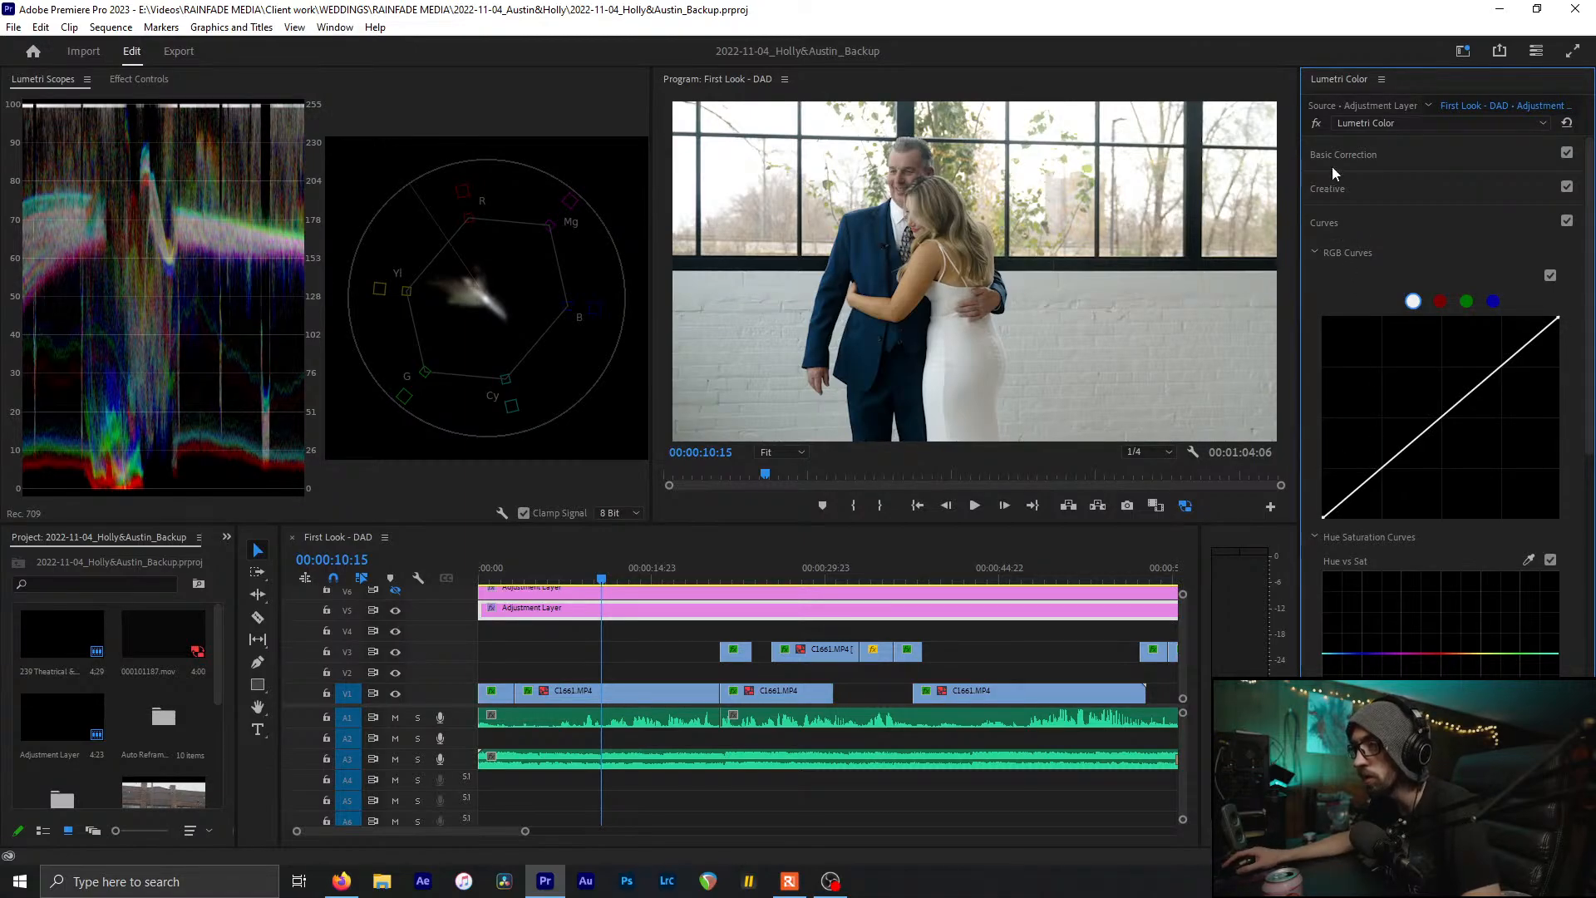
drag(1380, 470, 1386, 484)
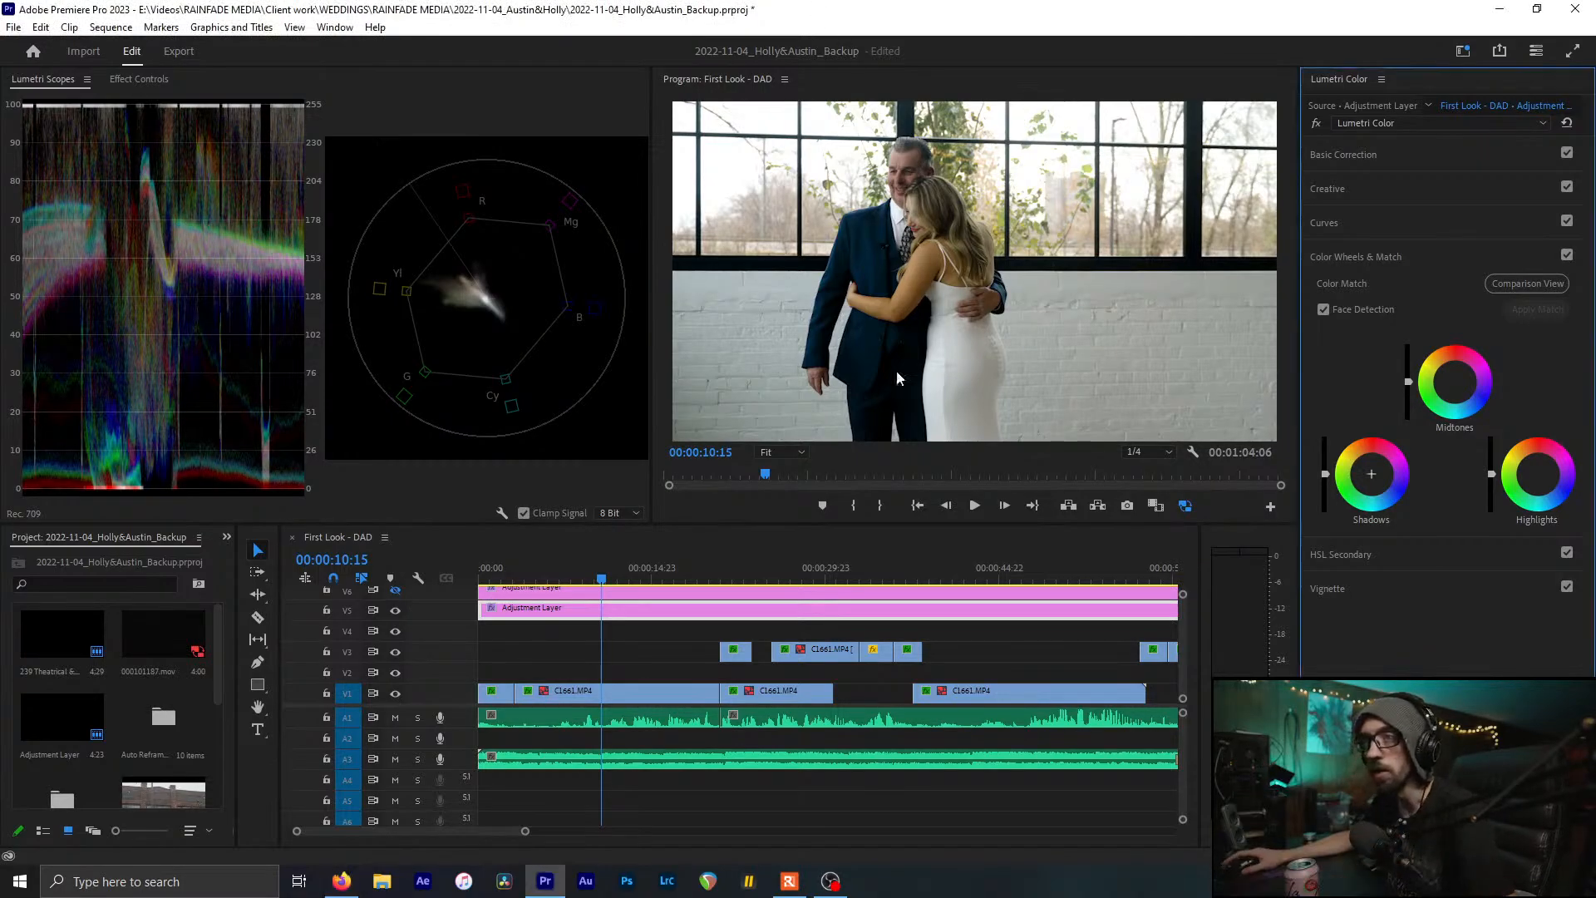
key(ctrl+s)
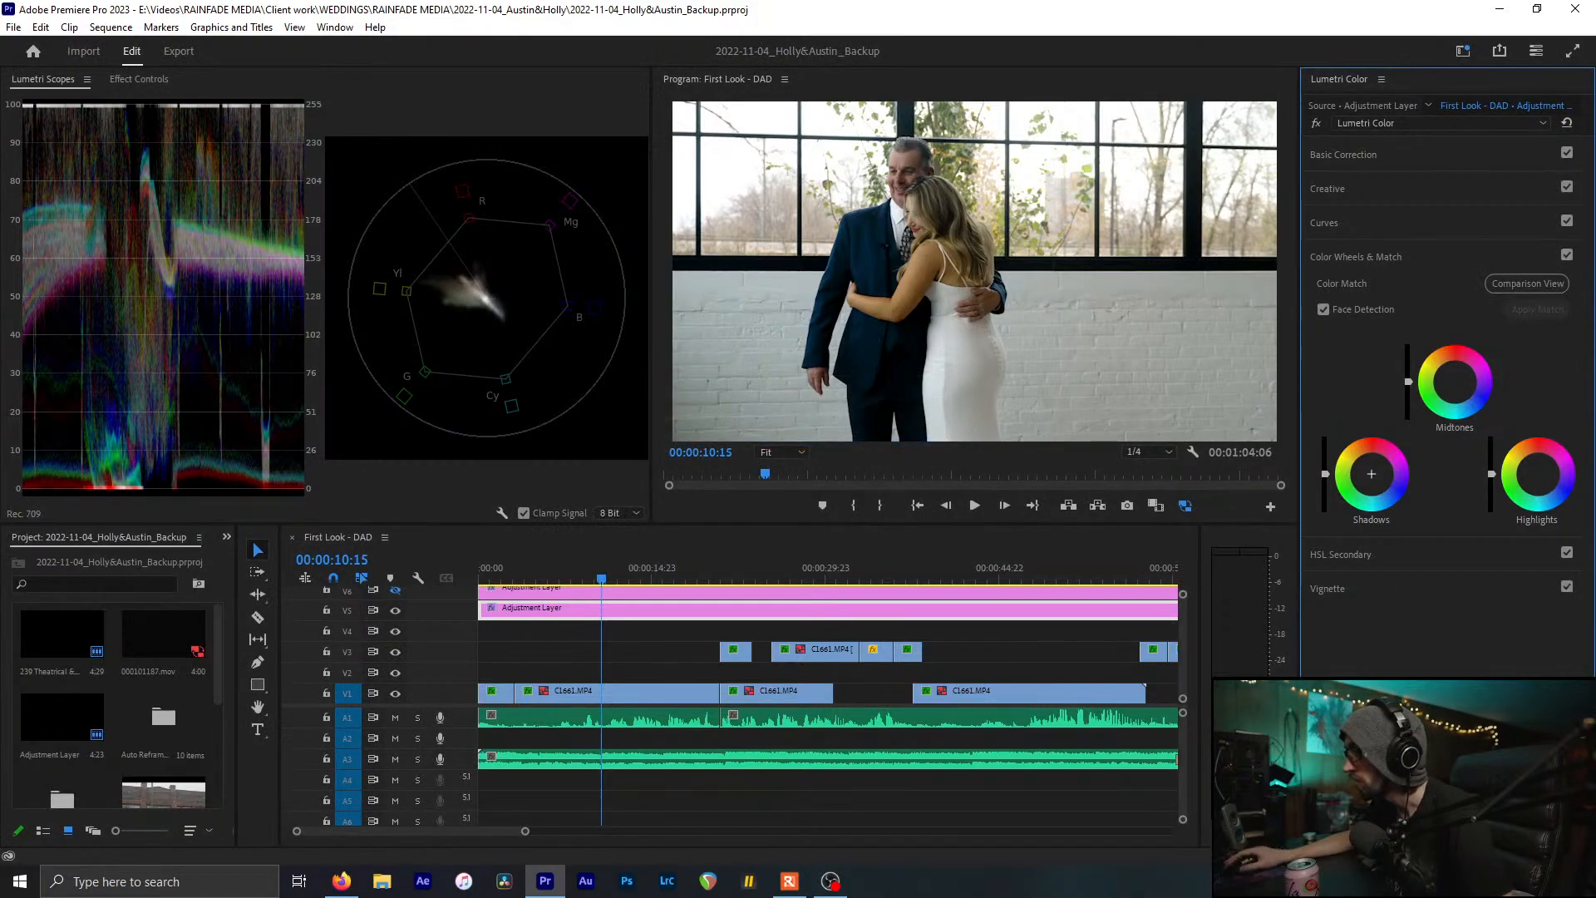
Undo the earlier curve edit so the master RGB curve is a straight line again
click(1375, 257)
click(1353, 219)
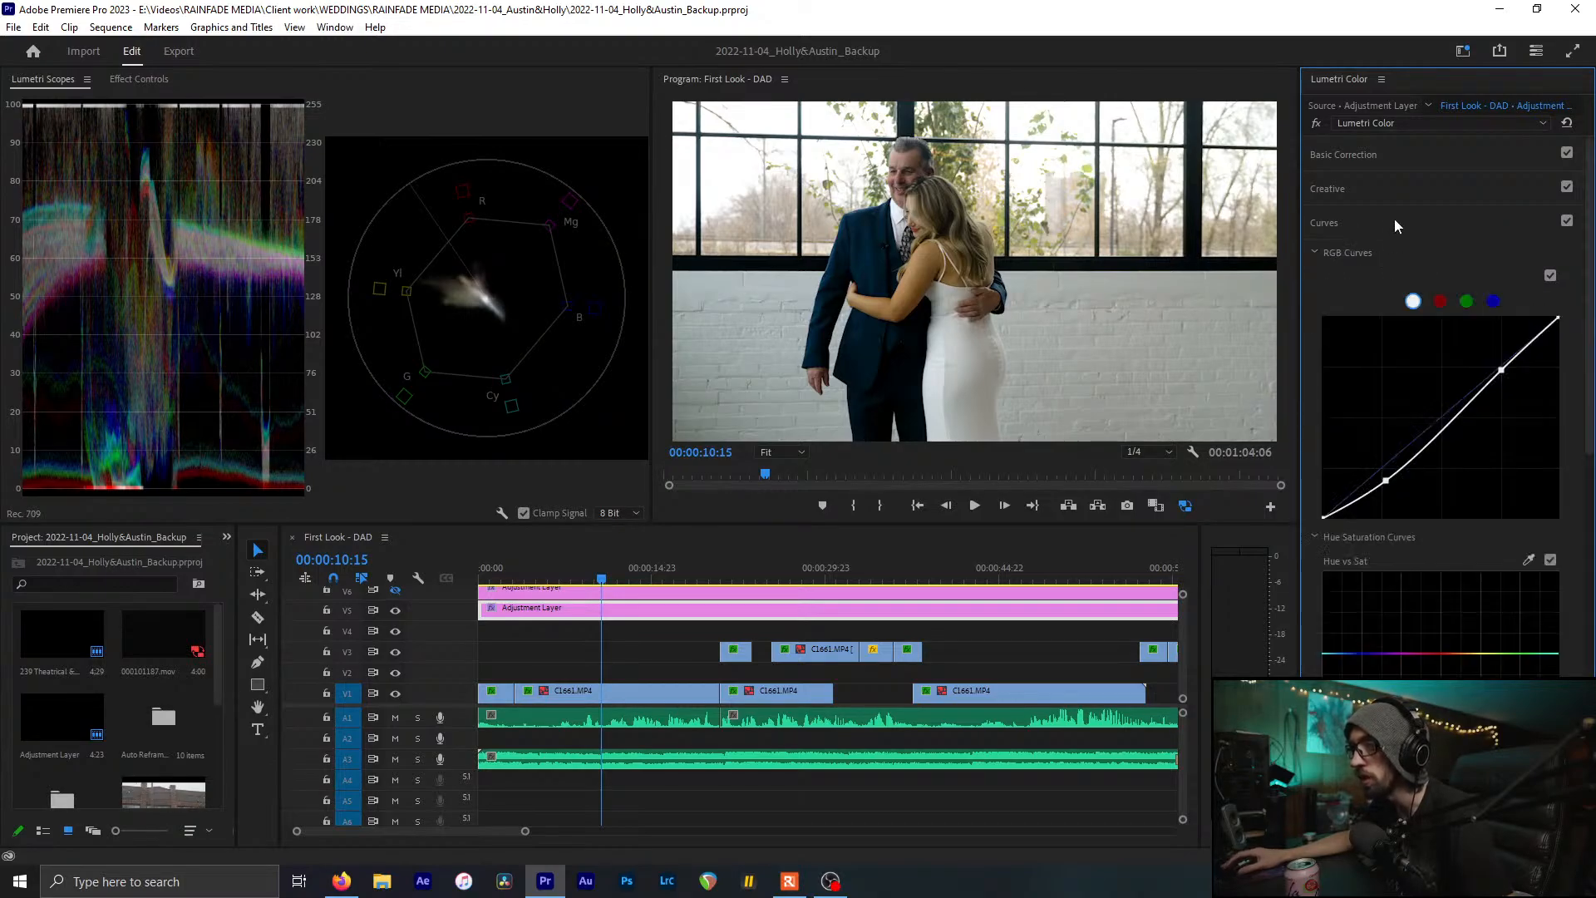
click(1394, 218)
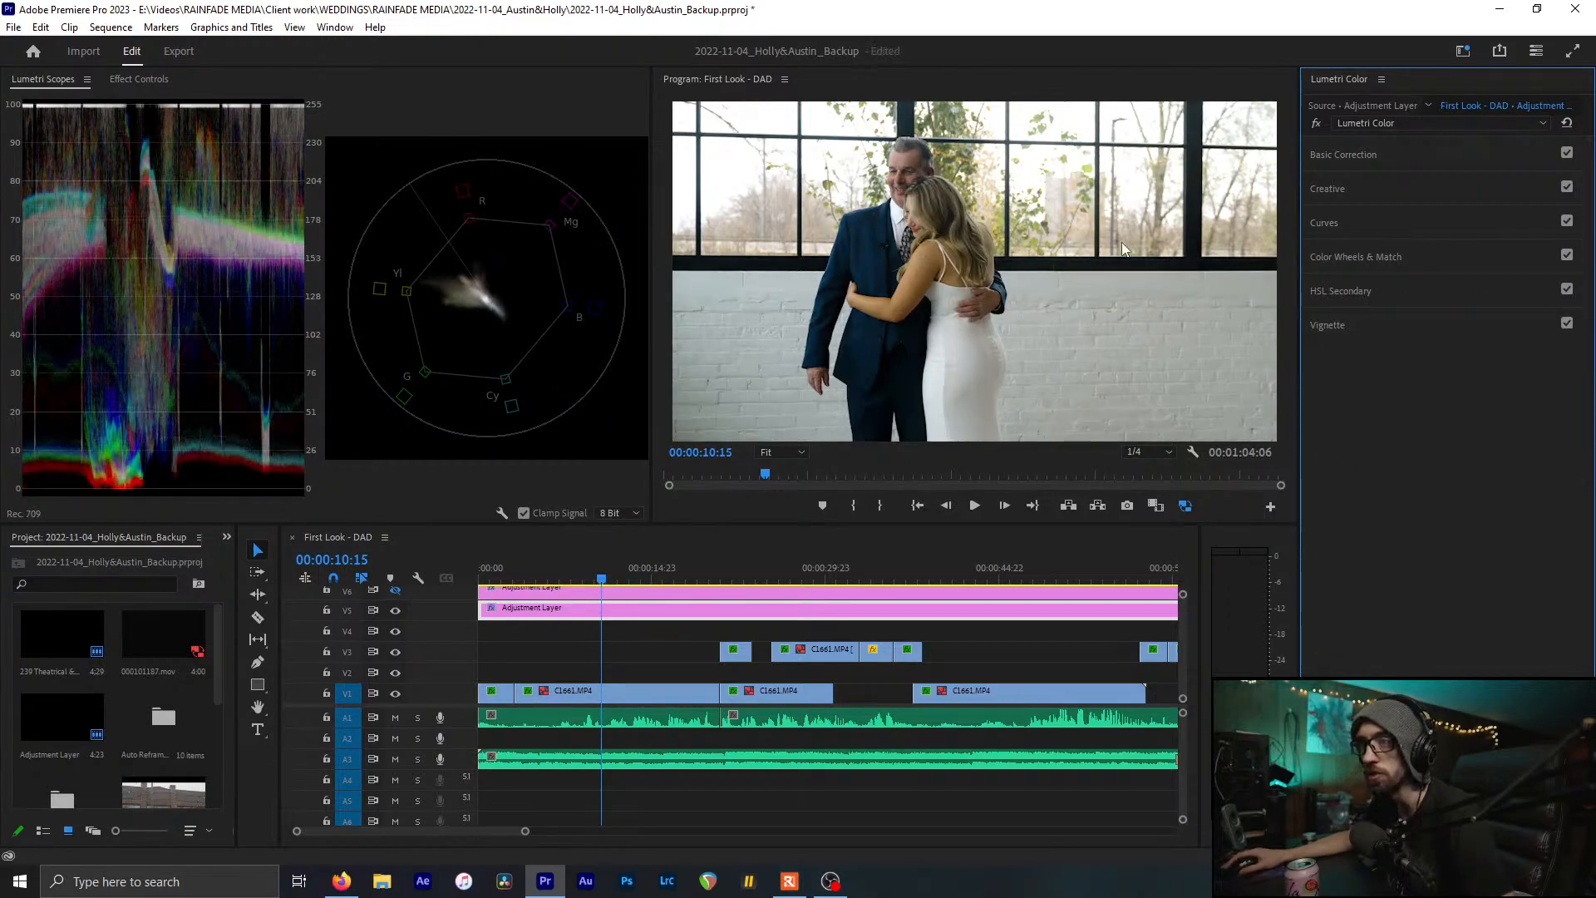
click(1400, 222)
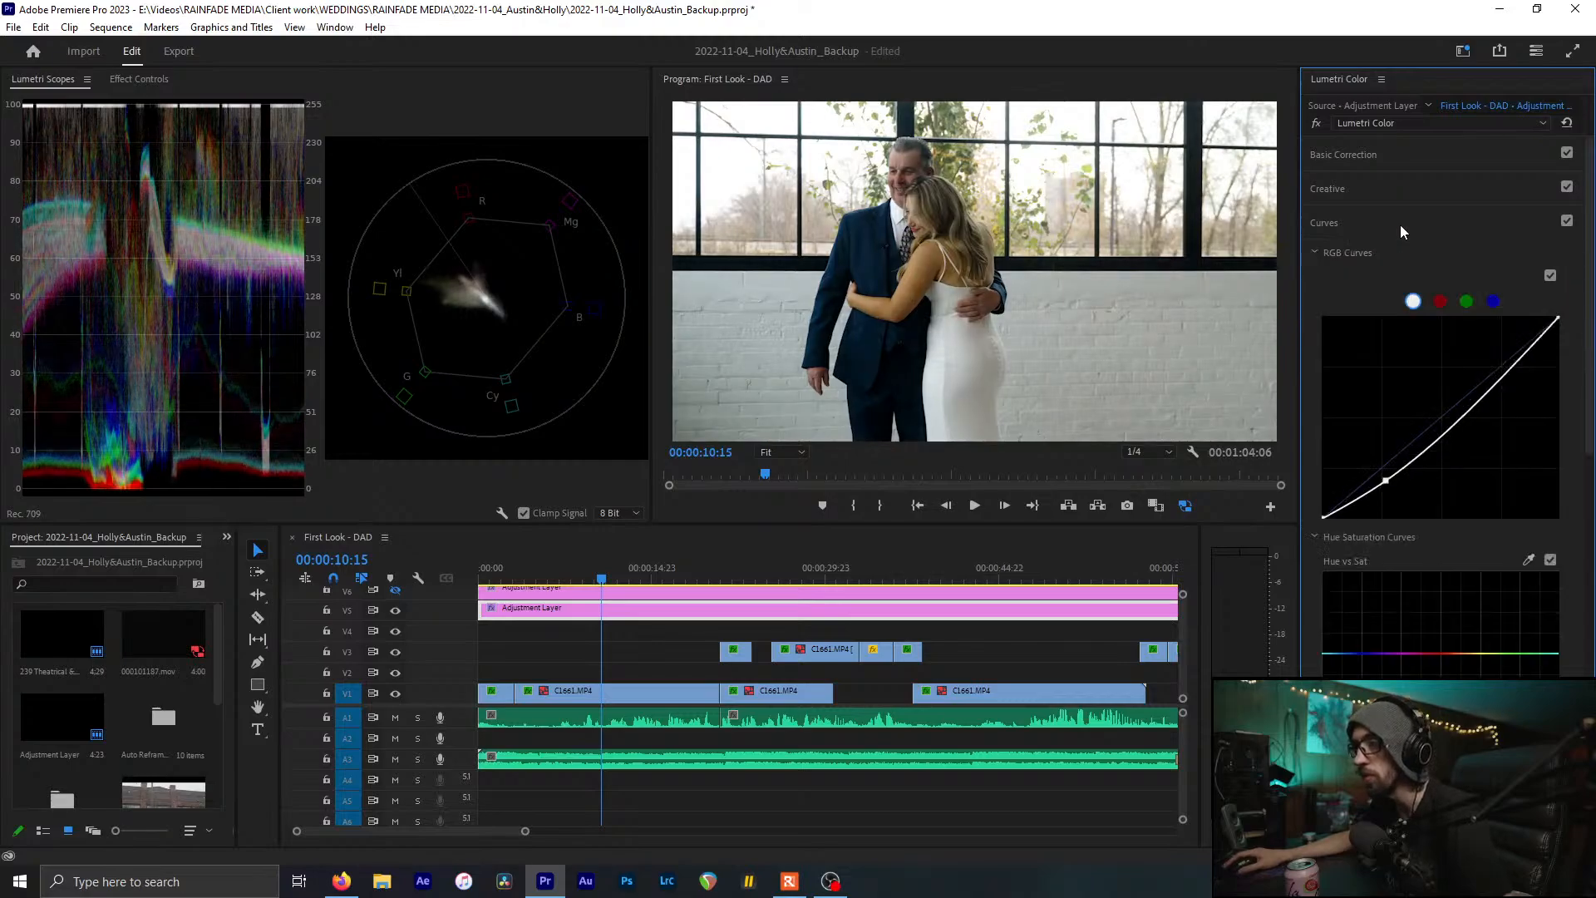
key(ctrl+z)
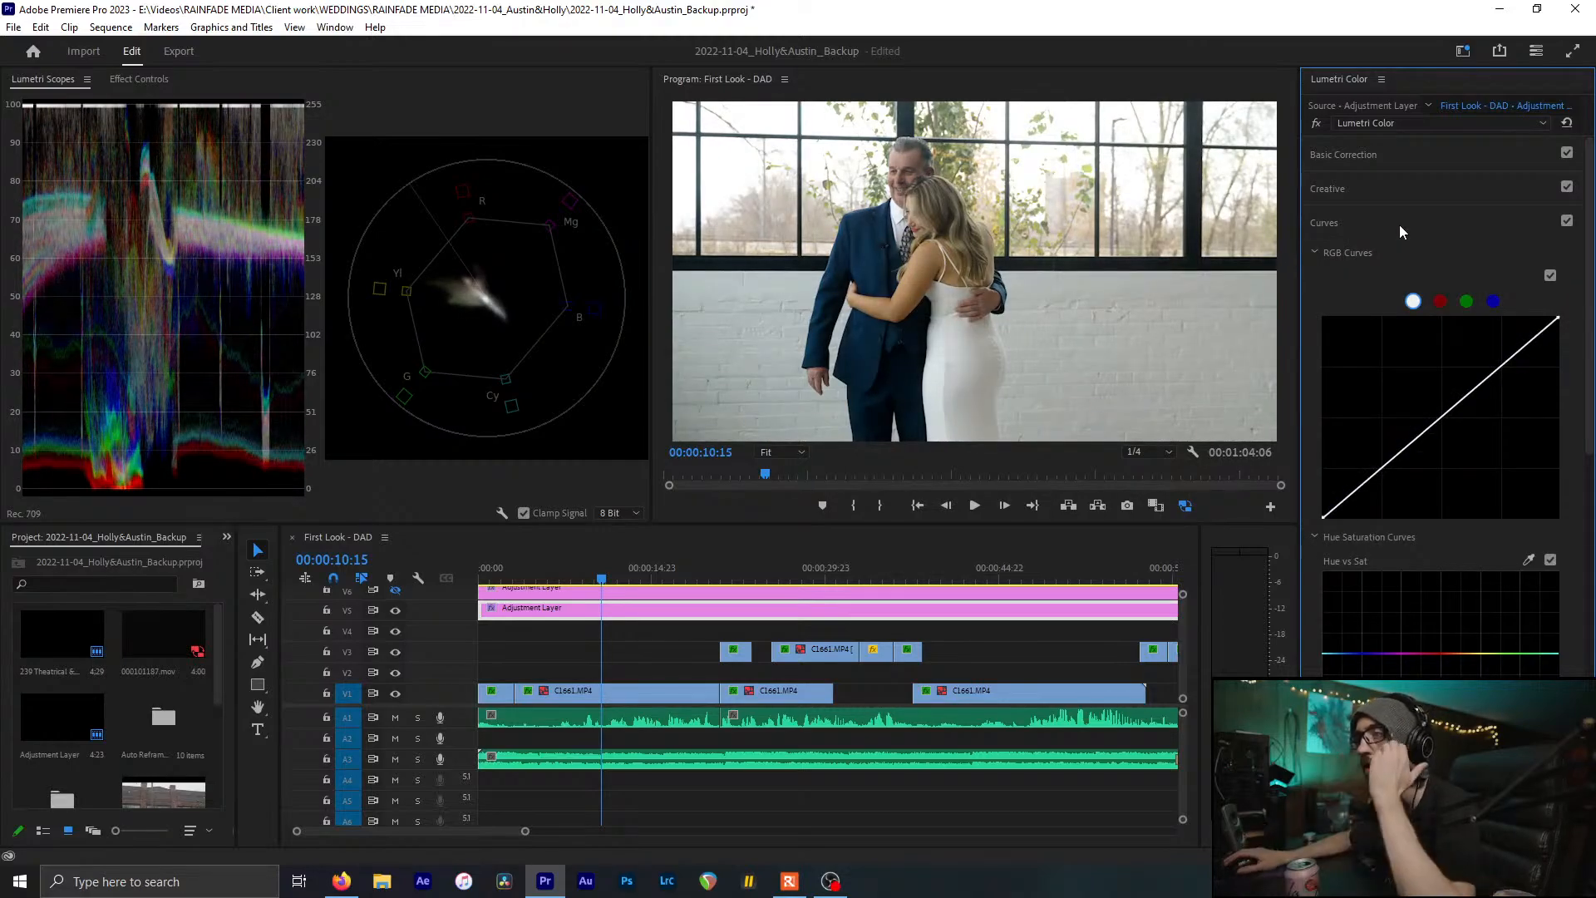
click(1399, 223)
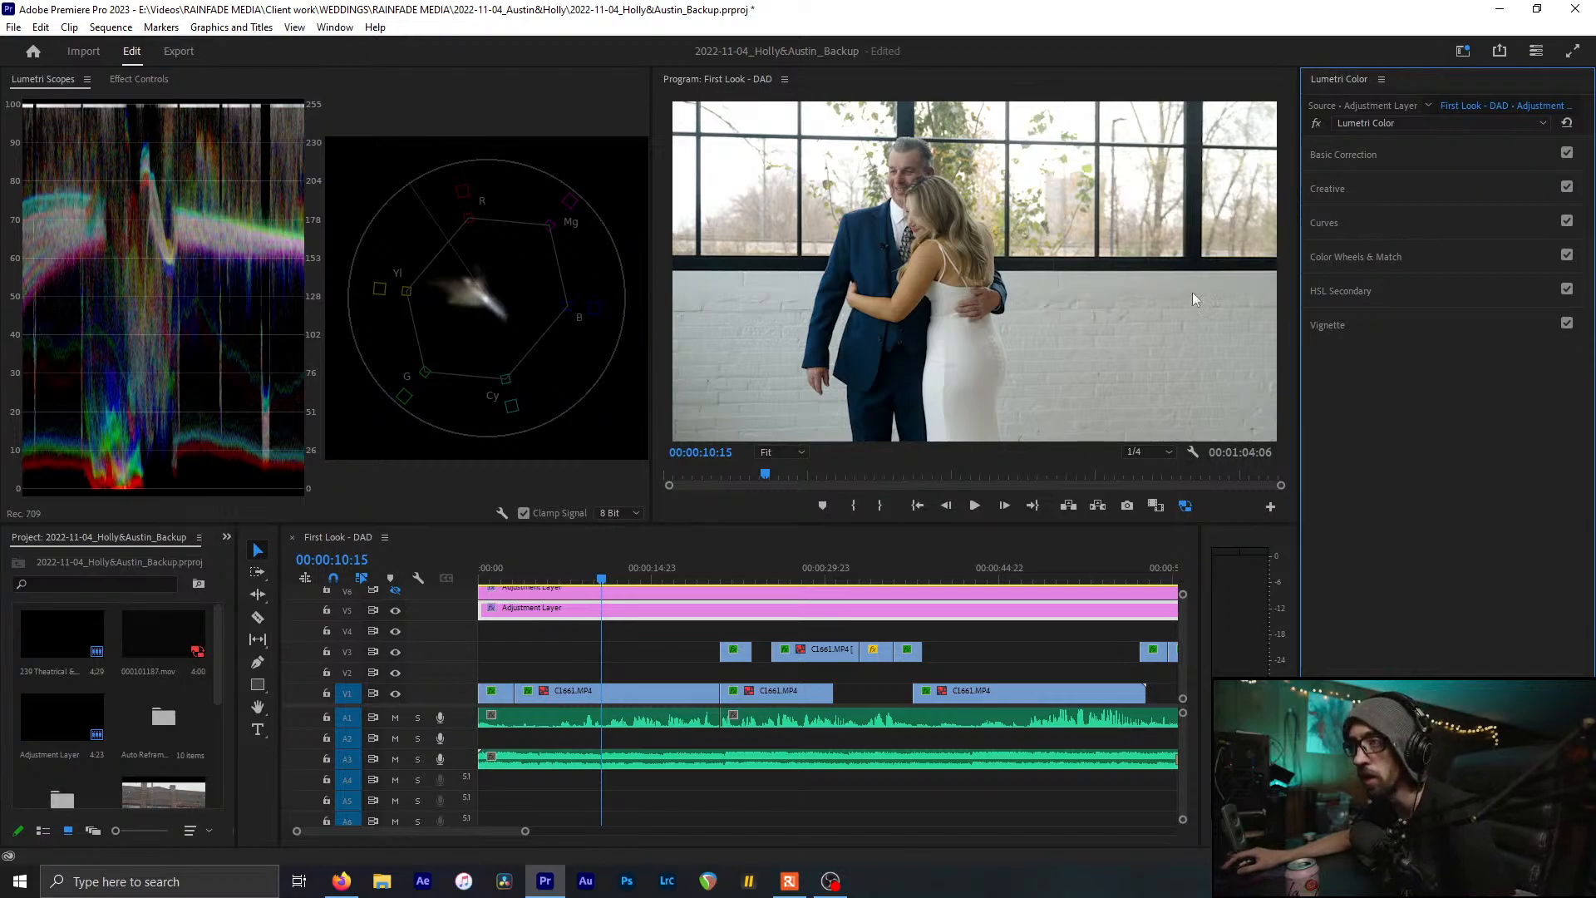
click(1350, 222)
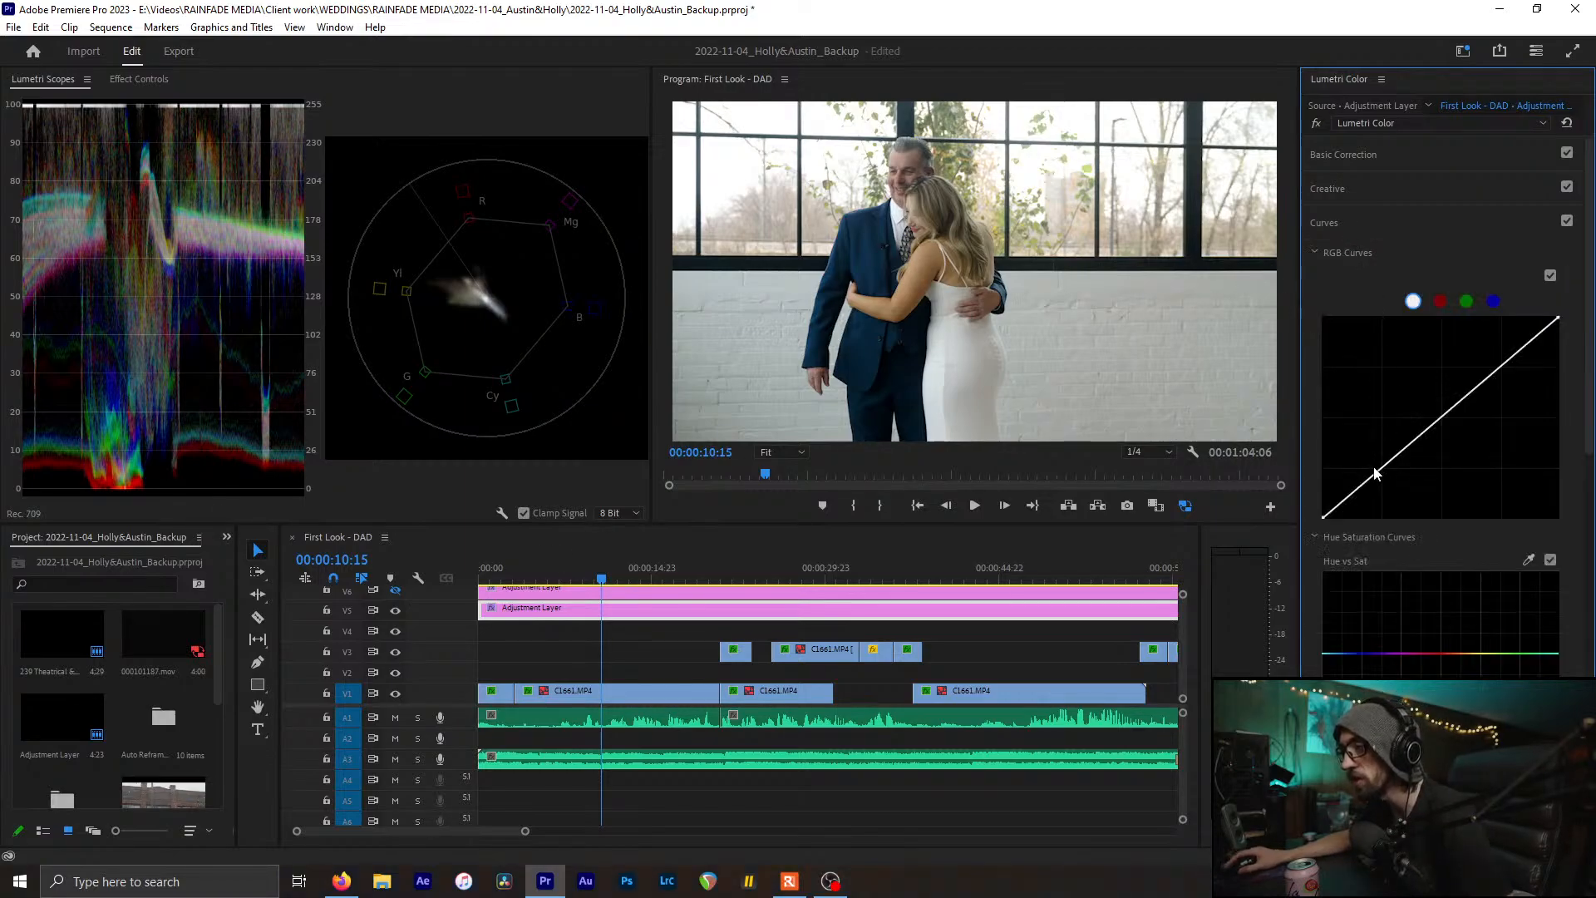
Pull the low end down and raise the high end into an S-curve, comparing on and off
drag(1379, 475, 1387, 482)
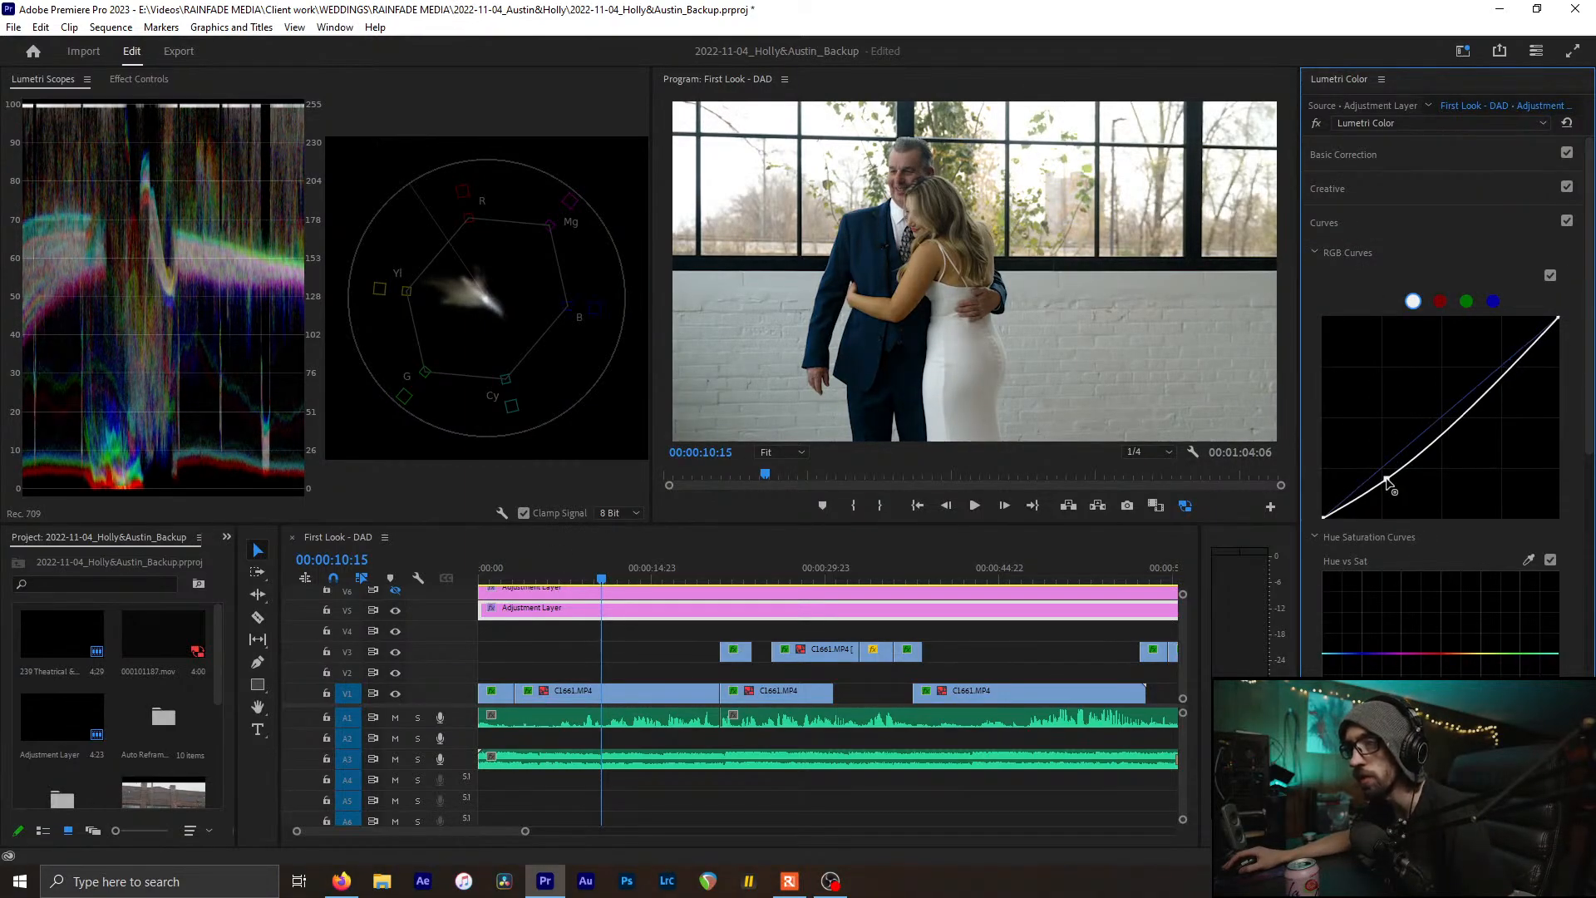
drag(1503, 371, 1507, 363)
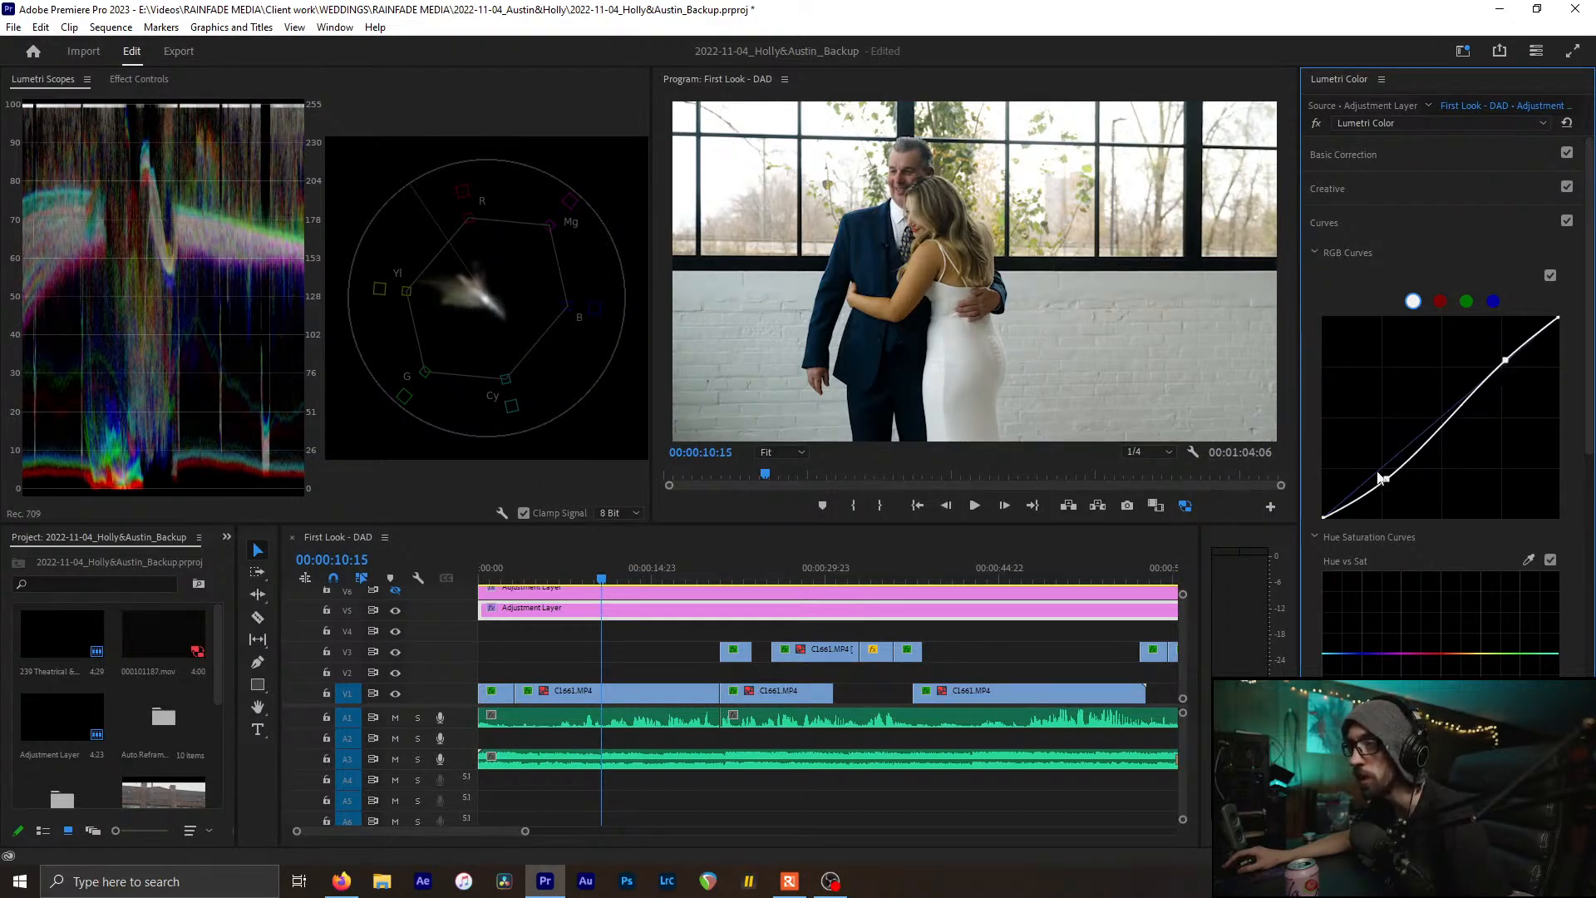
click(1567, 221)
click(1566, 222)
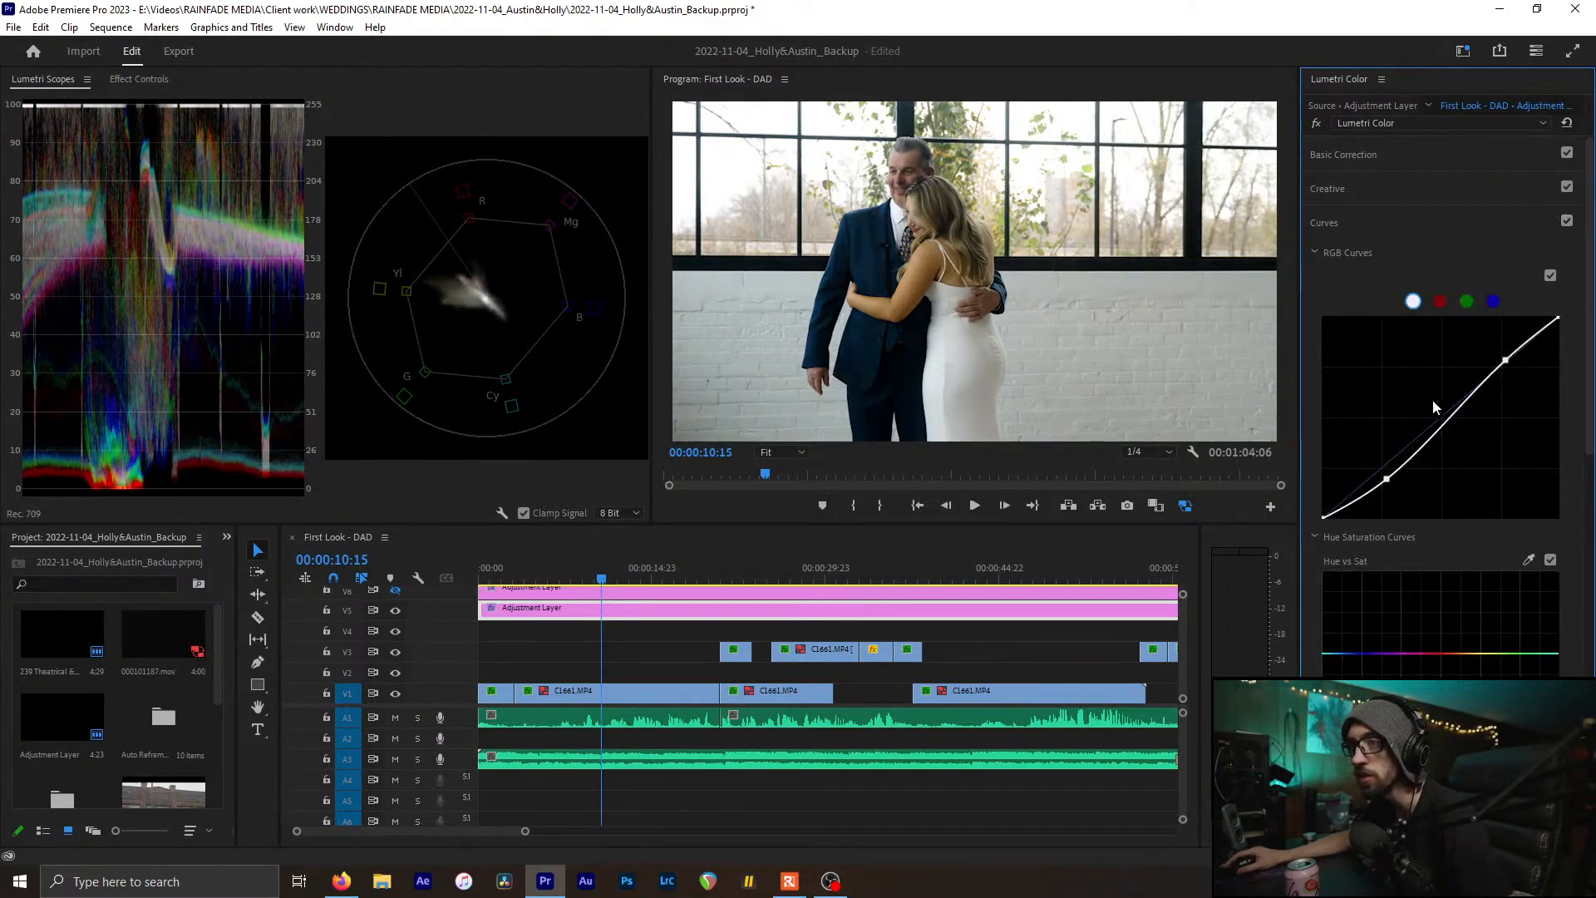
drag(1387, 480, 1389, 480)
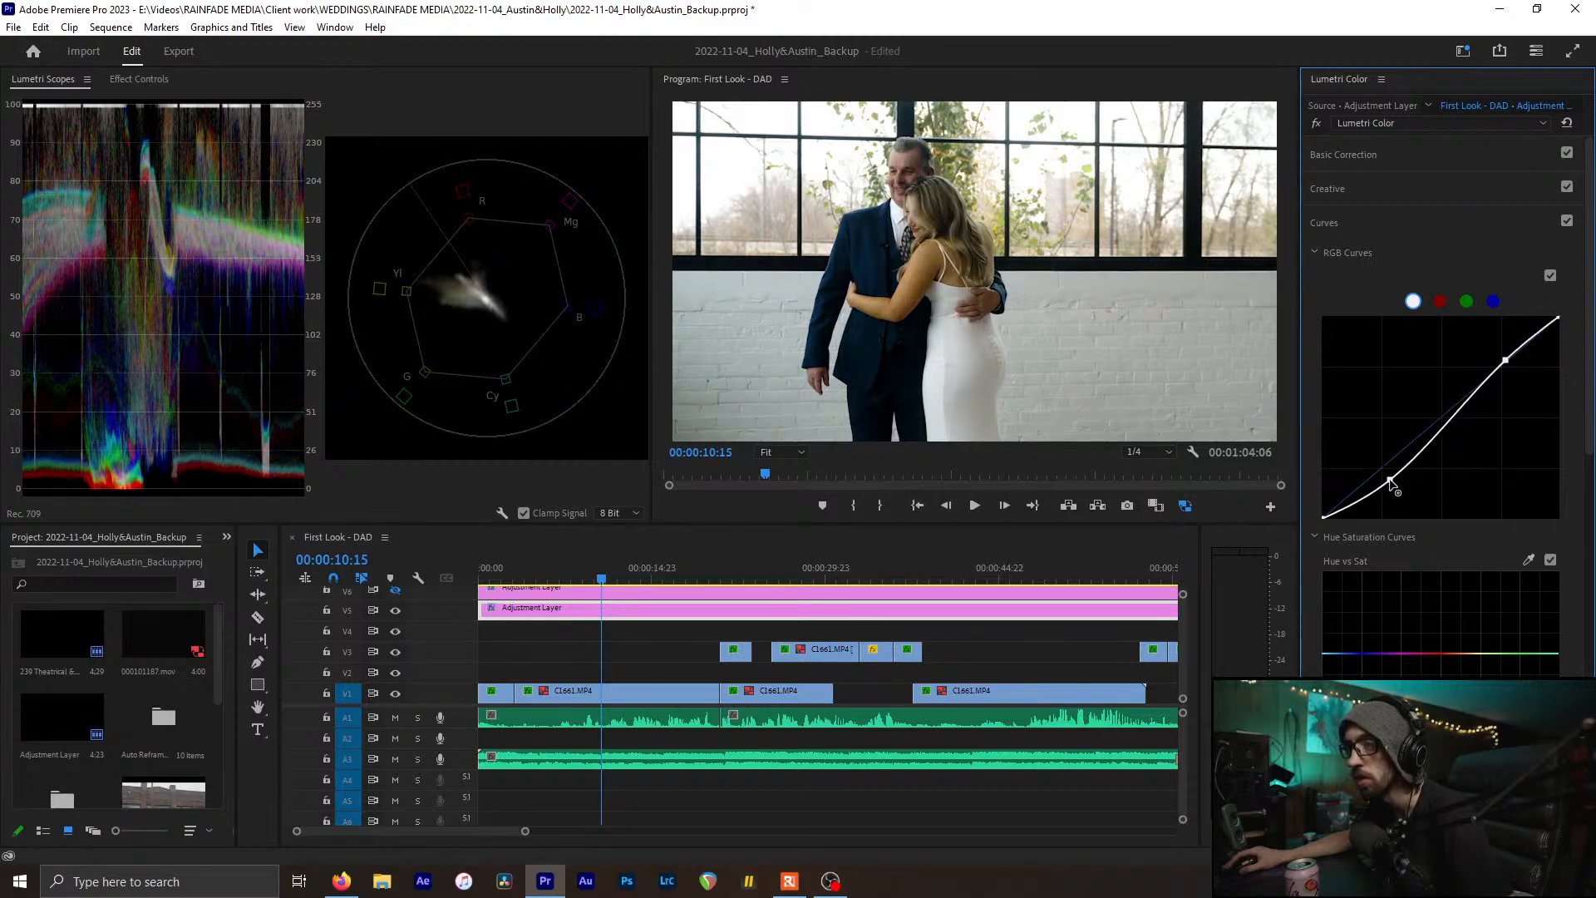
click(1398, 217)
click(1374, 156)
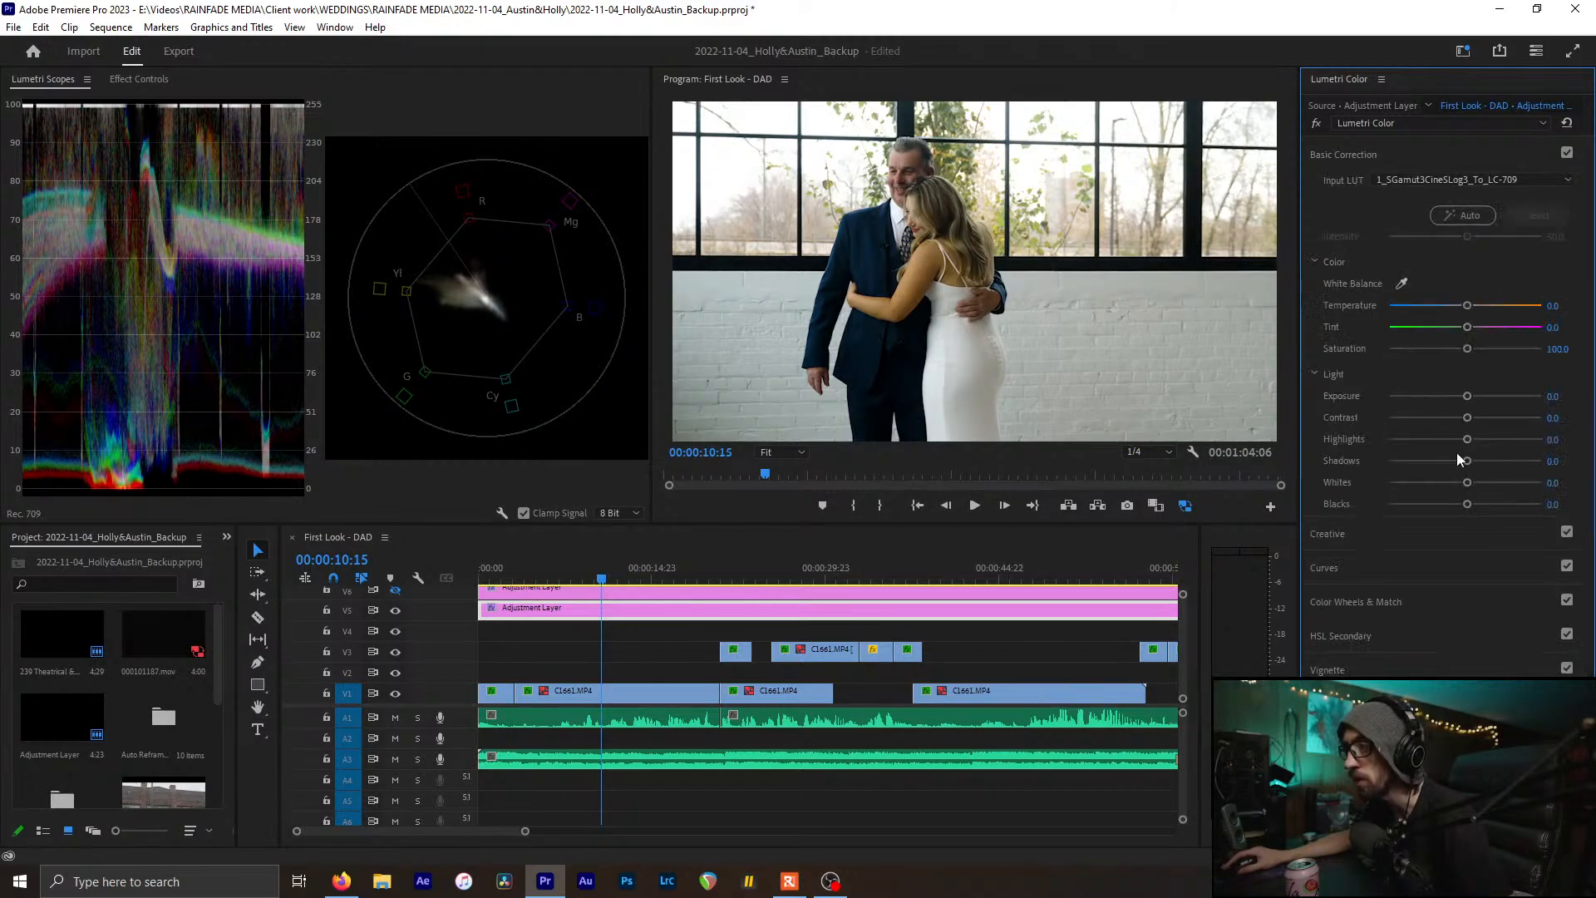
Raise Shadows to 27.2 and lower Blacks to -29.3, comparing the correction off and on
drag(1462, 460, 1458, 506)
drag(1463, 506, 1443, 507)
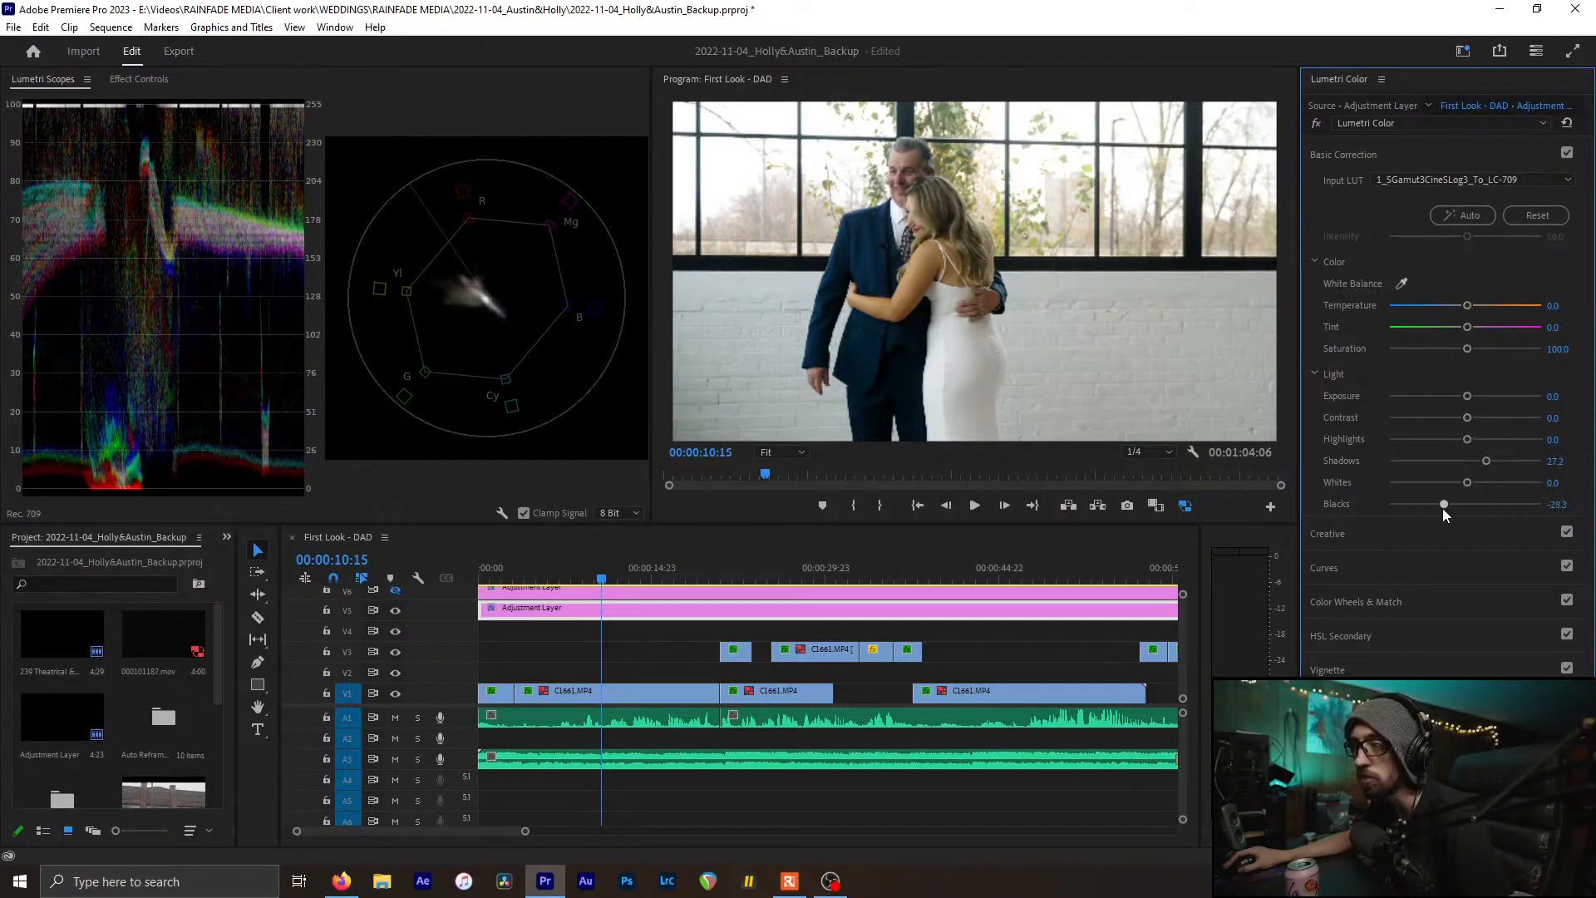
click(1400, 156)
click(1567, 153)
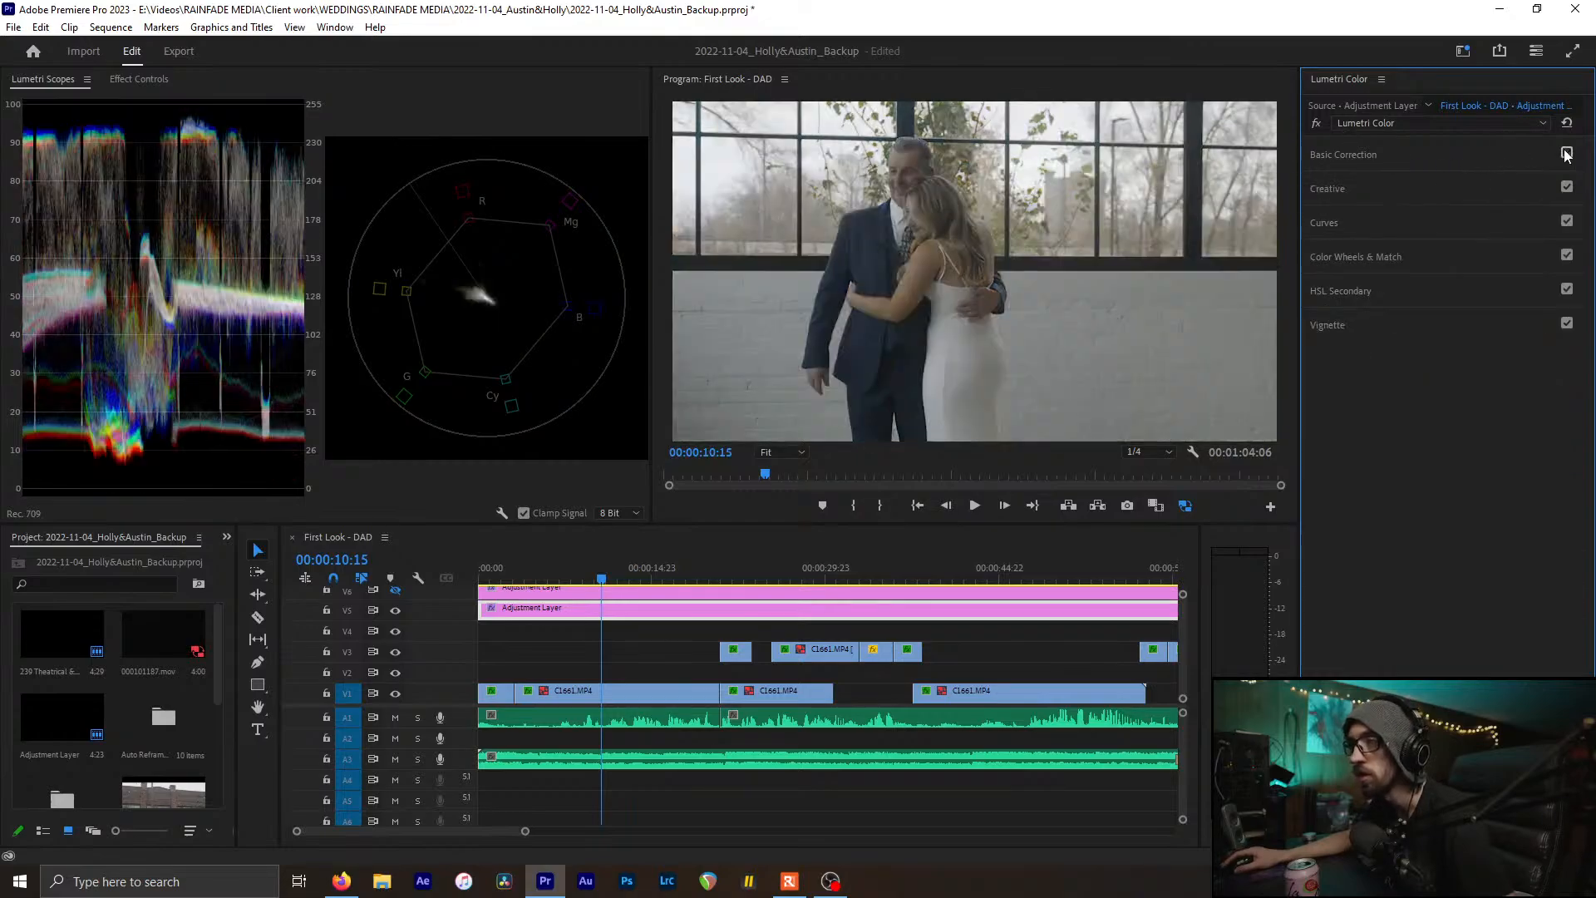
click(1567, 153)
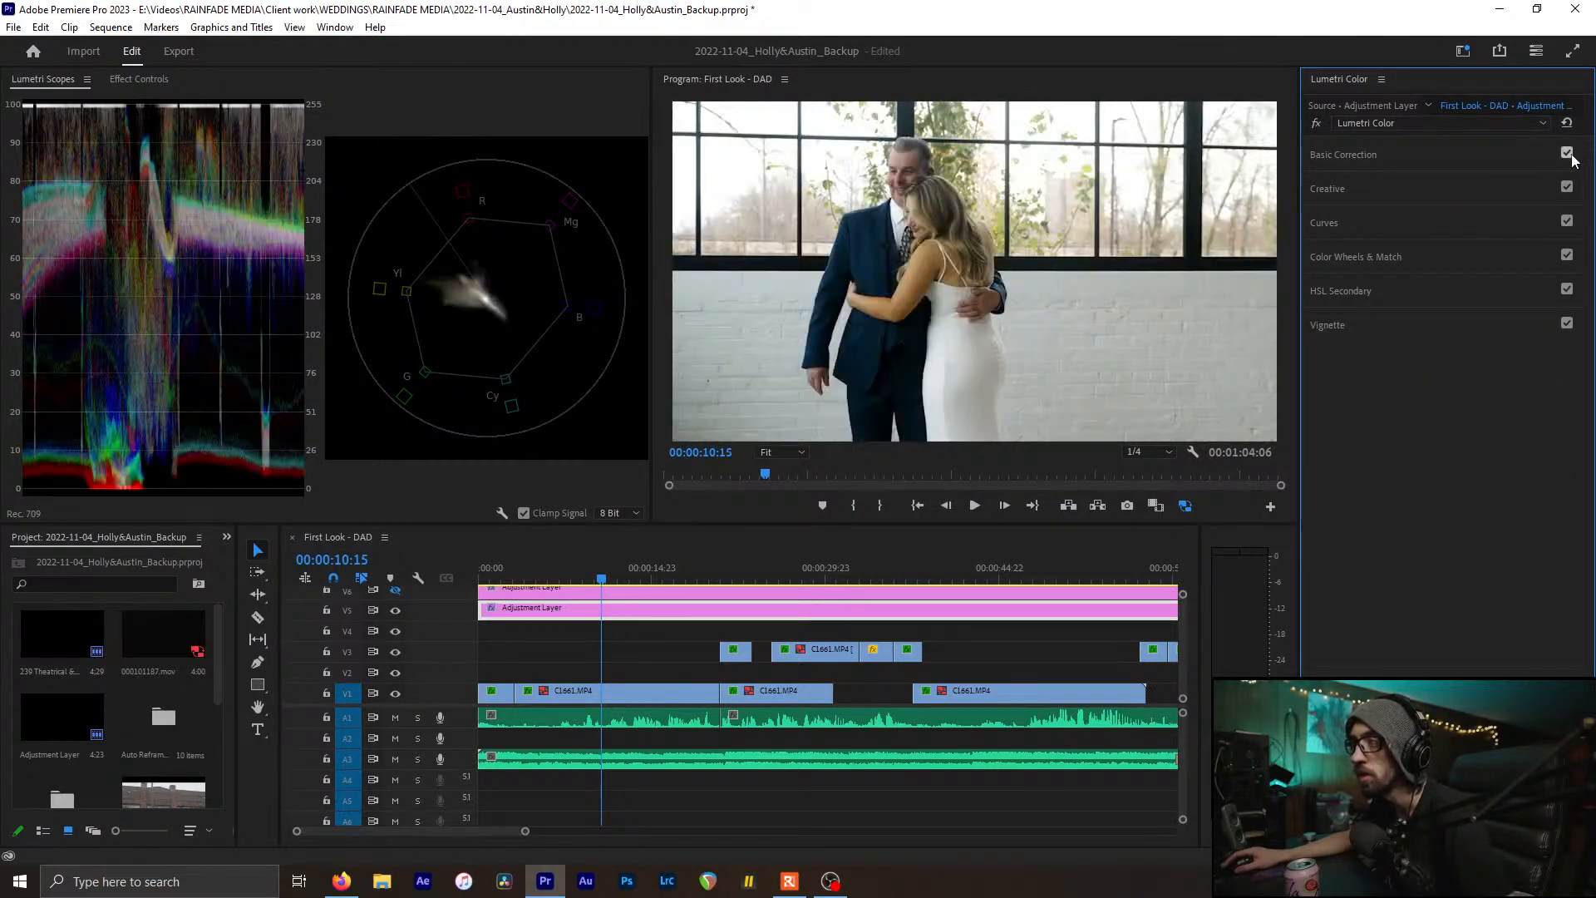
click(1316, 225)
Tint the Shadows wheel in Color Wheels & Match and slightly adjust shadow brightness
click(1358, 220)
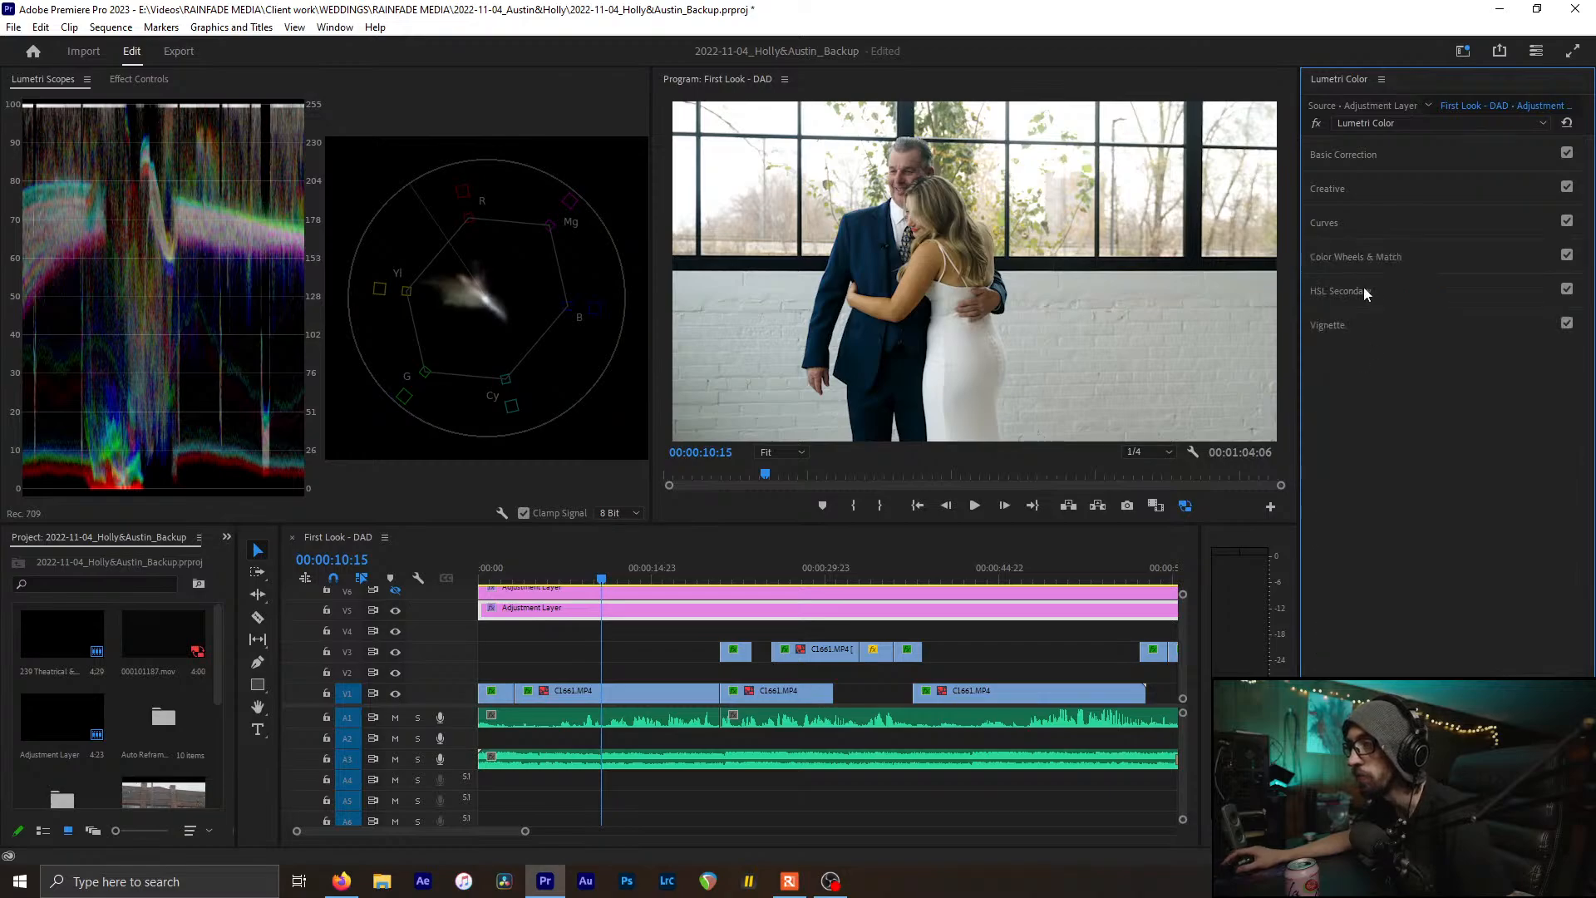
click(1365, 260)
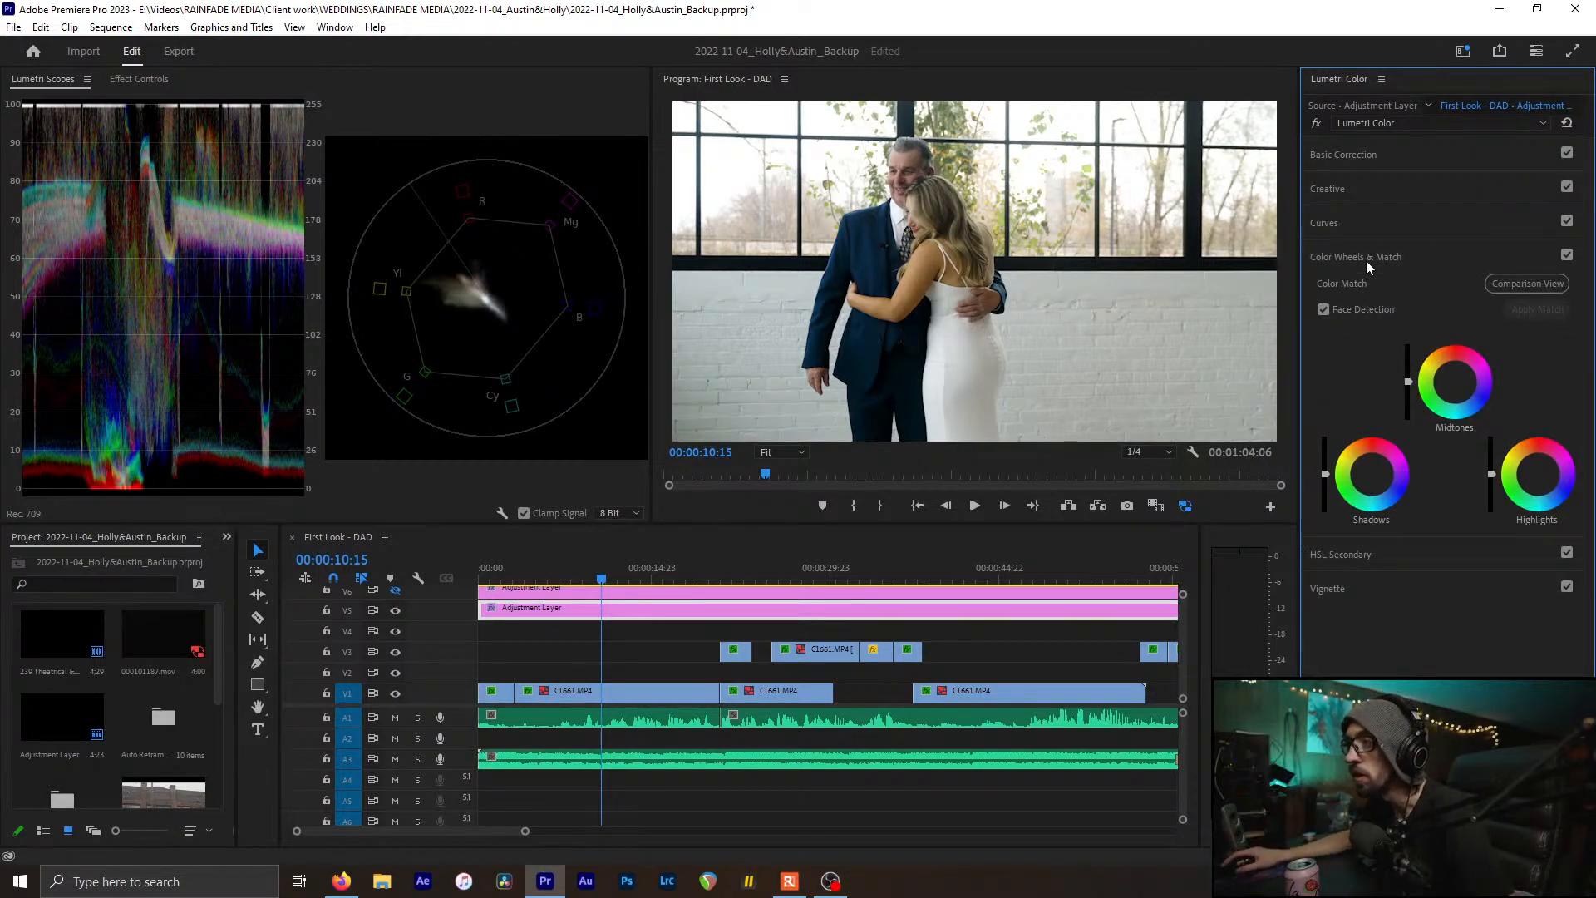
click(1363, 191)
click(1359, 191)
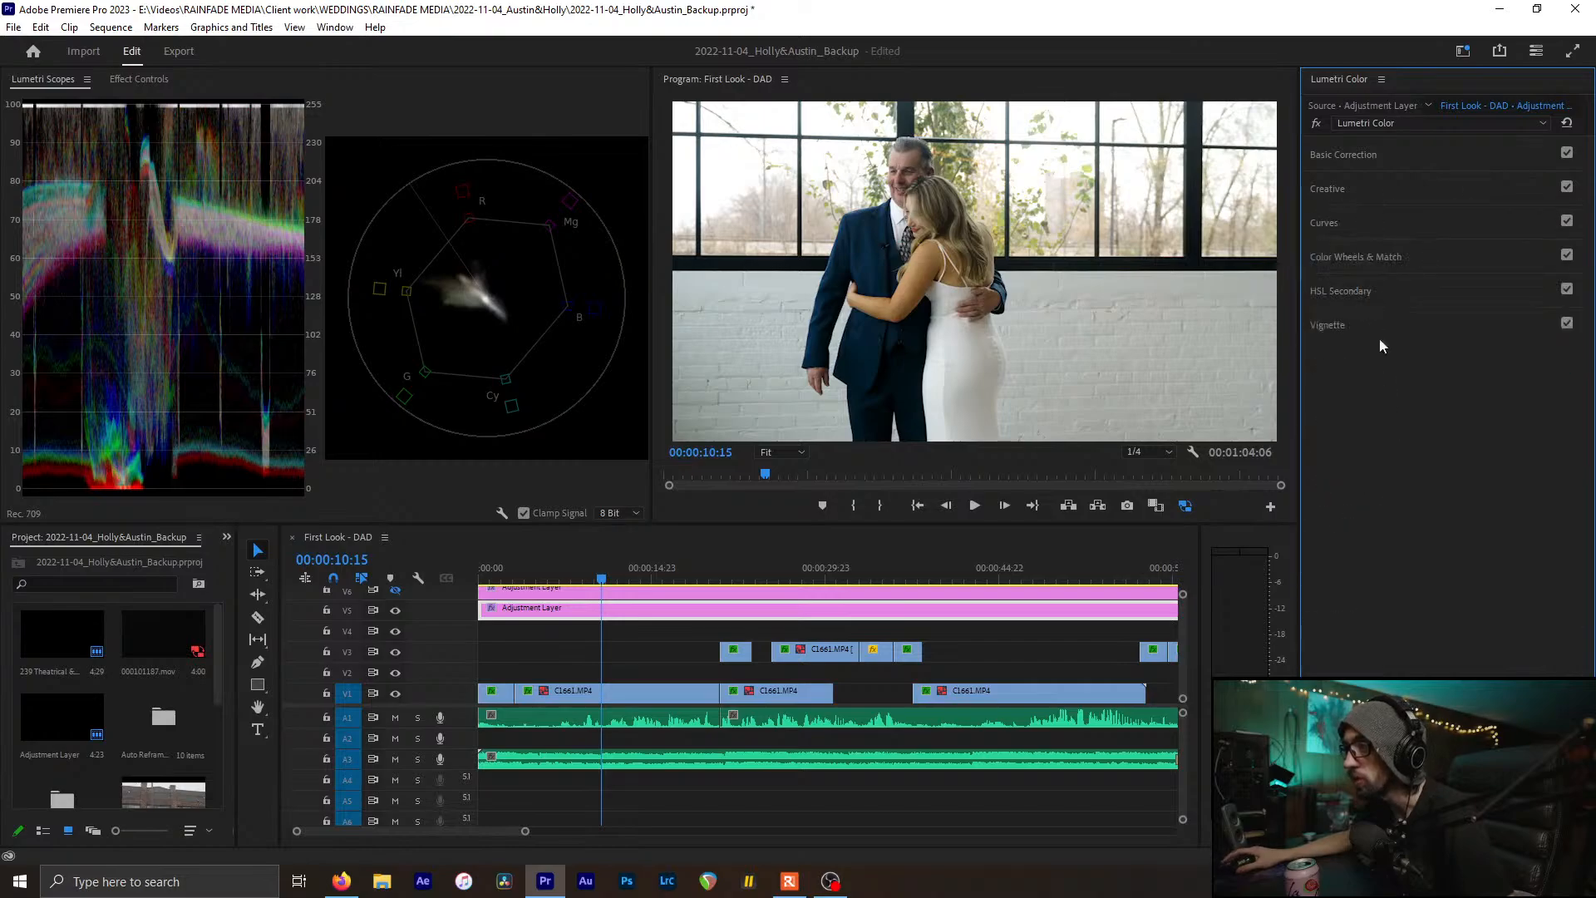
click(1365, 264)
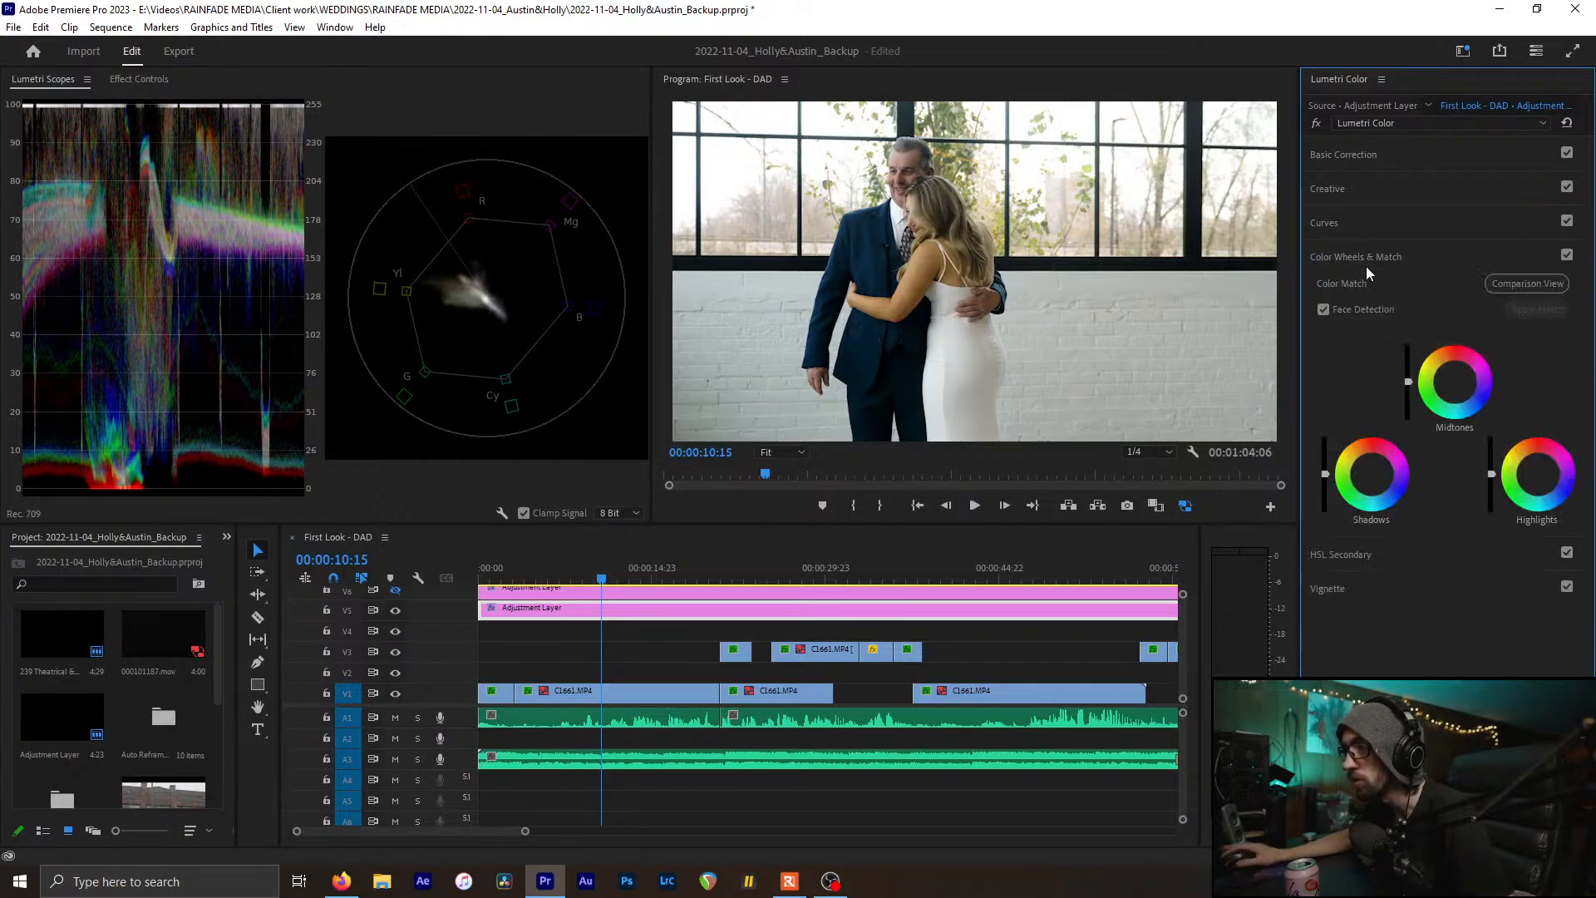
click(1371, 472)
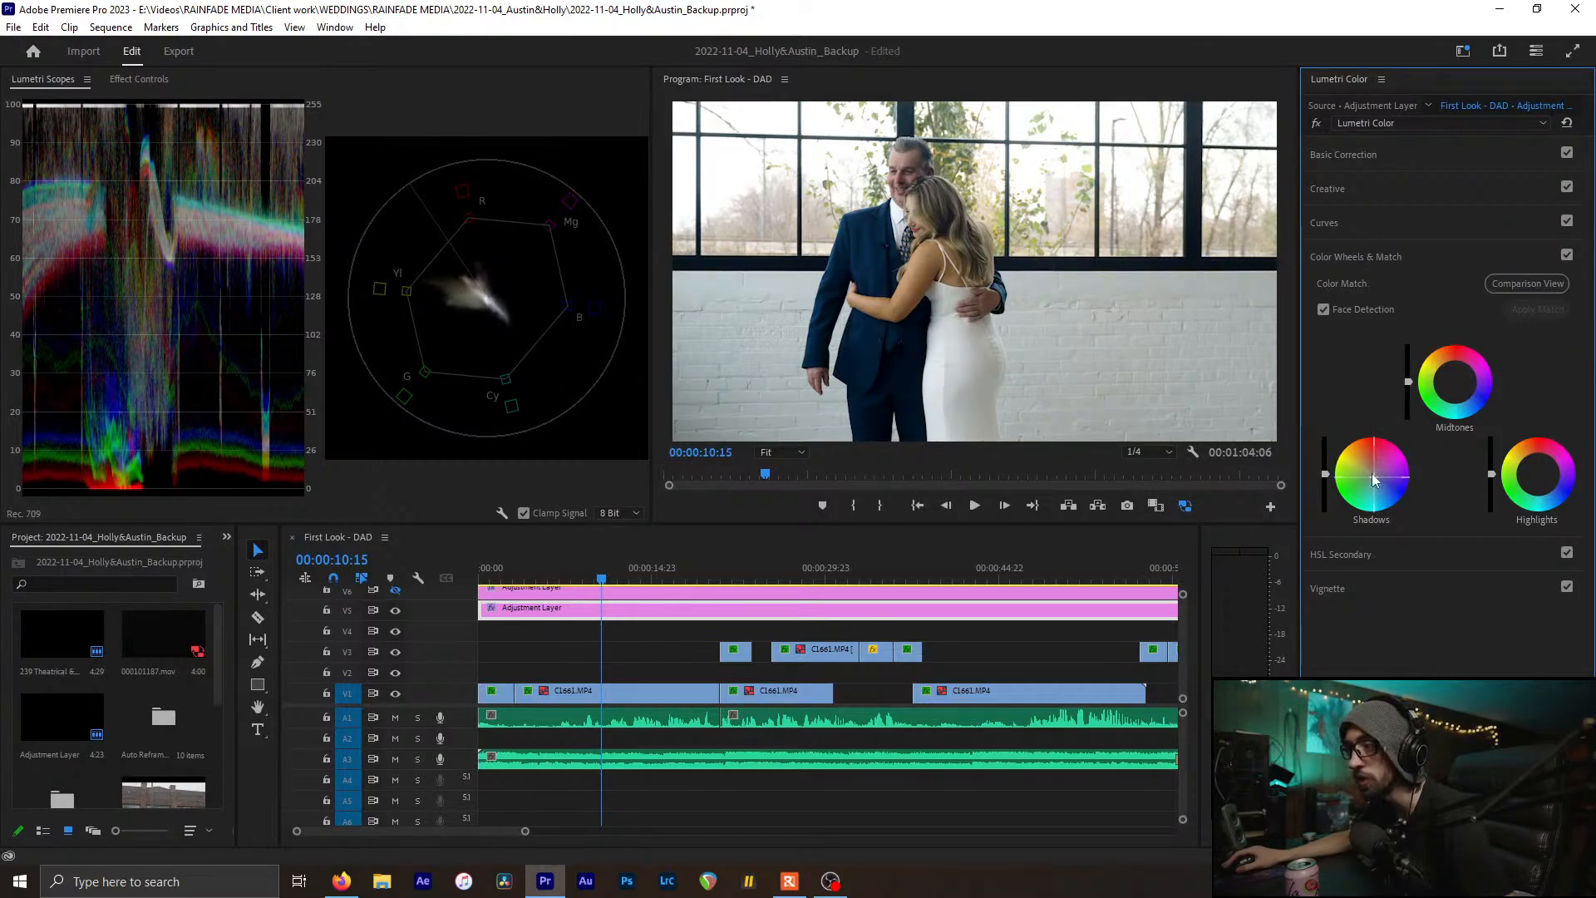
drag(1326, 475, 1325, 480)
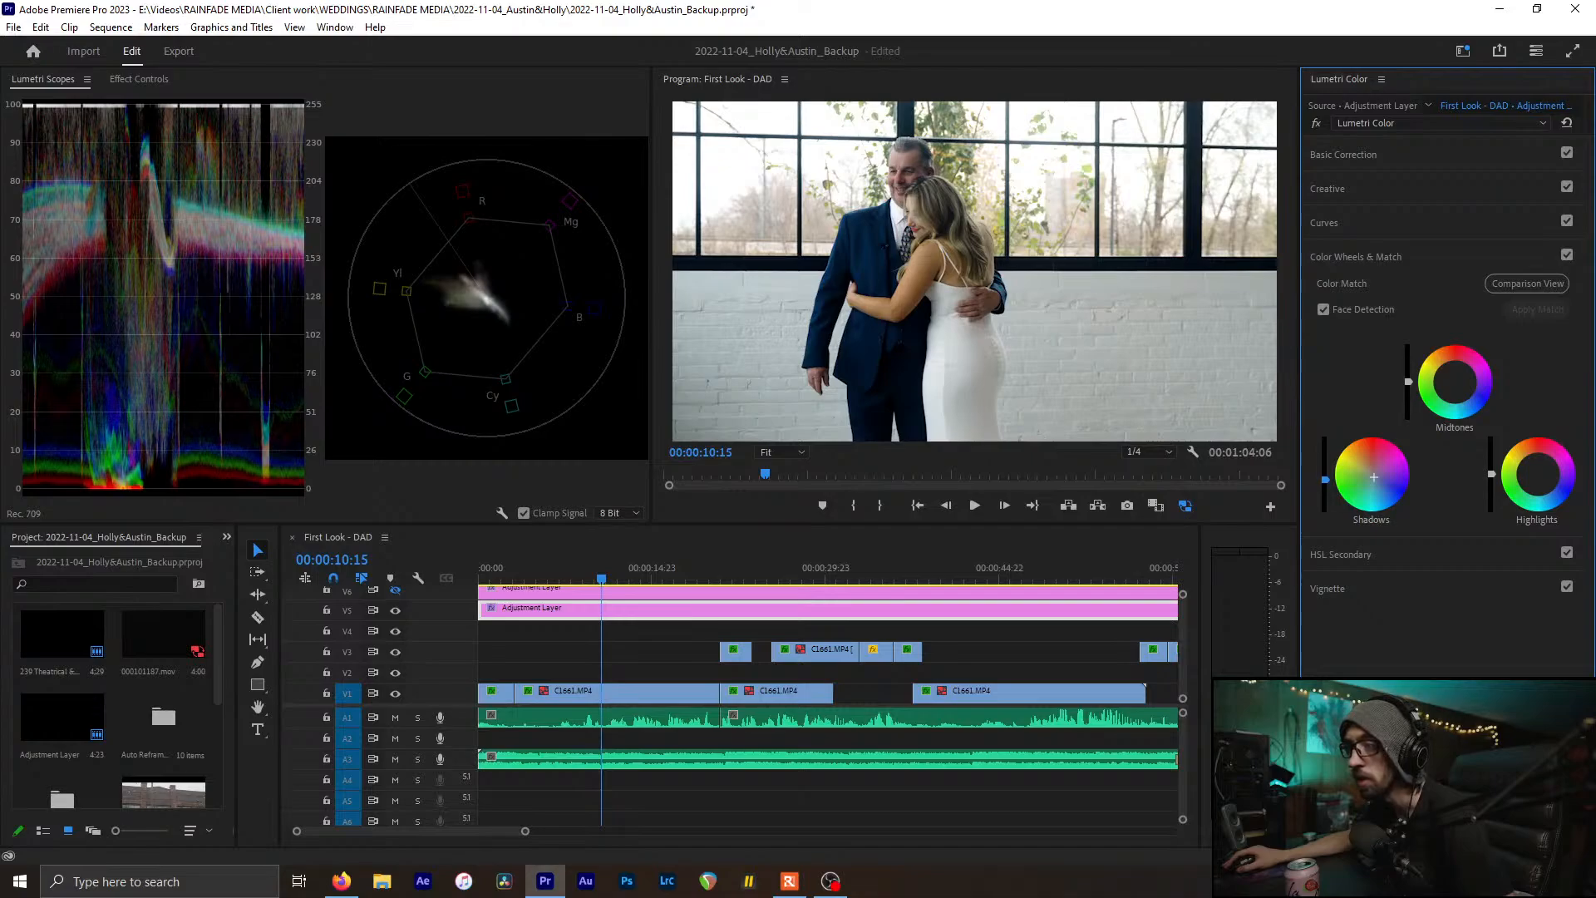
click(1567, 257)
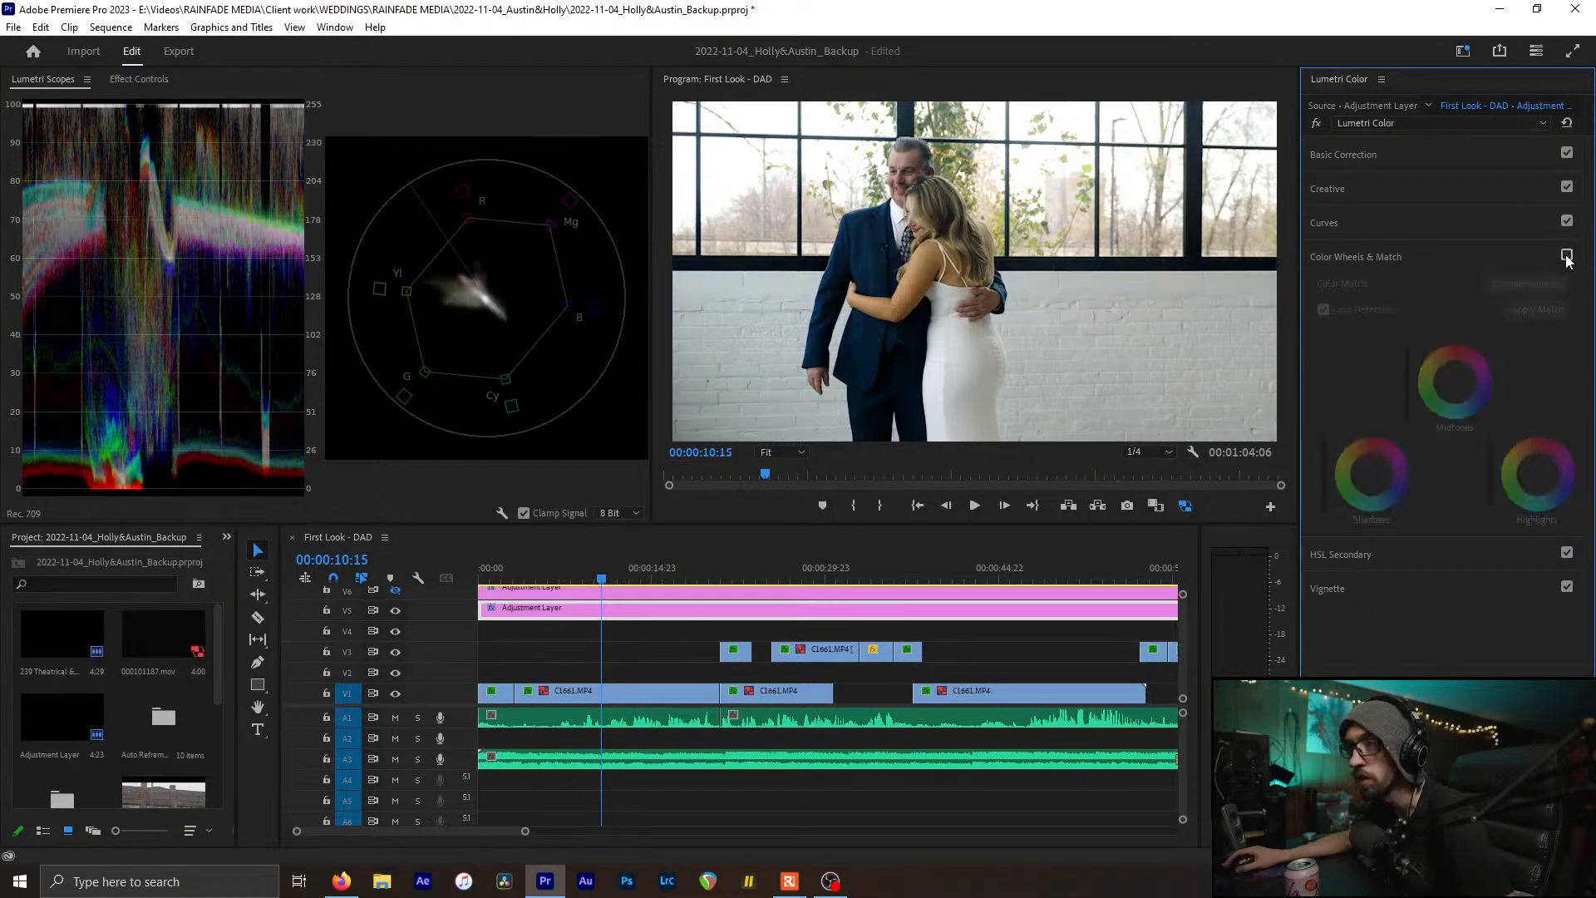
click(1567, 257)
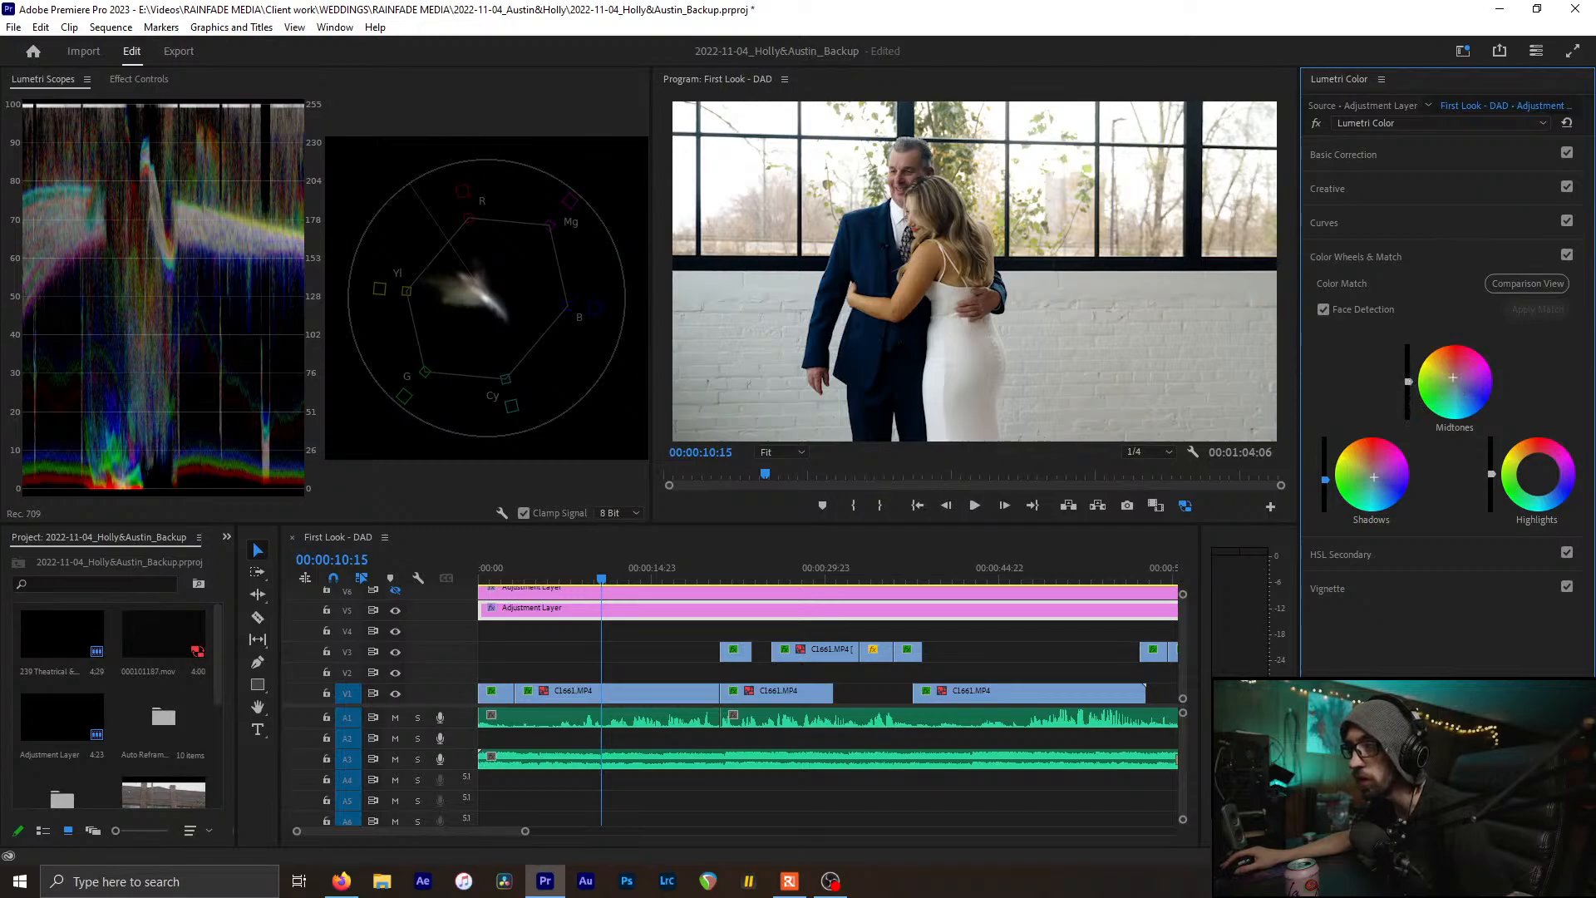
Adjust then reset Midtones brightness, comparing the wheel grade on and off, then expand HSL Secondary
drag(1407, 377, 1408, 381)
double_click(1408, 379)
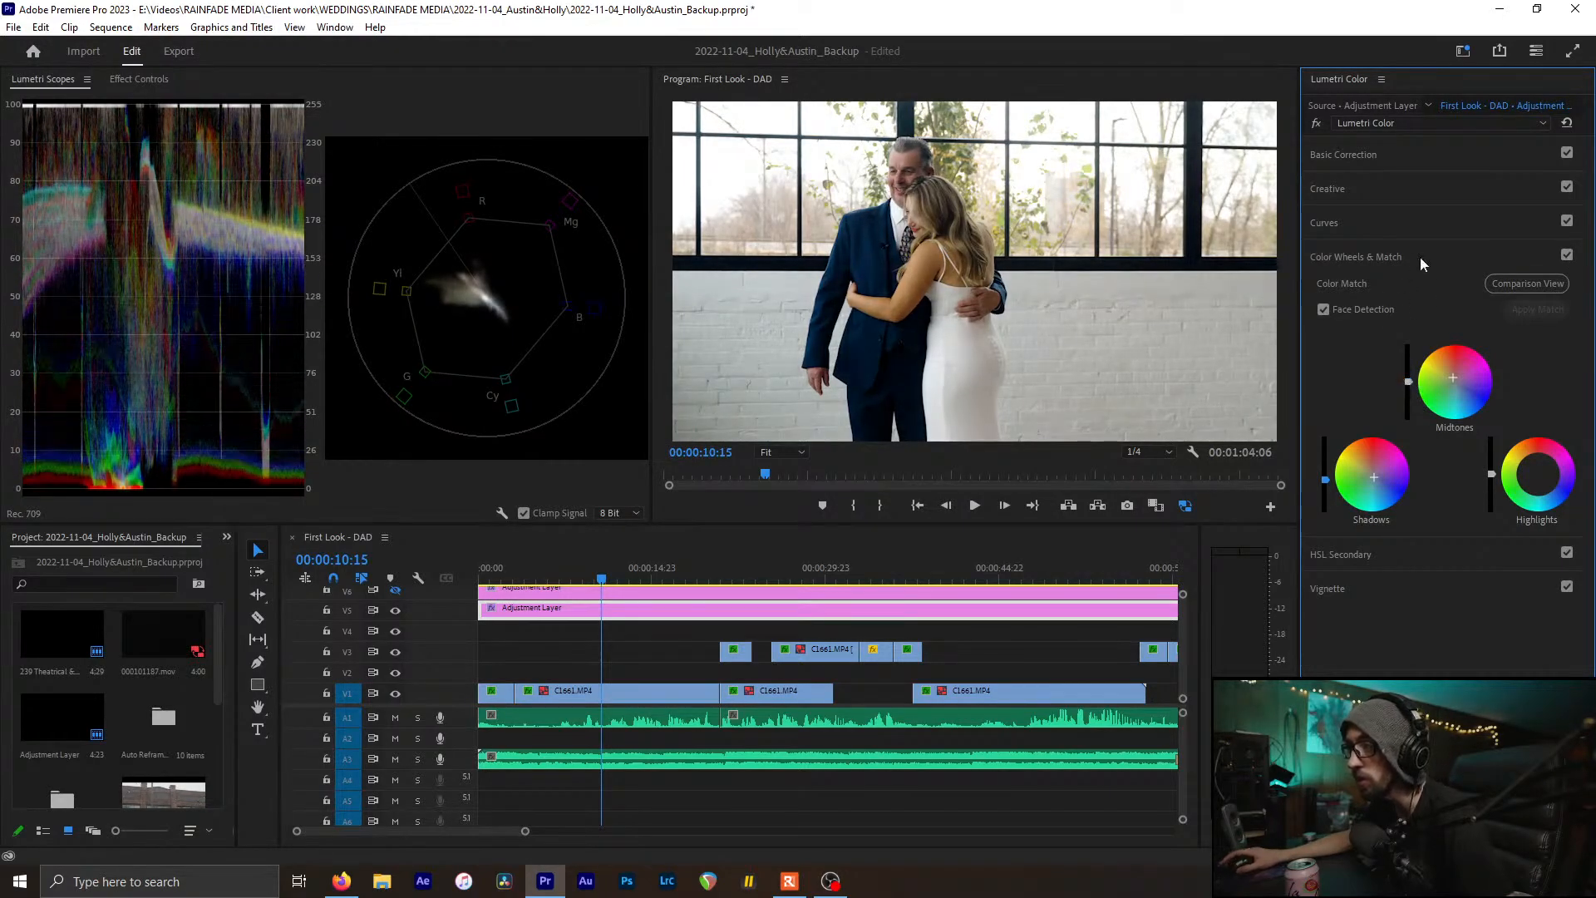
click(1567, 256)
click(1566, 255)
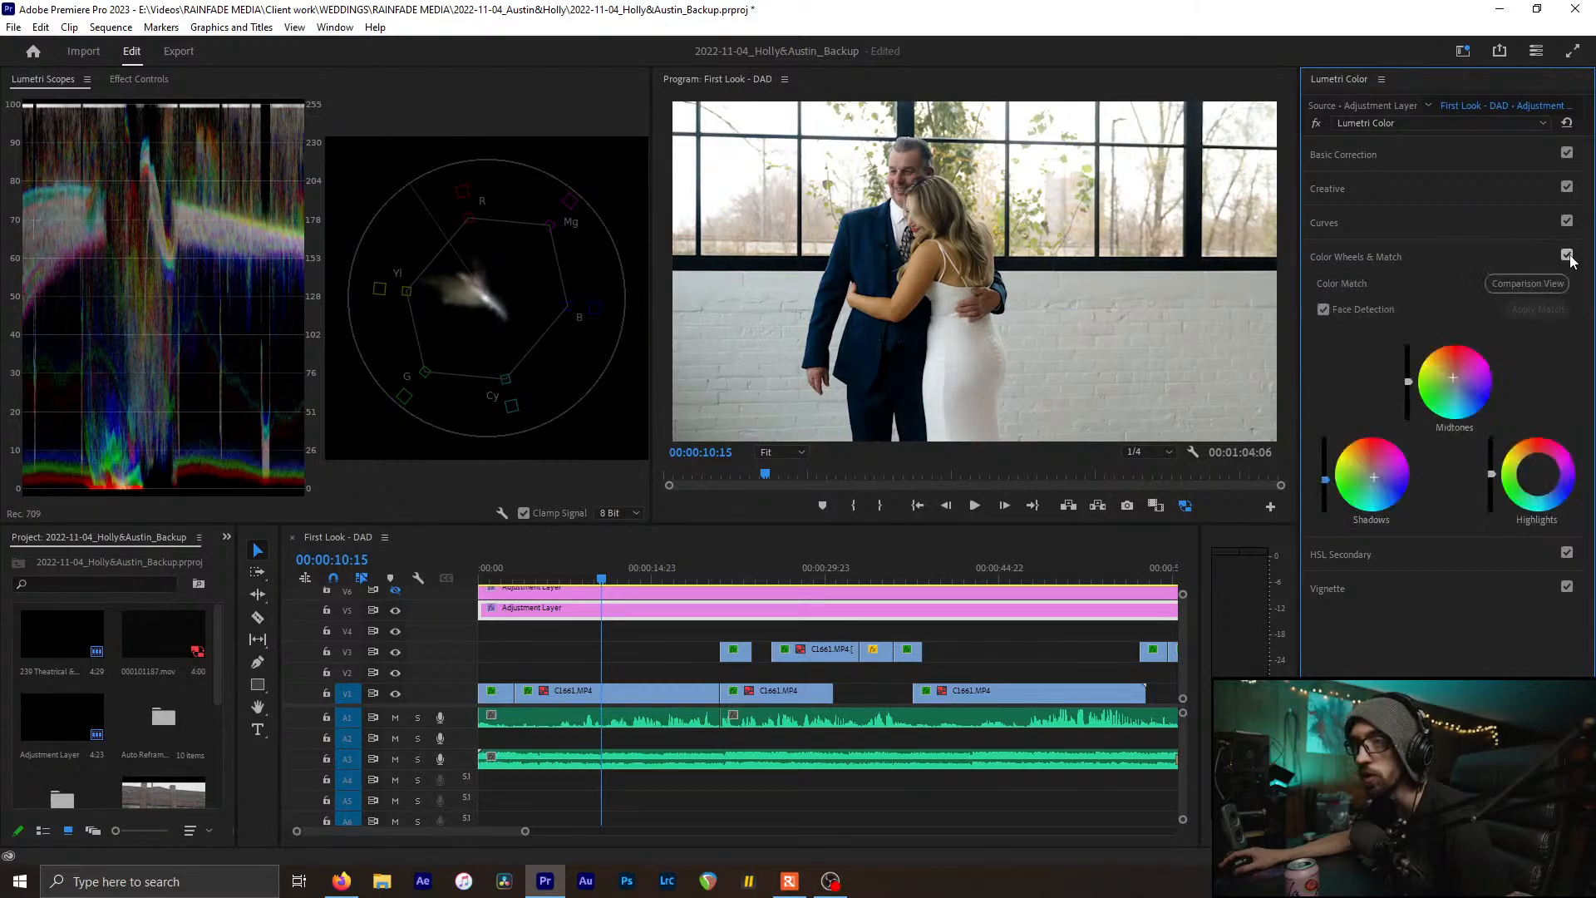
click(1566, 256)
click(1567, 256)
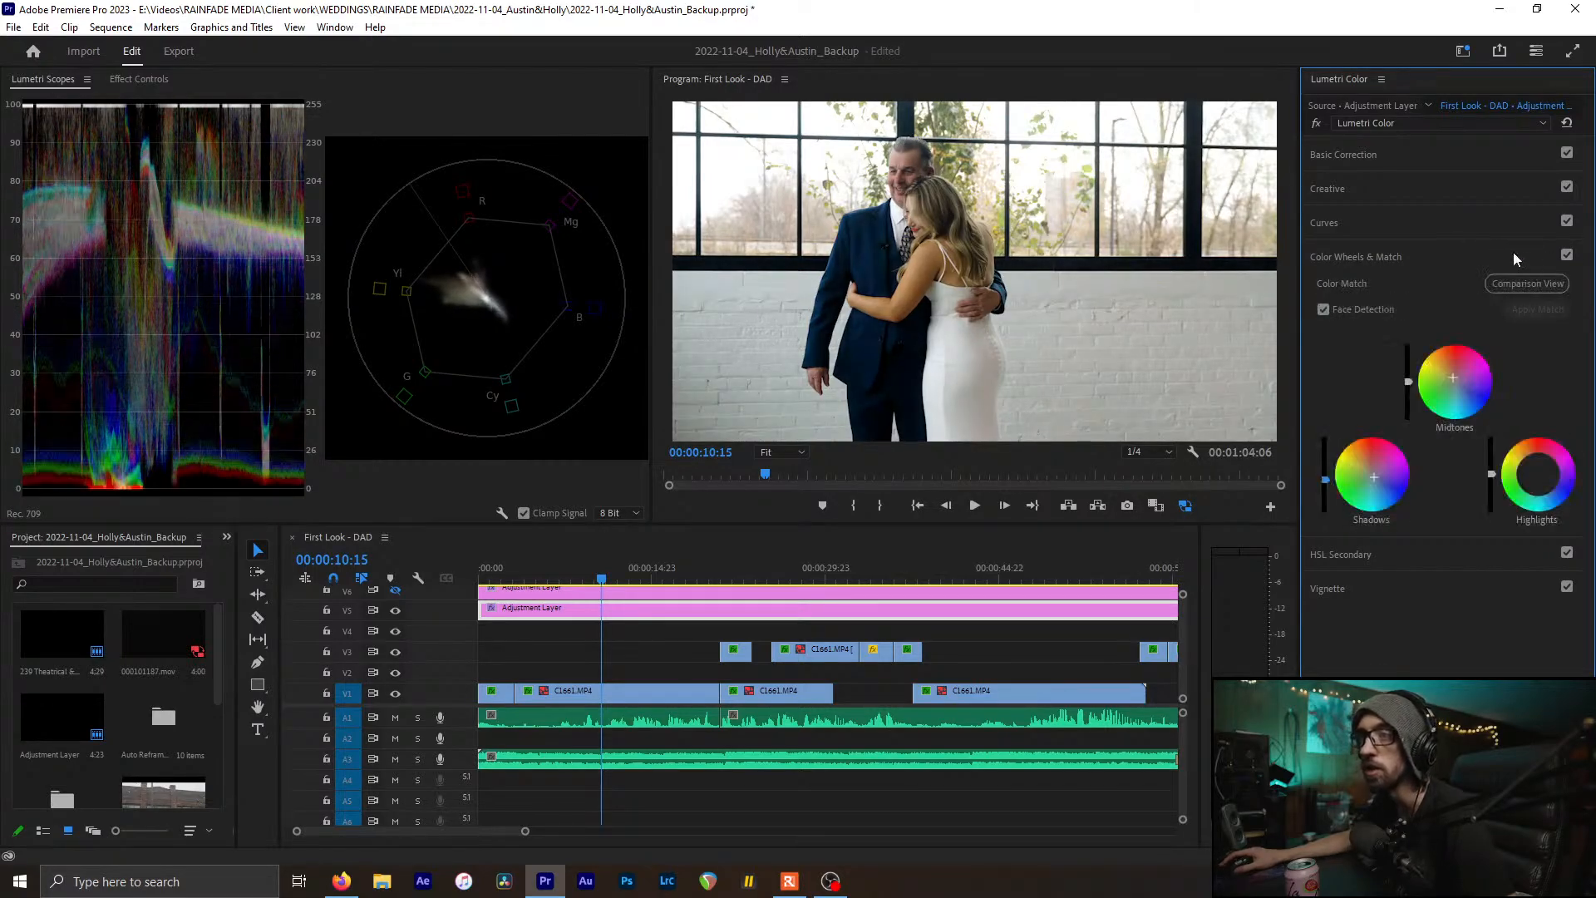
click(1513, 254)
click(1383, 288)
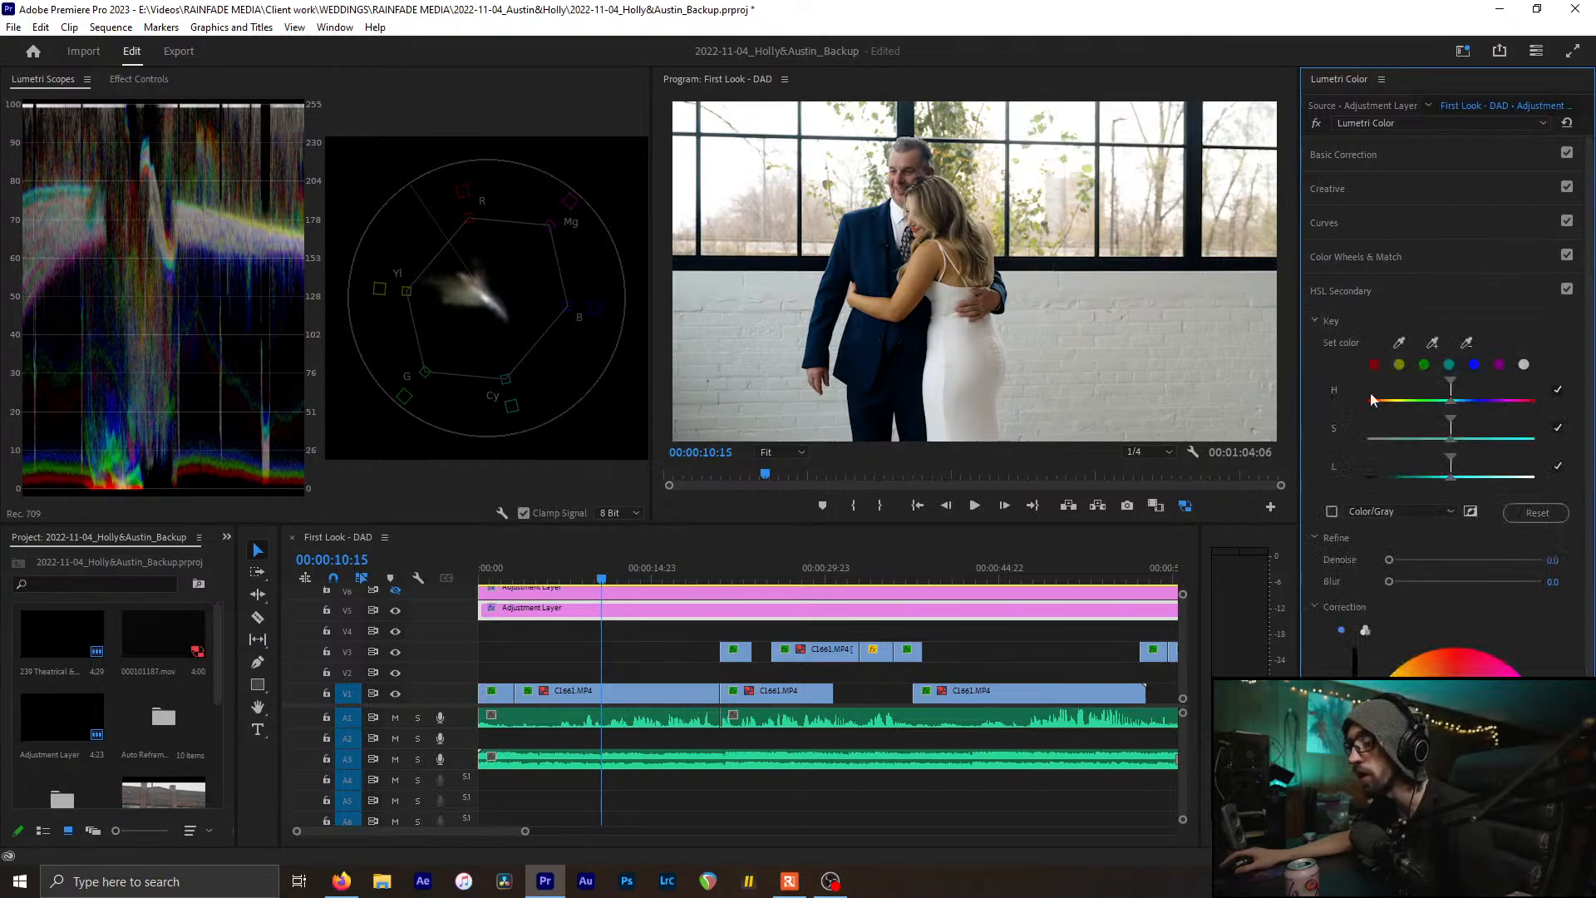
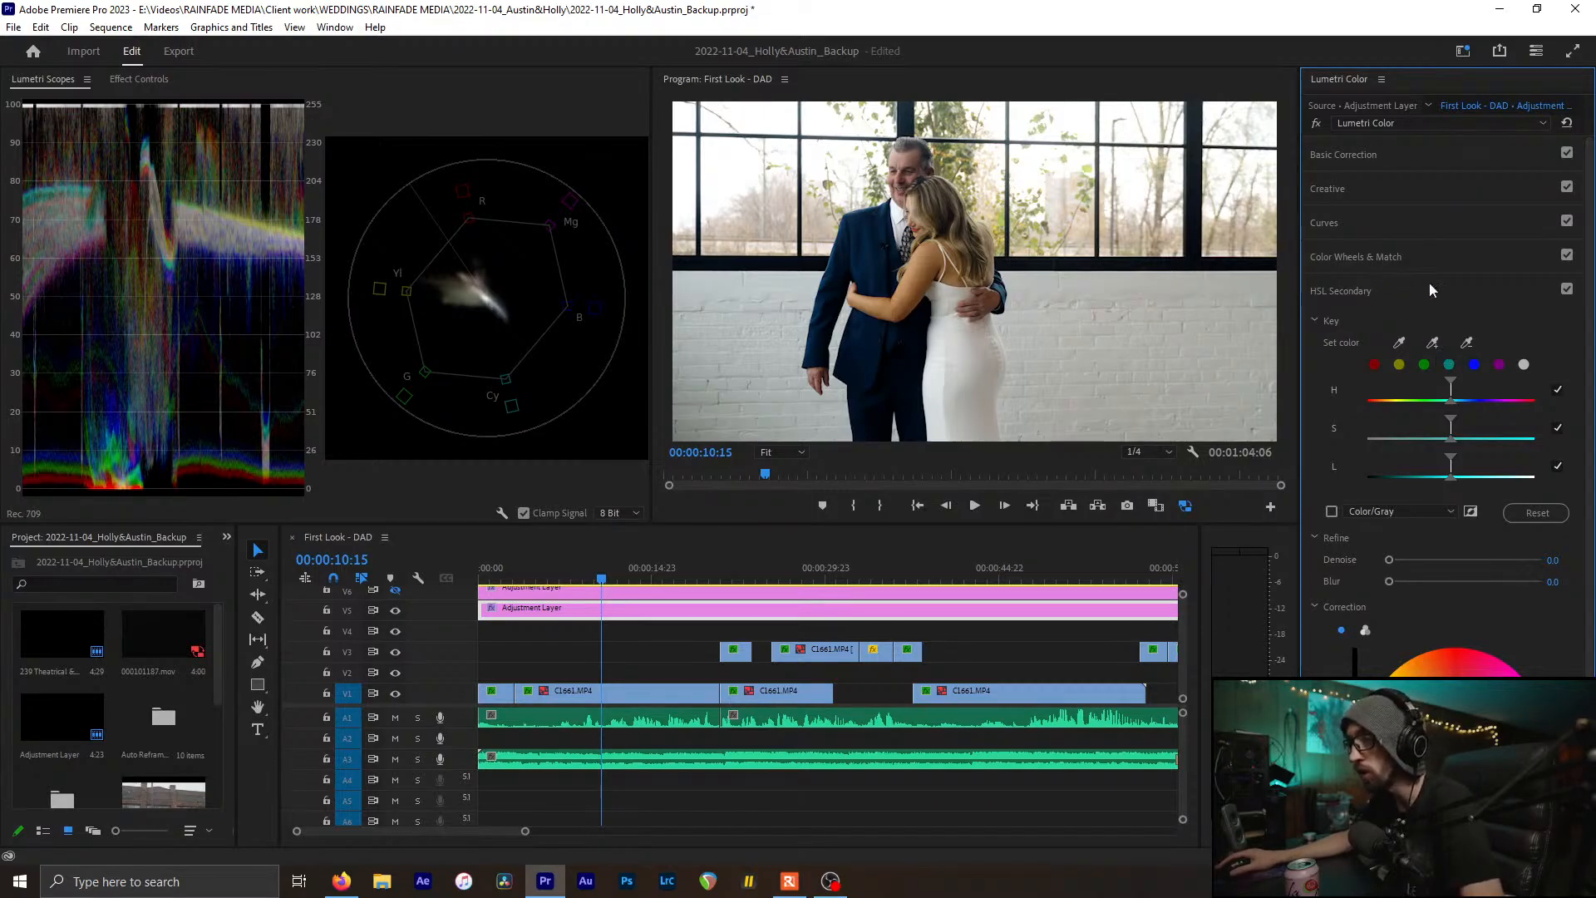
Sample the man's face with the Set Color eyedropper, turn on Color/Gray, and adjust the hue and saturation ranges
click(1399, 339)
click(917, 152)
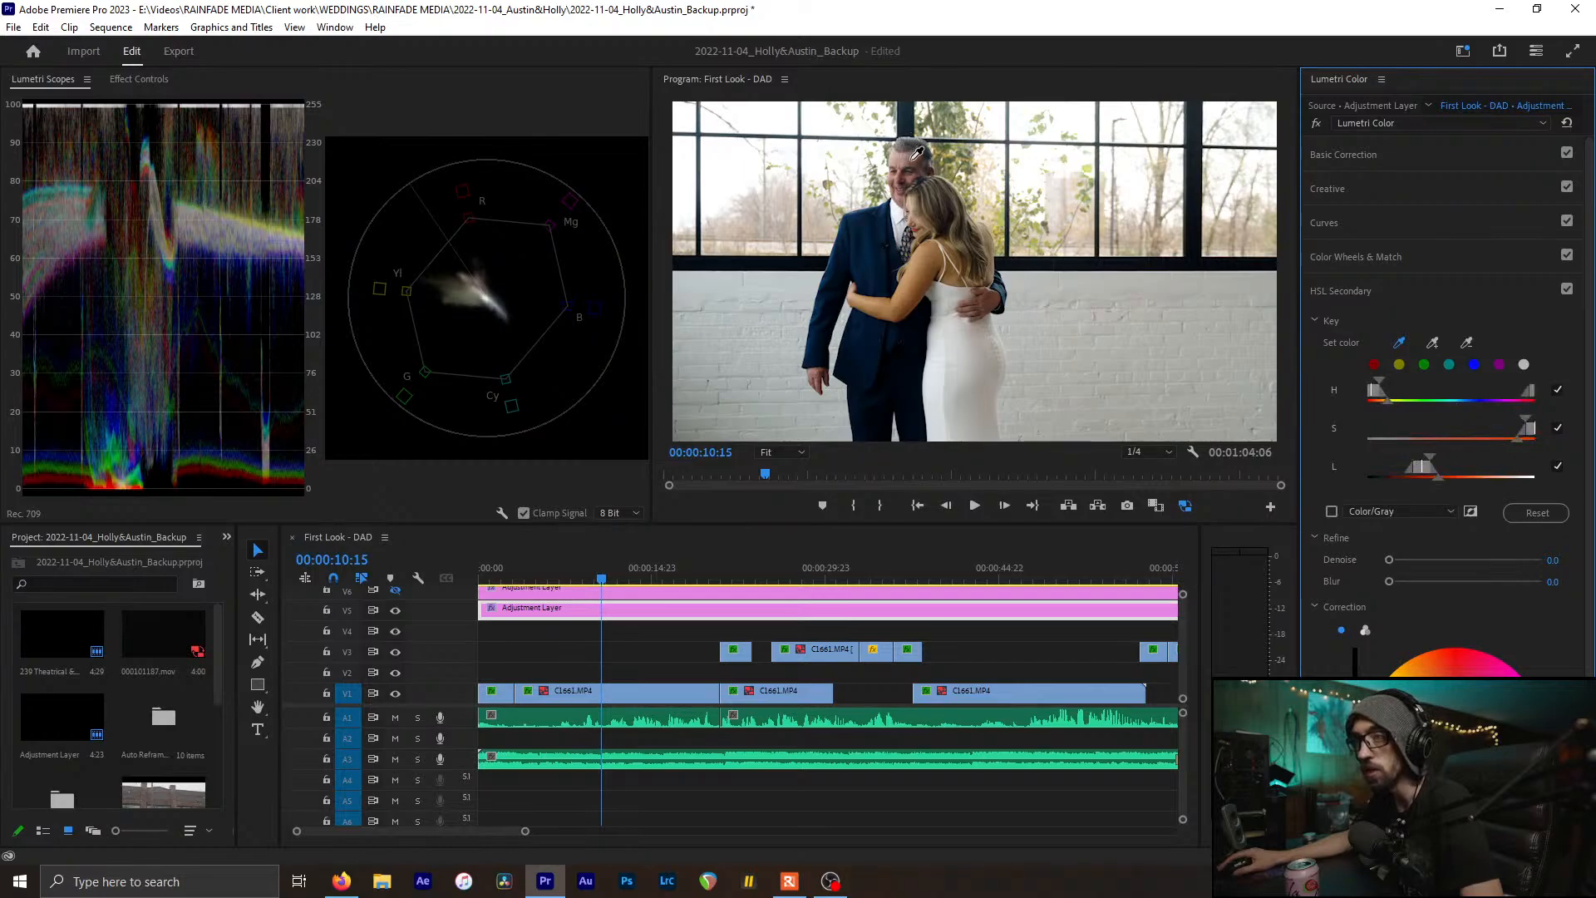
drag(911, 160, 907, 159)
click(908, 159)
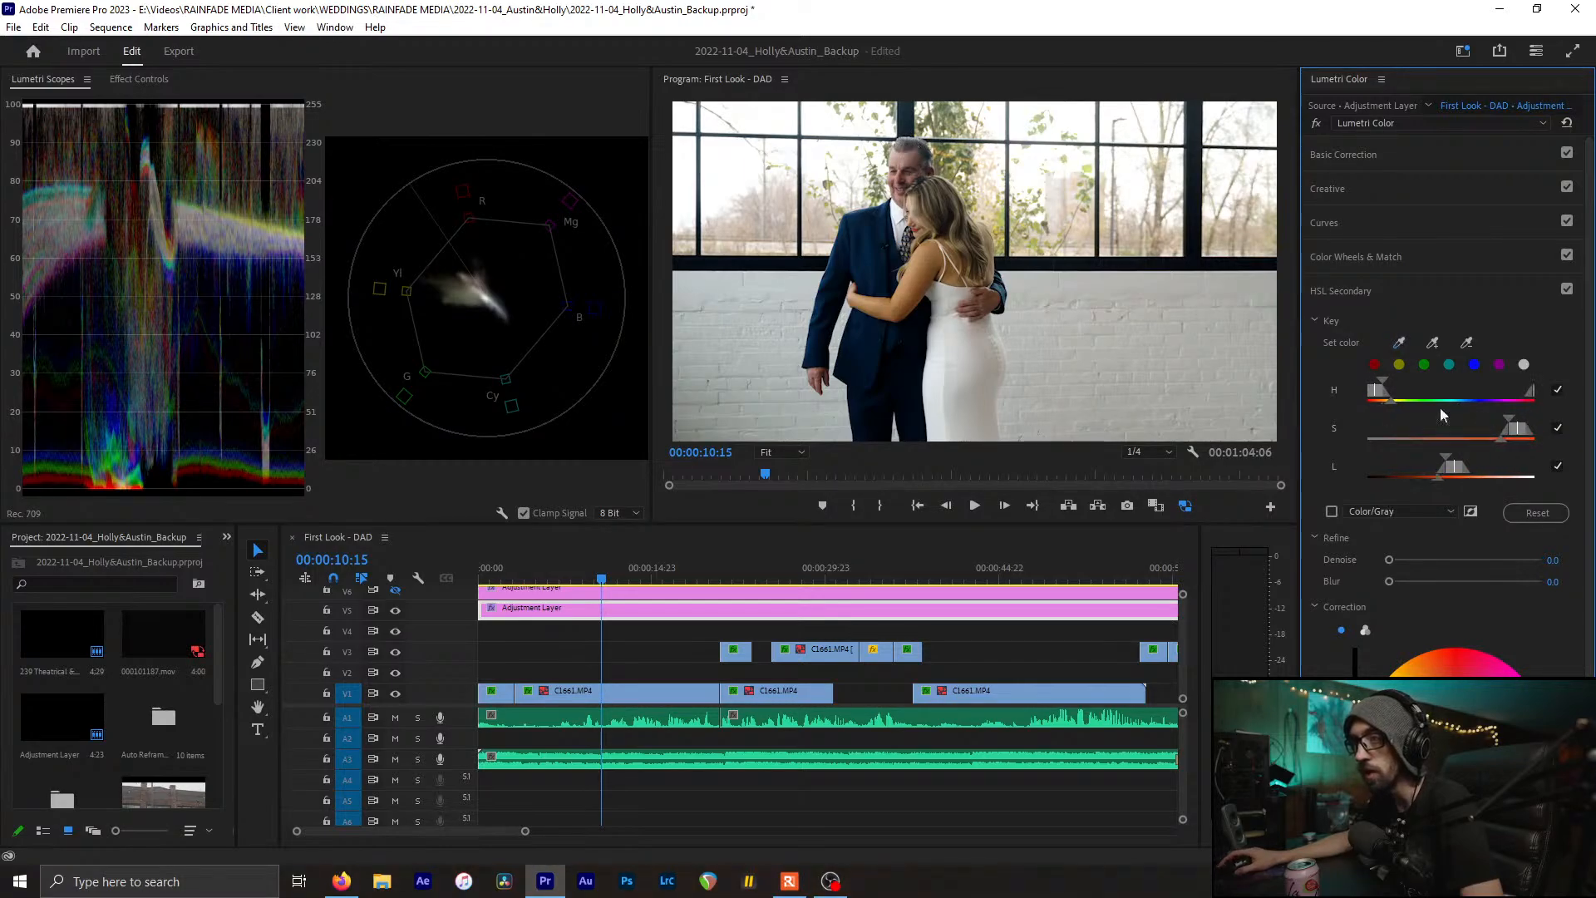
click(1331, 511)
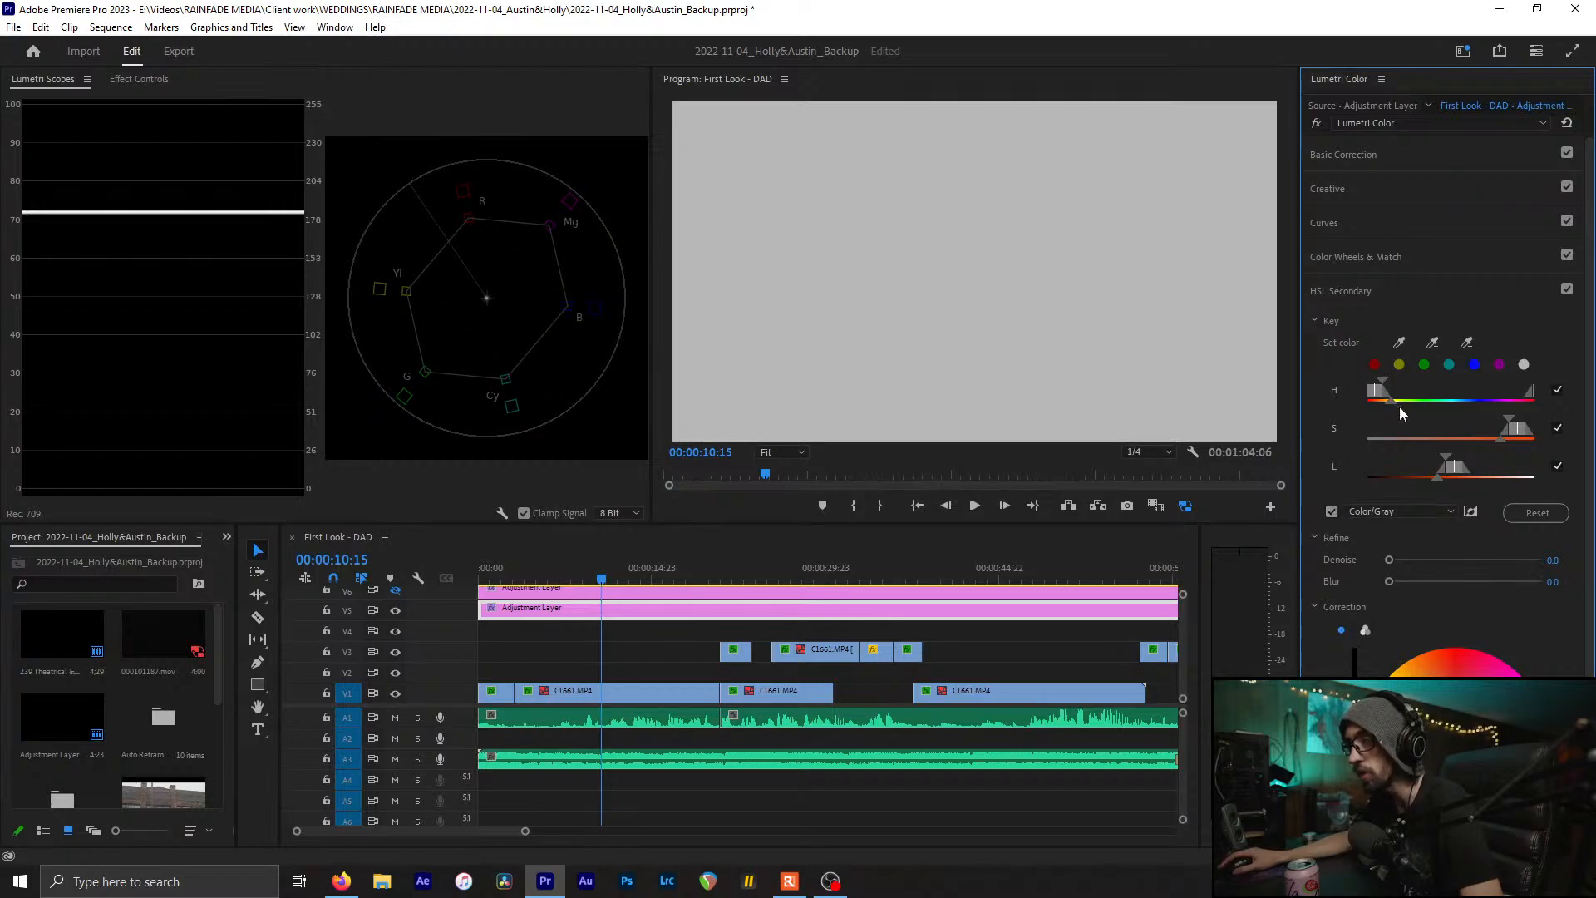
drag(1503, 425, 1524, 464)
drag(1380, 384, 1392, 402)
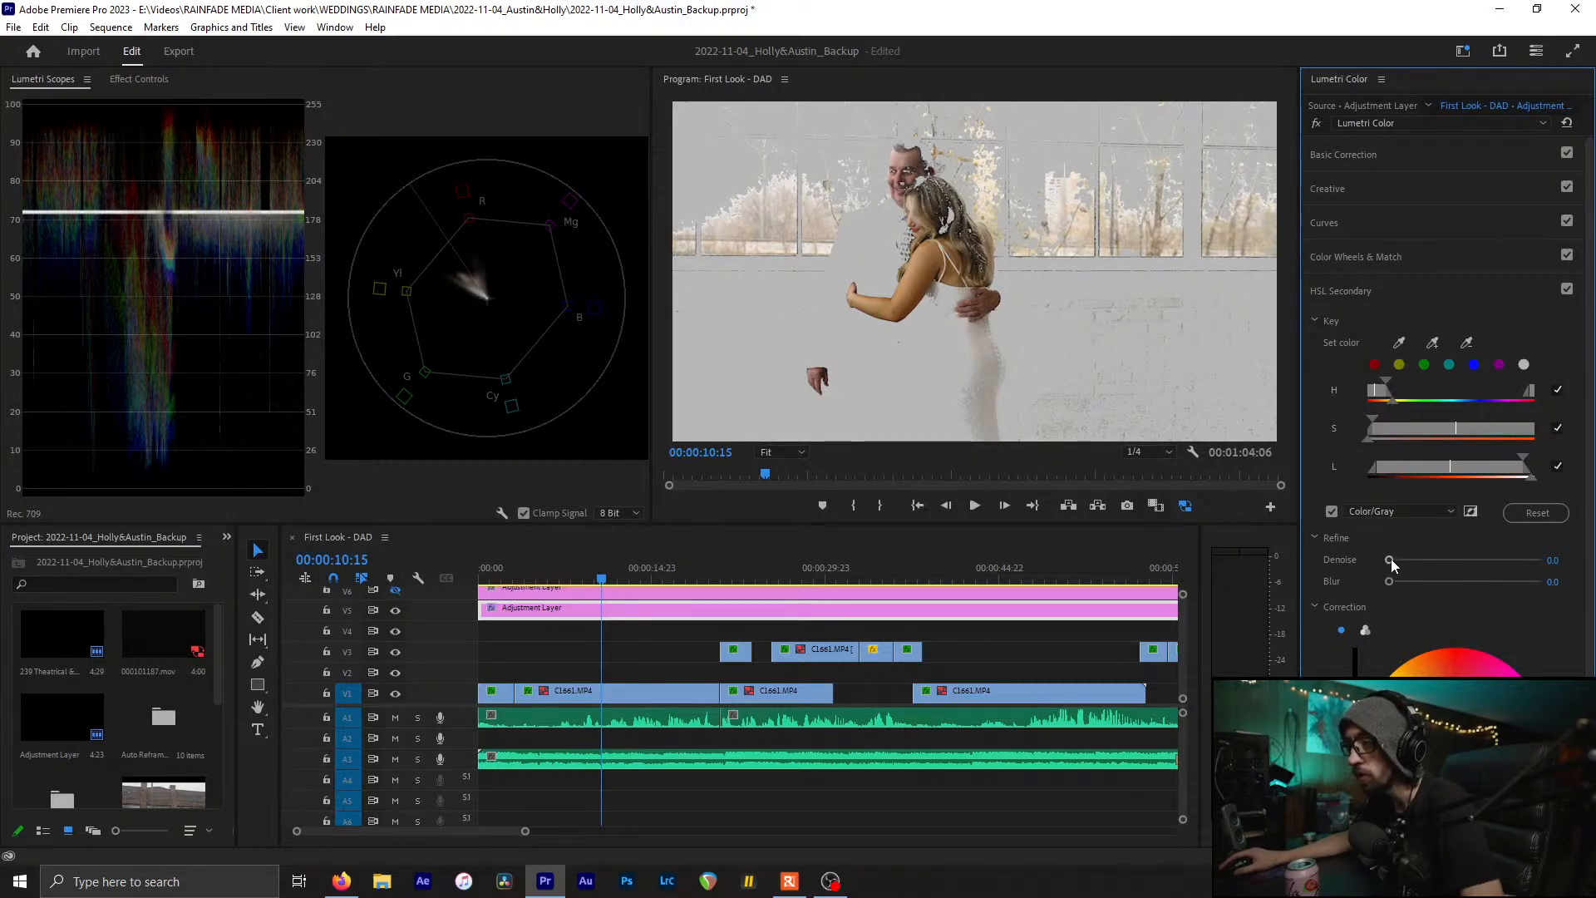
Set Denoise to 22.8 and Blur to 9.5, tweak the hue and luminance ranges, and warm the Correction wheel
drag(1389, 559, 1438, 582)
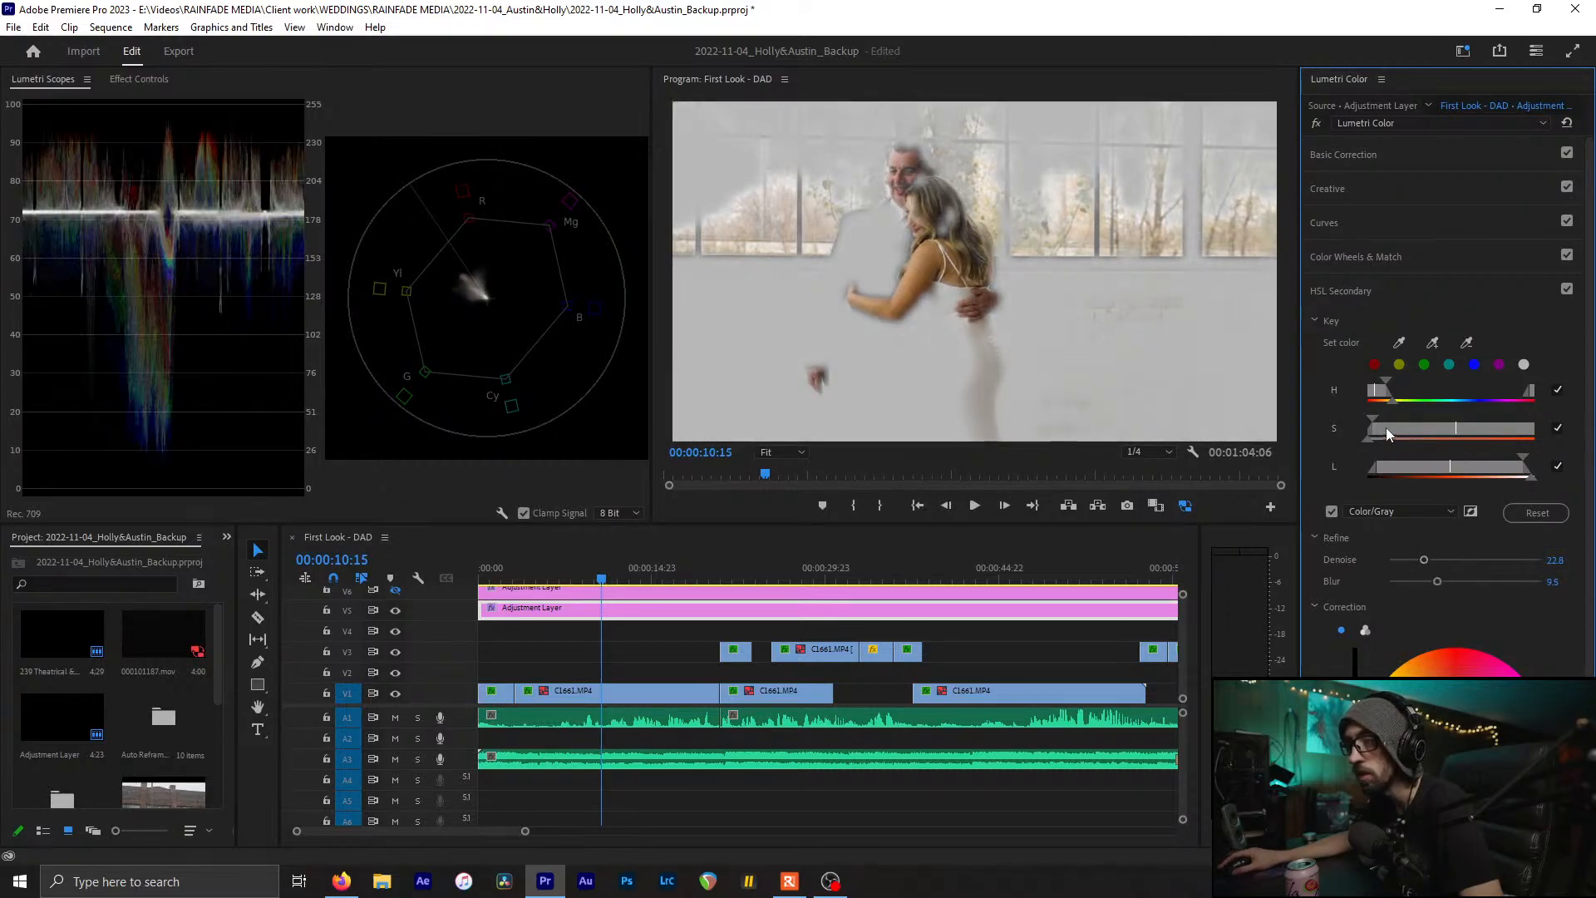
drag(1384, 385, 1383, 421)
drag(1524, 458, 1515, 460)
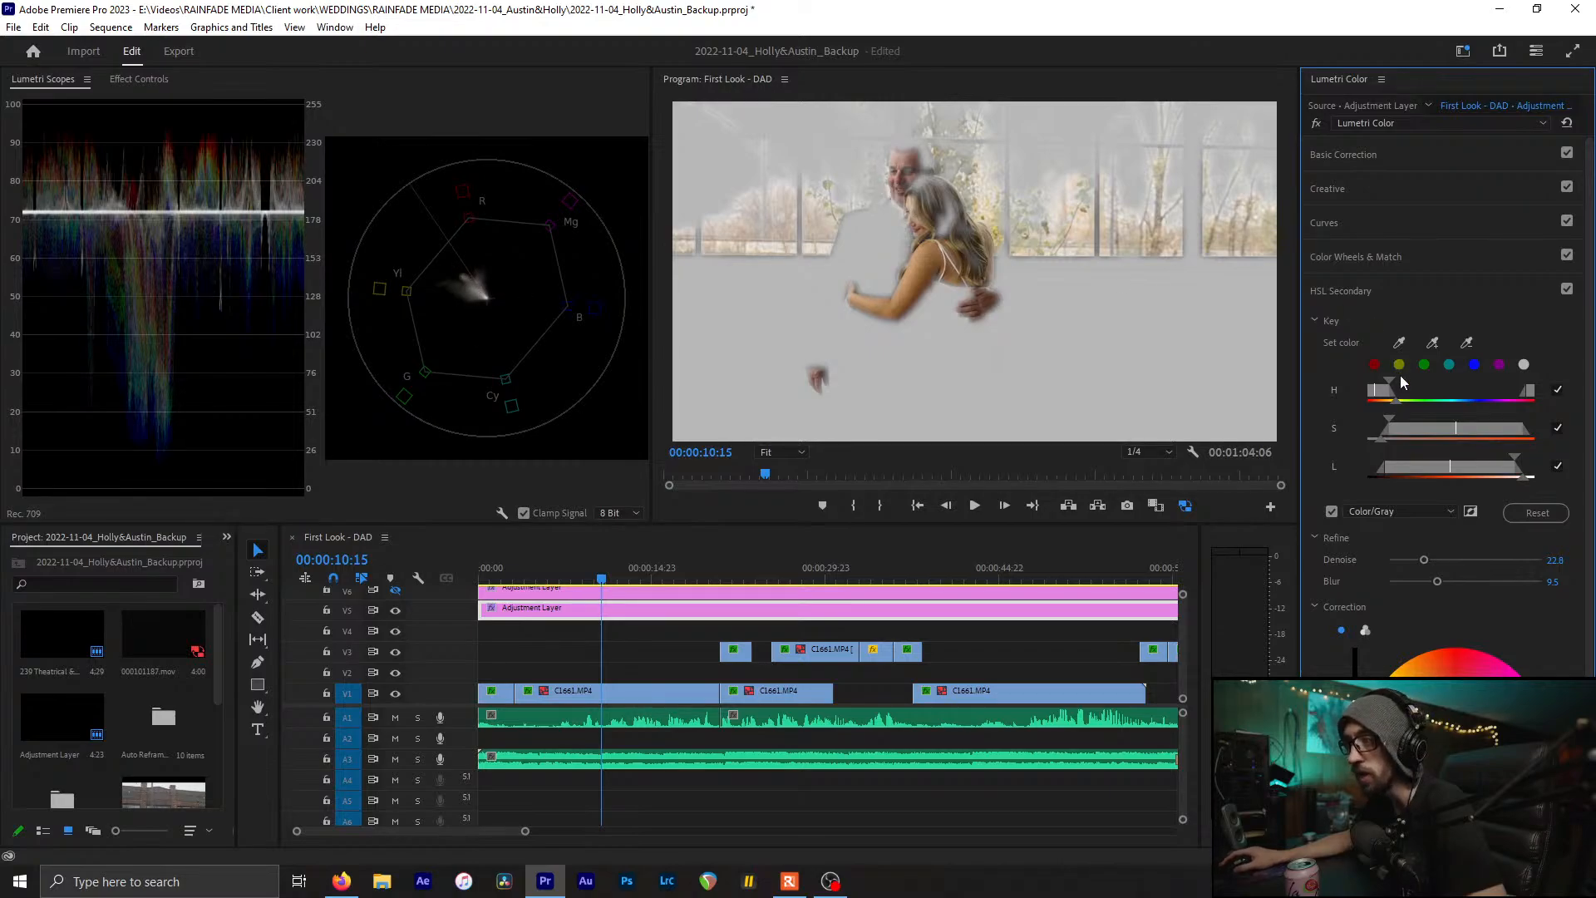
drag(1390, 381, 1383, 382)
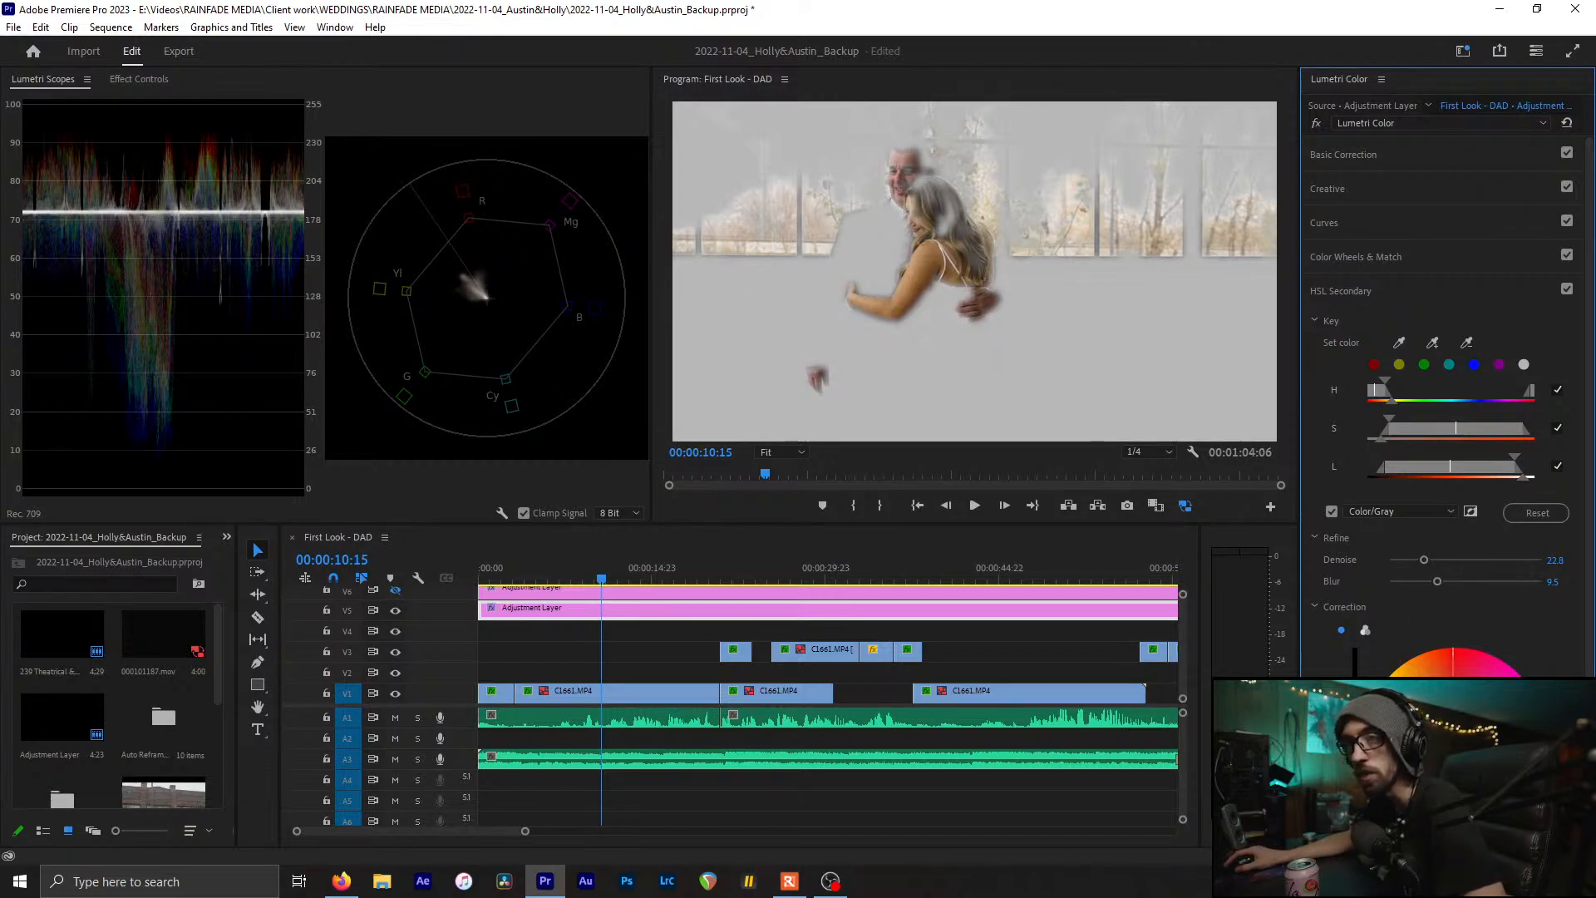
drag(1455, 740, 1460, 730)
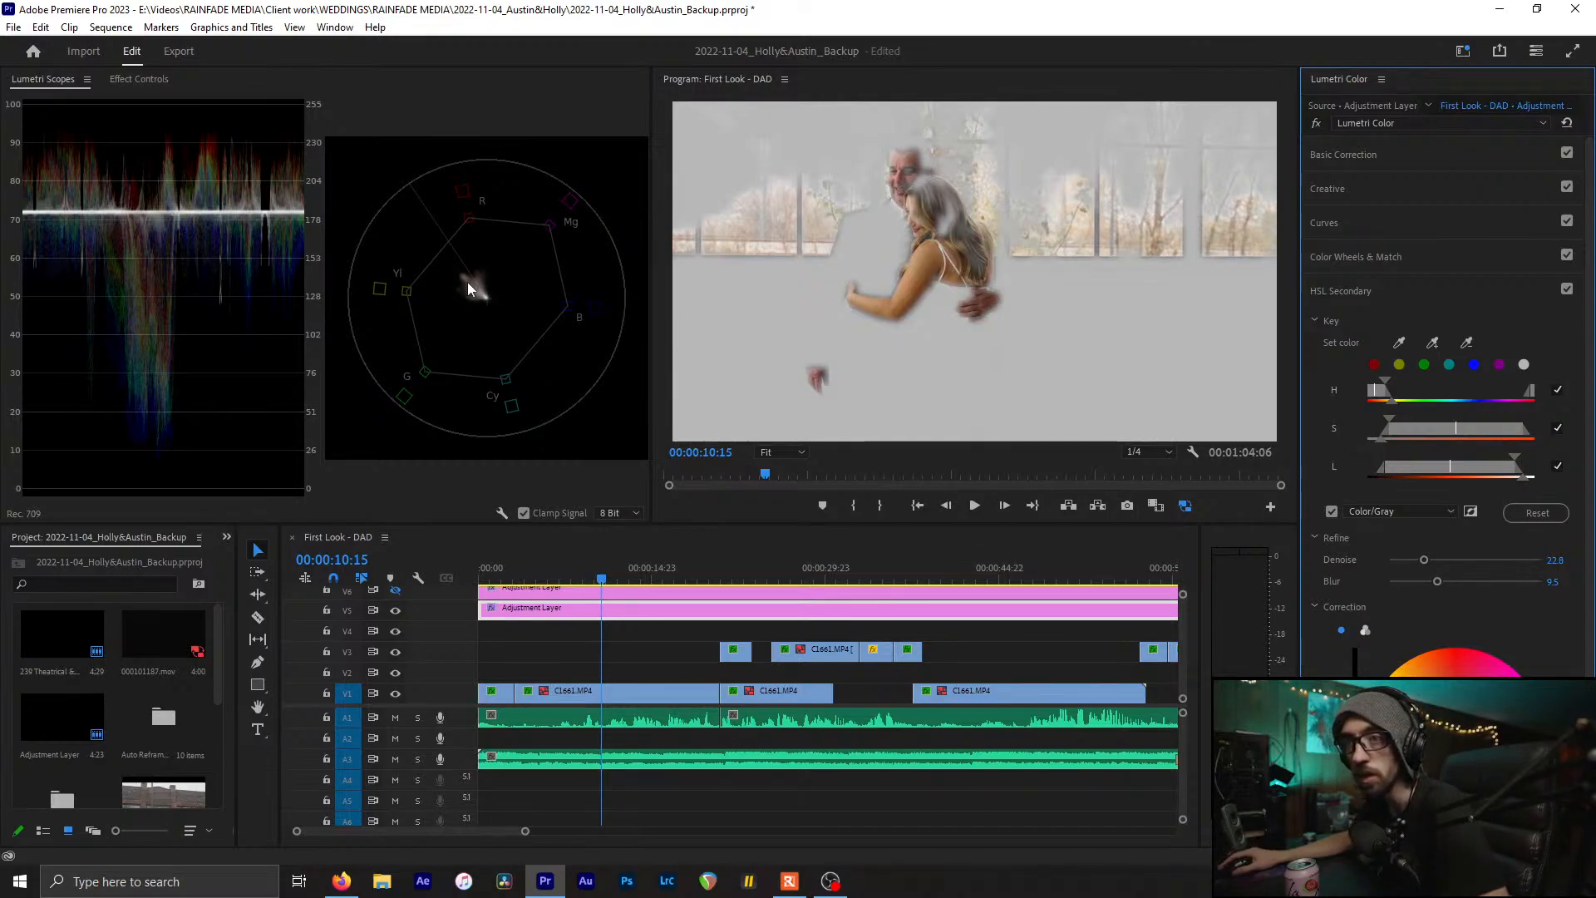
Turn off the grey preview, compare HSL Secondary on and off, and save the project
click(1332, 510)
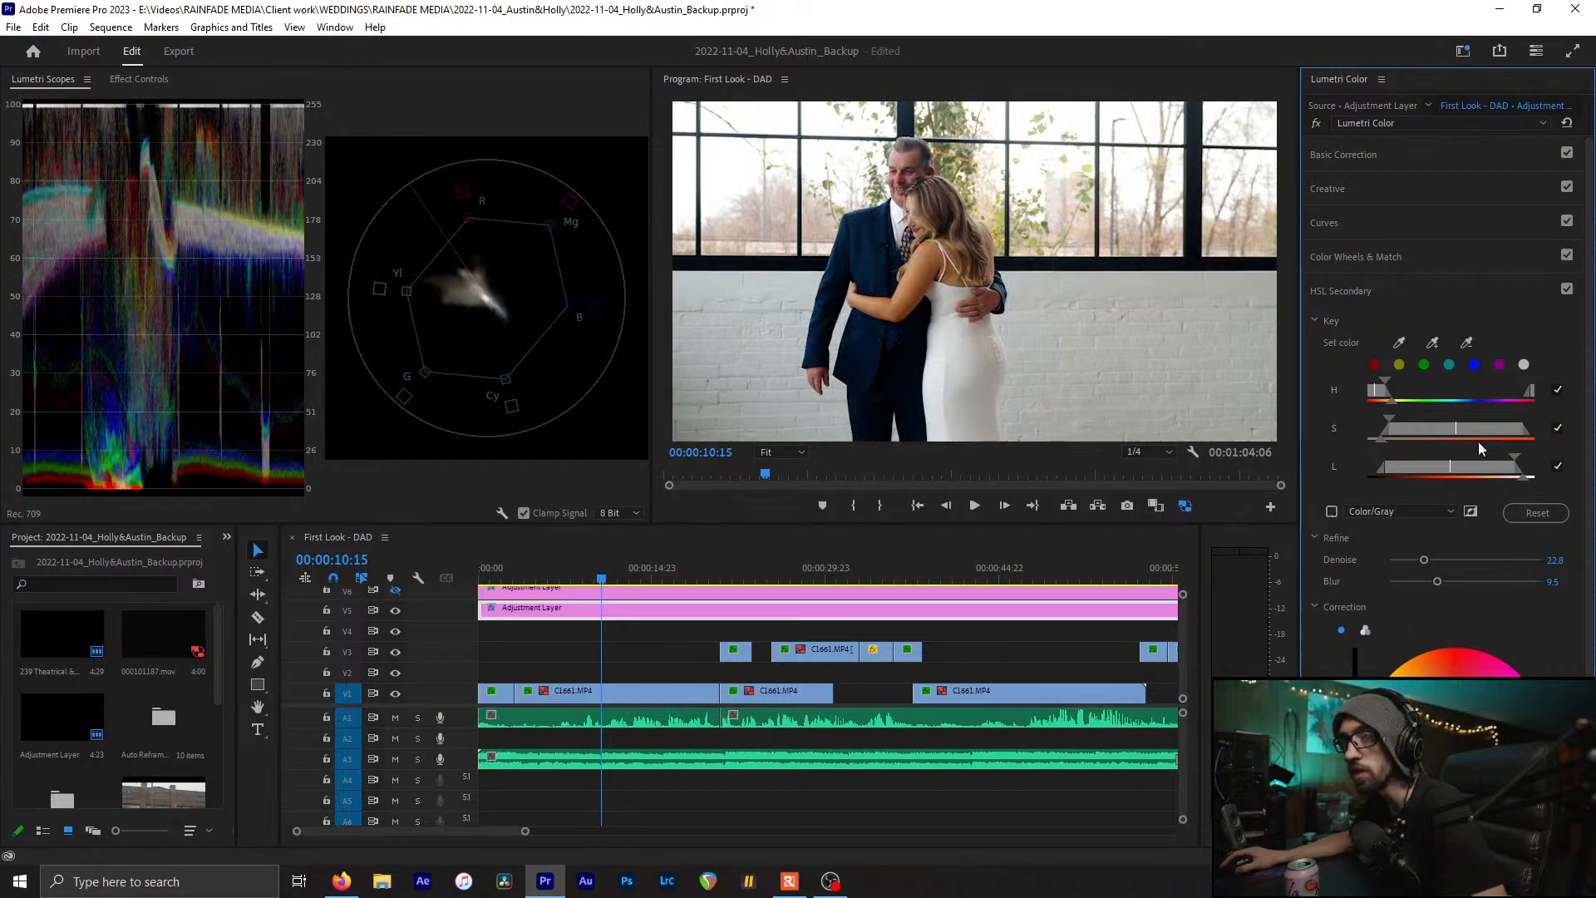
click(1566, 289)
click(1567, 290)
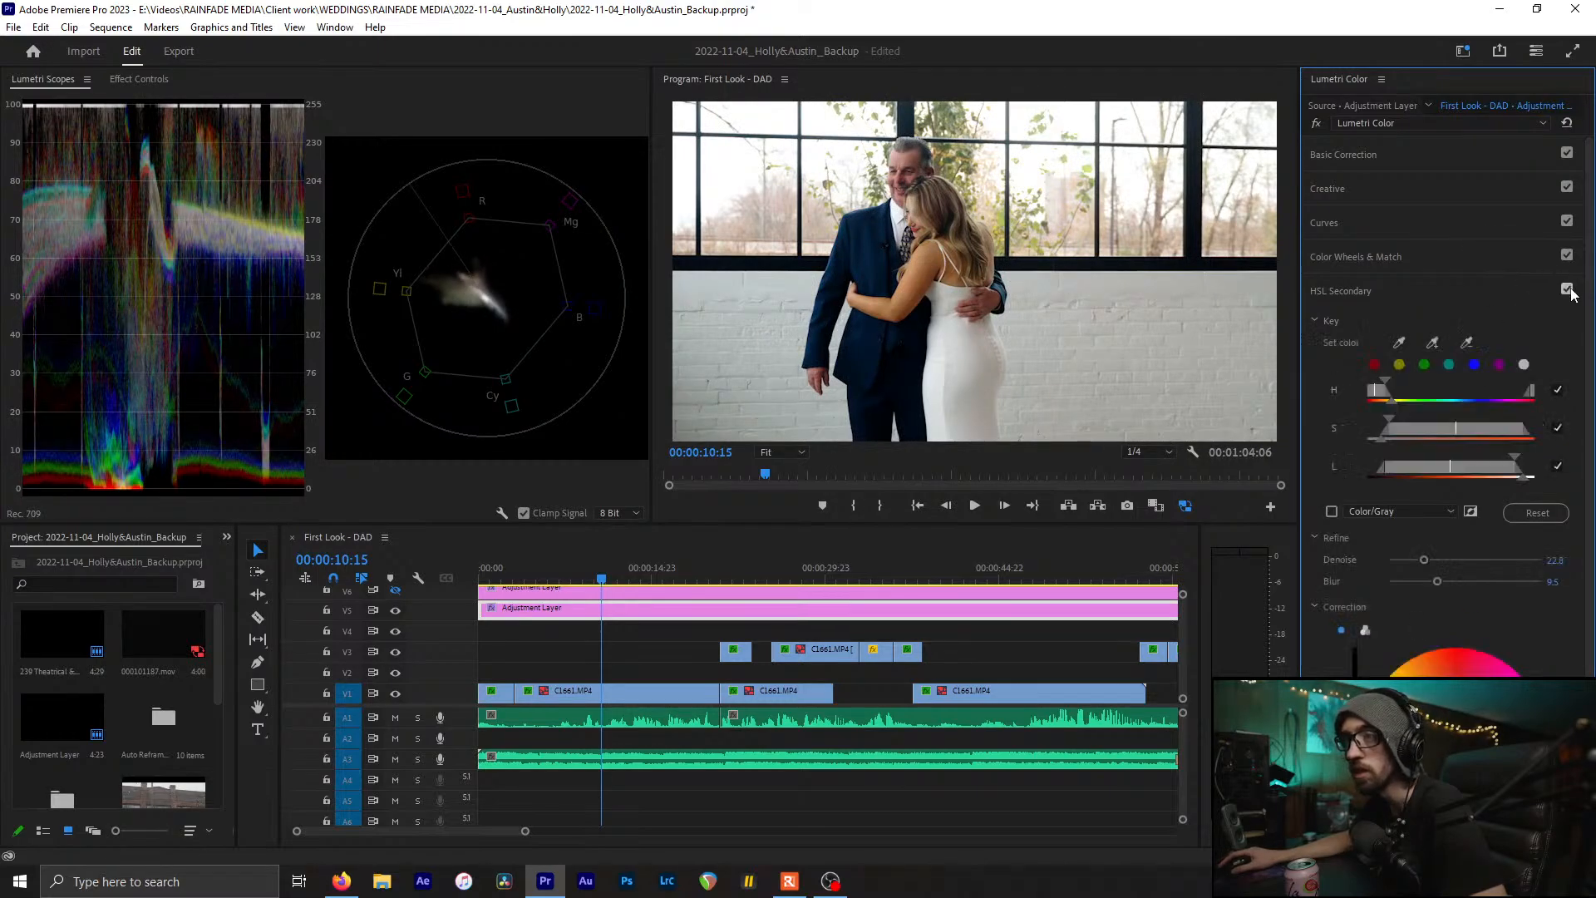
click(1567, 291)
click(1568, 291)
click(1567, 291)
click(1567, 291)
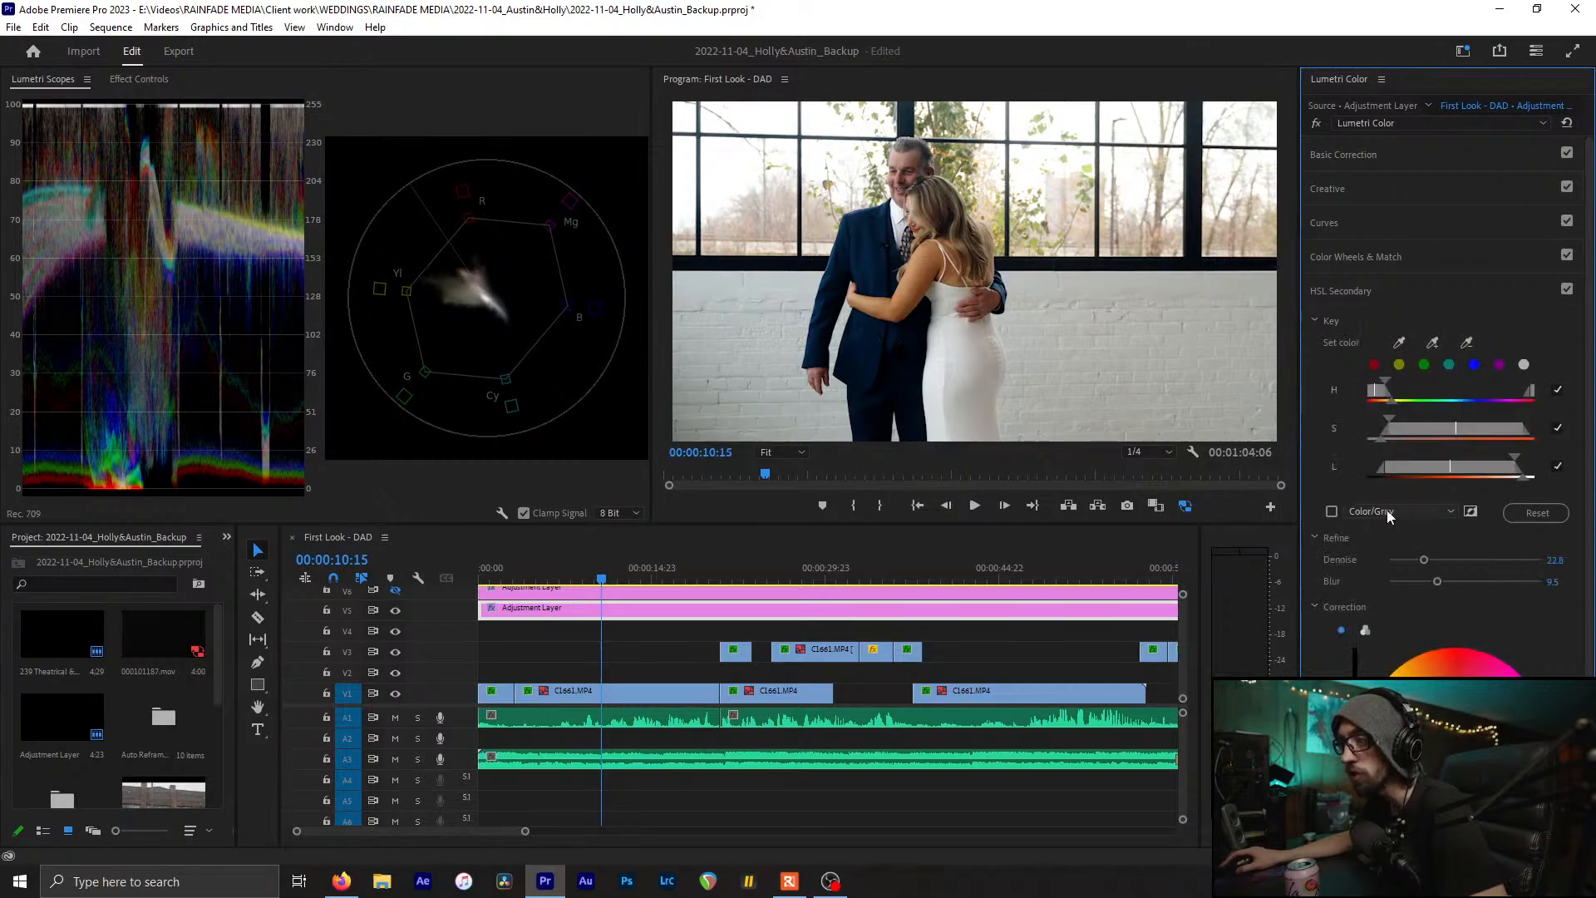
key(ctrl+s)
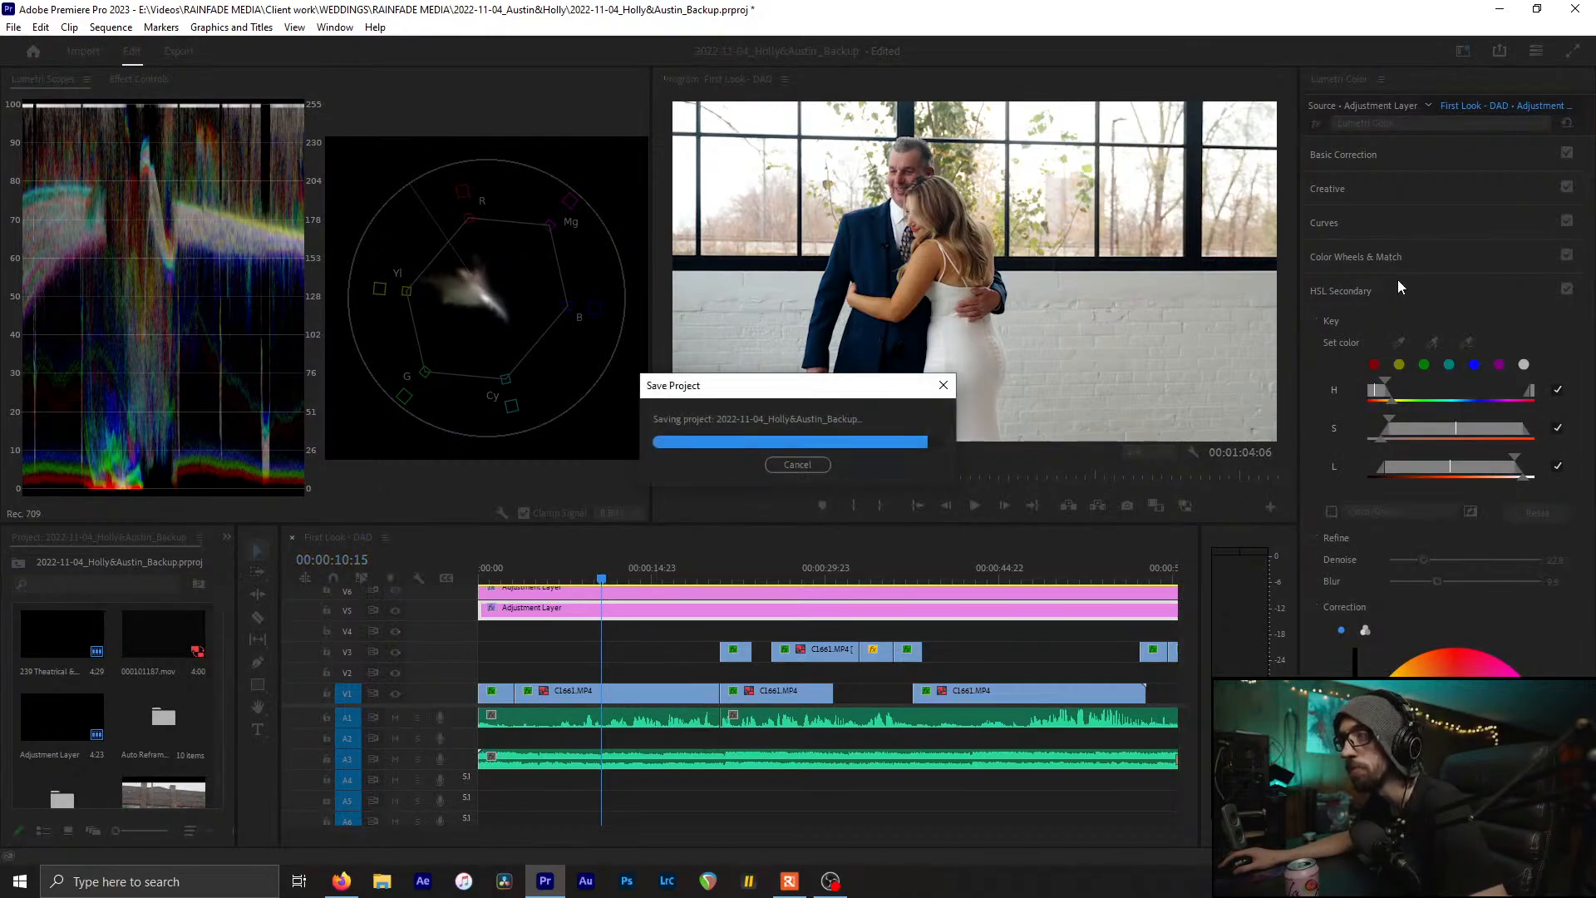
drag(599, 577, 635, 568)
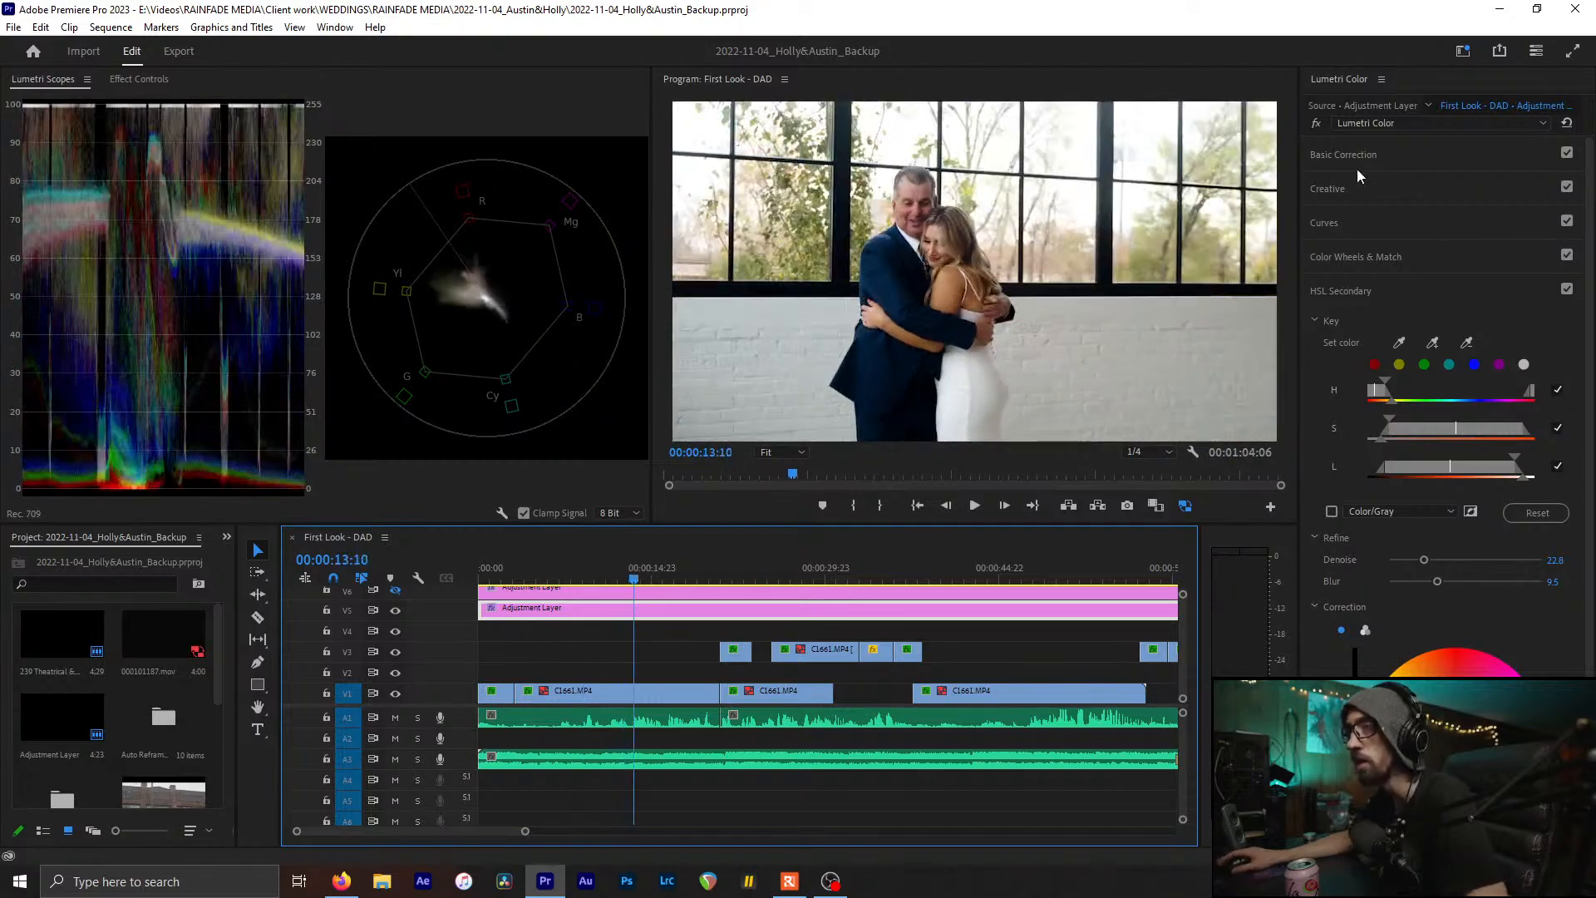
Collapse HSL Secondary, return to the sequence start, and select opening clip C1657.MP4 on V1
click(1396, 284)
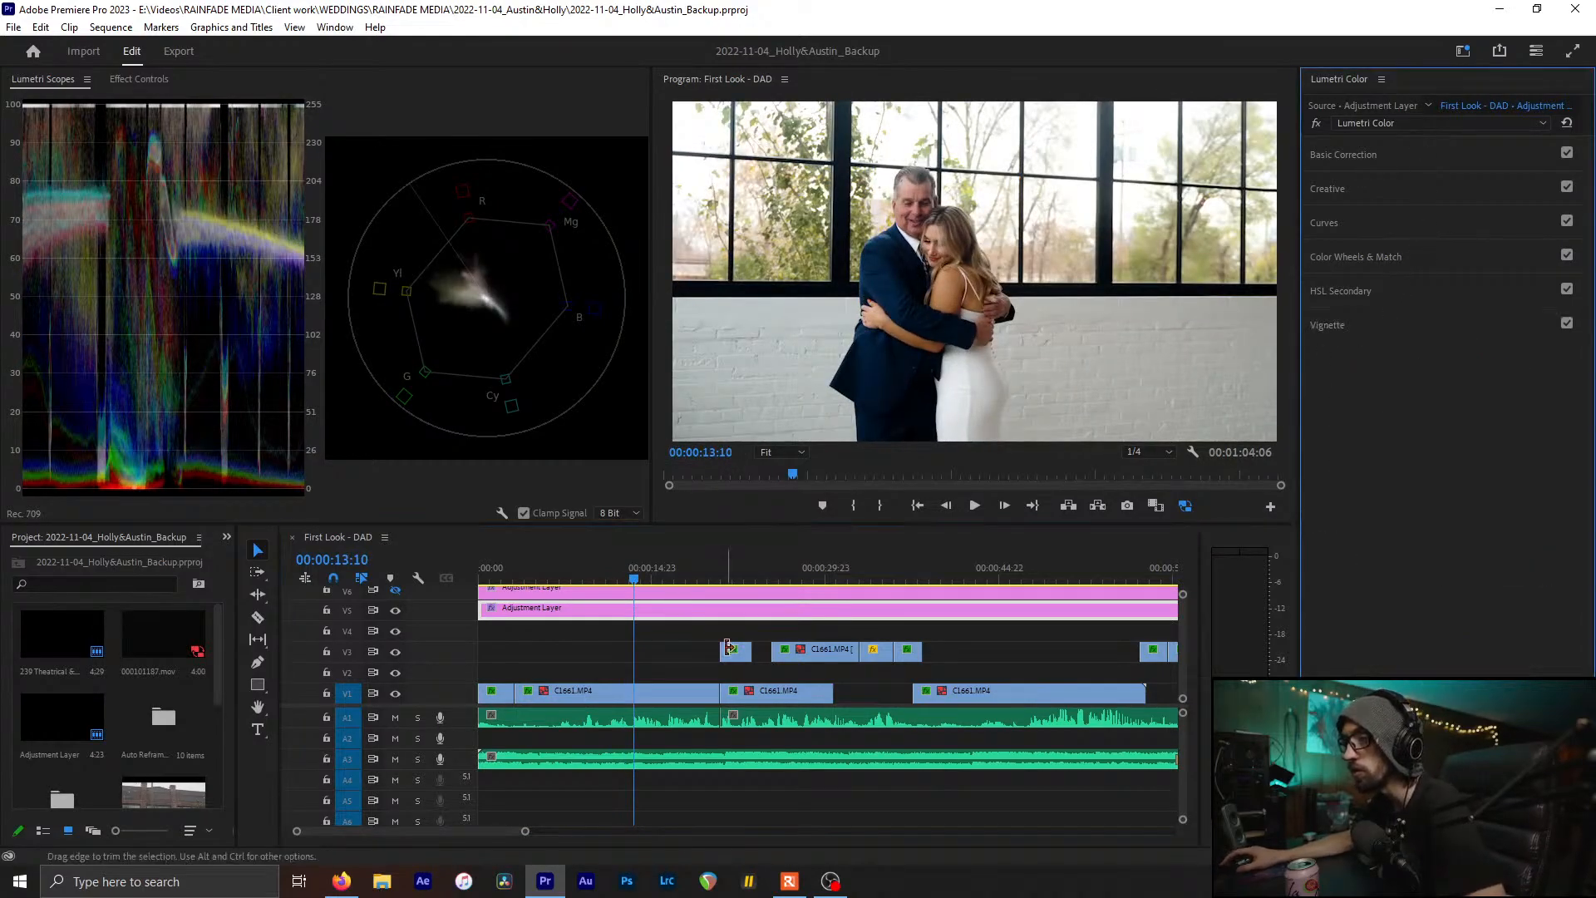
click(519, 572)
drag(521, 574, 503, 572)
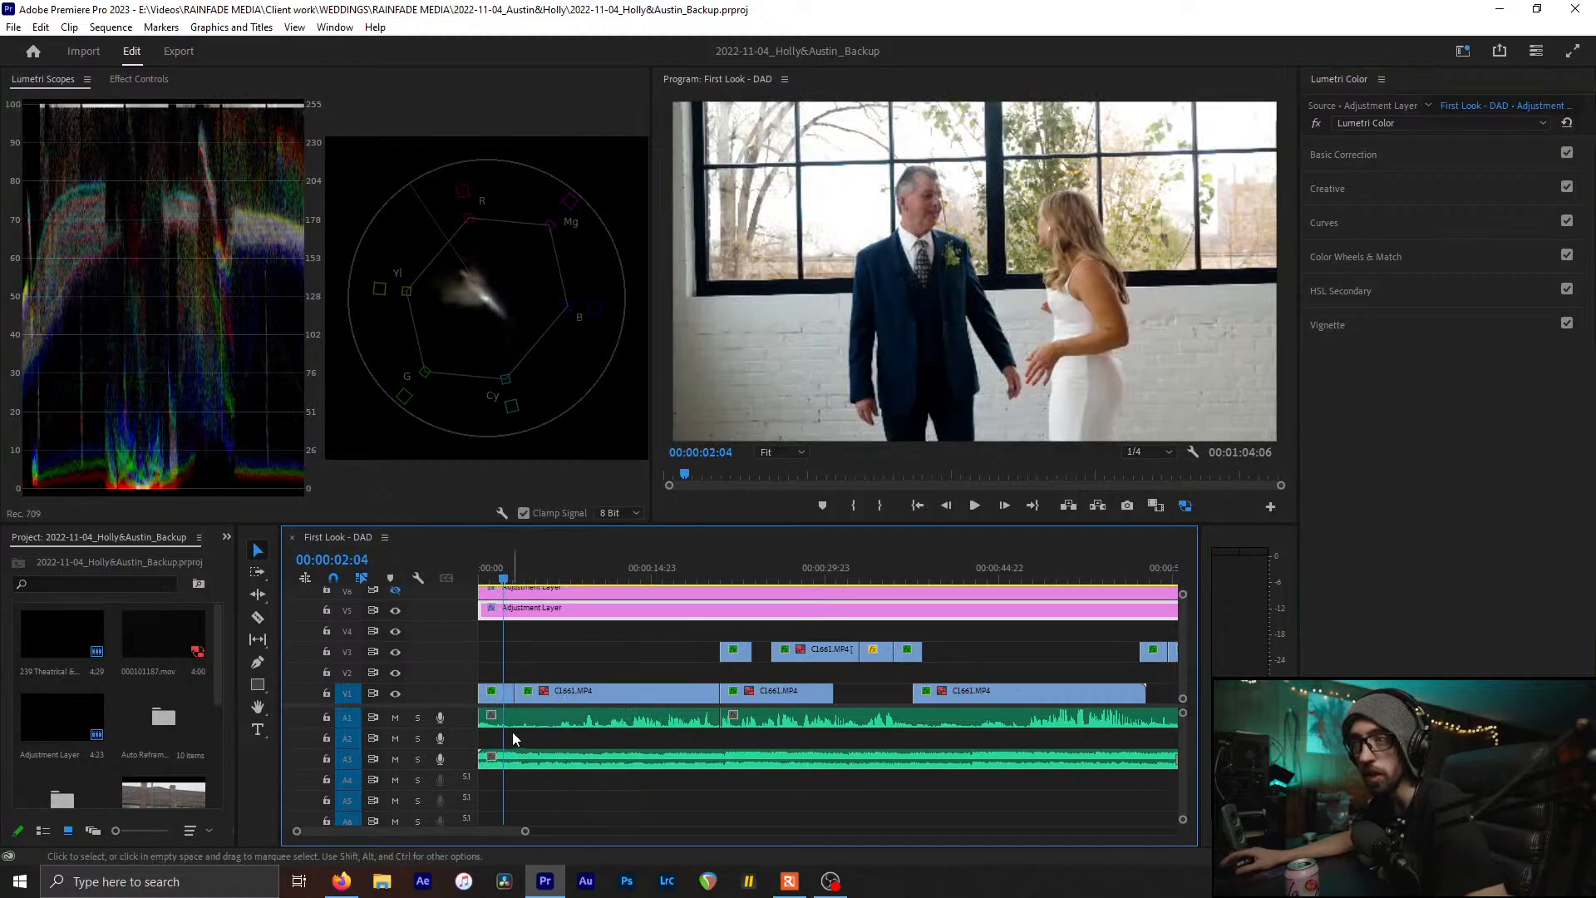
click(497, 698)
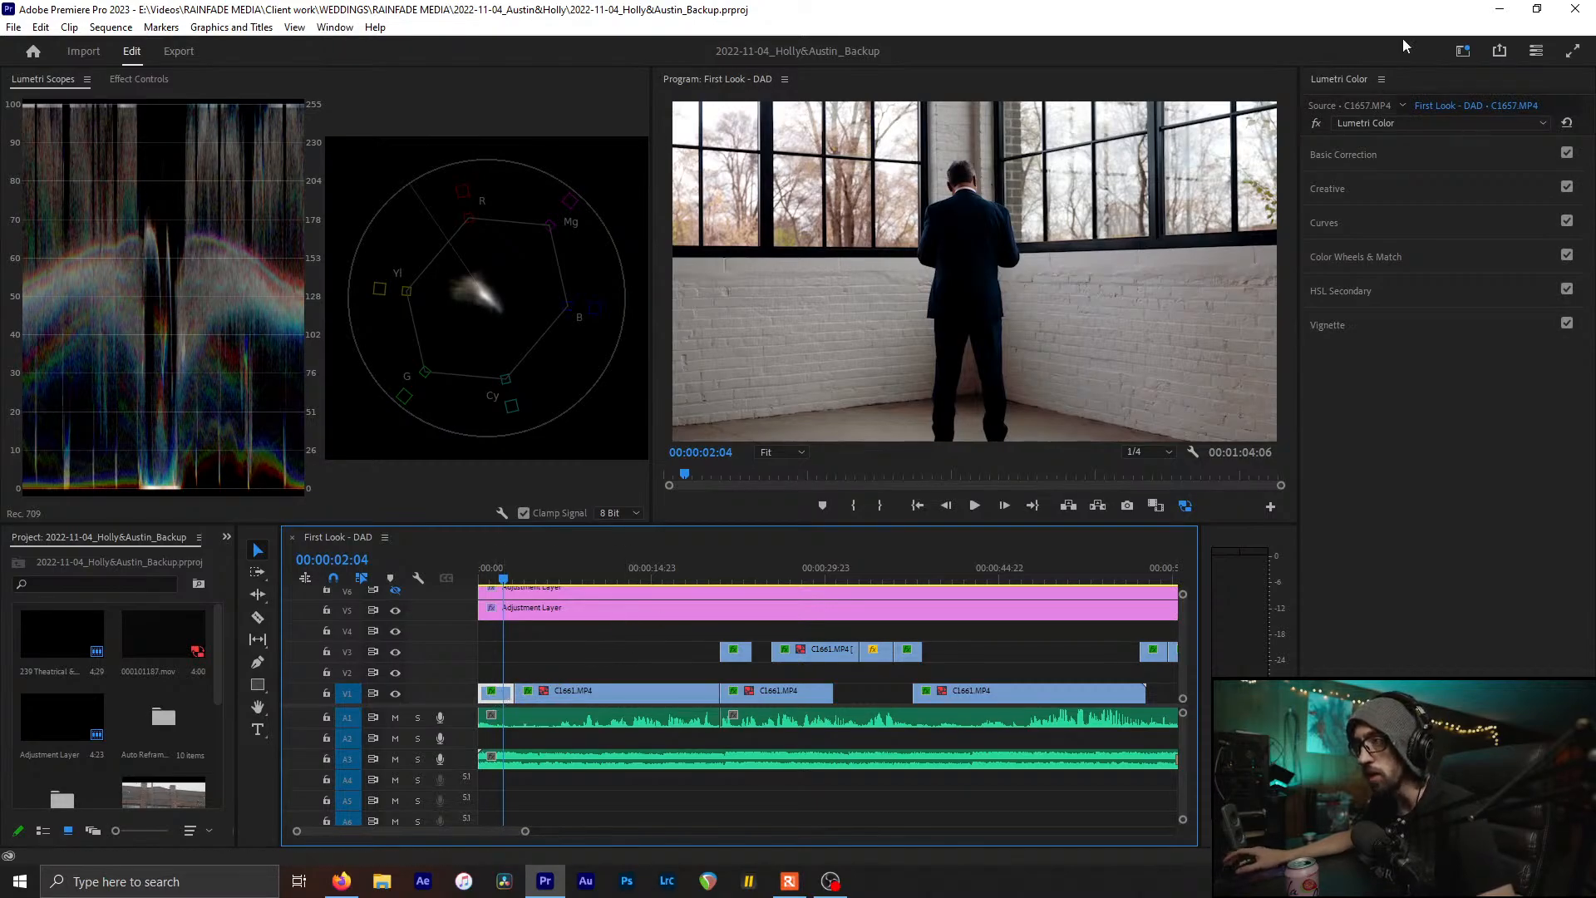
Expand Basic Correction and try lowering Highlights, undoing each attempt
click(1363, 155)
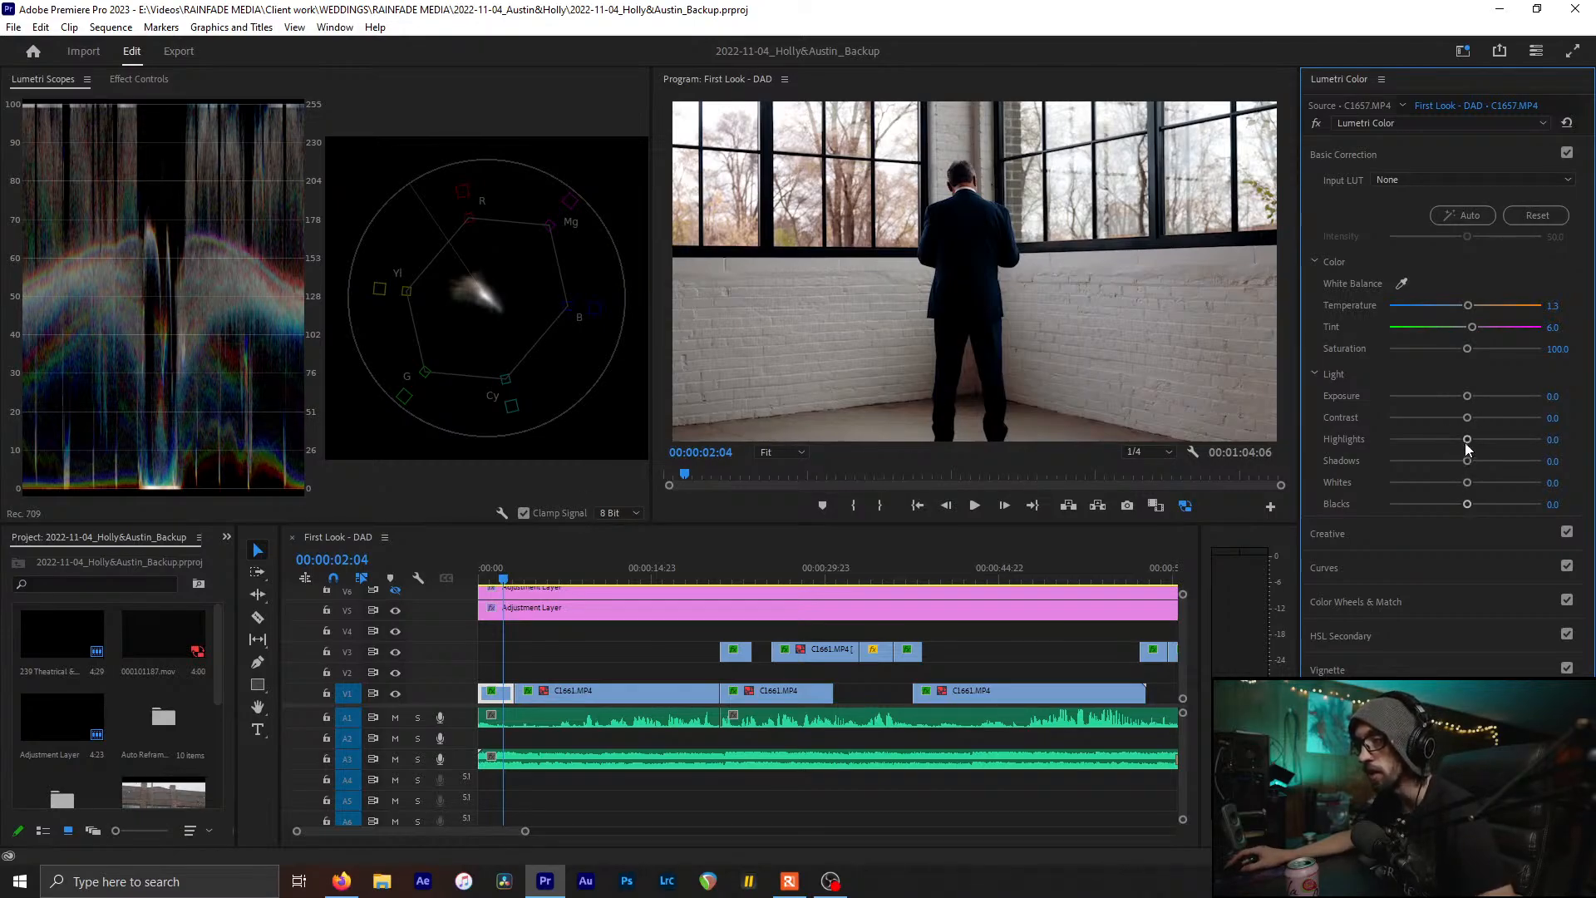
drag(1467, 439, 1473, 486)
key(ctrl+z)
key(ctrl+z)
key(ctrl+z)
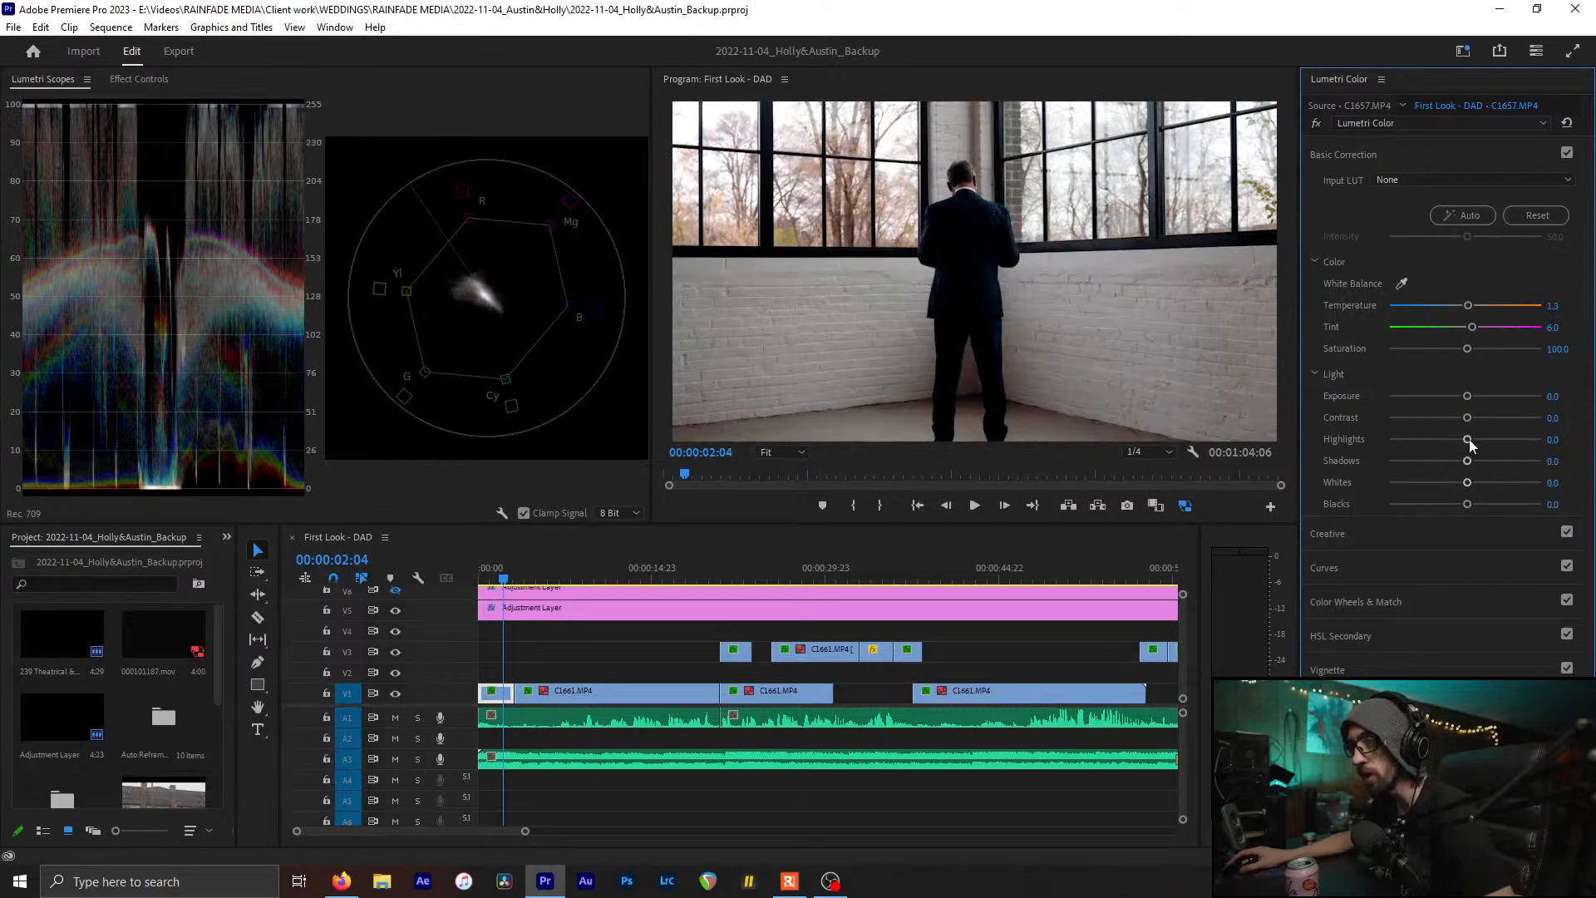
drag(1442, 440, 1339, 452)
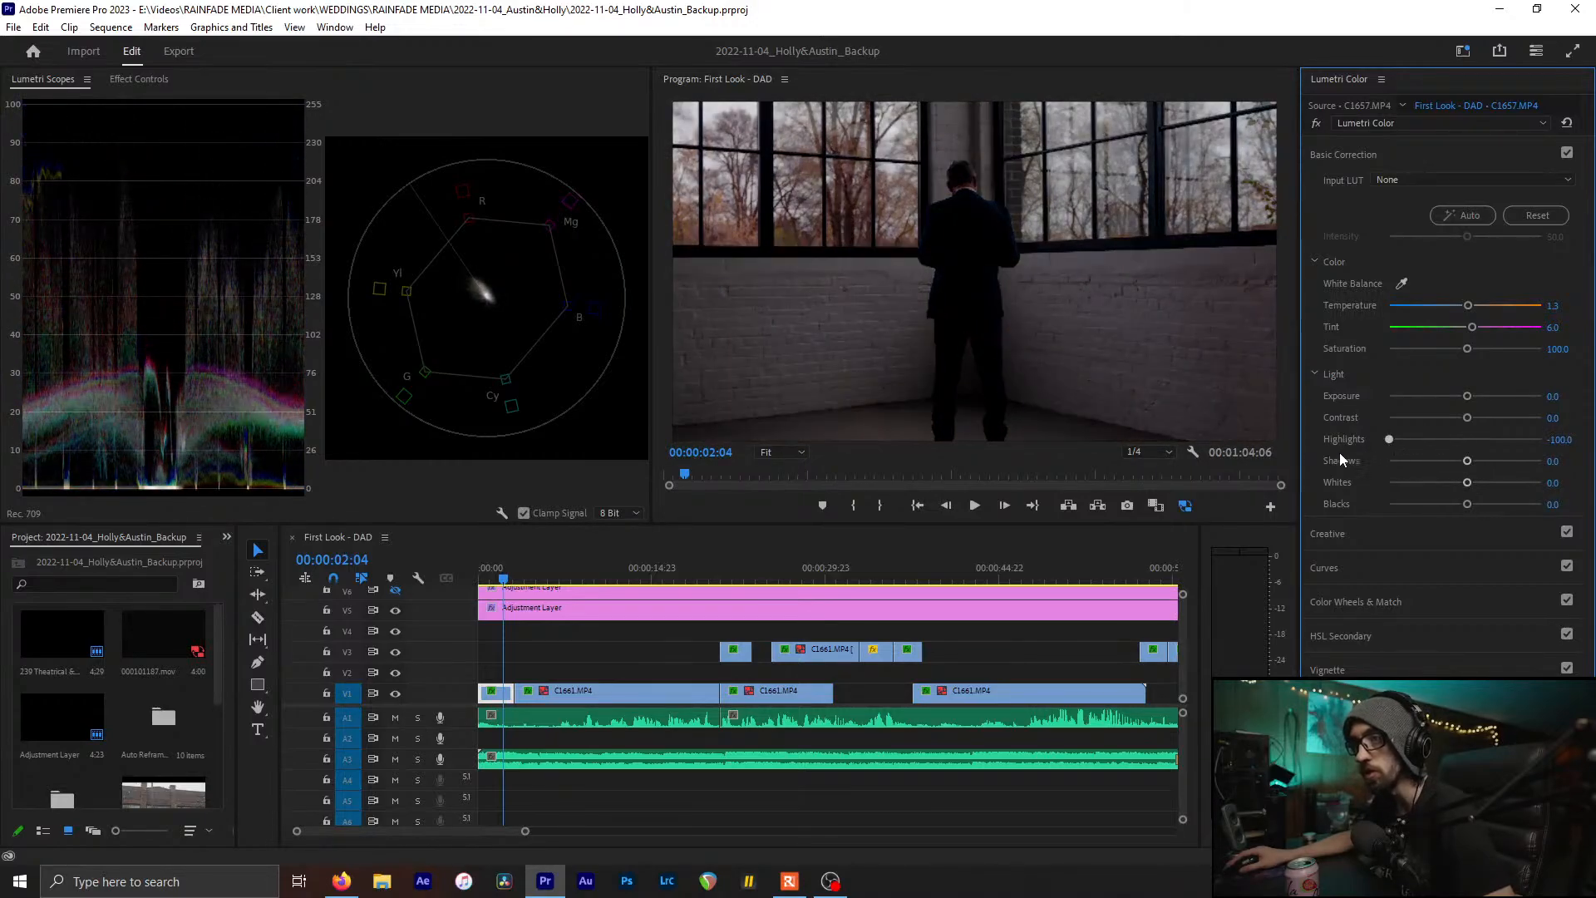
key(ctrl+z)
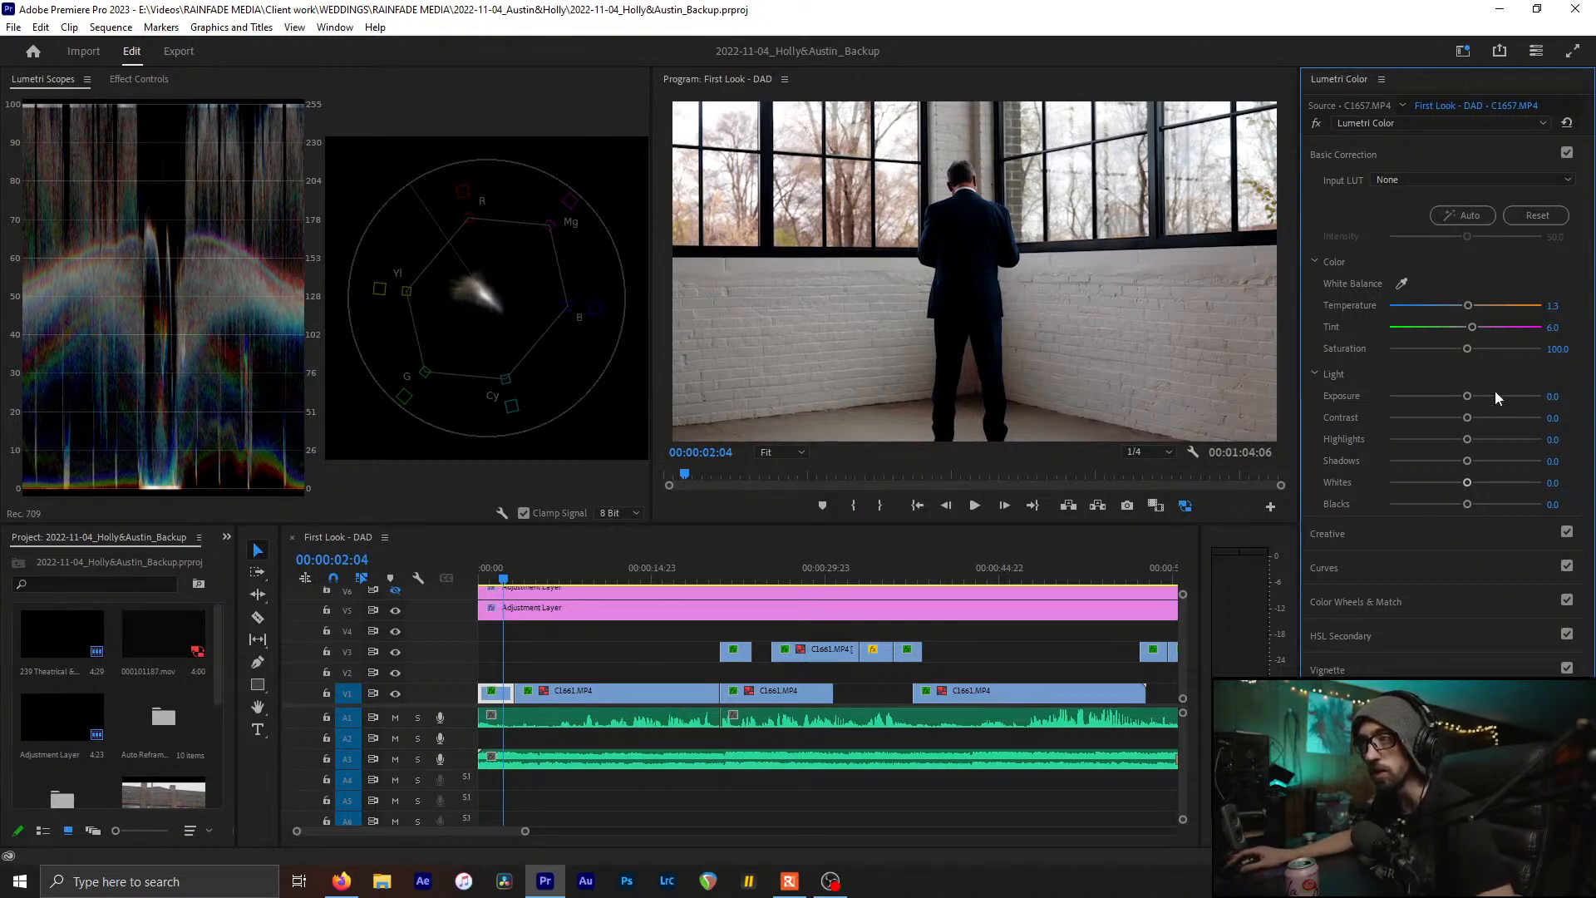
Lift Shadows to 25.0 and deepen Blacks to -7.6, comparing Basic Correction off and on
drag(1467, 460, 1485, 465)
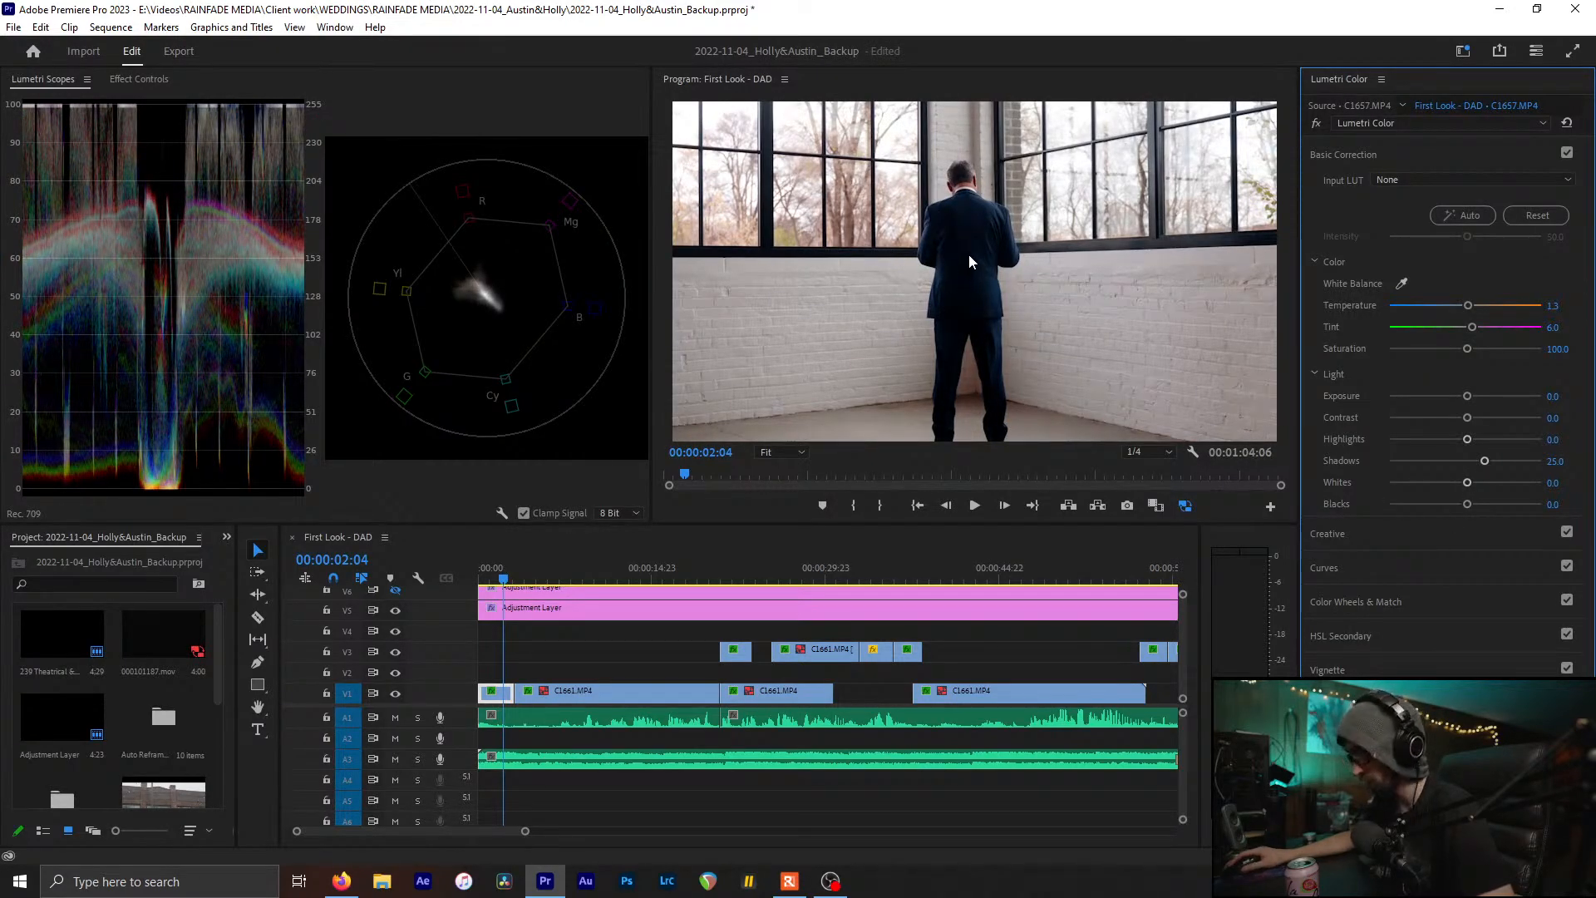
drag(1468, 503, 1457, 504)
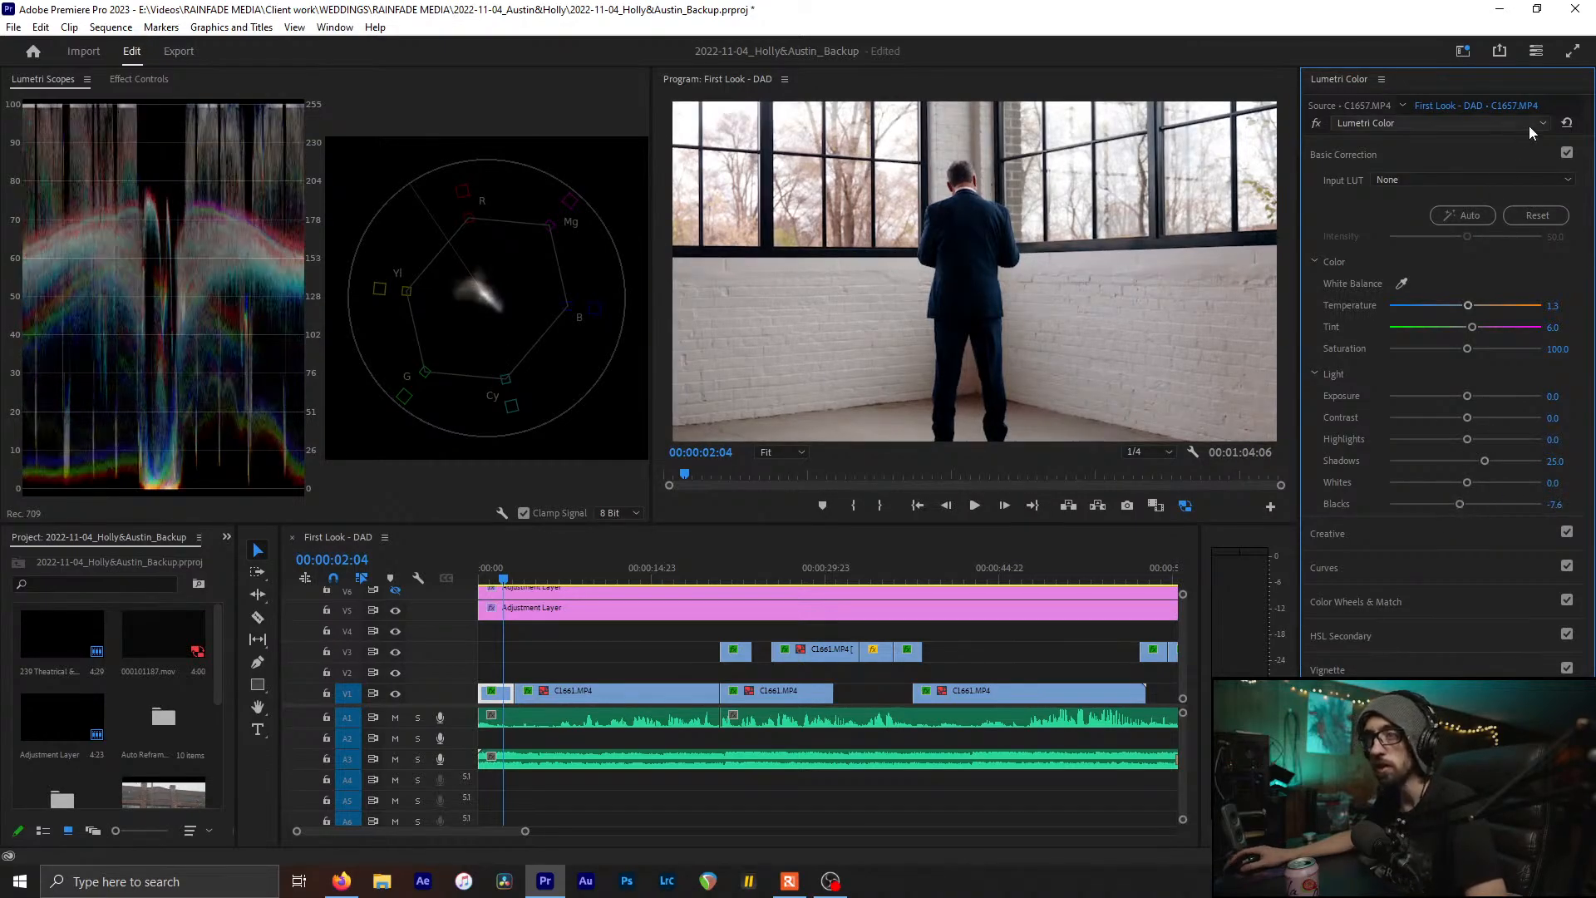
click(1566, 154)
click(1566, 154)
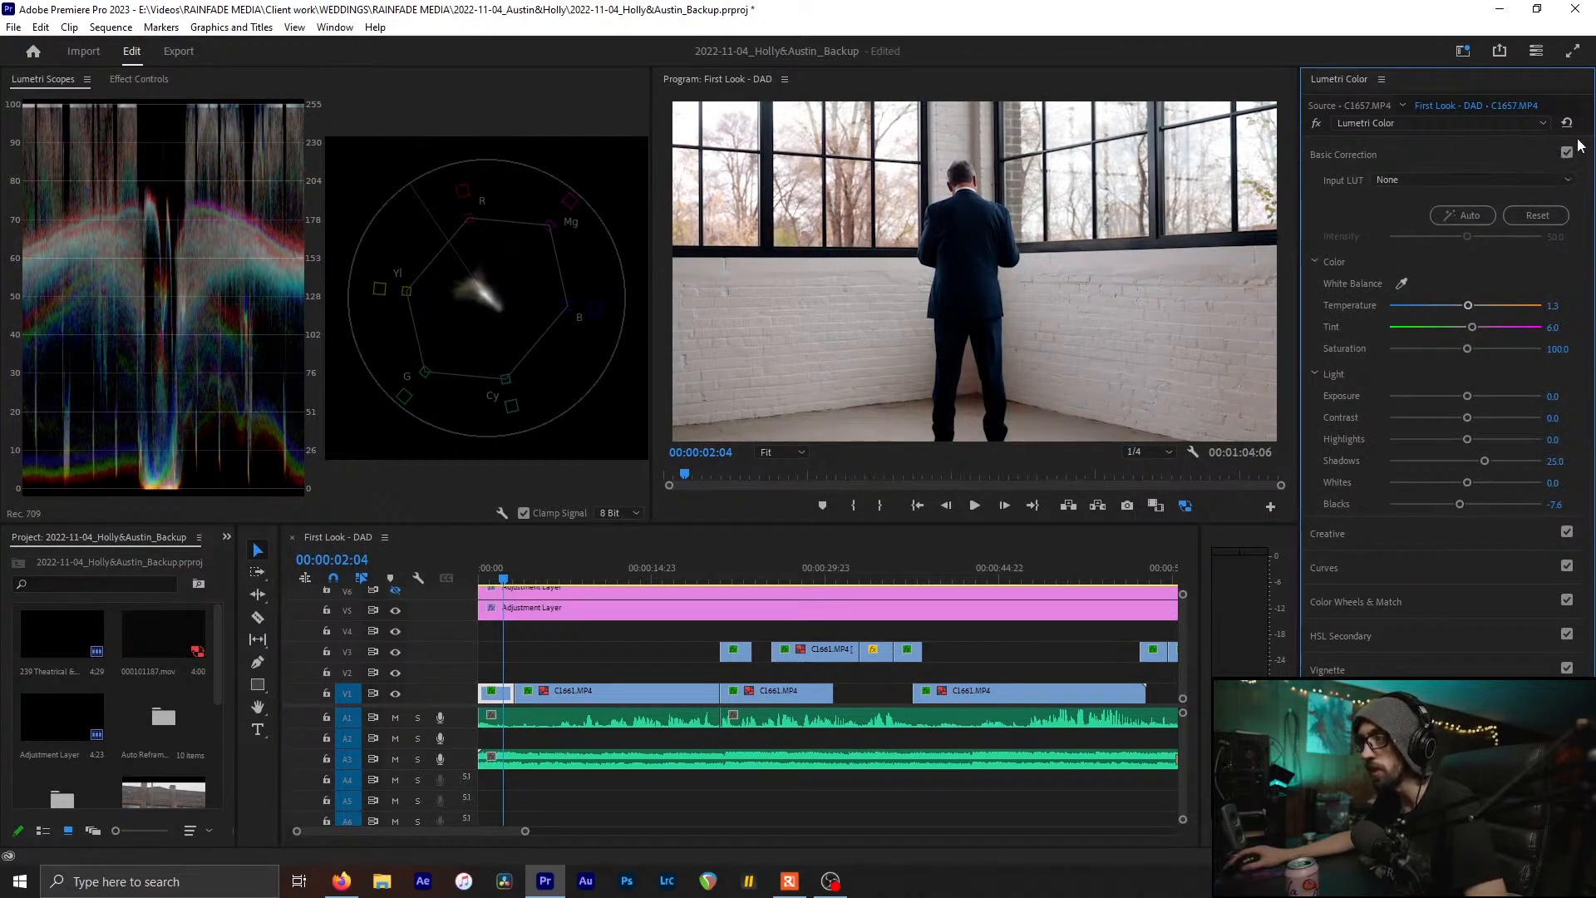
click(1567, 153)
click(1567, 153)
click(735, 502)
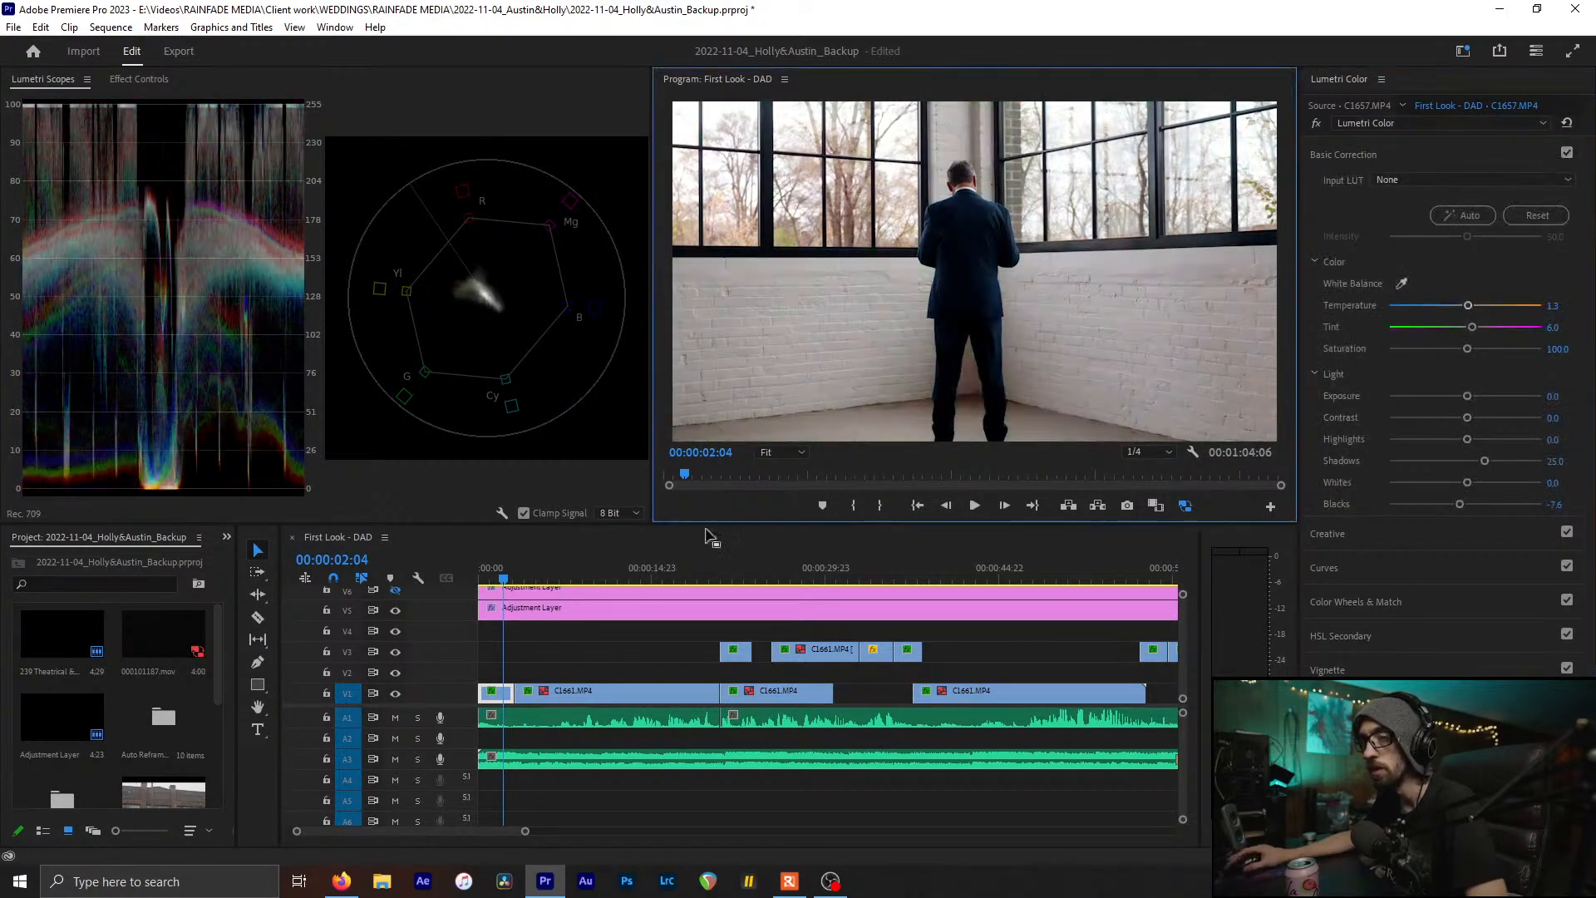
On the first C1661 couple clip, try Highlights and Exposure changes, resetting each to zero
click(681, 569)
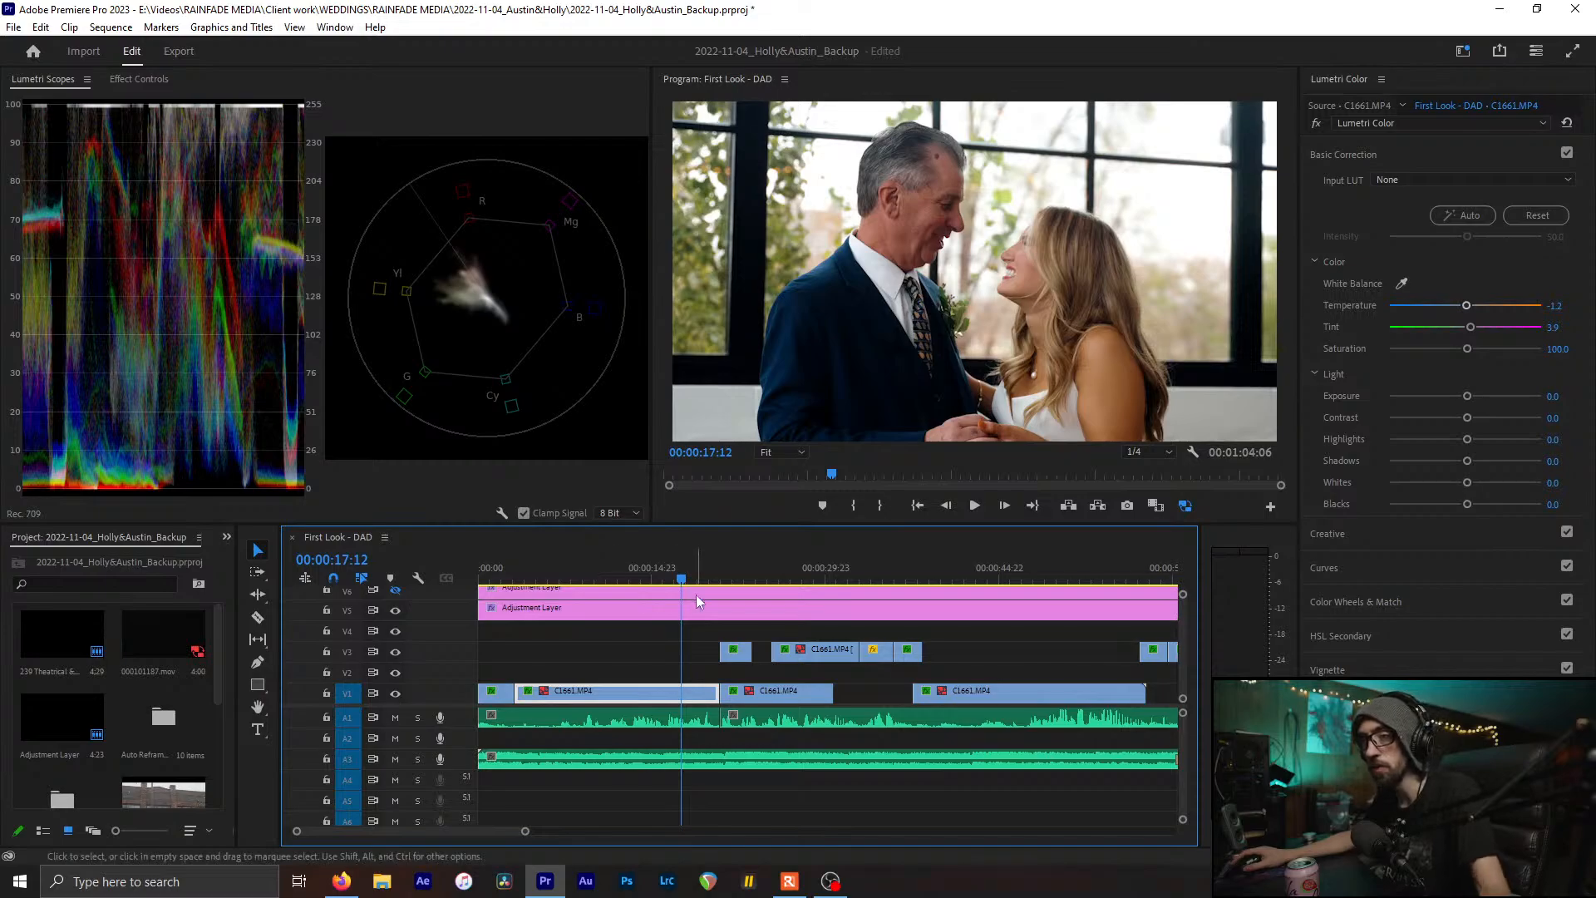
drag(681, 578, 681, 579)
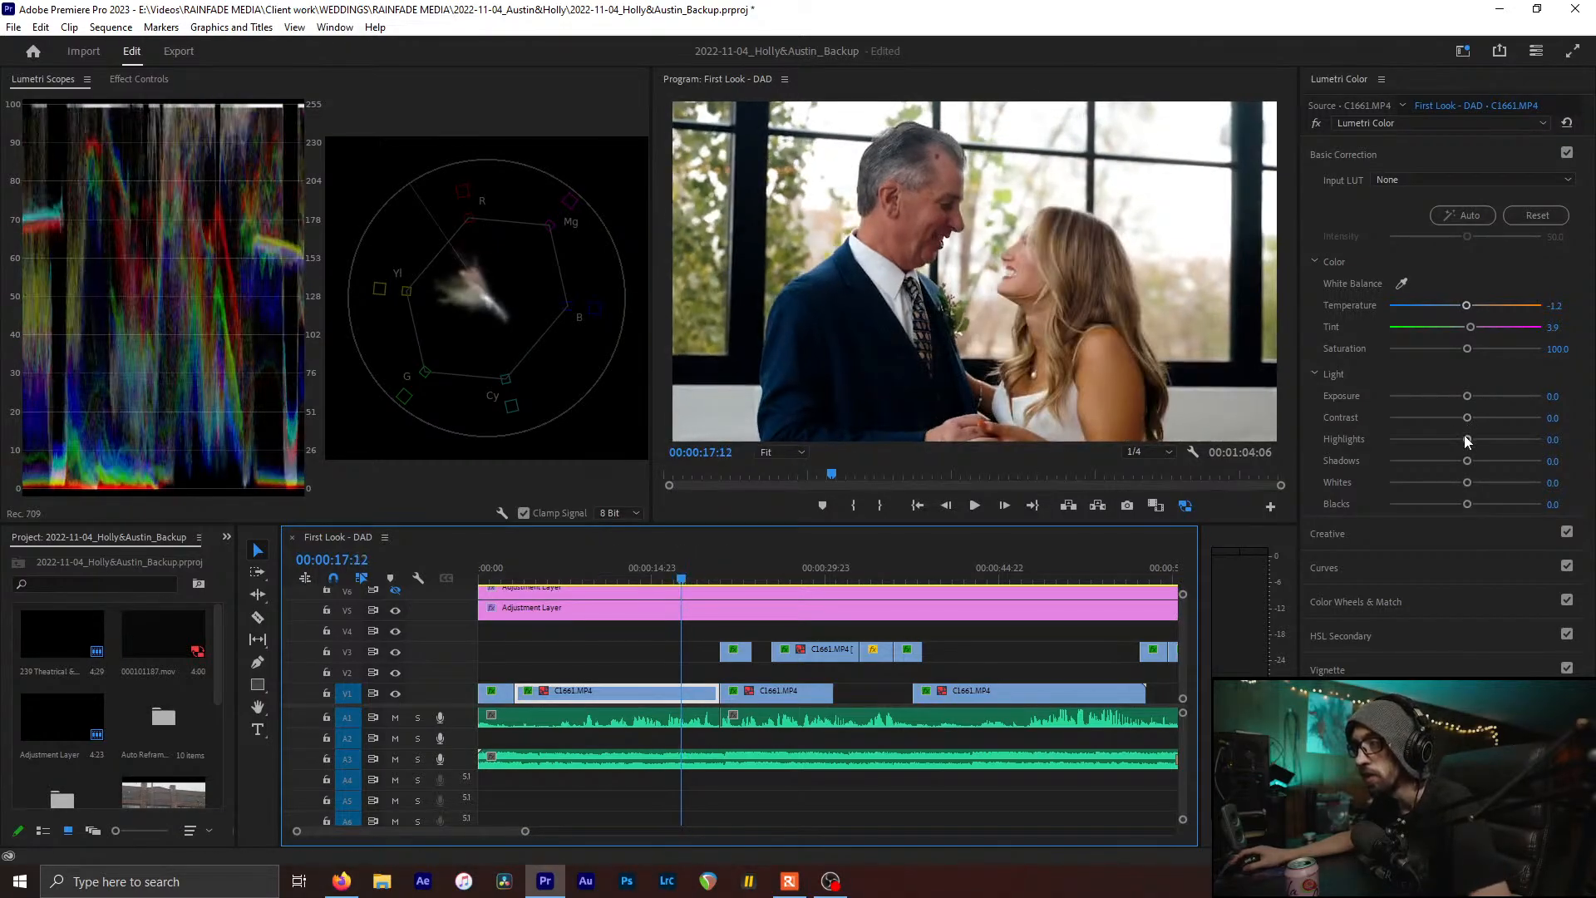
mouse_move(1463, 438)
mouse_down()
mouse_move(1424, 441)
mouse_move(1479, 463)
mouse_up()
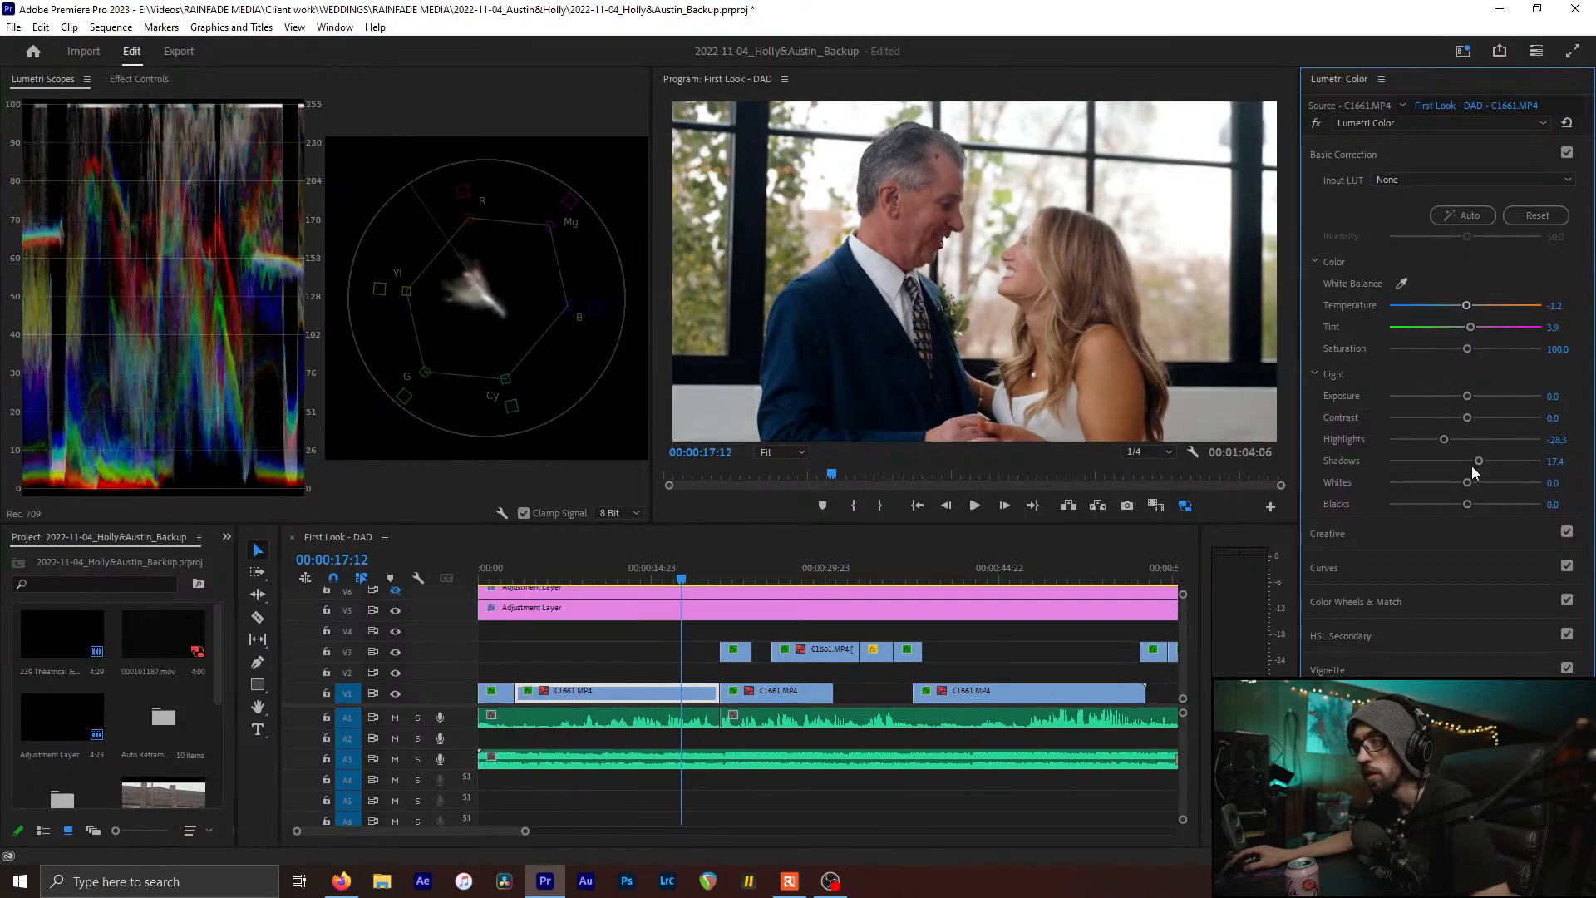
double_click(1459, 461)
double_click(1450, 441)
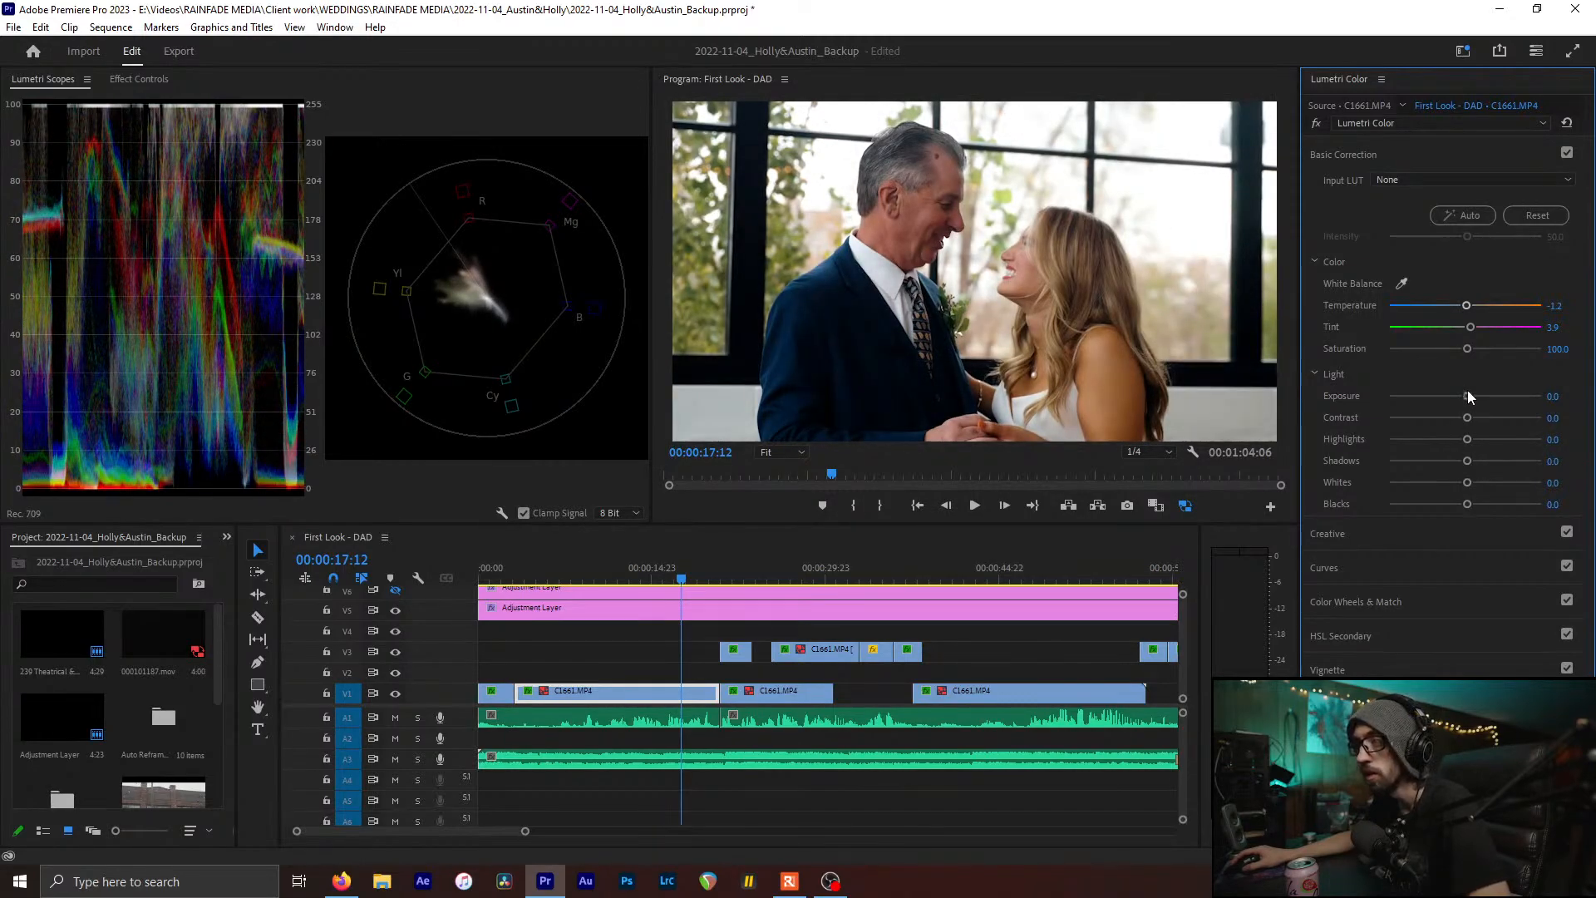
drag(1466, 394, 1452, 401)
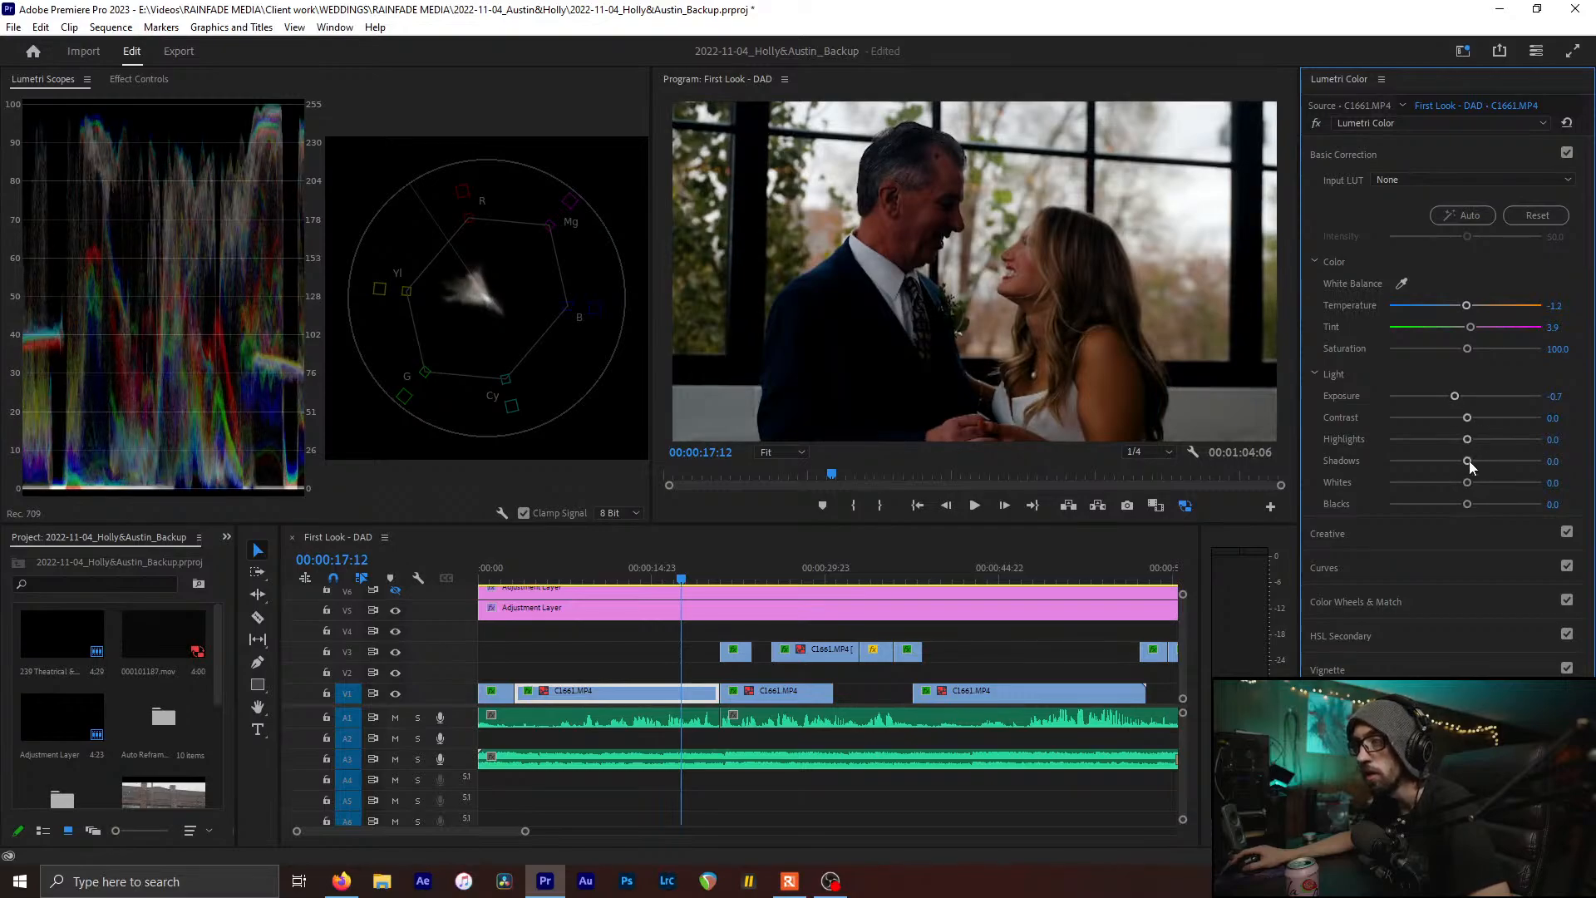
double_click(1454, 396)
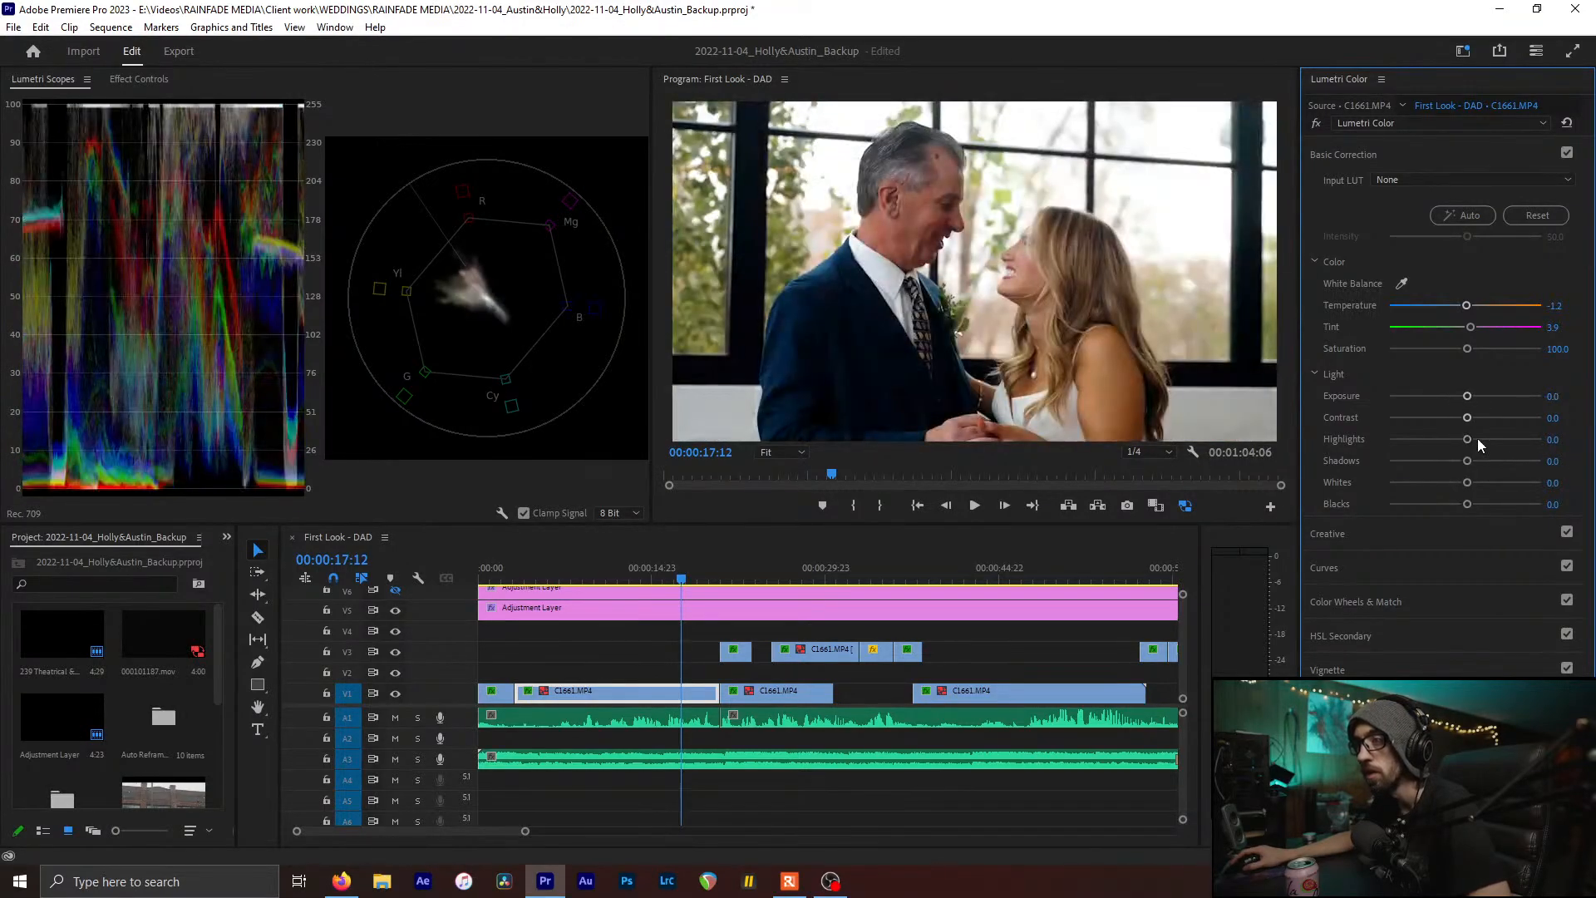
drag(1466, 438, 1457, 397)
double_click(1434, 440)
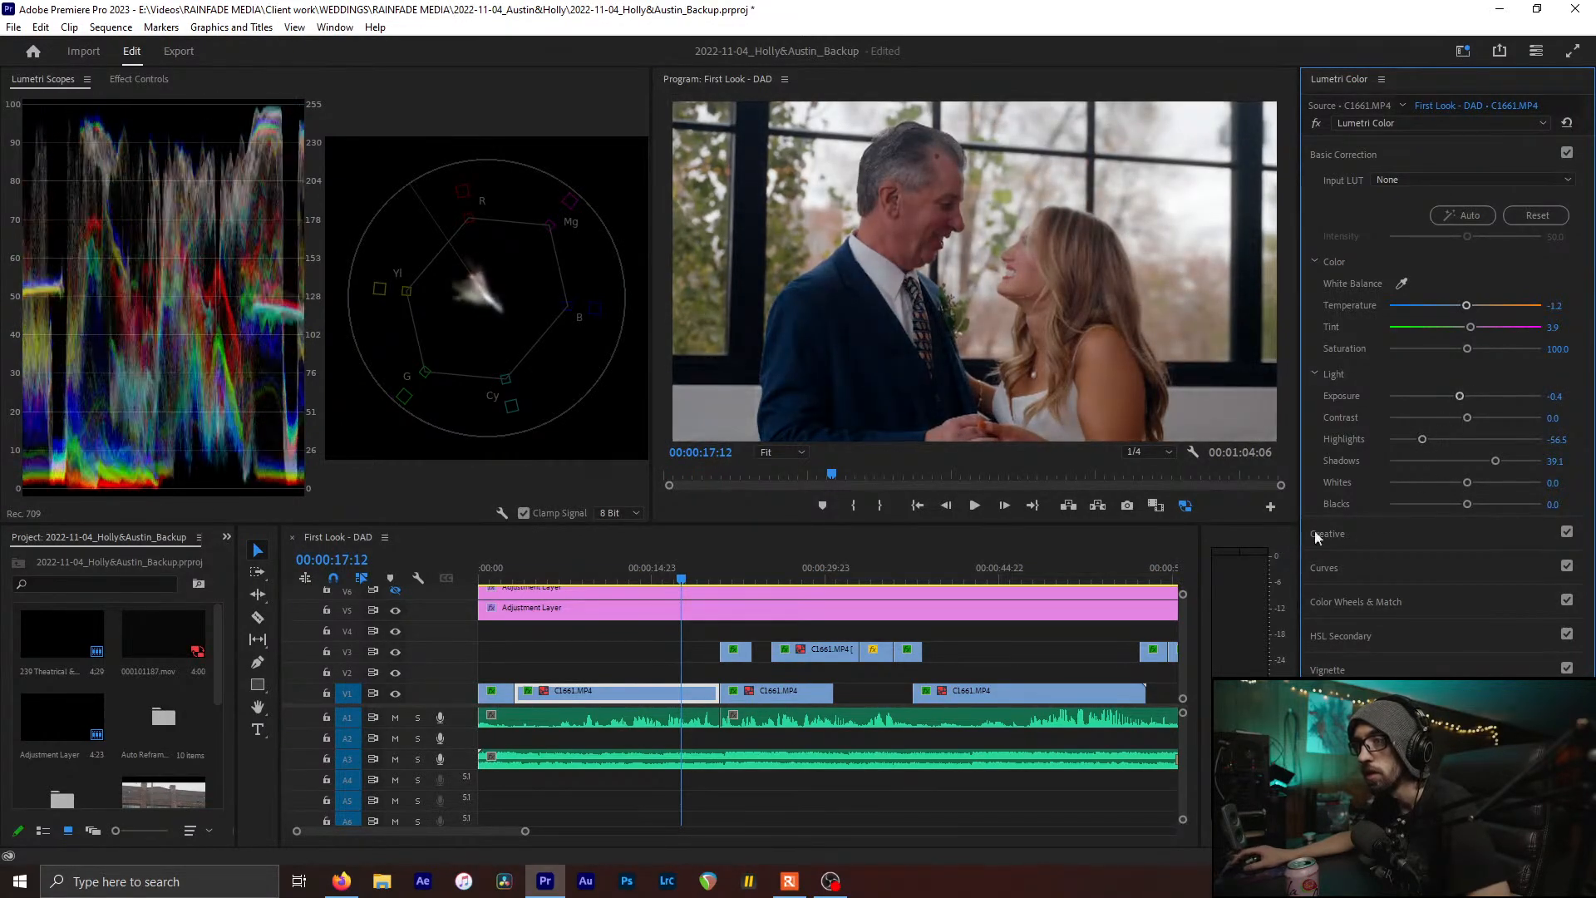
Raise the couple clip's Blacks and compare Basic Correction off and on
drag(1467, 504, 1485, 503)
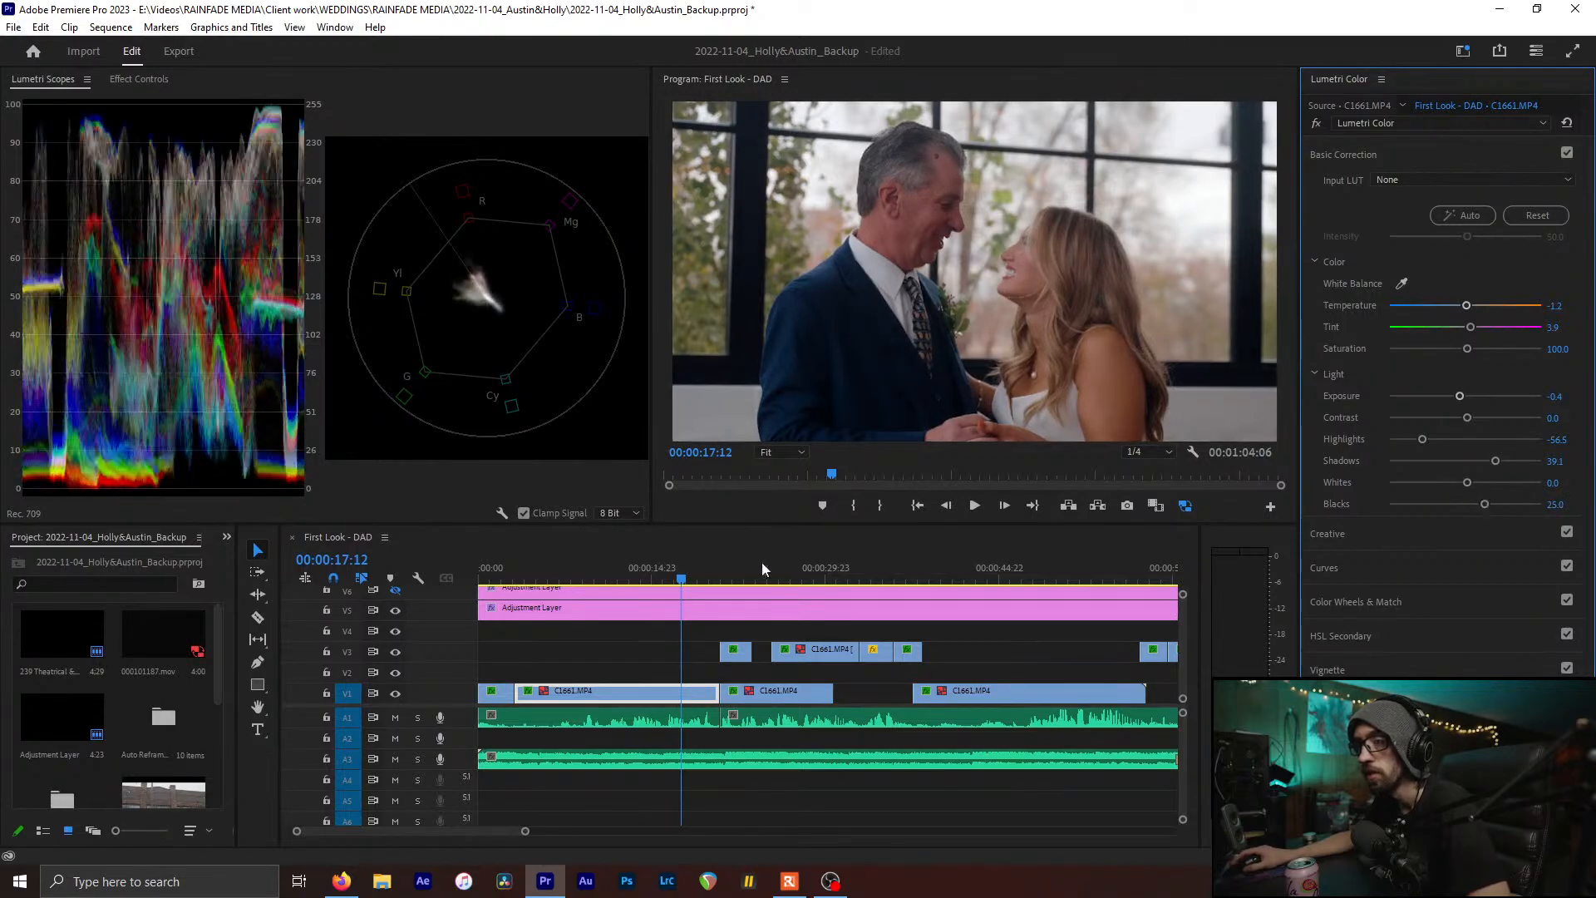
click(653, 567)
drag(655, 566, 641, 567)
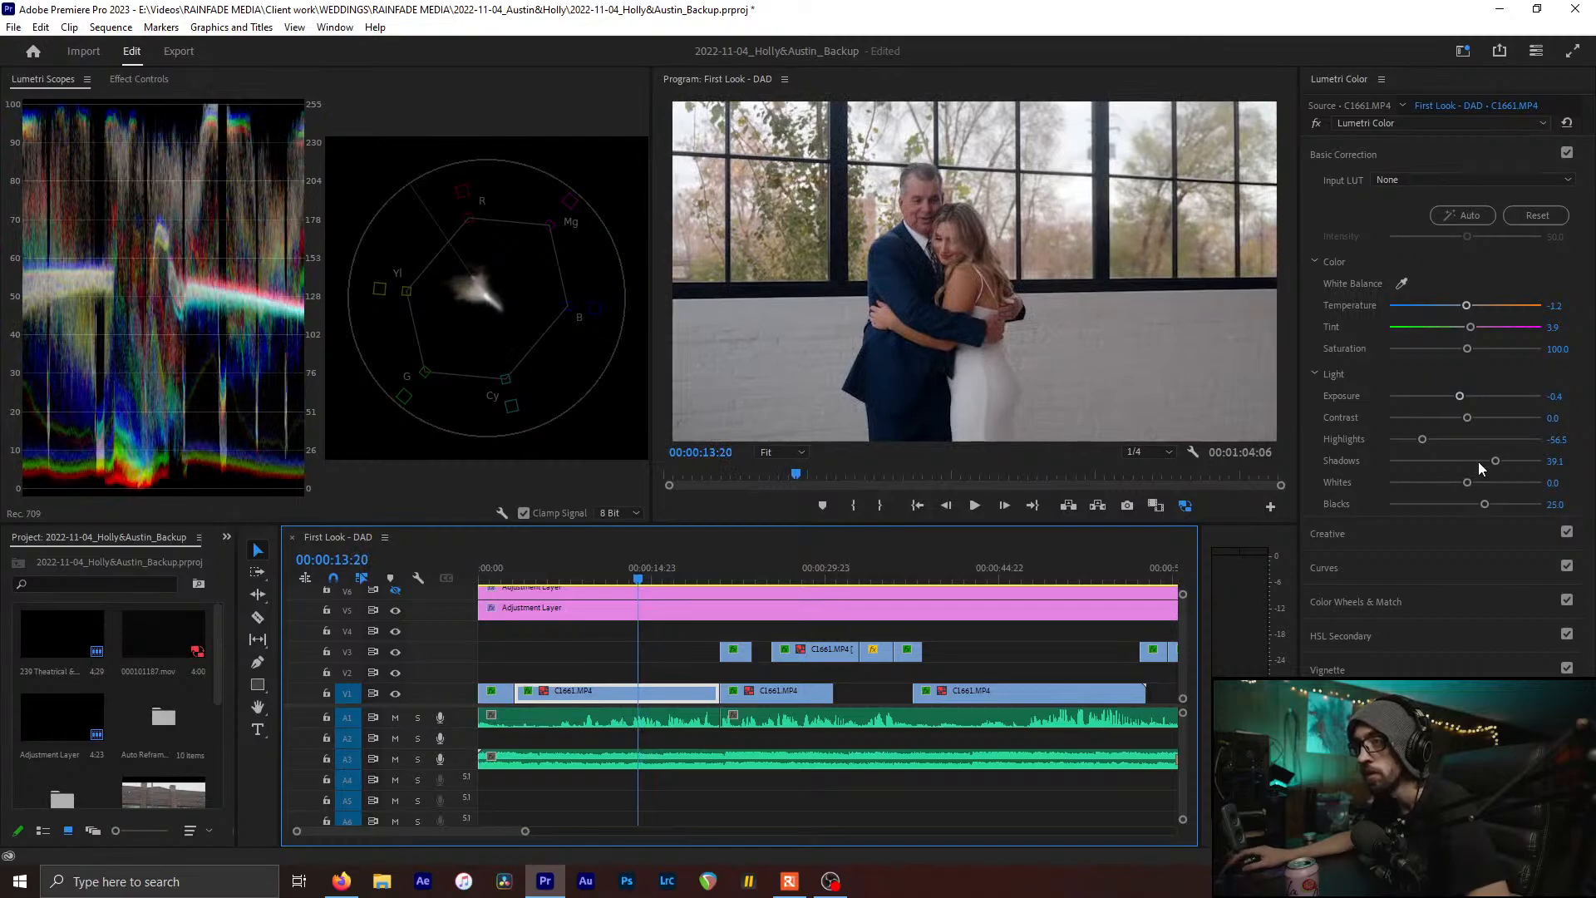
click(1566, 154)
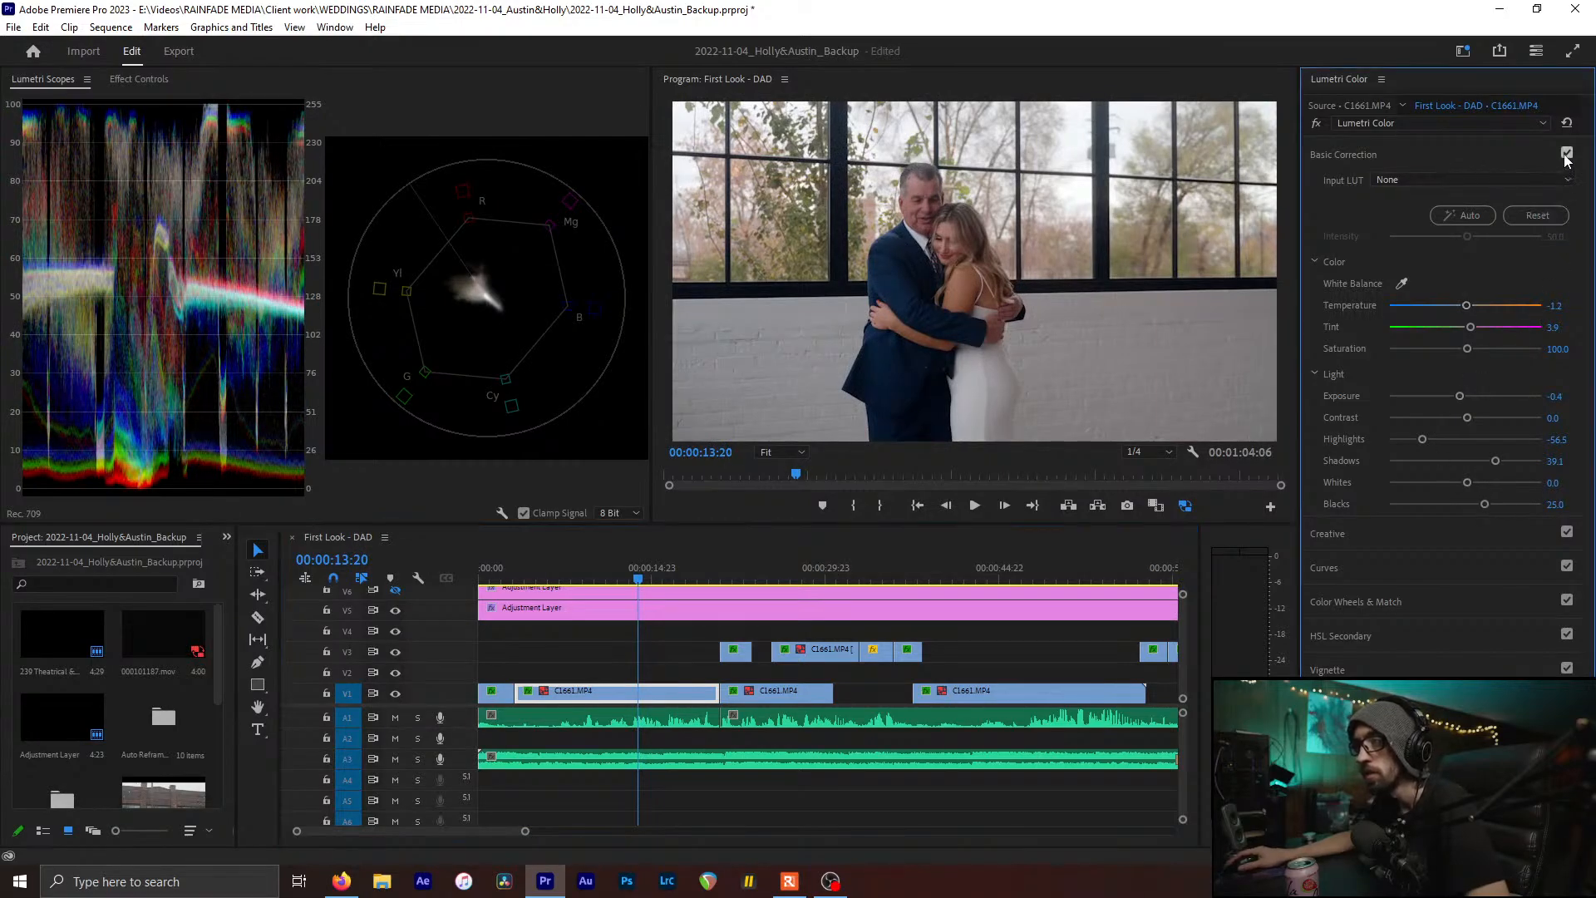
click(1566, 153)
click(1565, 154)
click(1566, 154)
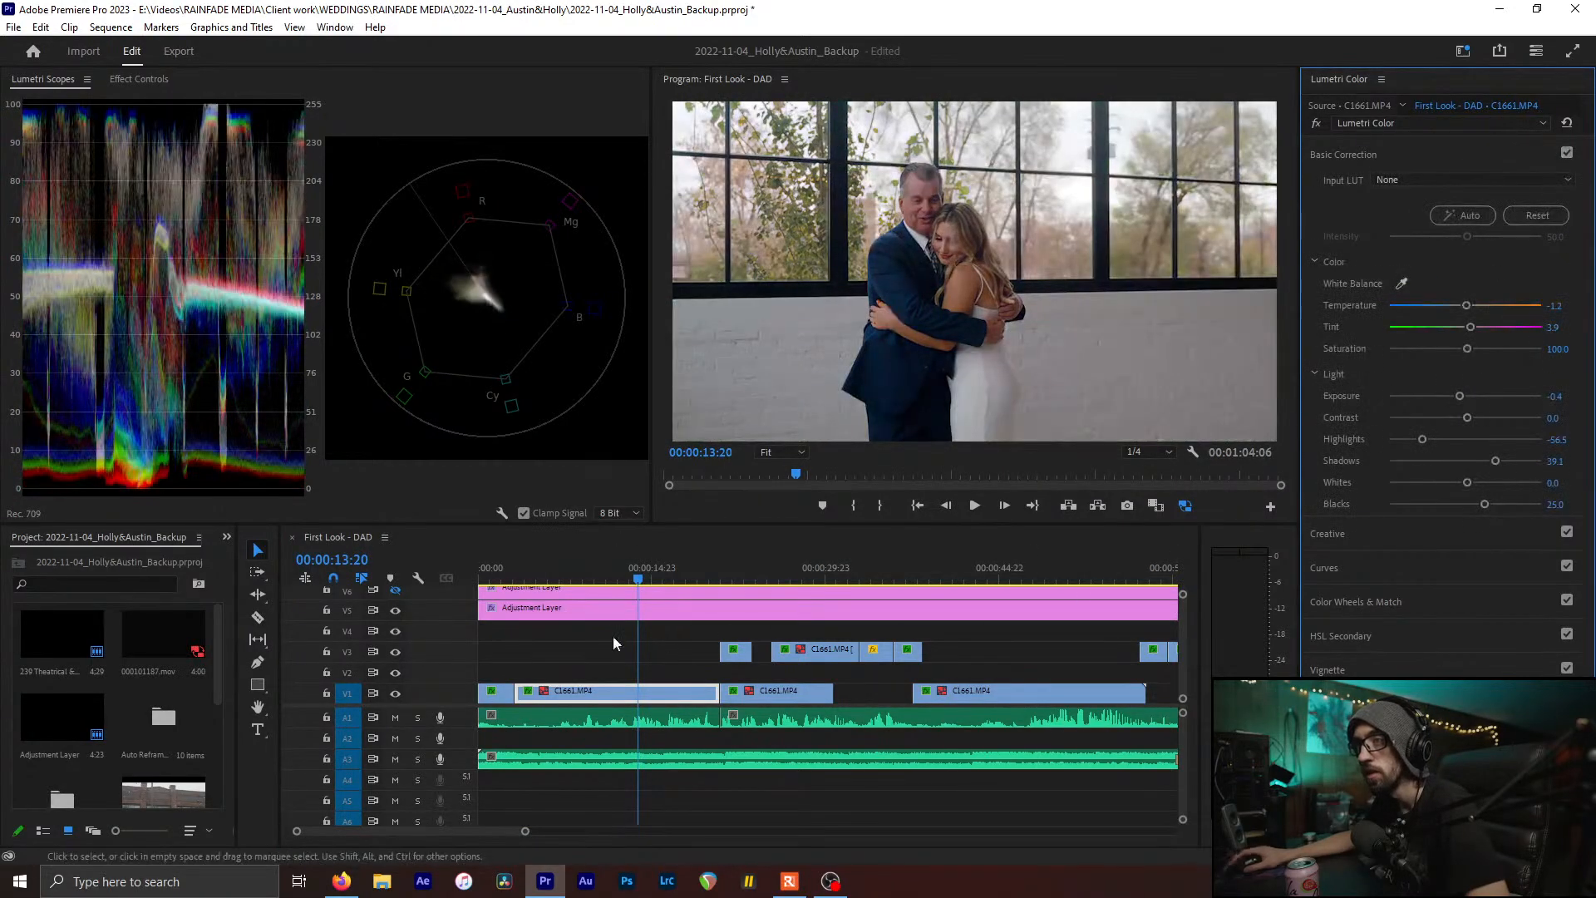
Reset Highlights, Shadows and Blacks against the opening shot, then lift Shadows to 29.3
click(506, 576)
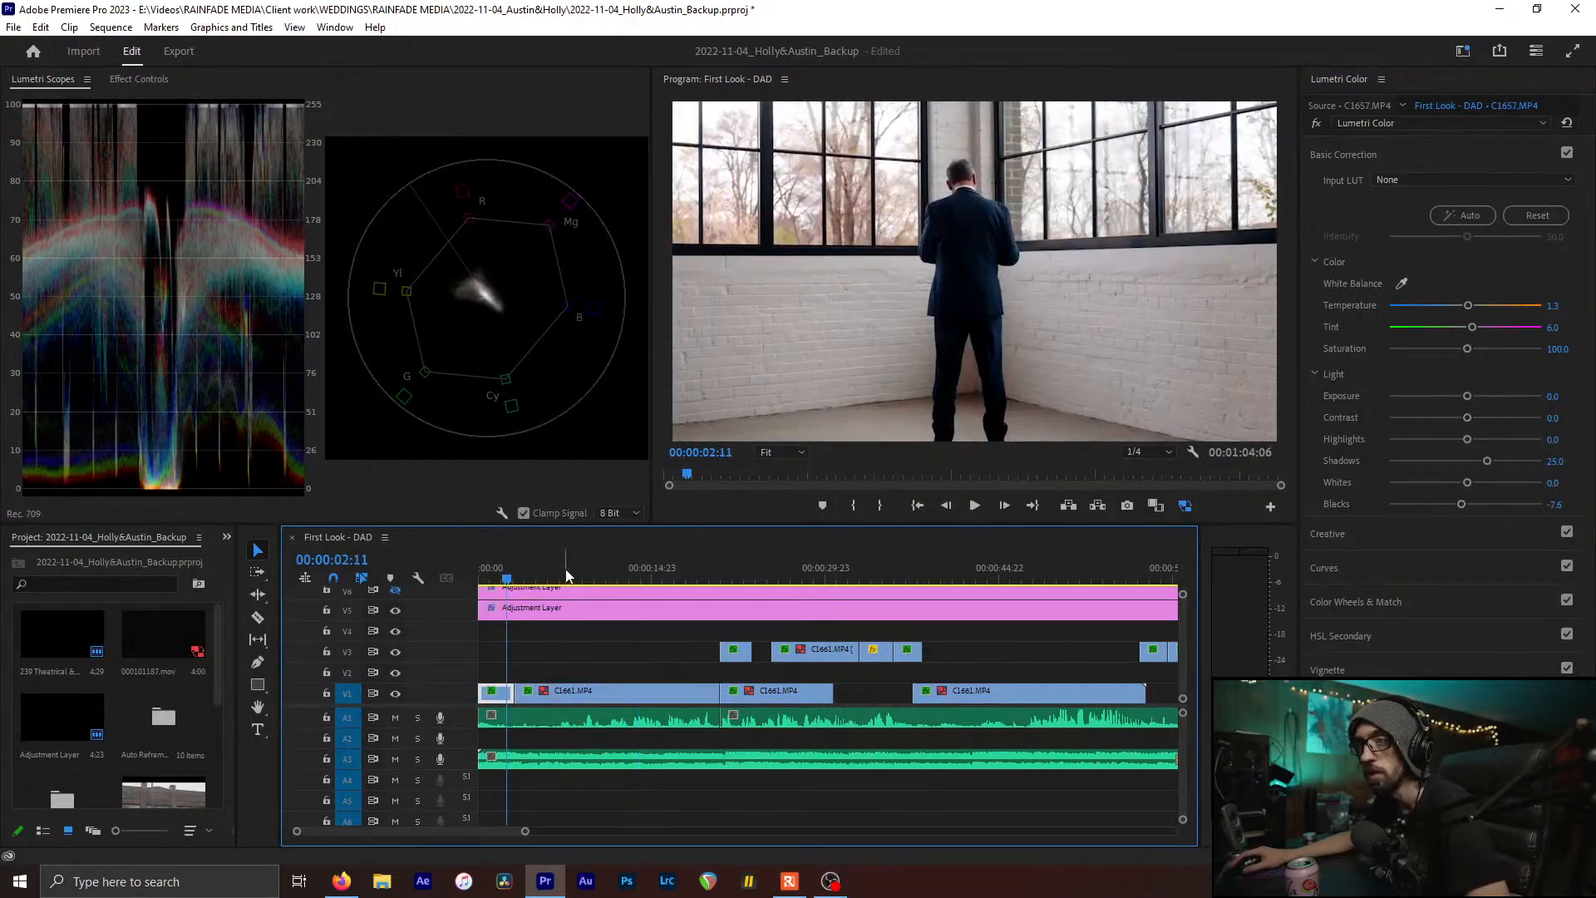
drag(566, 575, 528, 595)
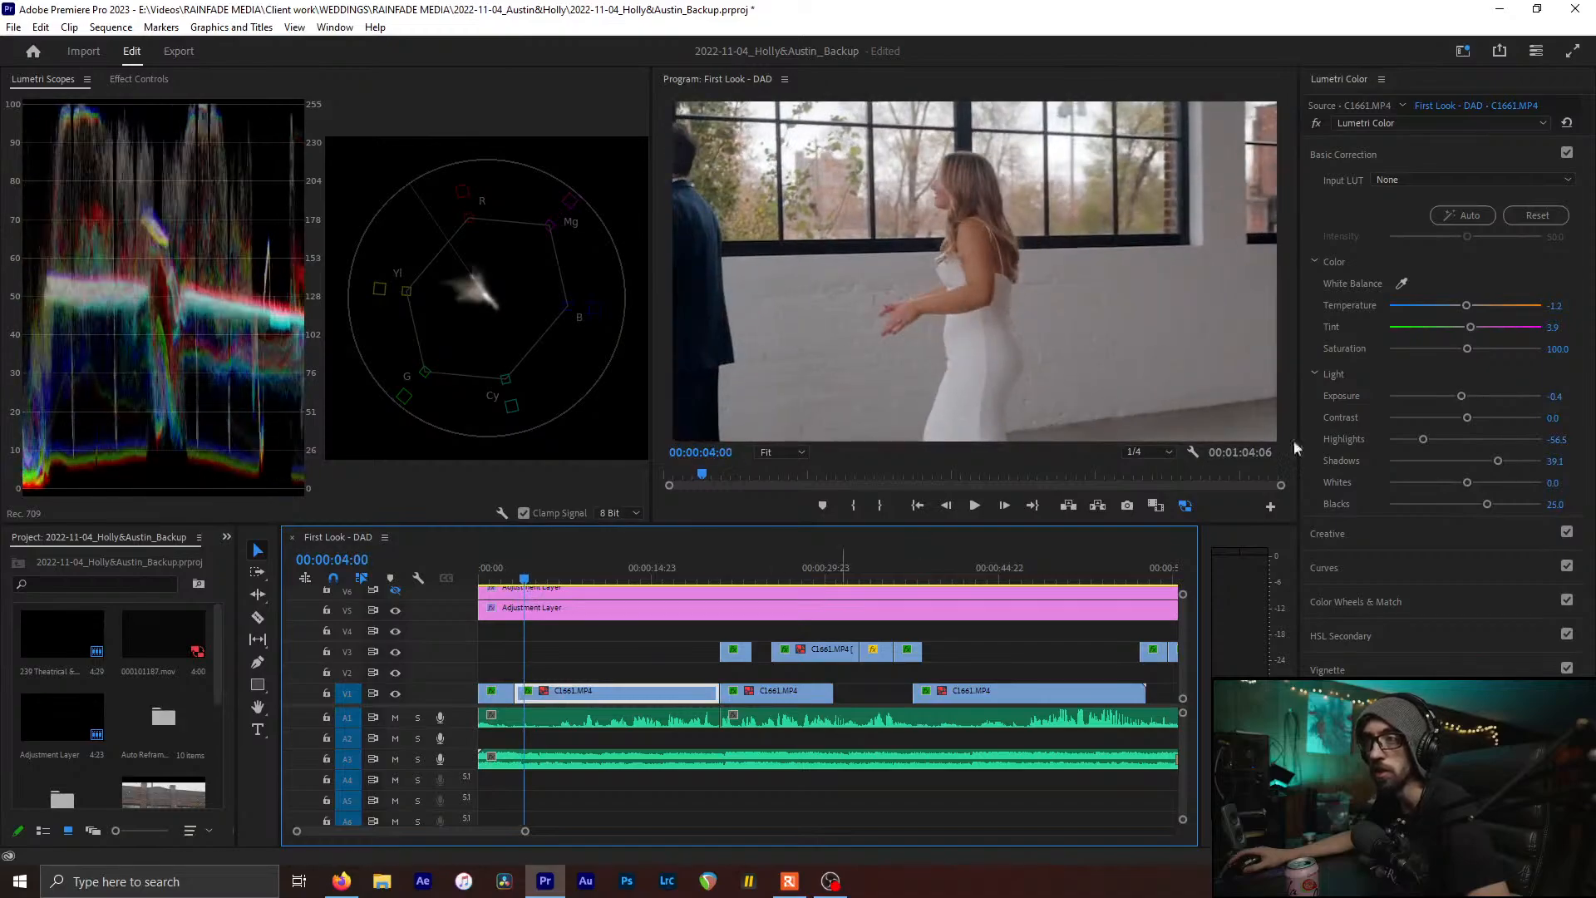
double_click(1425, 438)
double_click(1499, 461)
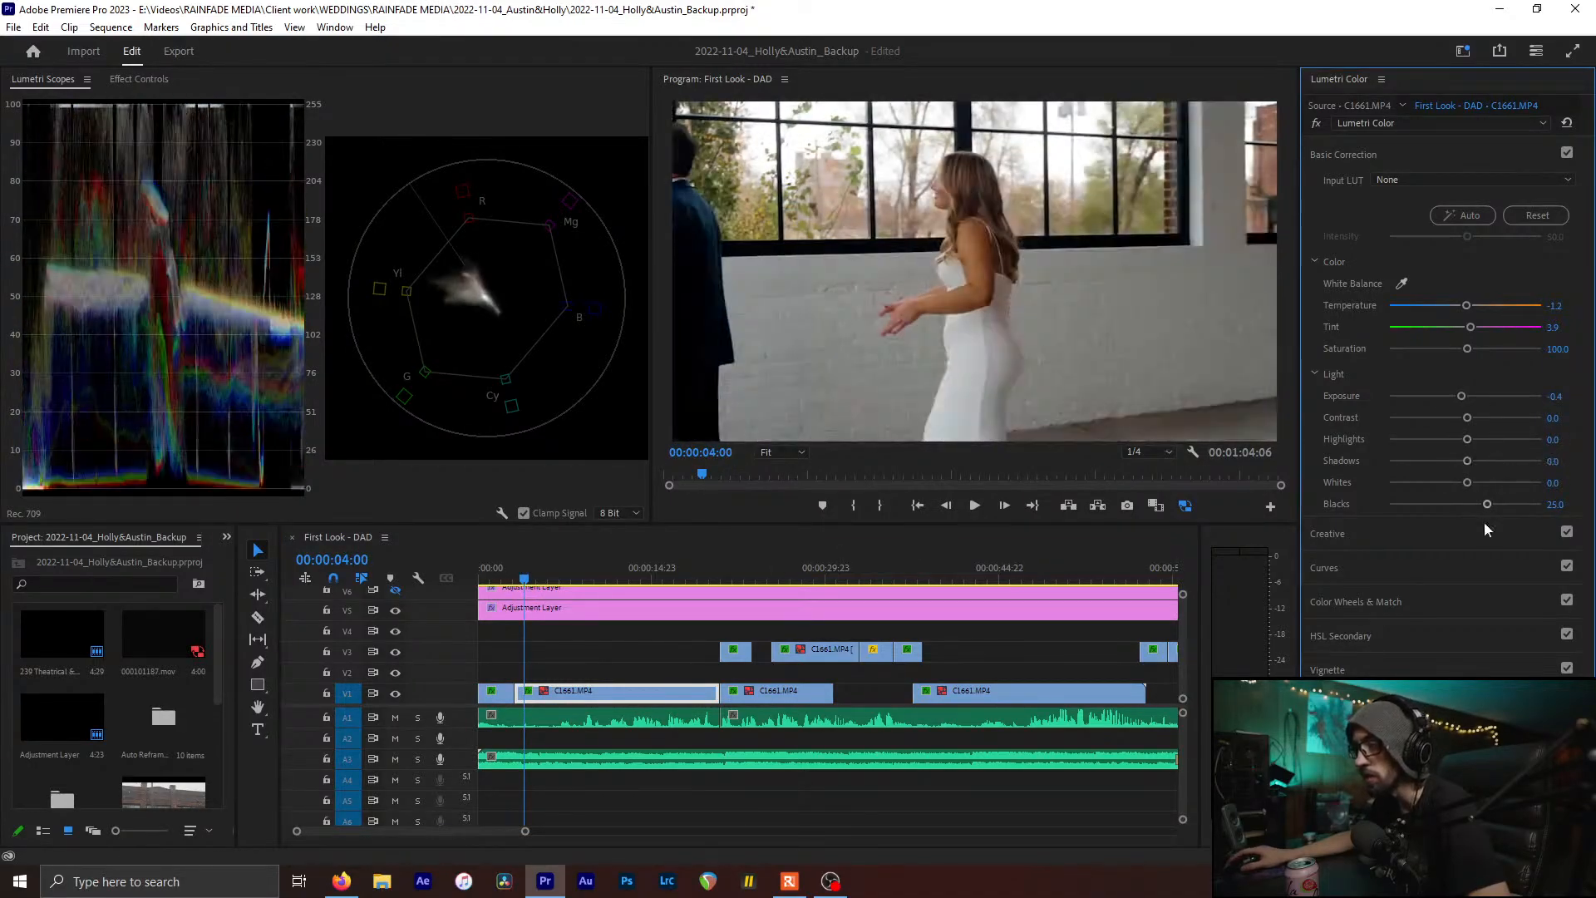
double_click(1487, 504)
click(496, 574)
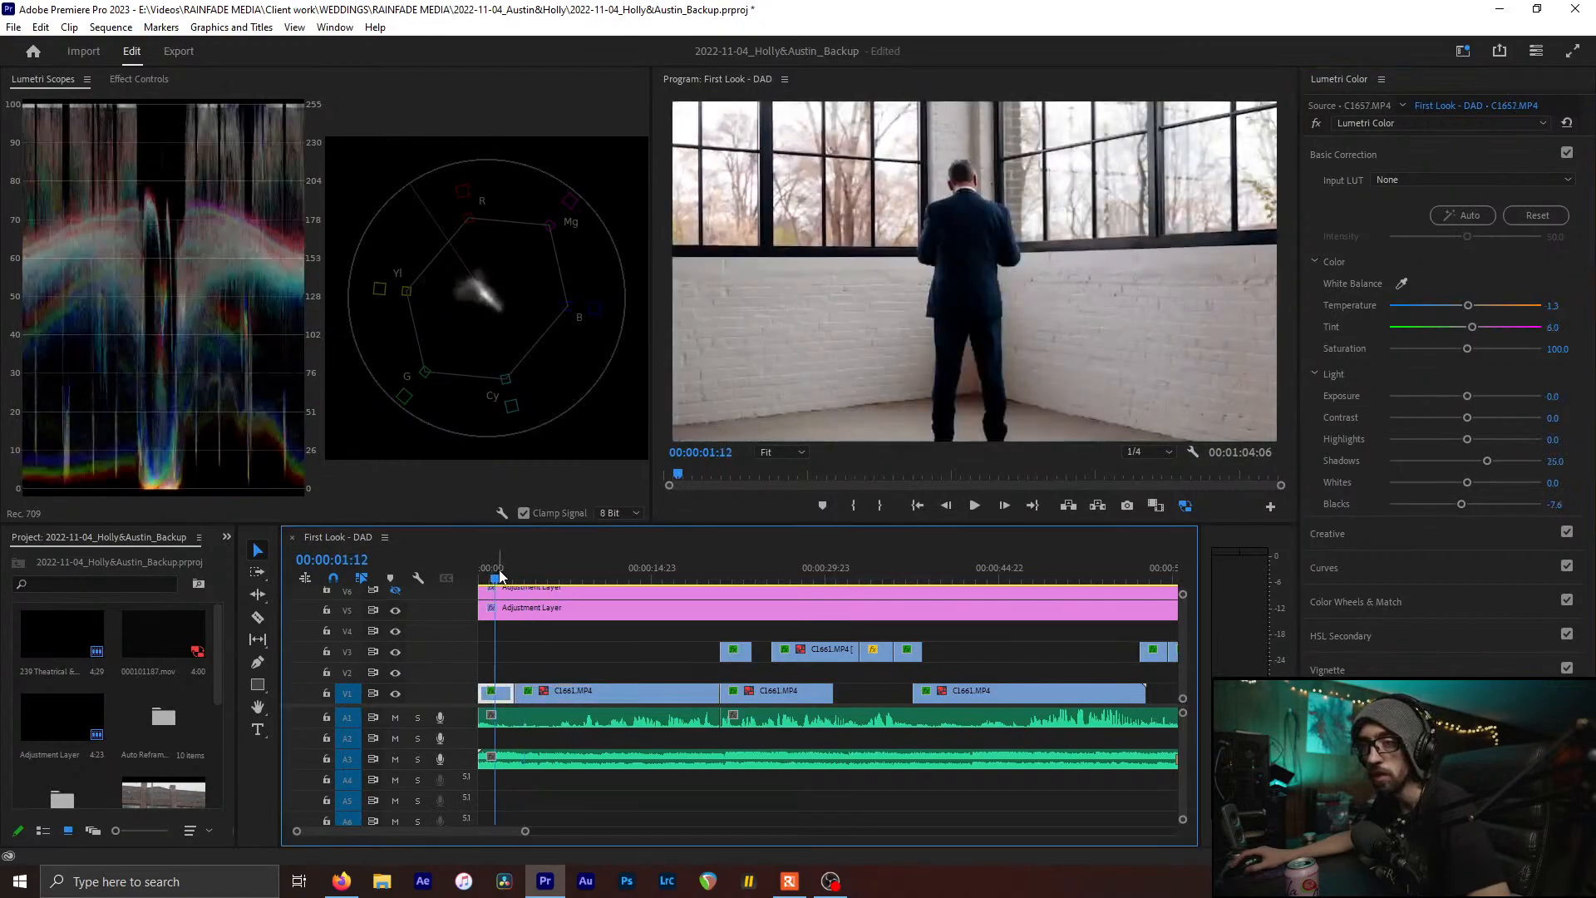
drag(498, 574, 551, 567)
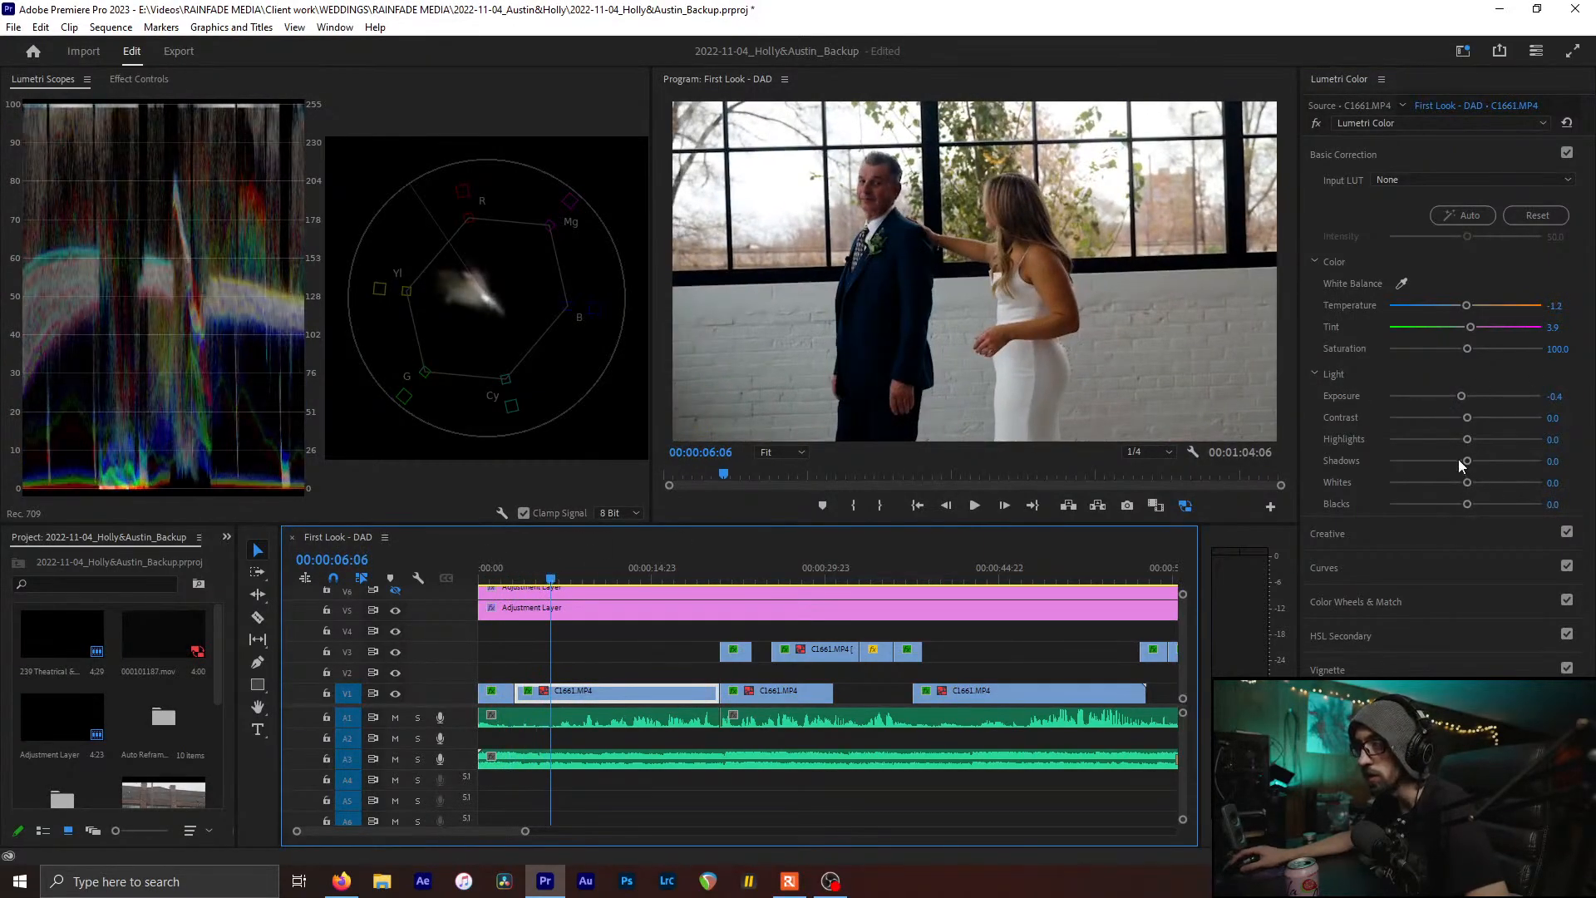
drag(1468, 458, 1456, 505)
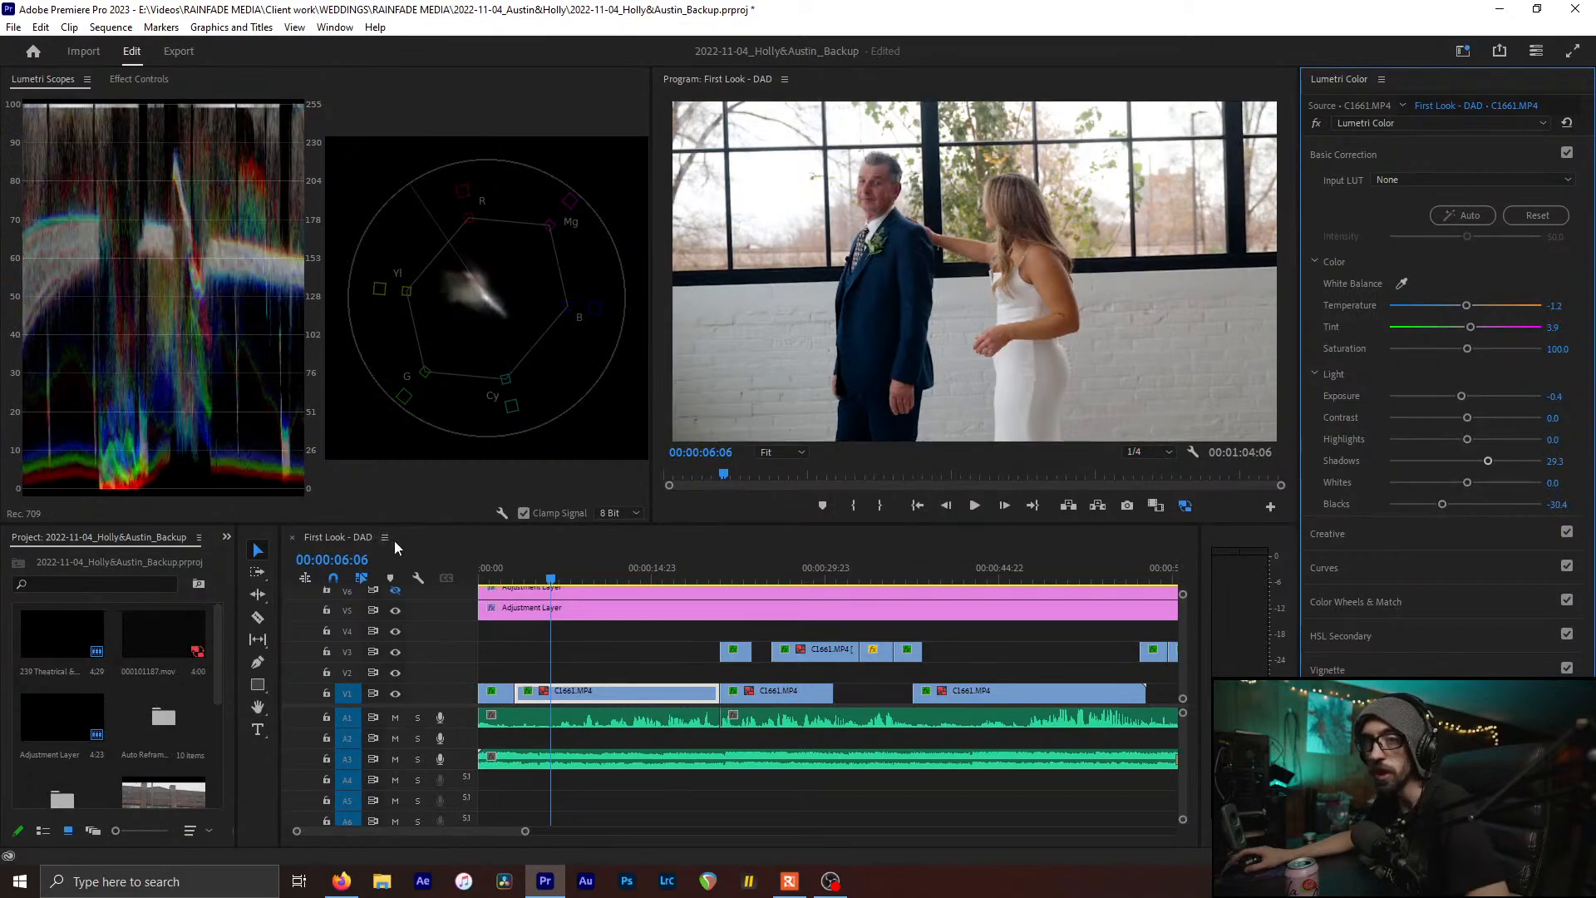
drag(576, 565, 763, 567)
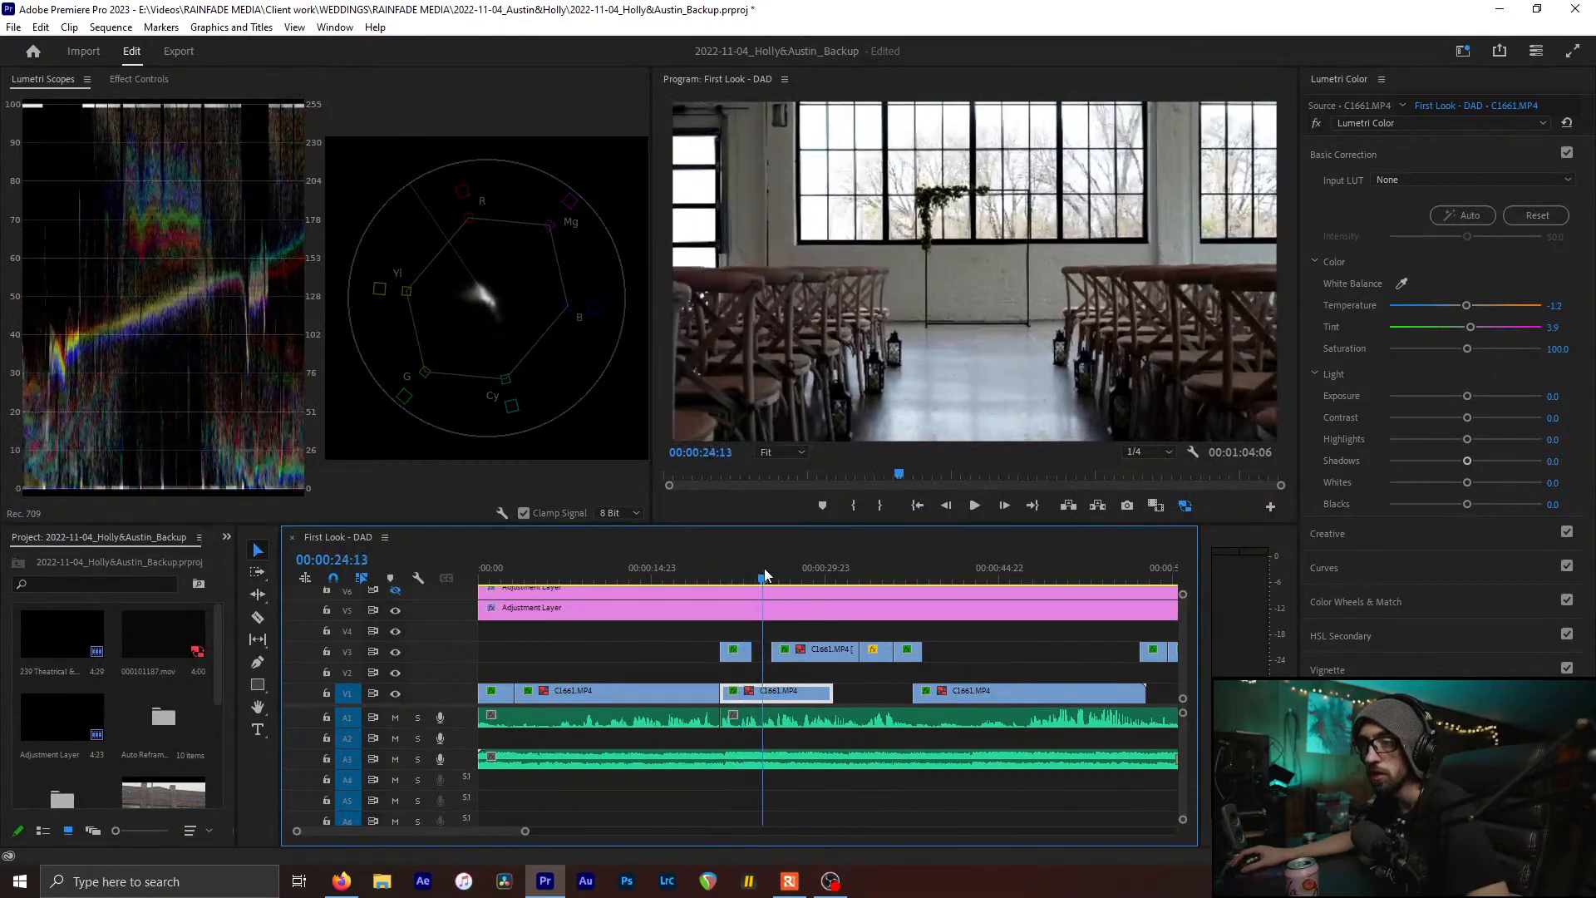
Show Effect Controls for the C1661 clips, select their Lumetri Color effect, and save the project
click(138, 79)
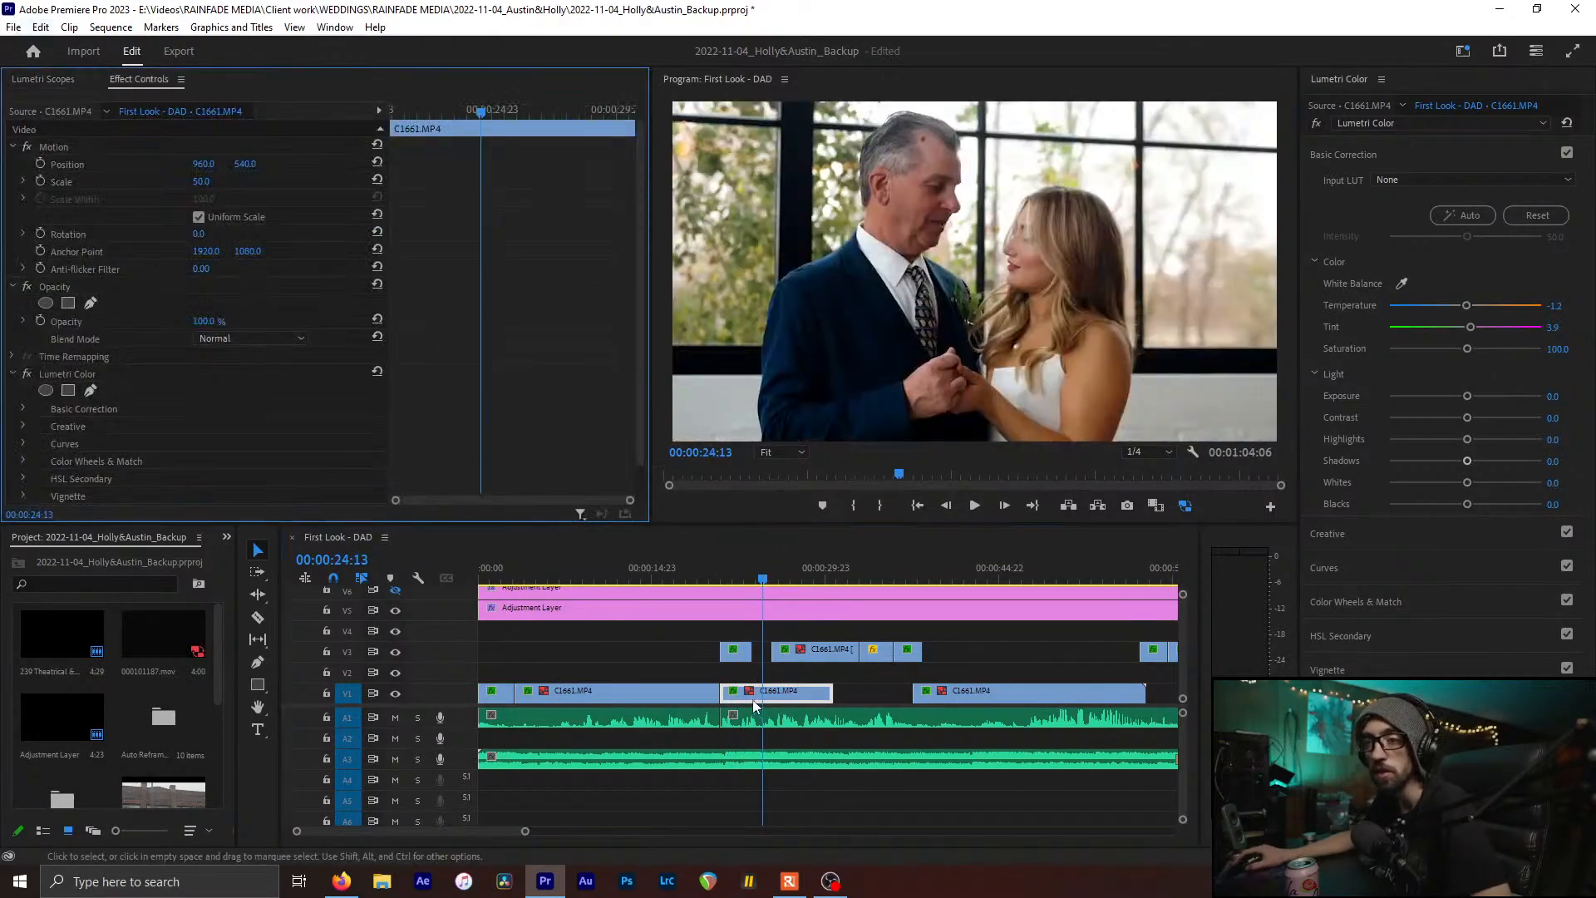
click(683, 698)
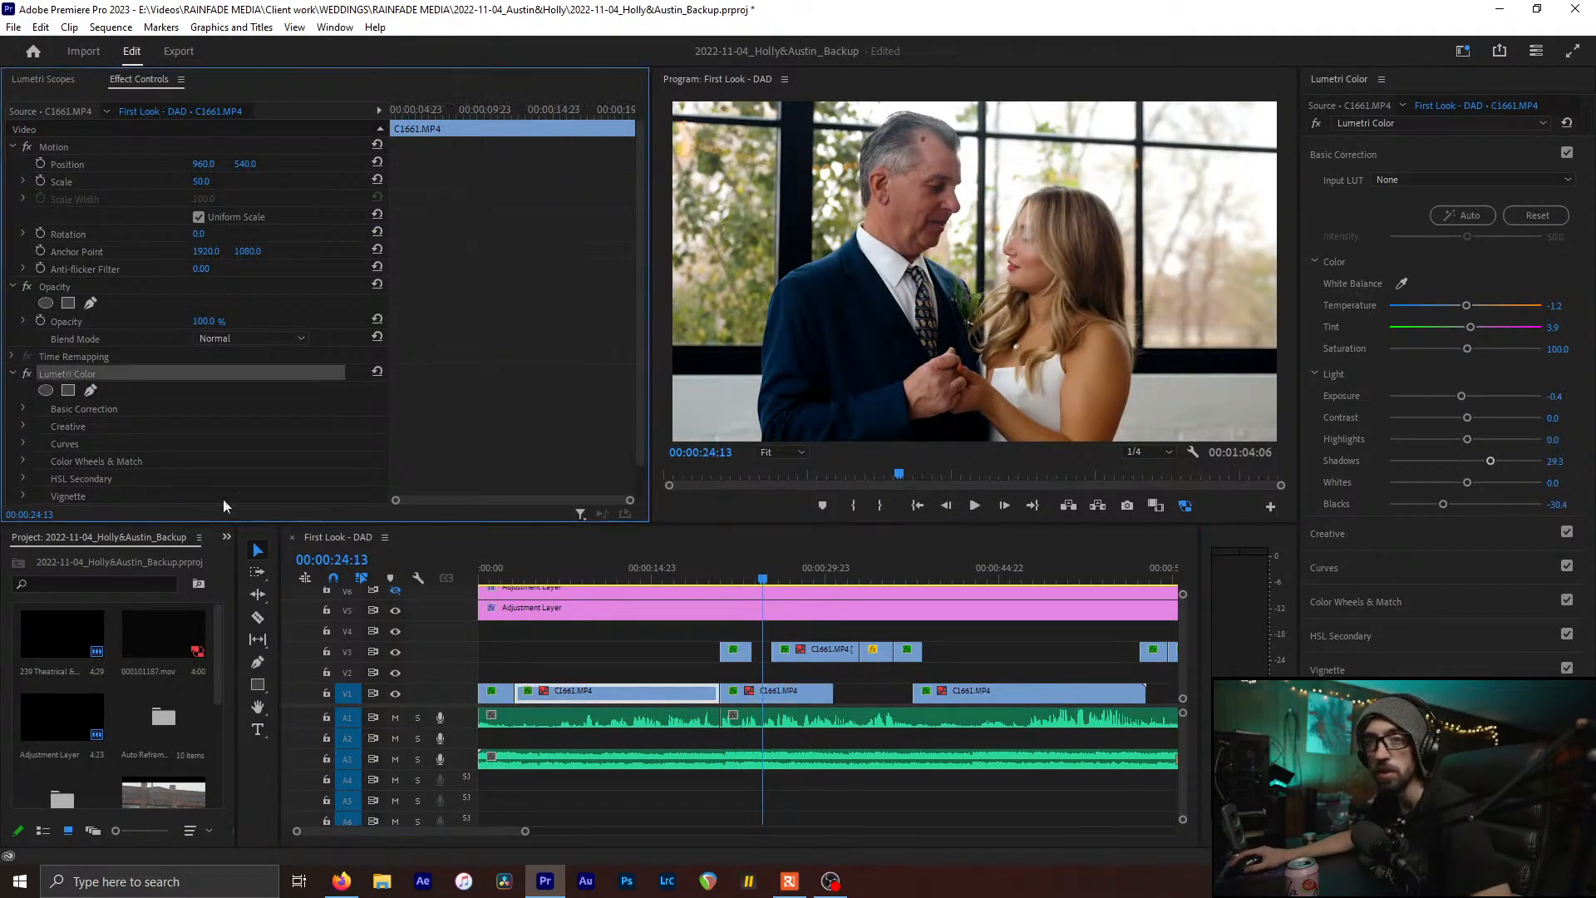
click(749, 698)
click(68, 371)
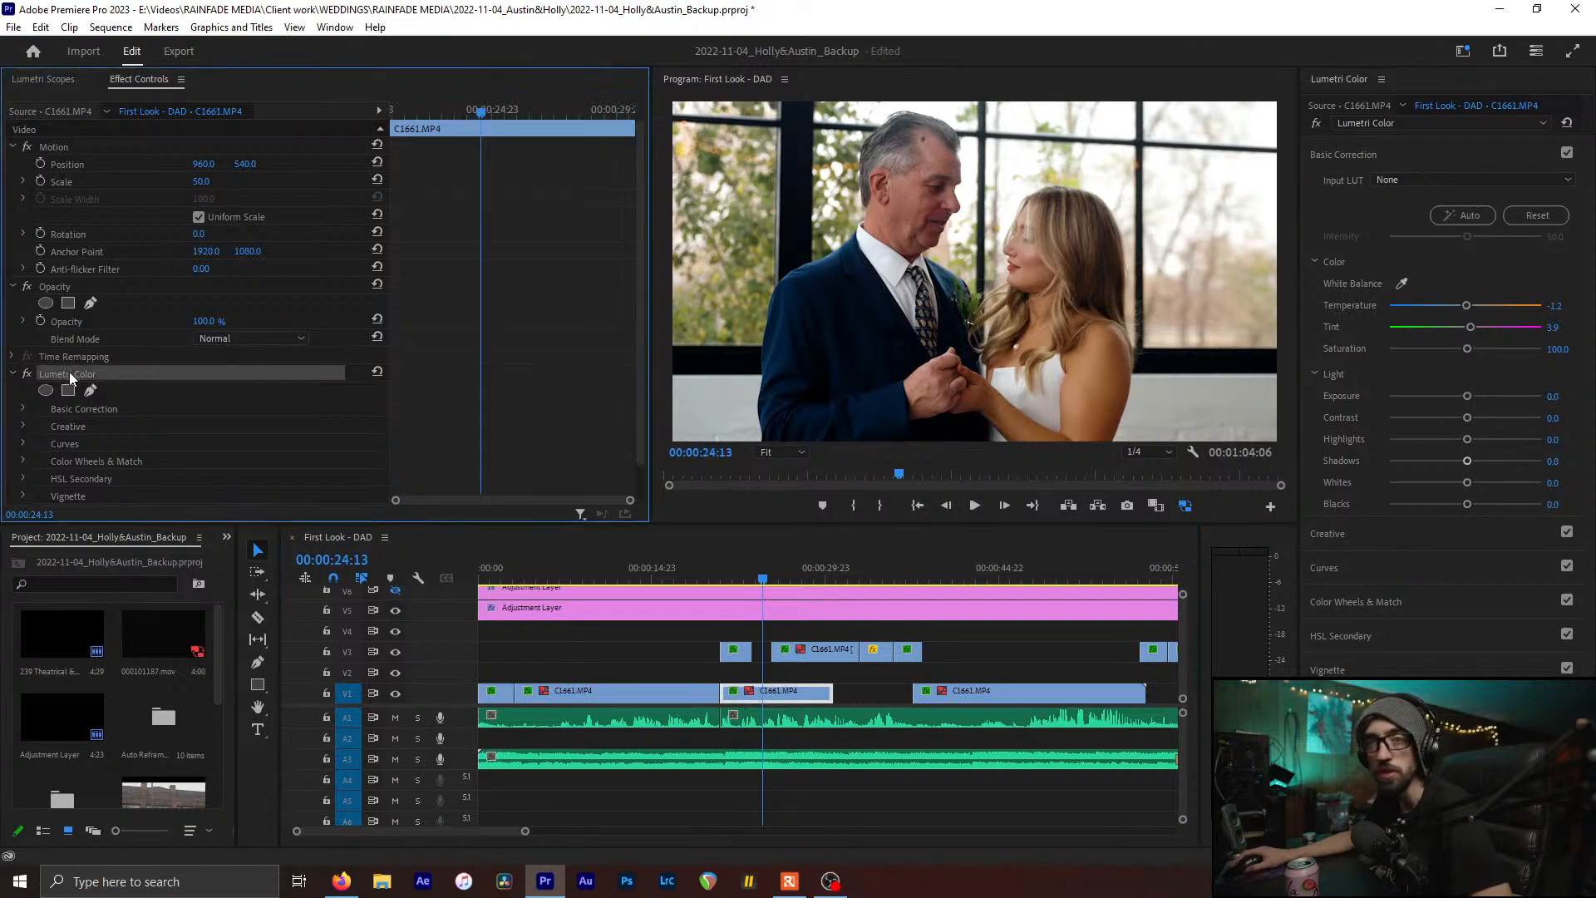
click(810, 653)
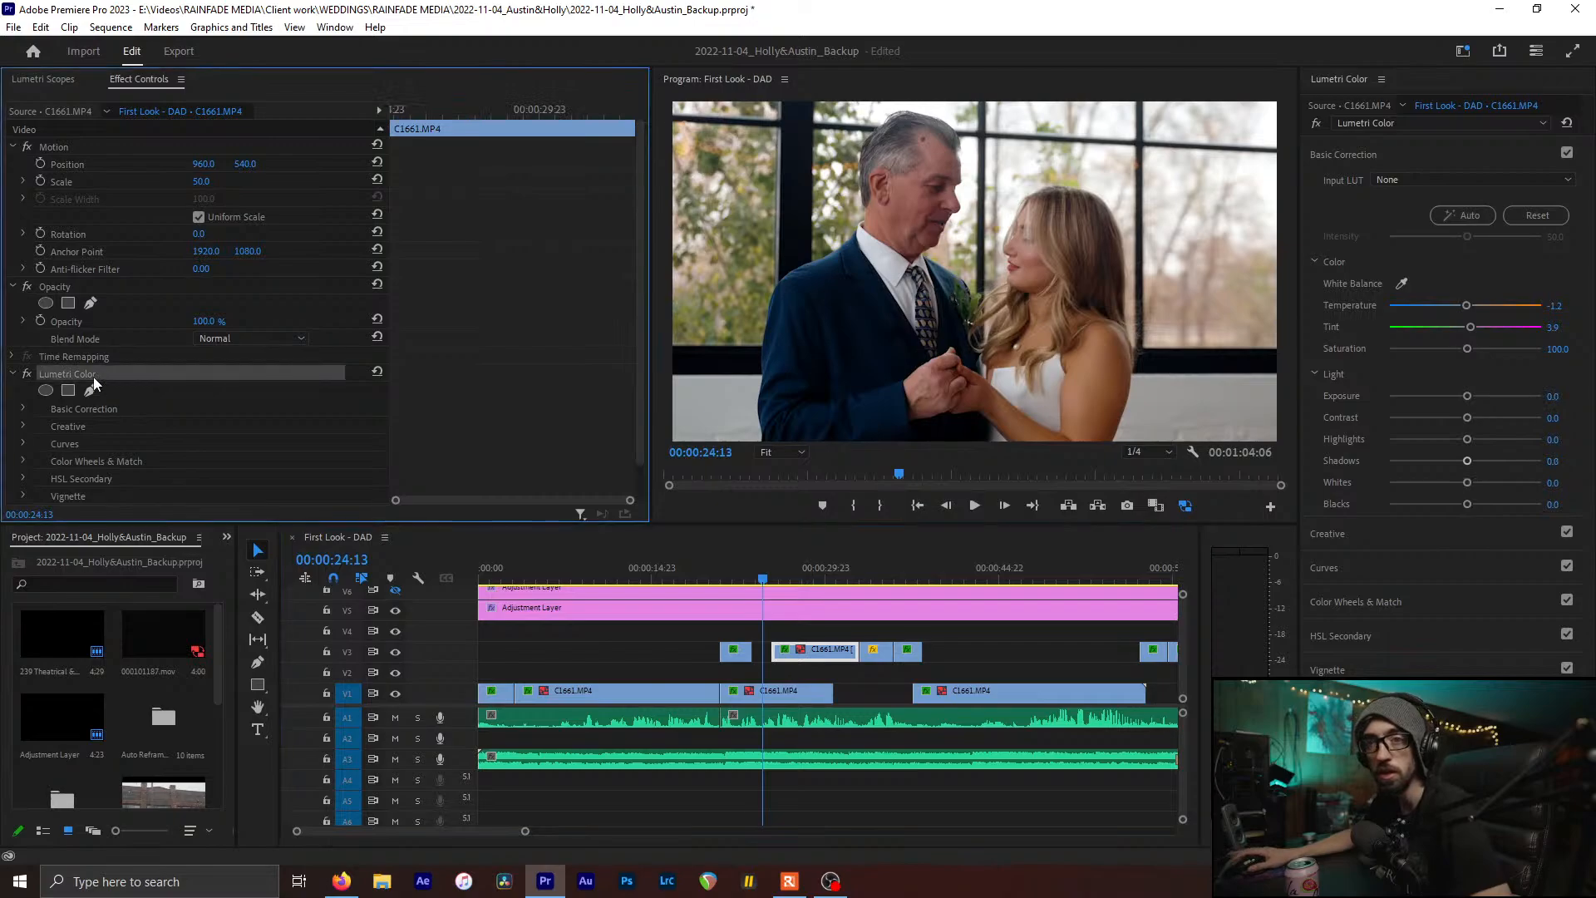
key(ctrl+s)
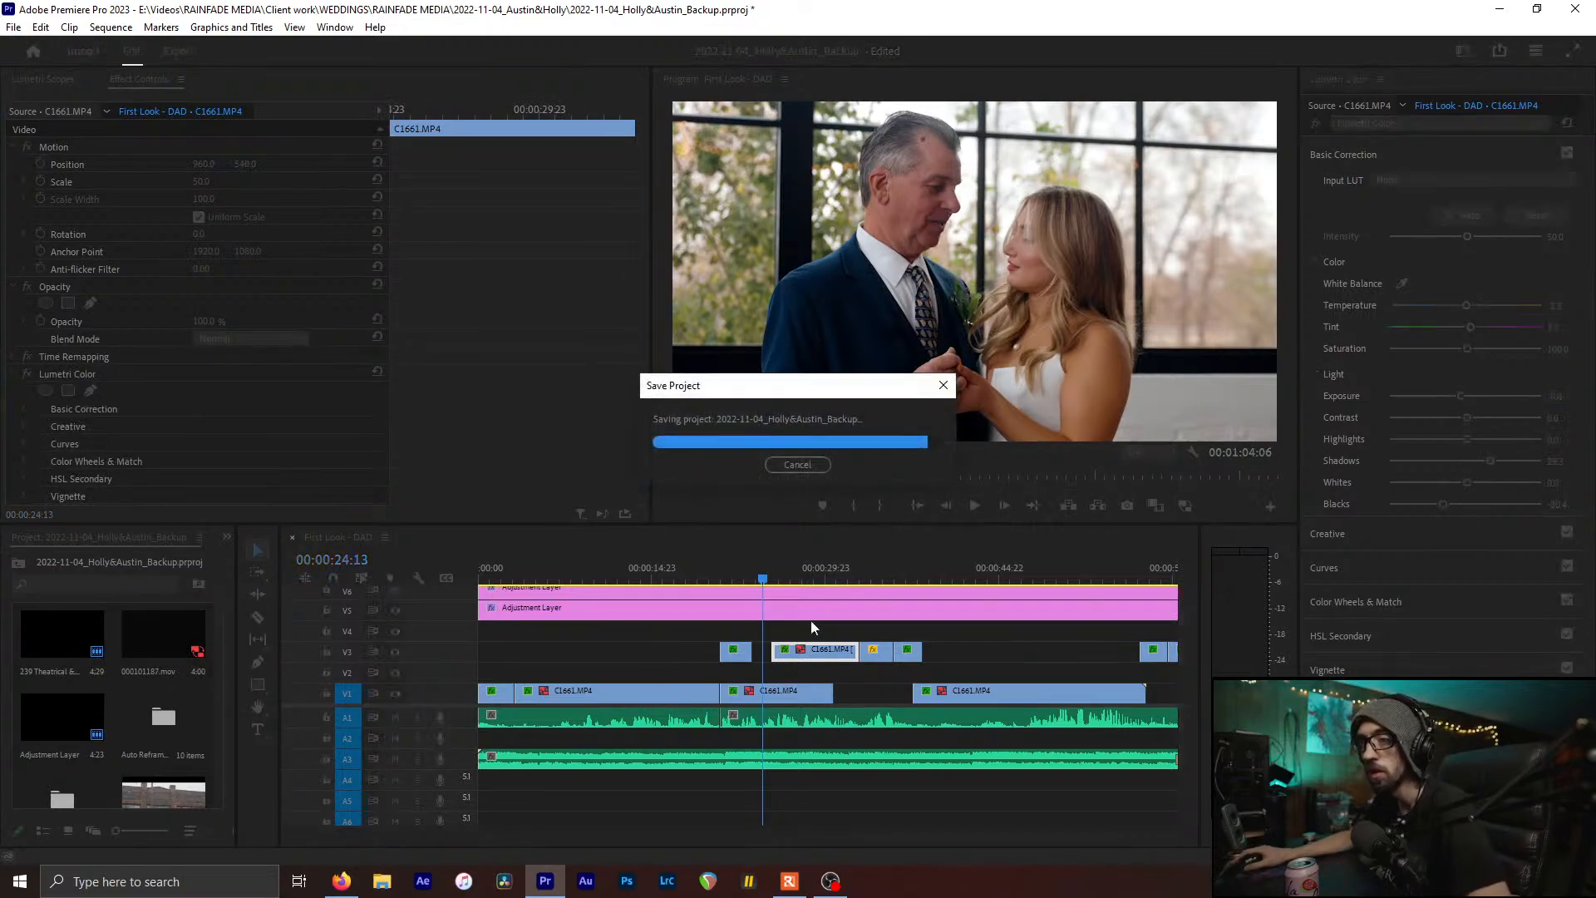
drag(773, 581, 744, 580)
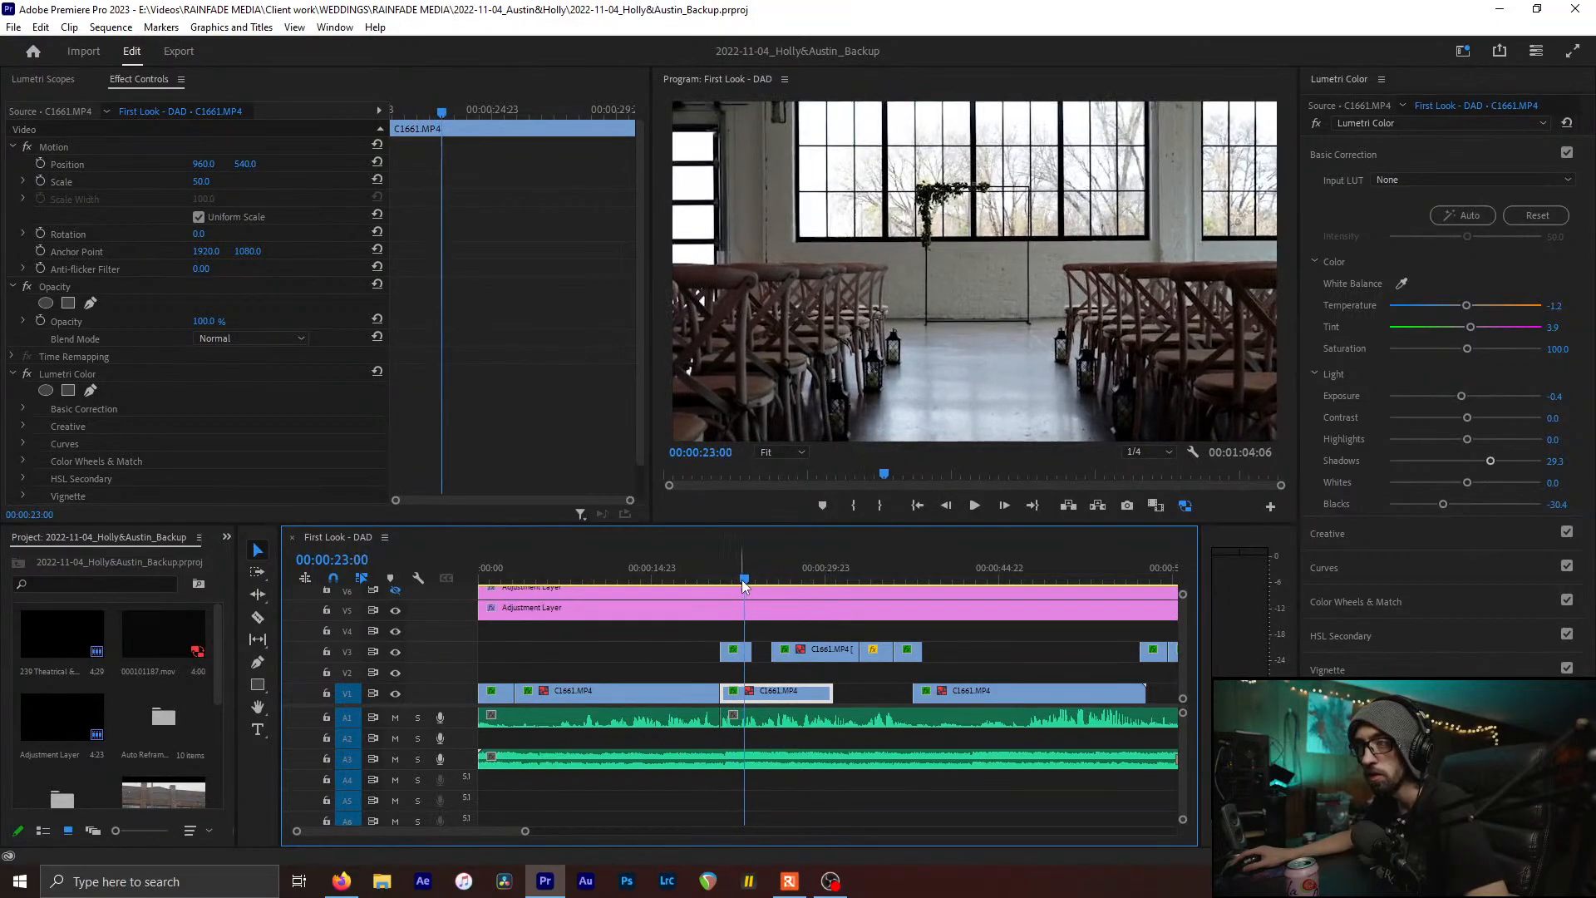
Give chairs clip C1642 Highlights -39.1, Shadows 28.3 and Blacks -9.5, then play the tie close-up
click(735, 650)
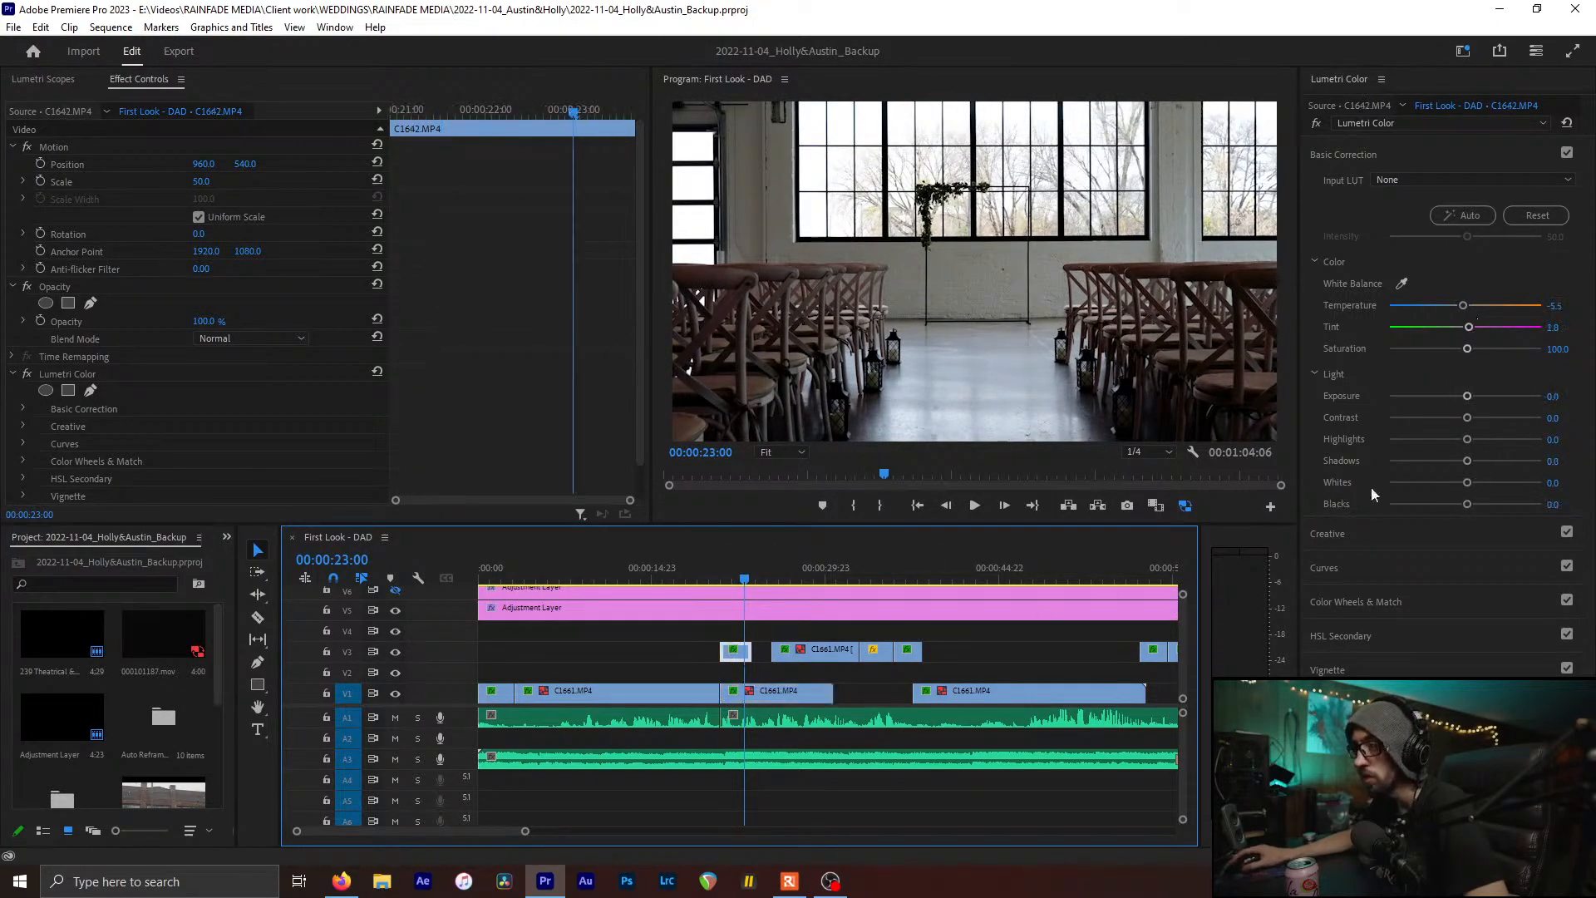
drag(1466, 462, 1429, 441)
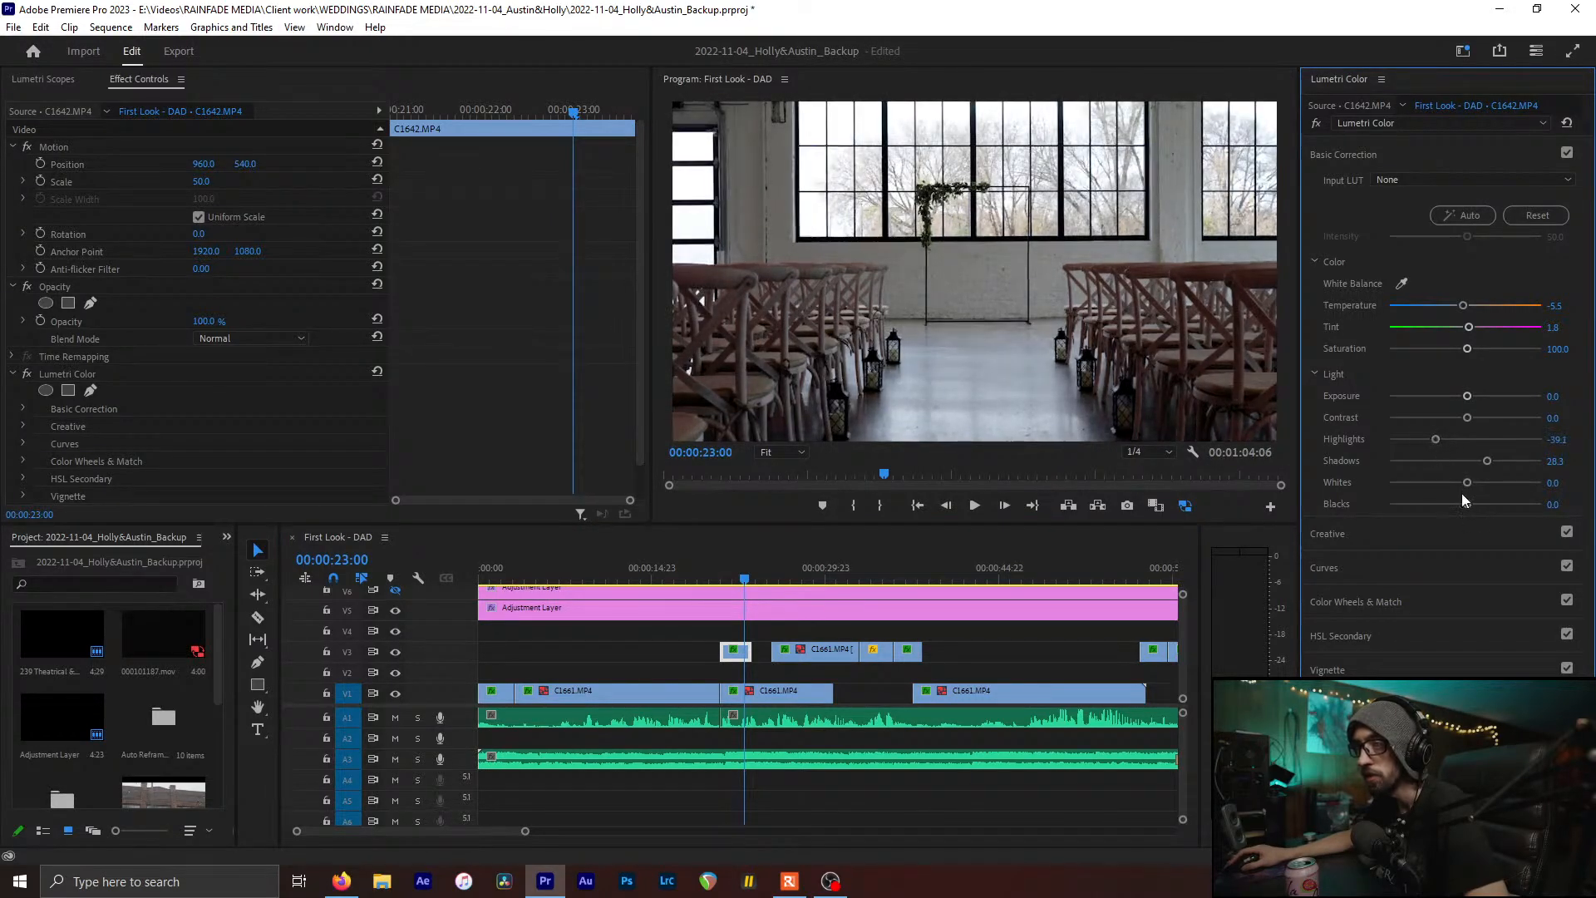
drag(1466, 503, 1457, 503)
drag(802, 573, 831, 575)
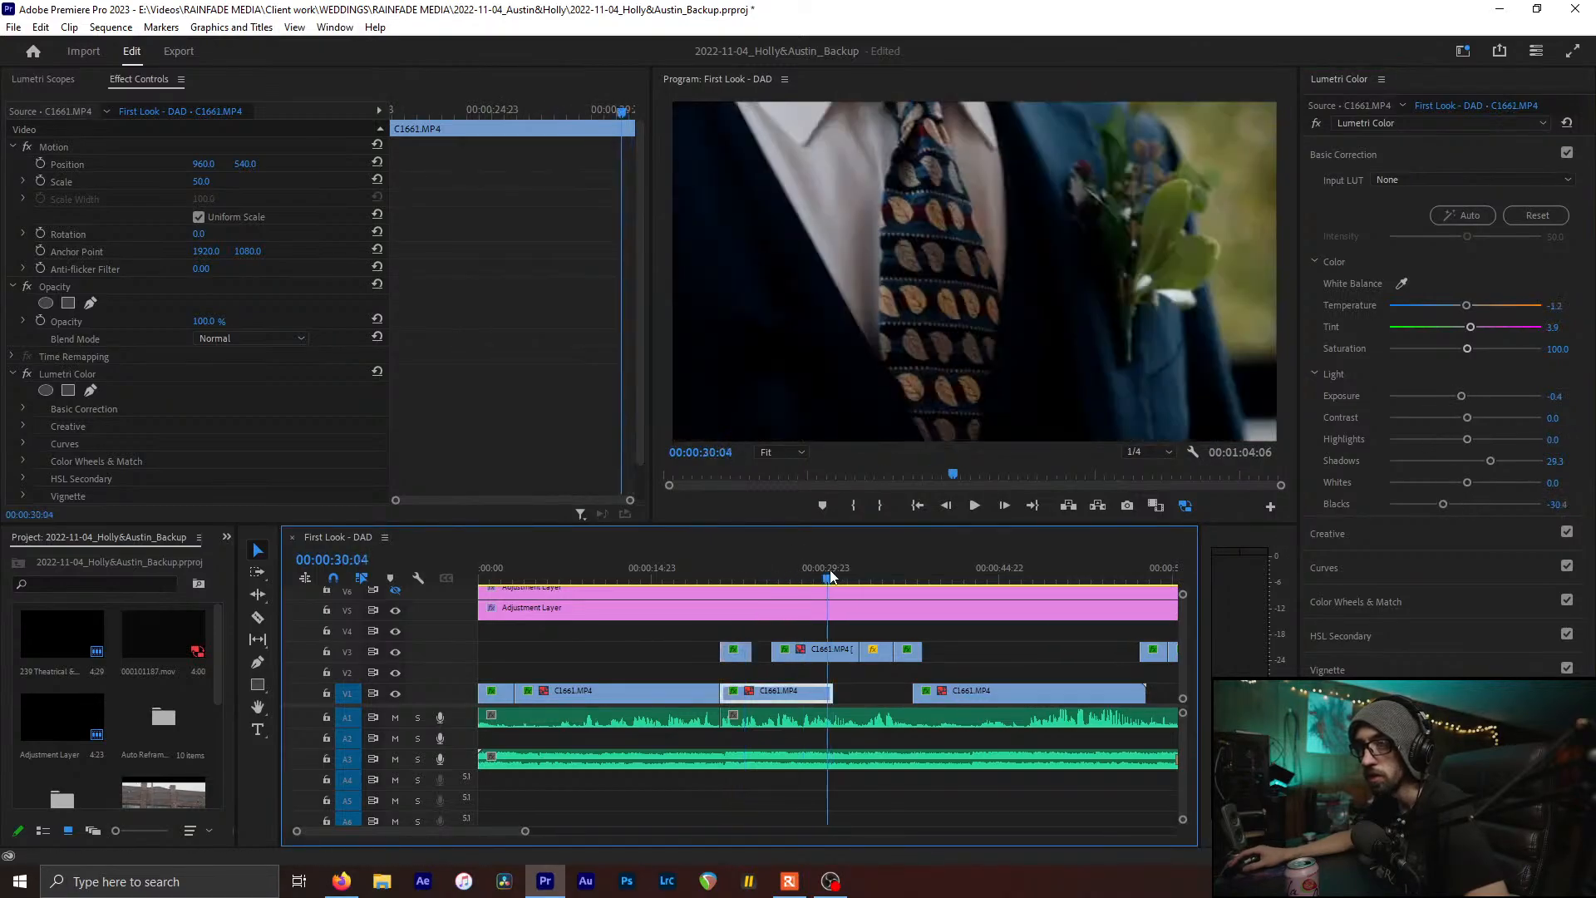
key(space)
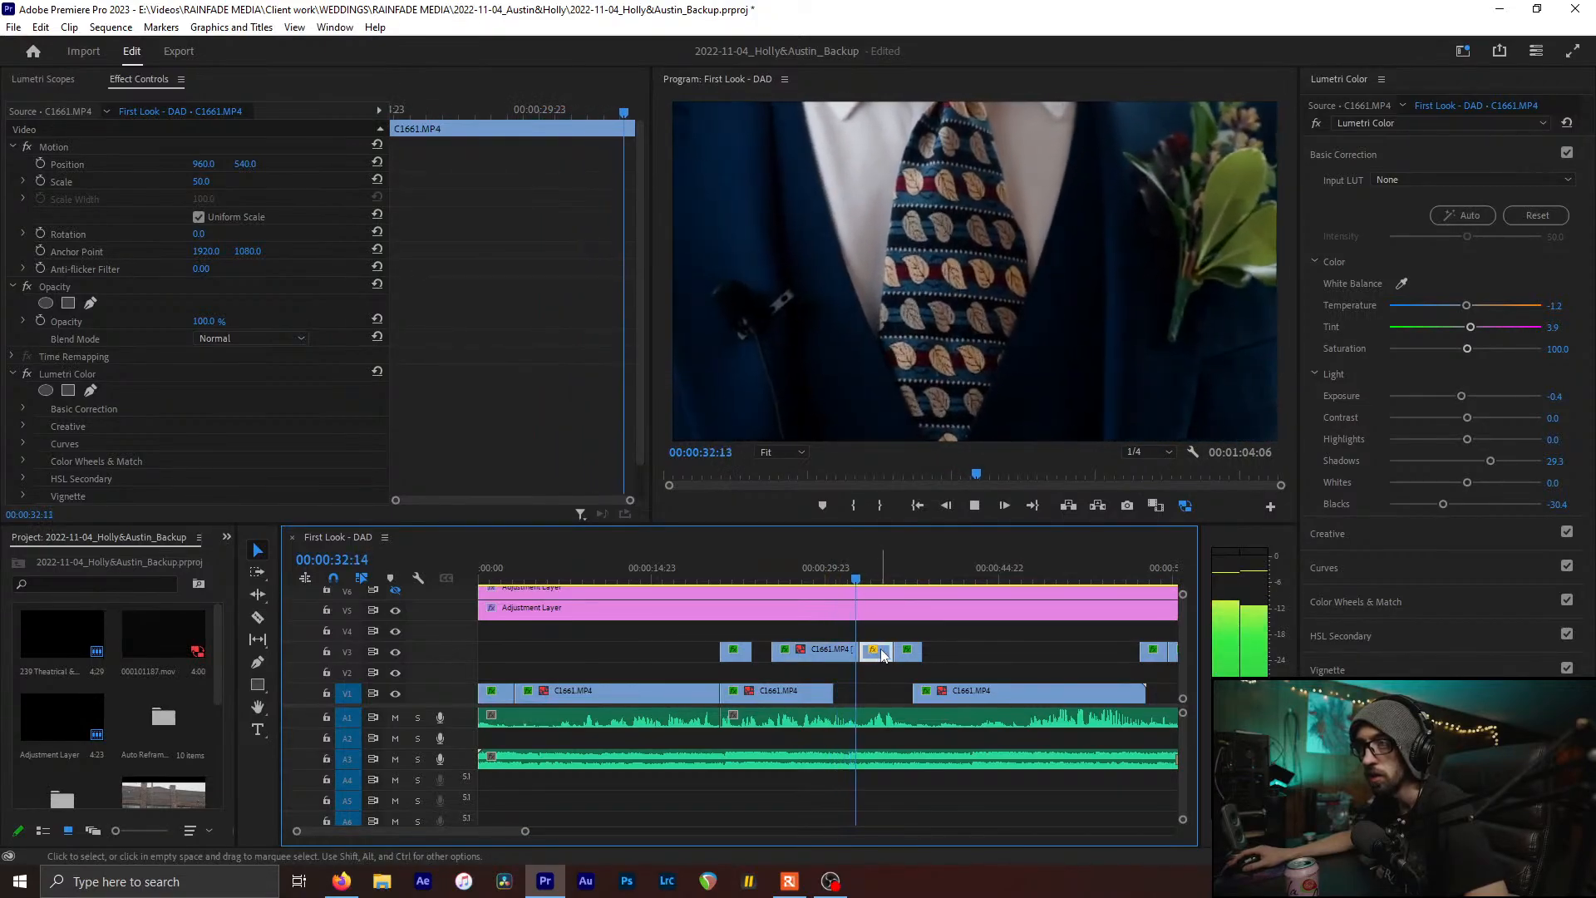
key(space)
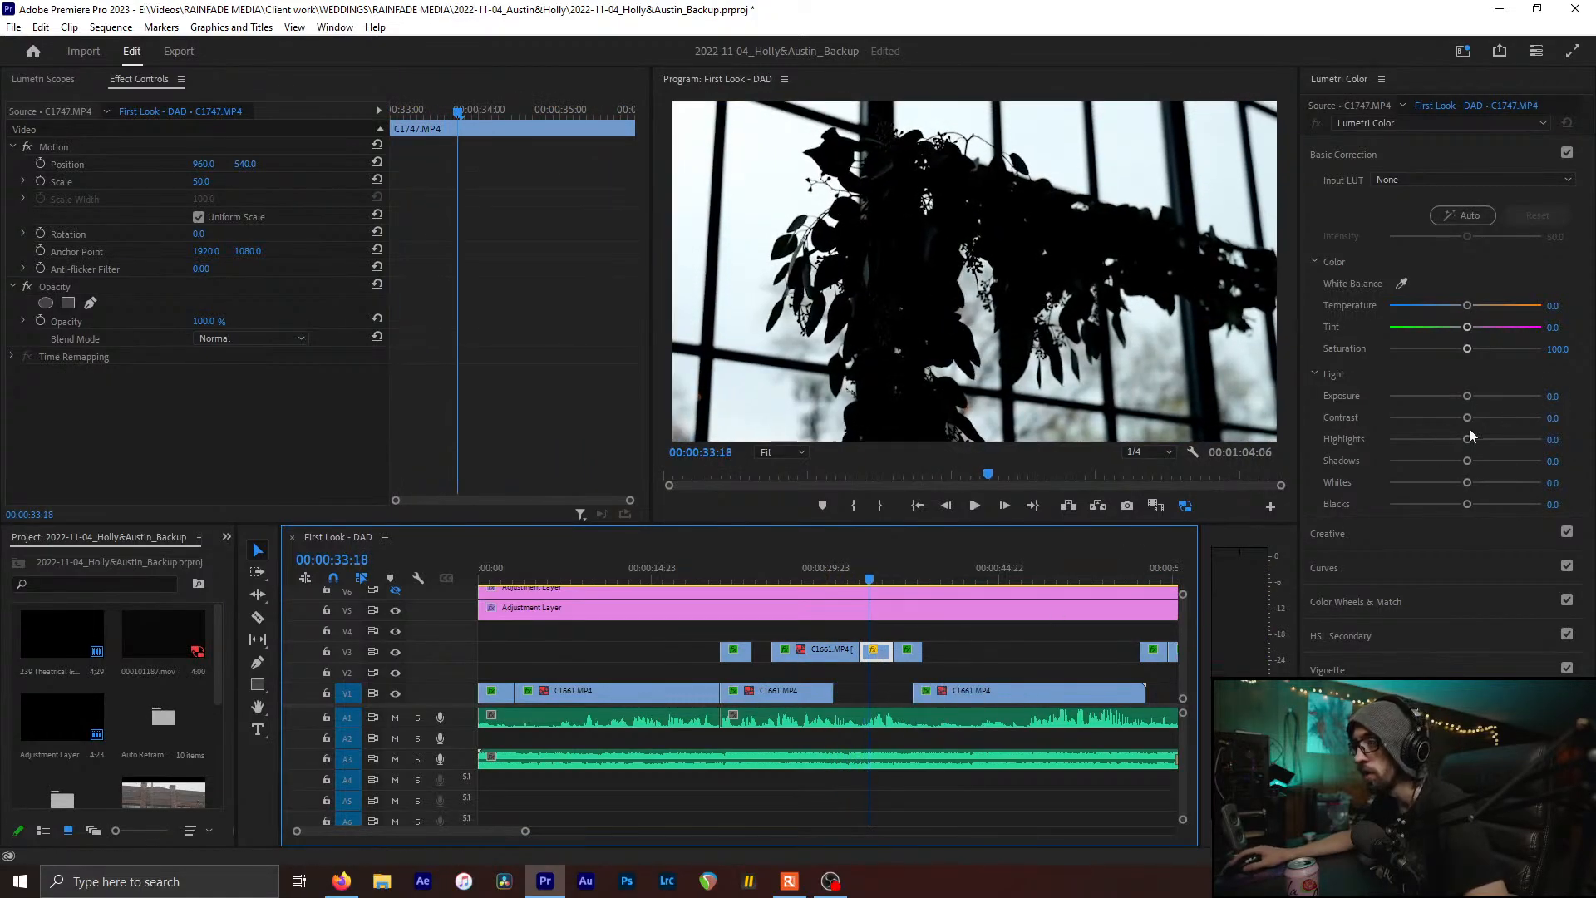
On foliage clip C1747, show the scopes, lift Shadows to 76.1 and pull down Highlights
click(936, 332)
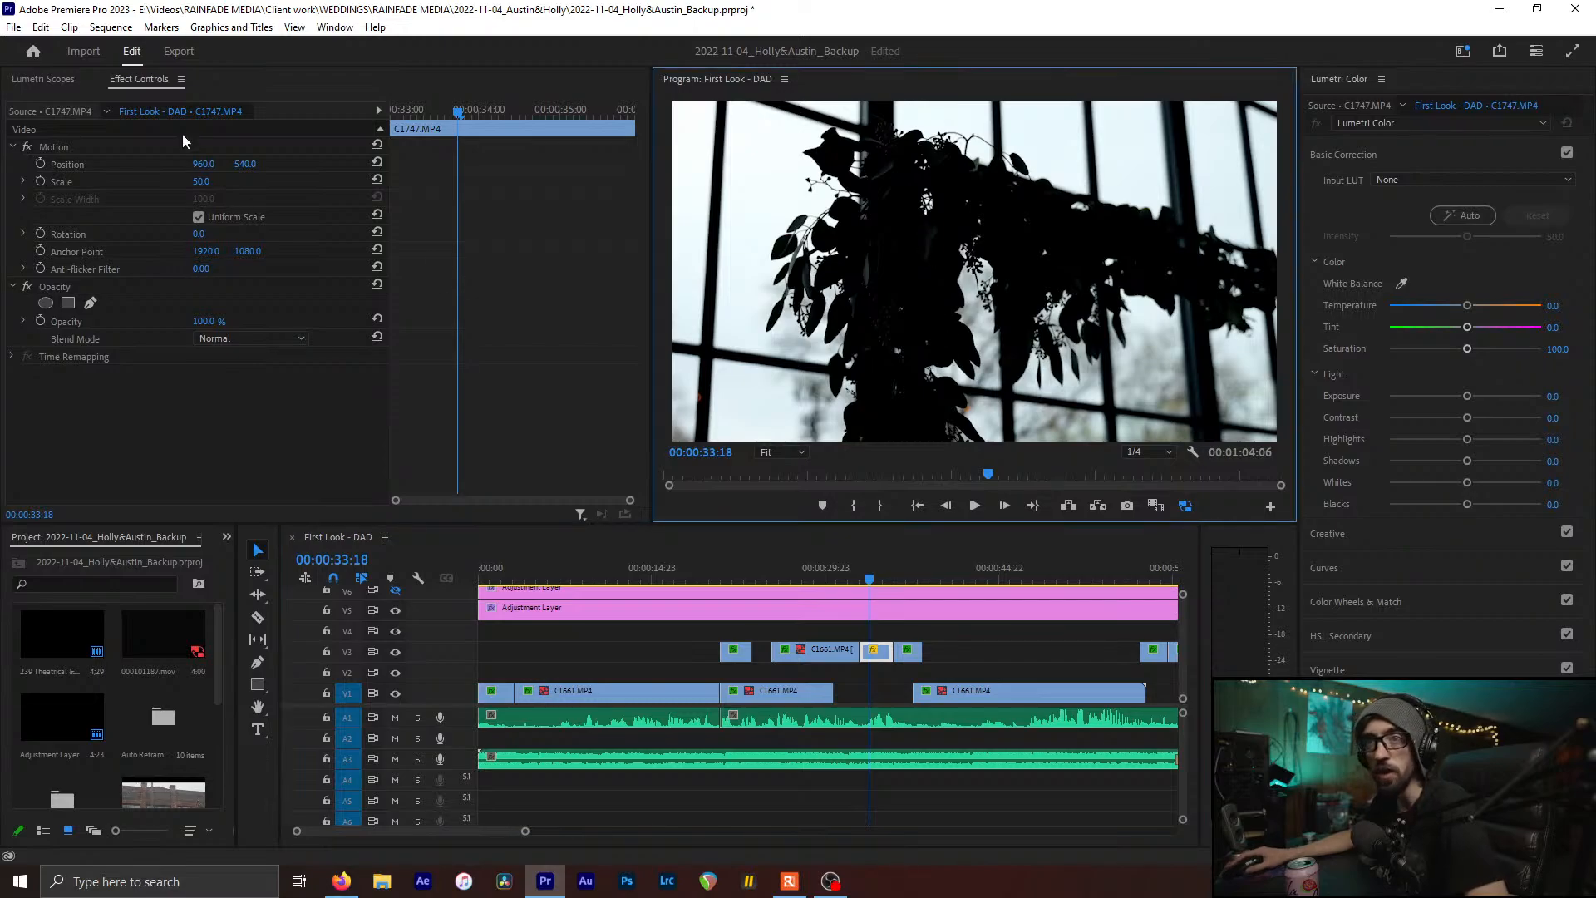
click(46, 79)
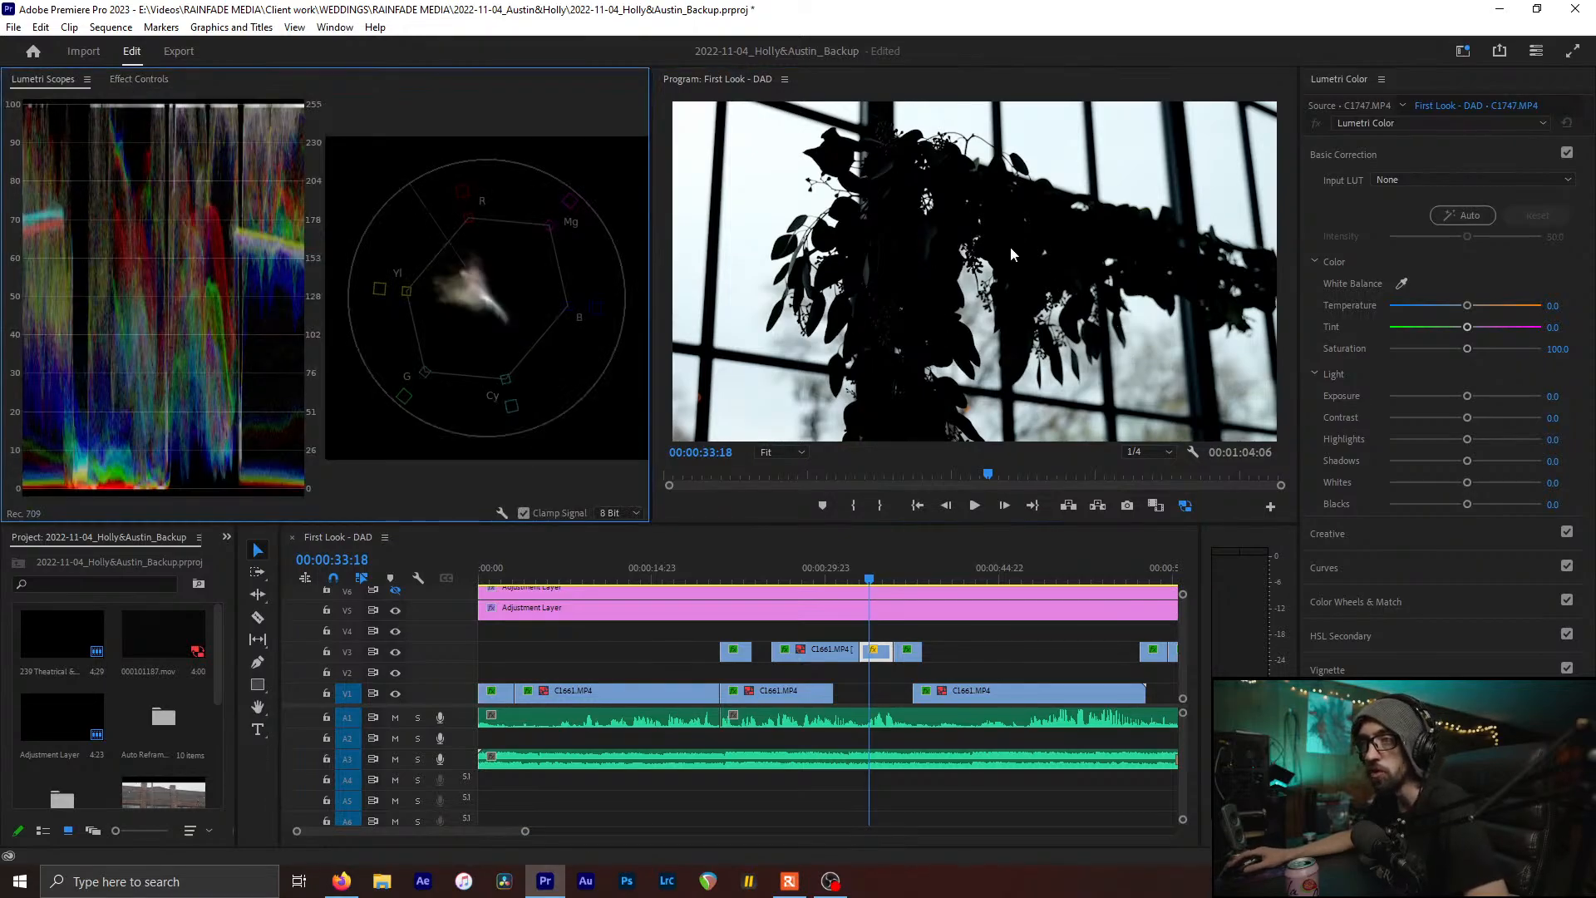
click(1565, 154)
click(1565, 154)
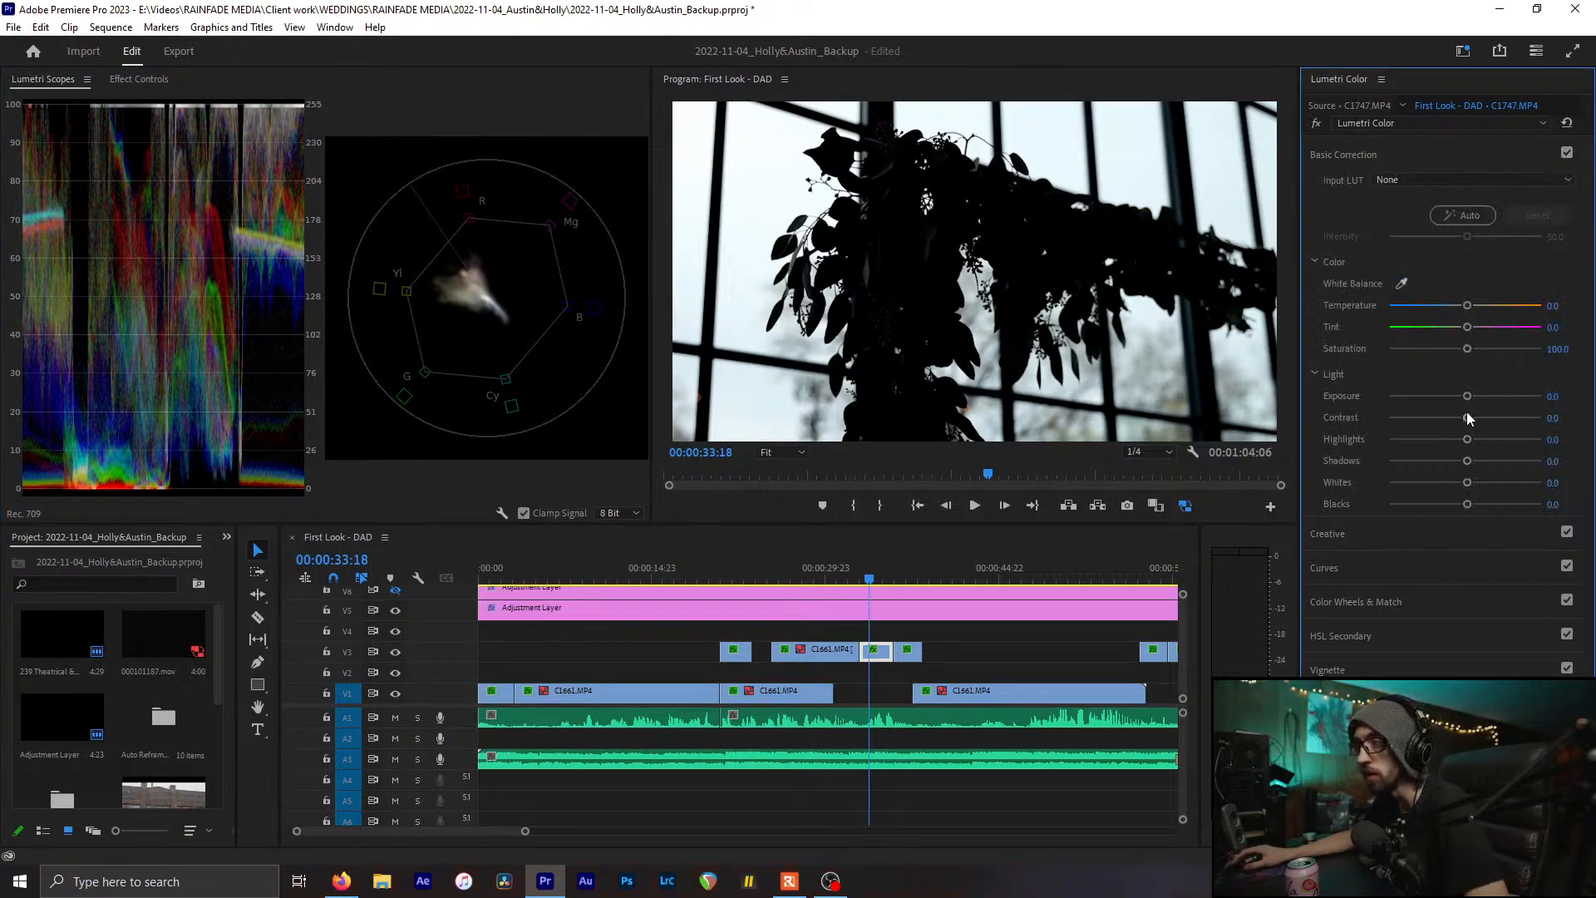
drag(1467, 461, 1528, 463)
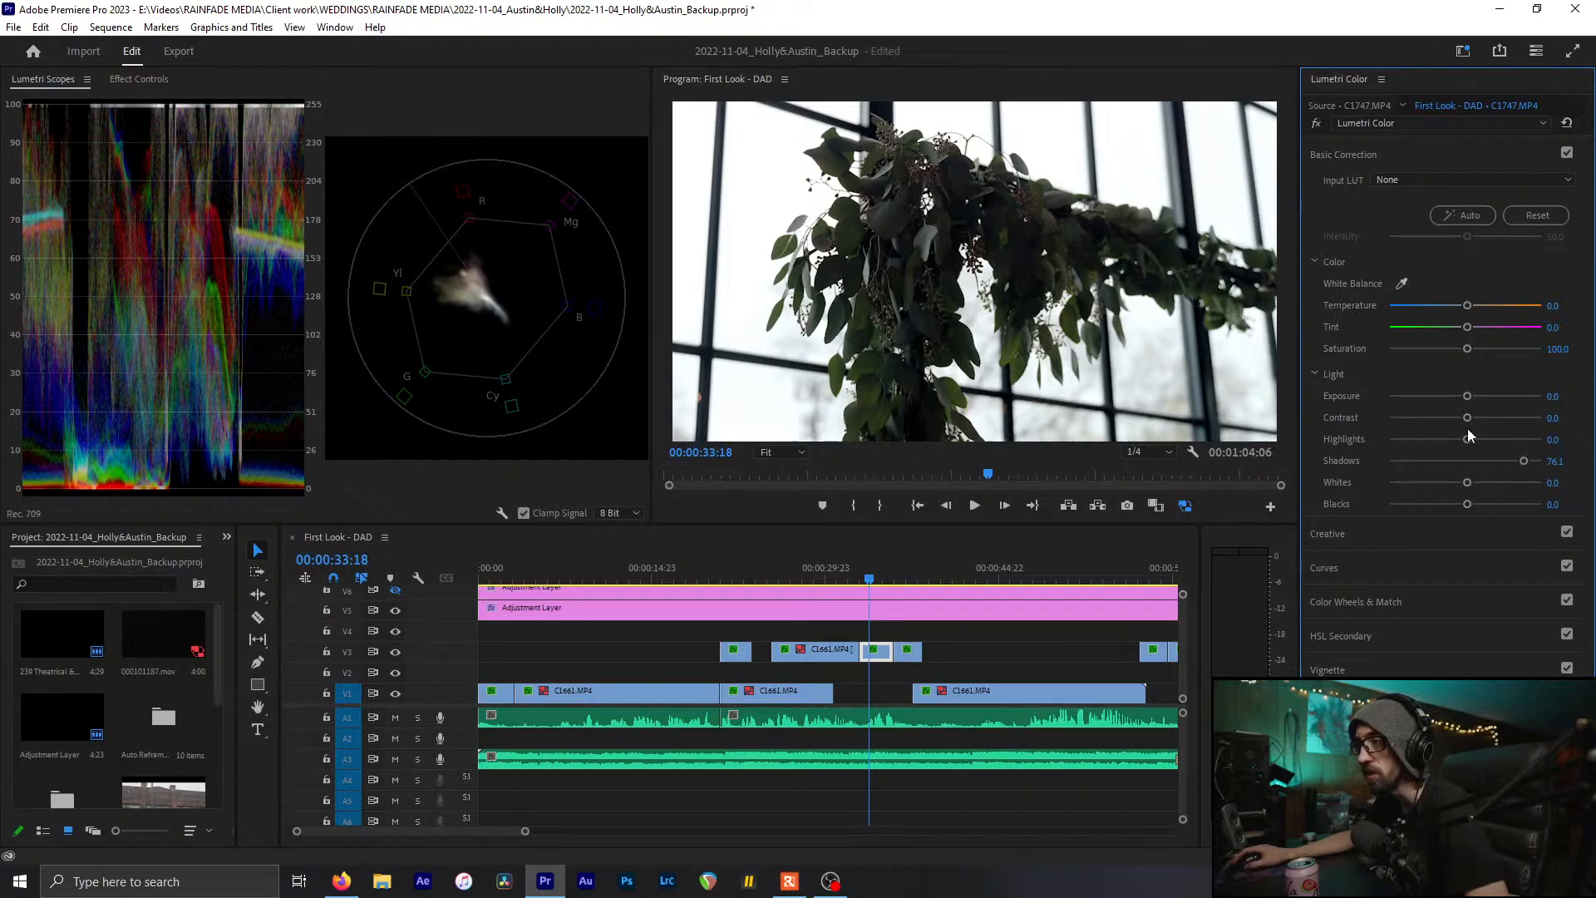
mouse_move(1467, 438)
mouse_down()
mouse_move(1380, 442)
mouse_move(1437, 440)
mouse_up()
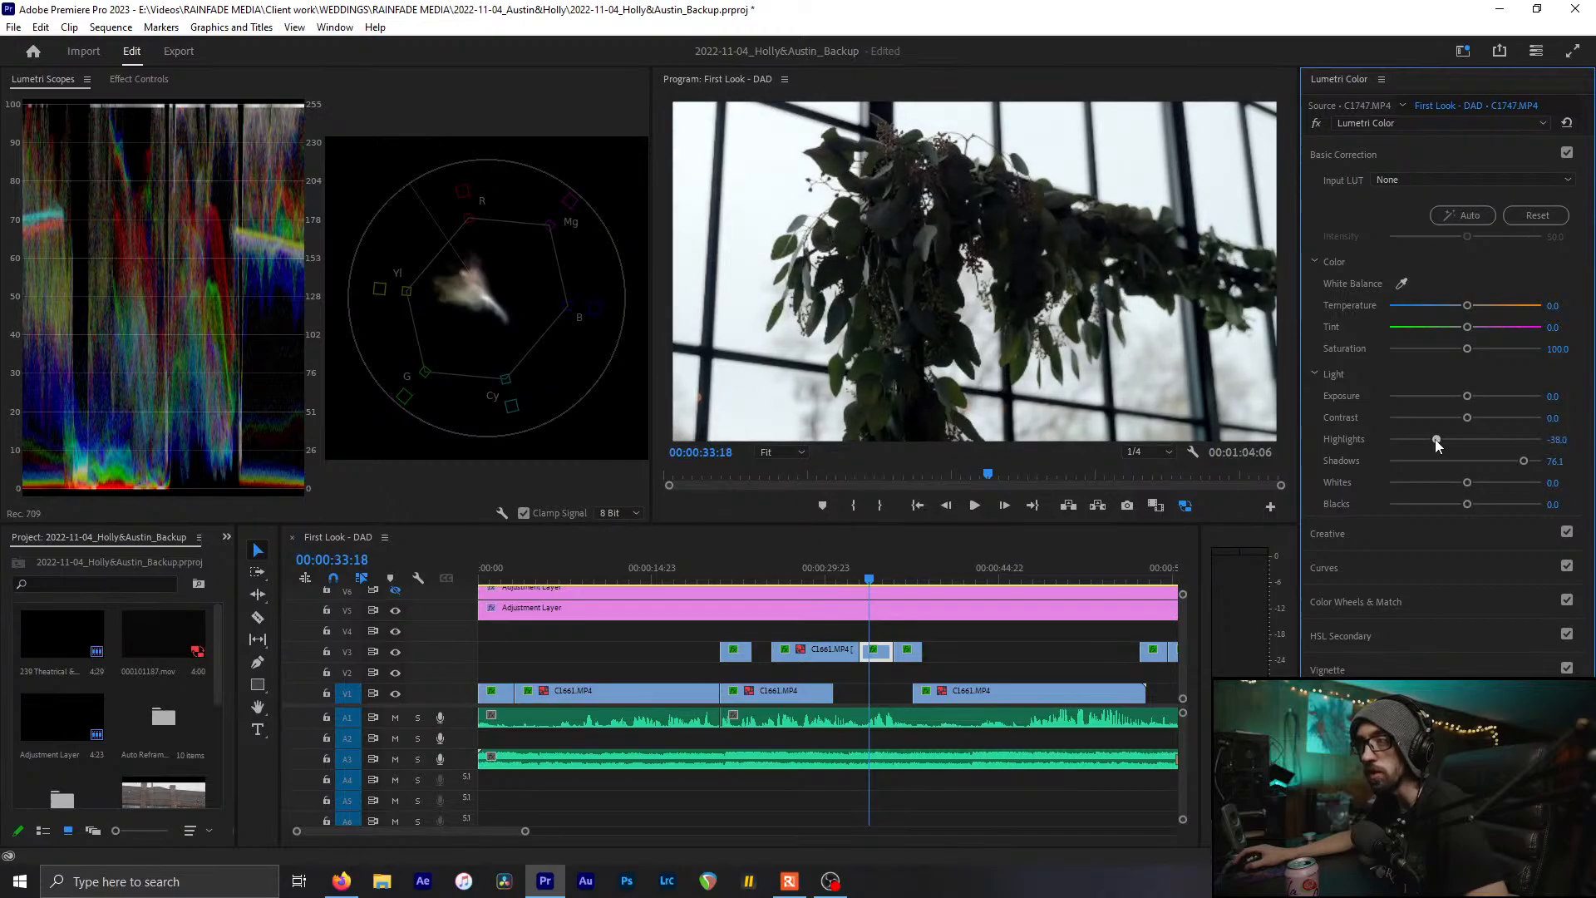
Check C1747's effect settings and scopes, then play back the foliage shot
click(127, 178)
click(141, 78)
click(33, 79)
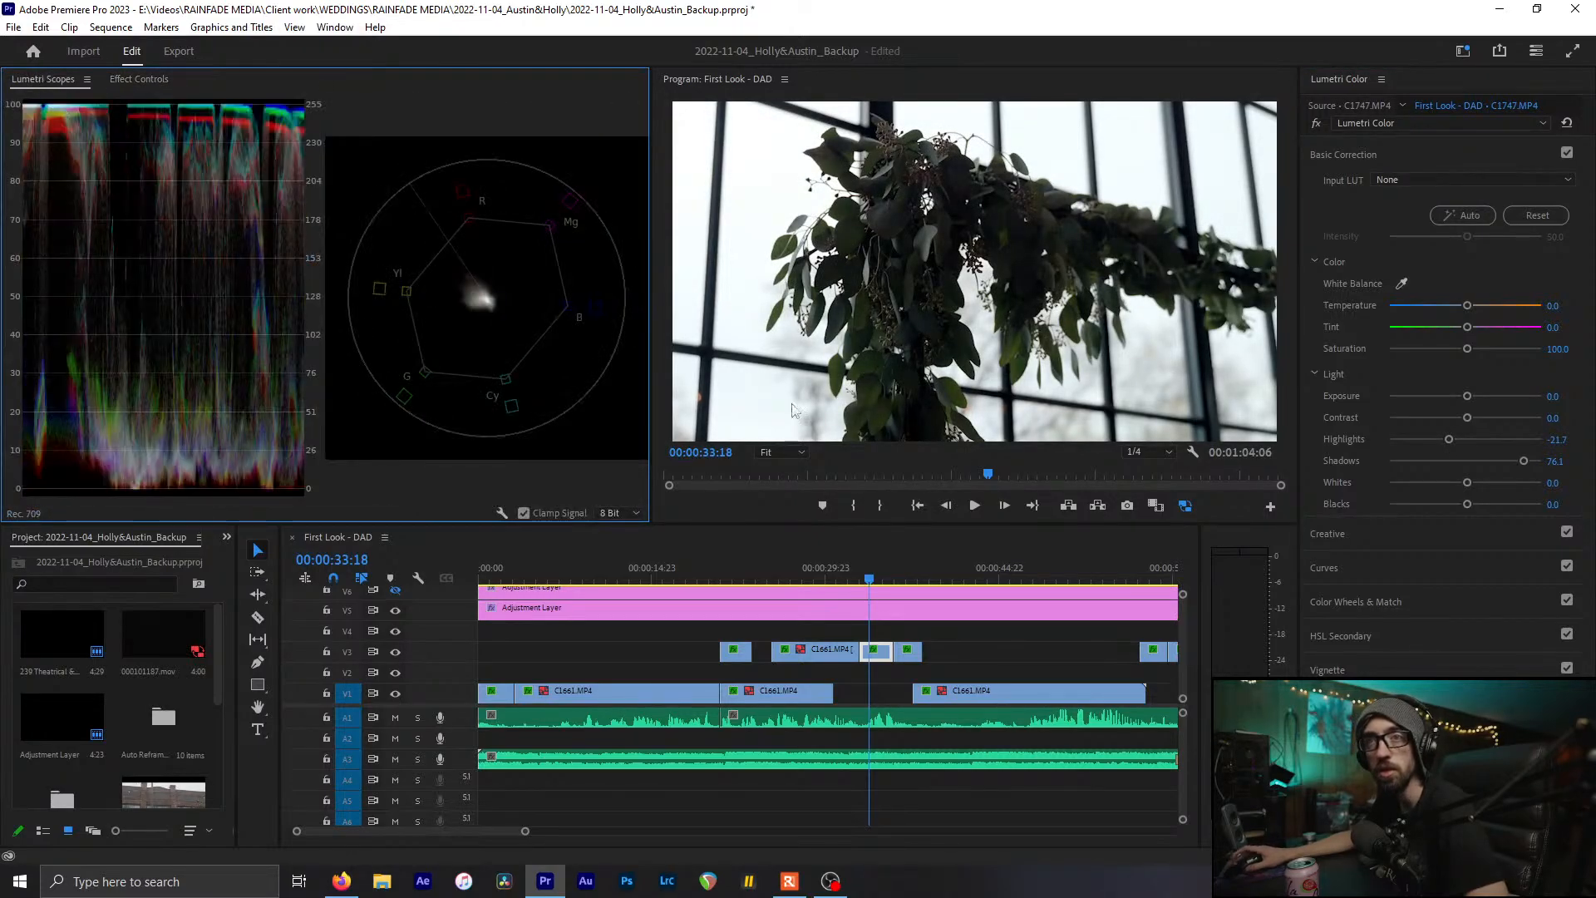
key(space)
key(space)
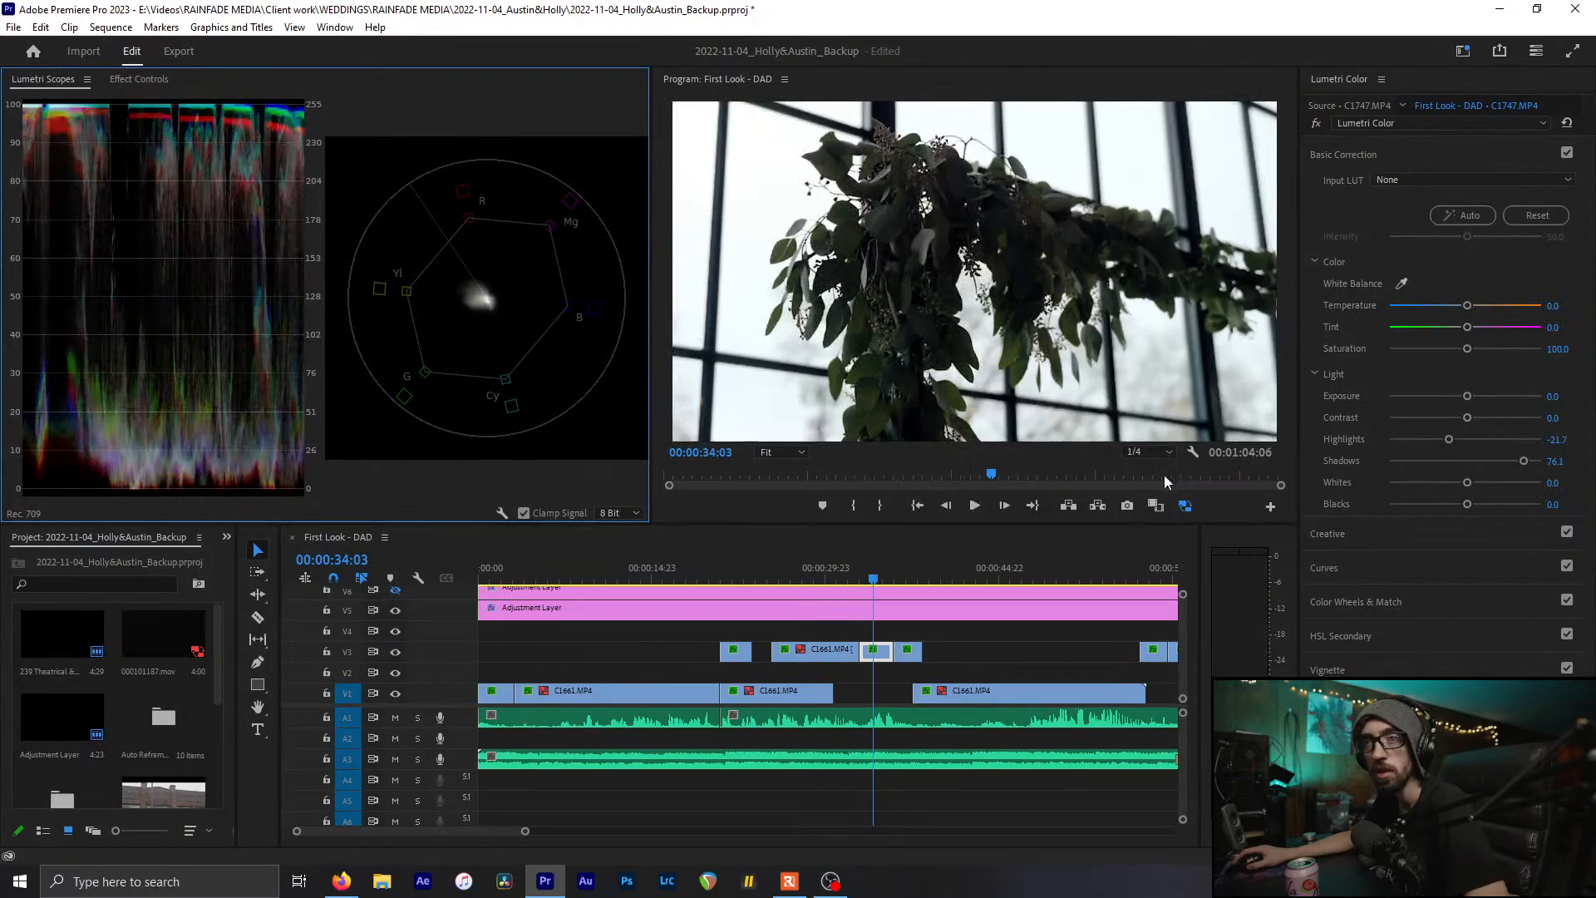
drag(866, 575, 871, 575)
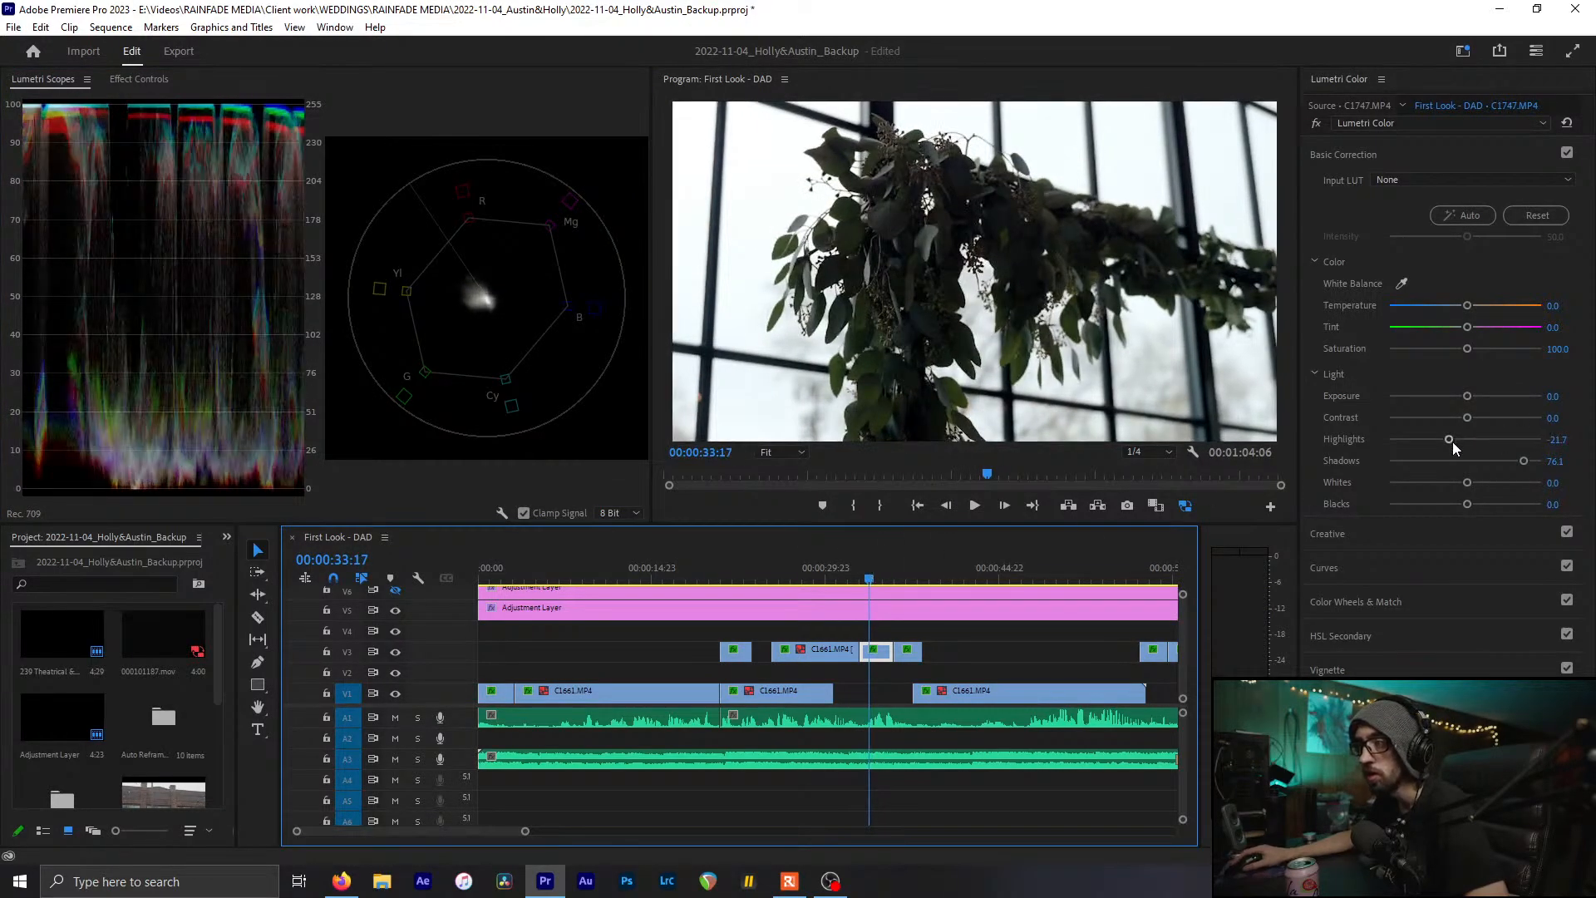
Try and undo an Exposure change, return Highlights to 0, deepen Blacks to -13.0, and save
drag(1467, 395, 1425, 396)
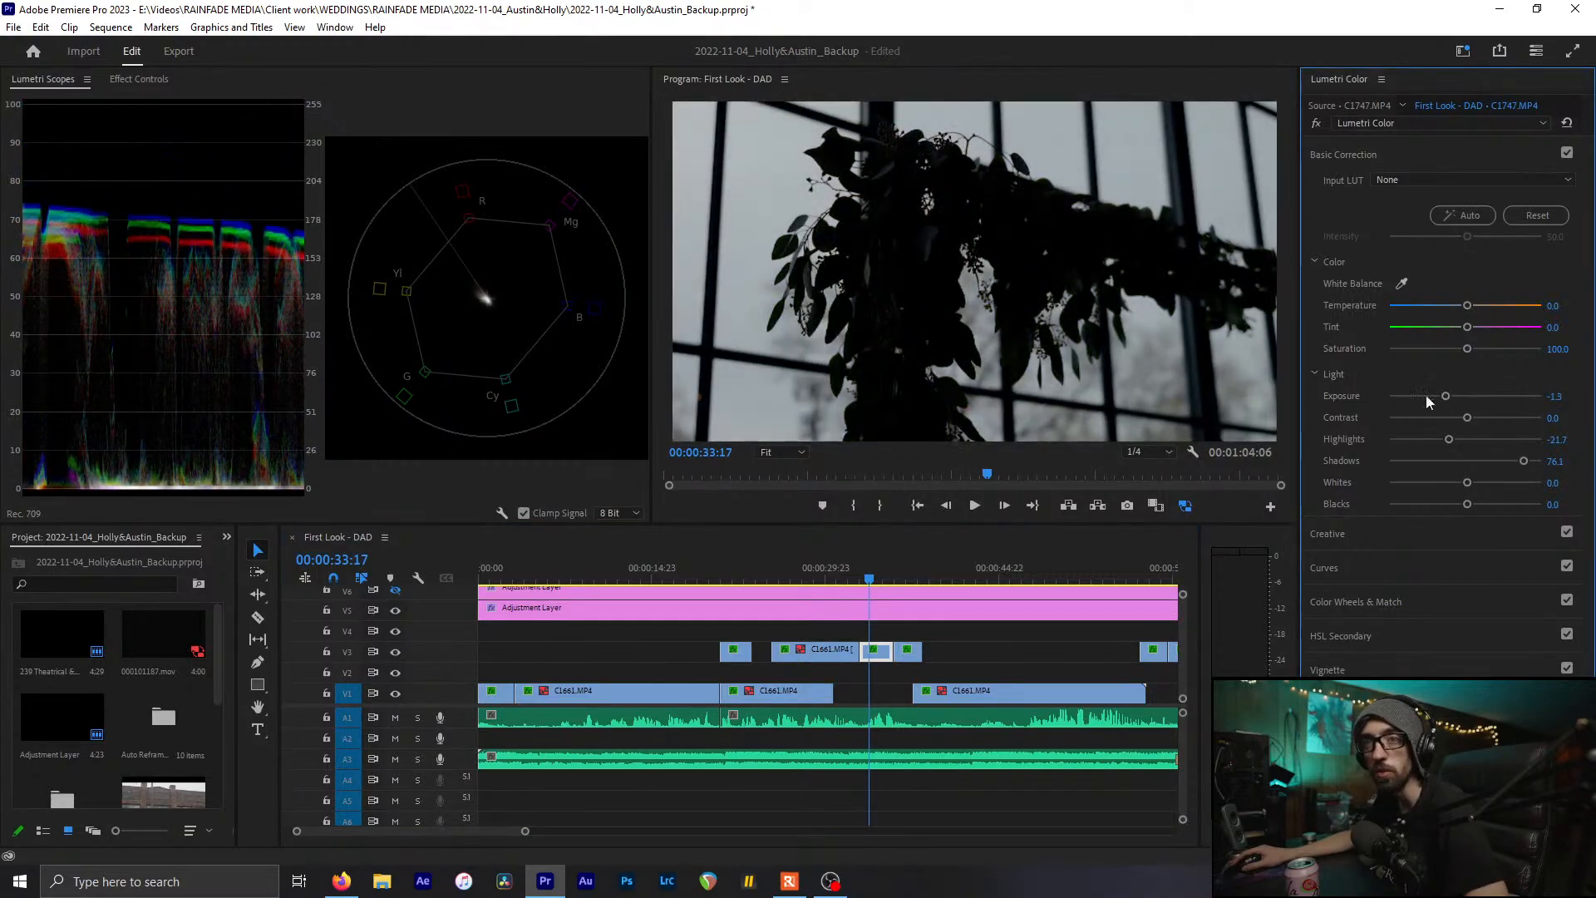
key(ctrl+z)
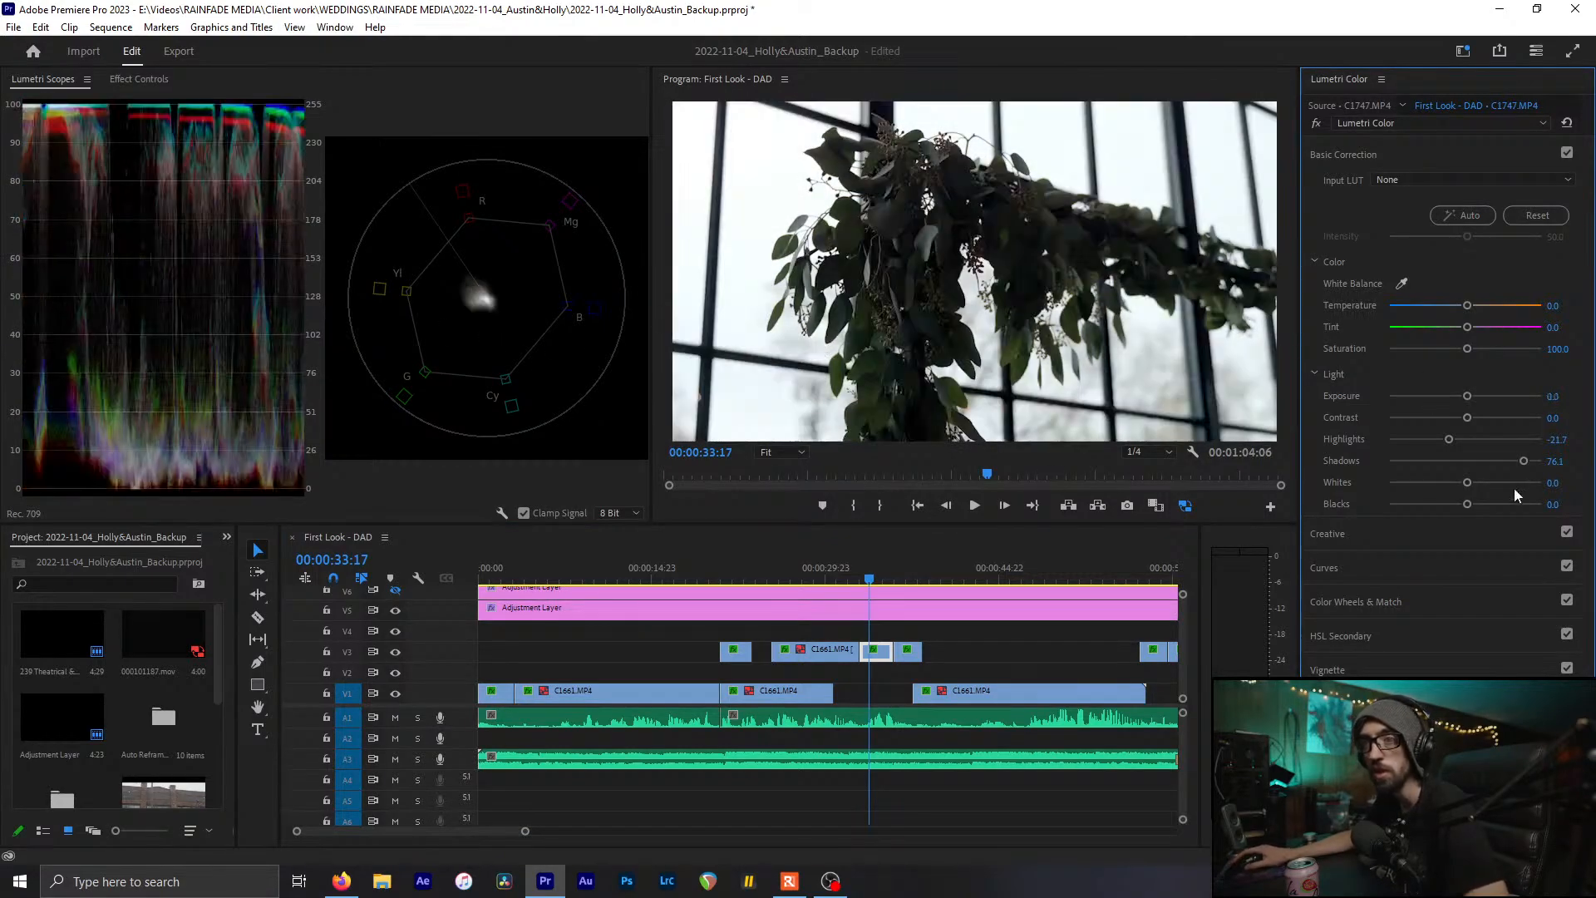
drag(1449, 435, 1468, 443)
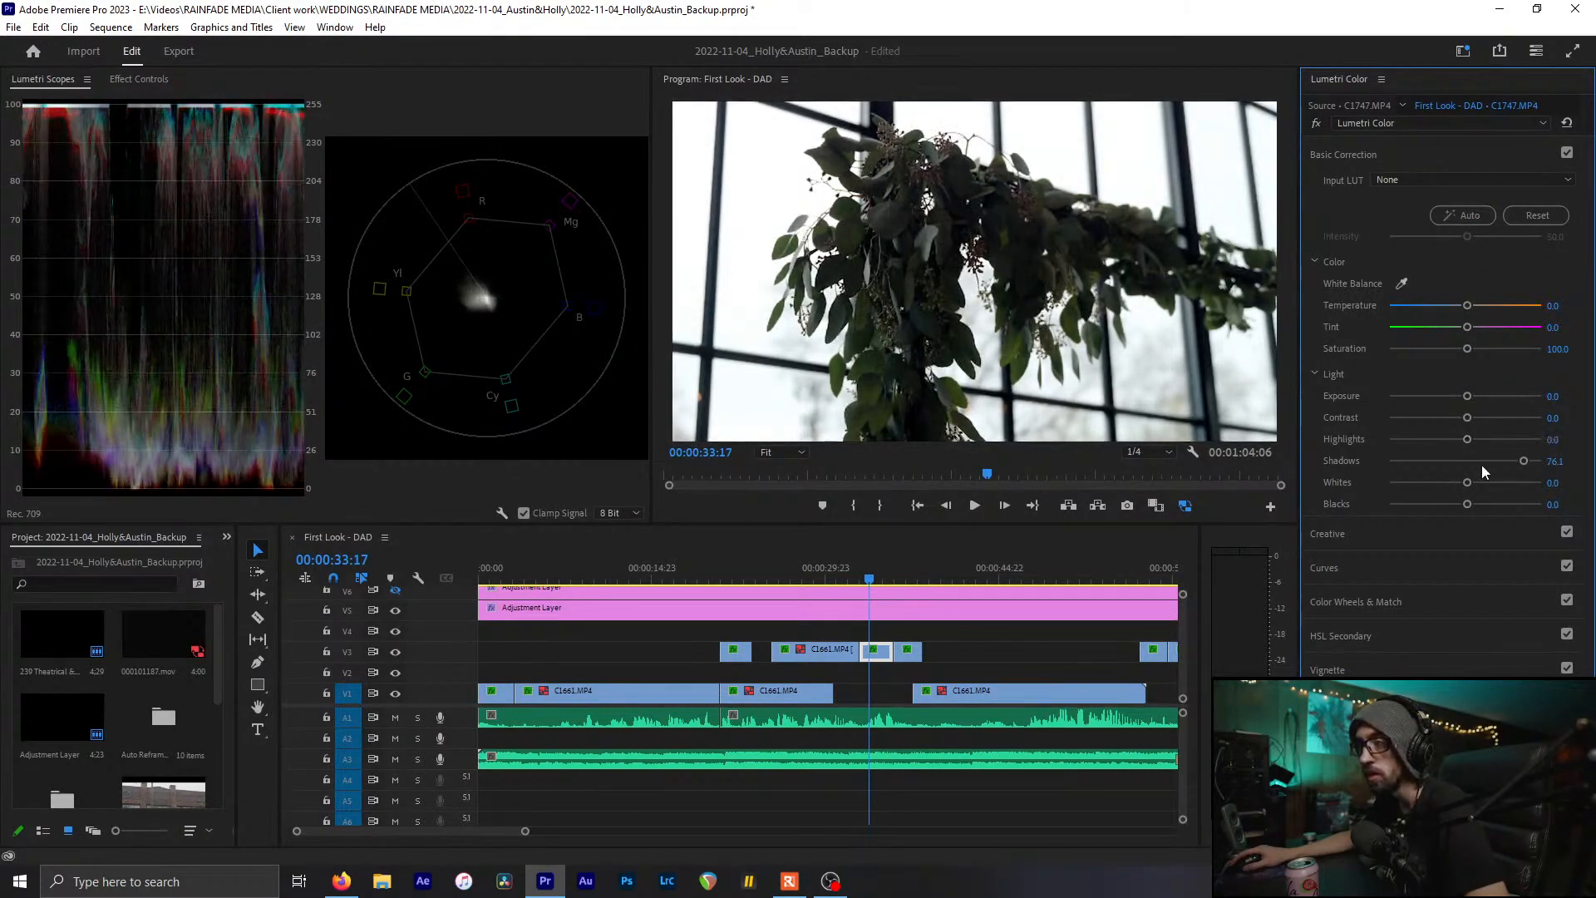
key(ctrl+s)
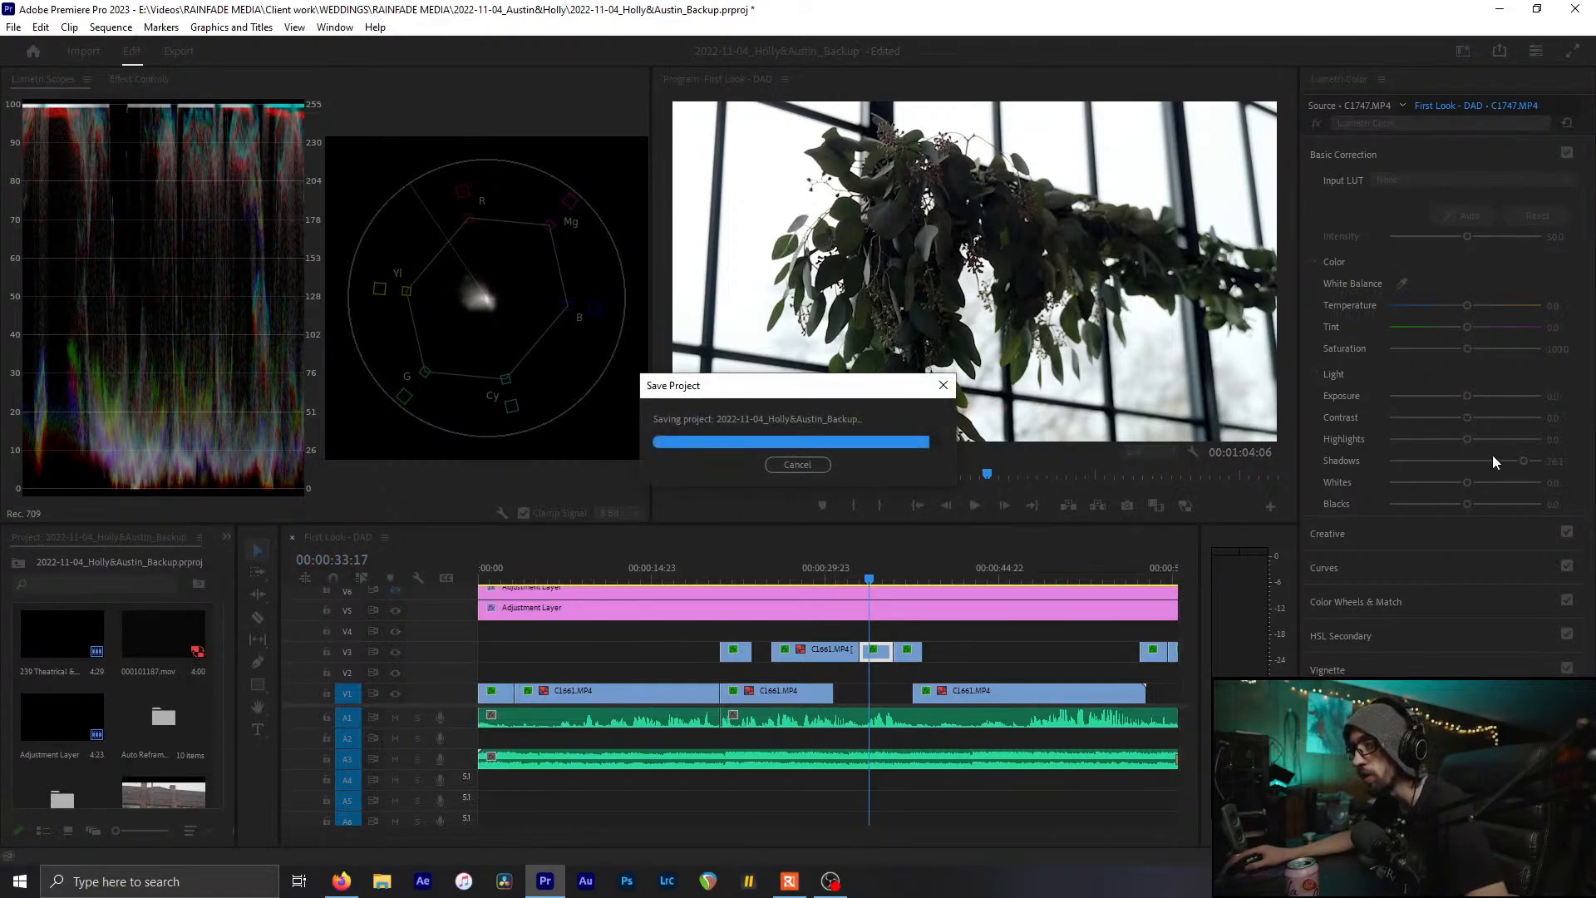
drag(1464, 505, 1454, 507)
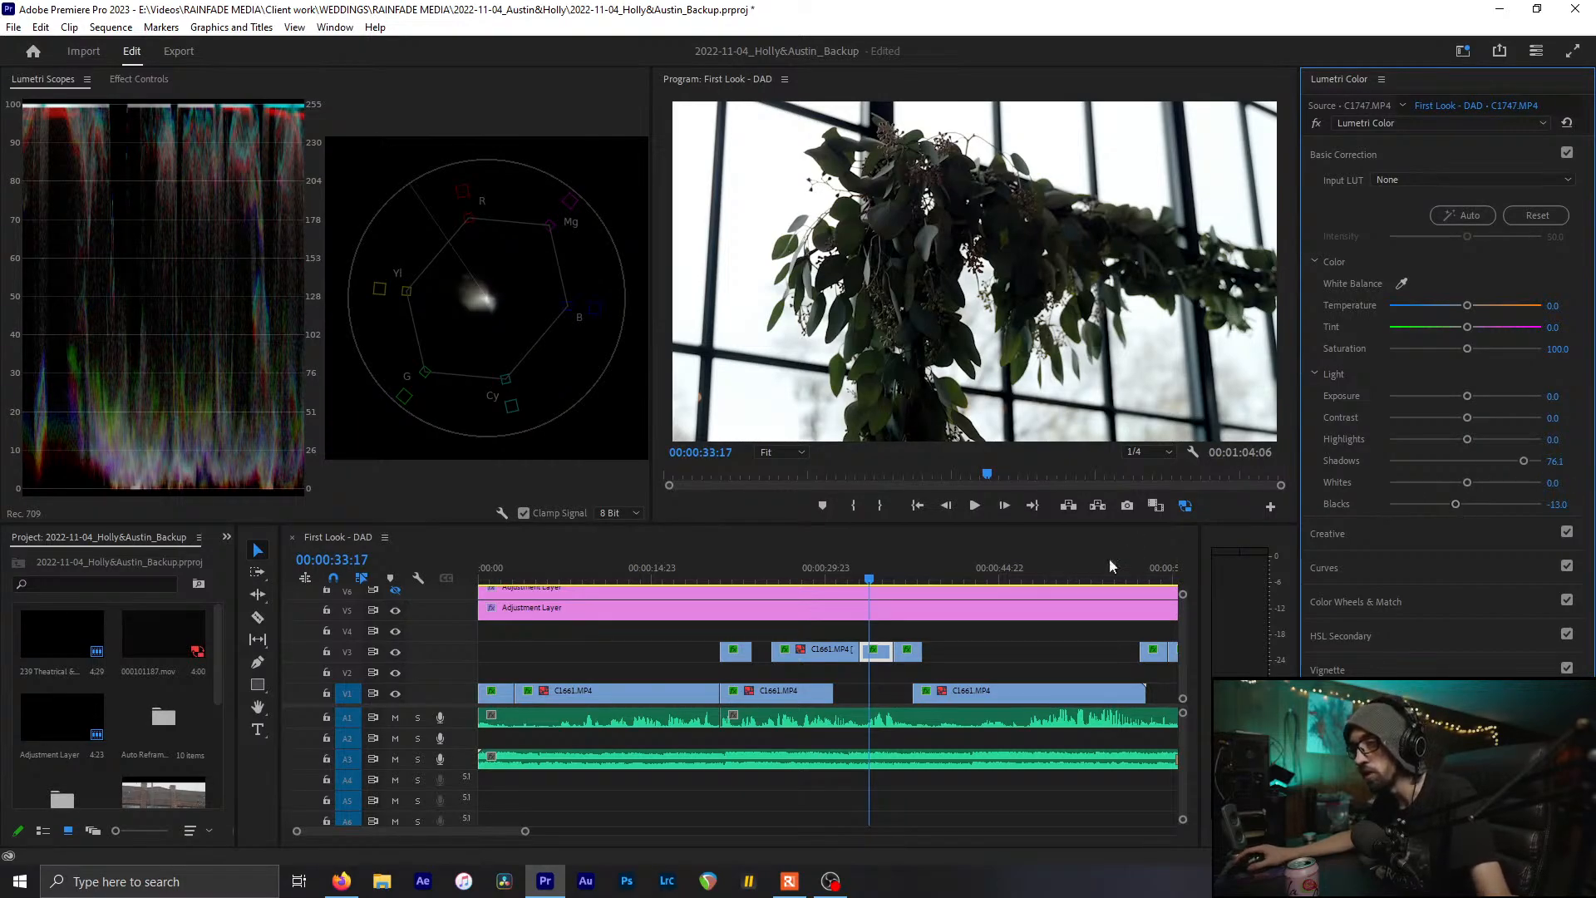
click(917, 574)
drag(918, 577, 887, 577)
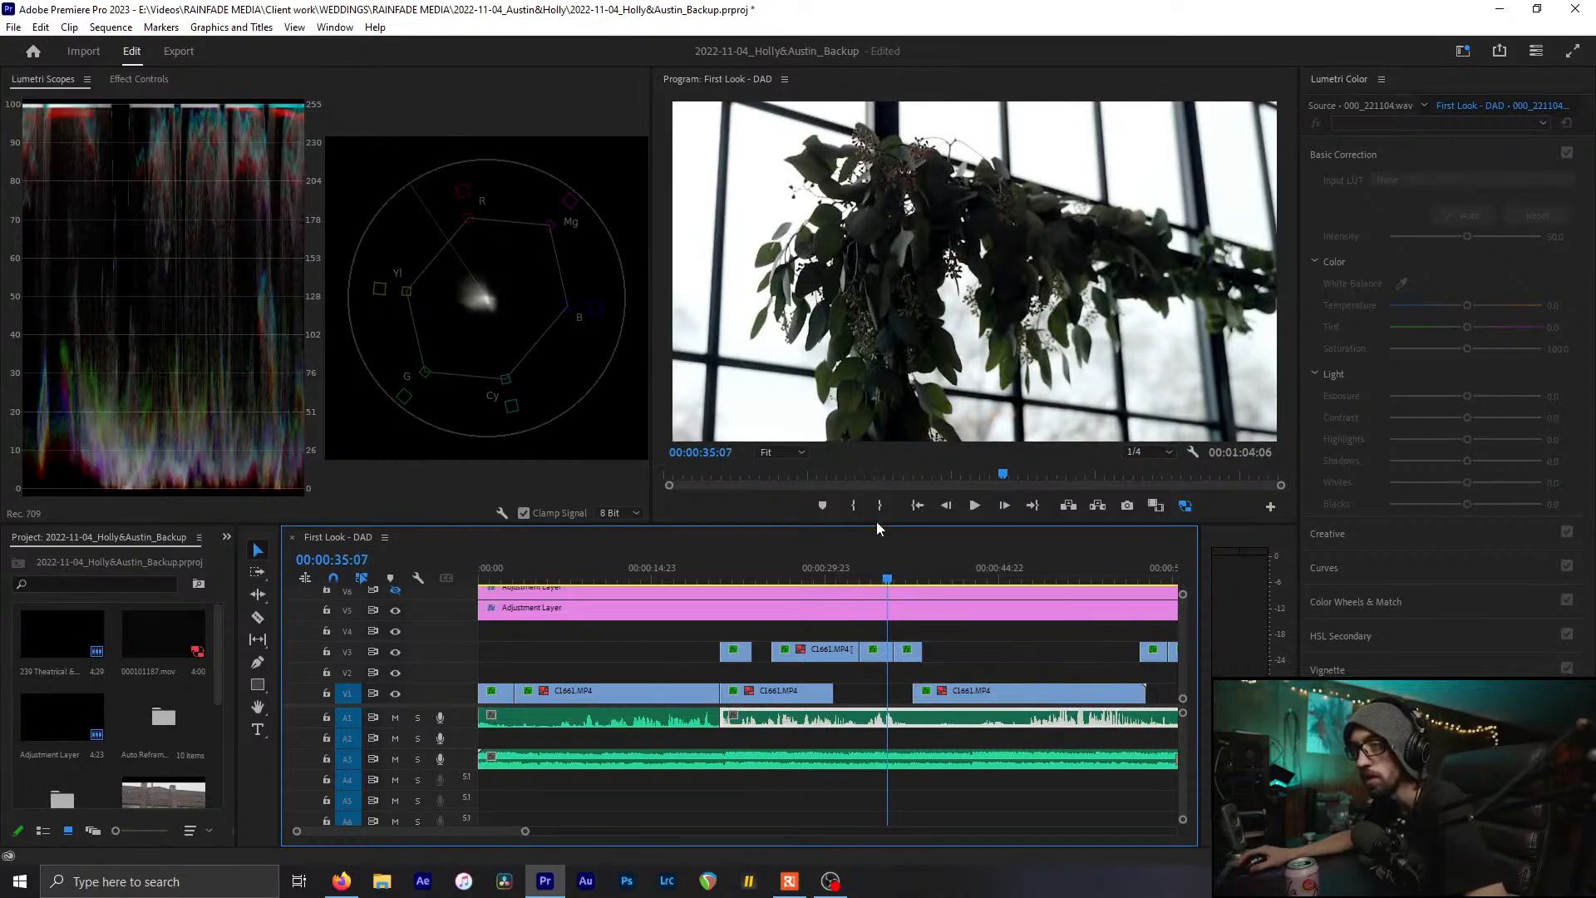
Grade lantern clip C1746 to Highlights -14.1, Shadows 42.4 and Blacks -66.3, resetting Whites
drag(888, 584, 902, 583)
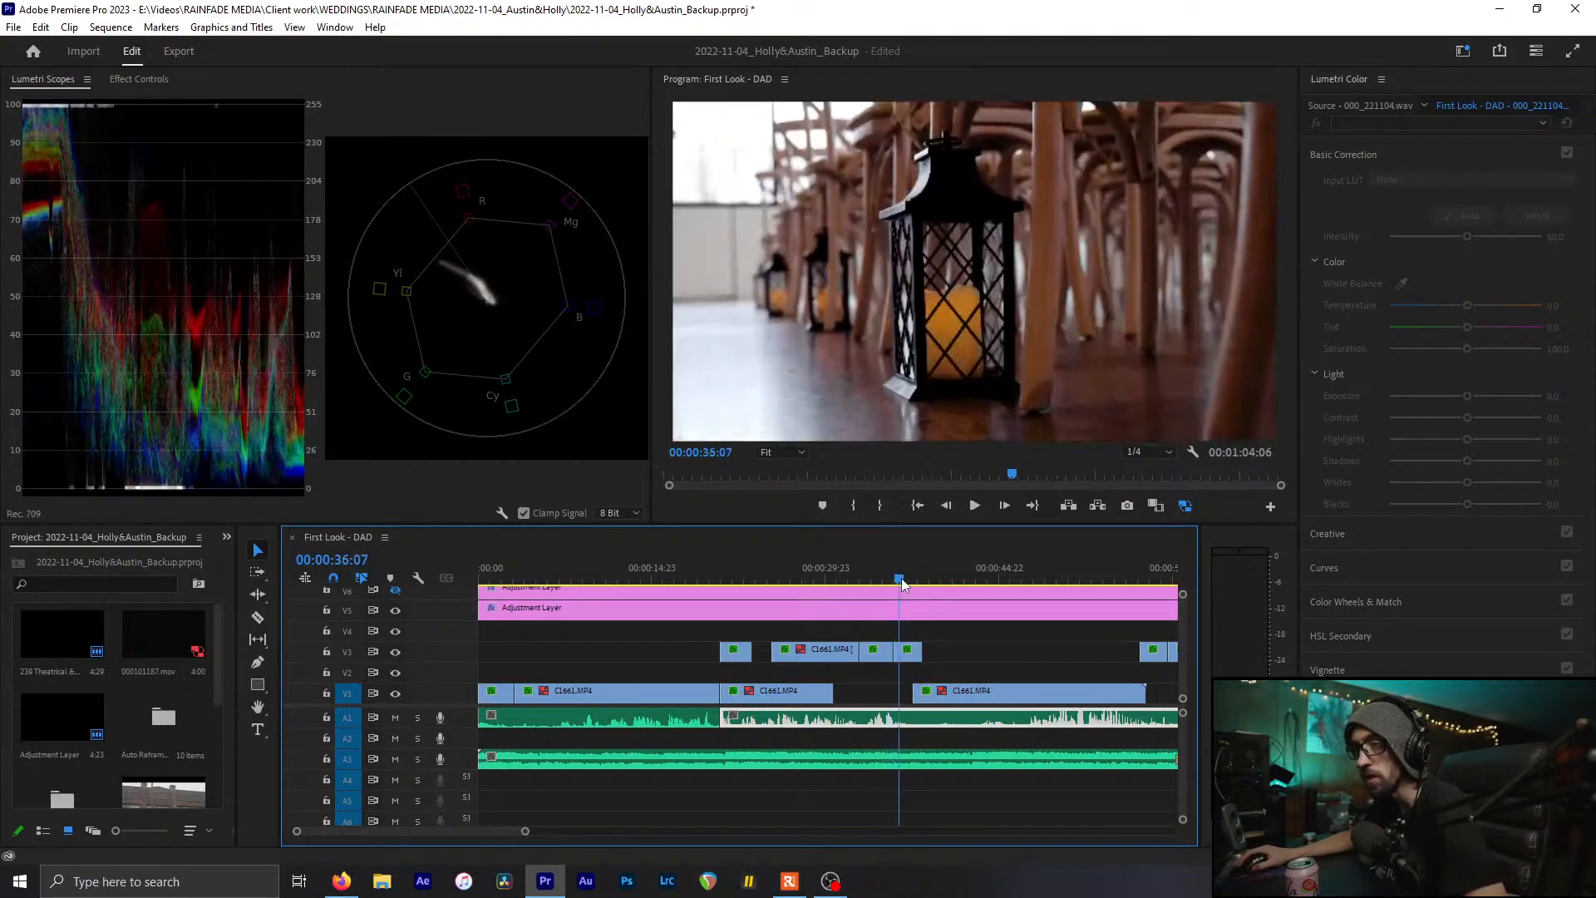
click(907, 649)
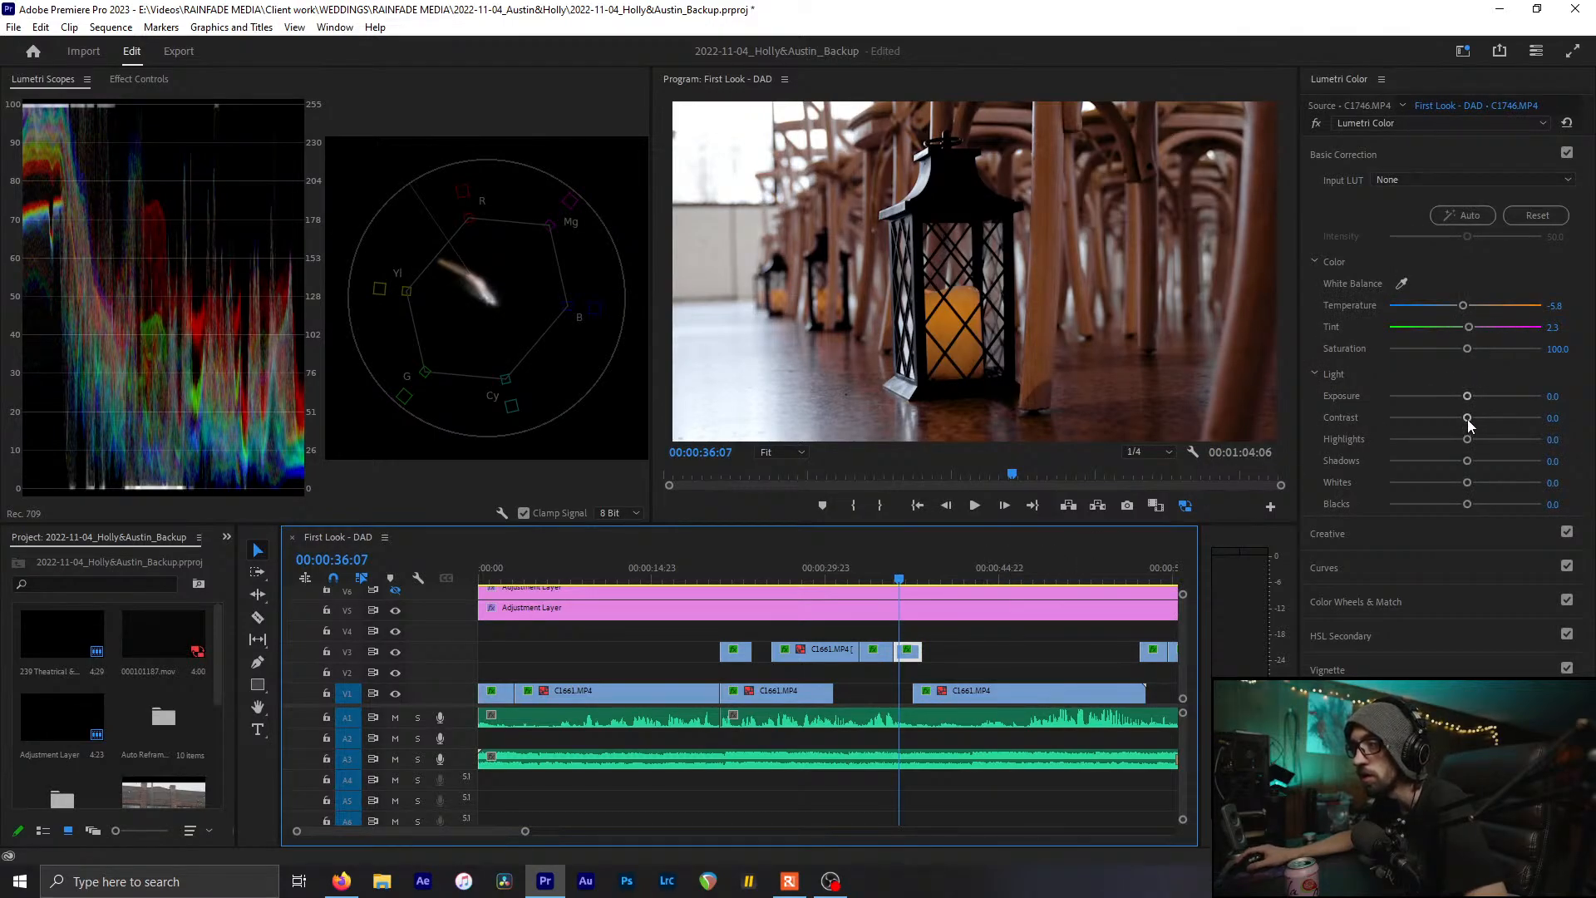
drag(1467, 439, 1414, 506)
double_click(1489, 482)
click(921, 577)
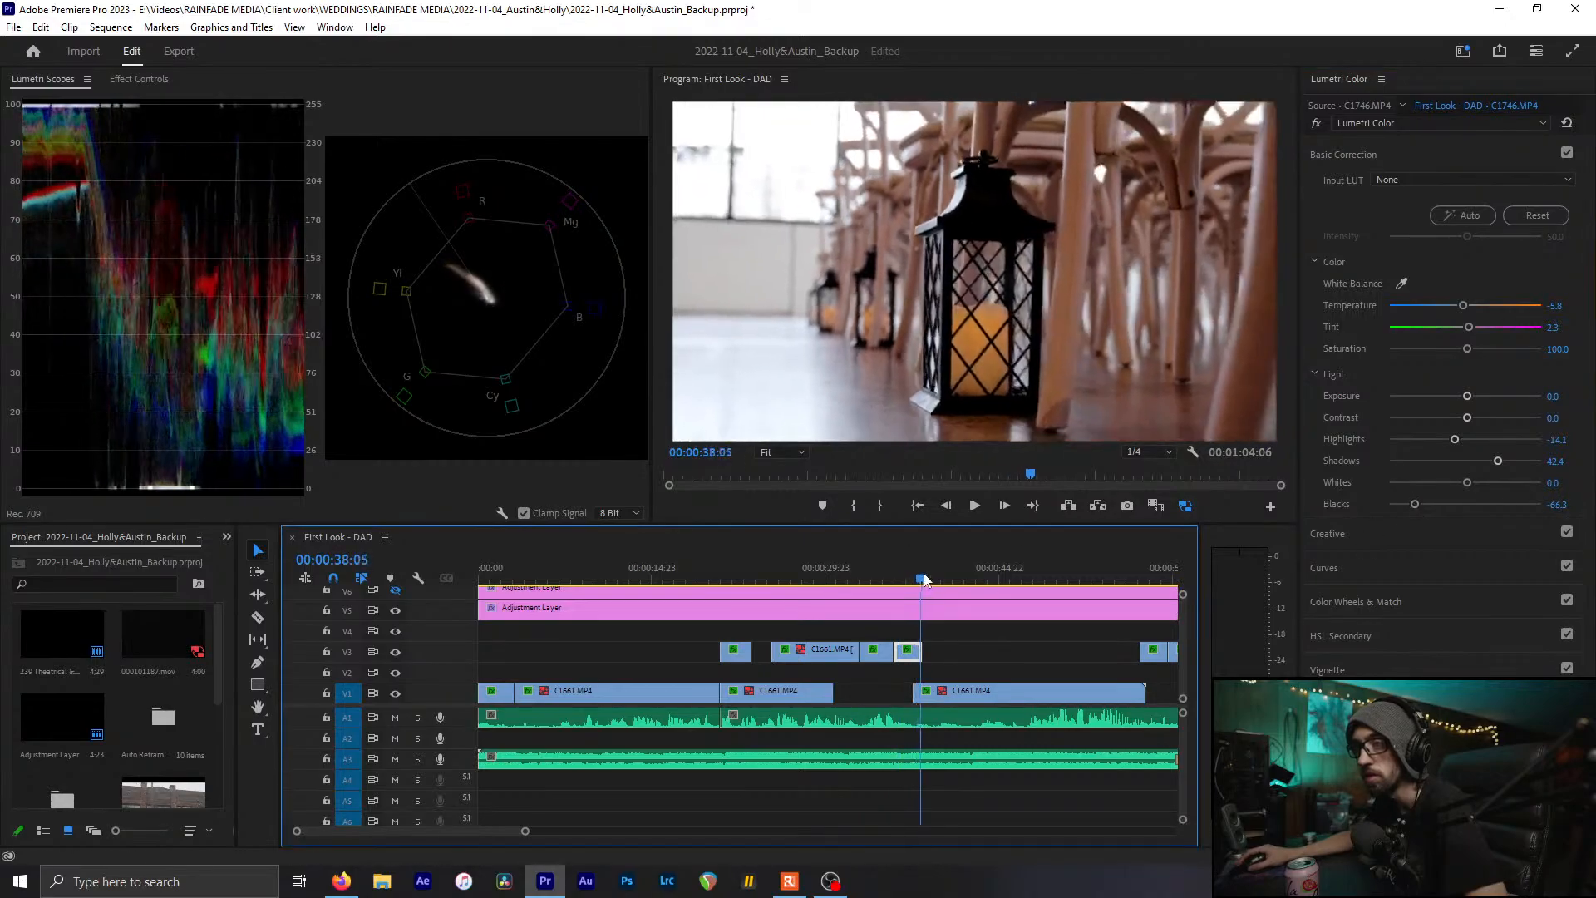
drag(924, 579, 952, 579)
click(747, 687)
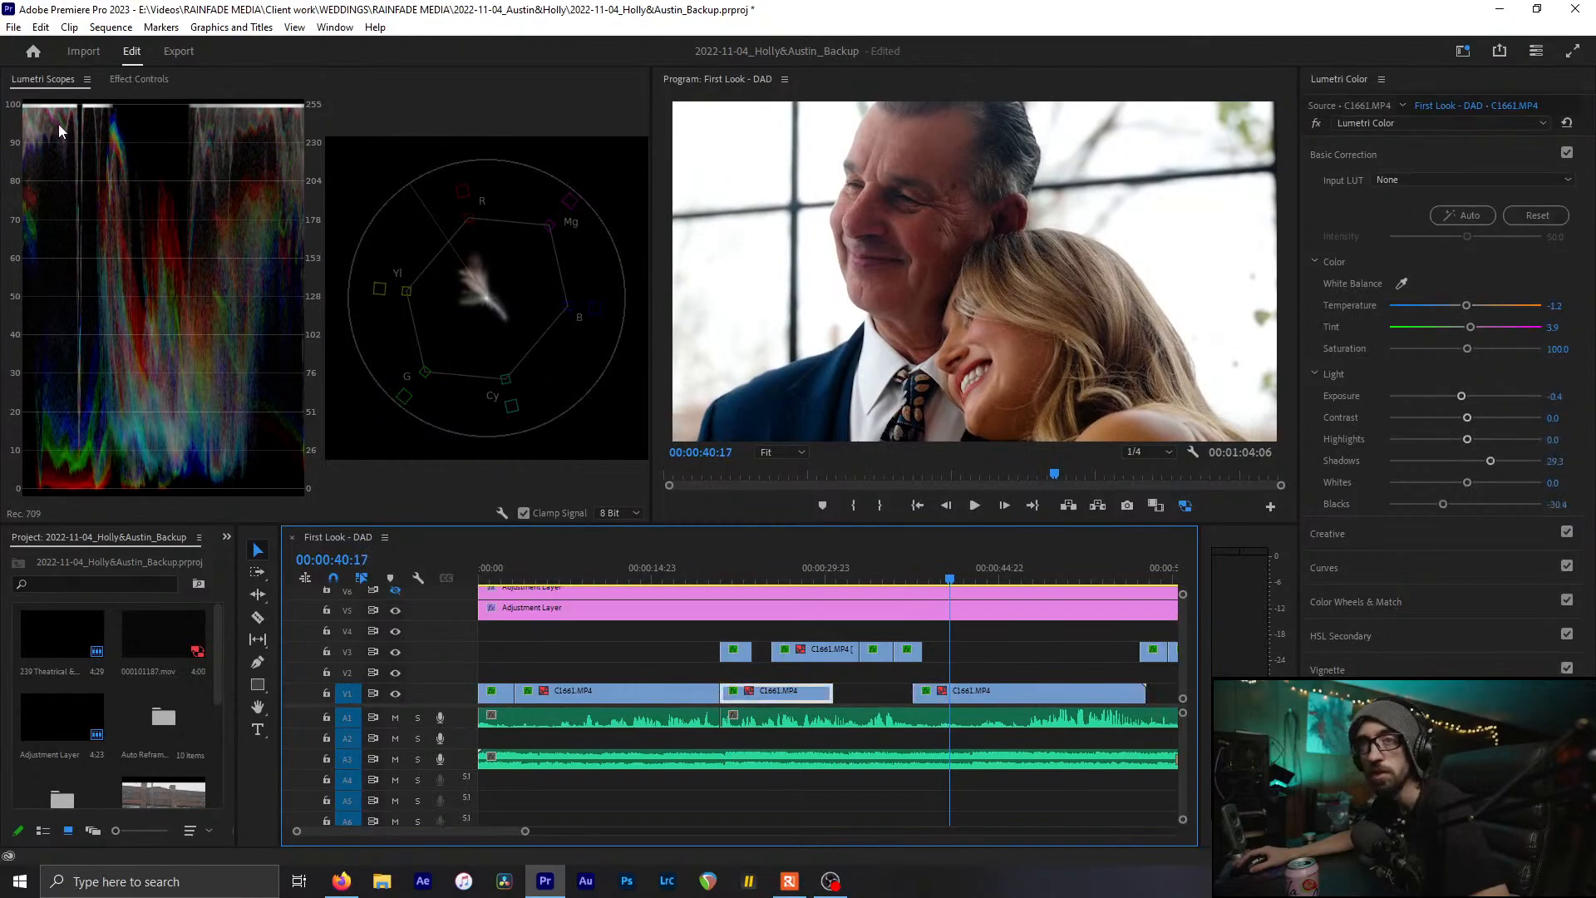
Replace the later C1661 clip's Lumetri Color with the copied hug-clip grade and save
click(139, 78)
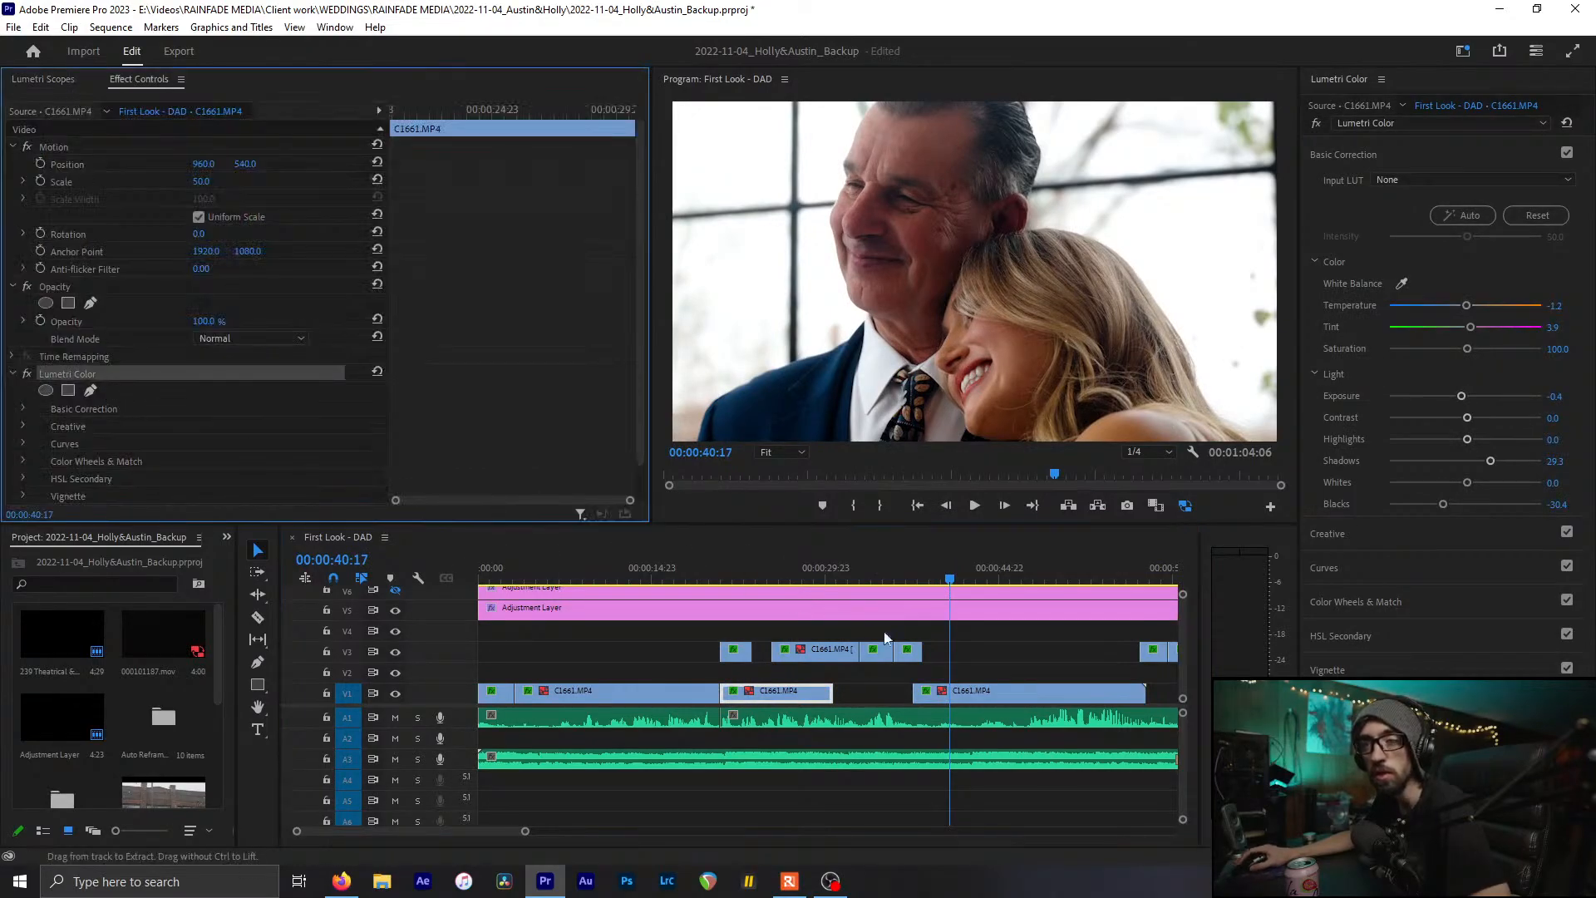
click(989, 694)
click(107, 366)
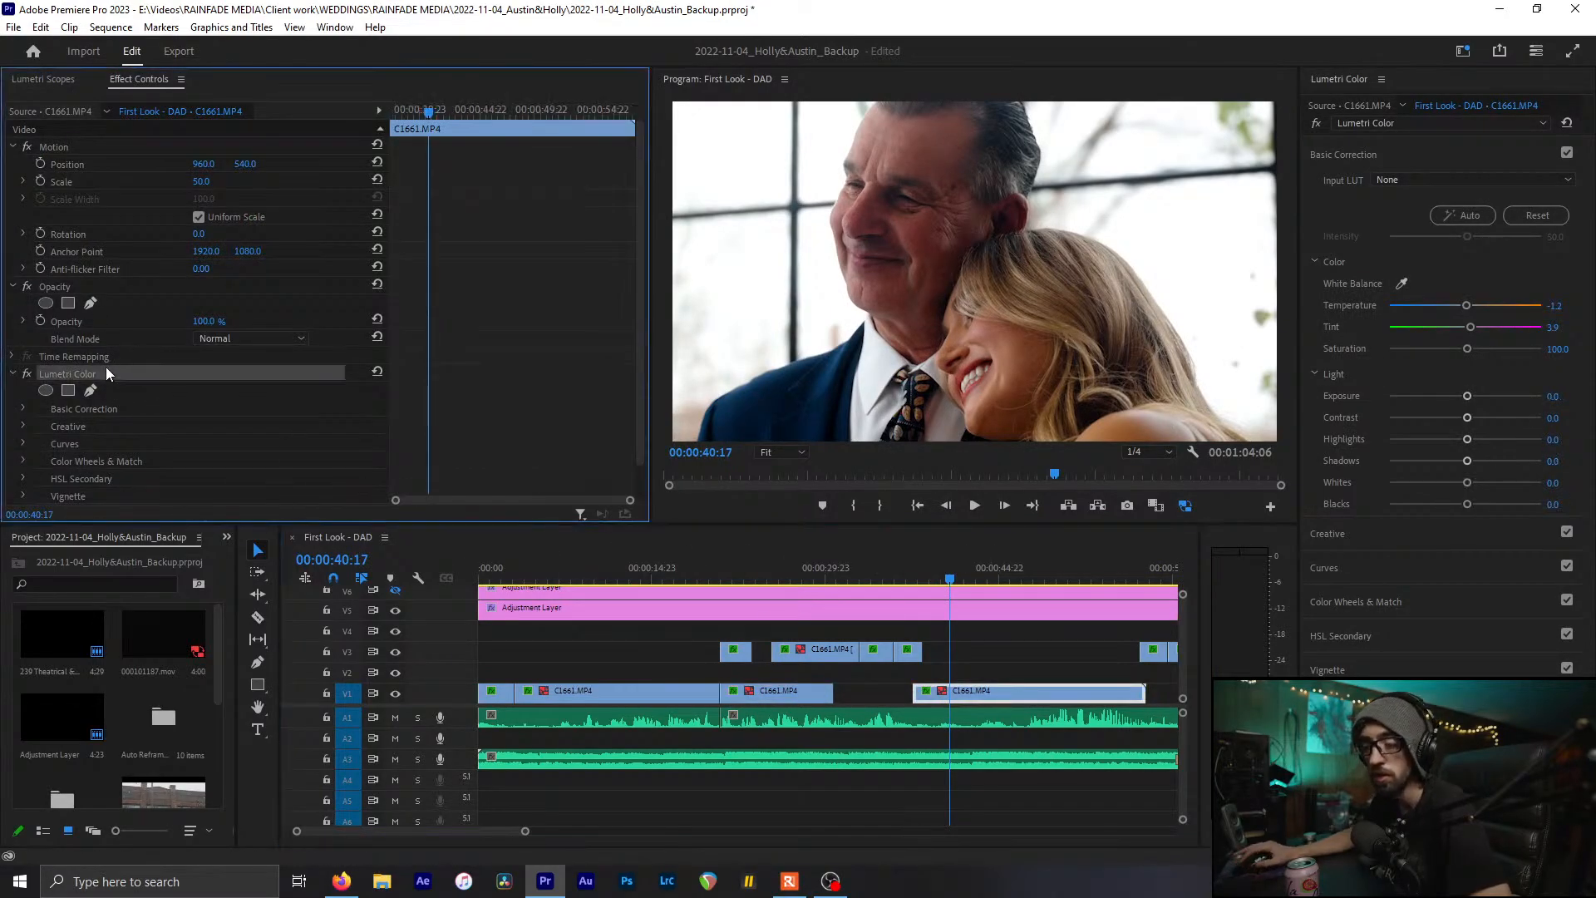
key(Delete)
key(ctrl+v)
key(ctrl+s)
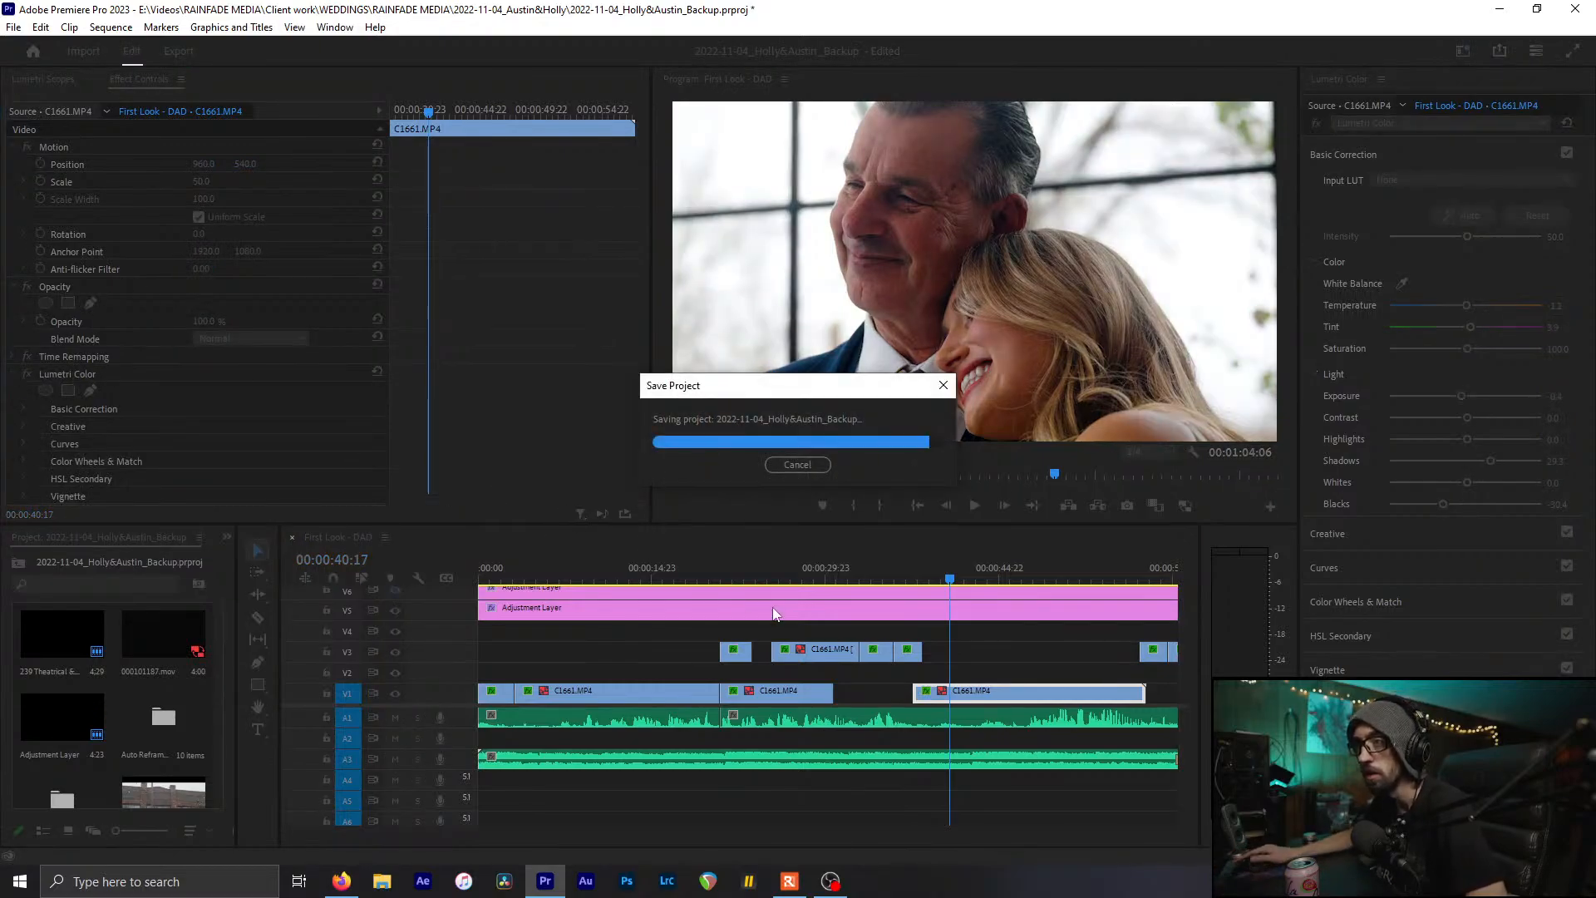
Move to the empty-chairs clip C1643, save, and lift its Shadows toward 19.6
scroll(844, 675, down, 3)
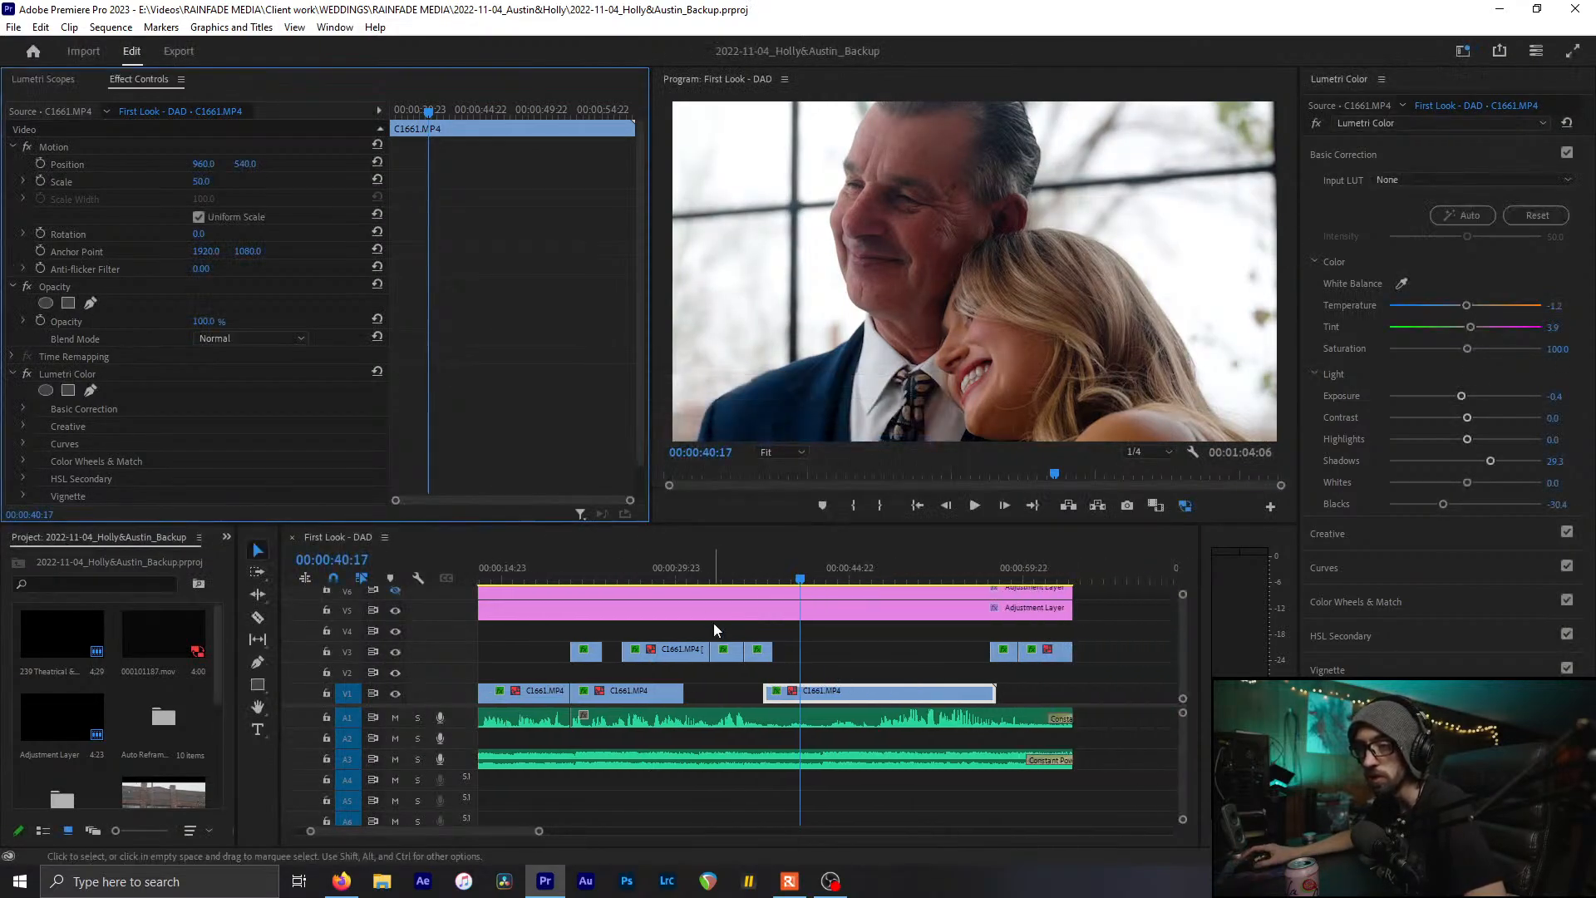
click(999, 573)
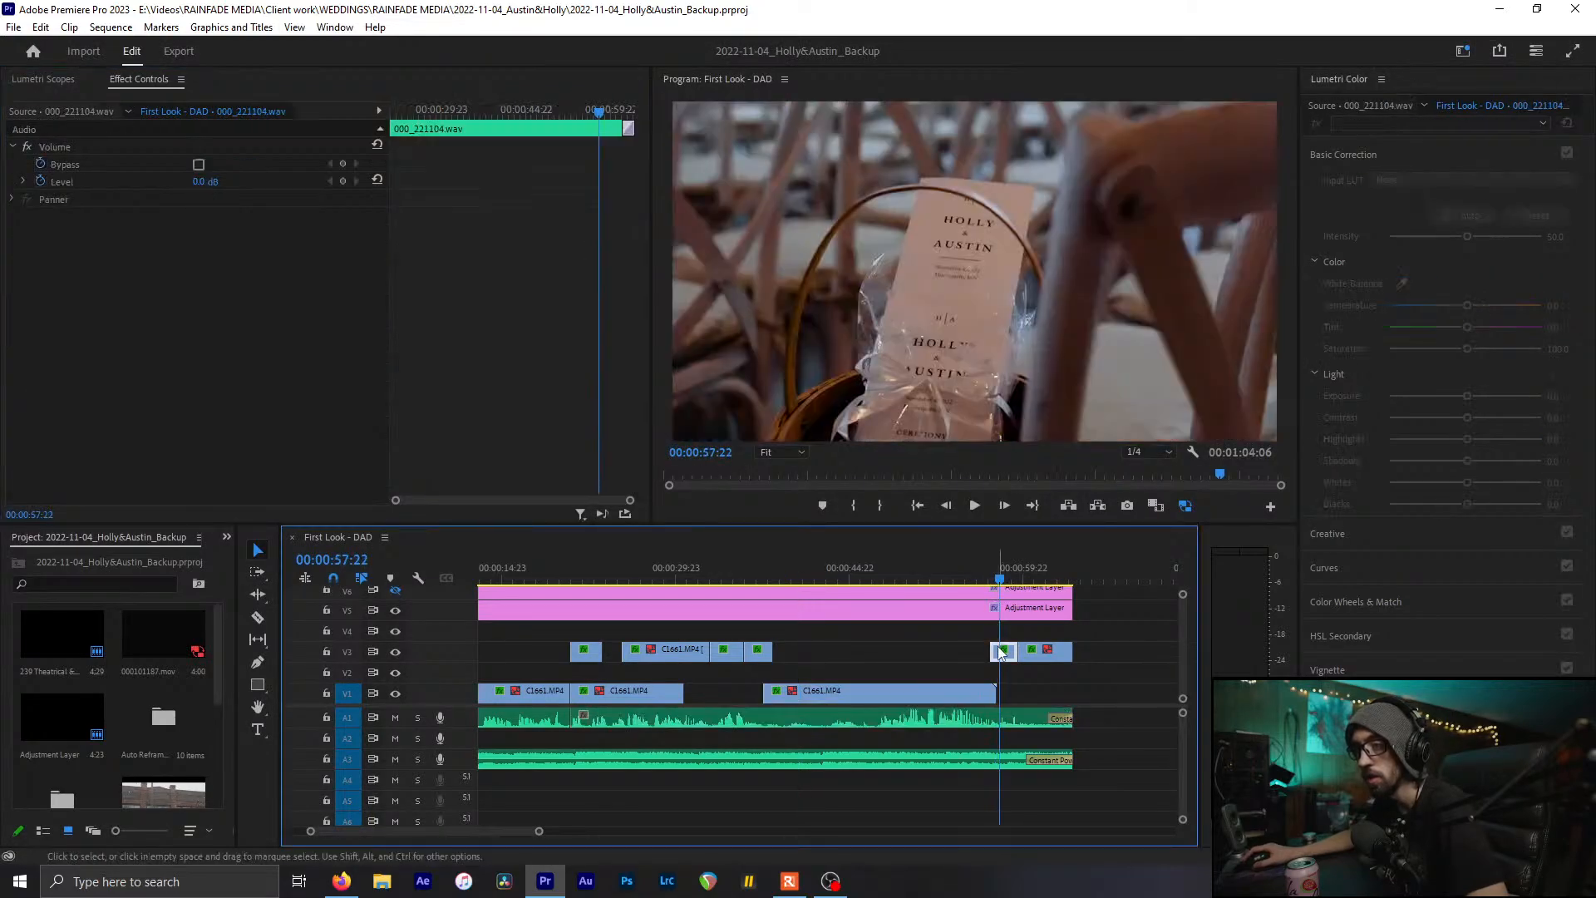
click(1001, 651)
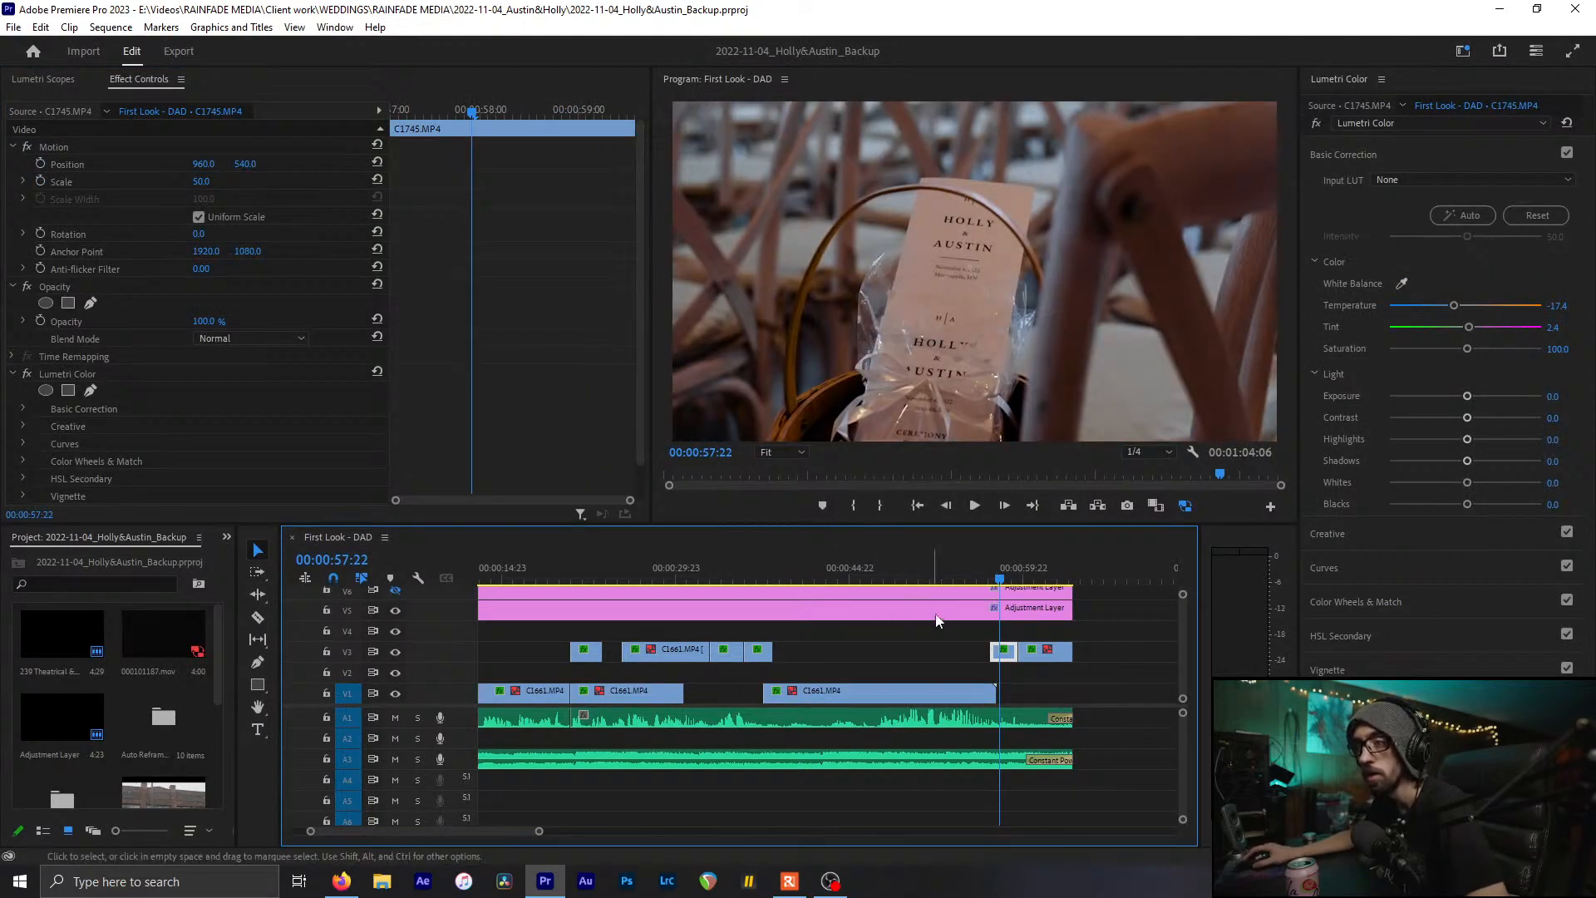
drag(1001, 575, 1030, 575)
click(1041, 661)
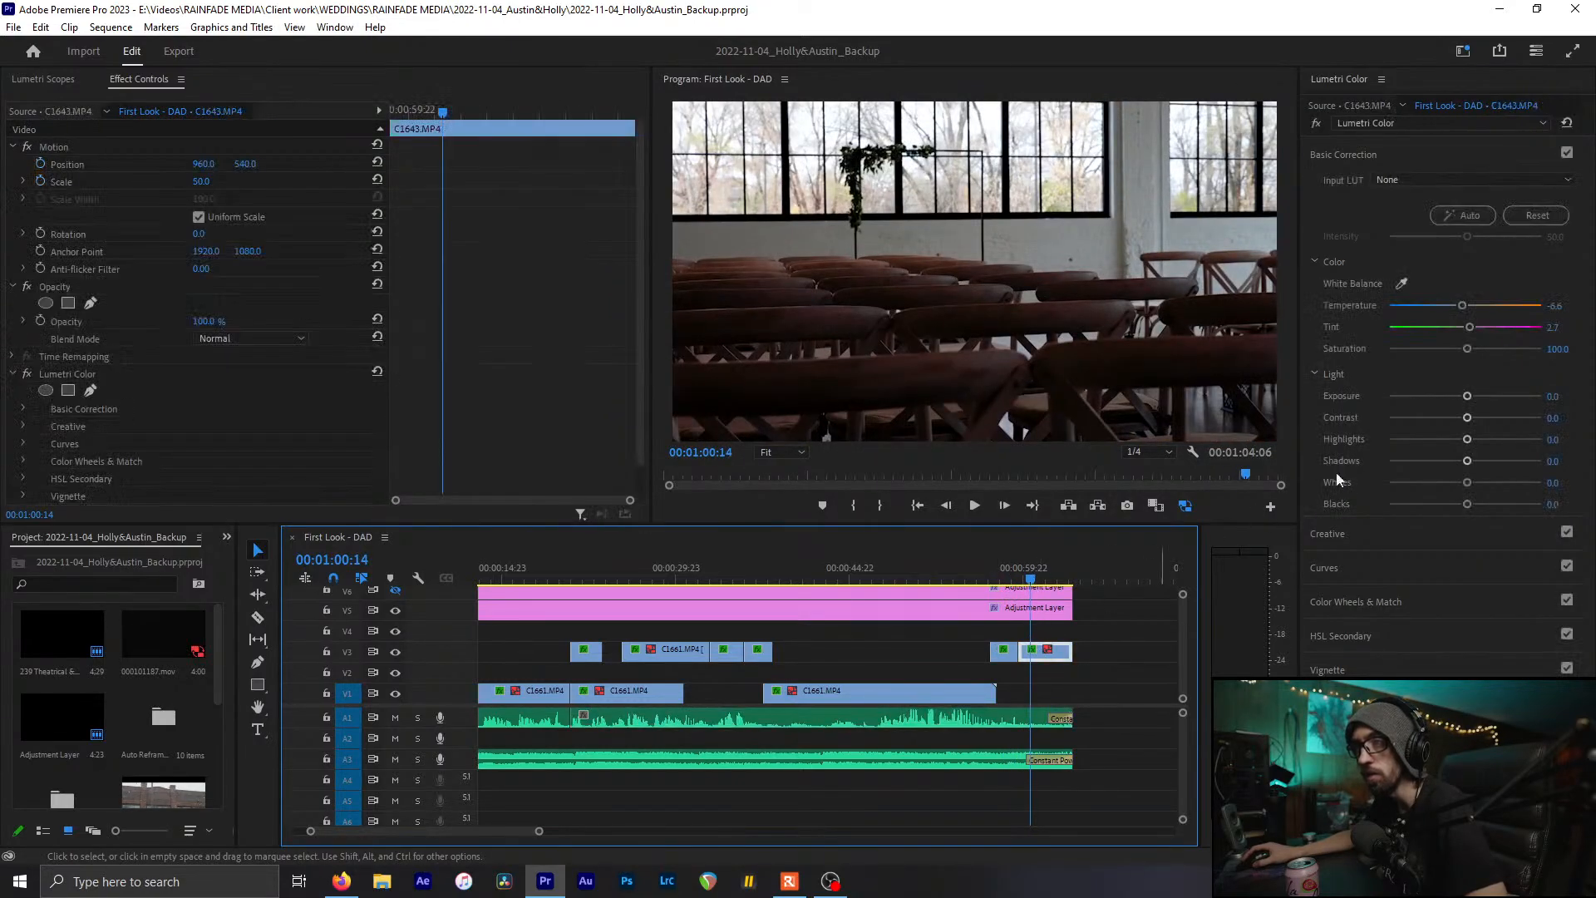
key(ctrl+s)
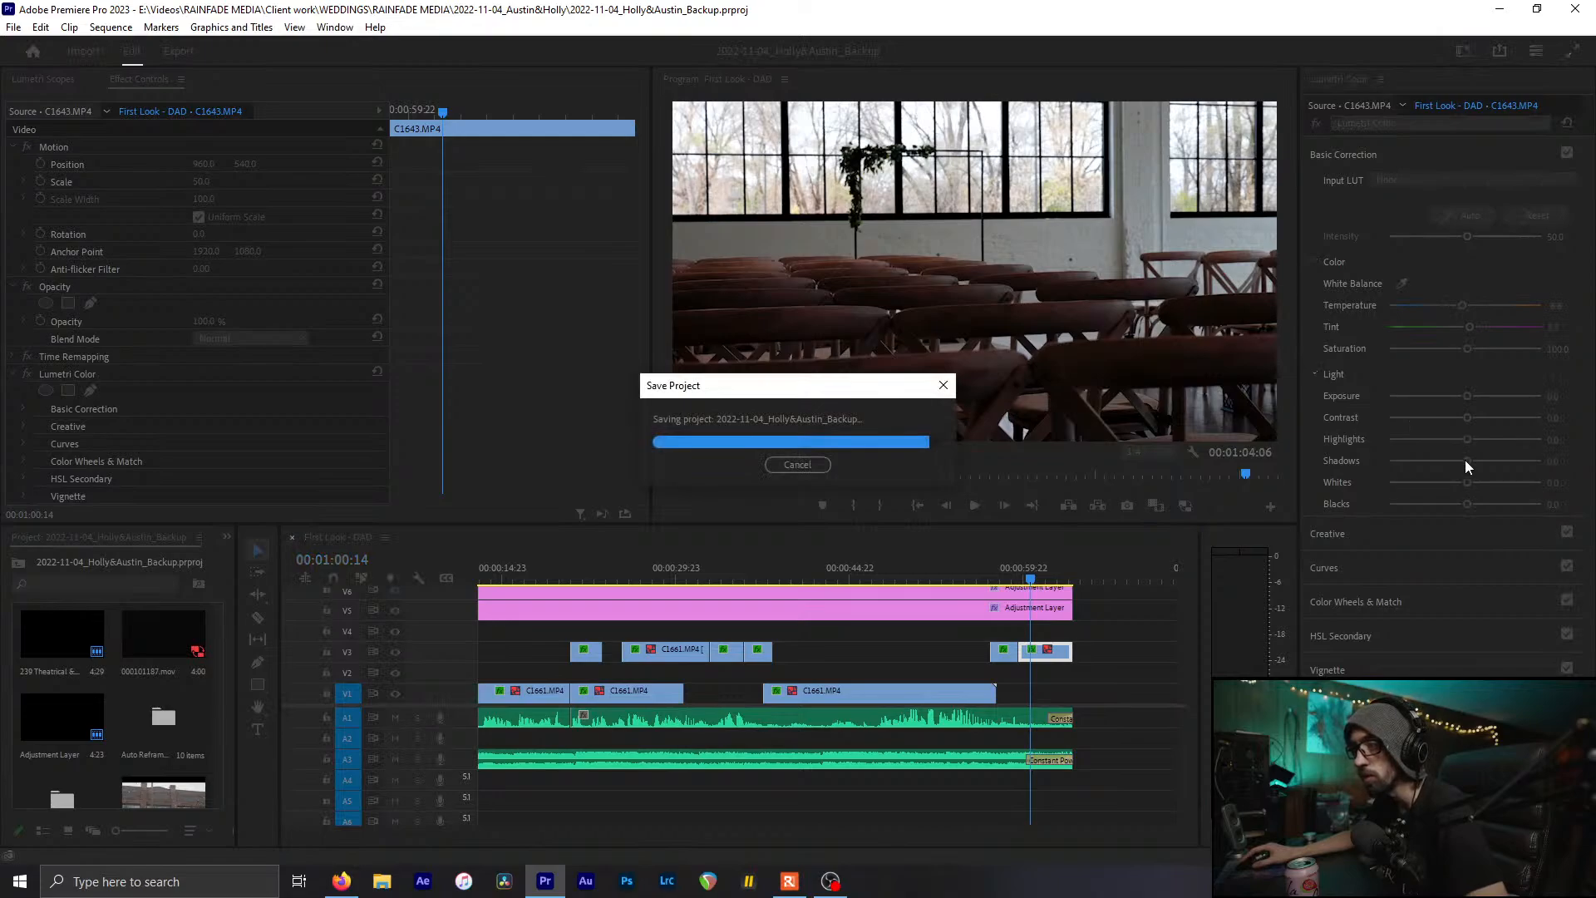
drag(1467, 460, 1478, 462)
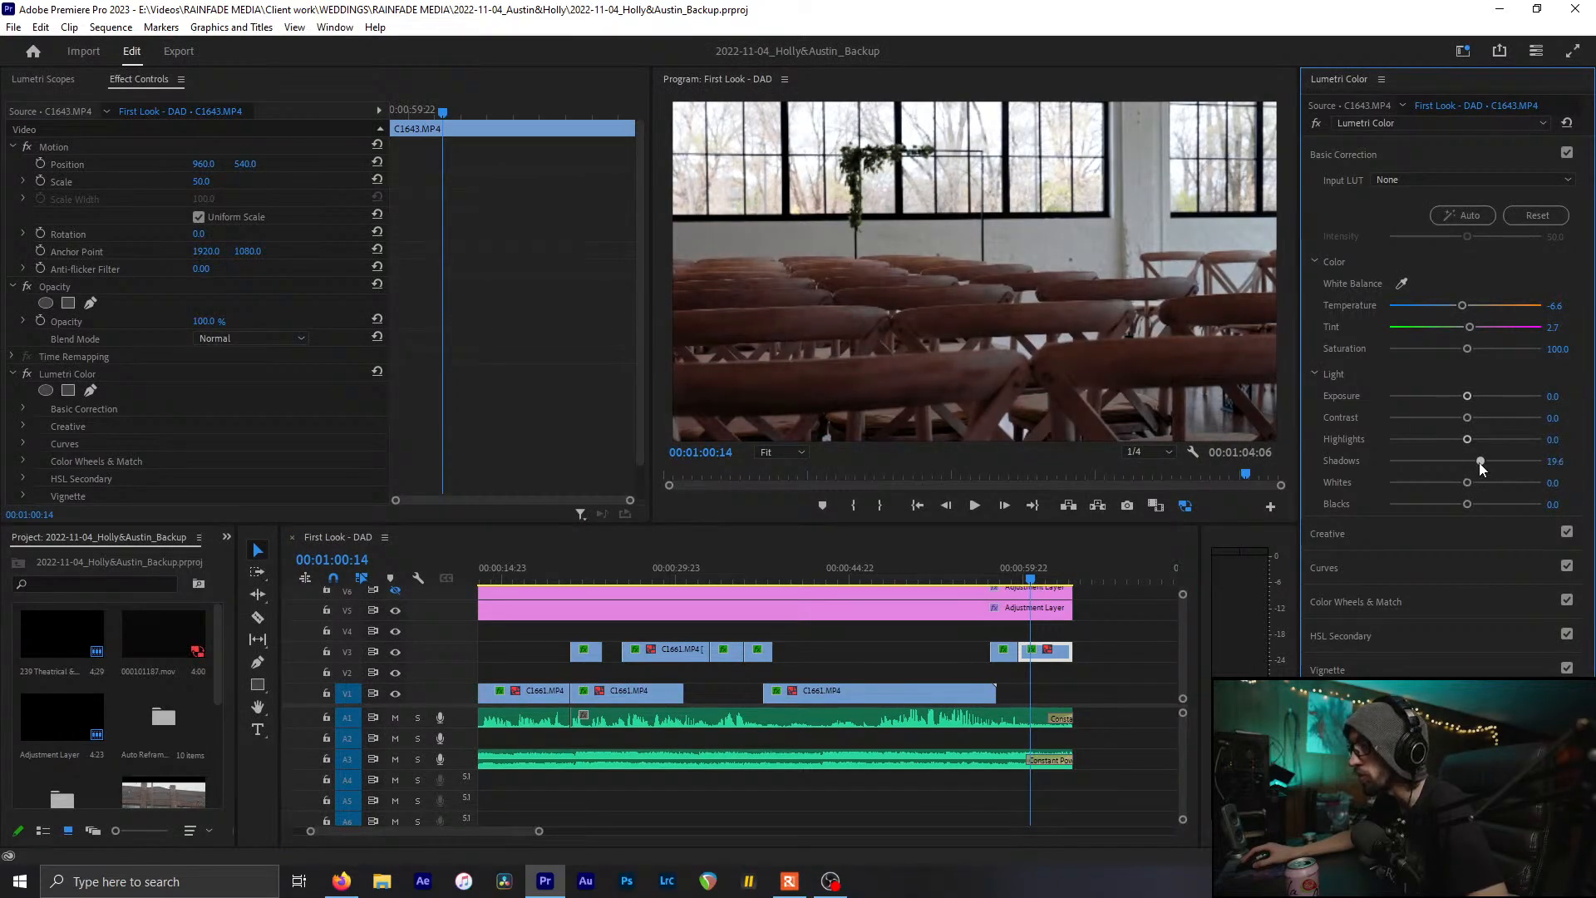
Settle the empty-chairs shot at Shadows 19.6 and deepen its Blacks to -30.4
key(ctrl+s)
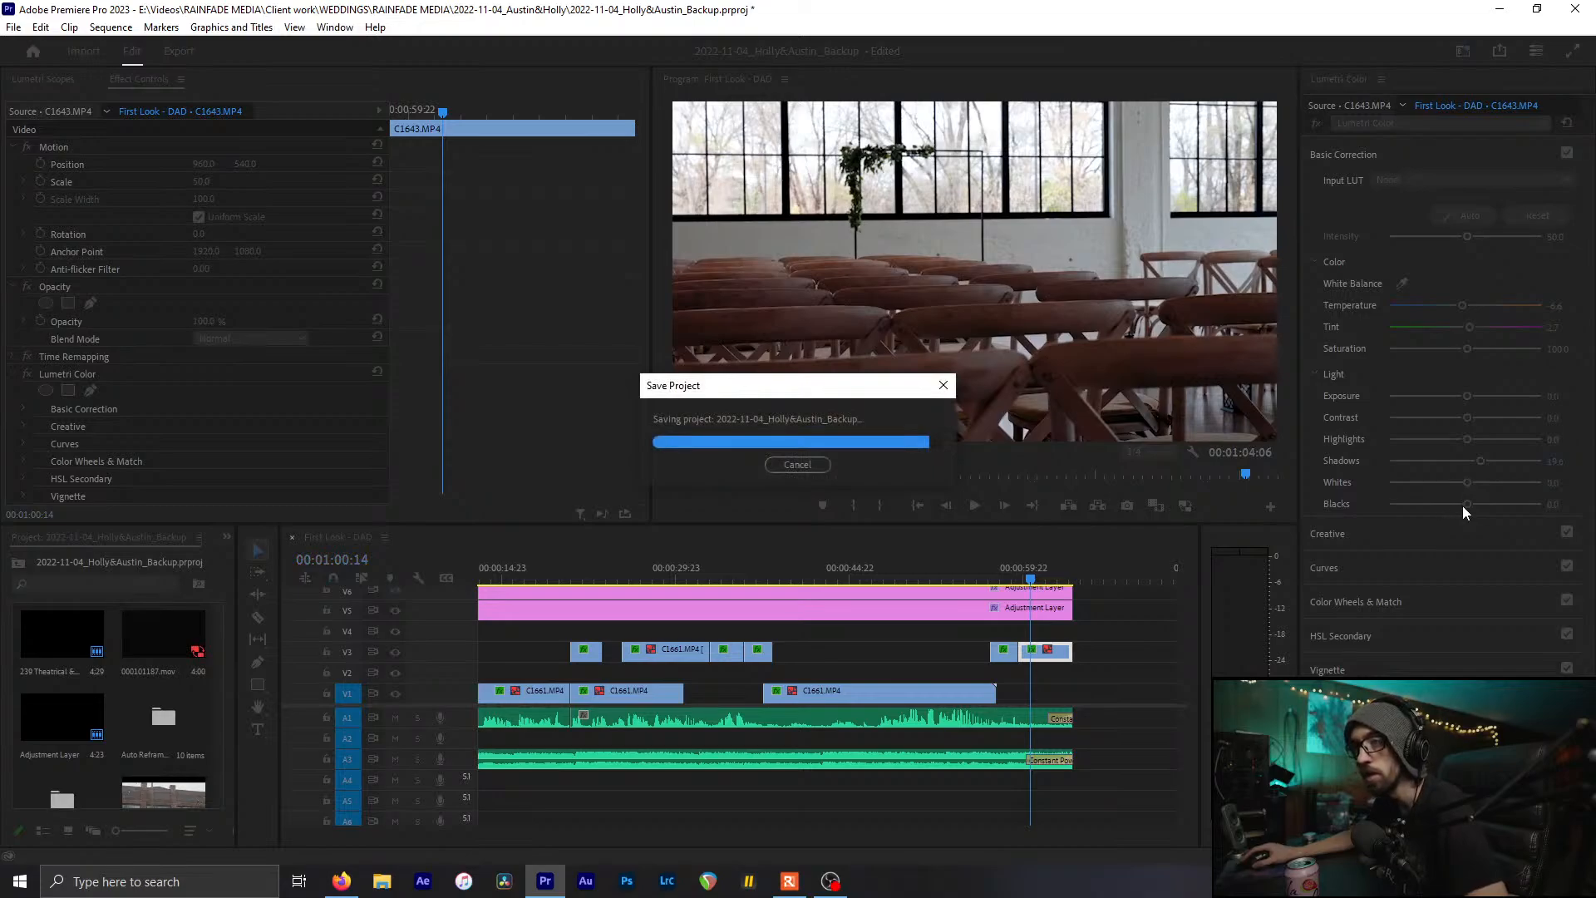
drag(1460, 505, 1446, 506)
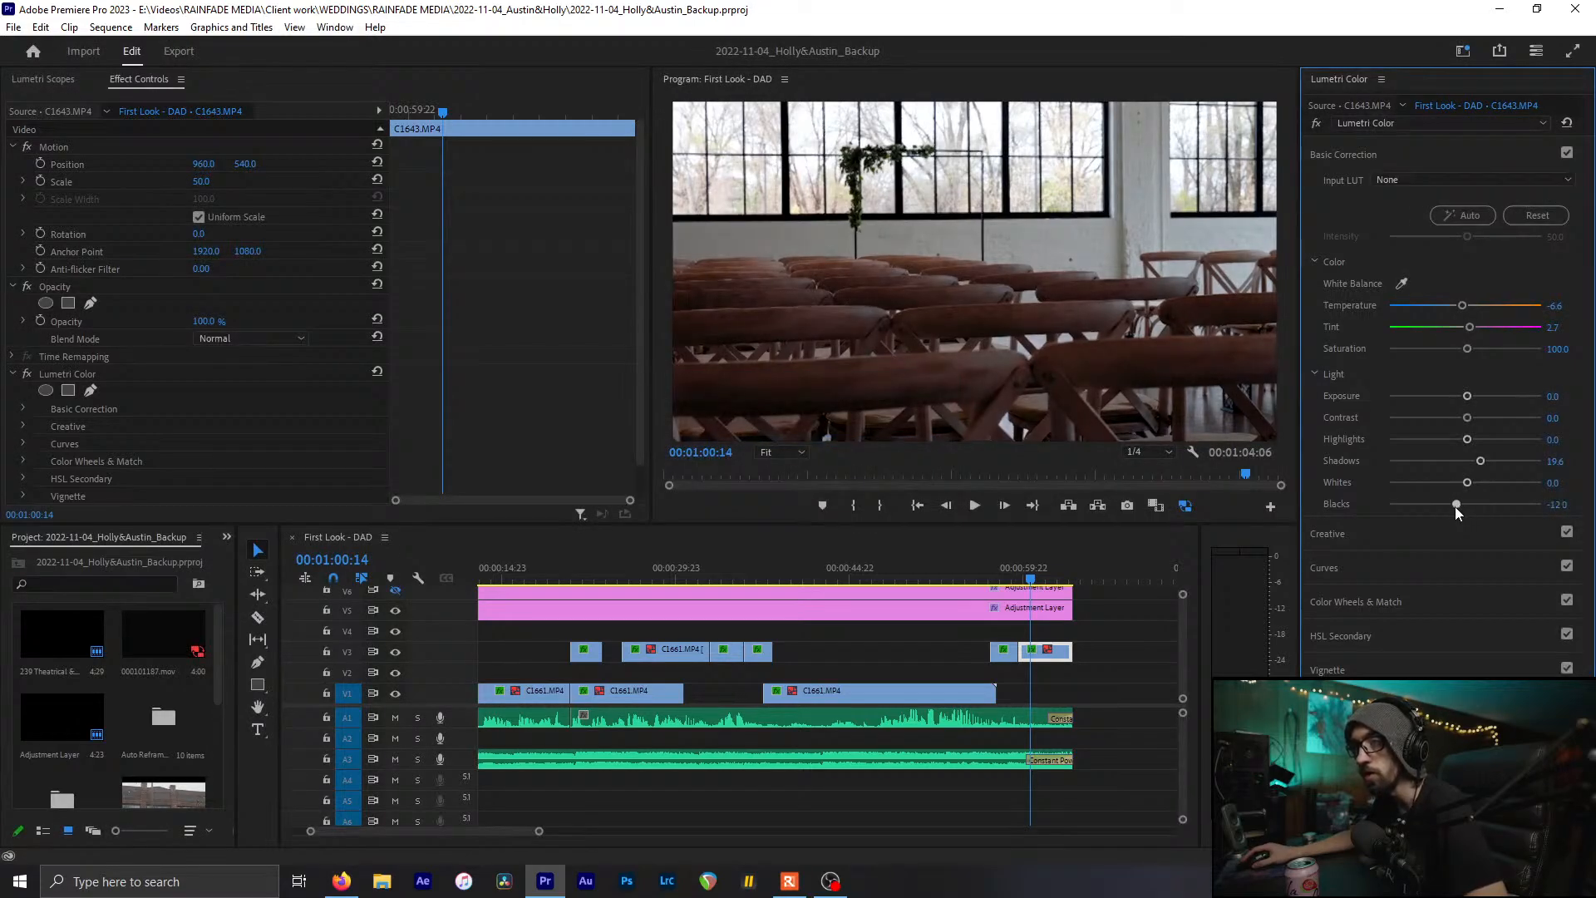
click(51, 78)
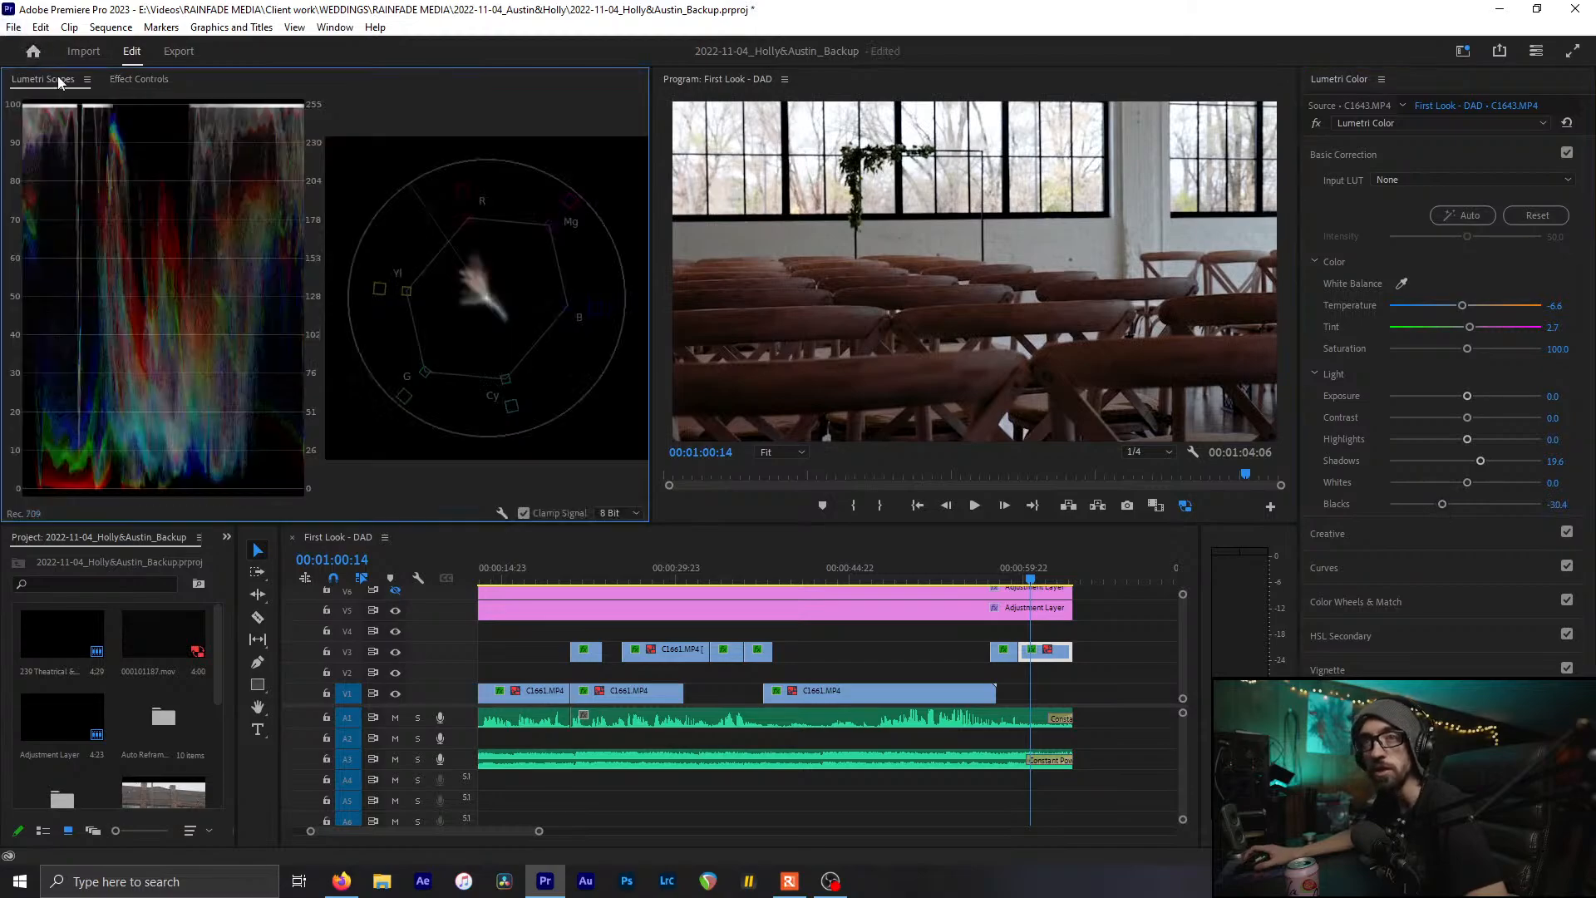
Save the project and return the playhead to the start of the sequence
key(ctrl+s)
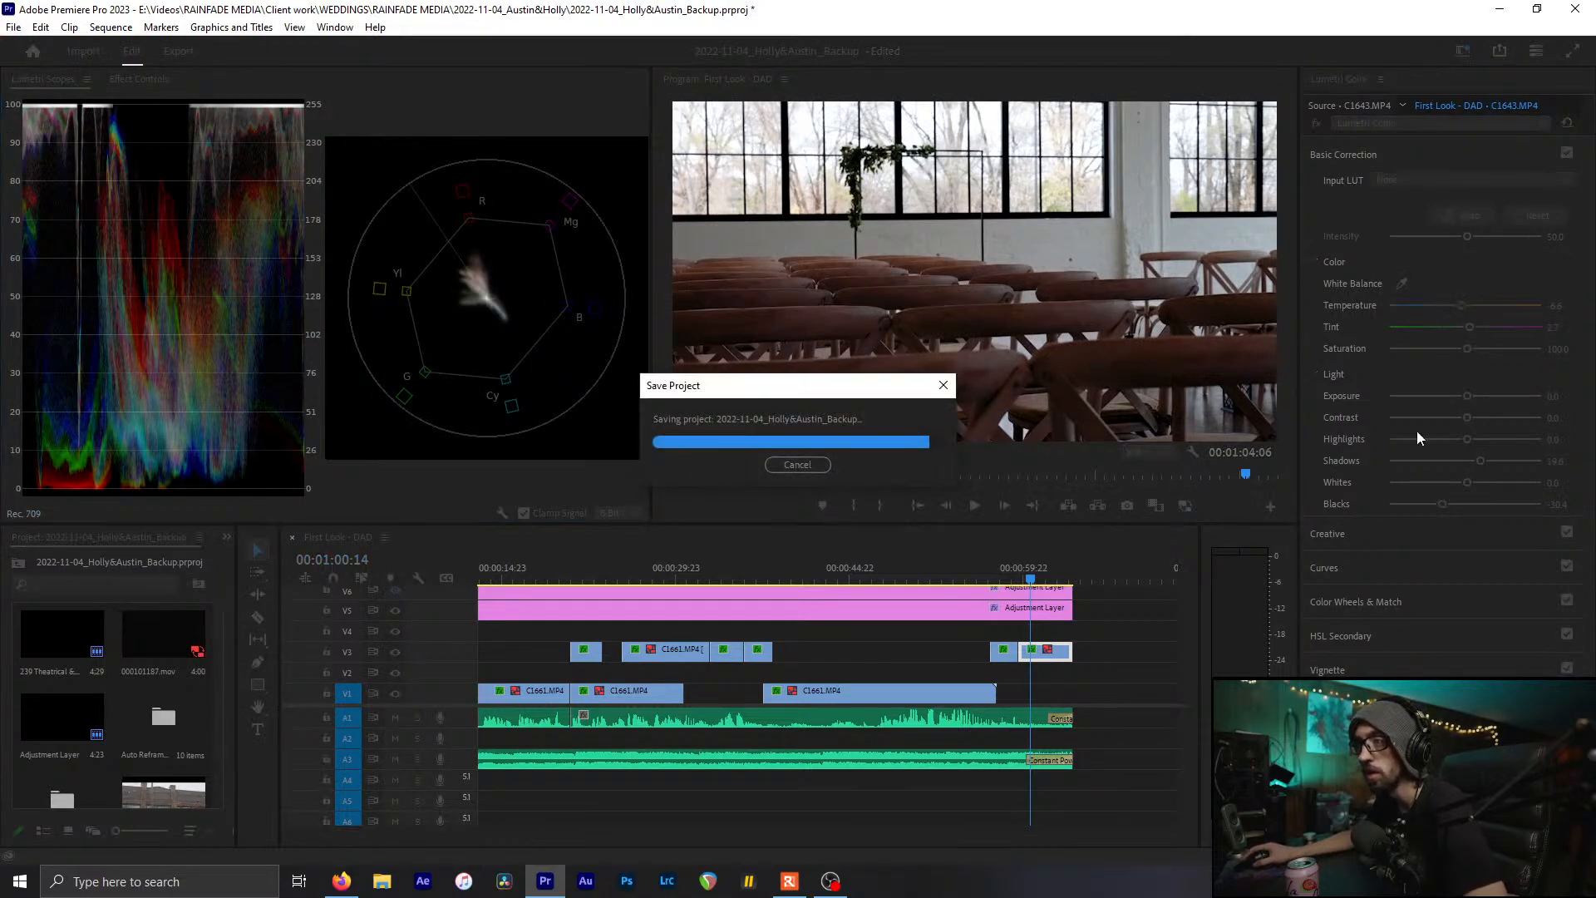
key(ctrl+s)
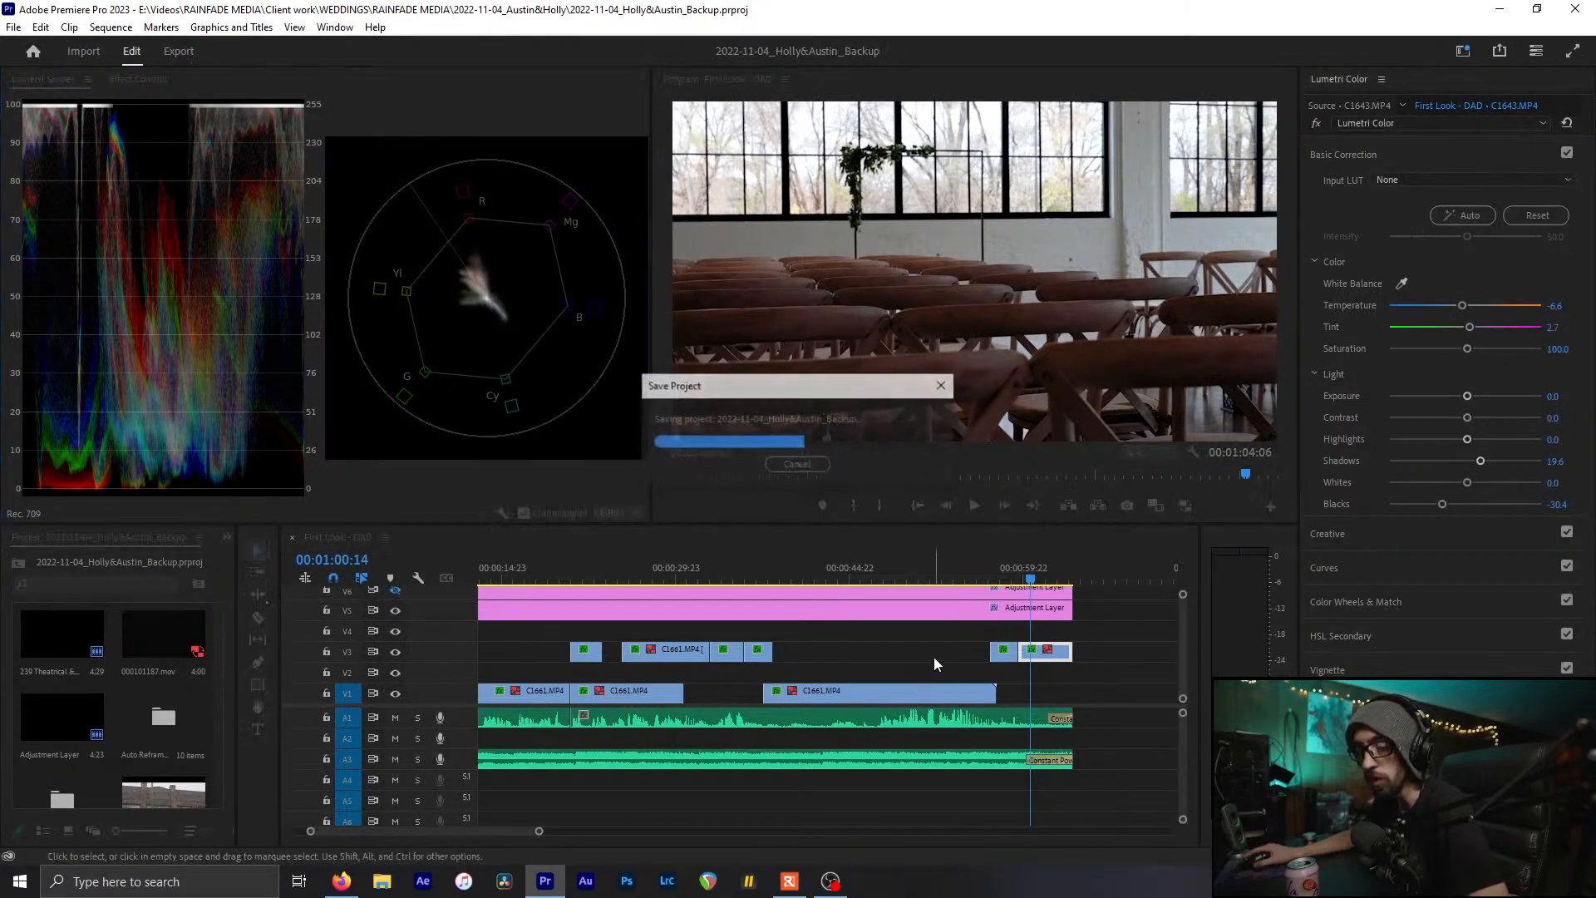
scroll(713, 657, down, 8)
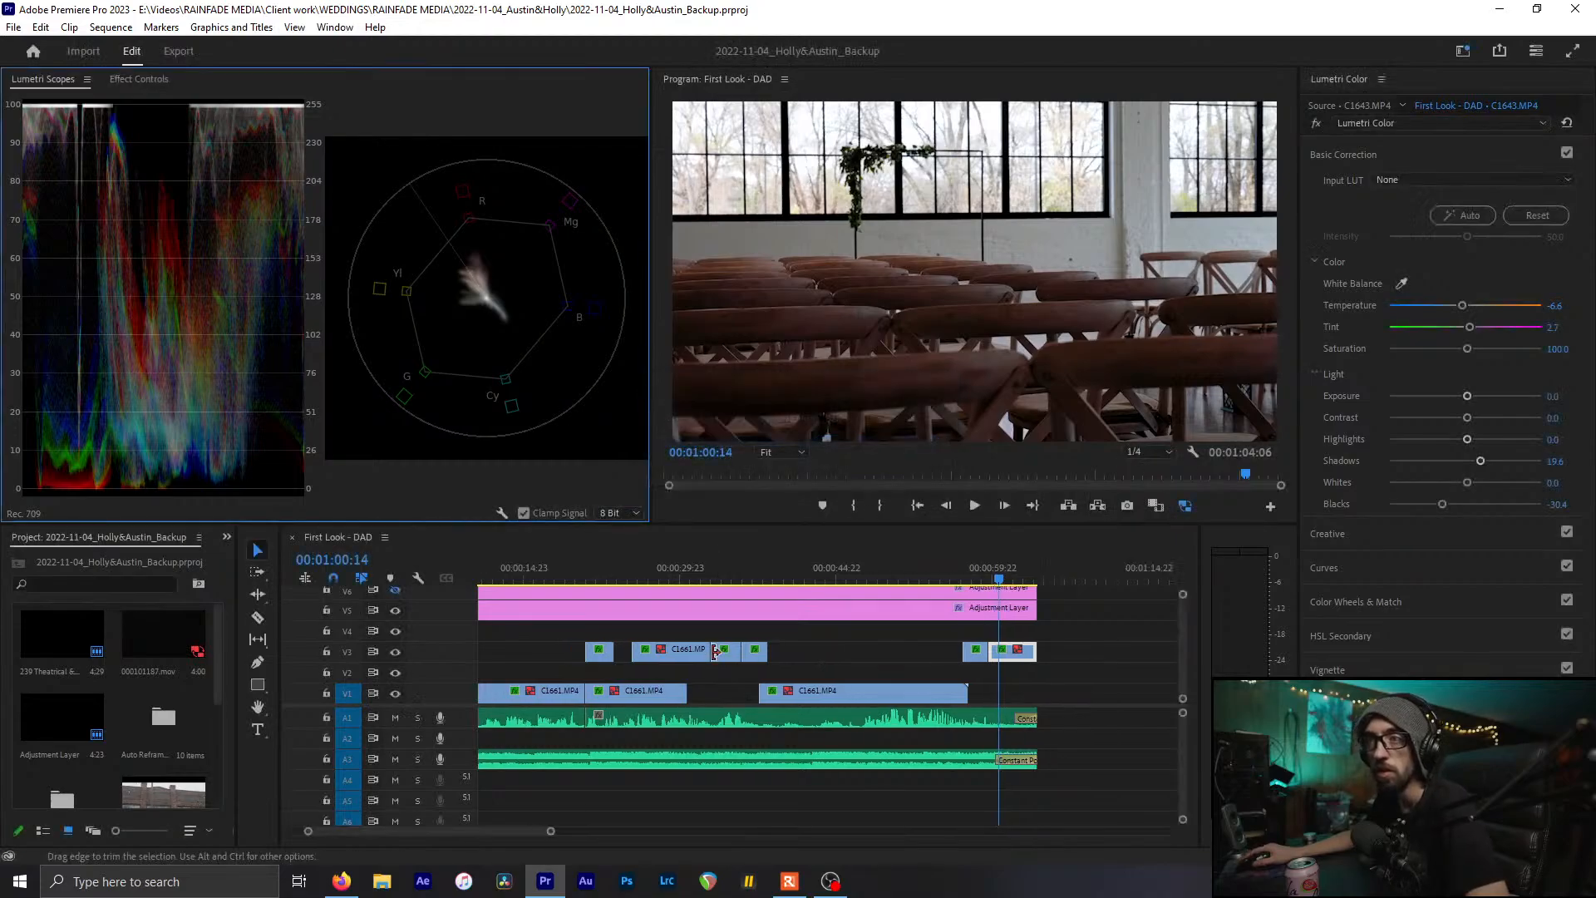
scroll(711, 653, up, 4)
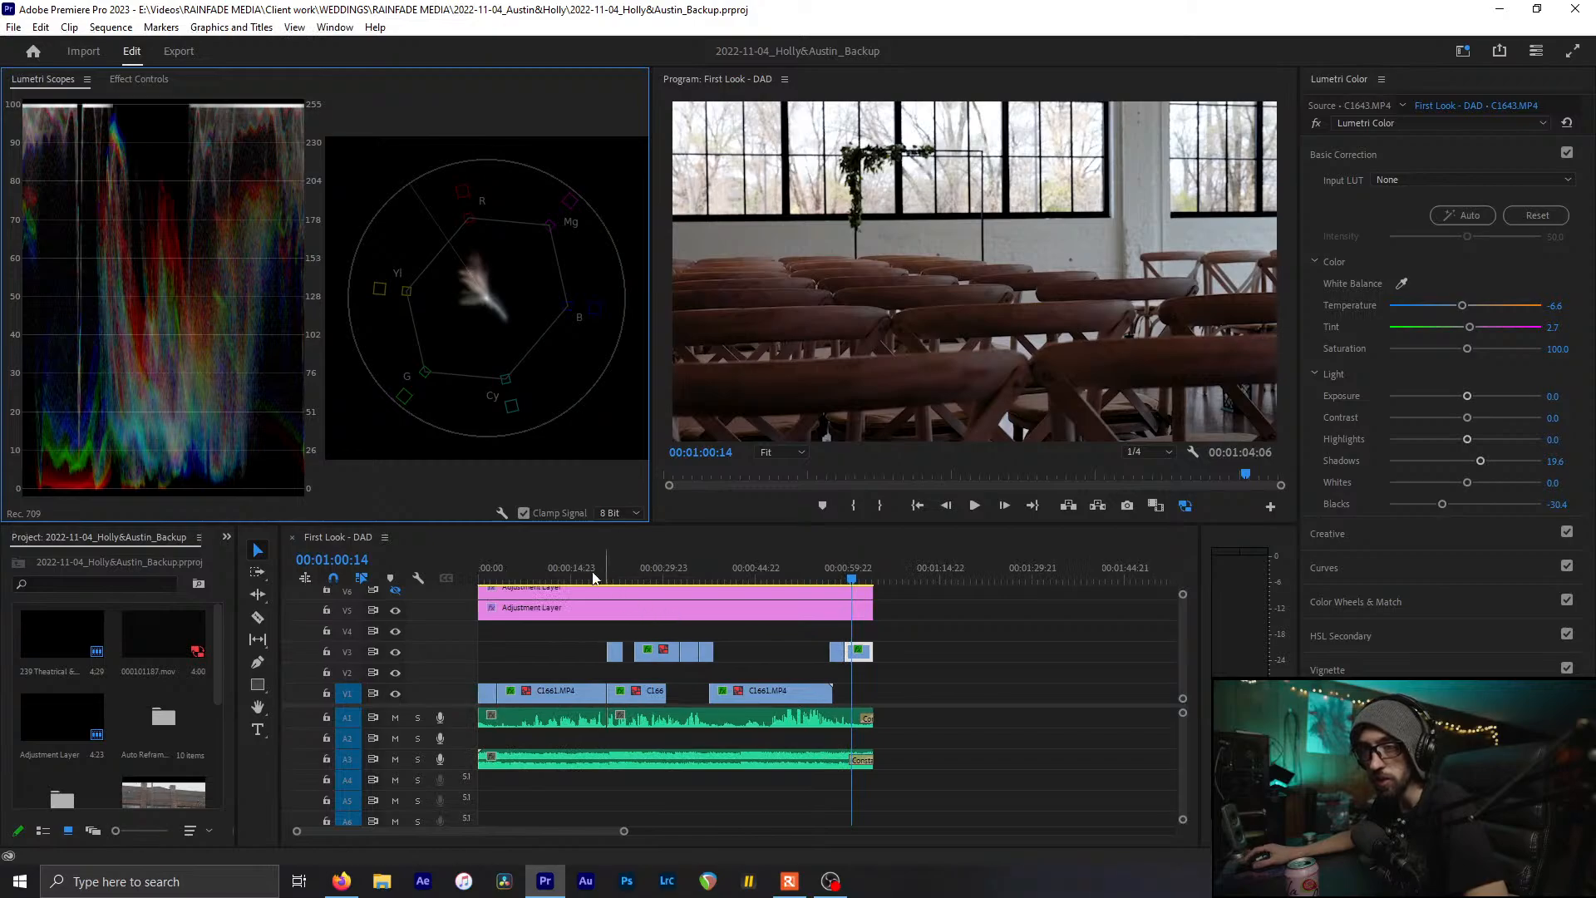
key(Home)
key(ctrl+s)
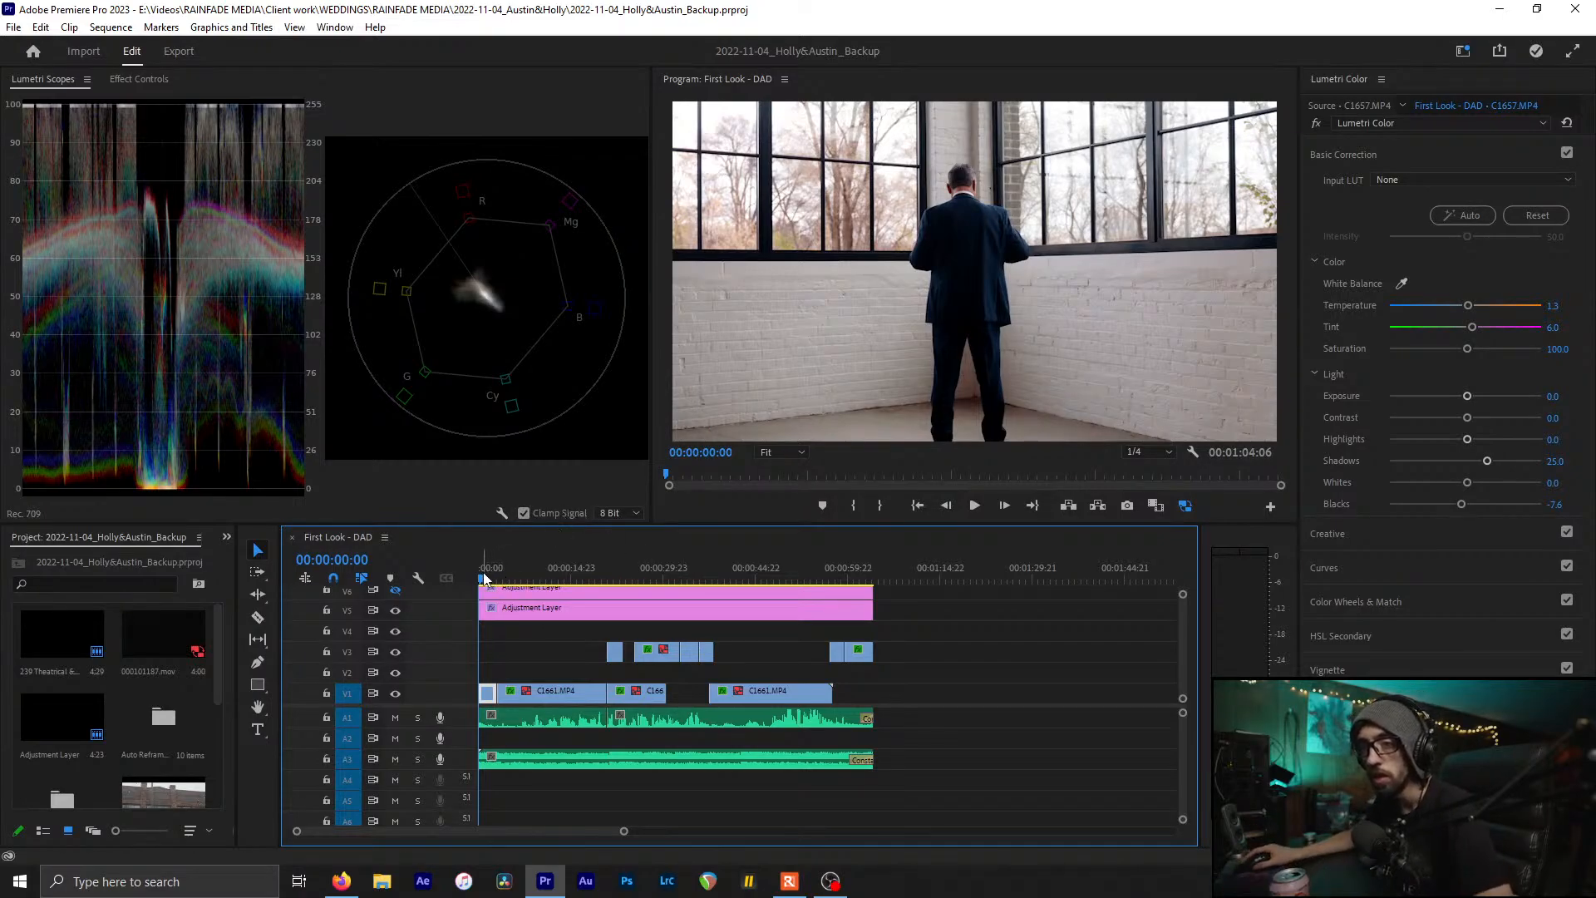
Play back the opening C1657 clip graded at Shadows 25.0 and Blacks -7.6, and save
key(space)
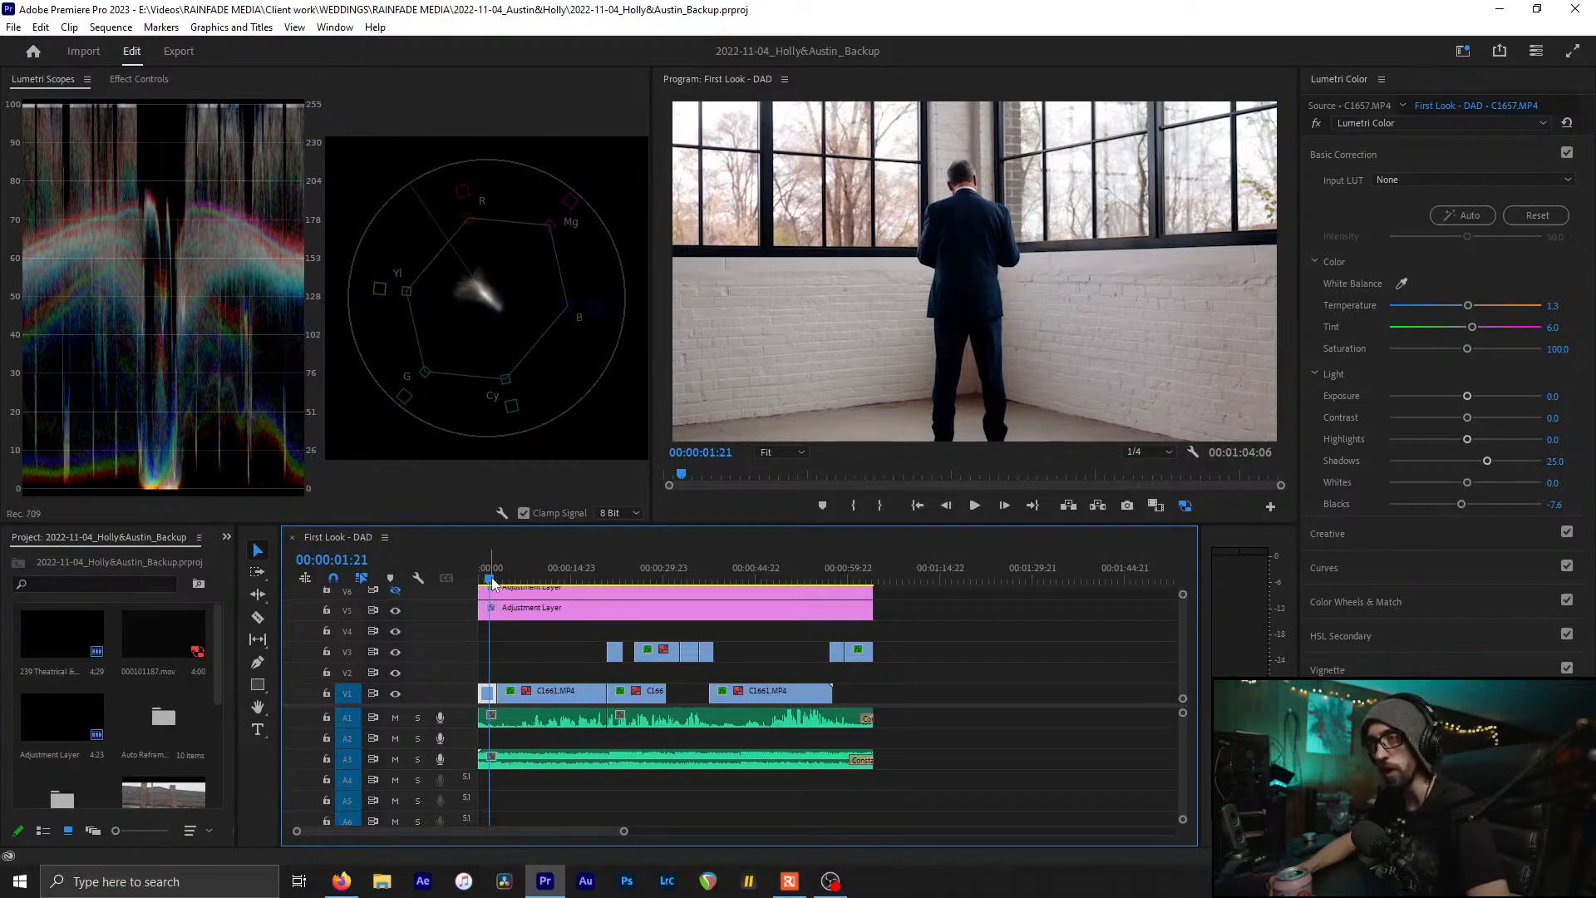
key(ctrl+s)
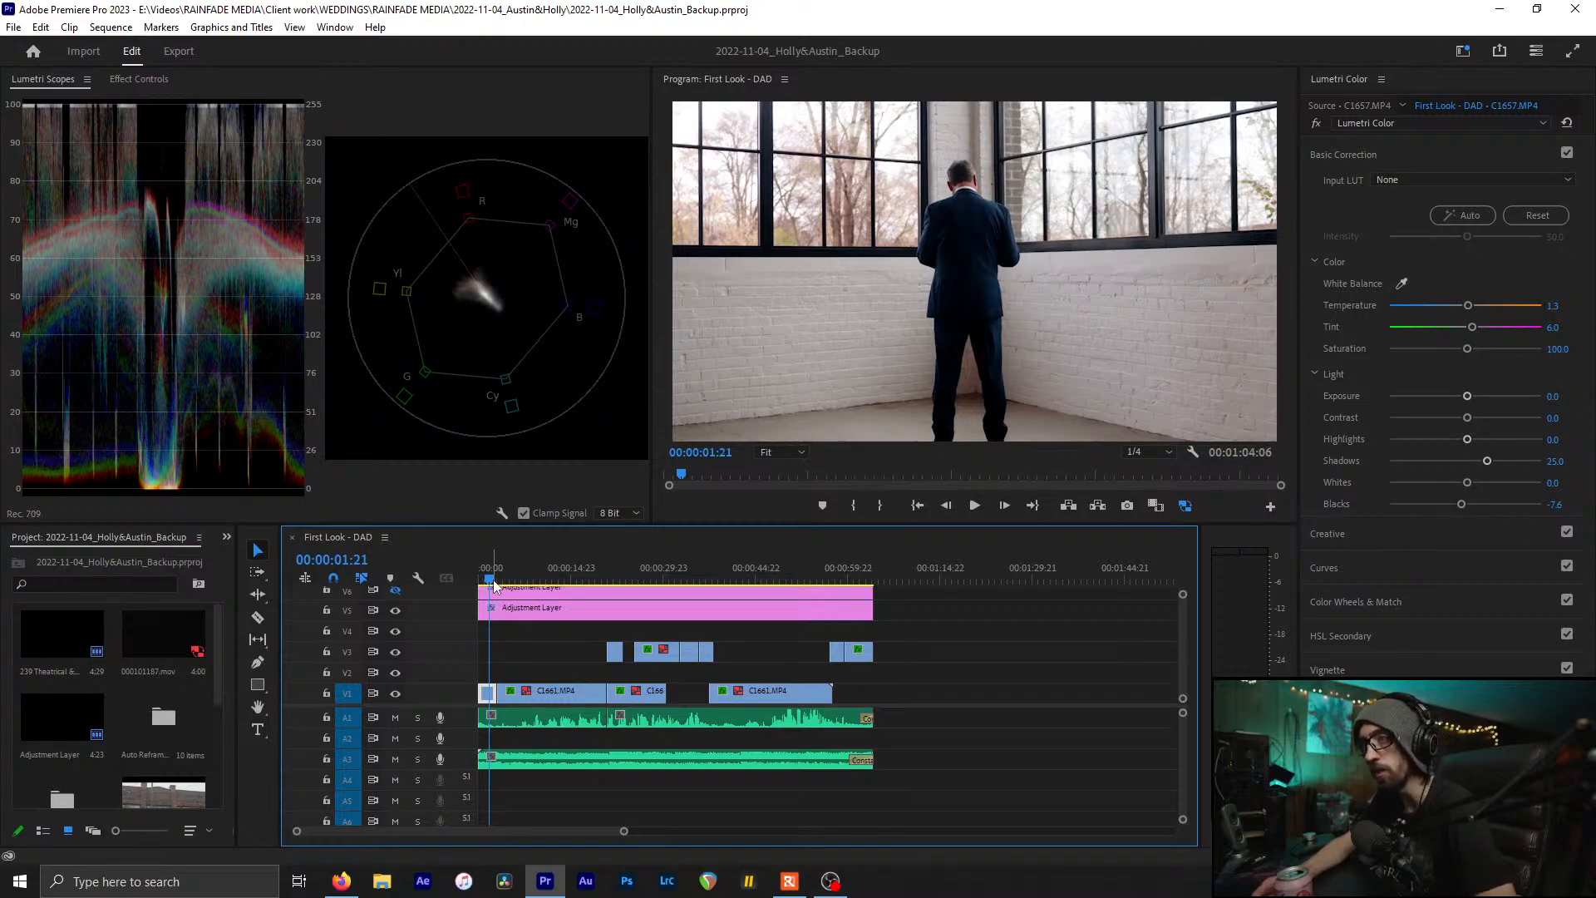
key(ctrl+s)
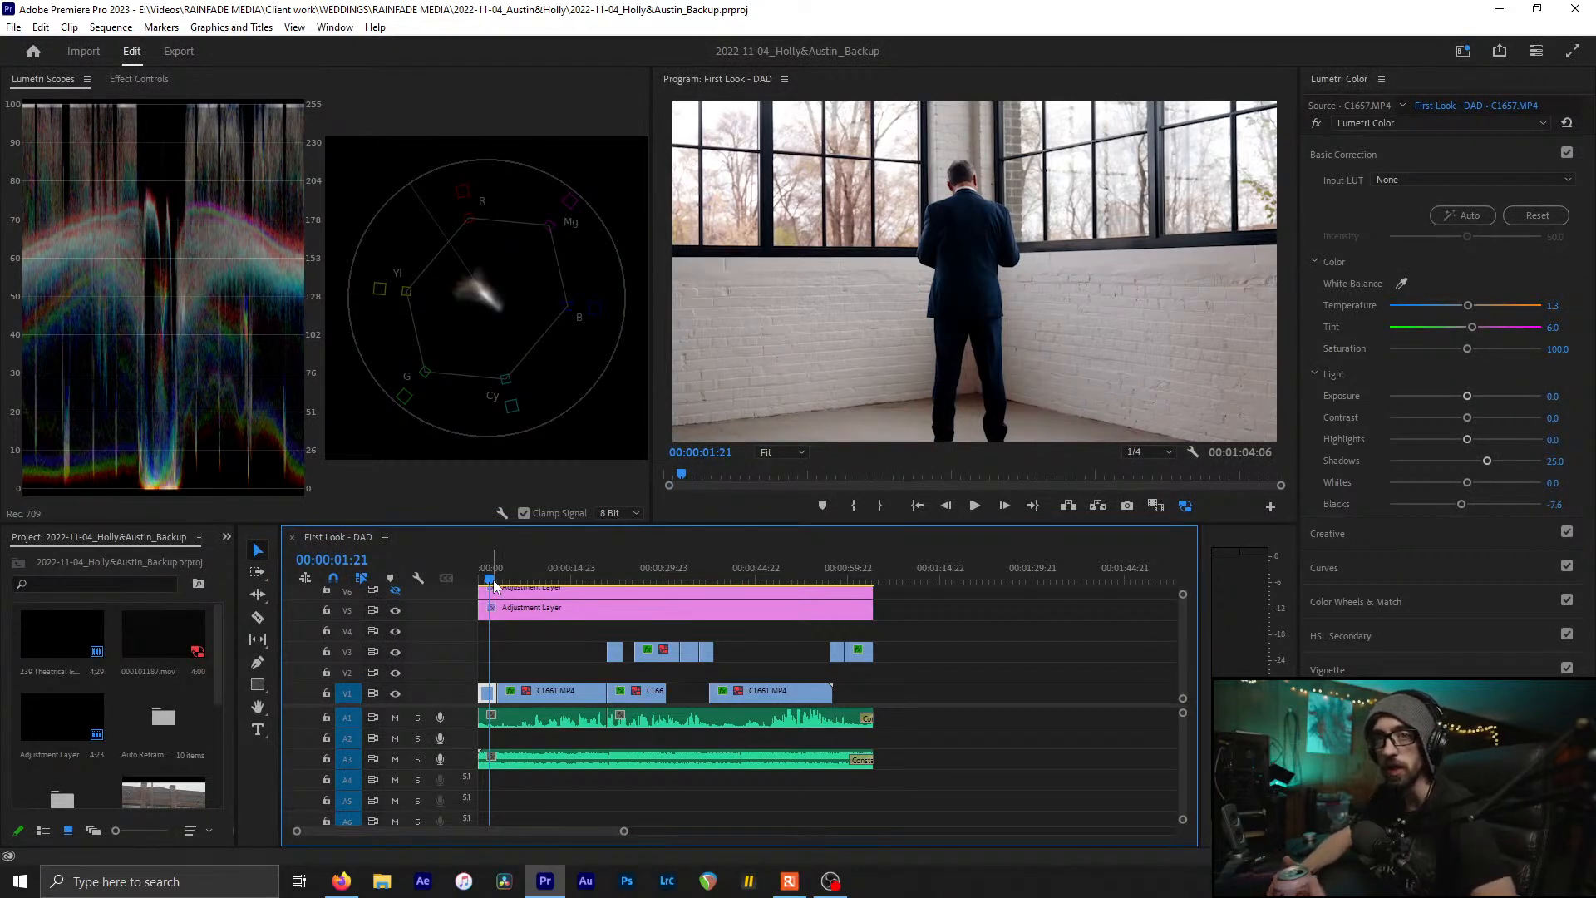
Inspect the V5 adjustment layer's LUT, Shadows 27.2 and Blacks -28.3, save, then zoom the timeline
click(530, 631)
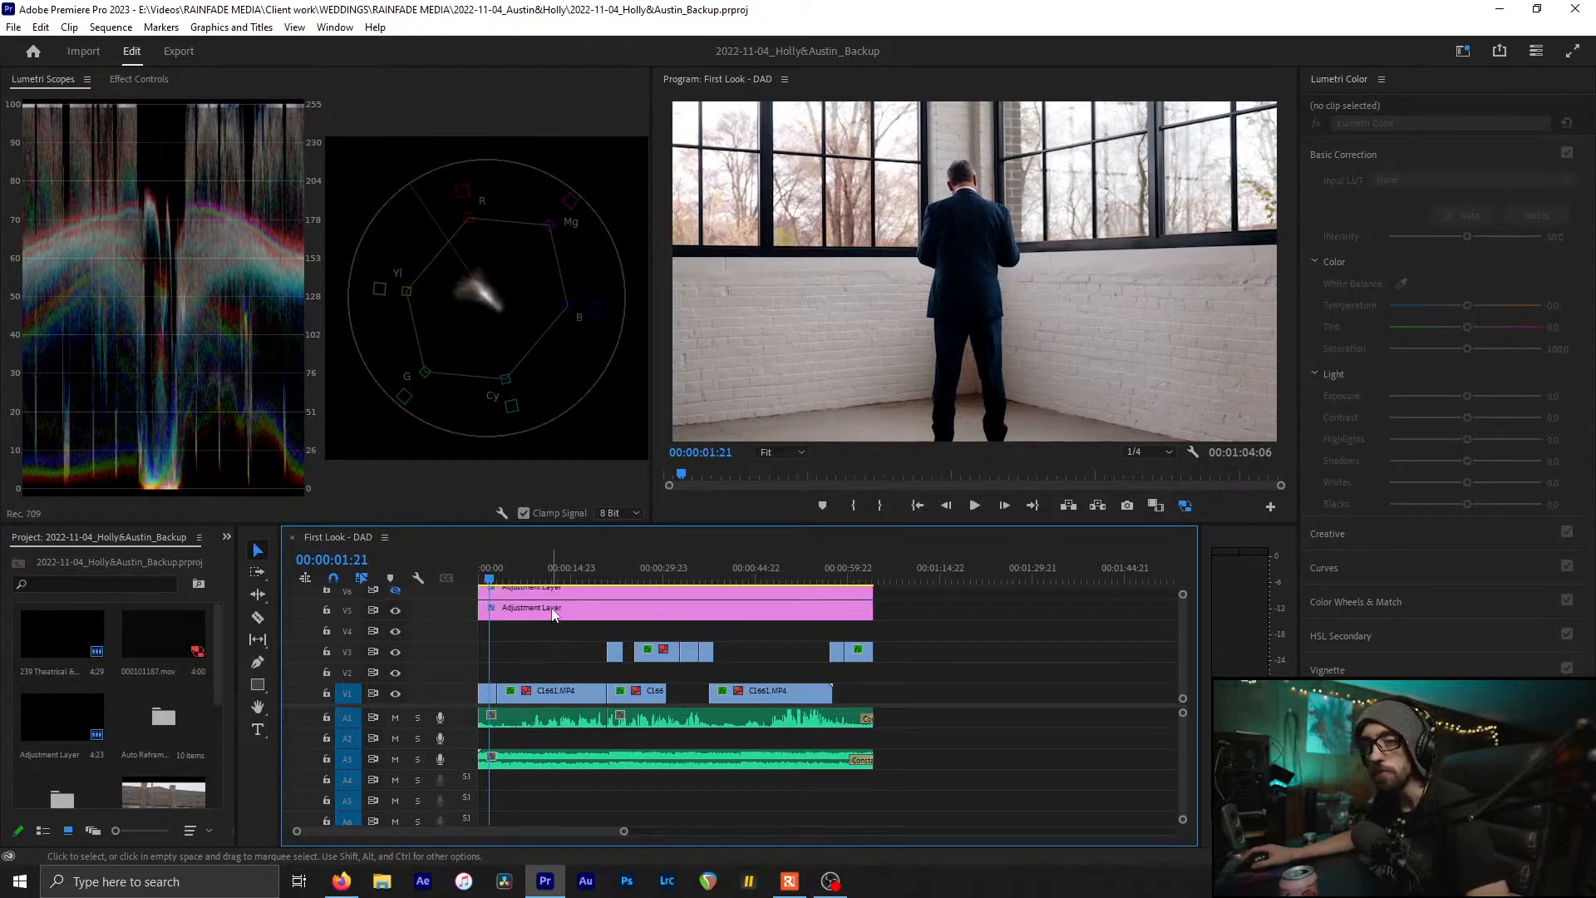
click(556, 613)
key(ctrl+s)
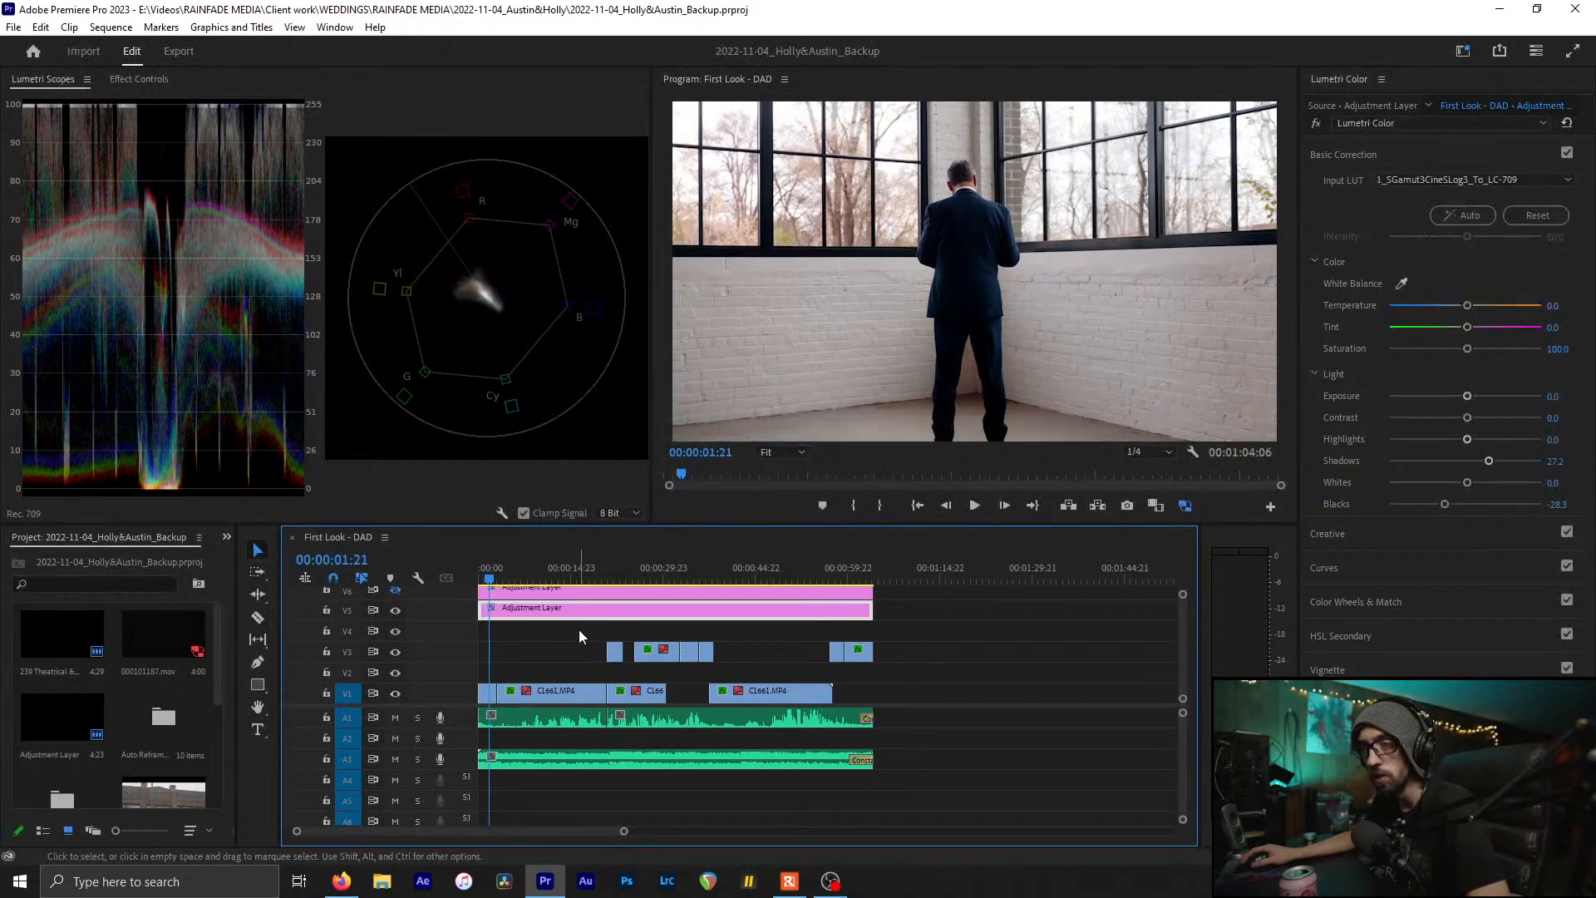
click(579, 636)
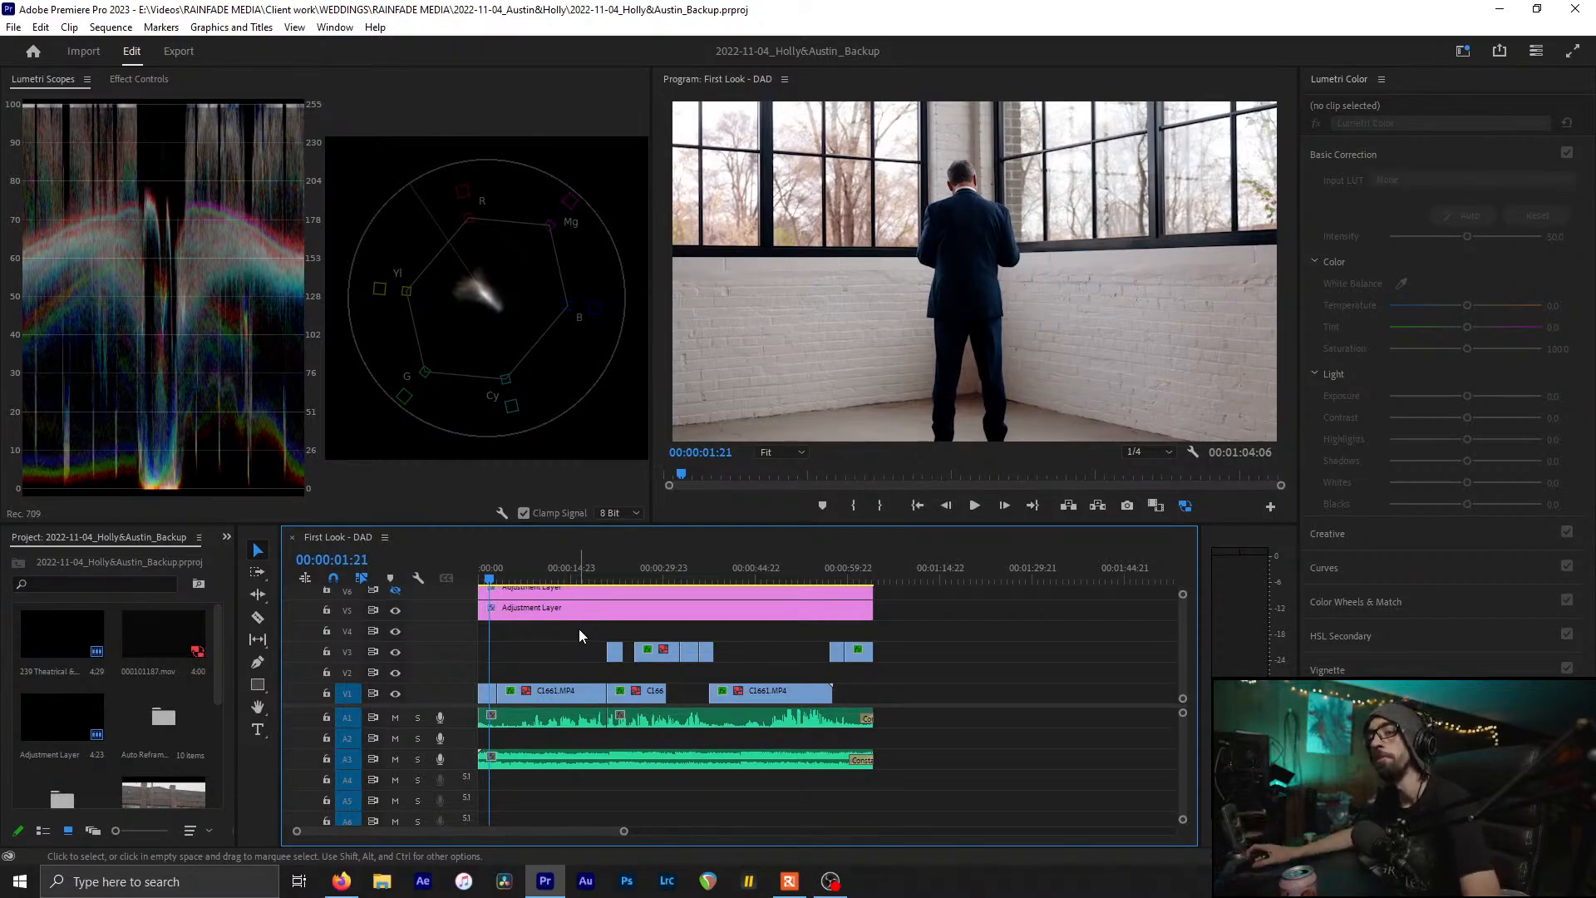
key(=)
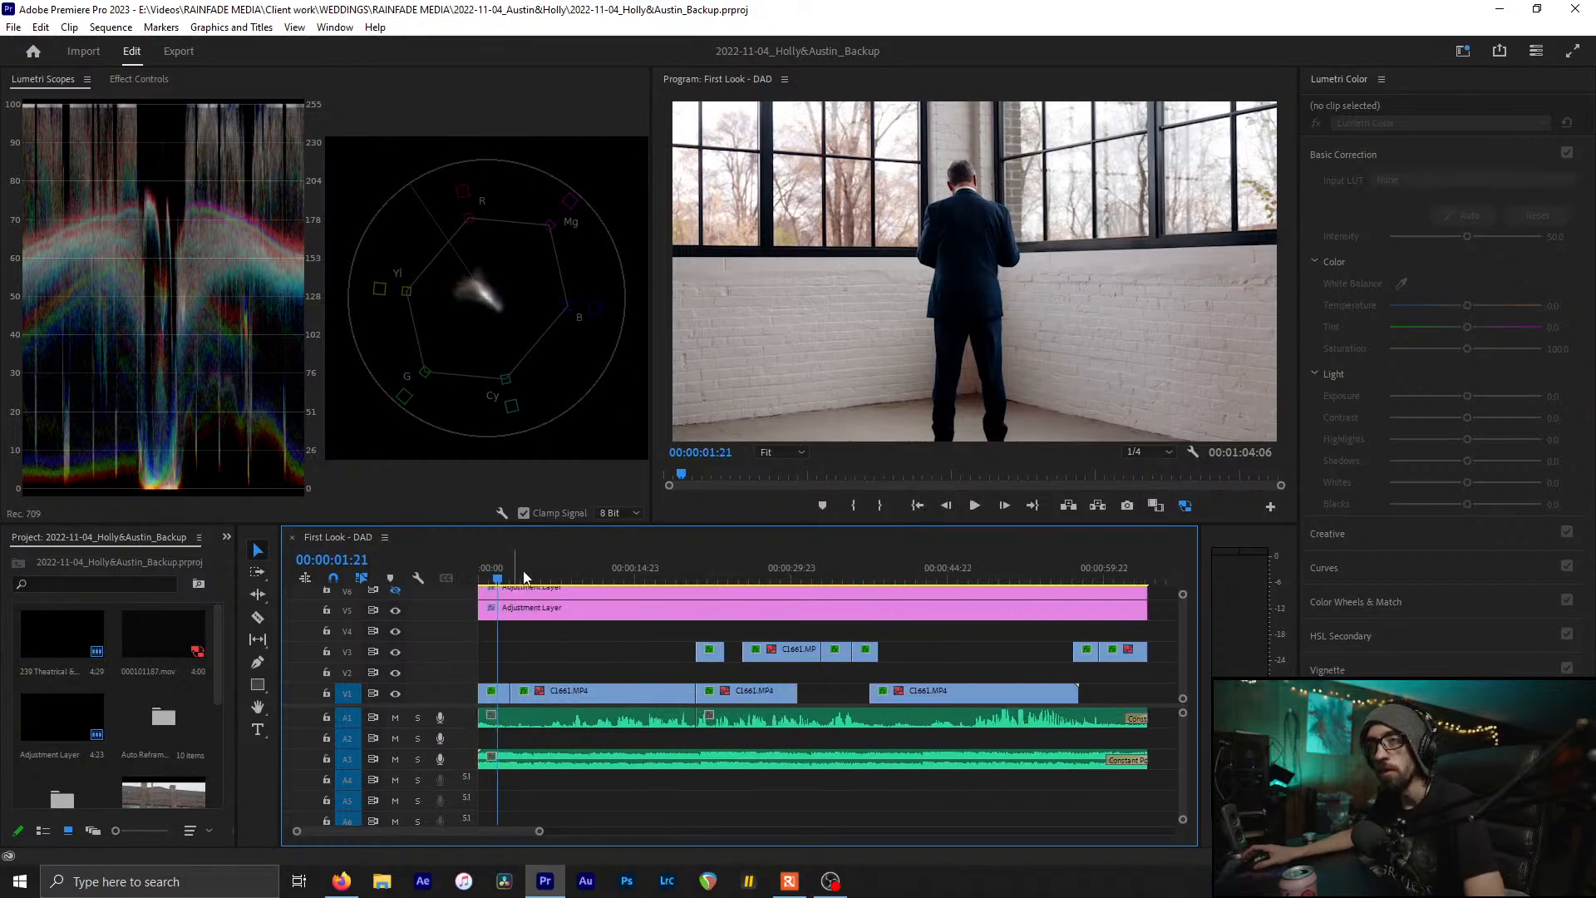
Move the playhead to 00:00:10:10 on the C1661 embrace clip and save twice
drag(542, 567, 587, 576)
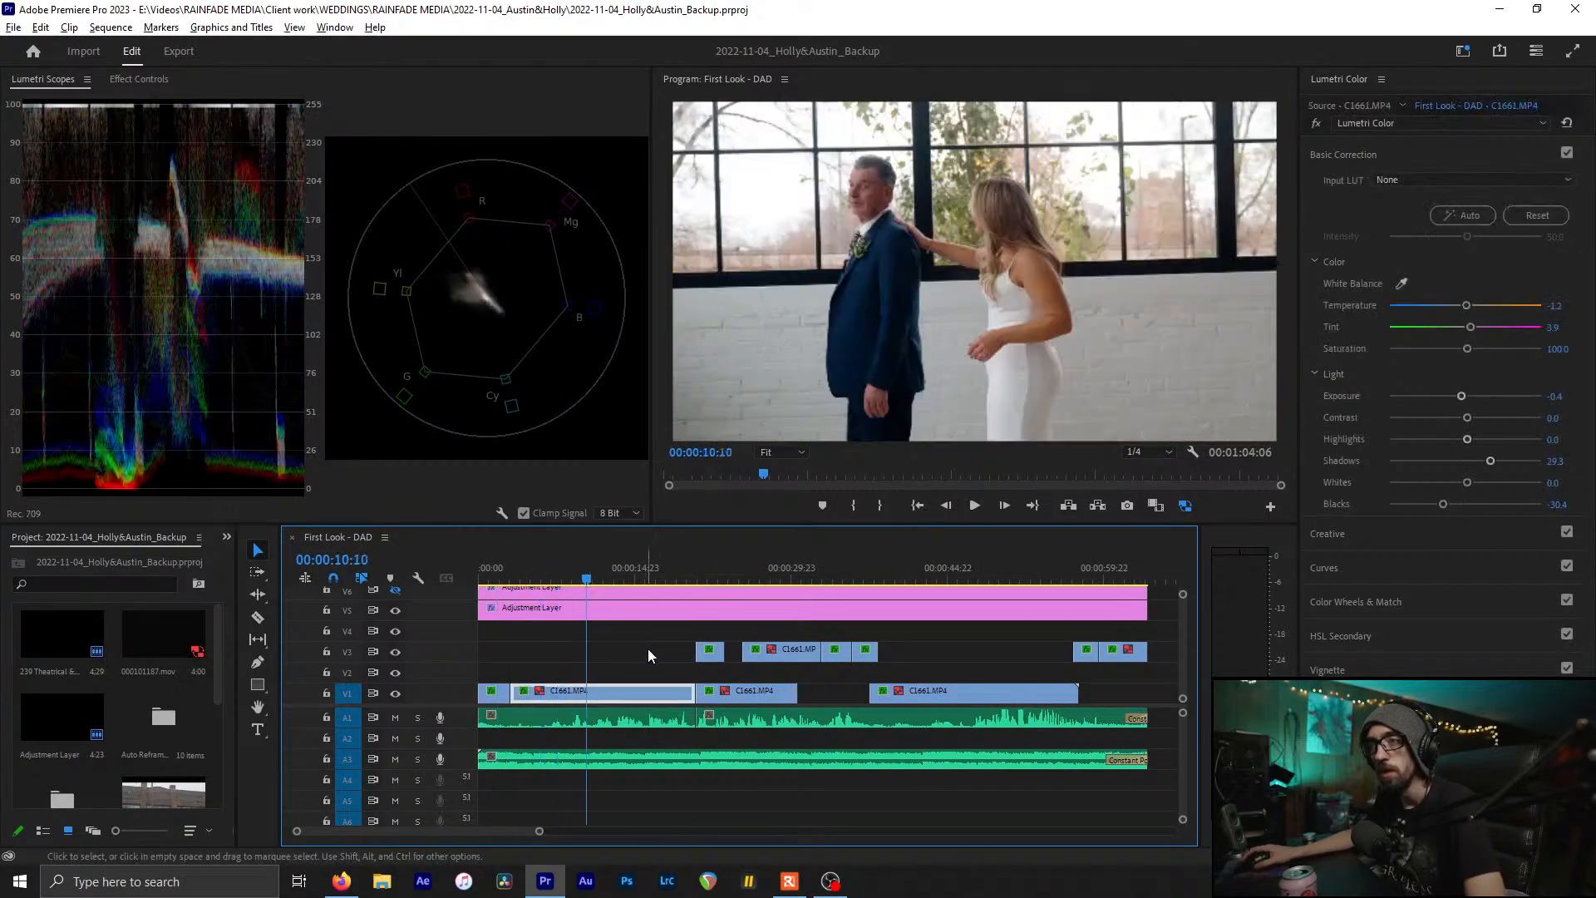
key(-)
key(ctrl+s)
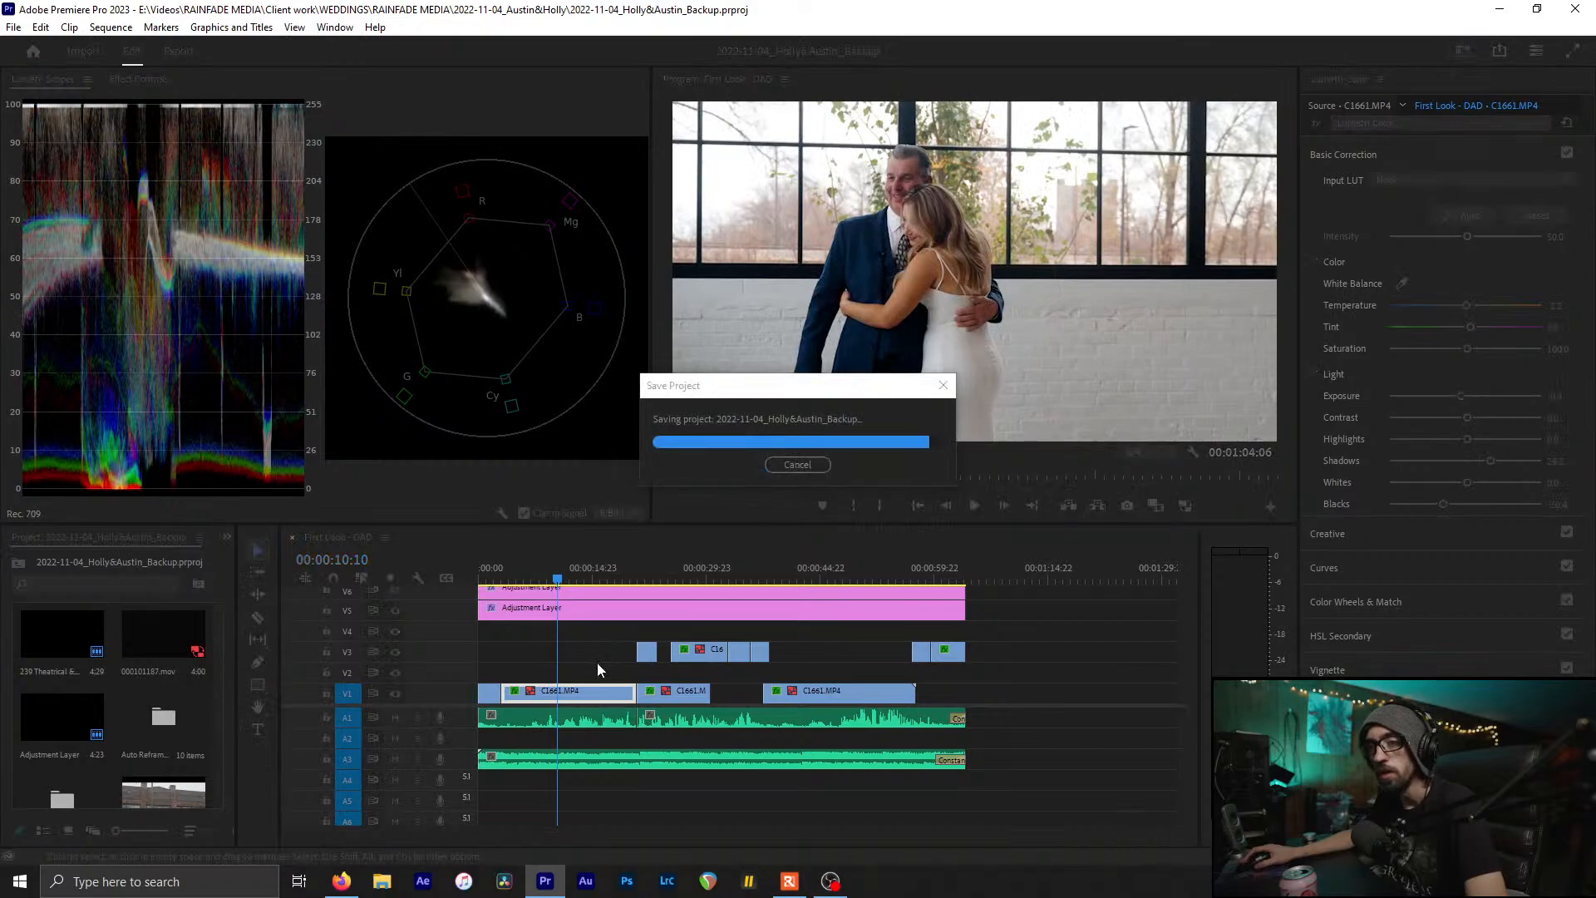
click(594, 654)
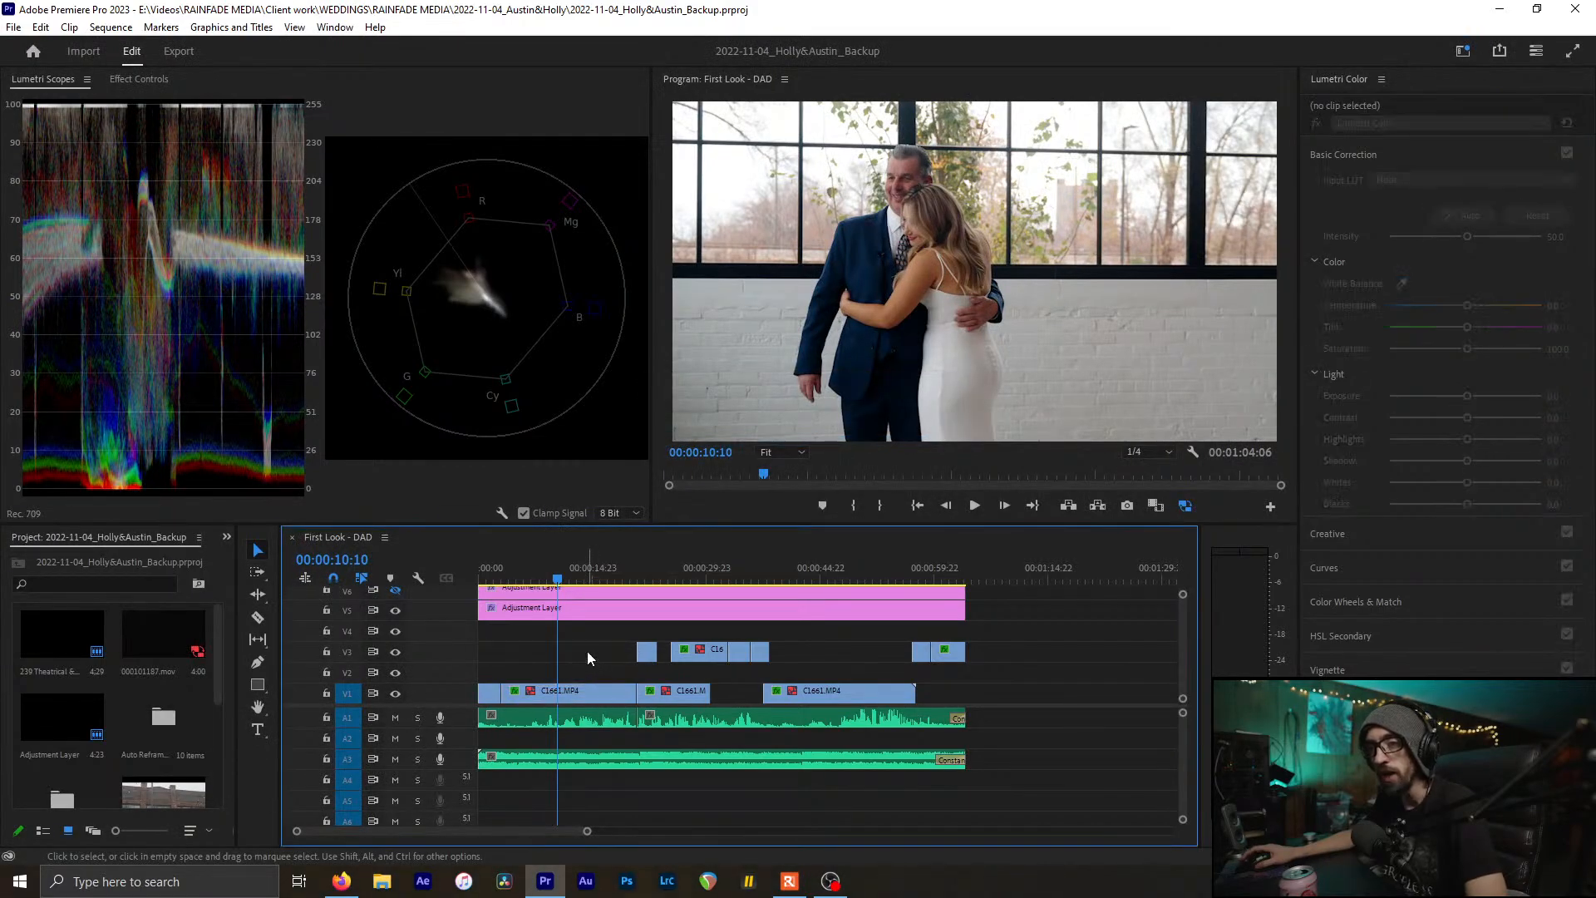
key(ctrl+s)
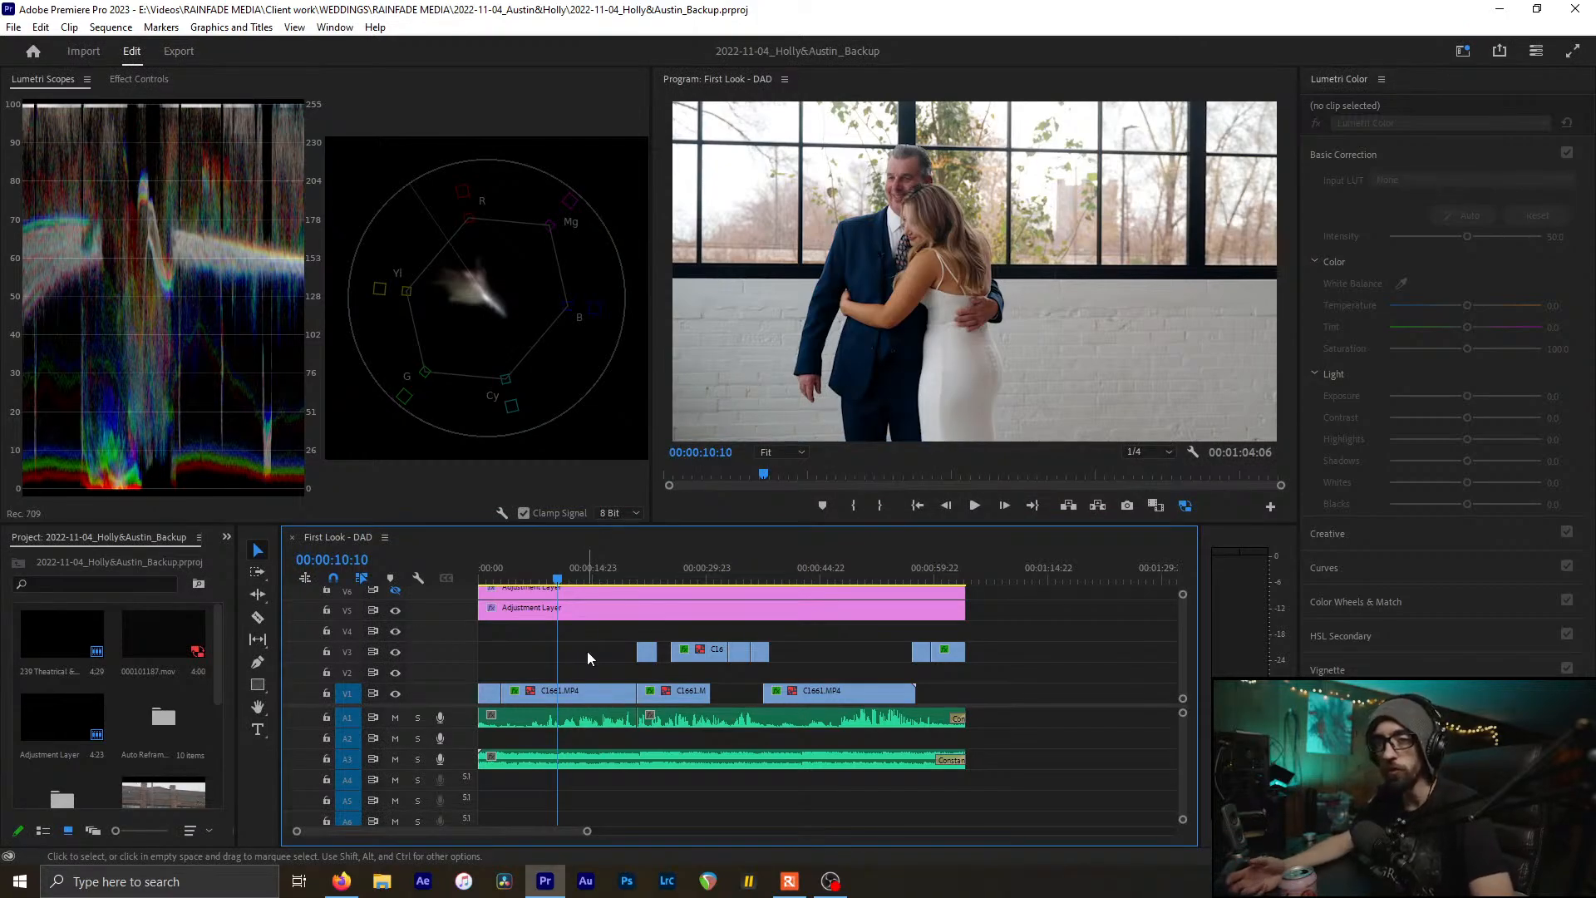
Check the adjustment layer's Basic Correction and its 09_LUTs For Premiere_Green Push creative look
click(517, 616)
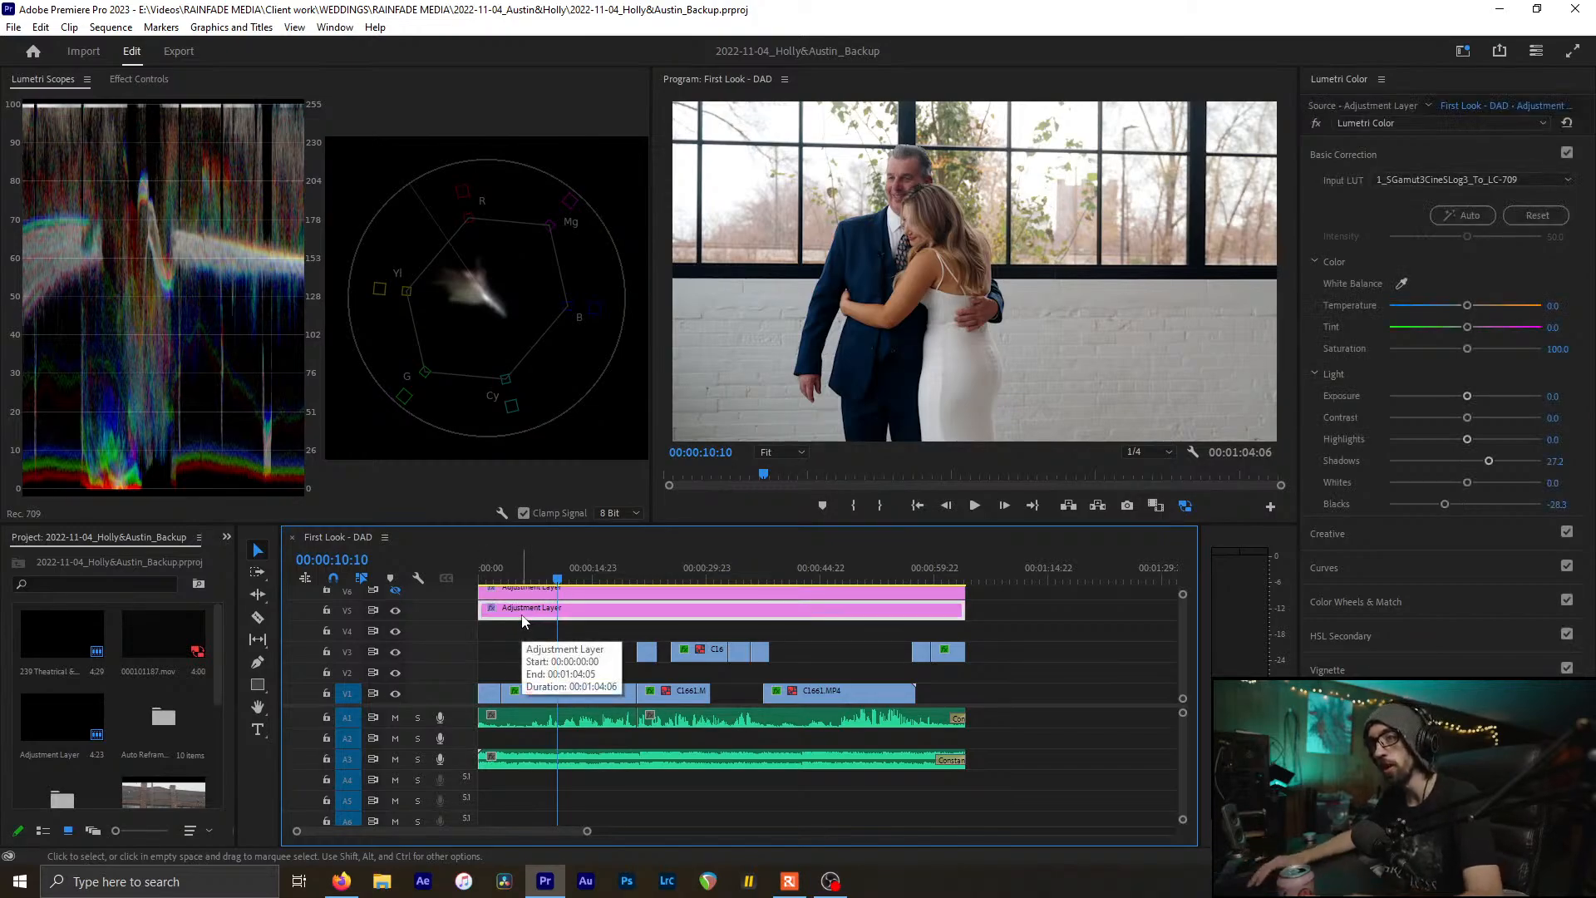
click(1493, 153)
click(1494, 153)
click(1363, 185)
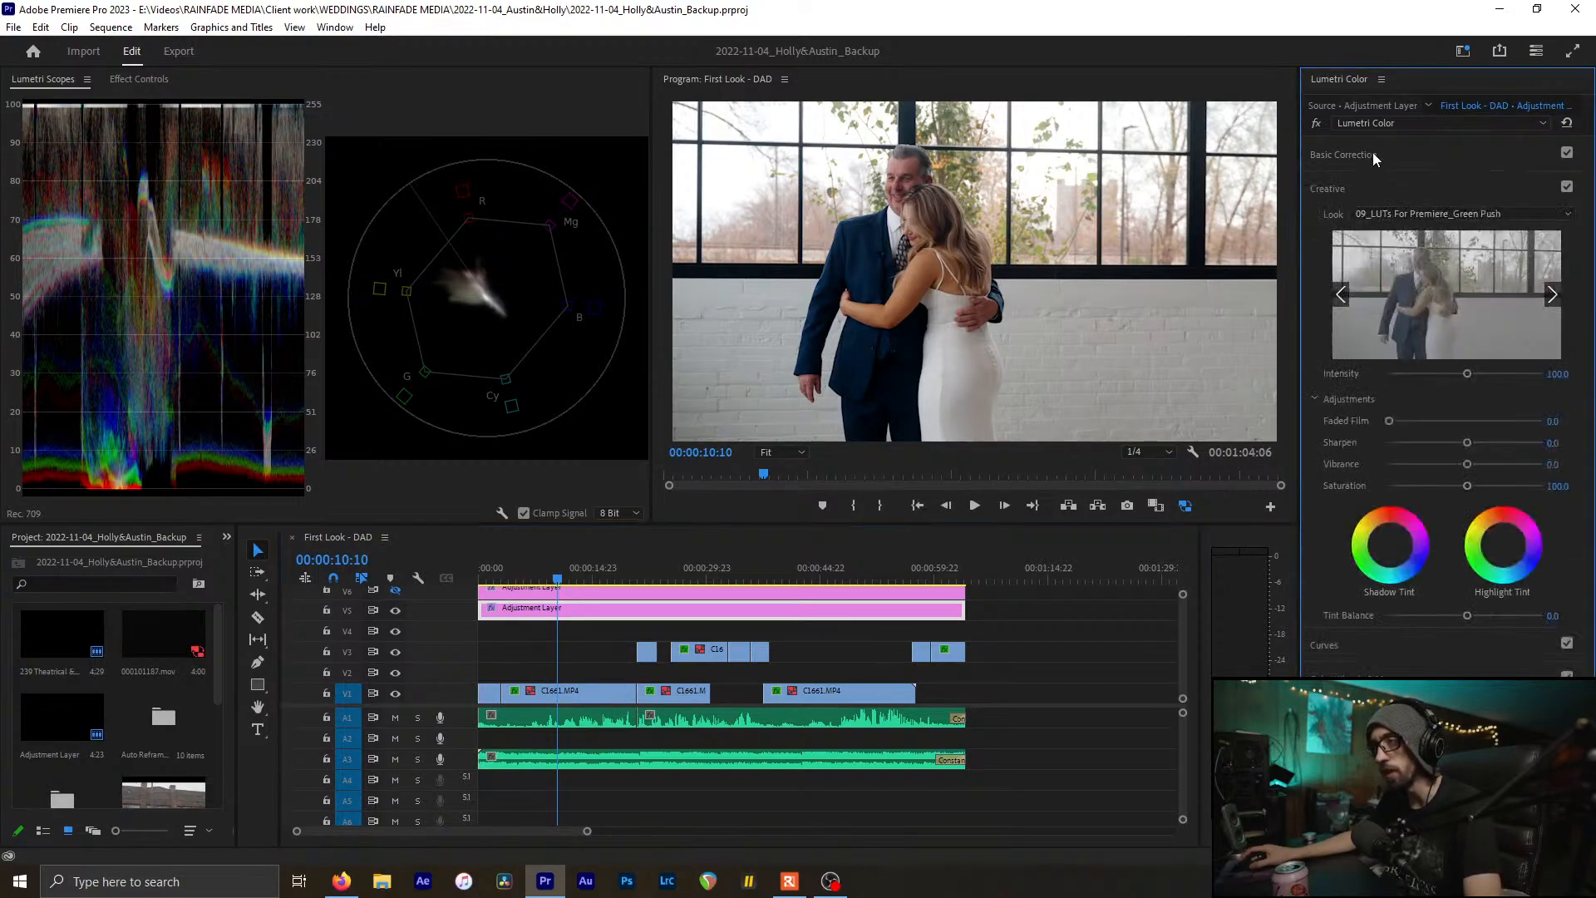
click(1373, 153)
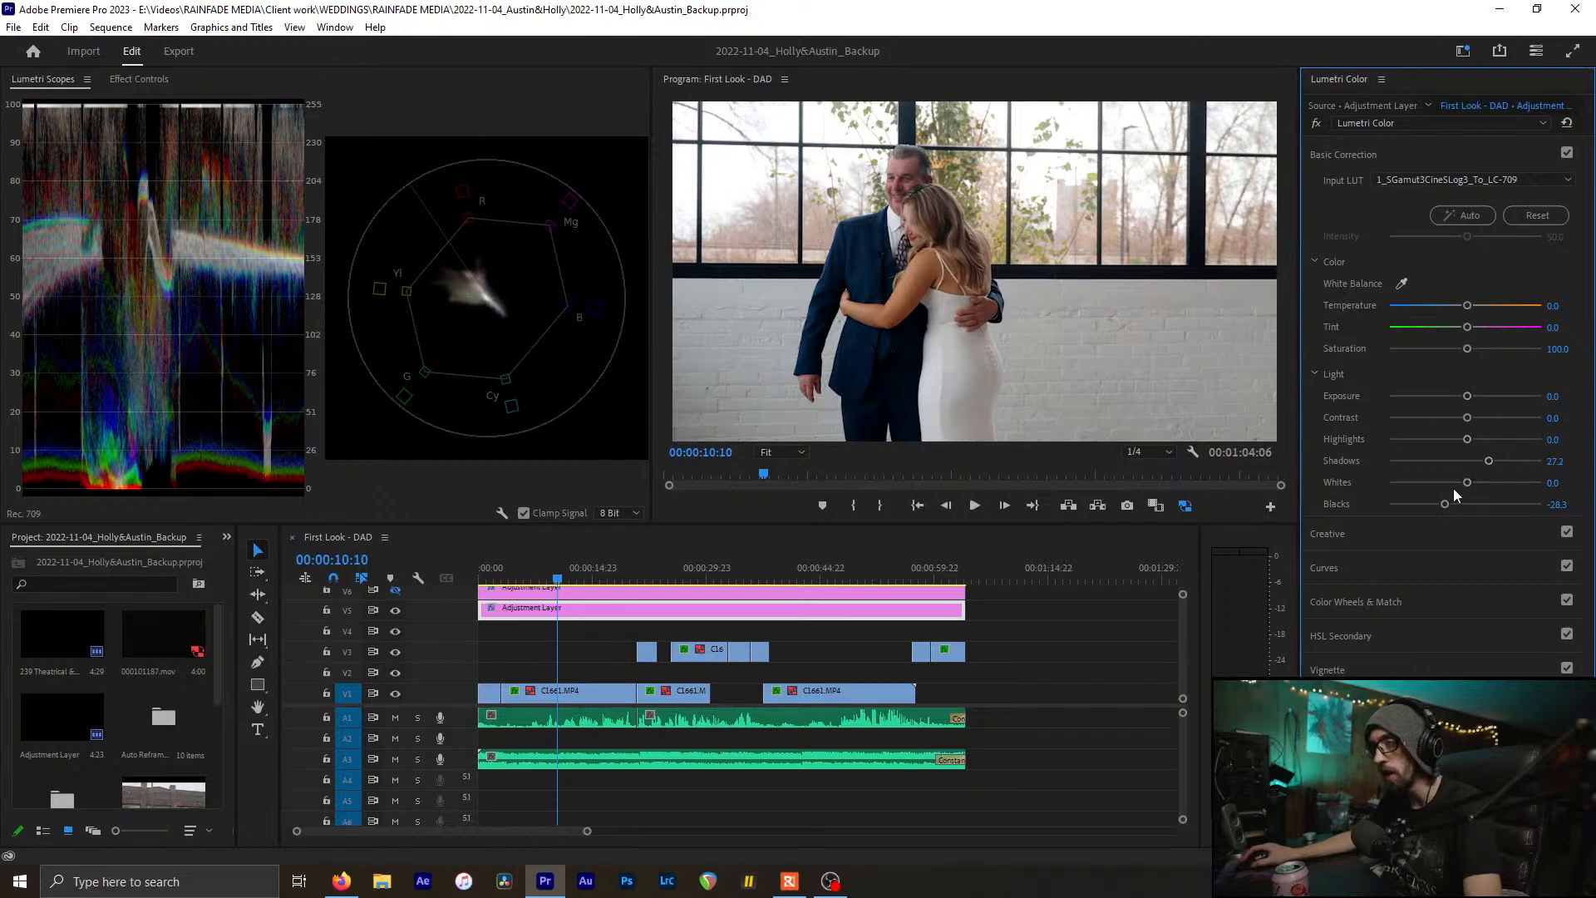
click(584, 624)
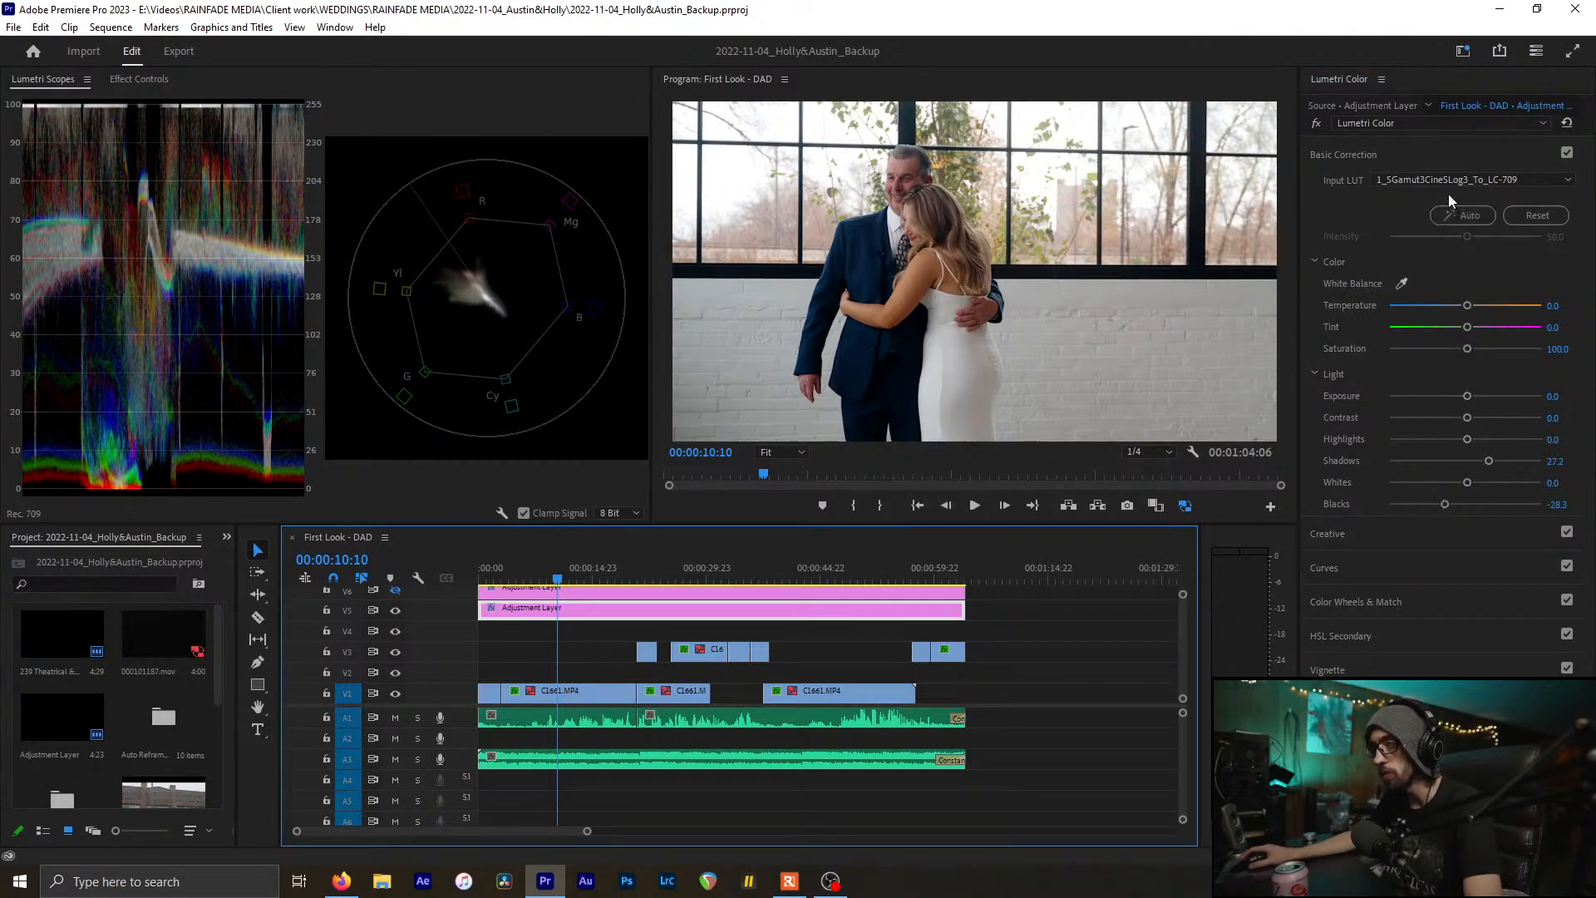
click(1433, 157)
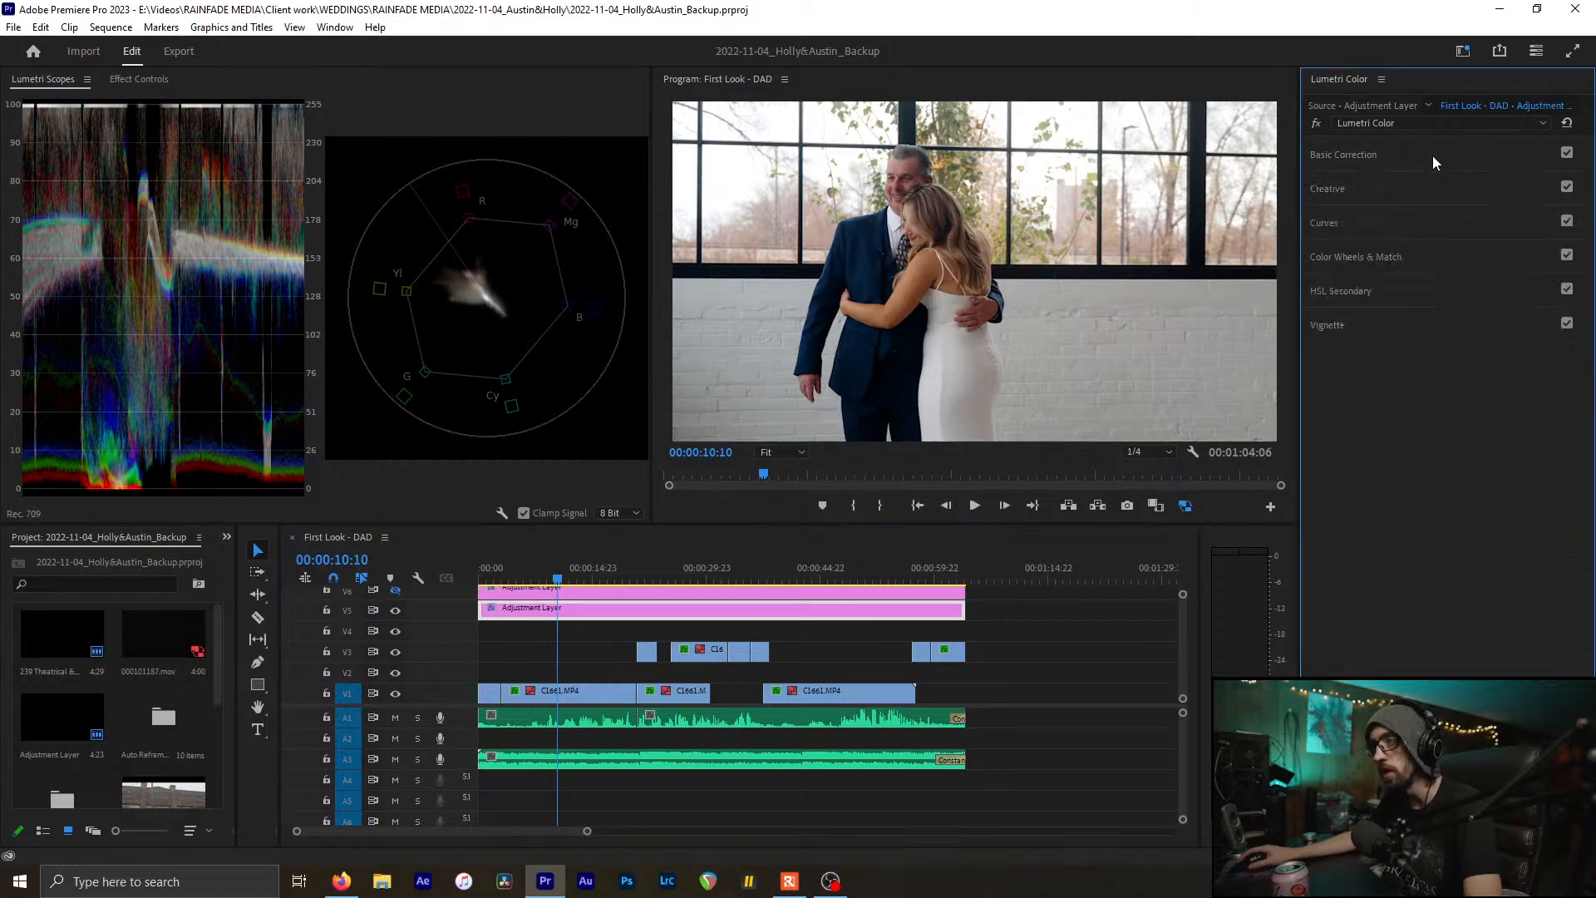
click(1407, 191)
click(1414, 212)
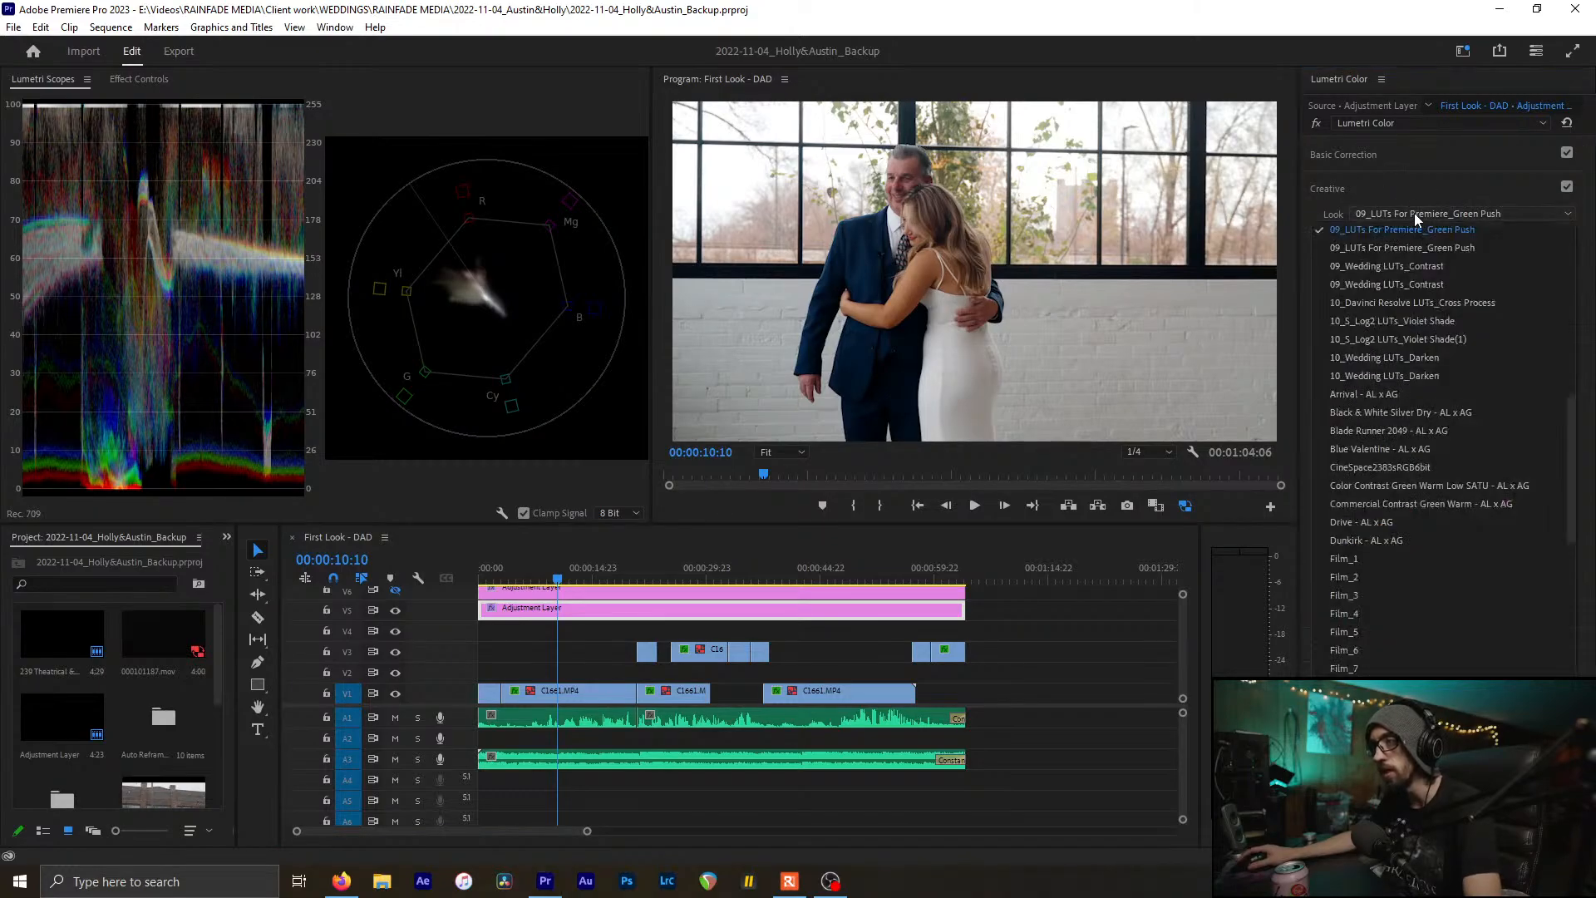
click(1413, 213)
click(1394, 188)
Review the Curves, Color Wheels and HSL Secondary sections, collapse them, and save
click(1373, 224)
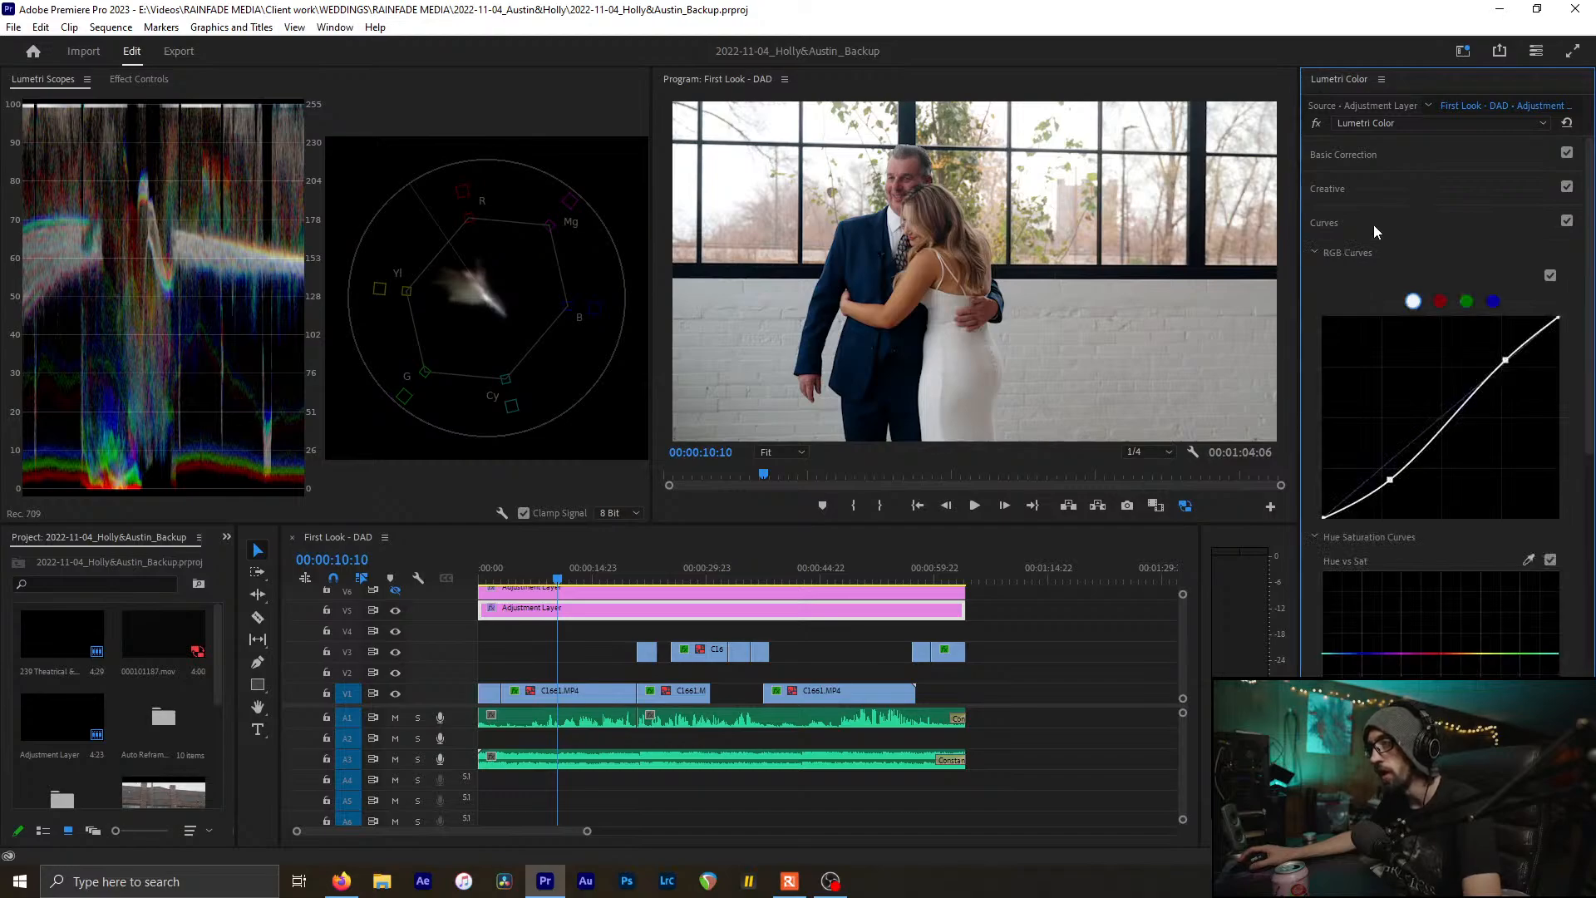
click(1373, 224)
click(1373, 256)
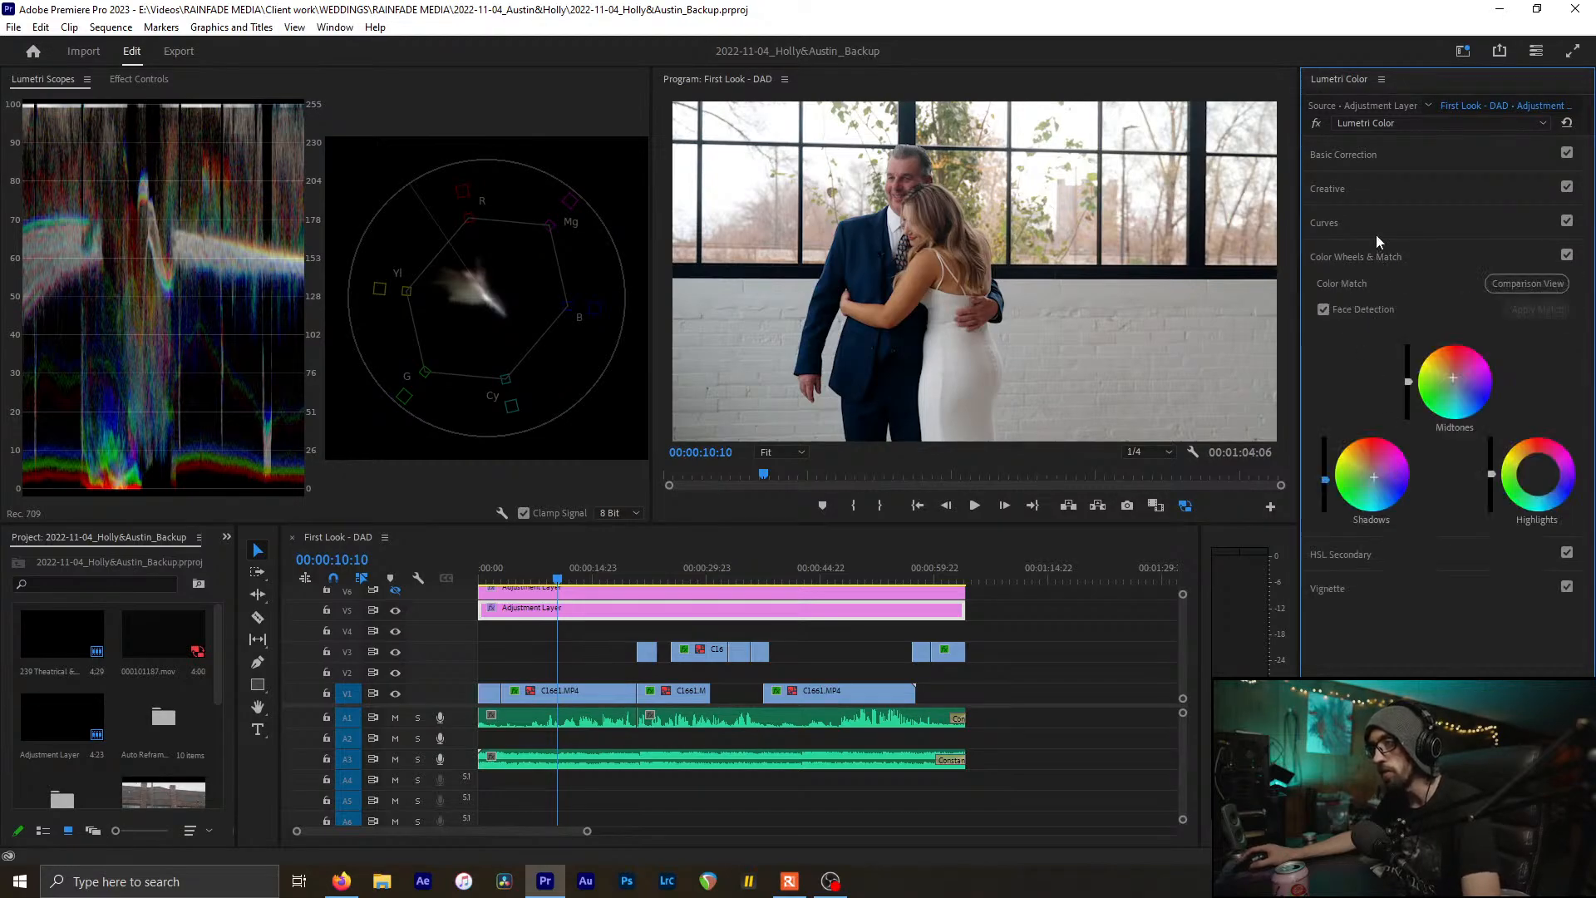
click(1378, 253)
click(1325, 293)
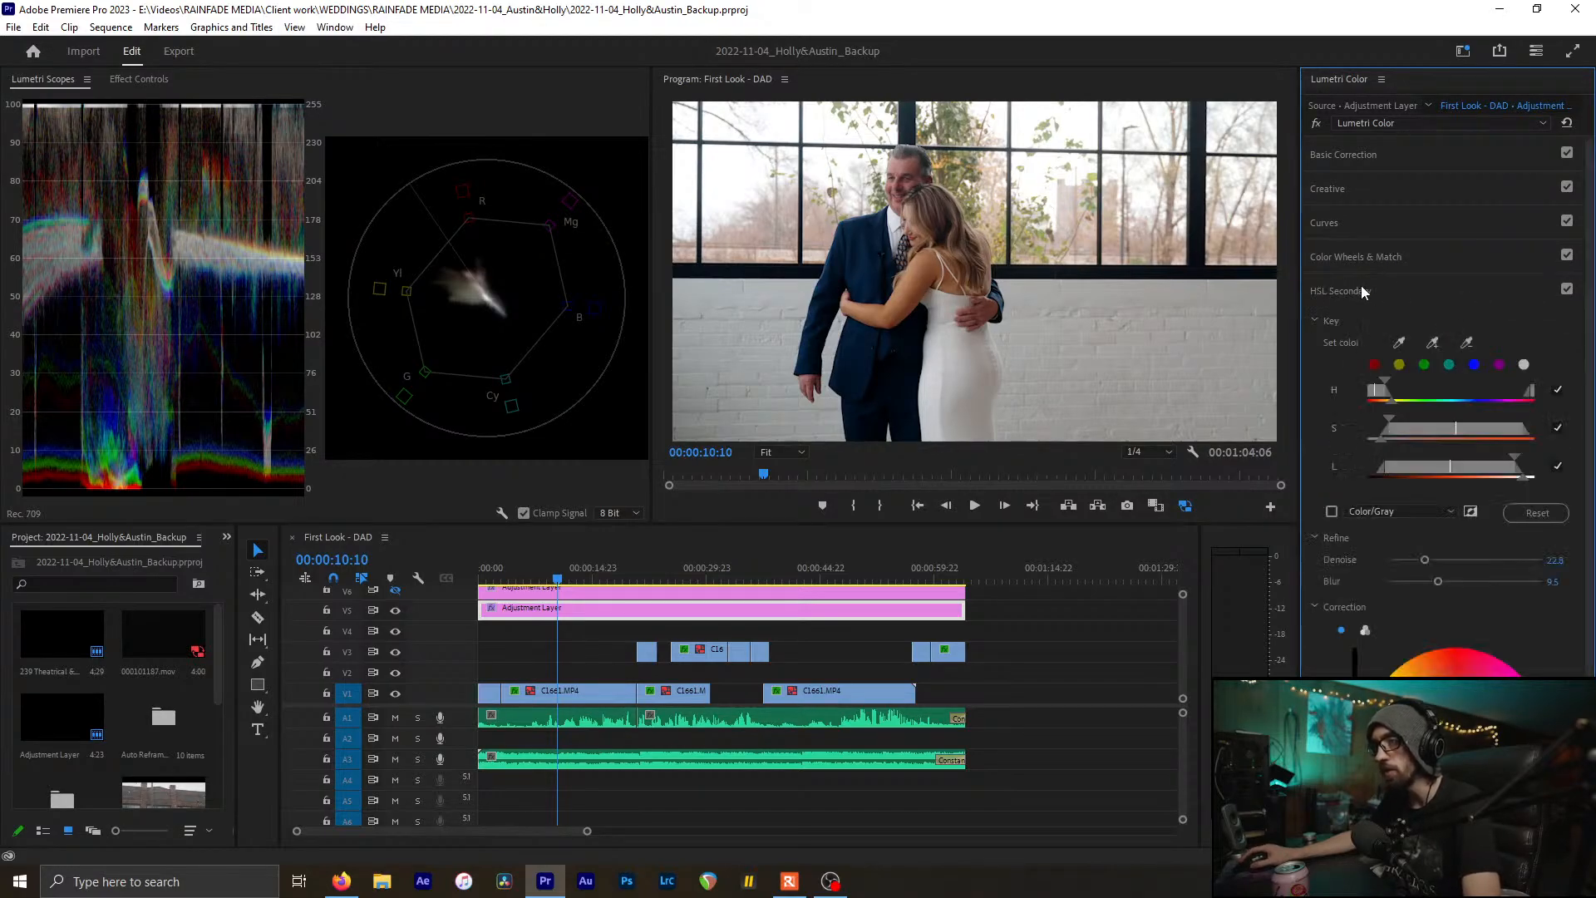
click(1360, 289)
click(1369, 155)
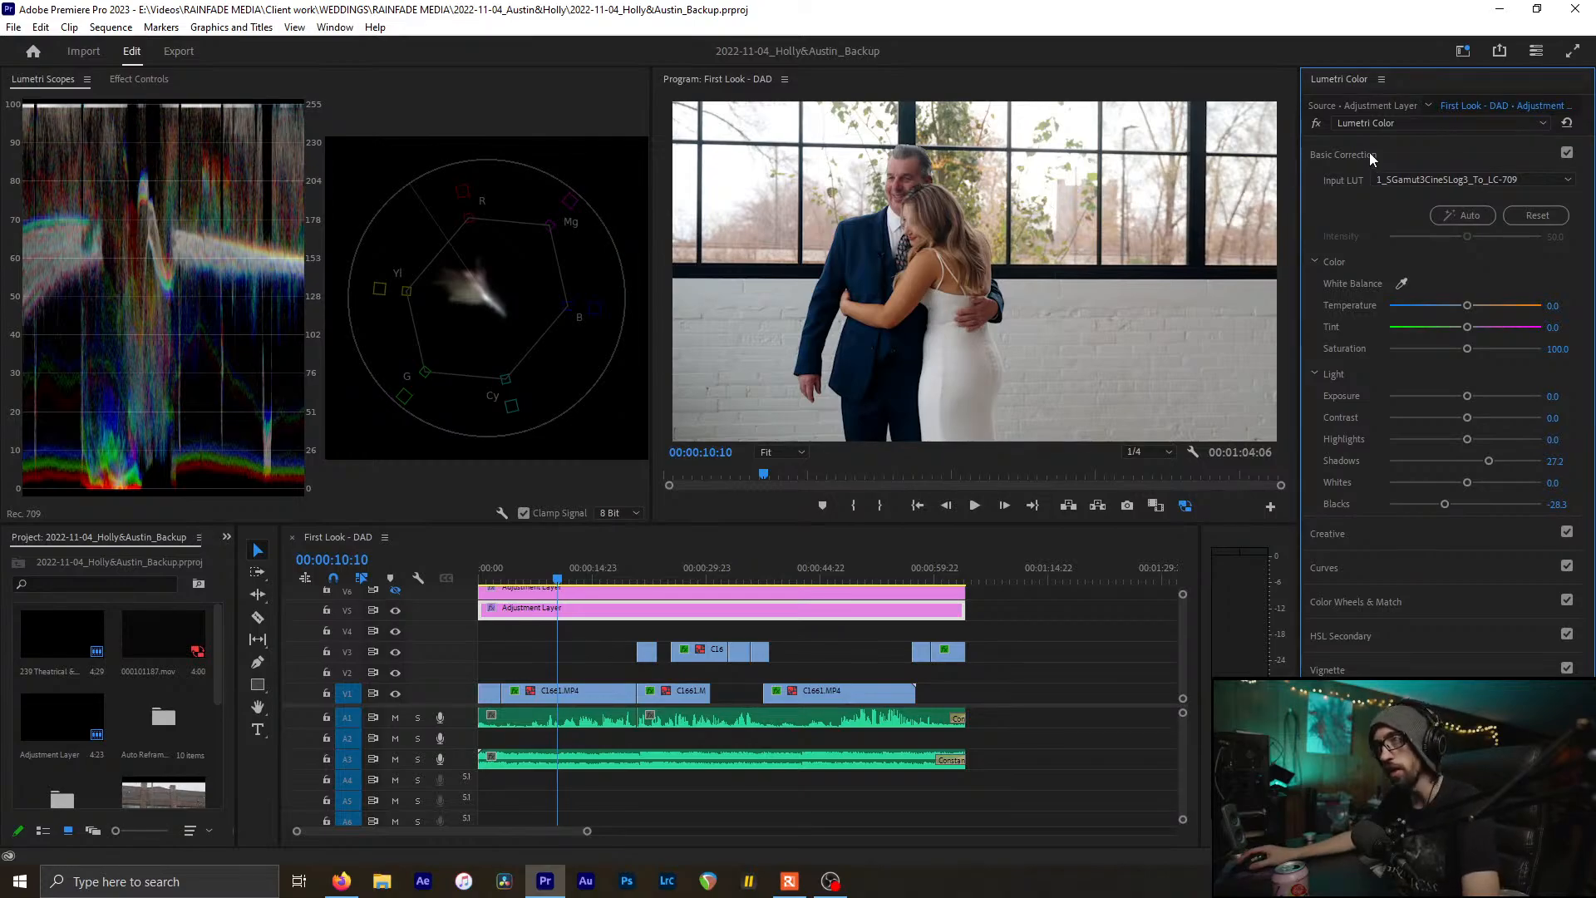
click(1369, 154)
key(ctrl+s)
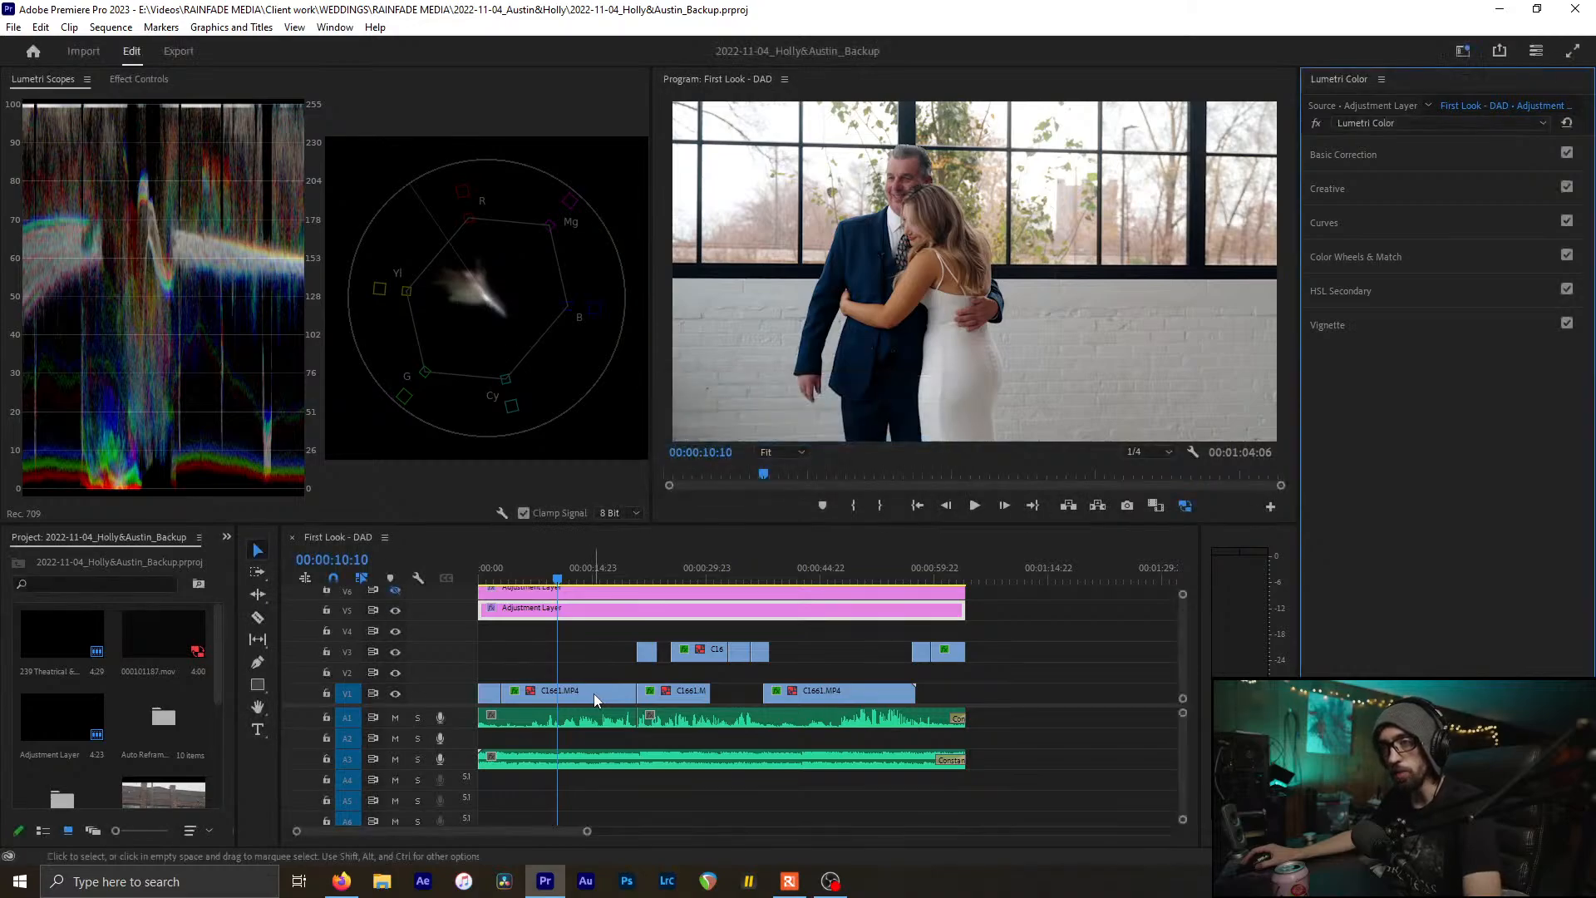
click(594, 695)
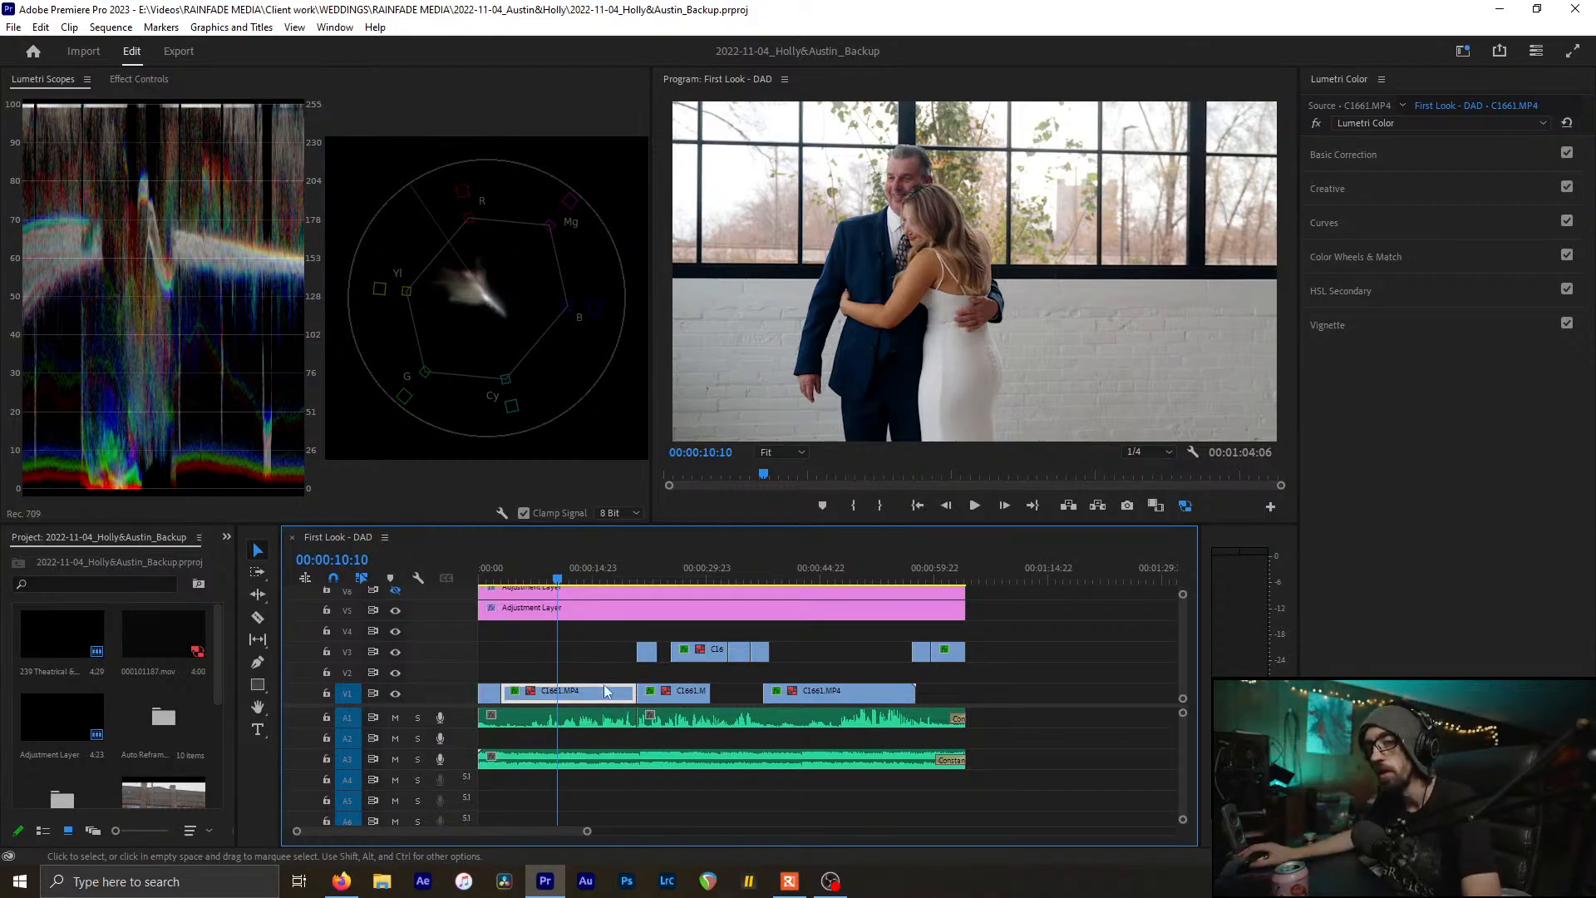
click(601, 667)
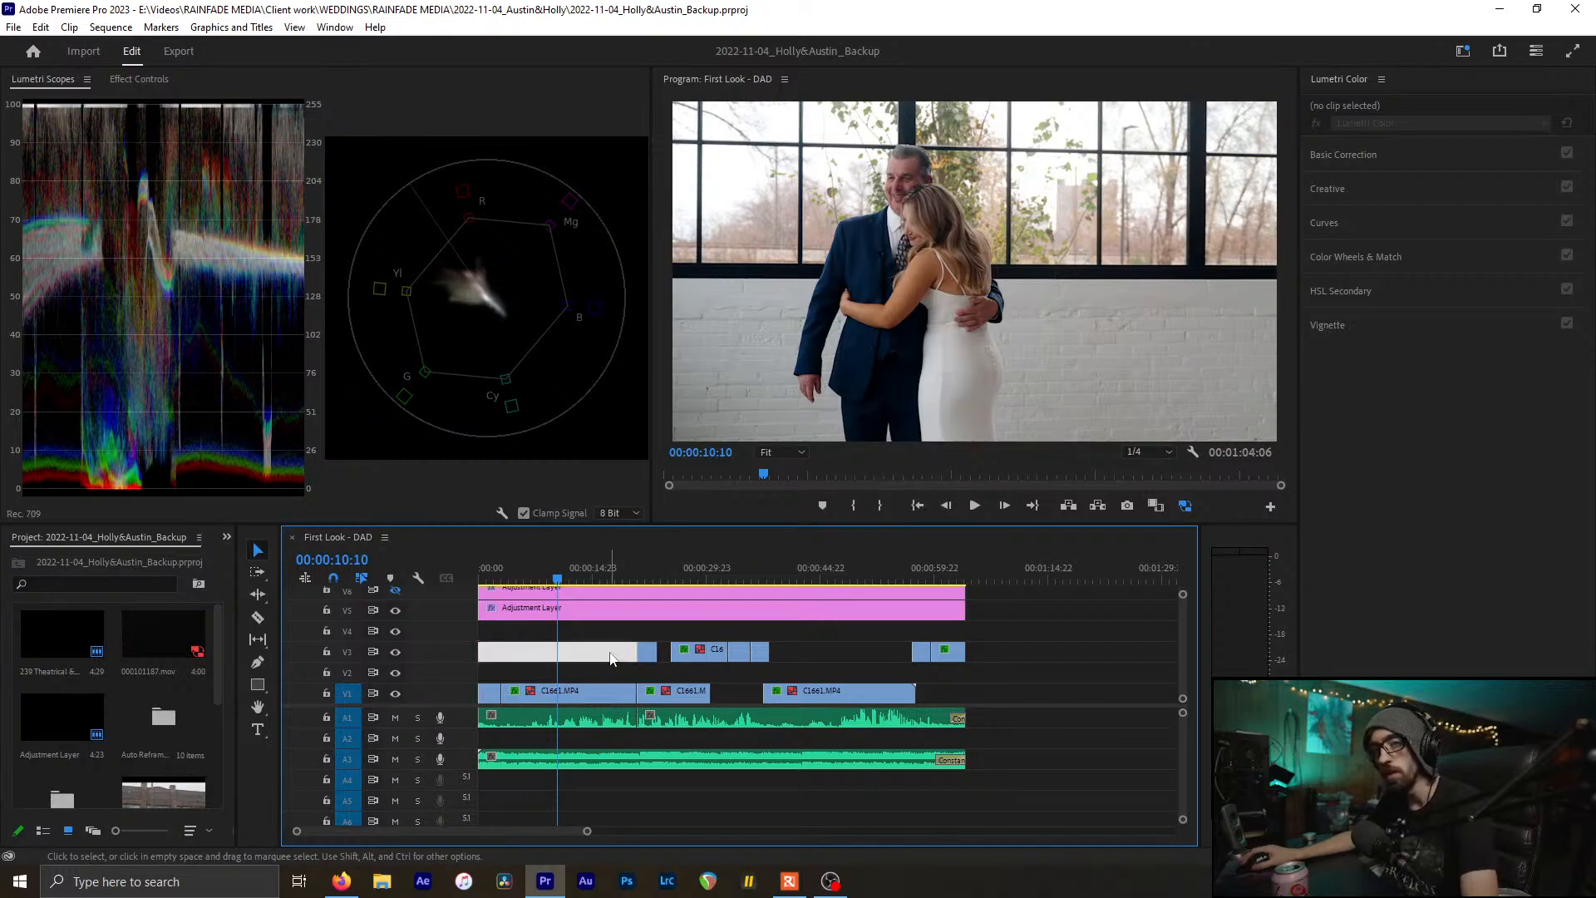
click(605, 651)
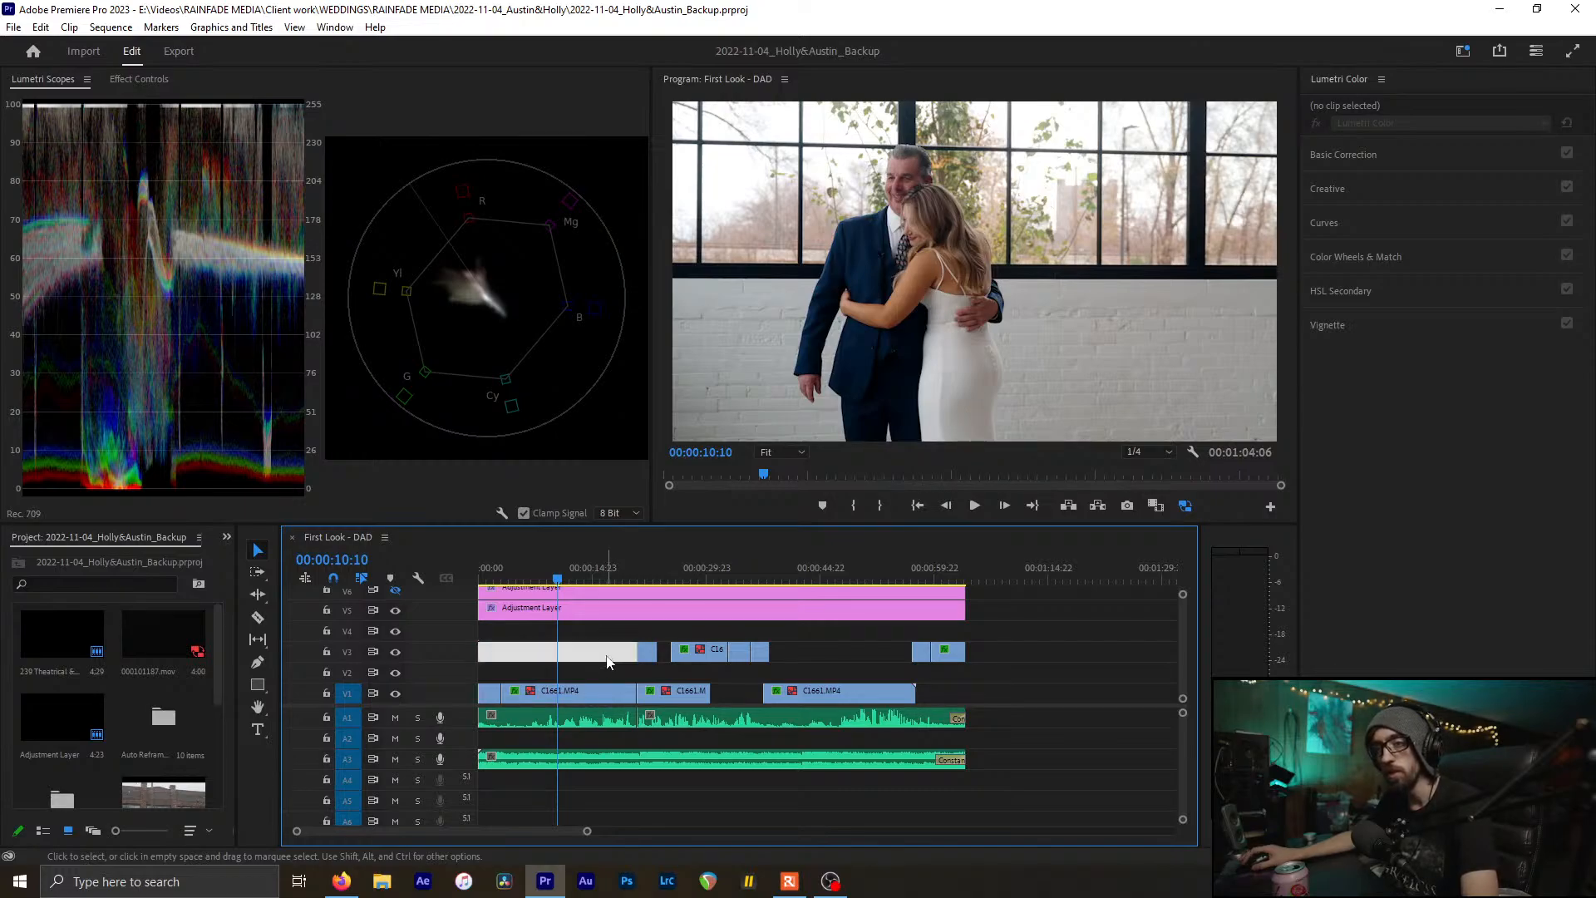
click(613, 651)
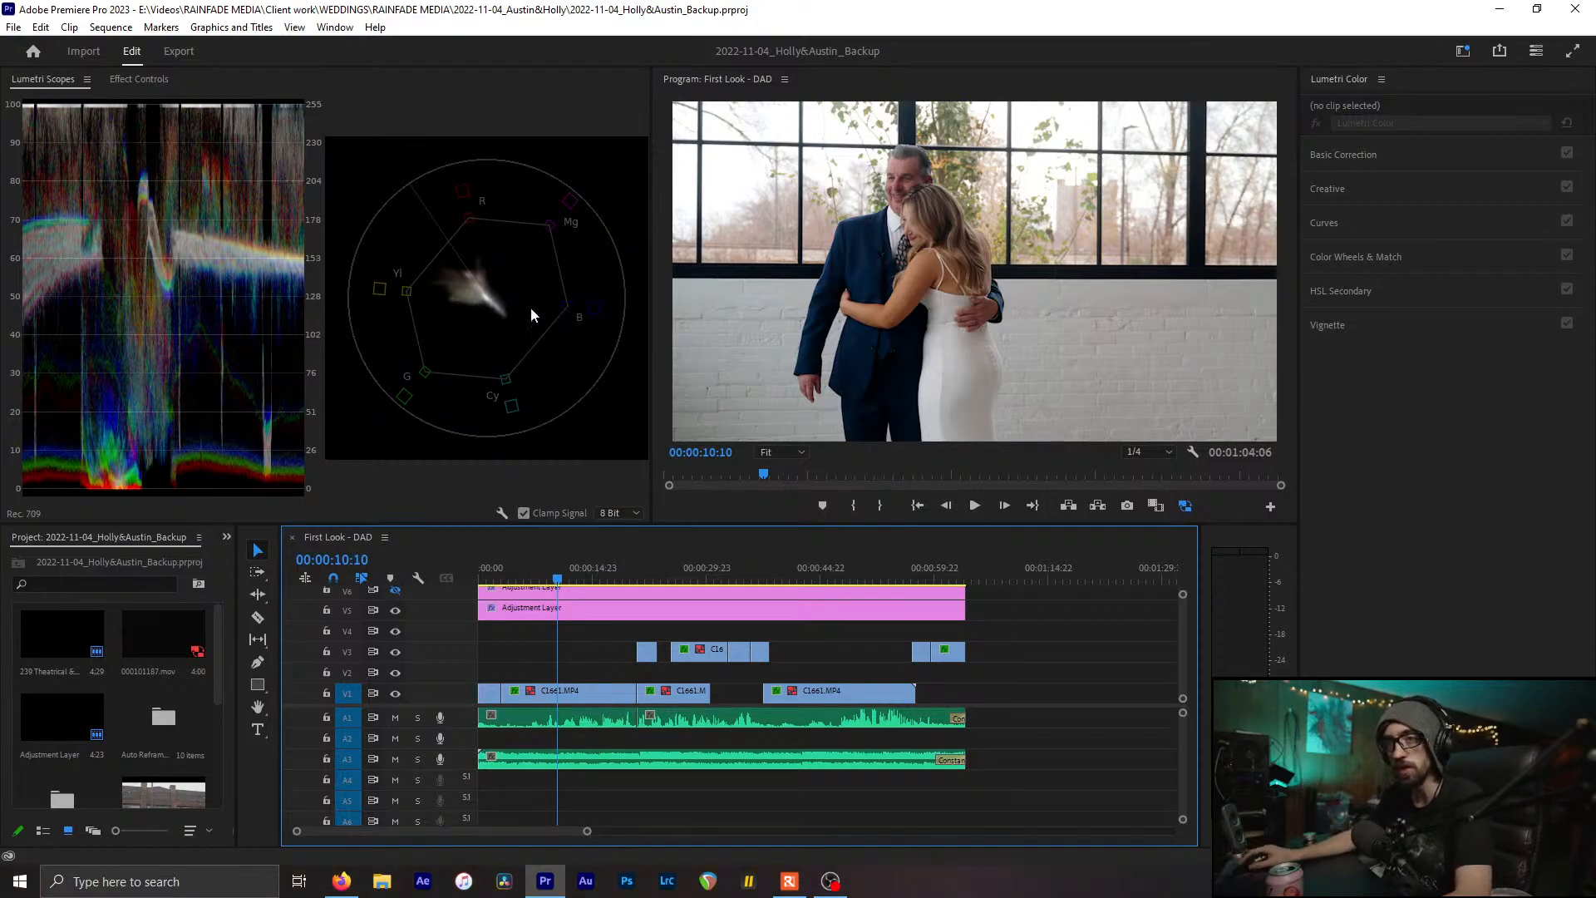
Select and deselect the V5 adjustment layer, then save the backup project
click(463, 271)
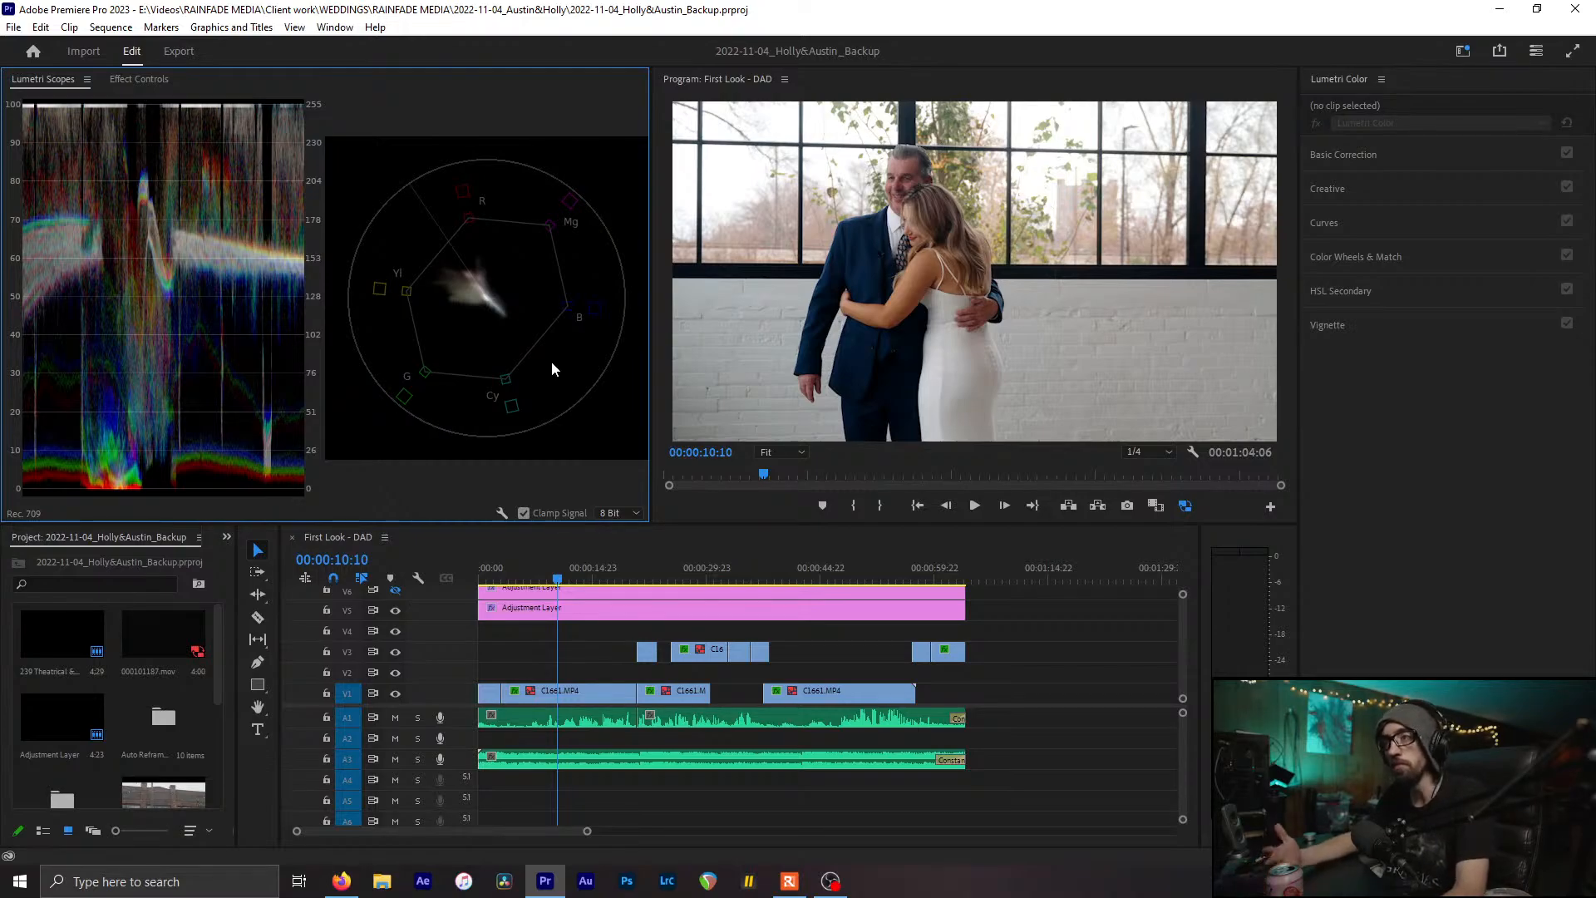
click(783, 607)
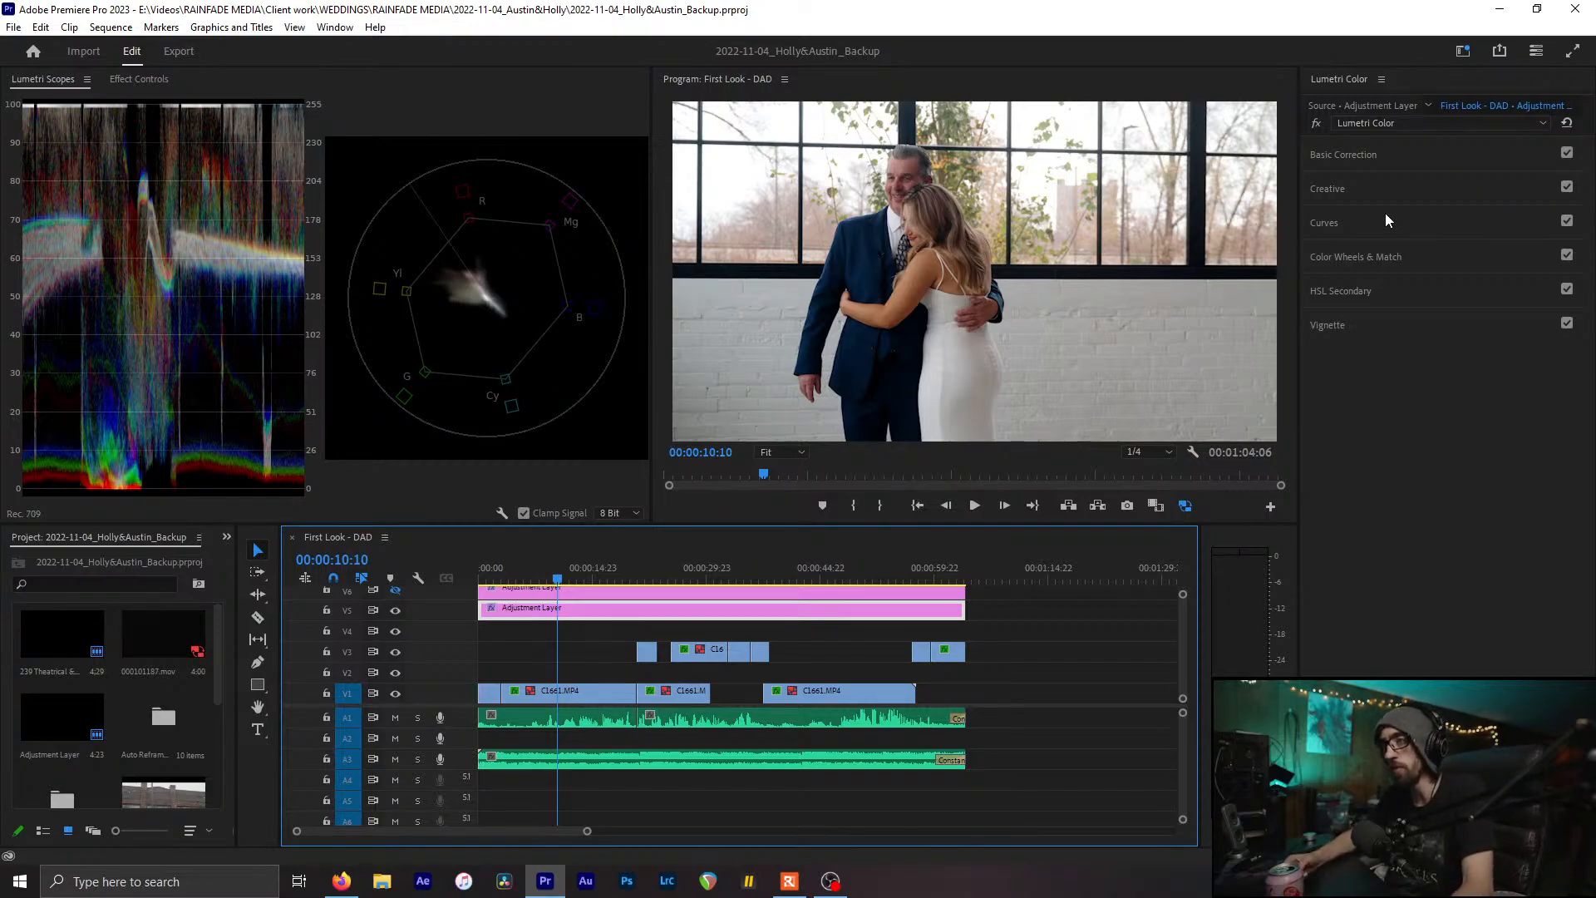
click(1035, 683)
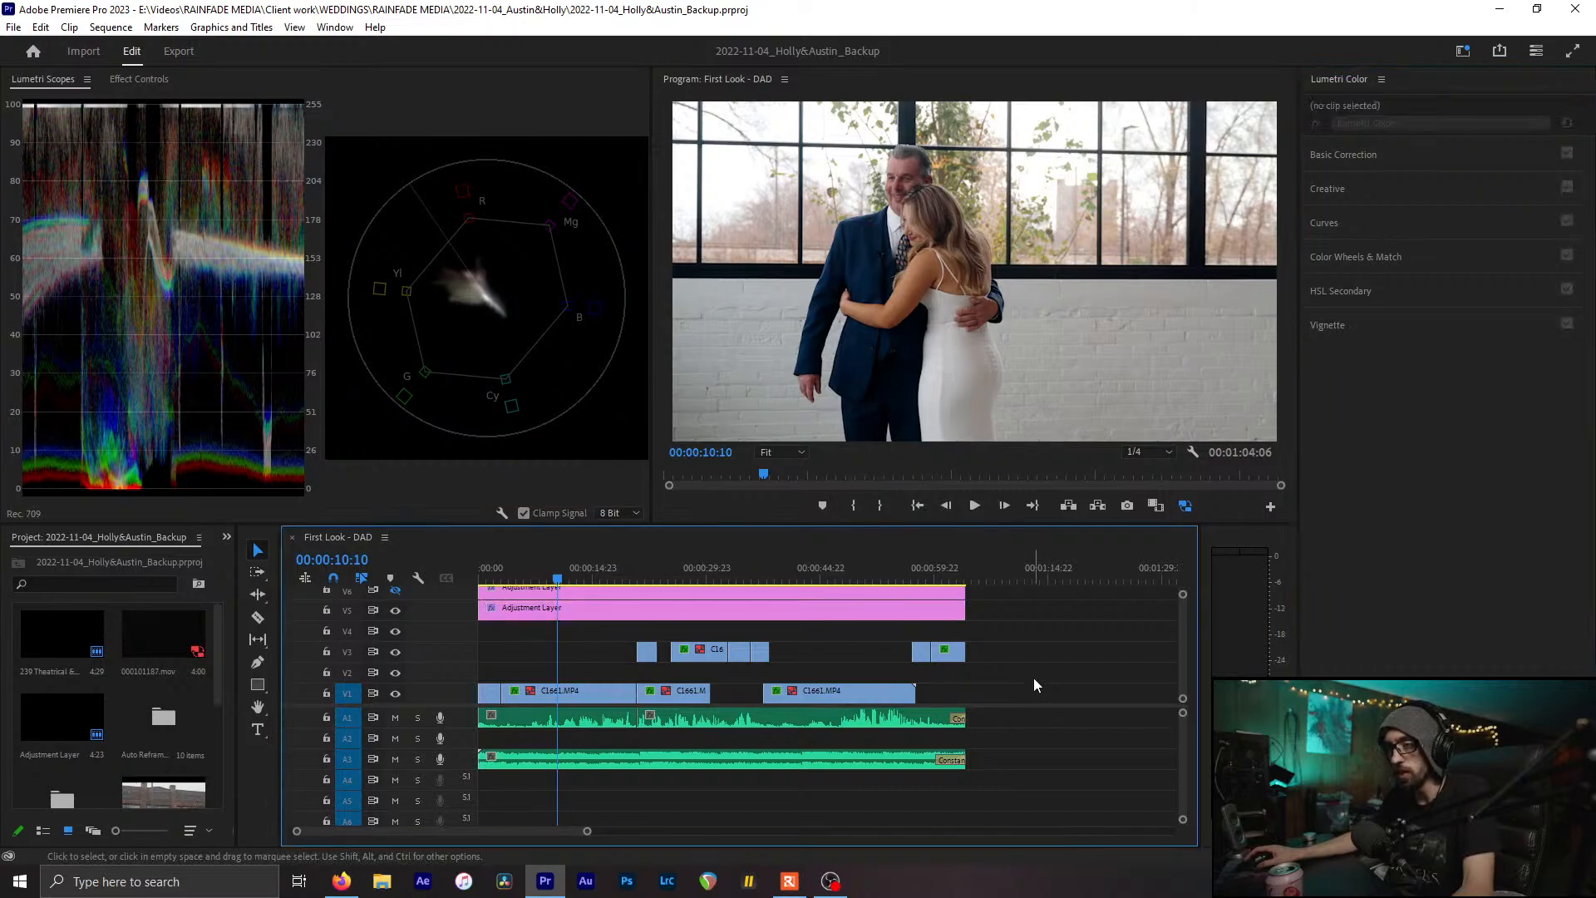
key(ctrl+s)
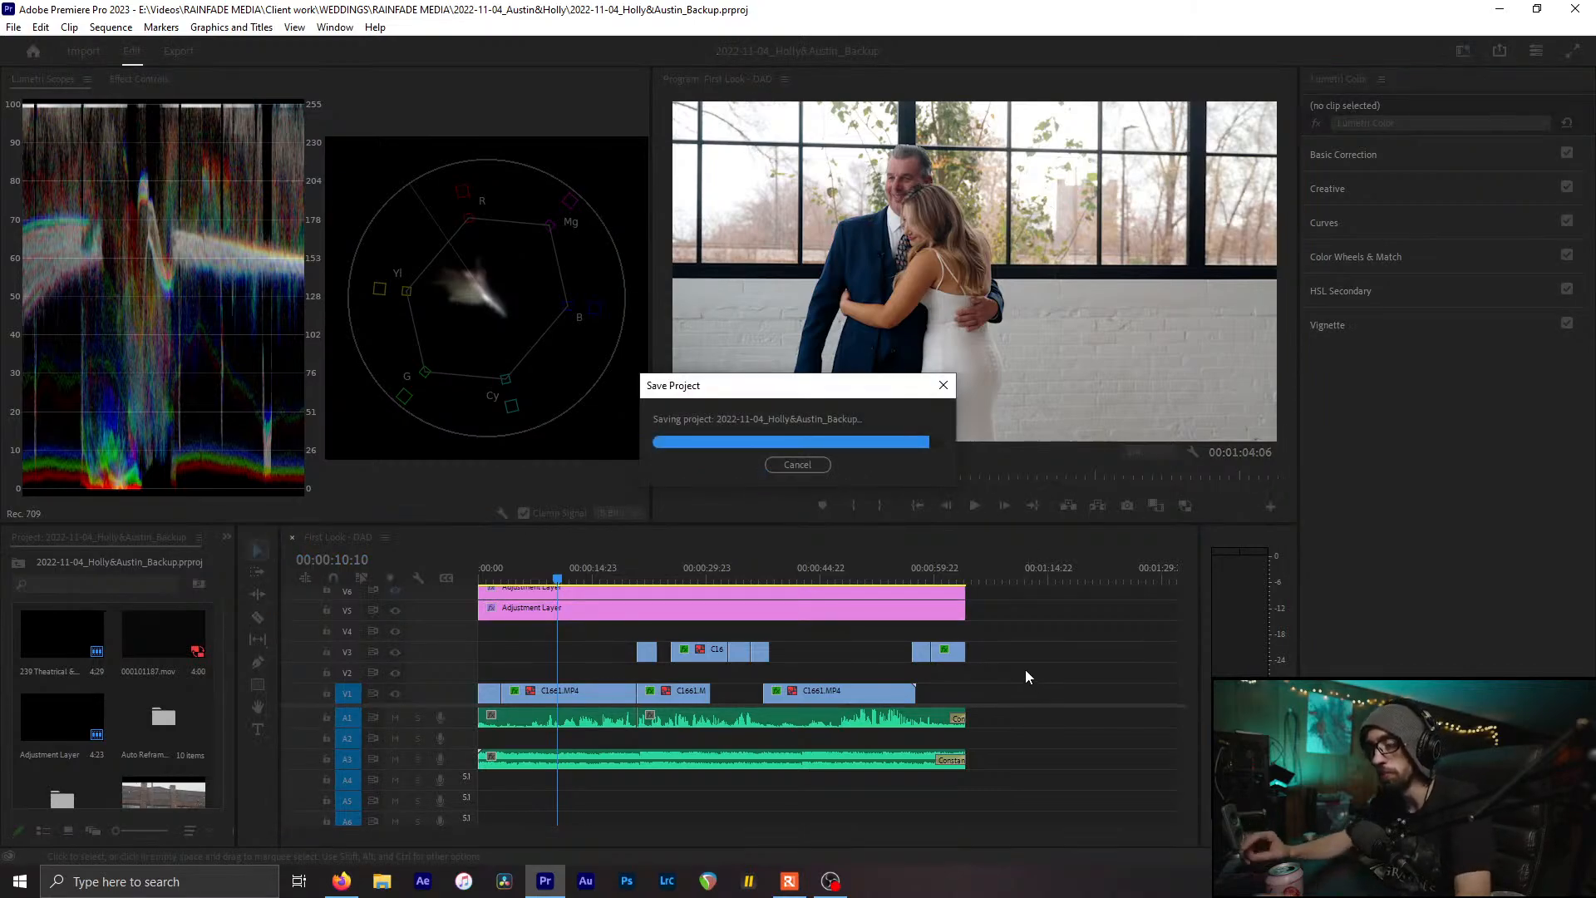